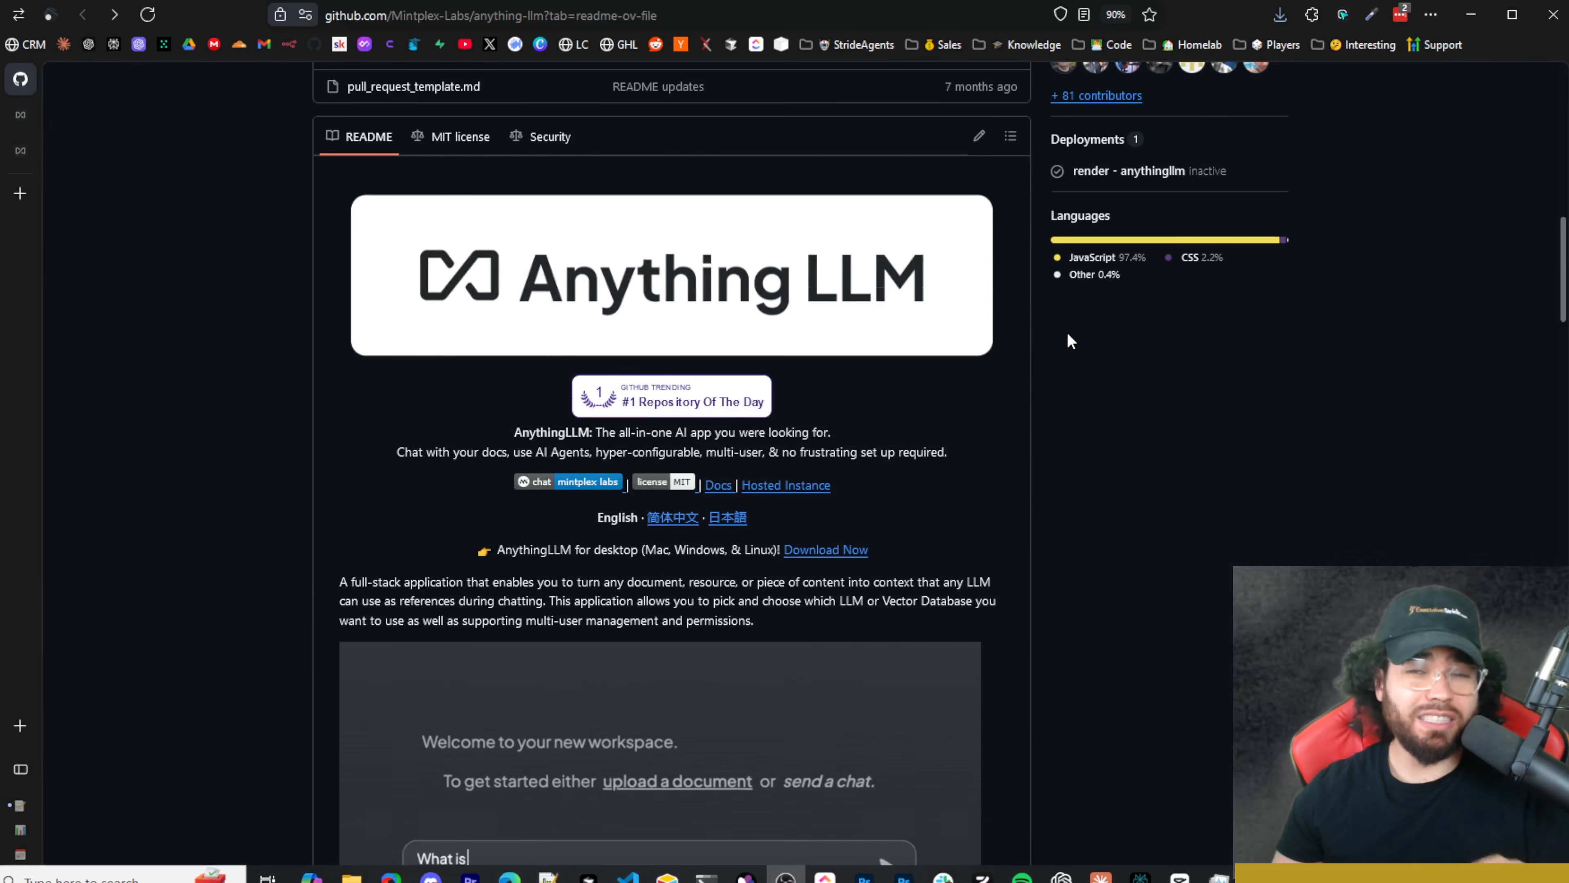
Read the README of the anything-llm repository on GitHub, including its introduction and product overview
scroll(1069, 330, "down", 1)
scroll(1068, 334, "down", 4)
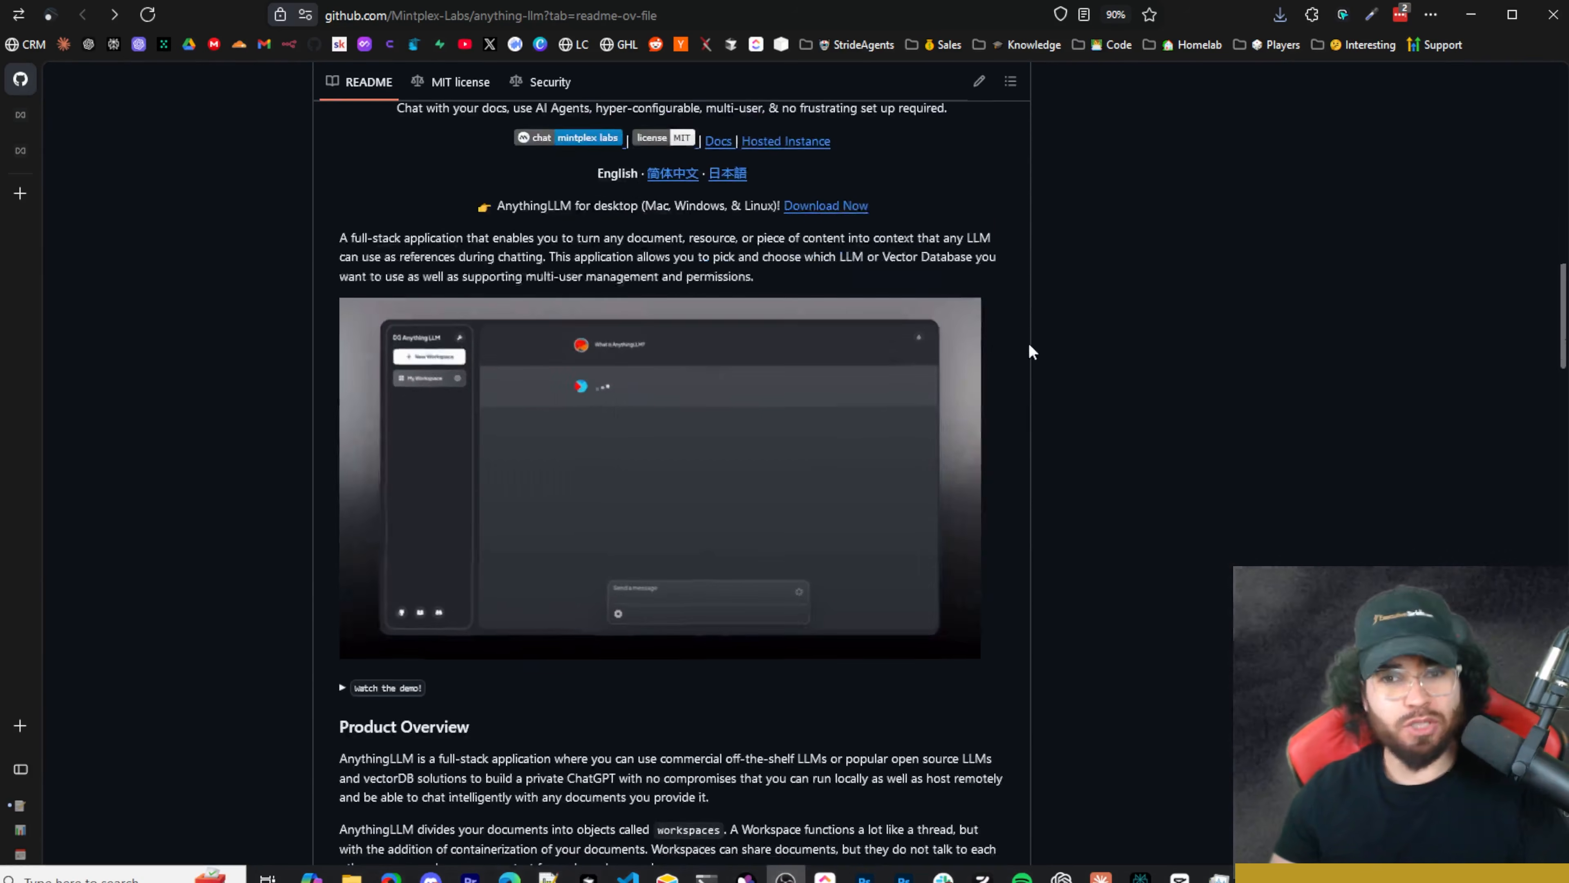
scroll(1029, 348, "down", 4)
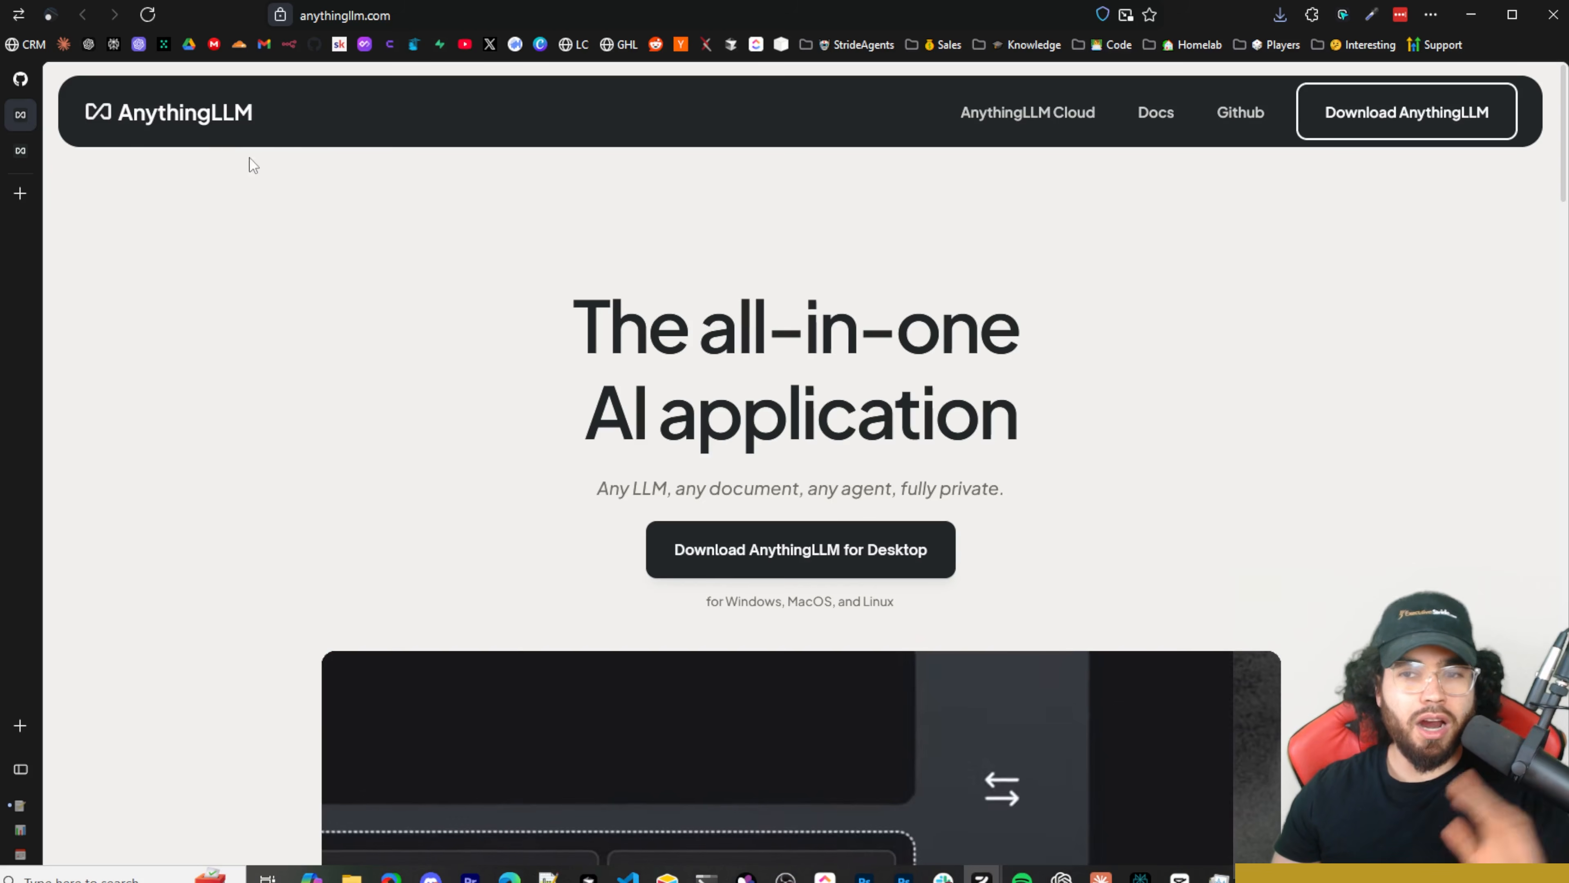
left_click(20, 86)
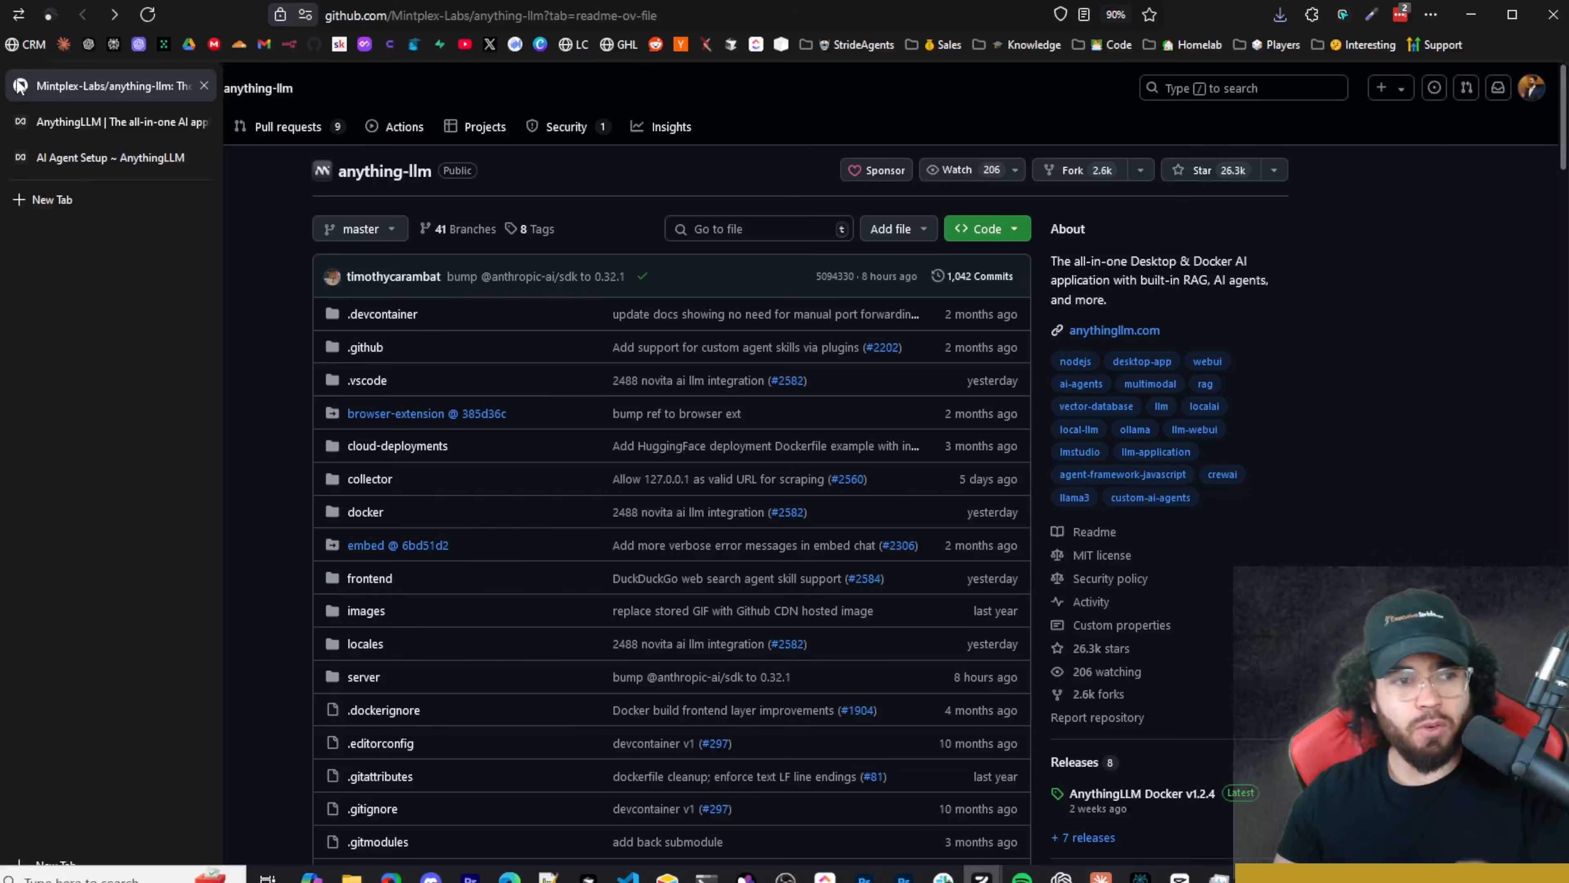
scroll(504, 220, "down", 15)
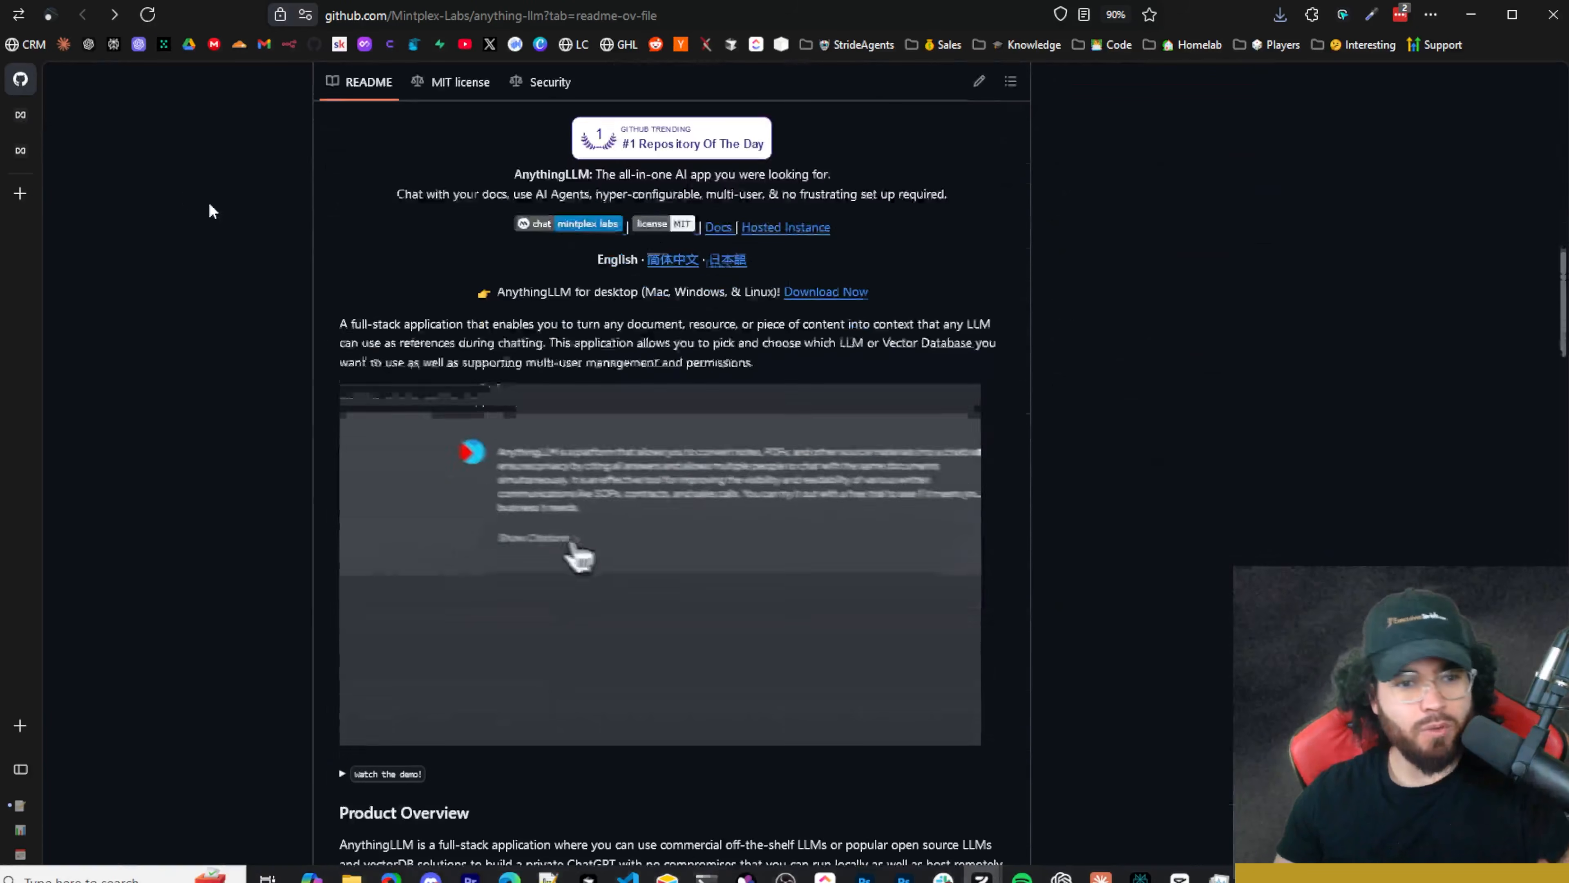
Review the AnythingLLM homepage sections on one-click installation, privacy, custom model support and document types
left_click(31, 118)
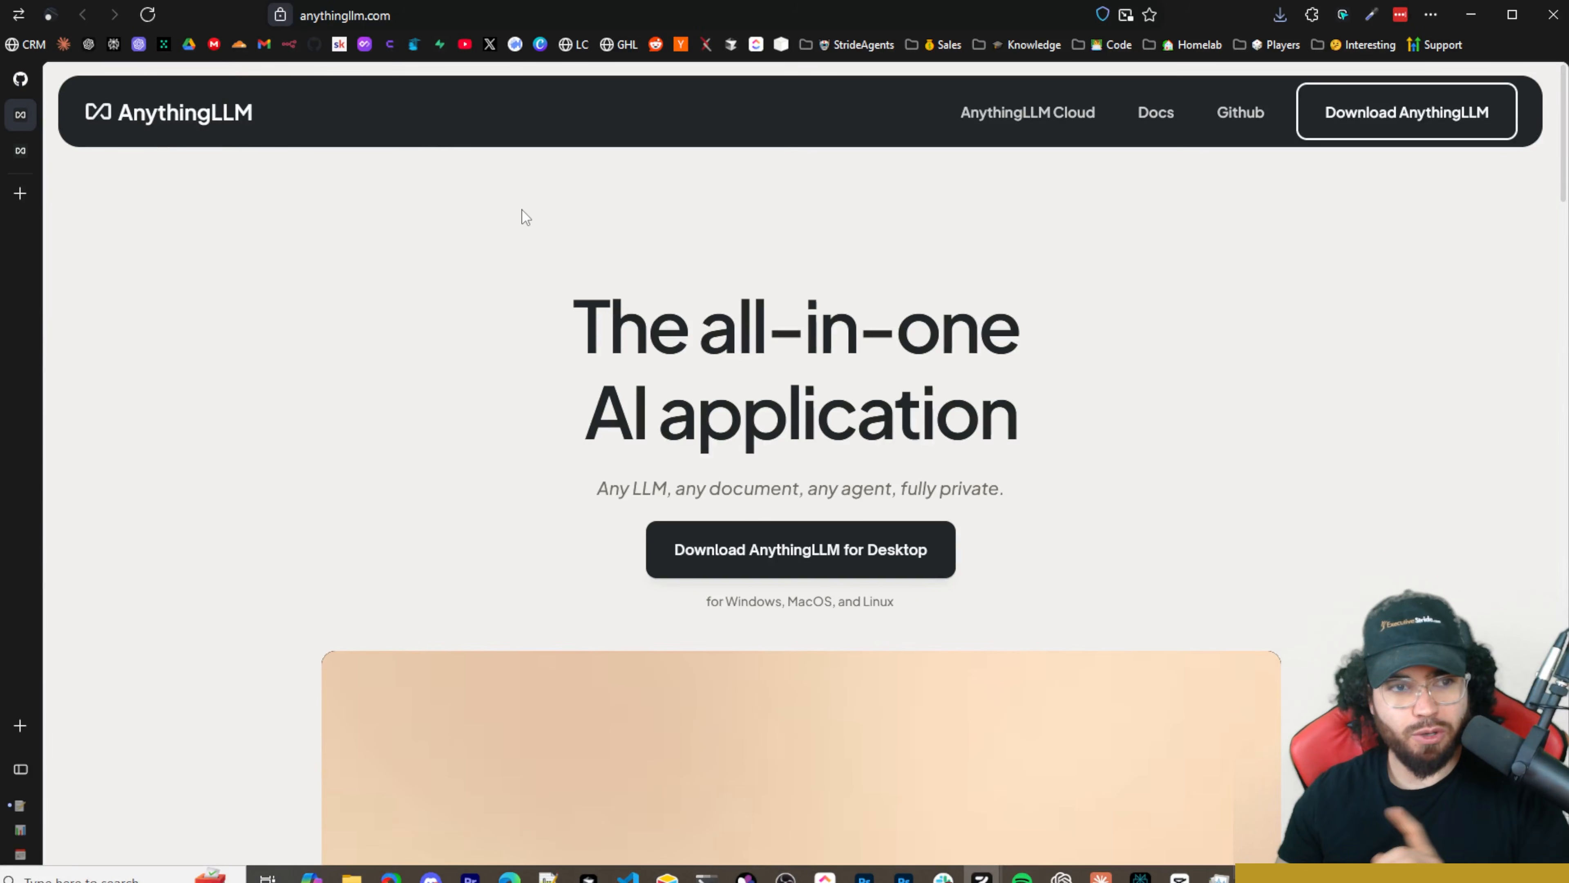
scroll(734, 249, "down", 10)
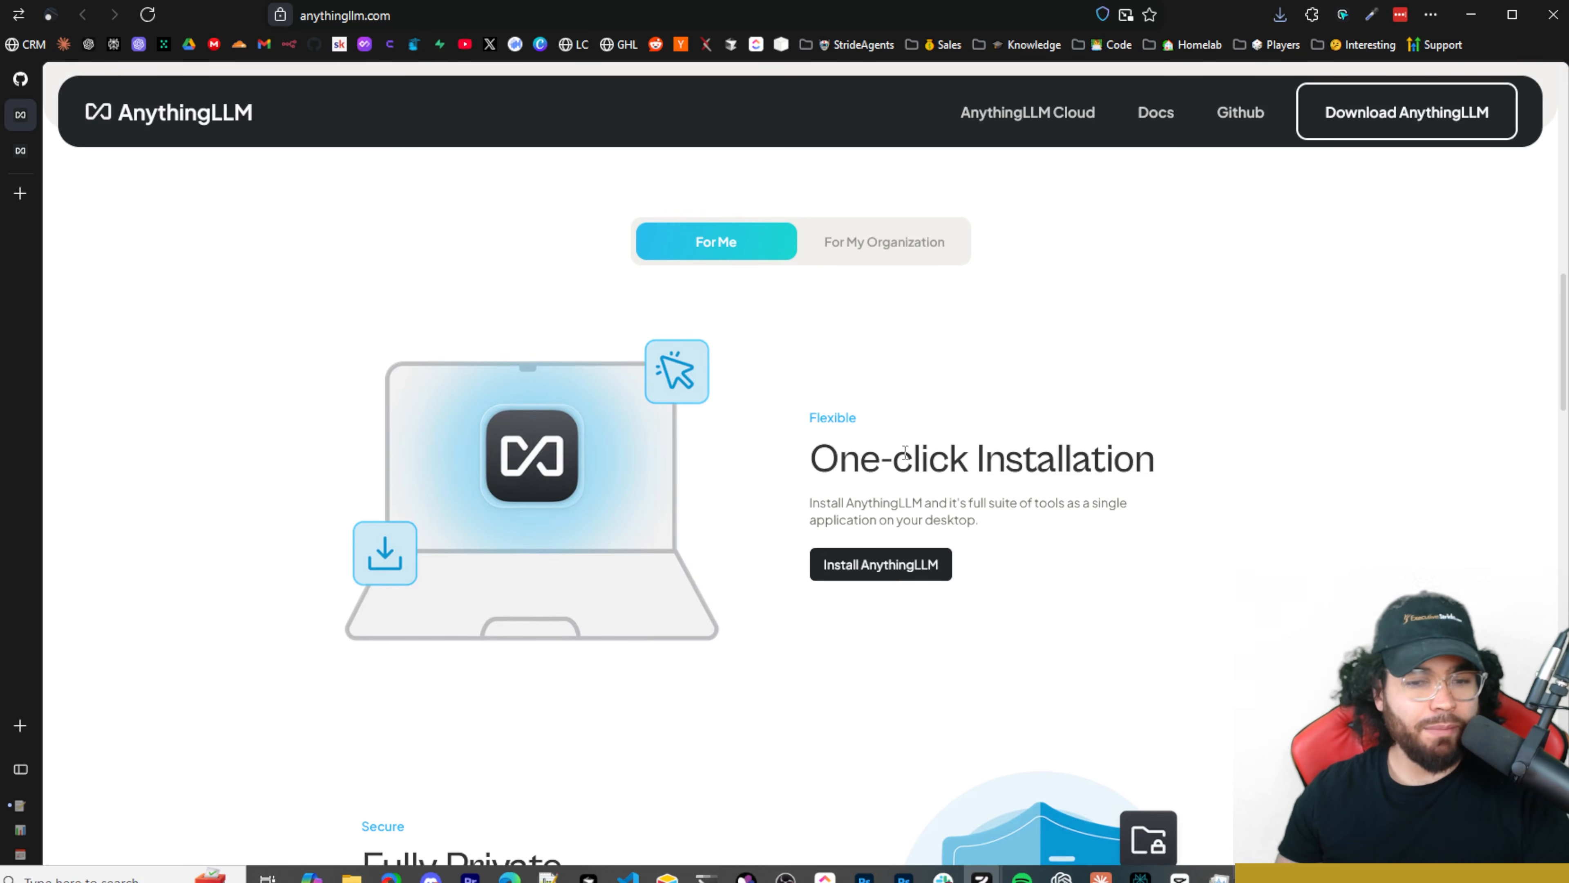
scroll(1004, 502, "down", 3)
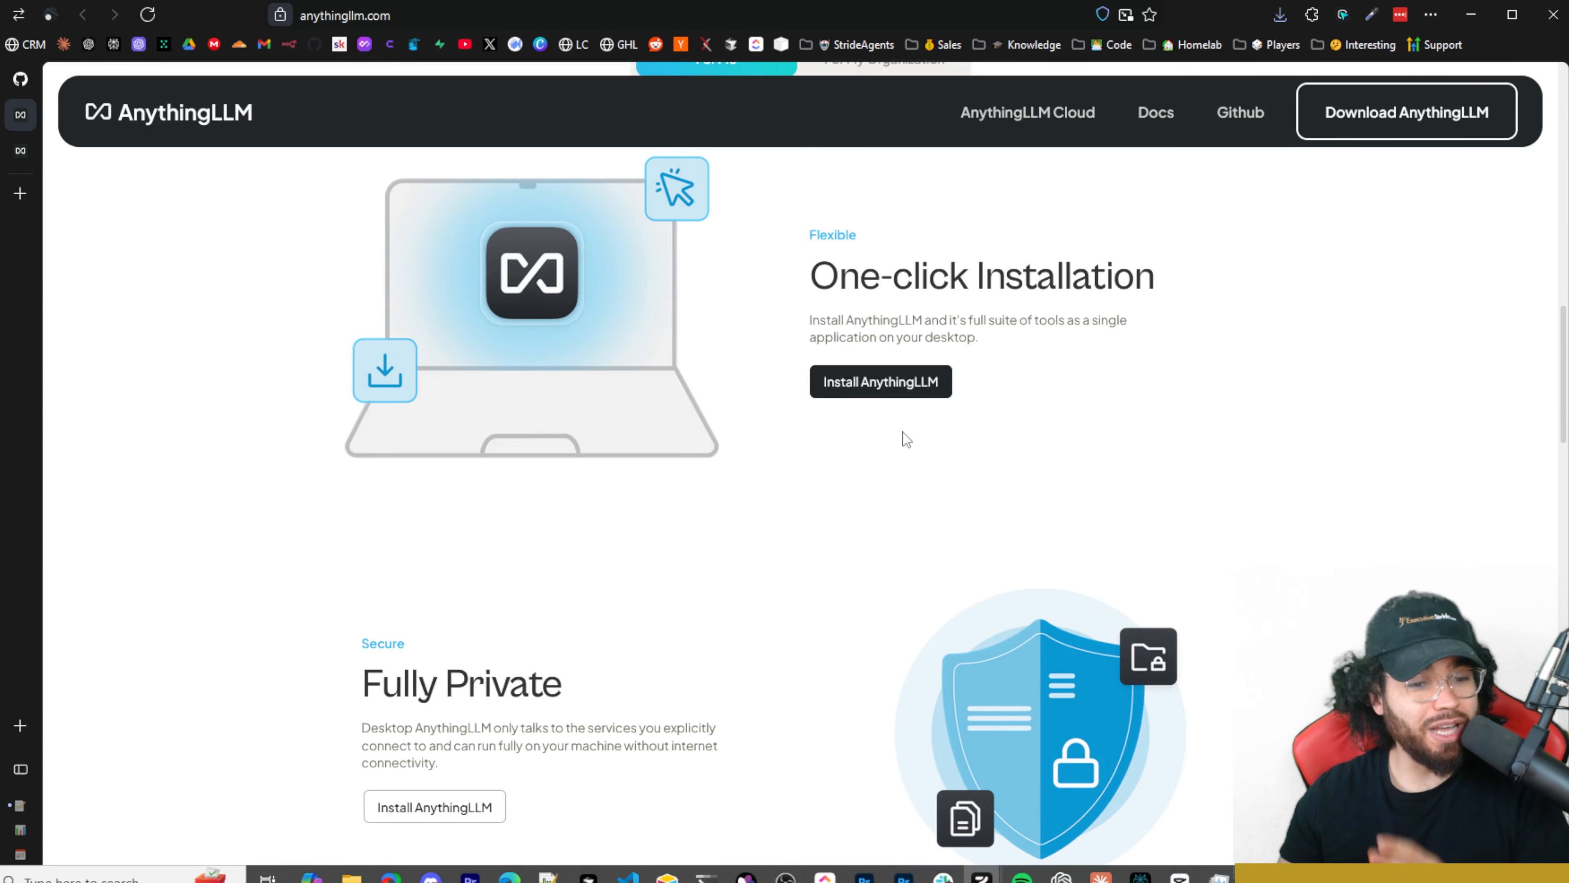
scroll(902, 435, "down", 6)
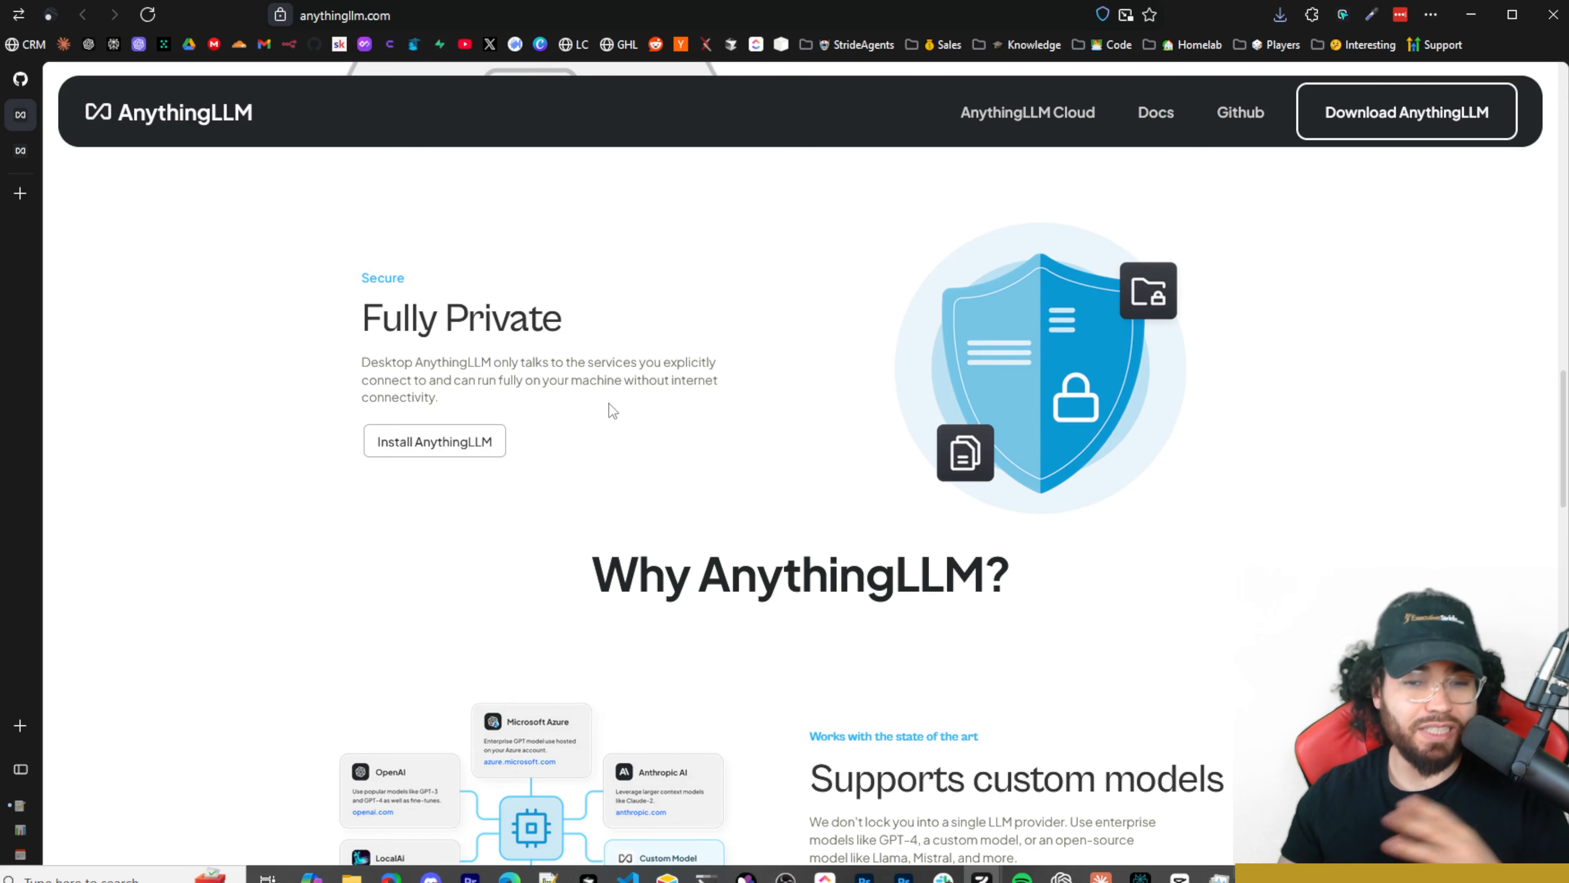
scroll(752, 440, "down", 3)
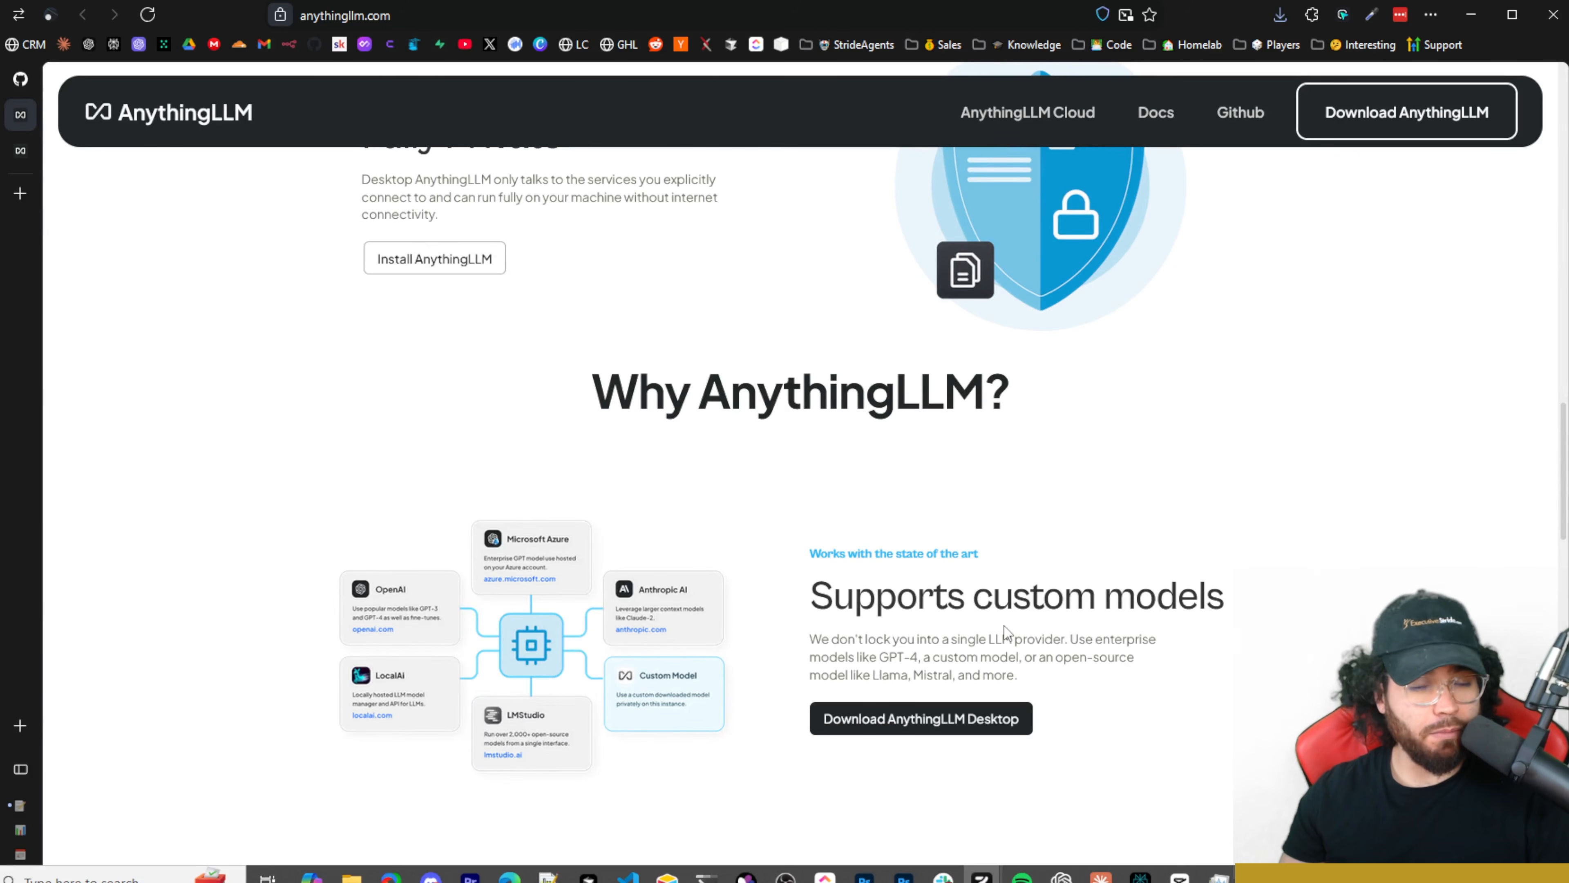
scroll(1005, 632, "down", 3)
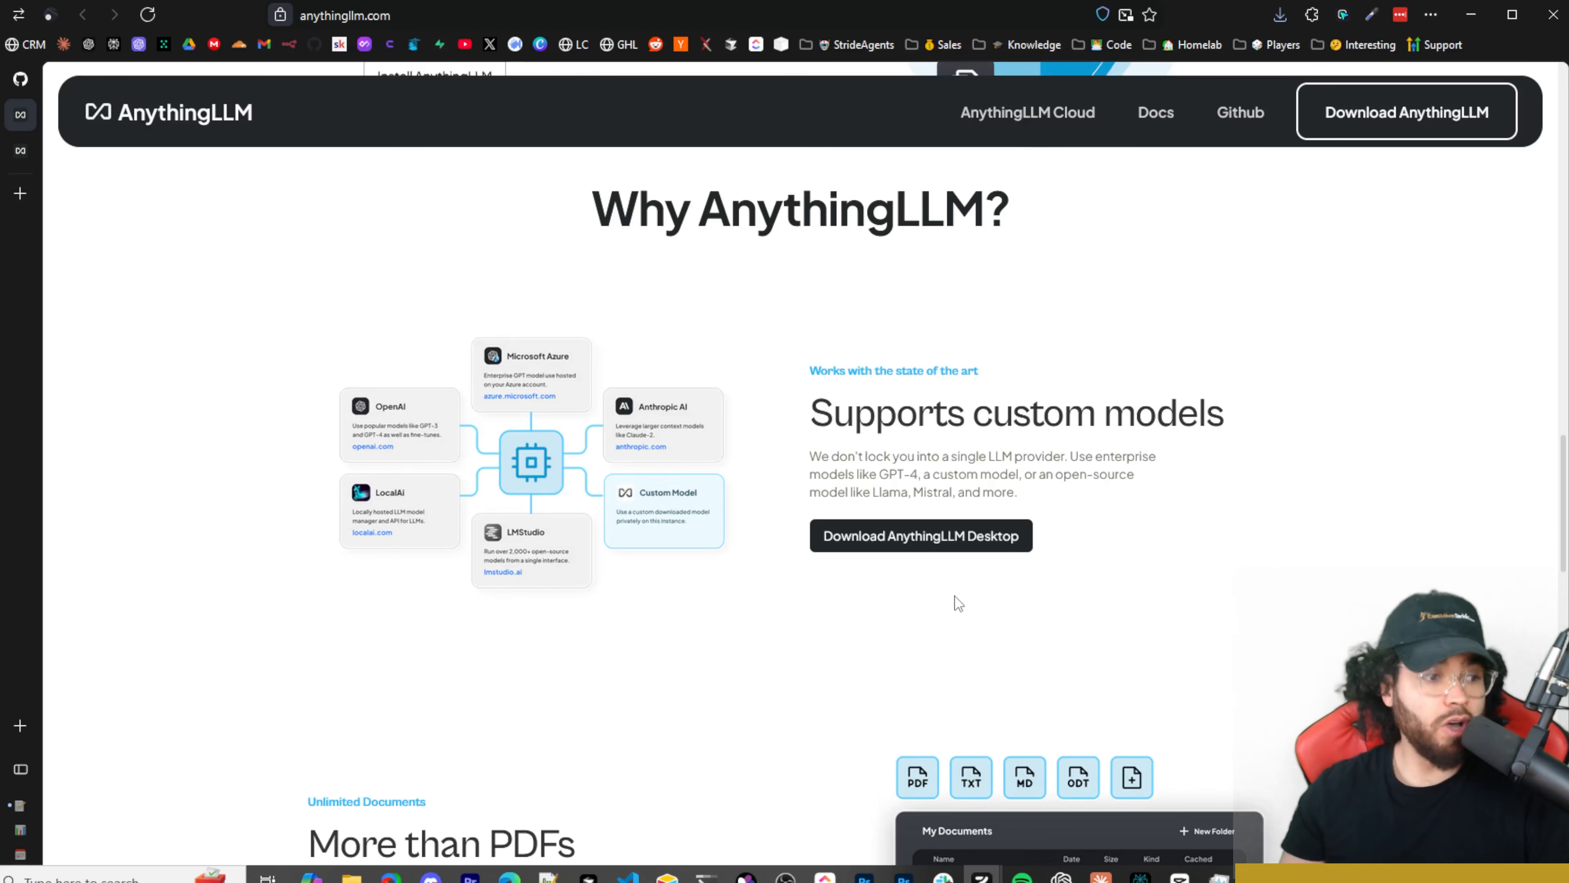
scroll(958, 603, "down", 9)
scroll(954, 632, "up", 2)
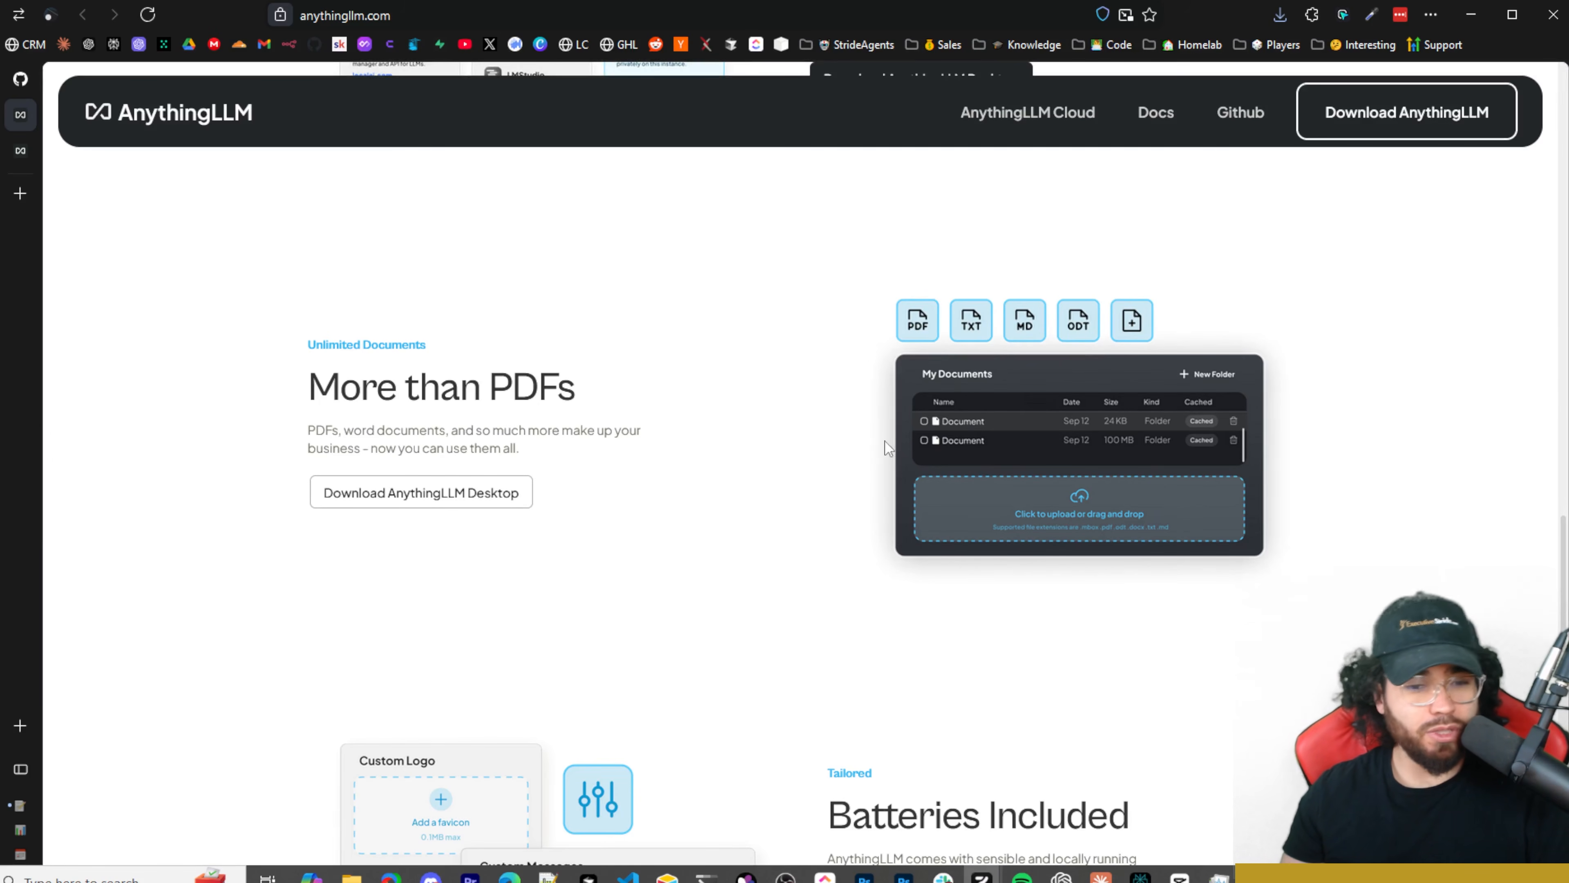
Examine the homepage's Batteries Included and "Want to learn more?" sections, and return to the page's beginning
scroll(735, 448, "down", 5)
scroll(711, 445, "up", 3)
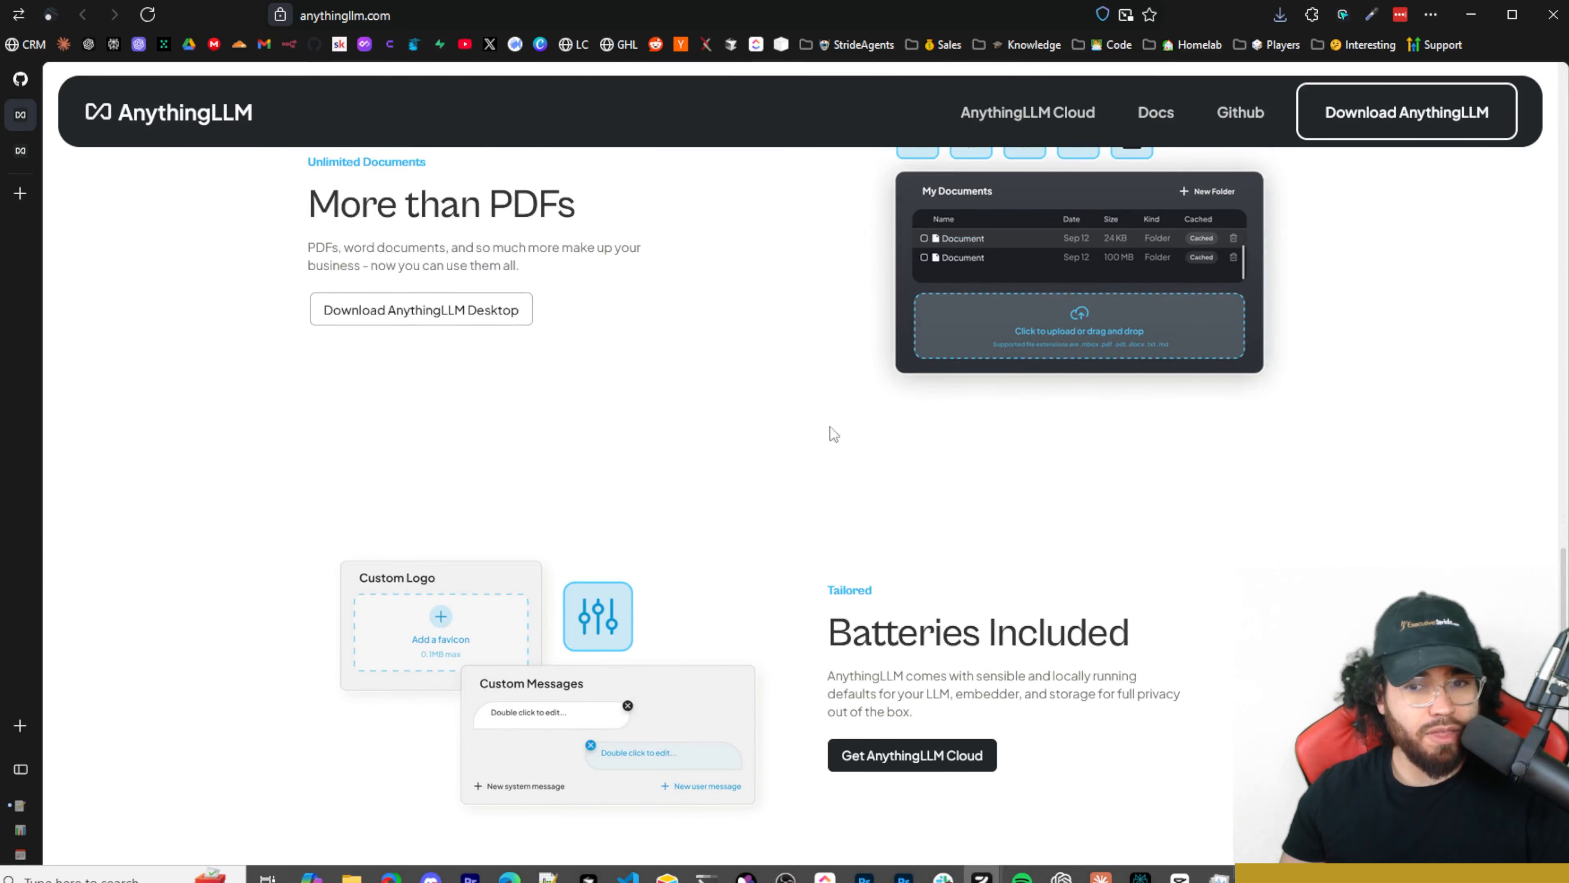
scroll(821, 417, "down", 3)
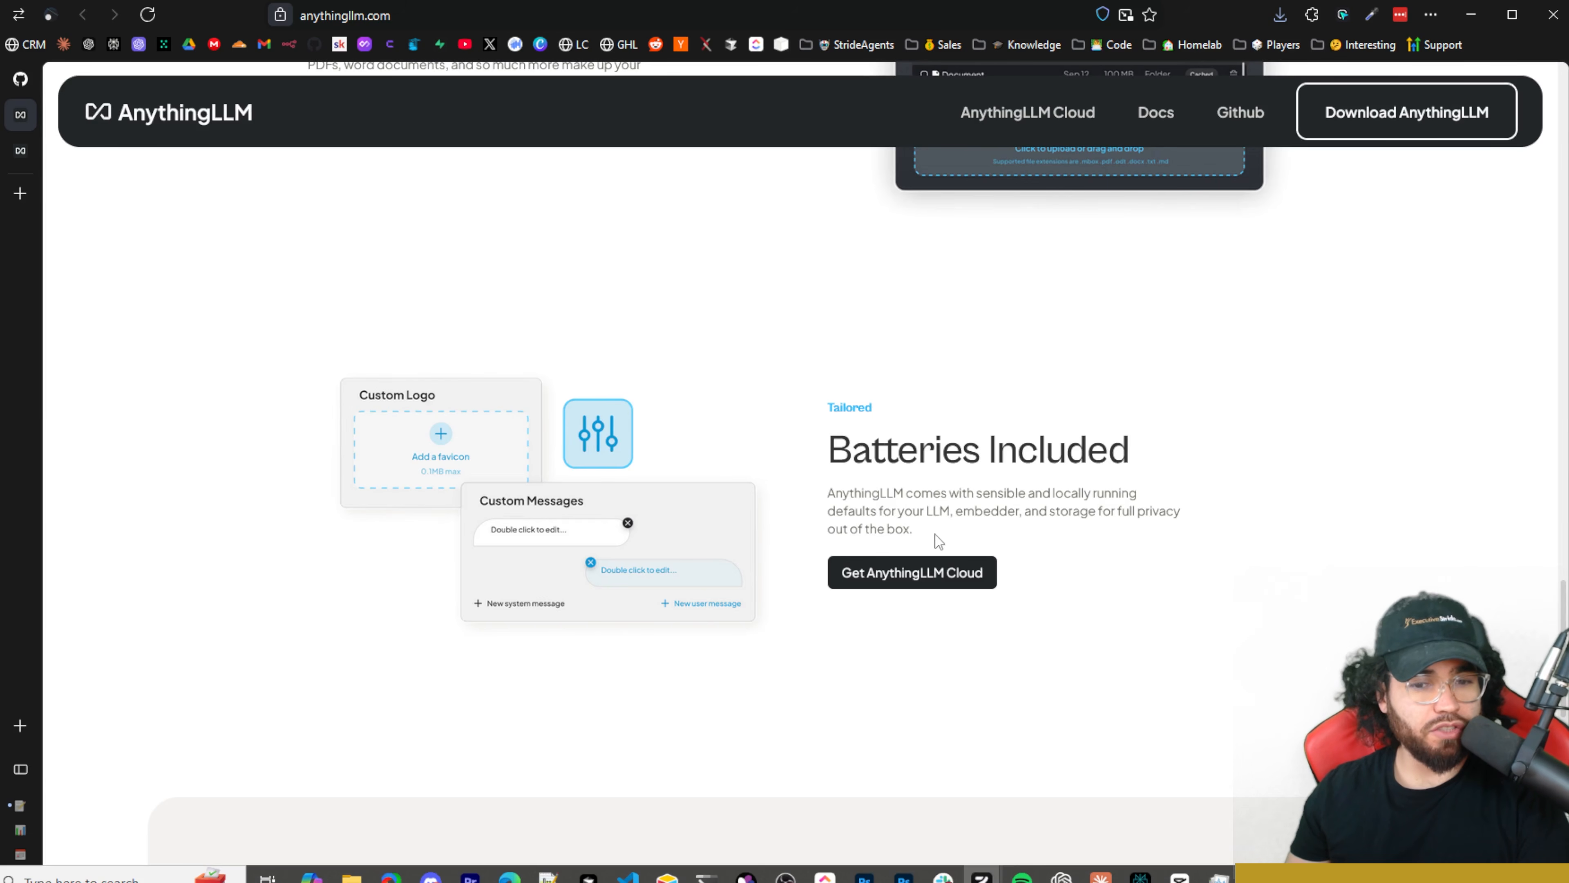
scroll(880, 540, "down", 1)
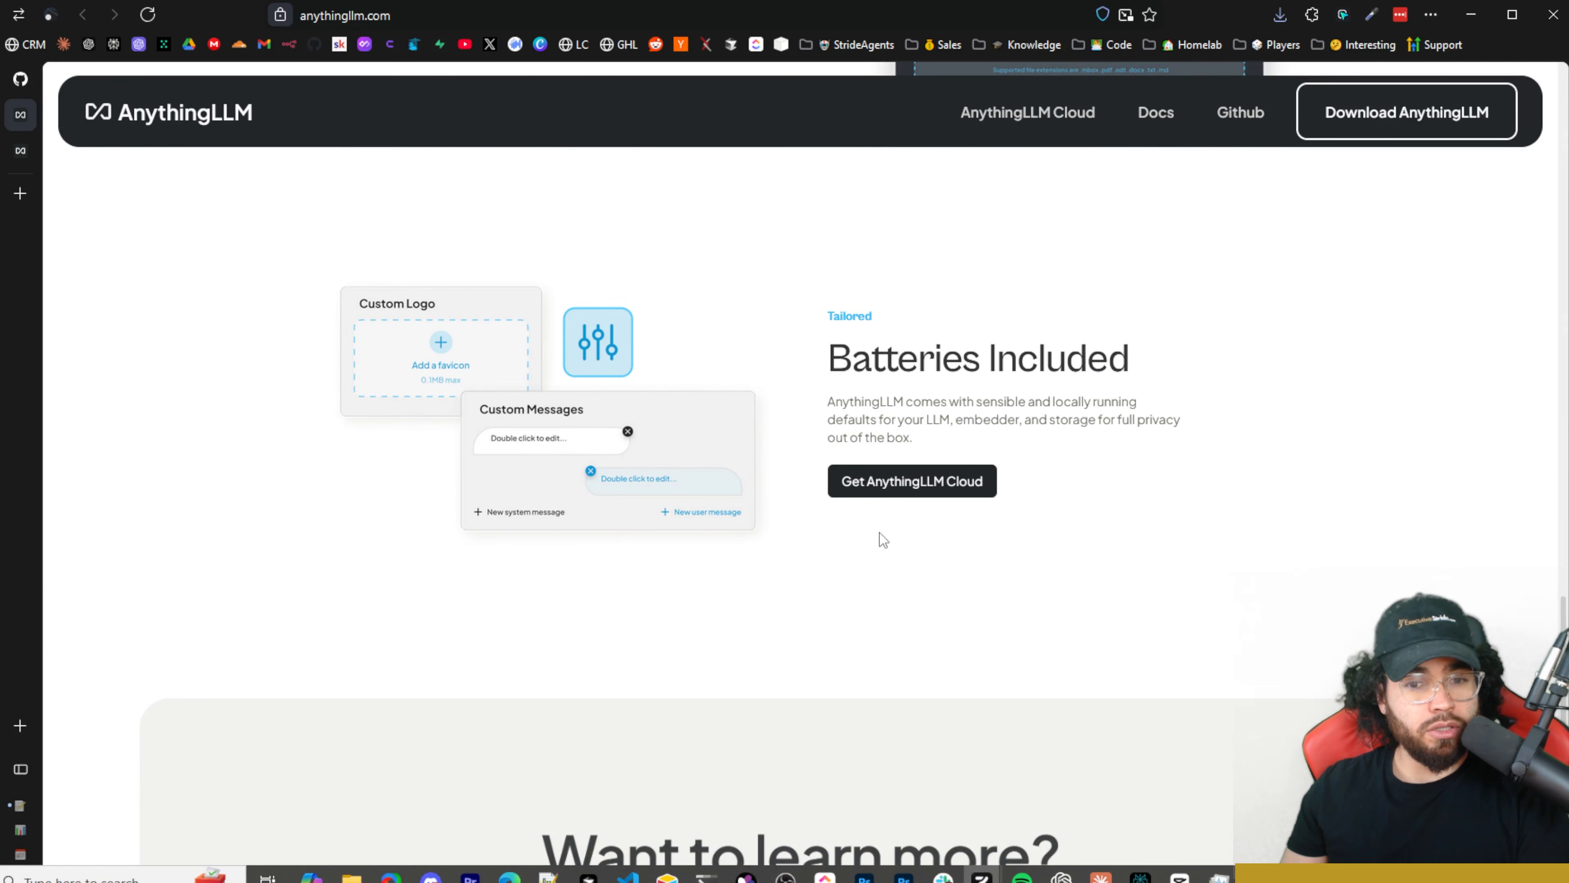
scroll(880, 532, "down", 8)
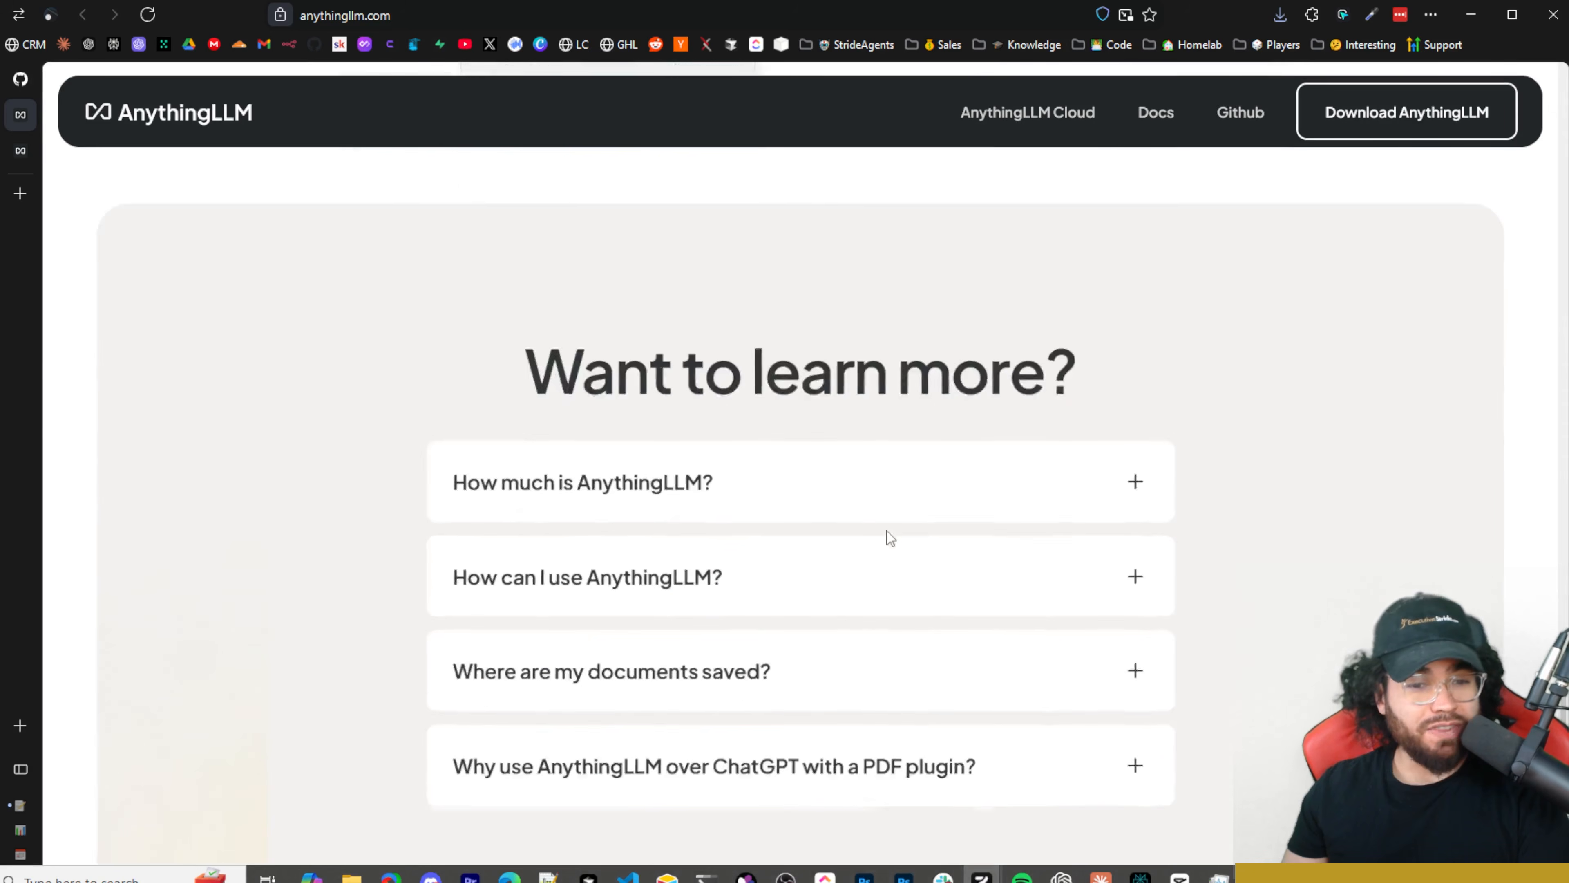
scroll(890, 531, "down", 3)
scroll(1114, 568, "up", 1)
key("Home")
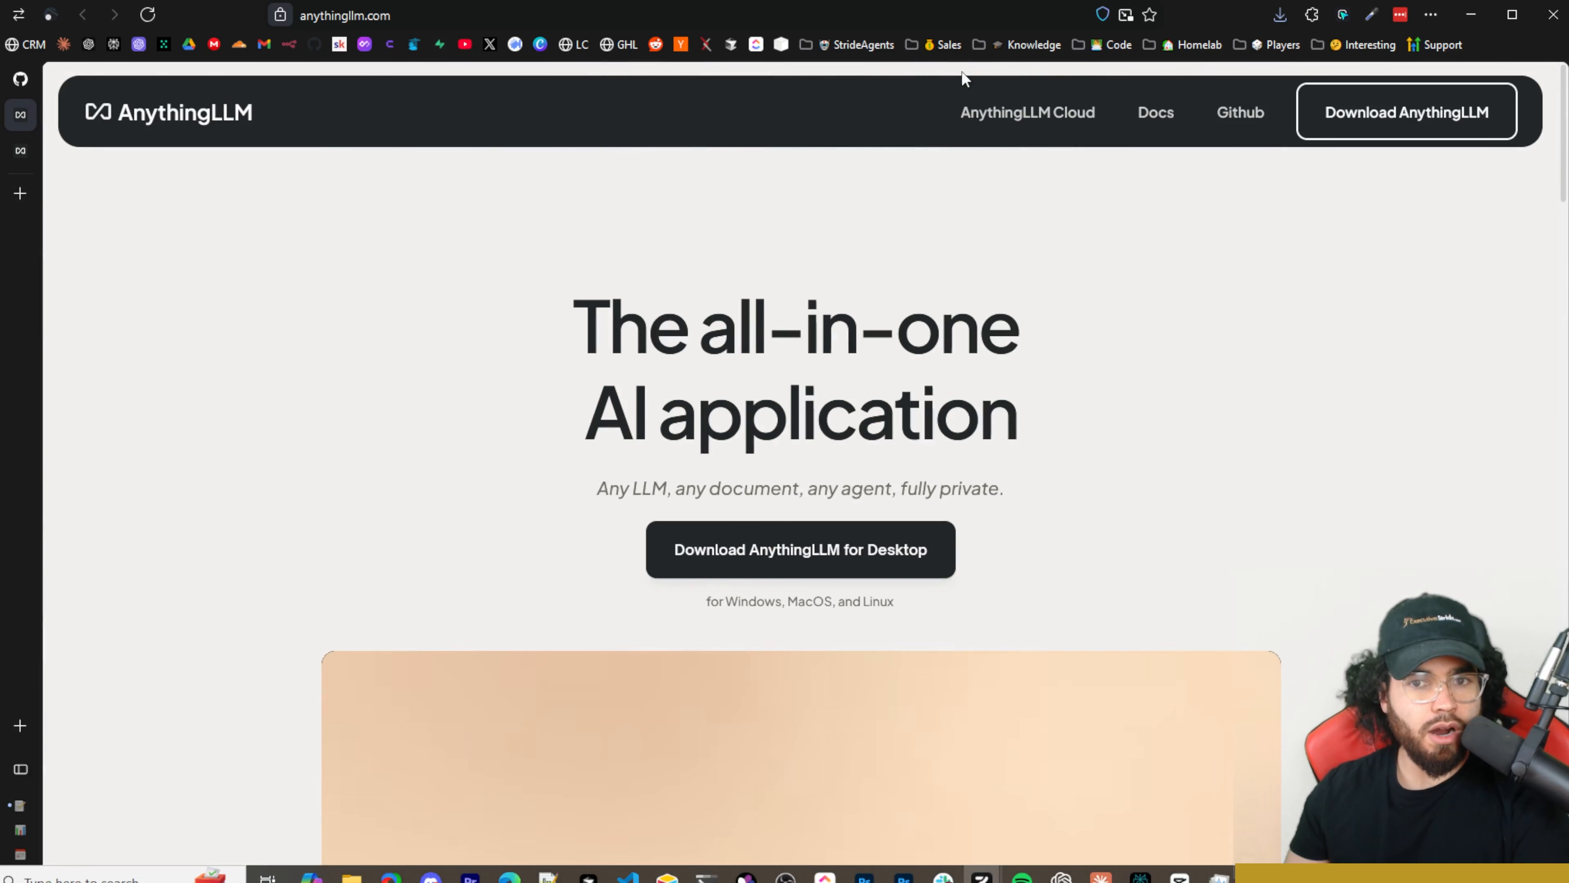
Open the AnythingLLM download page and view the desktop installers for Mac, Windows and Linux
left_click(1359, 132)
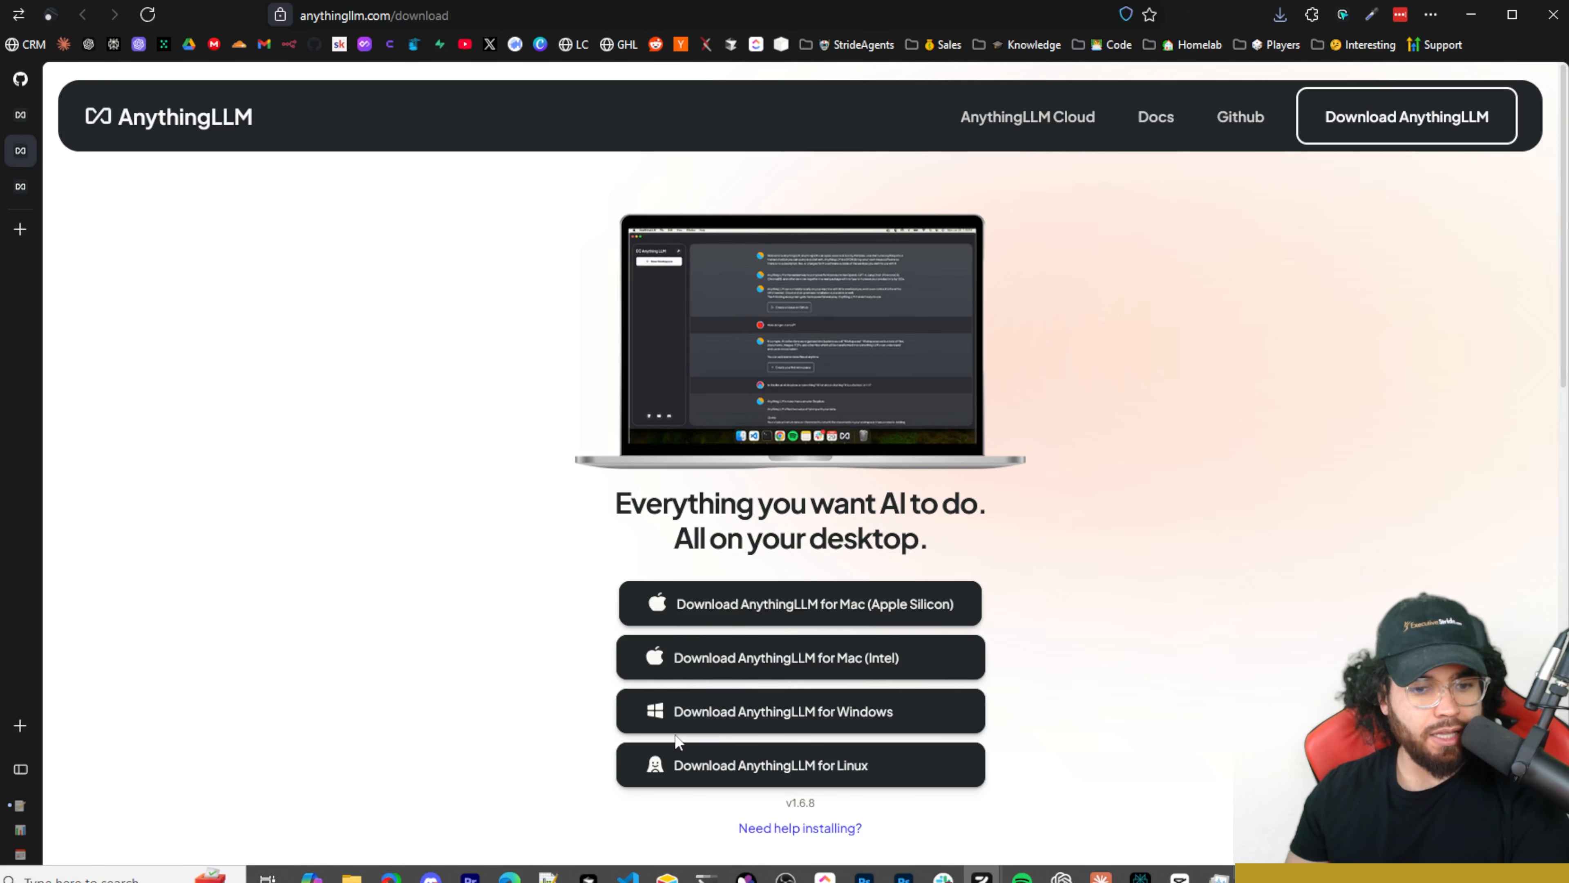
scroll(717, 776, "down", 2)
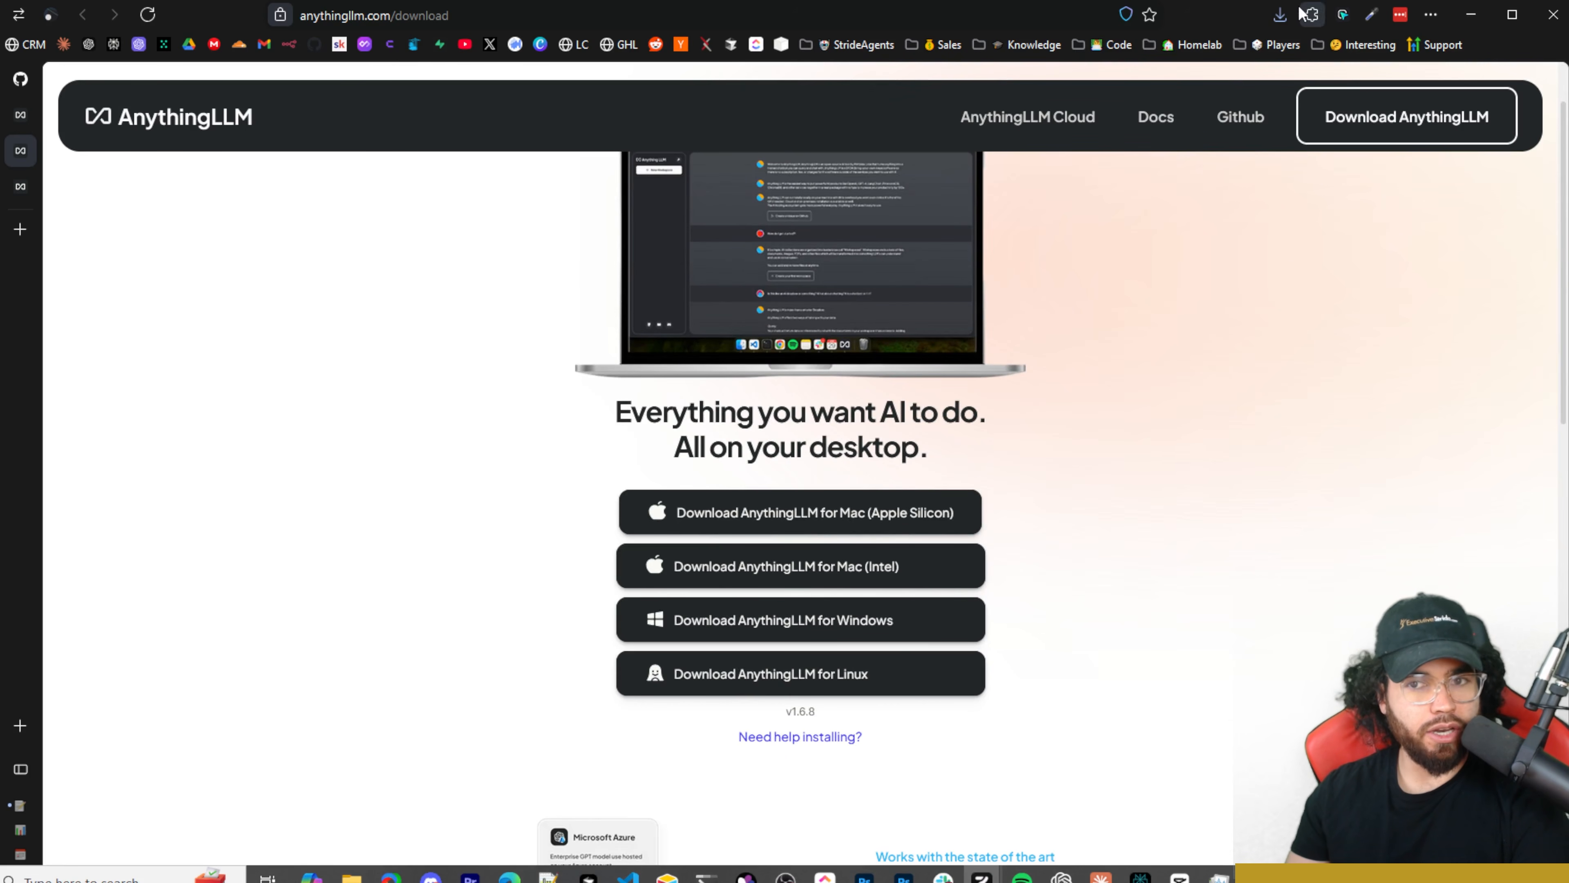
Return to the anything-llm GitHub repository and look over its self-hosting options and README
left_click(20, 79)
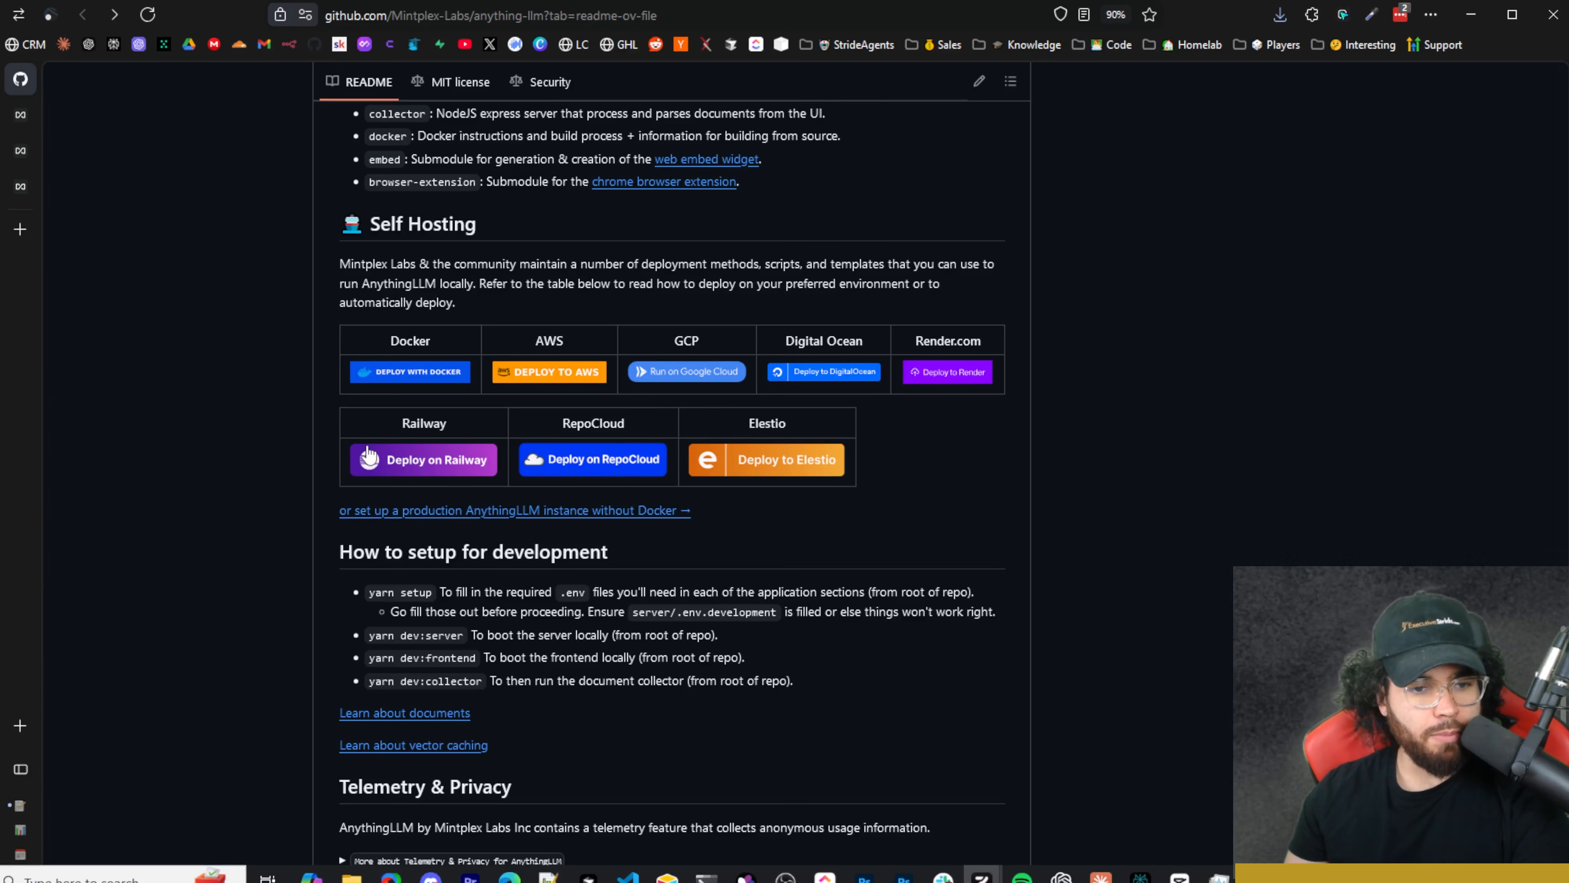
scroll(830, 467, "up", 8)
scroll(825, 469, "up", 20)
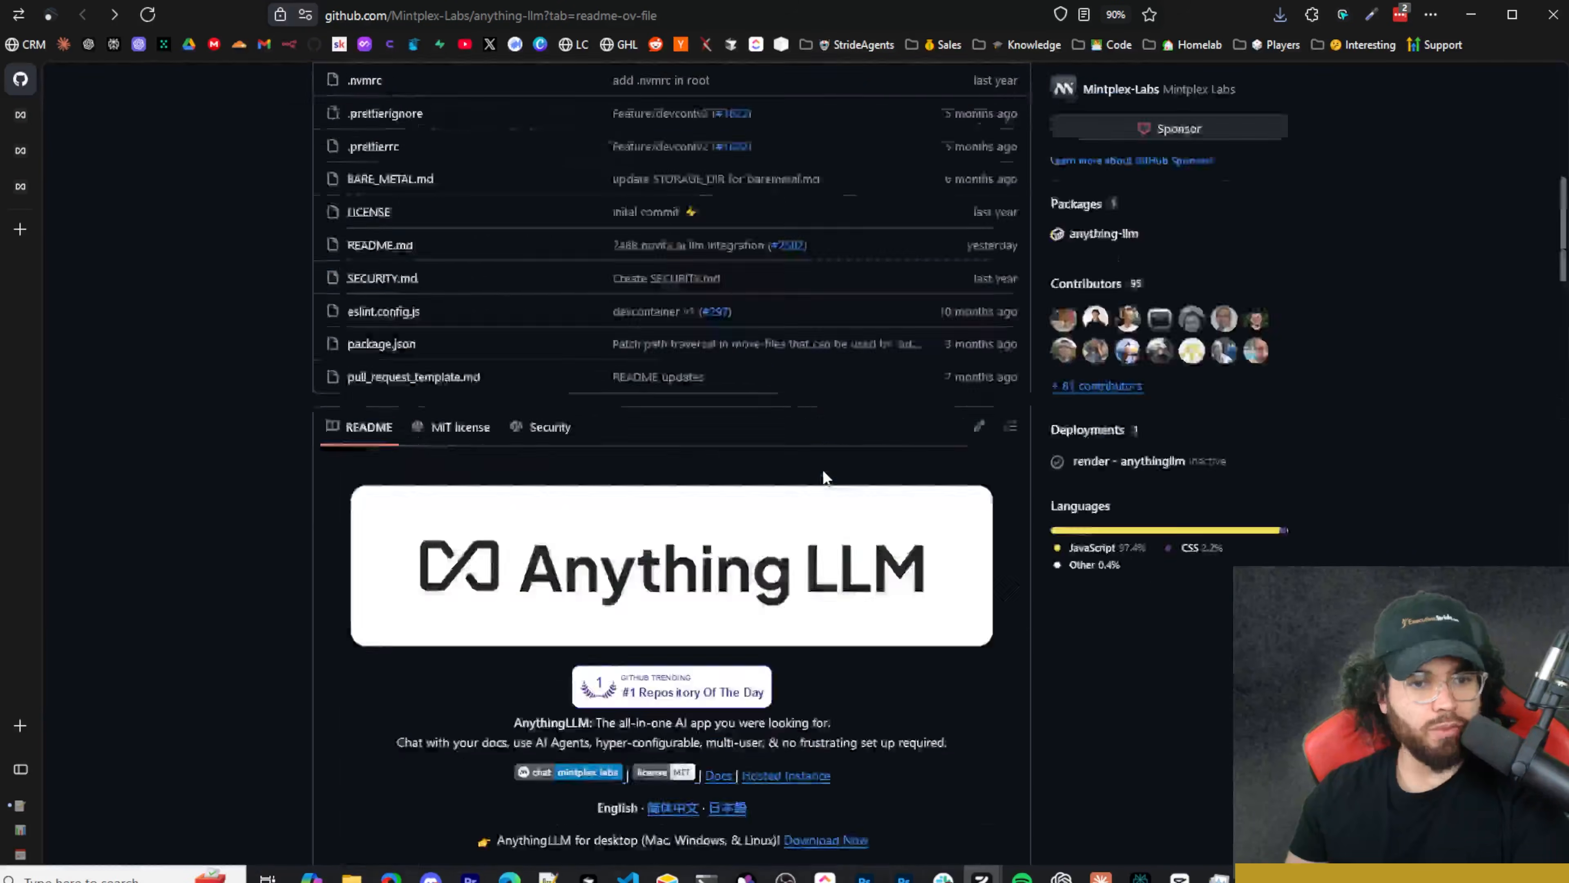
scroll(822, 470, "down", 8)
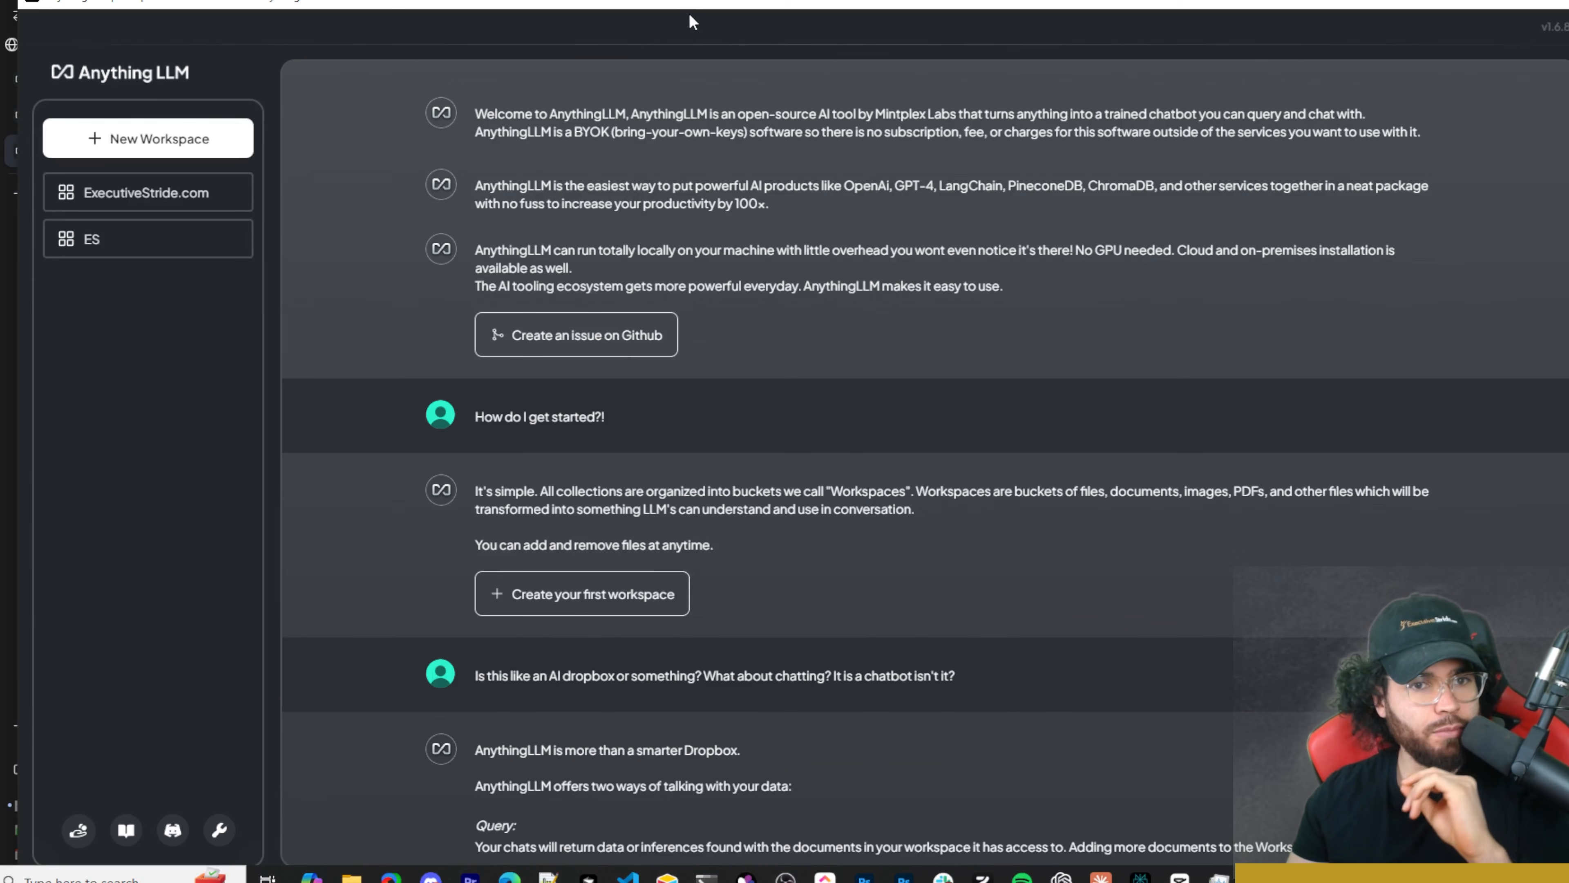
In the AnythingLLM desktop app, open the ExecutiveStride.com workspace's agent configuration and proceed to the instance's LLM preferences
double_click(666, 5)
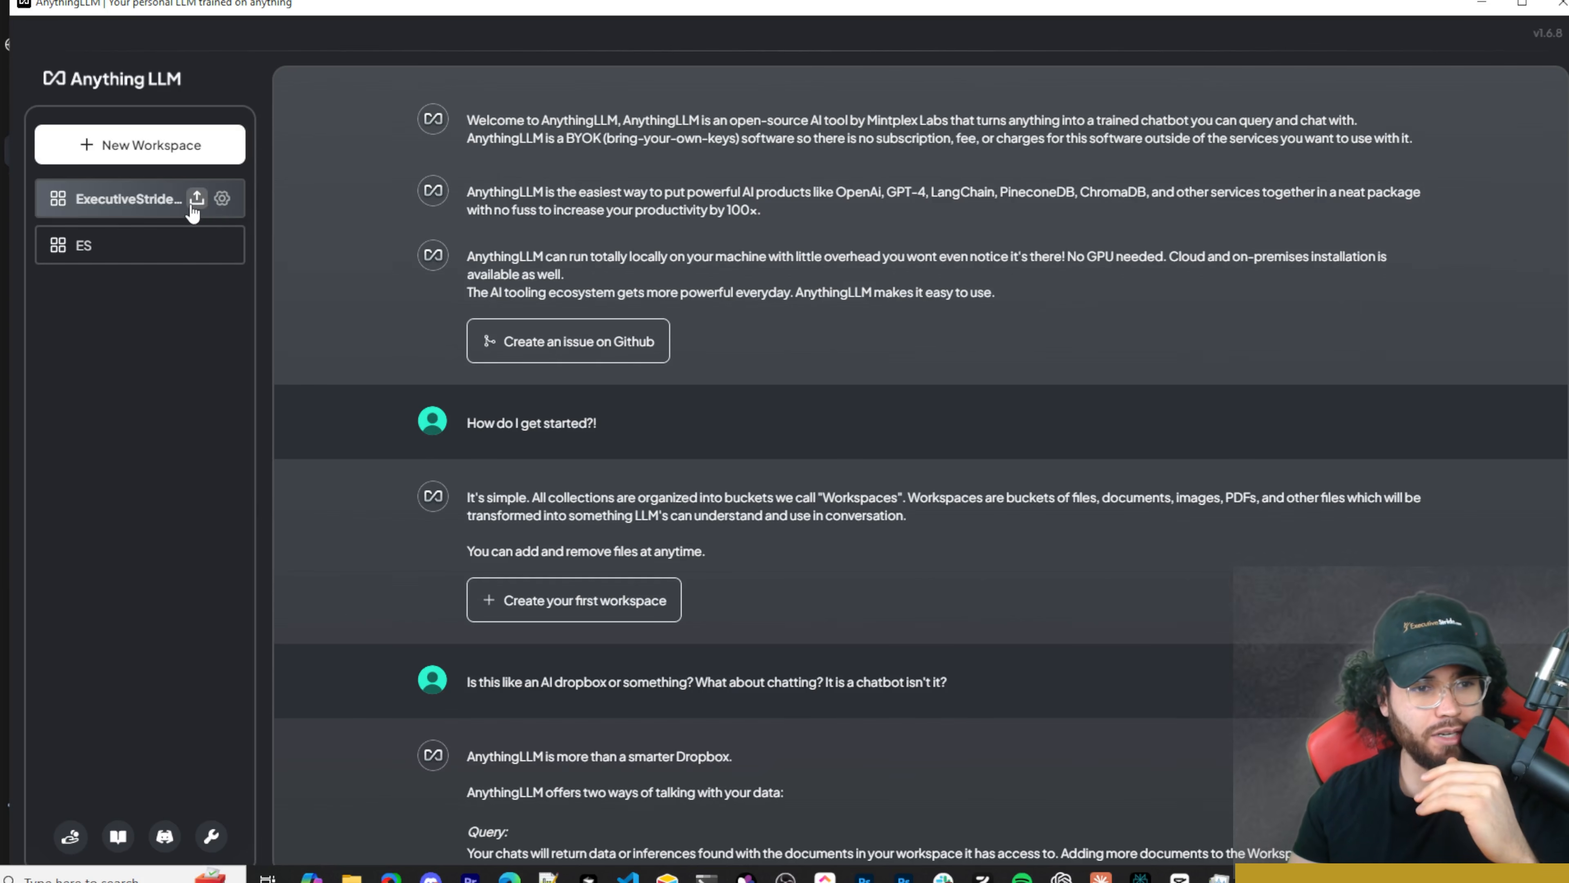
left_click(222, 198)
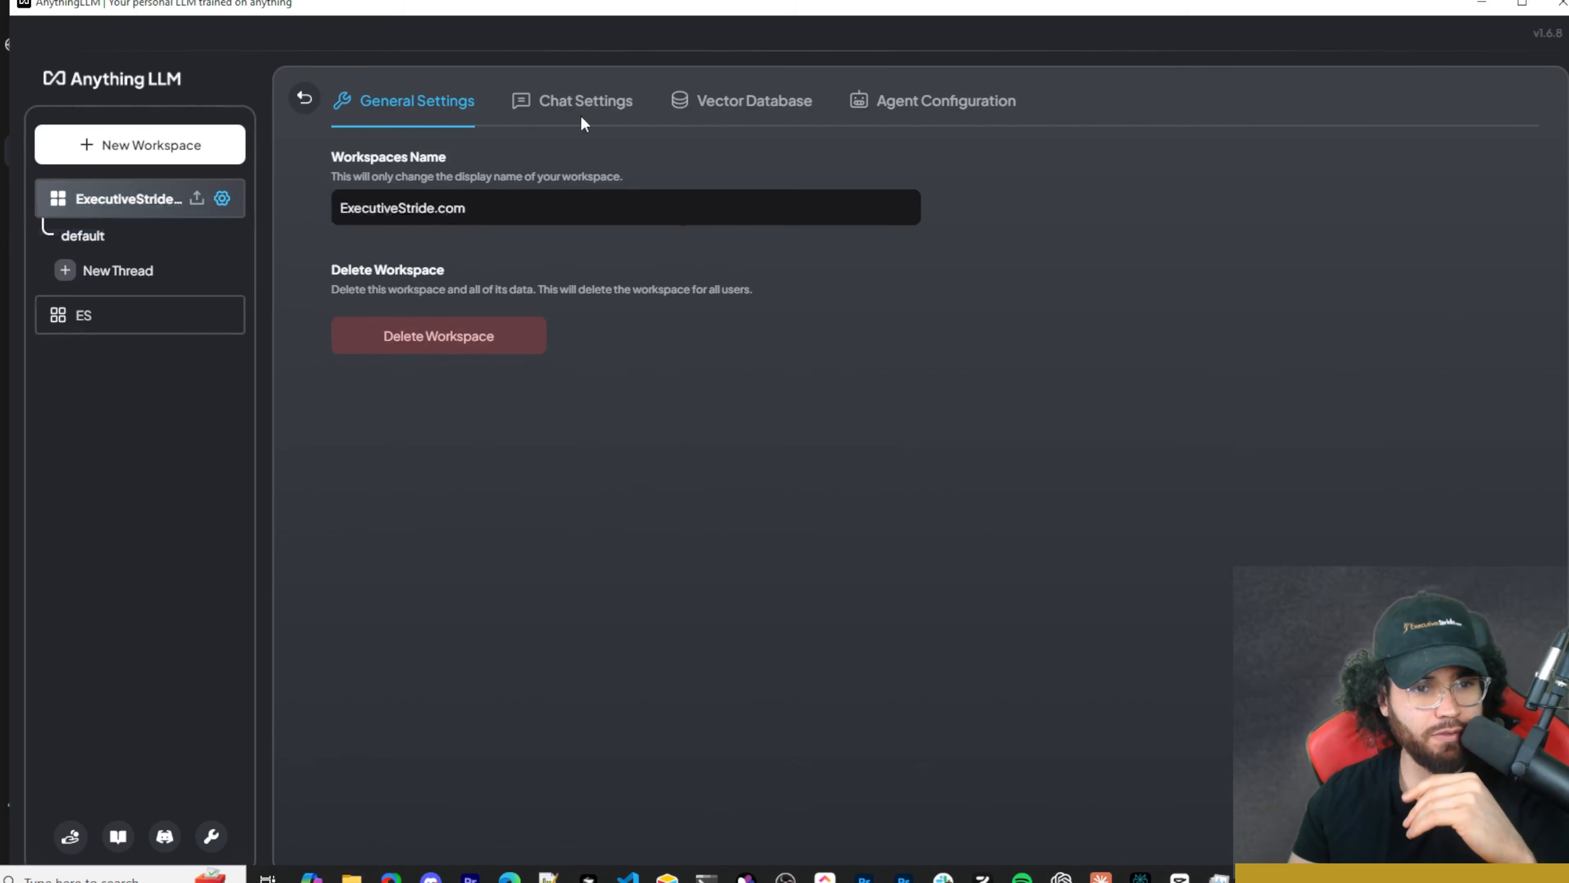
left_click(933, 117)
left_click(426, 323)
left_click(96, 197)
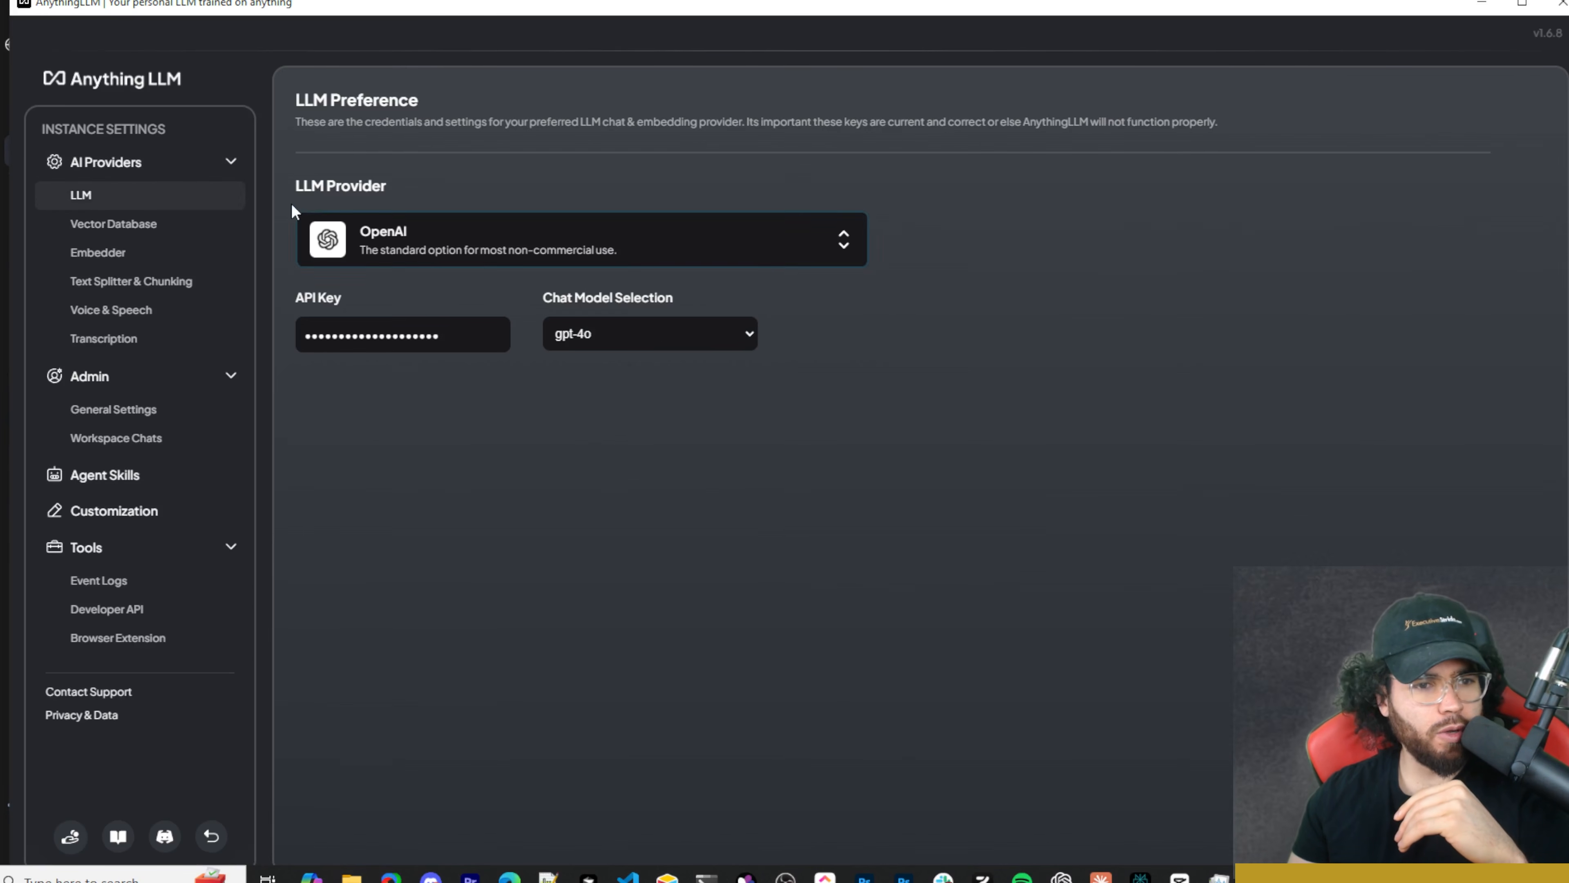
Browse the full list of available LLM providers from AnythingLLM to xAI, and close it without choosing another provider
left_click(405, 230)
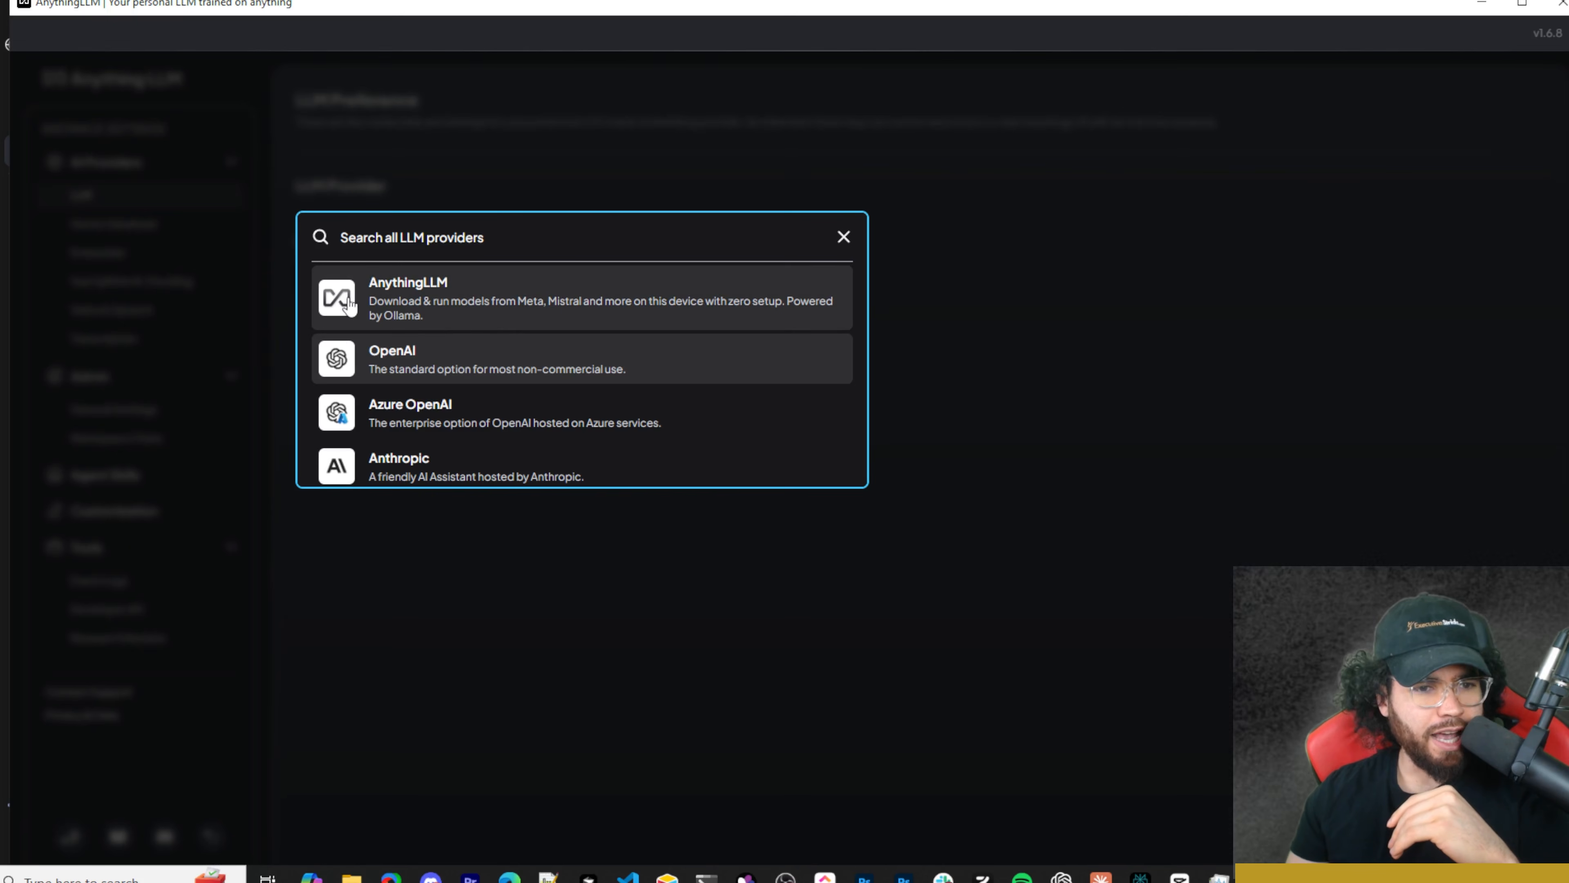
scroll(395, 383, "down", 3)
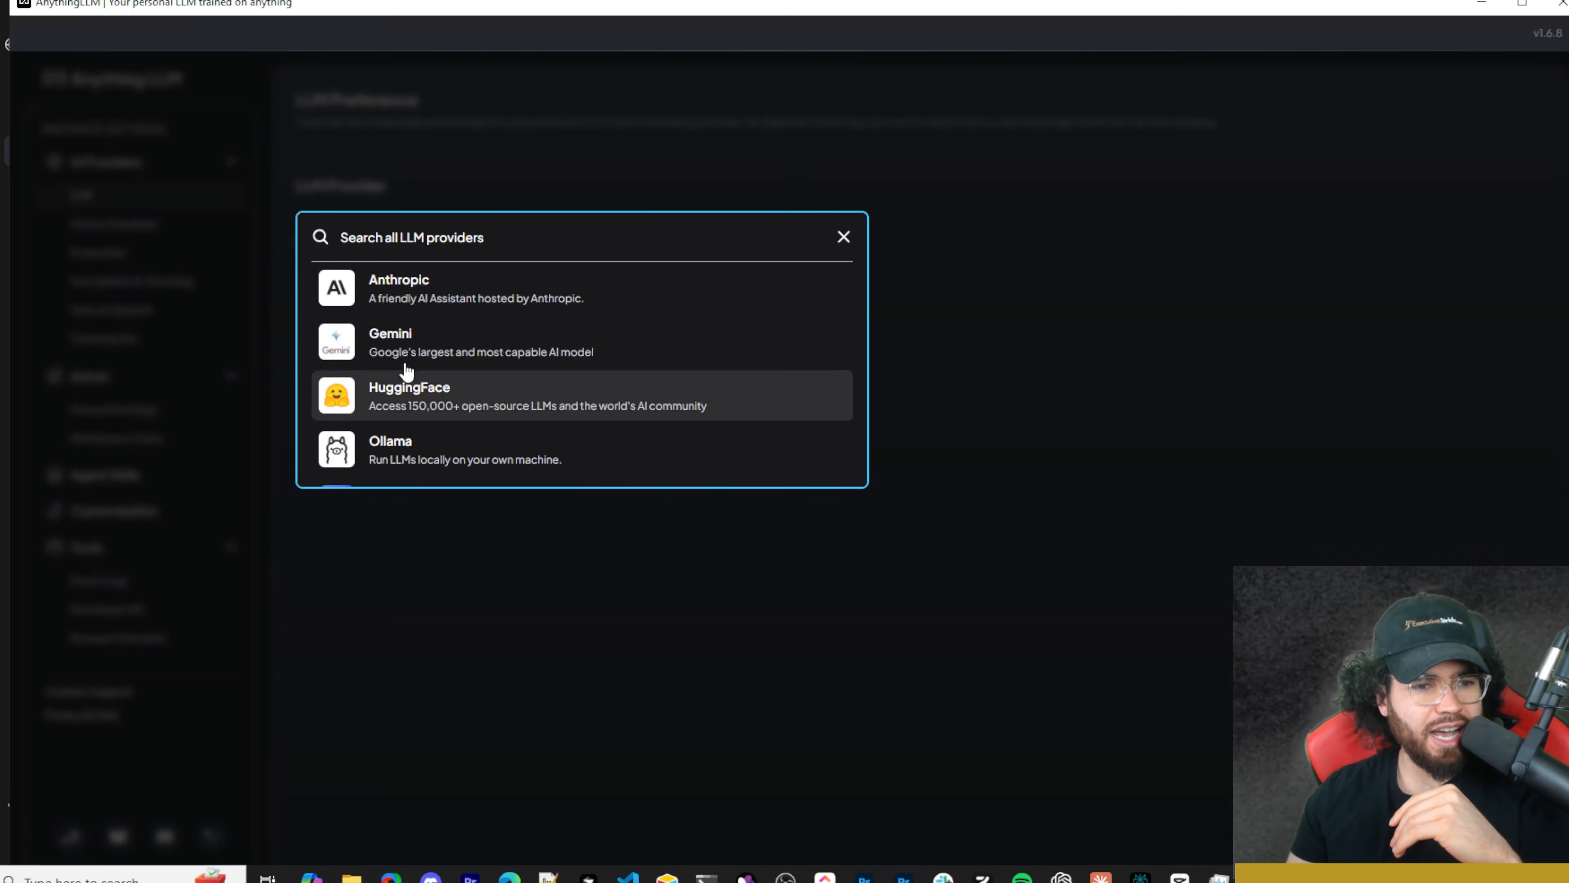
scroll(403, 361, "up", 2)
scroll(428, 378, "down", 1)
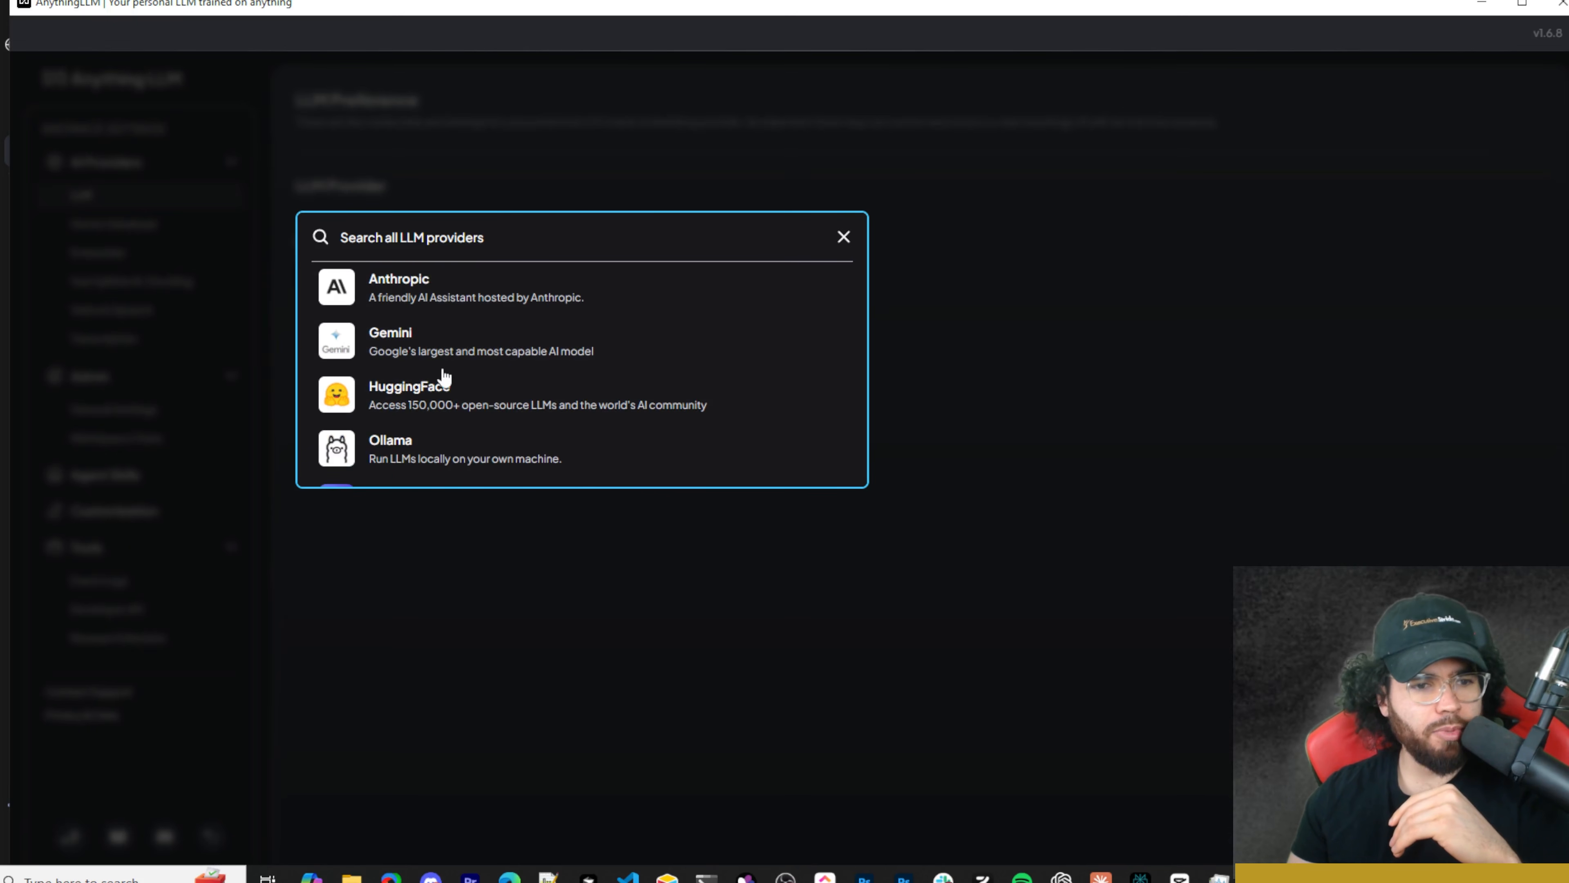
scroll(459, 372, "down", 1)
scroll(432, 385, "down", 1)
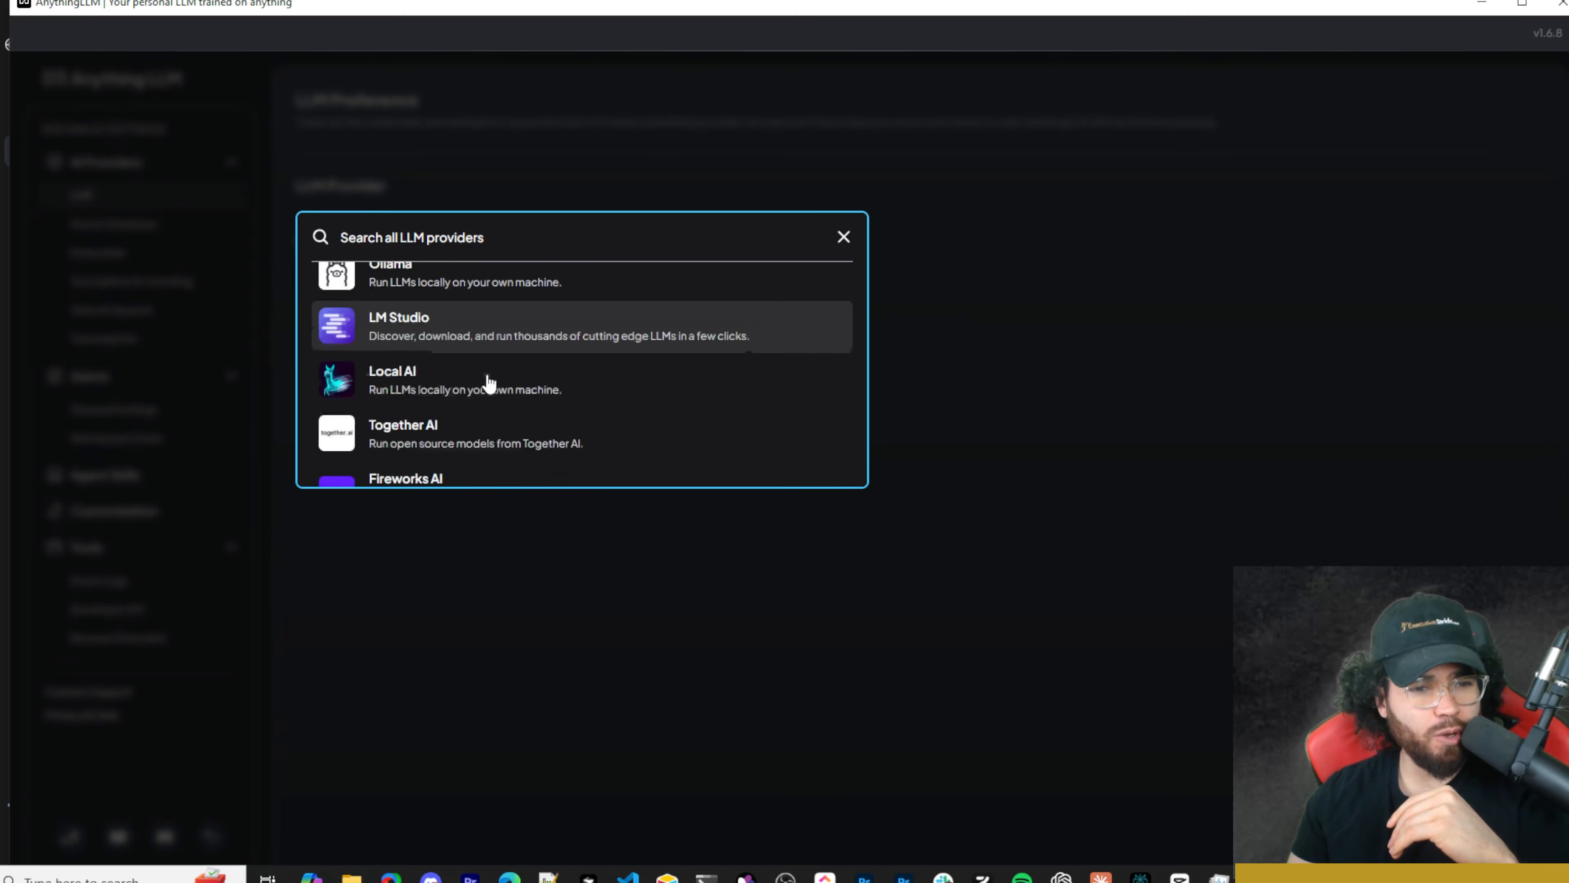
scroll(426, 358, "down", 2)
scroll(389, 353, "up", 2)
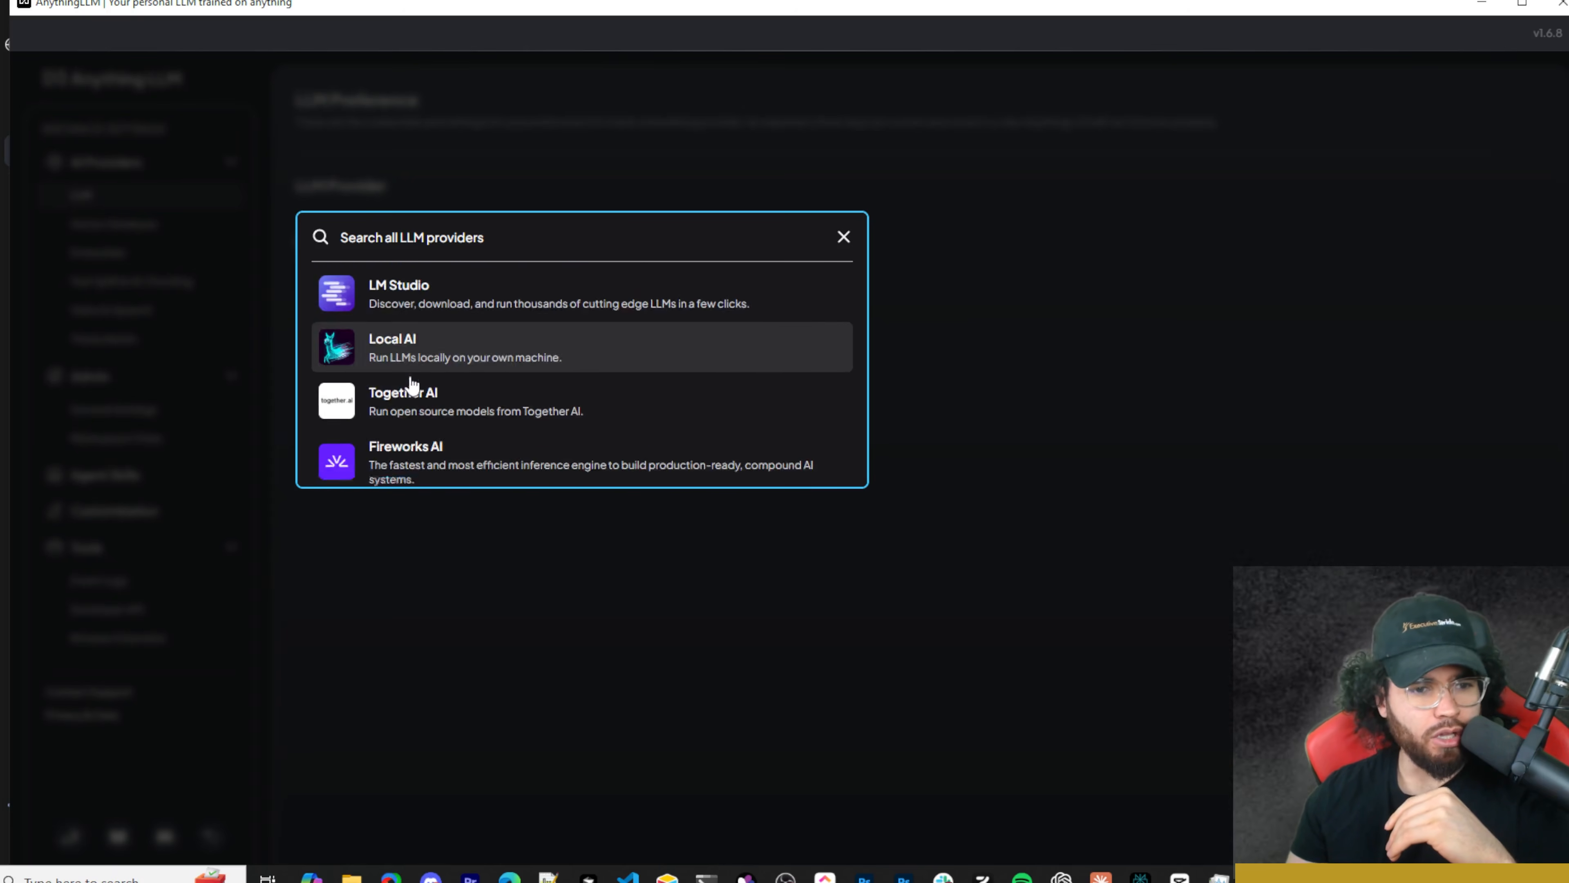
scroll(396, 356, "down", 4)
scroll(395, 361, "up", 1)
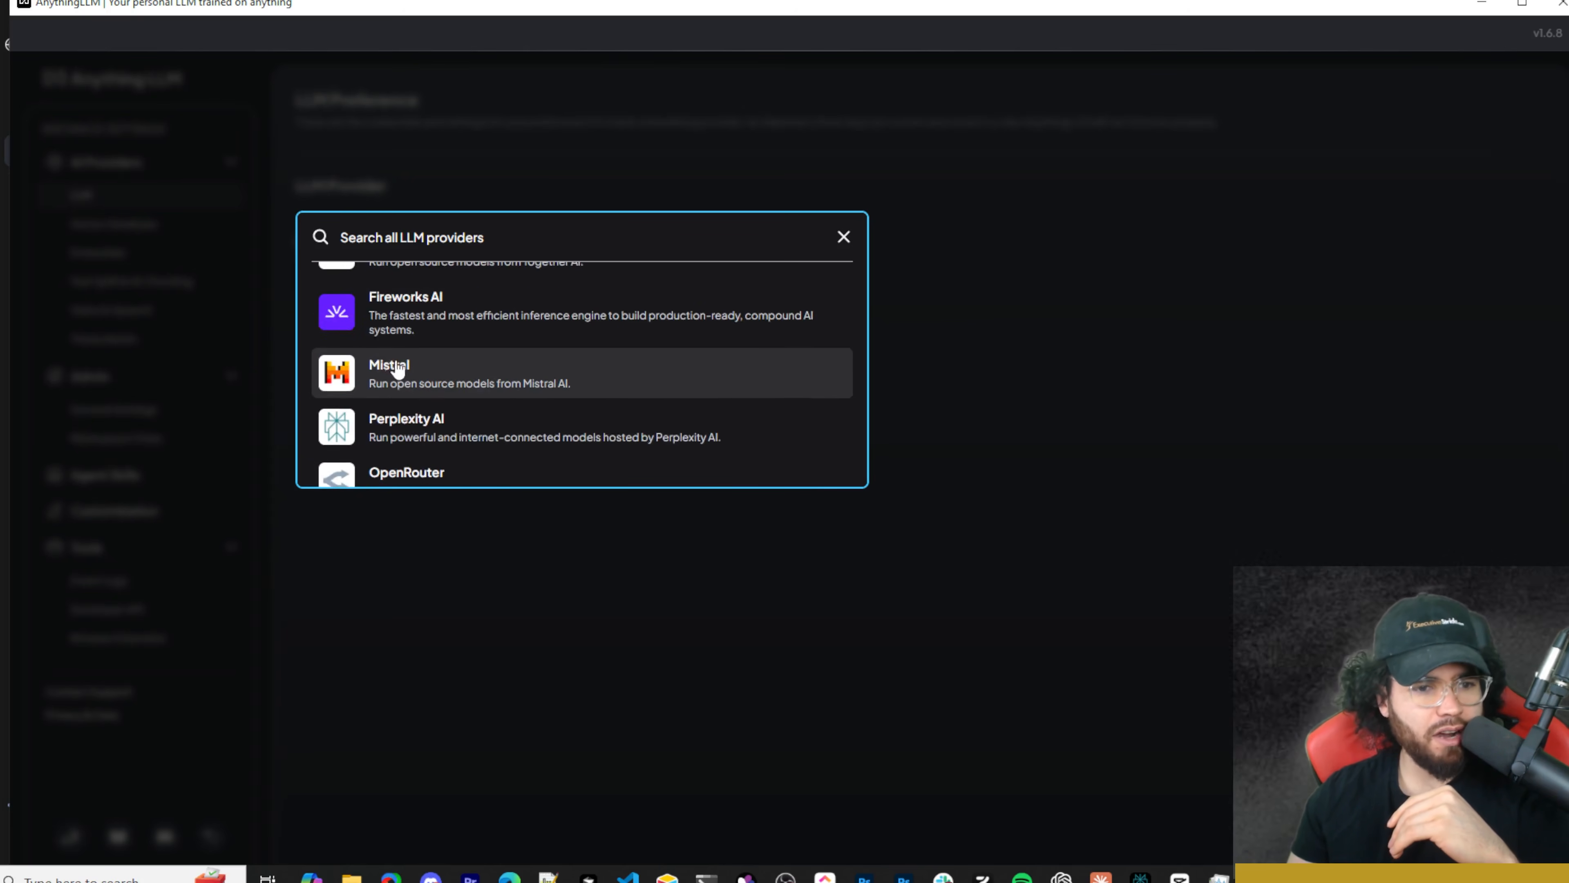
scroll(480, 351, "down", 1)
scroll(383, 355, "down", 1)
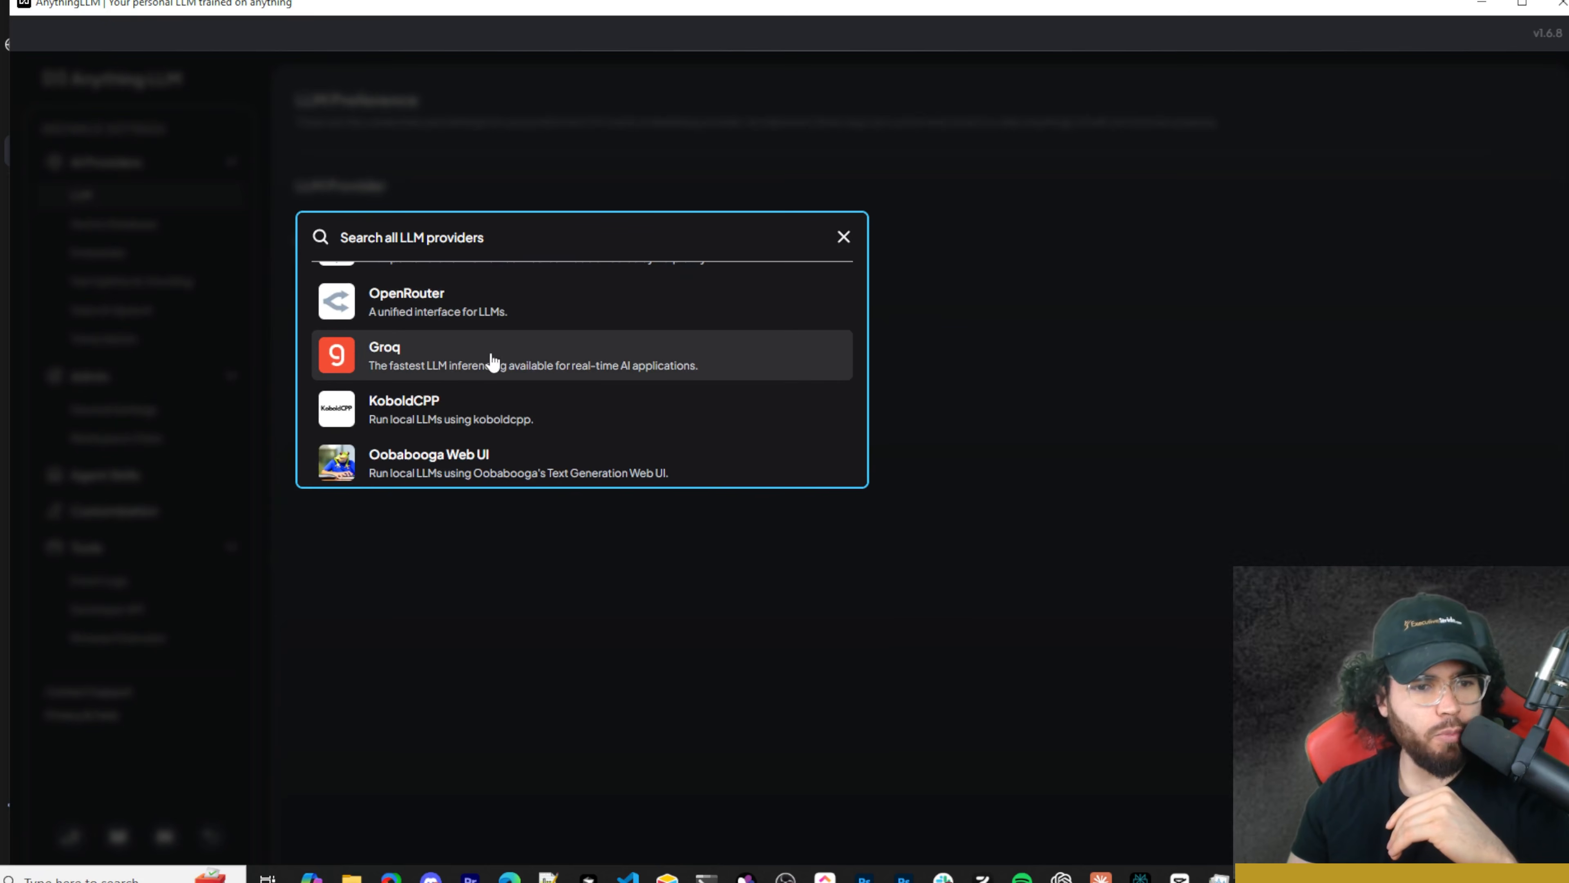
scroll(396, 365, "down", 1)
scroll(417, 374, "down", 2)
scroll(420, 374, "down", 1)
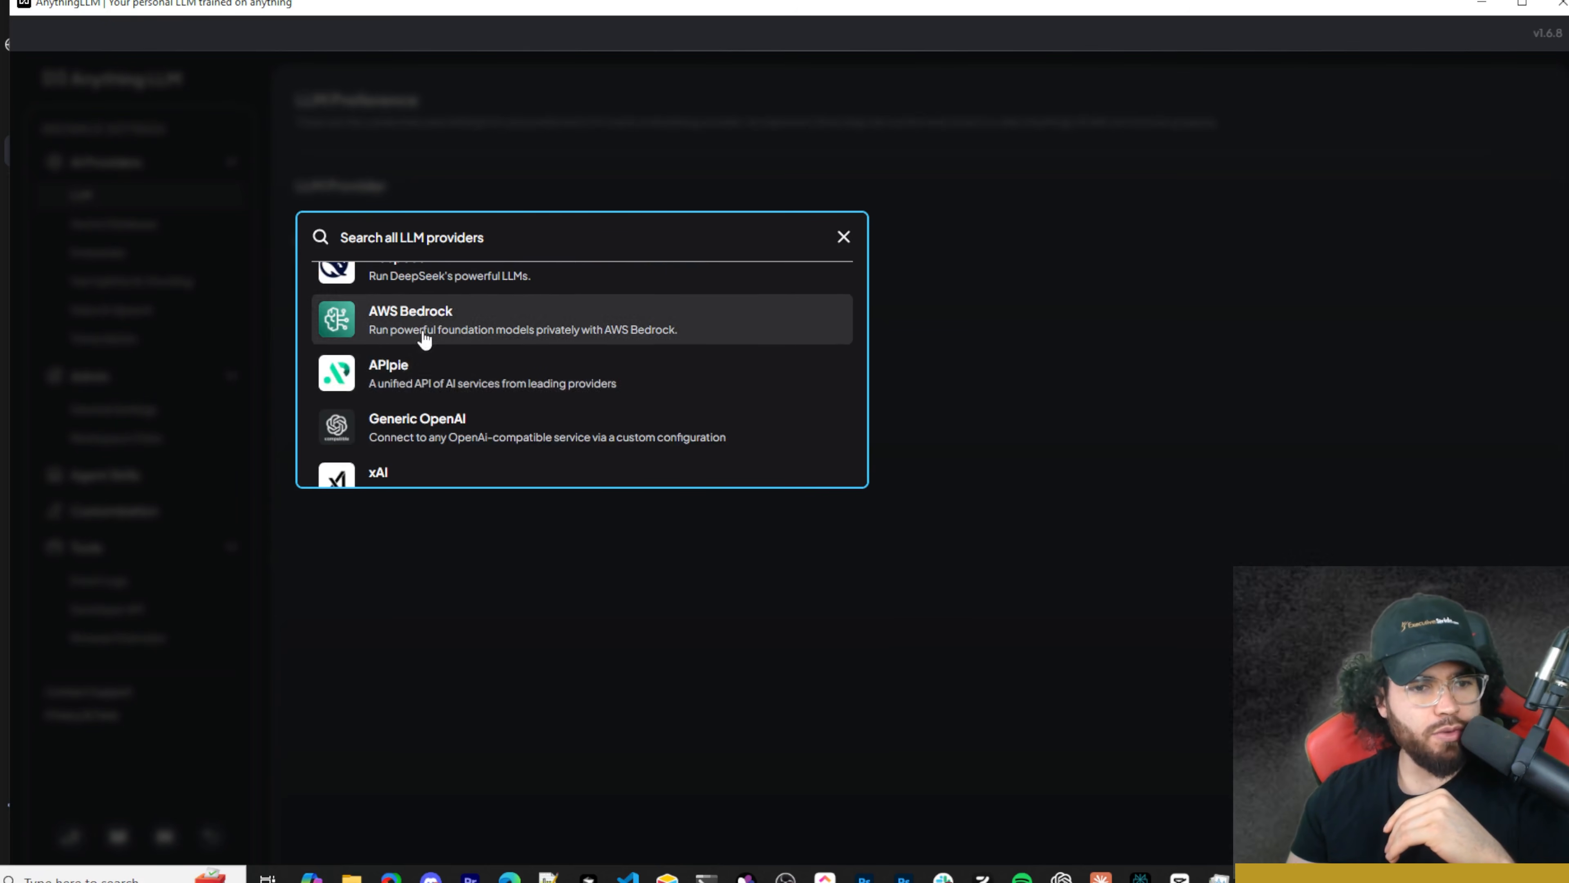
scroll(420, 343, "up", 1)
scroll(370, 368, "down", 2)
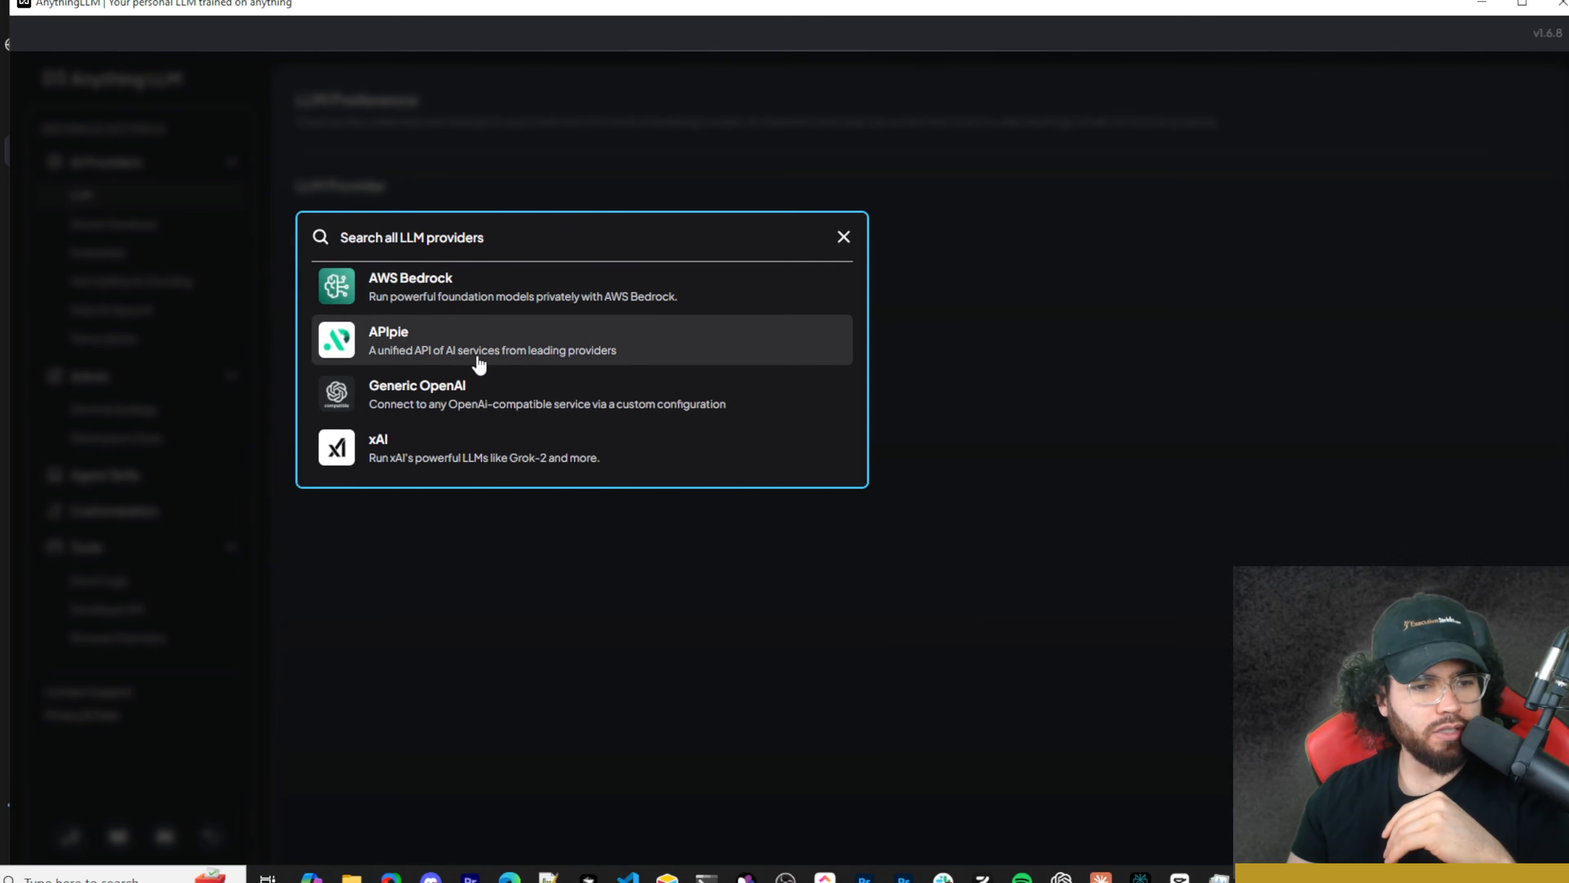
left_click(835, 492)
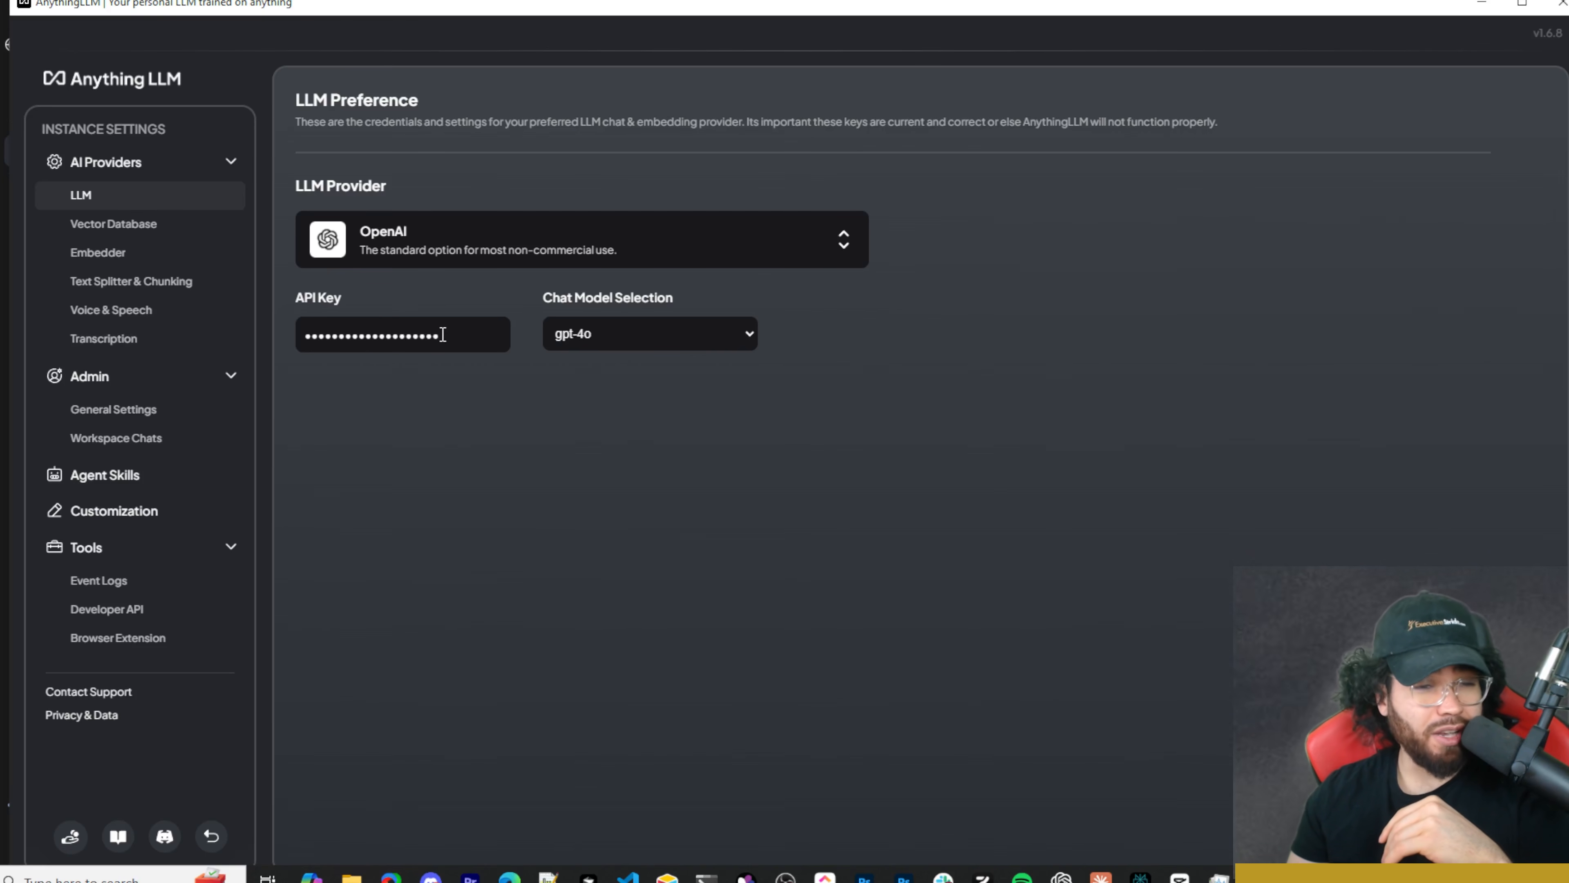
Browse the list of OpenAI chat models for the instance and close it without choosing another model
left_click(567, 332)
scroll(655, 617, "down", 1)
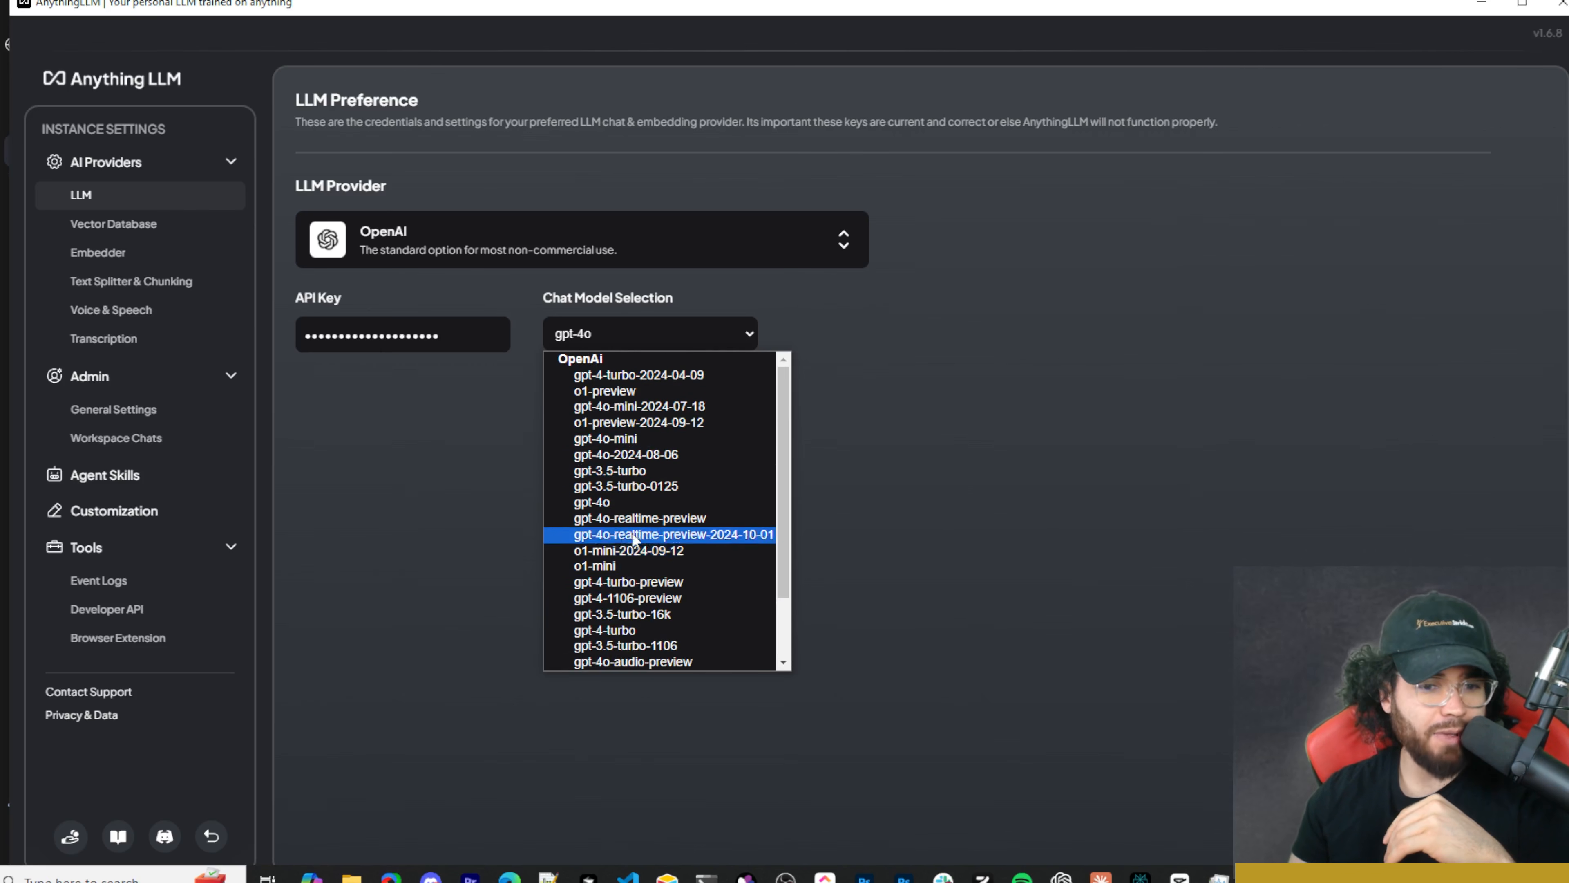
scroll(669, 652, "down", 1)
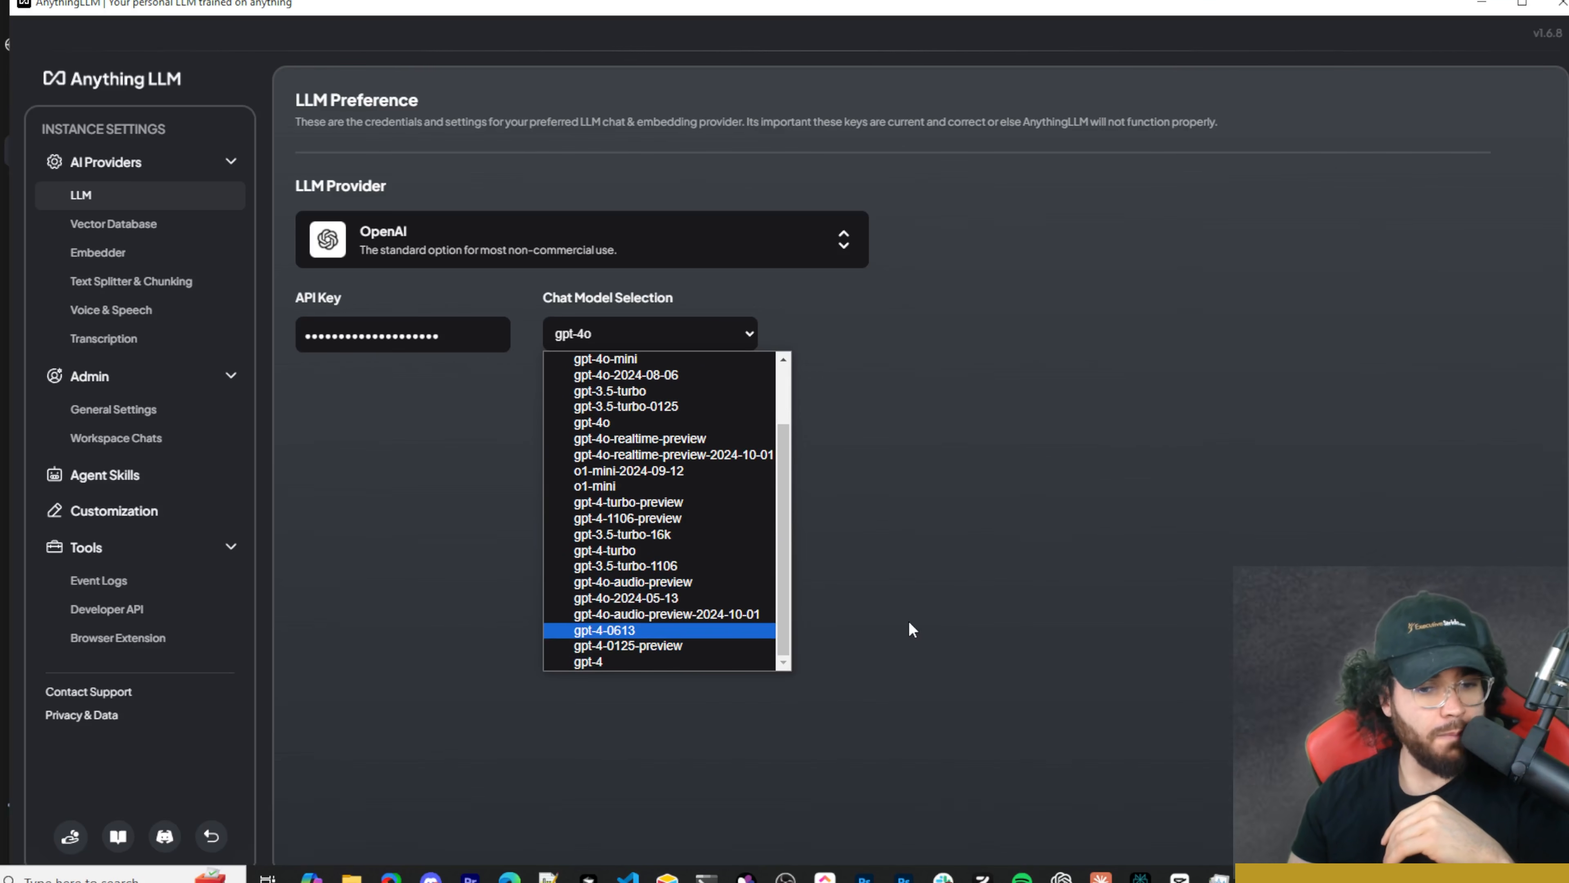
left_click(865, 519)
Choose Ollama as the LLM provider and look over its model, max tokens, base URL and other advanced settings
left_click(596, 252)
scroll(452, 421, "down", 5)
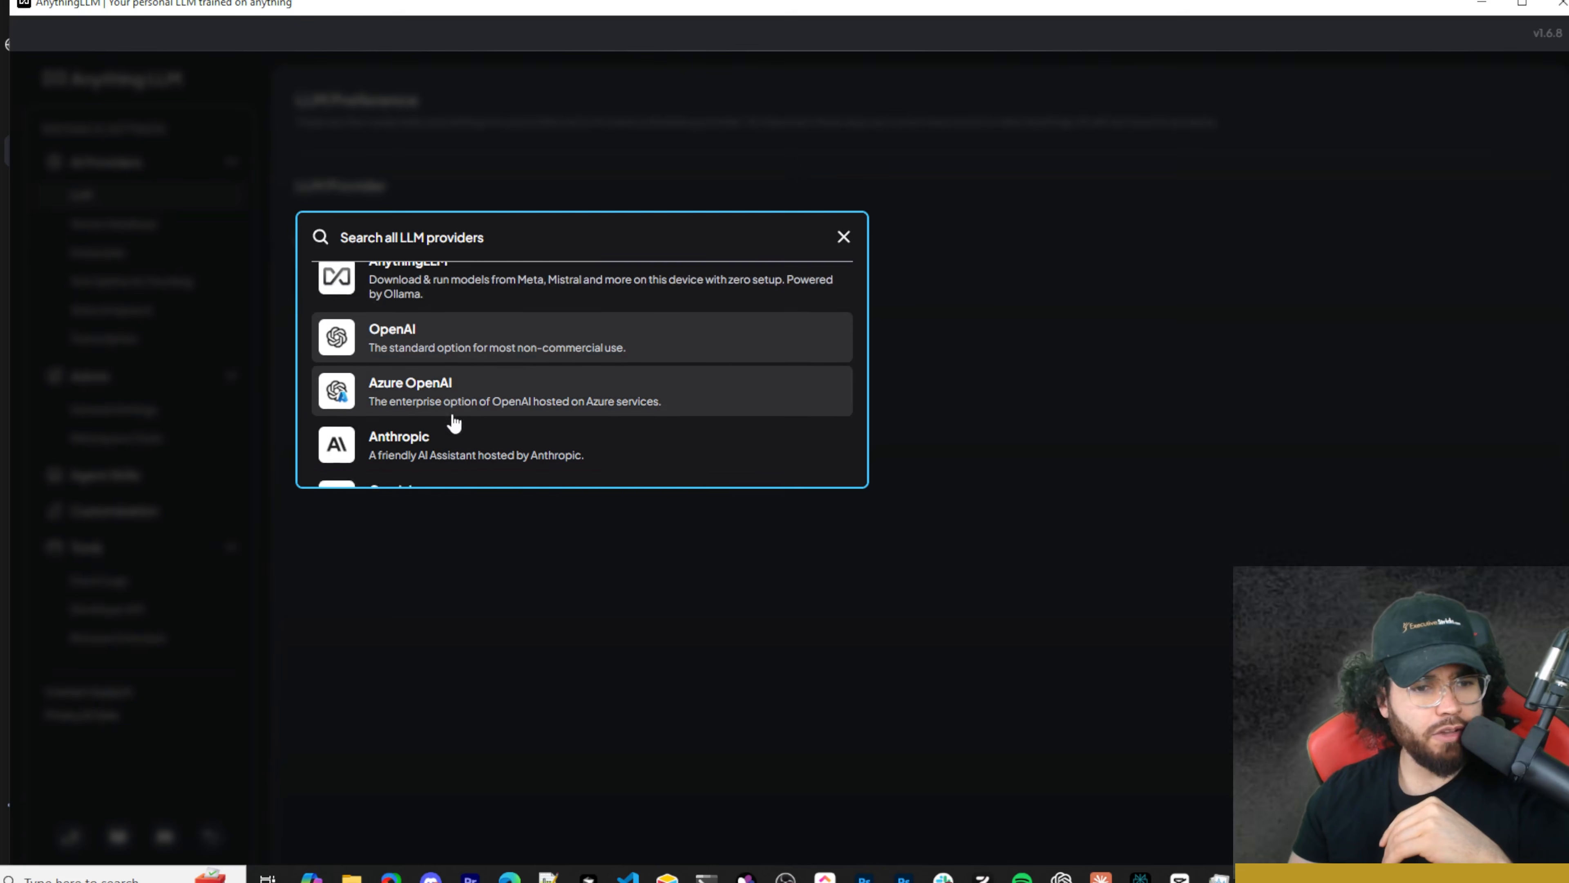
left_click(441, 361)
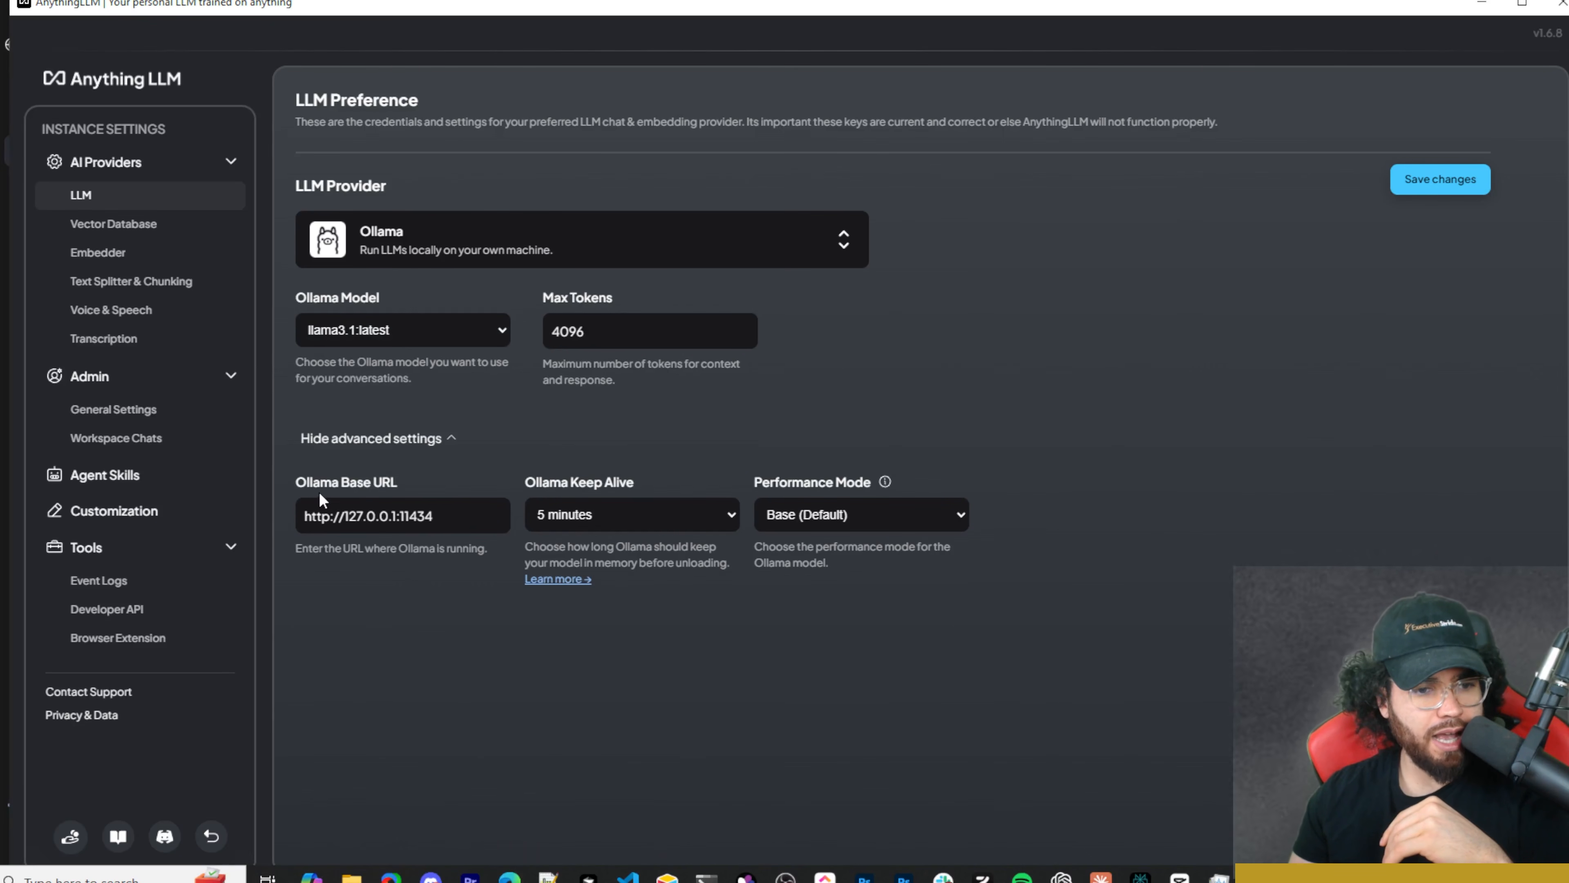
left_click(547, 429)
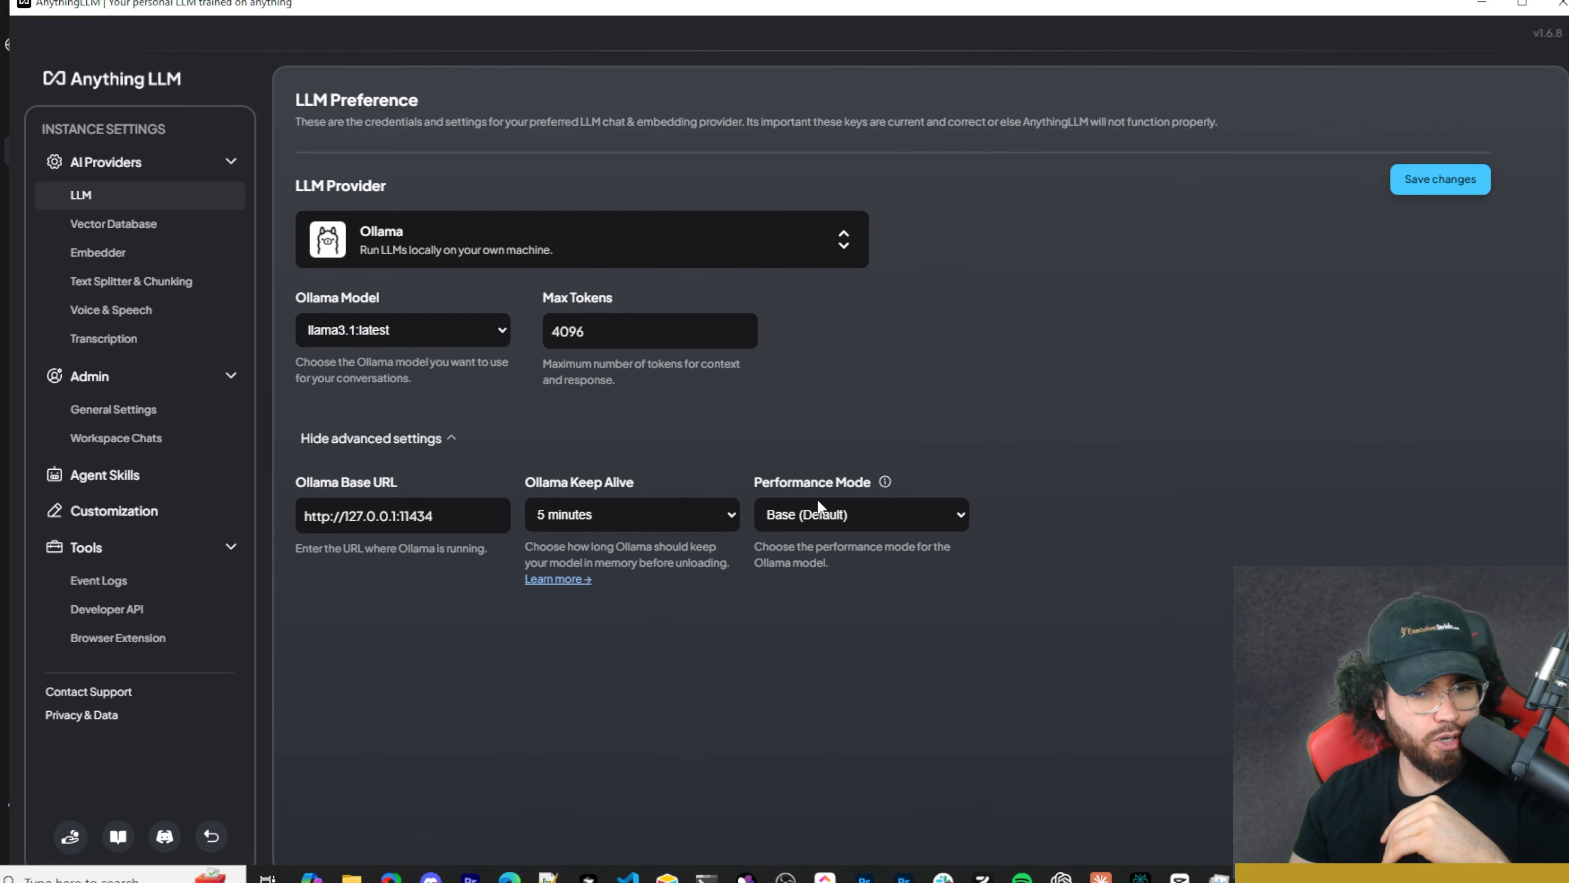
left_click(322, 338)
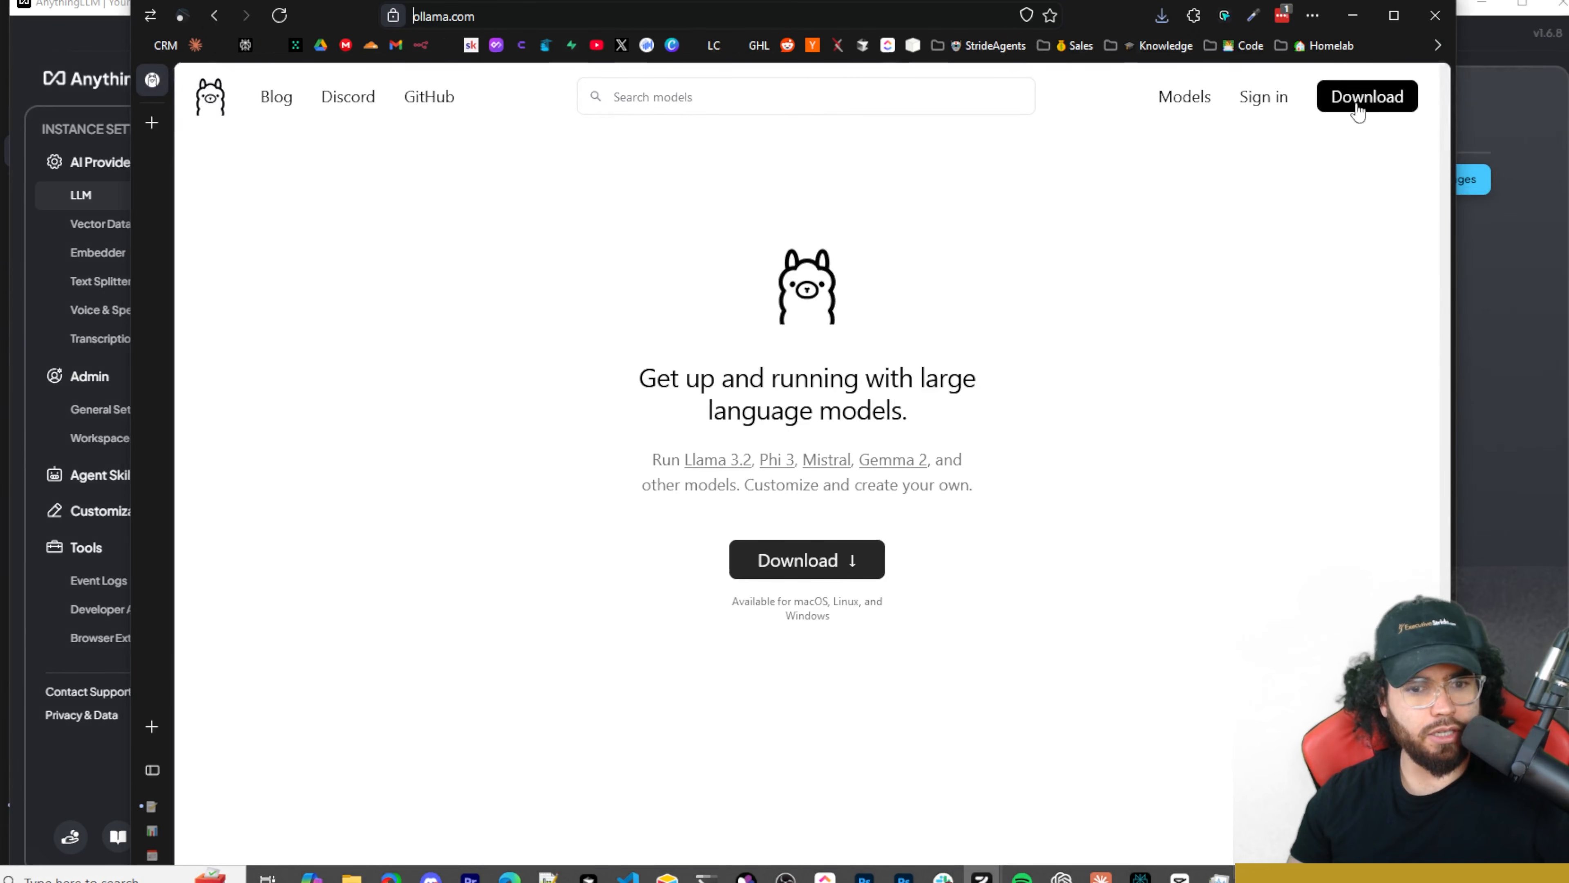
On the Ollama website, open llama3.2 from the model library, highlight its run command, and close the browser
left_click(1195, 109)
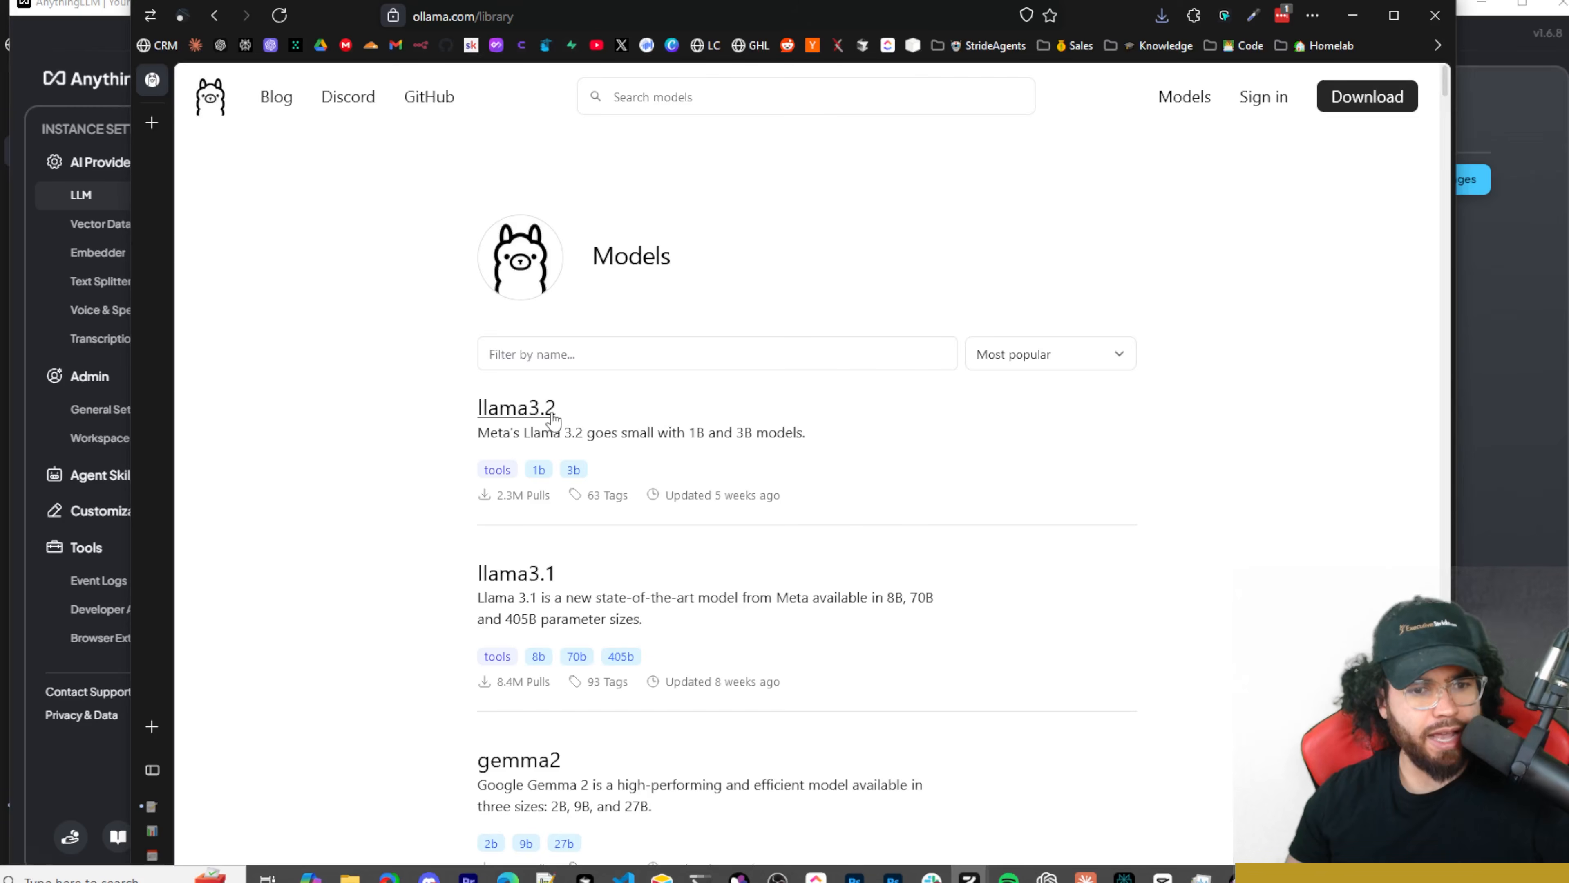
left_click(553, 418)
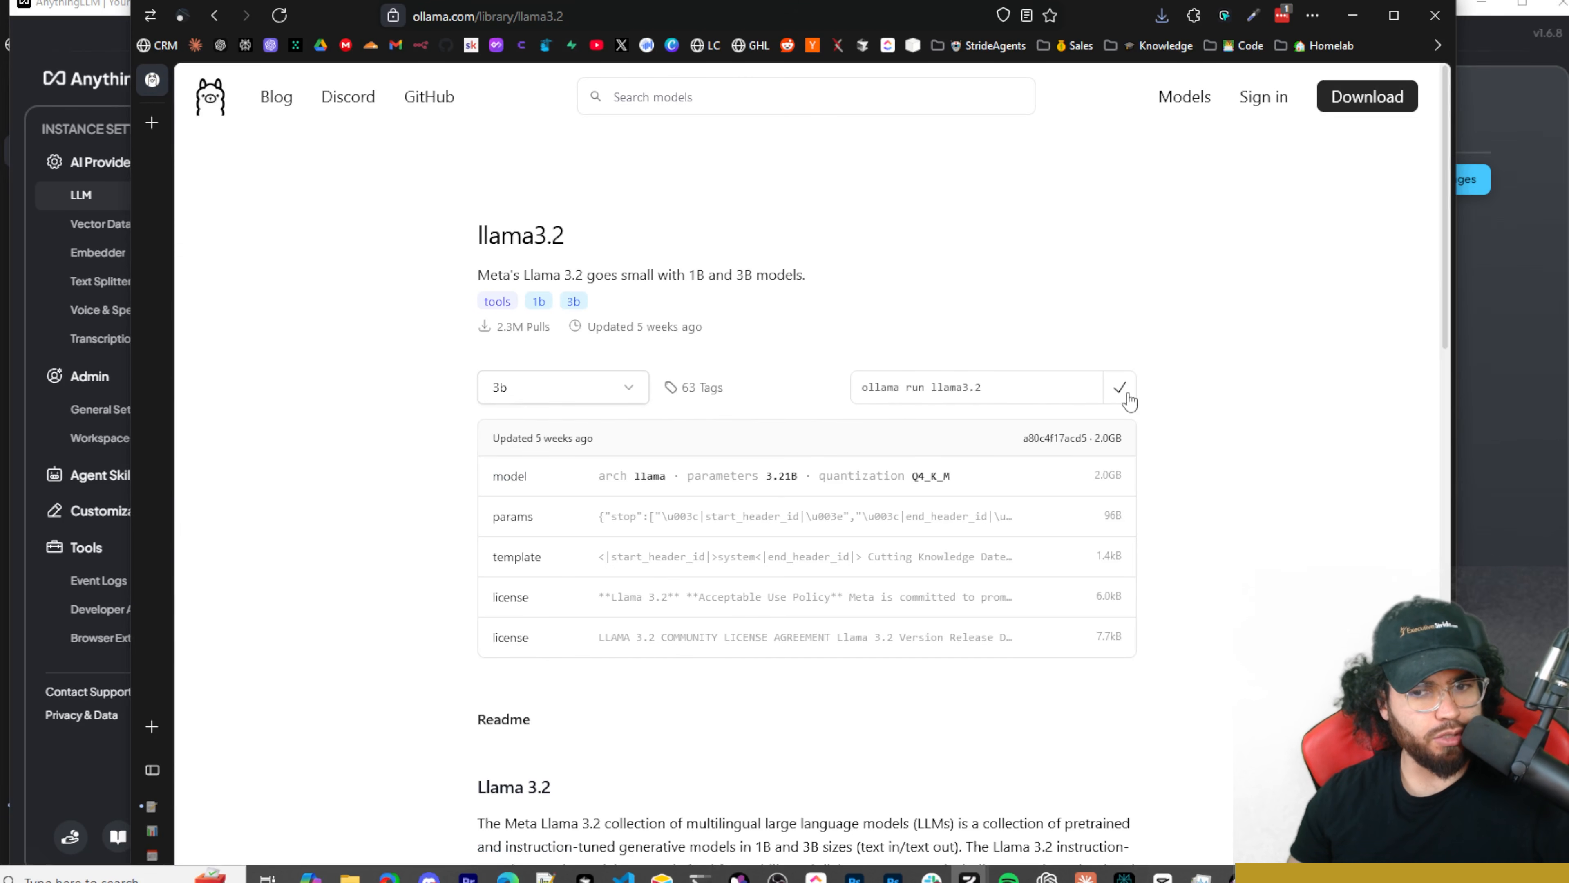
left_click_drag(865, 387, 1032, 387)
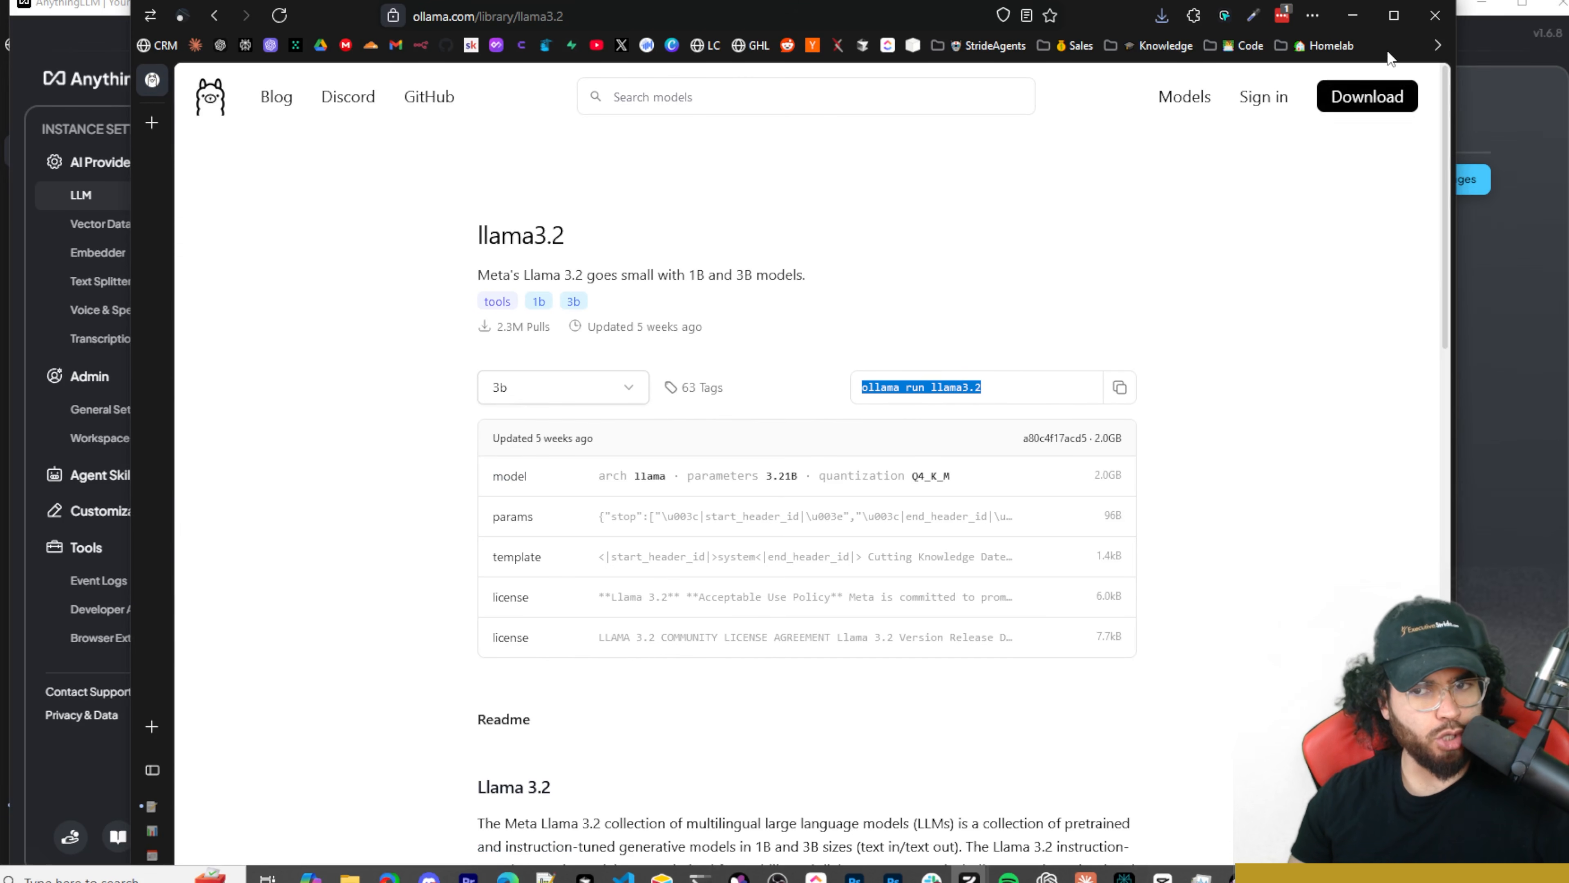
left_click(1434, 16)
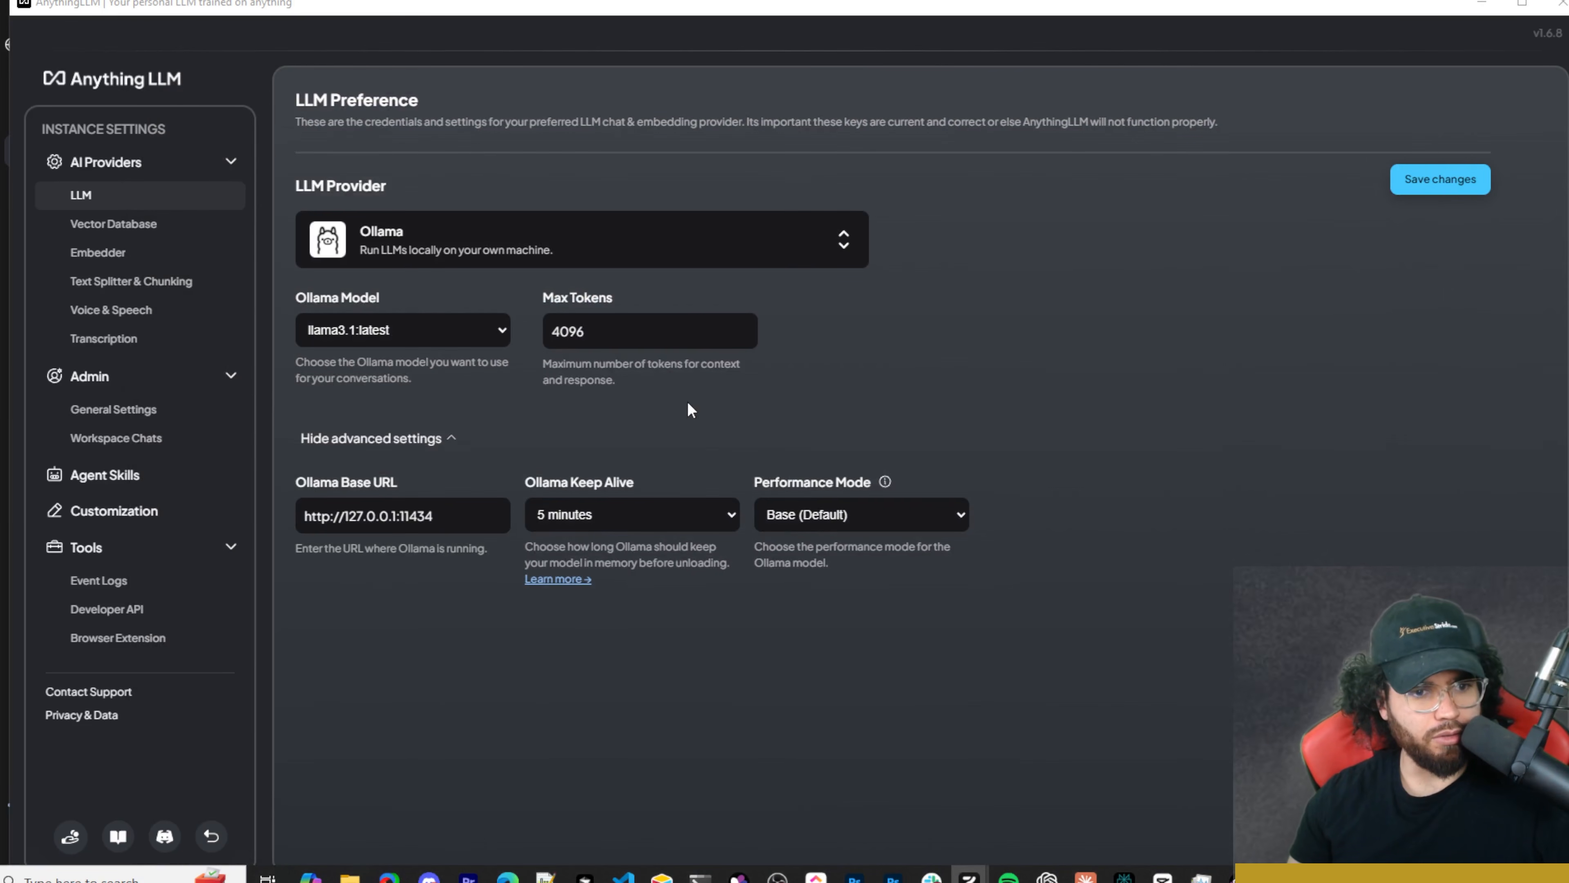
Set the LLM provider back to OpenAI with the gpt-4o chat model and save the changes
left_click(432, 253)
scroll(378, 406, "down", 5)
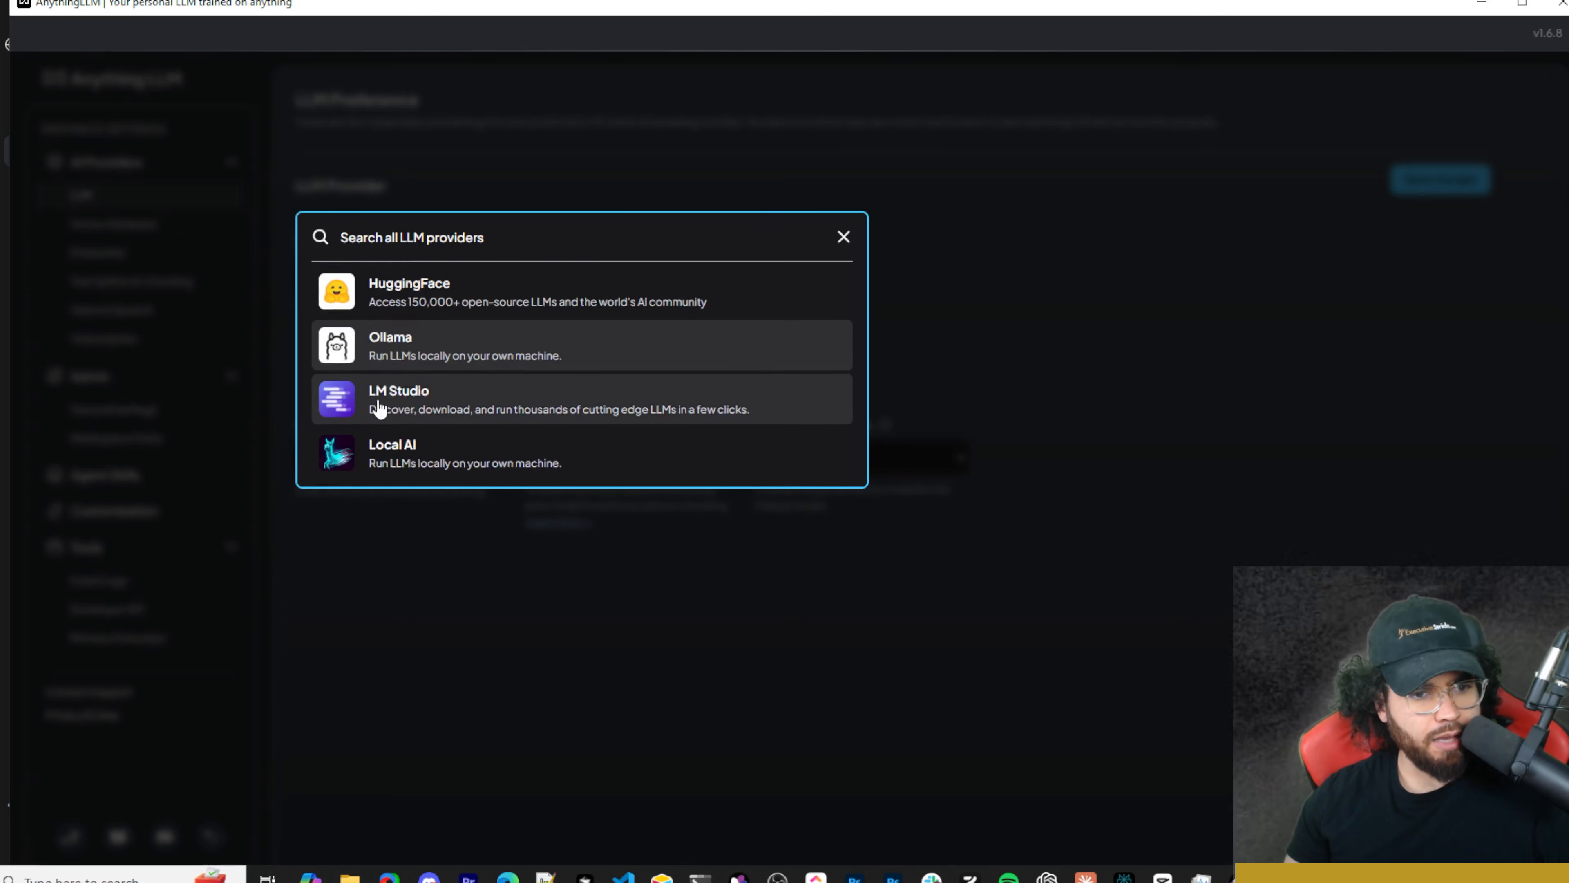
scroll(649, 385, "down", 3)
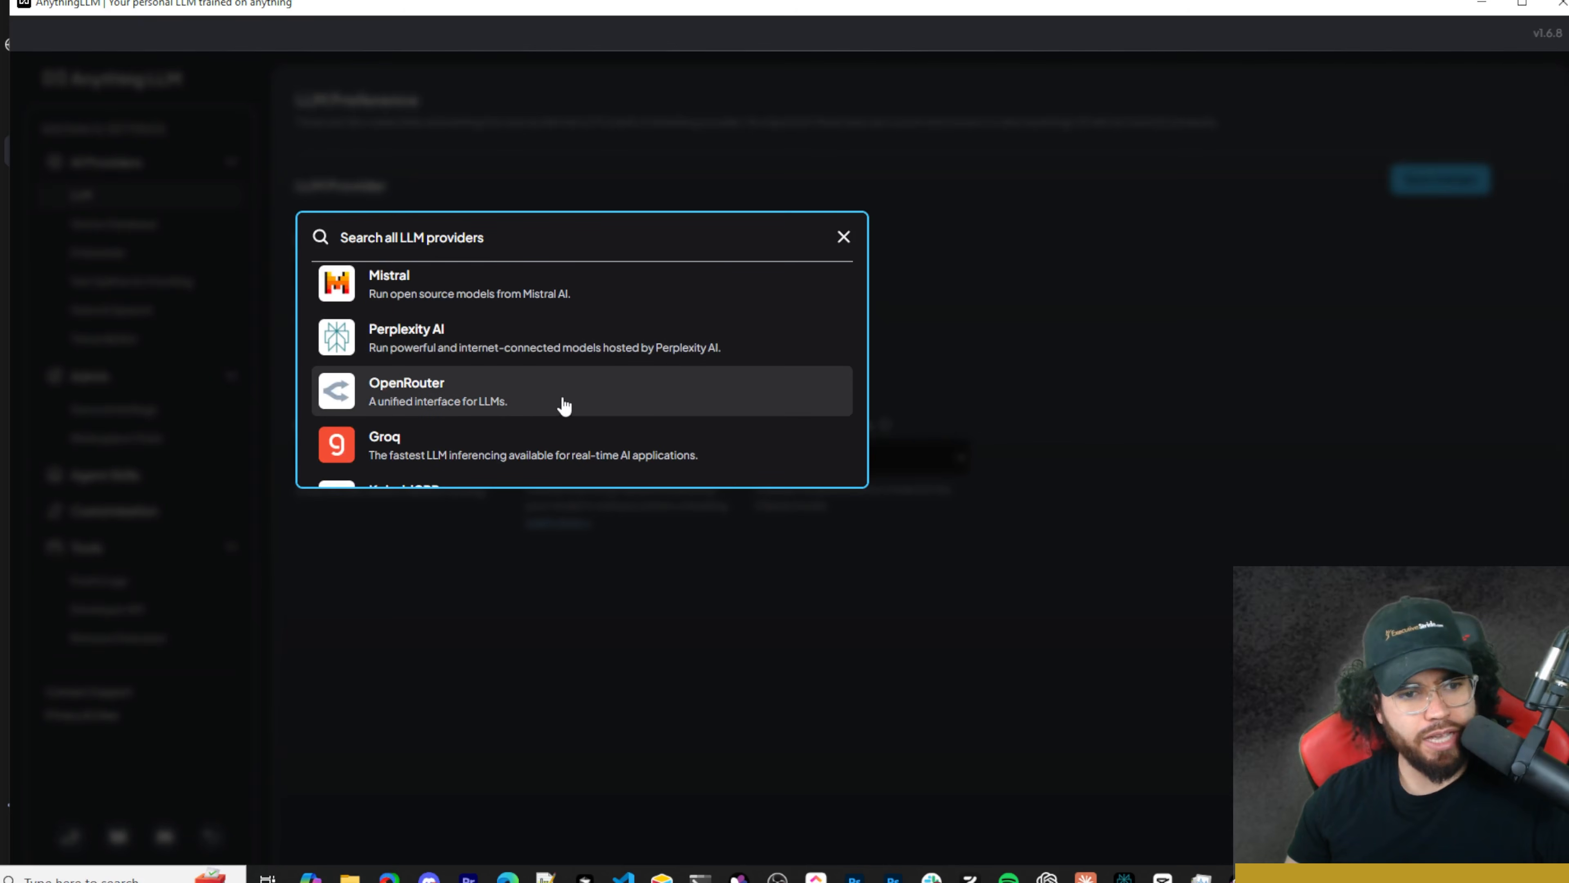
scroll(560, 403, "up", 6)
scroll(554, 409, "up", 2)
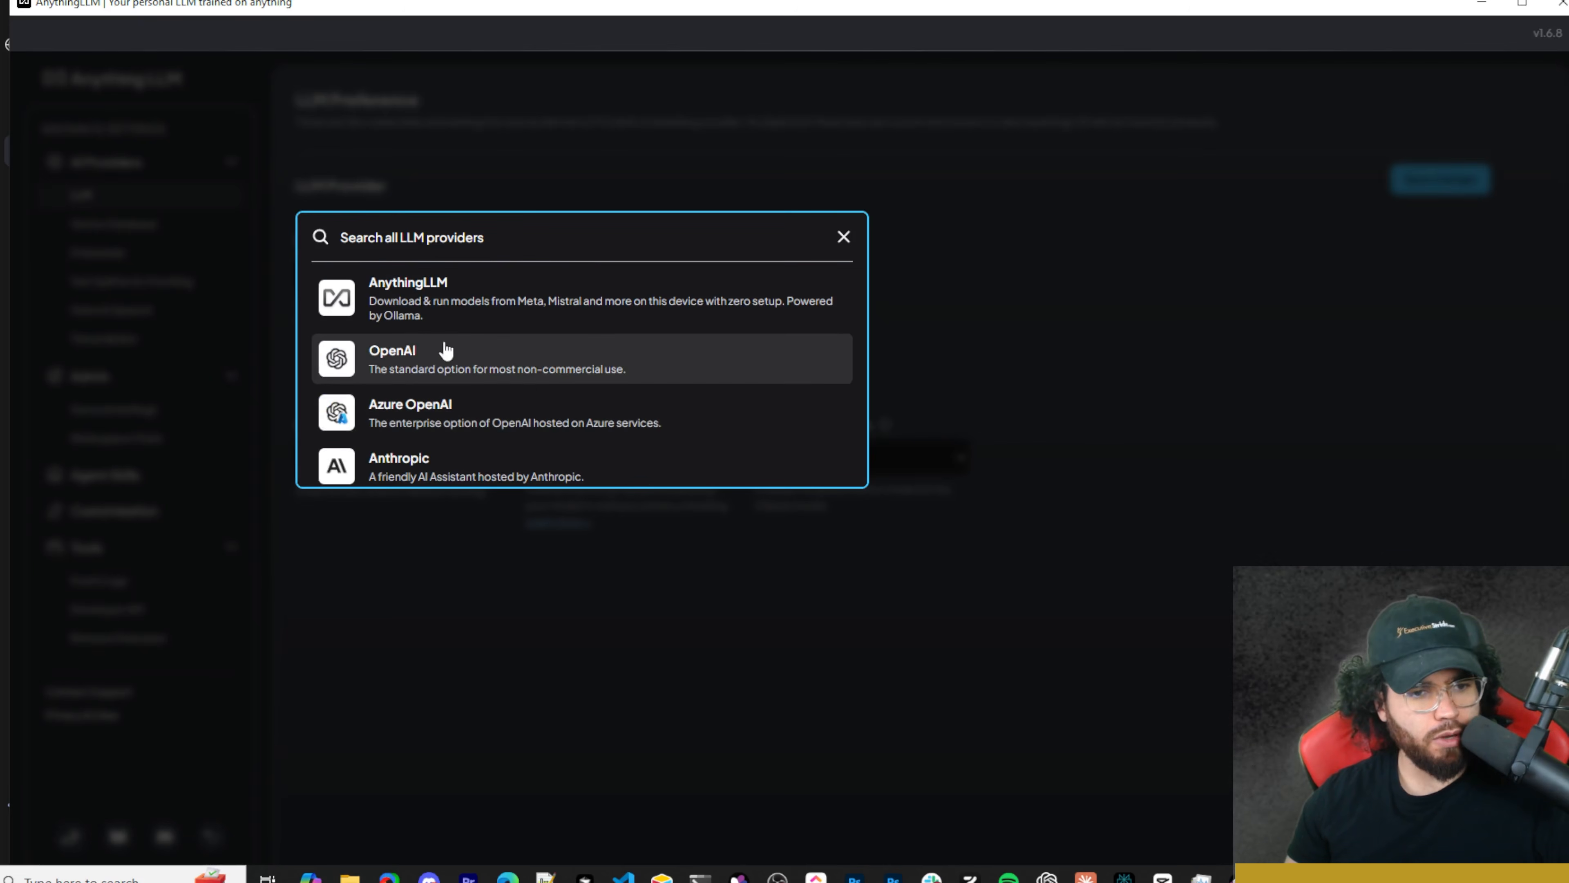
left_click(477, 366)
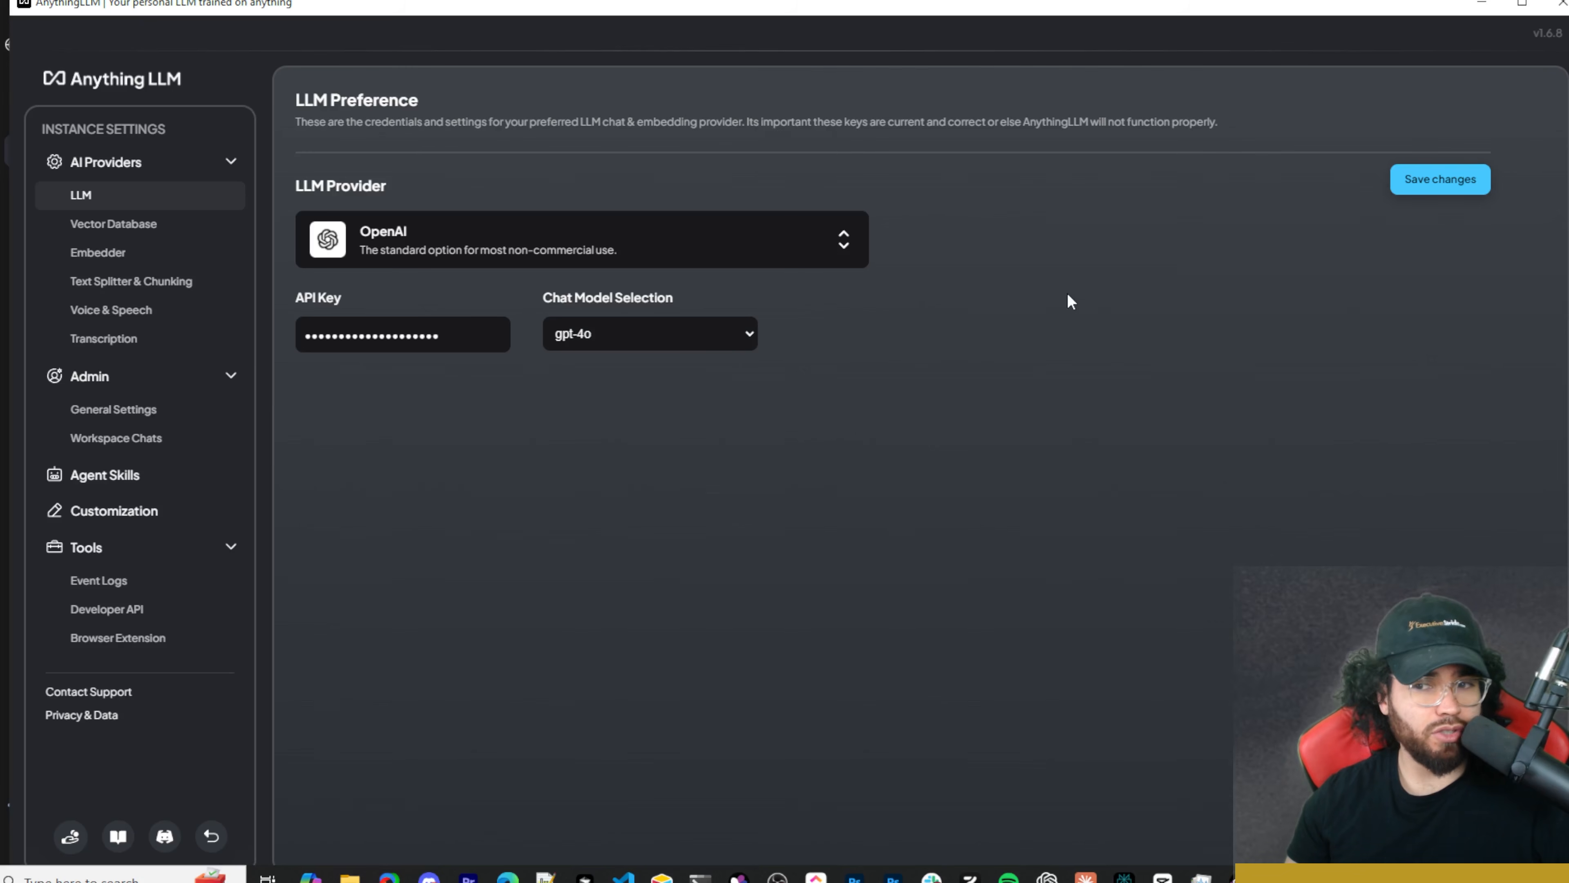
left_click(1431, 174)
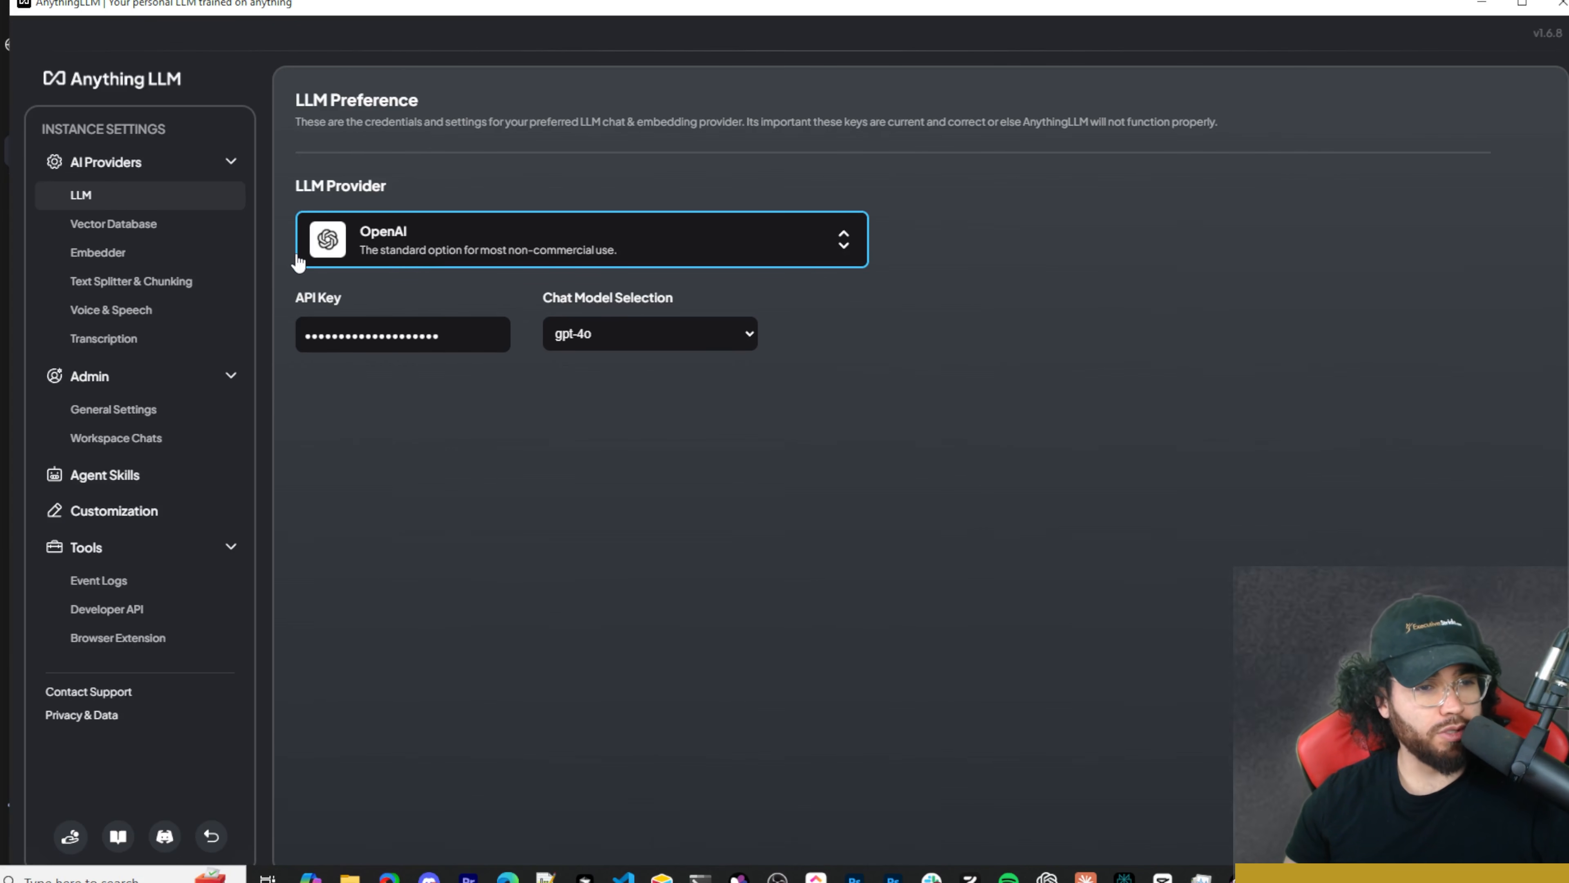
Check the instance's vector database provider, and return to the workspaces to view the ExecutiveStride.com and ES chats
left_click(114, 223)
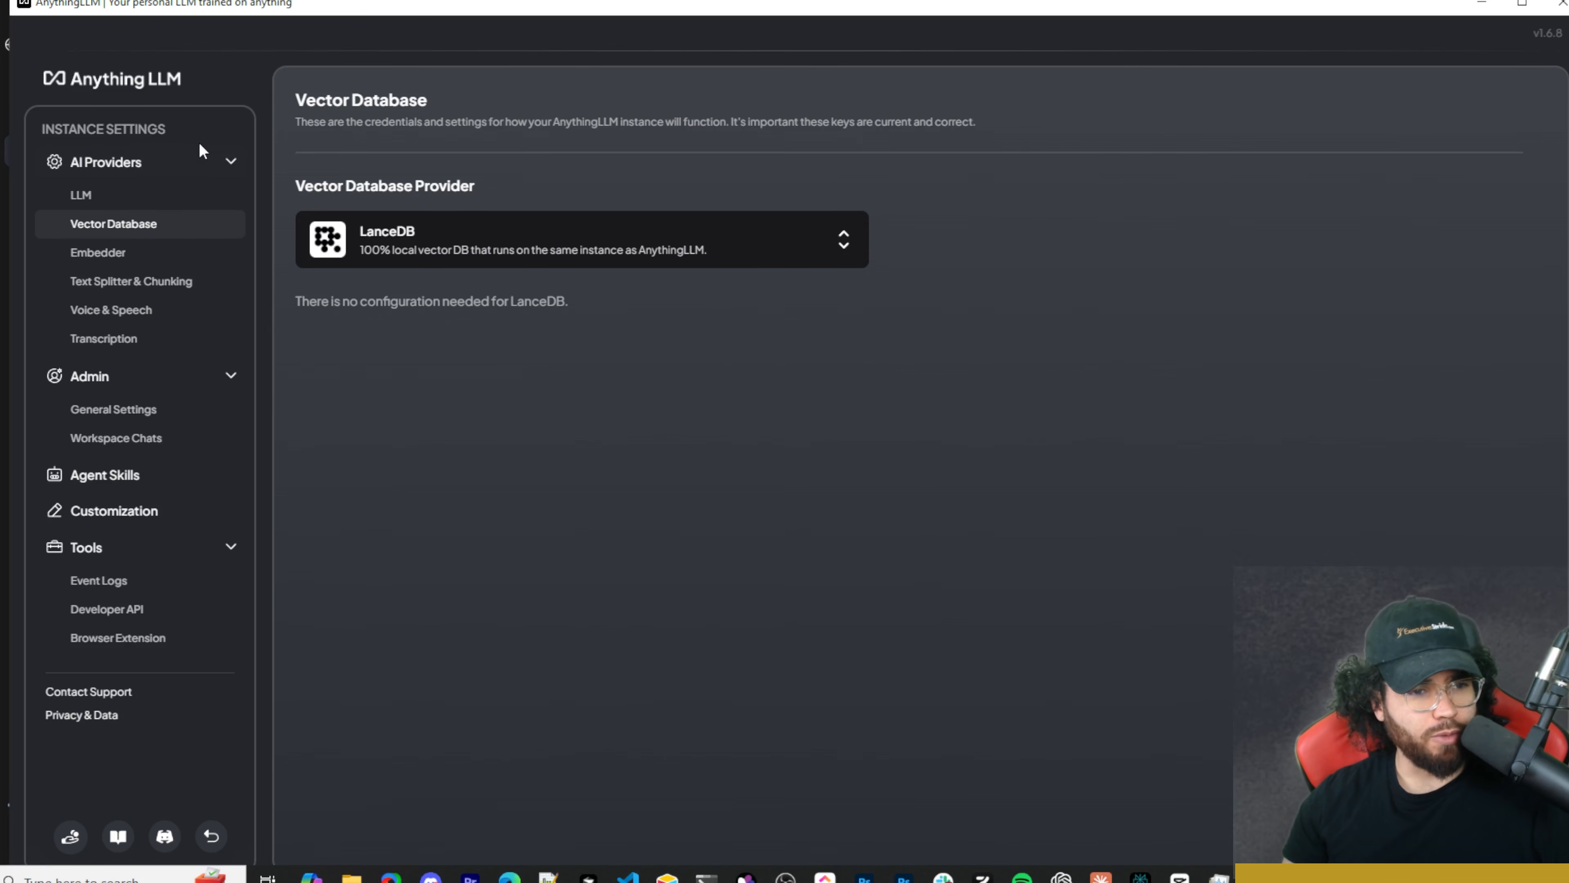
left_click(211, 837)
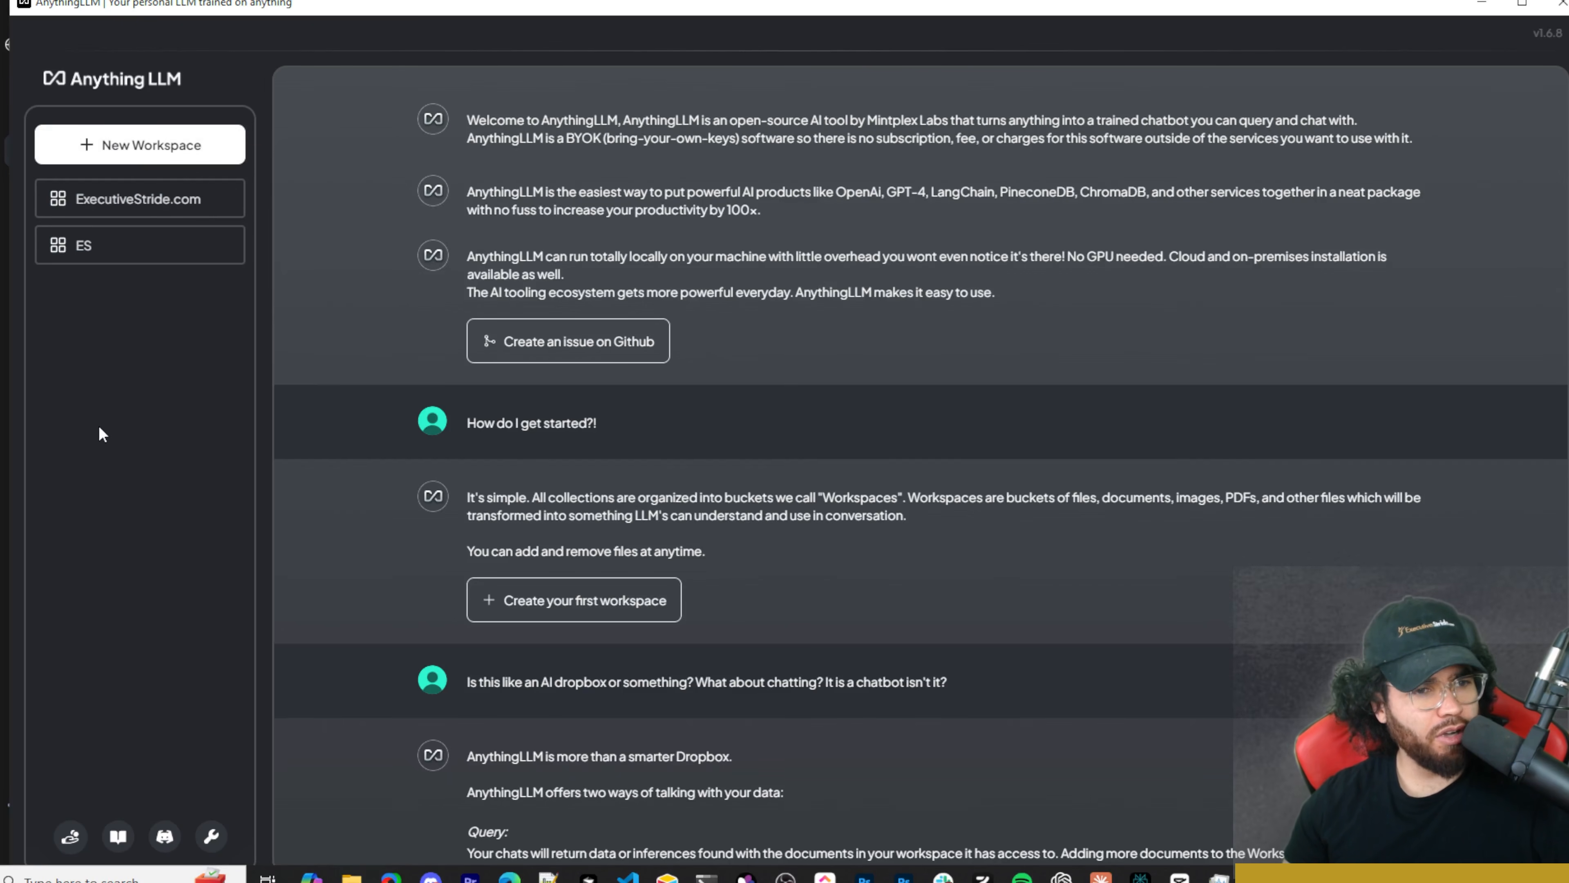
left_click(113, 210)
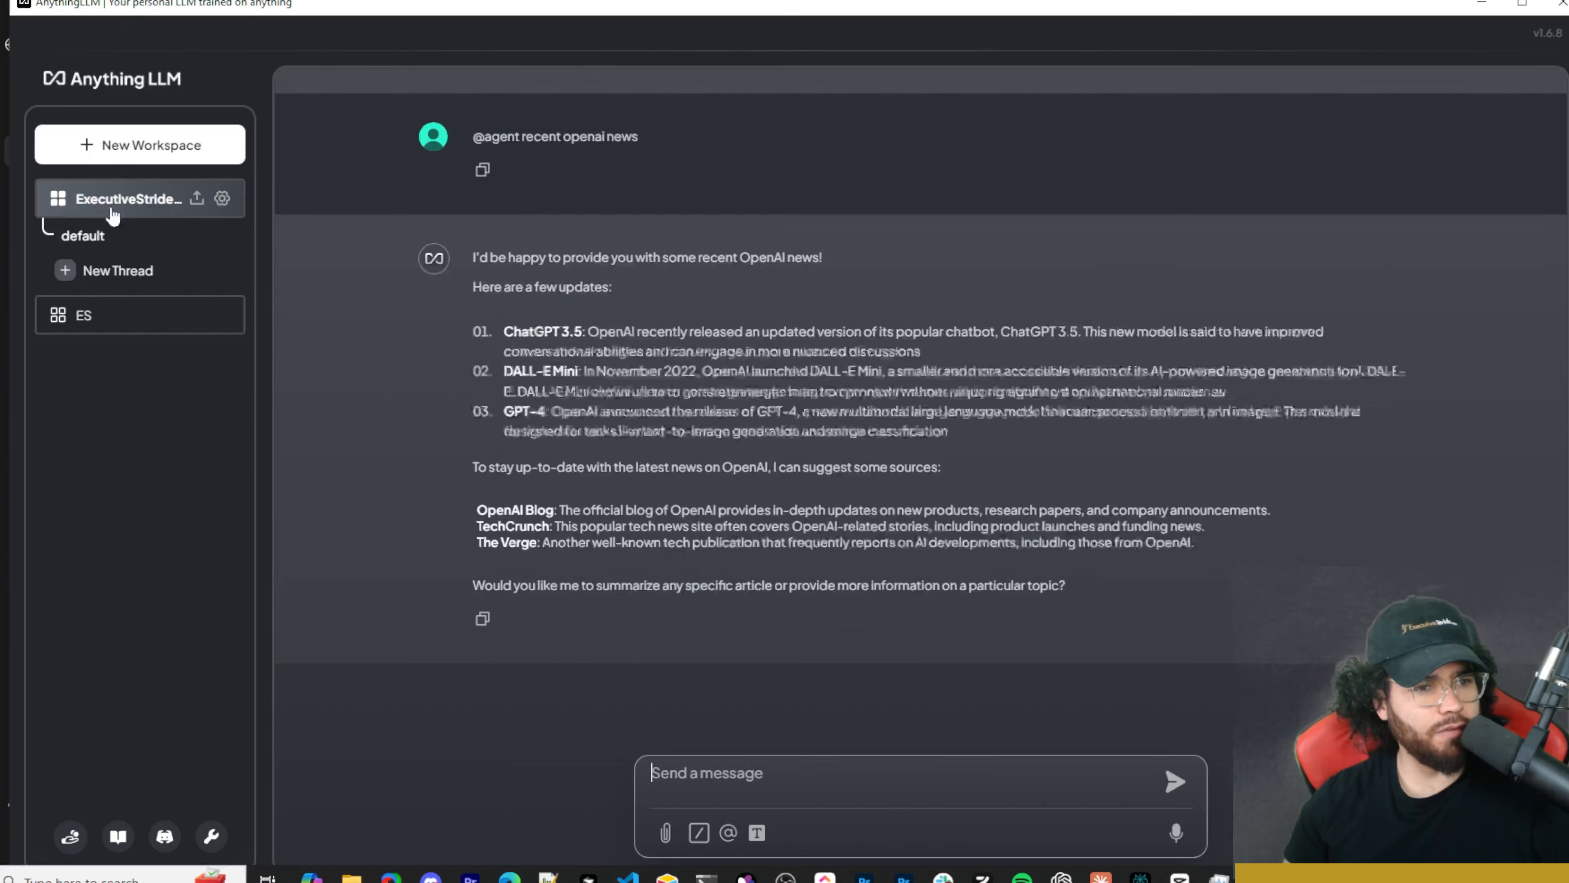
left_click(112, 316)
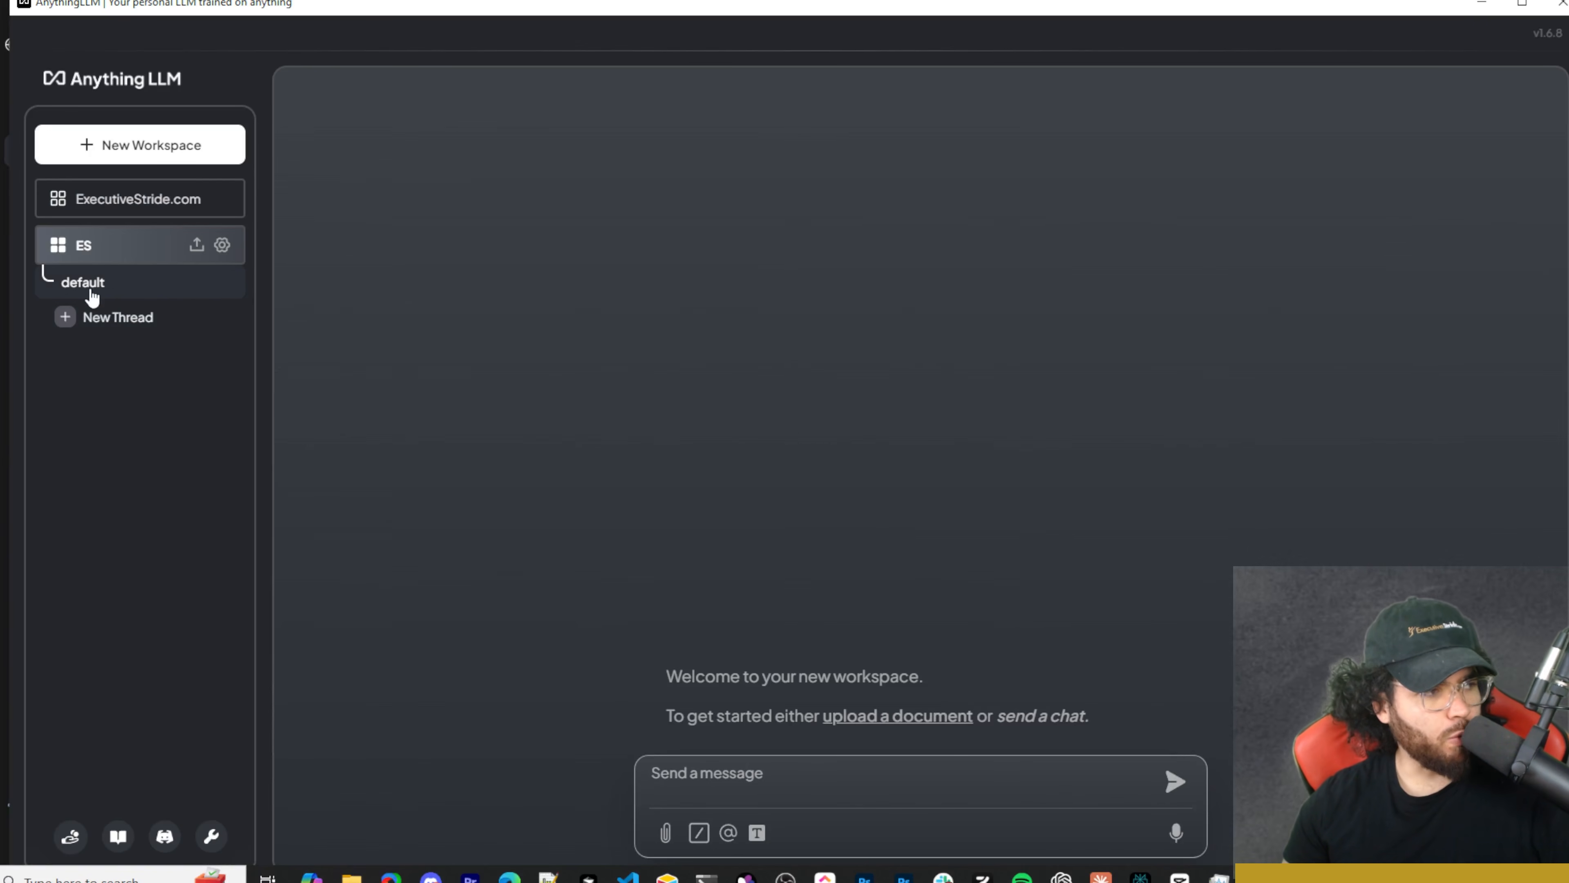
left_click(136, 198)
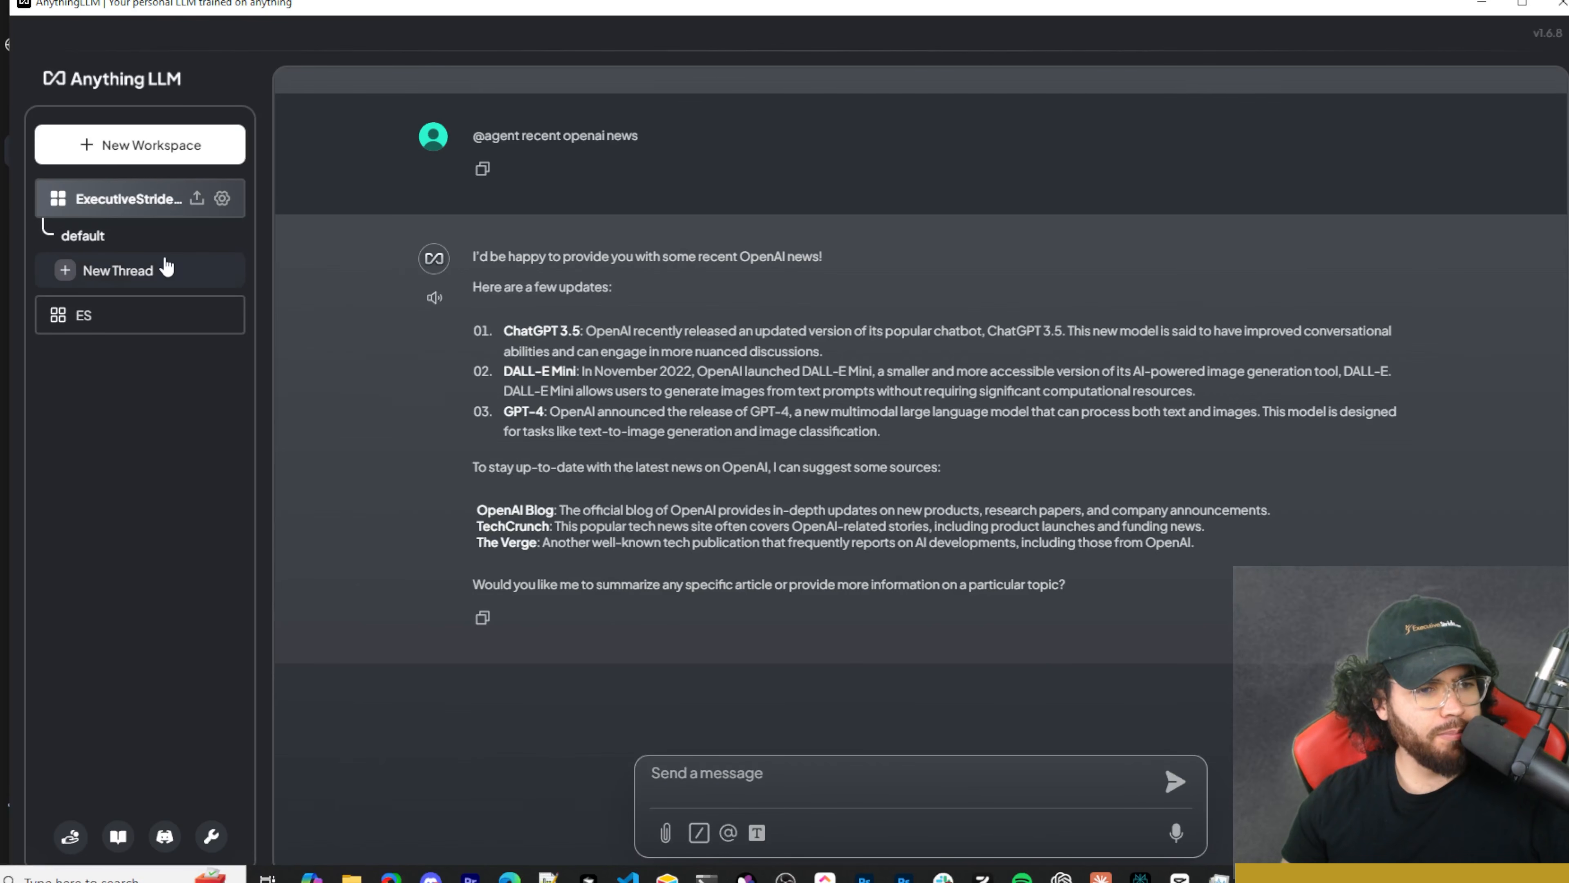
Open the ExecutiveStride.com workspace's general settings and highlight part of its workspace name
left_click(222, 198)
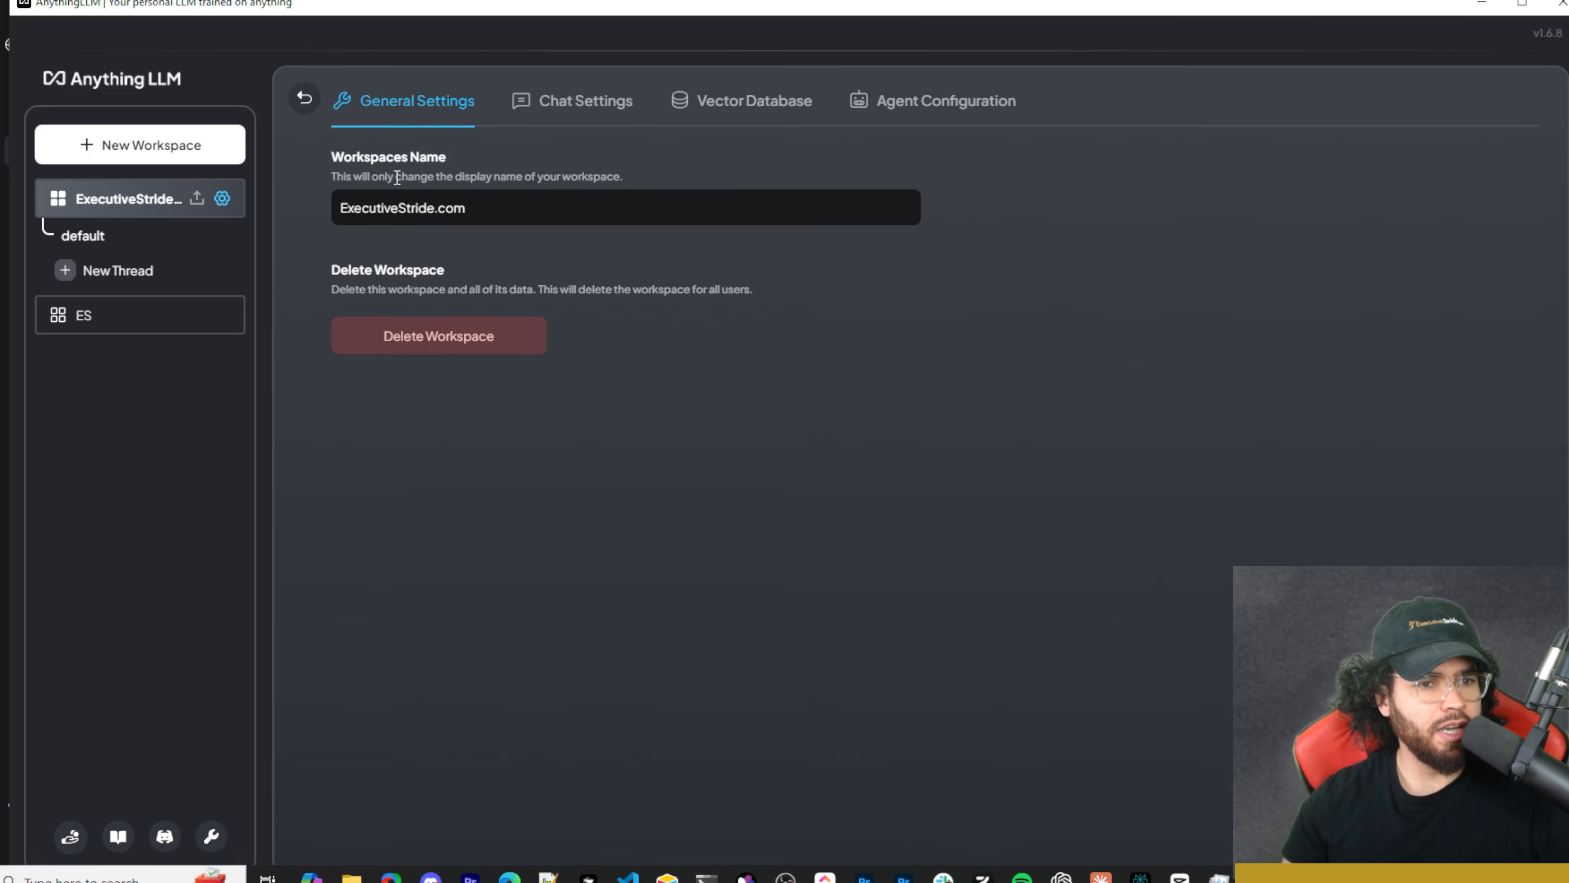
left_click(439, 210)
left_click_drag(376, 208, 454, 210)
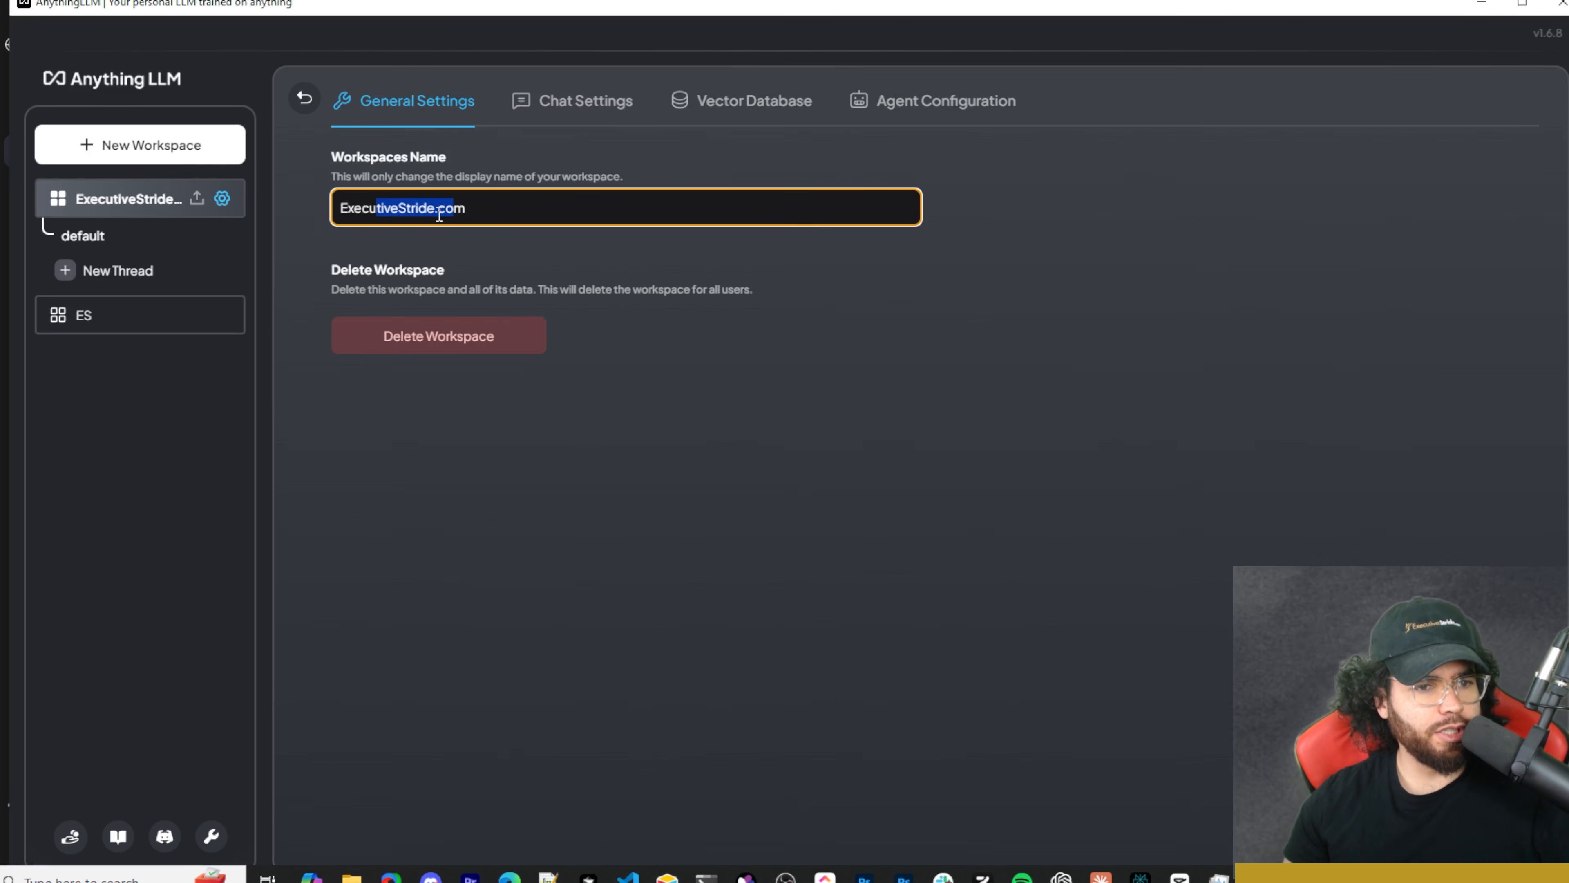
Open the workspace's chat settings and browse its available LLM providers, closing the list without choosing one
left_click(578, 102)
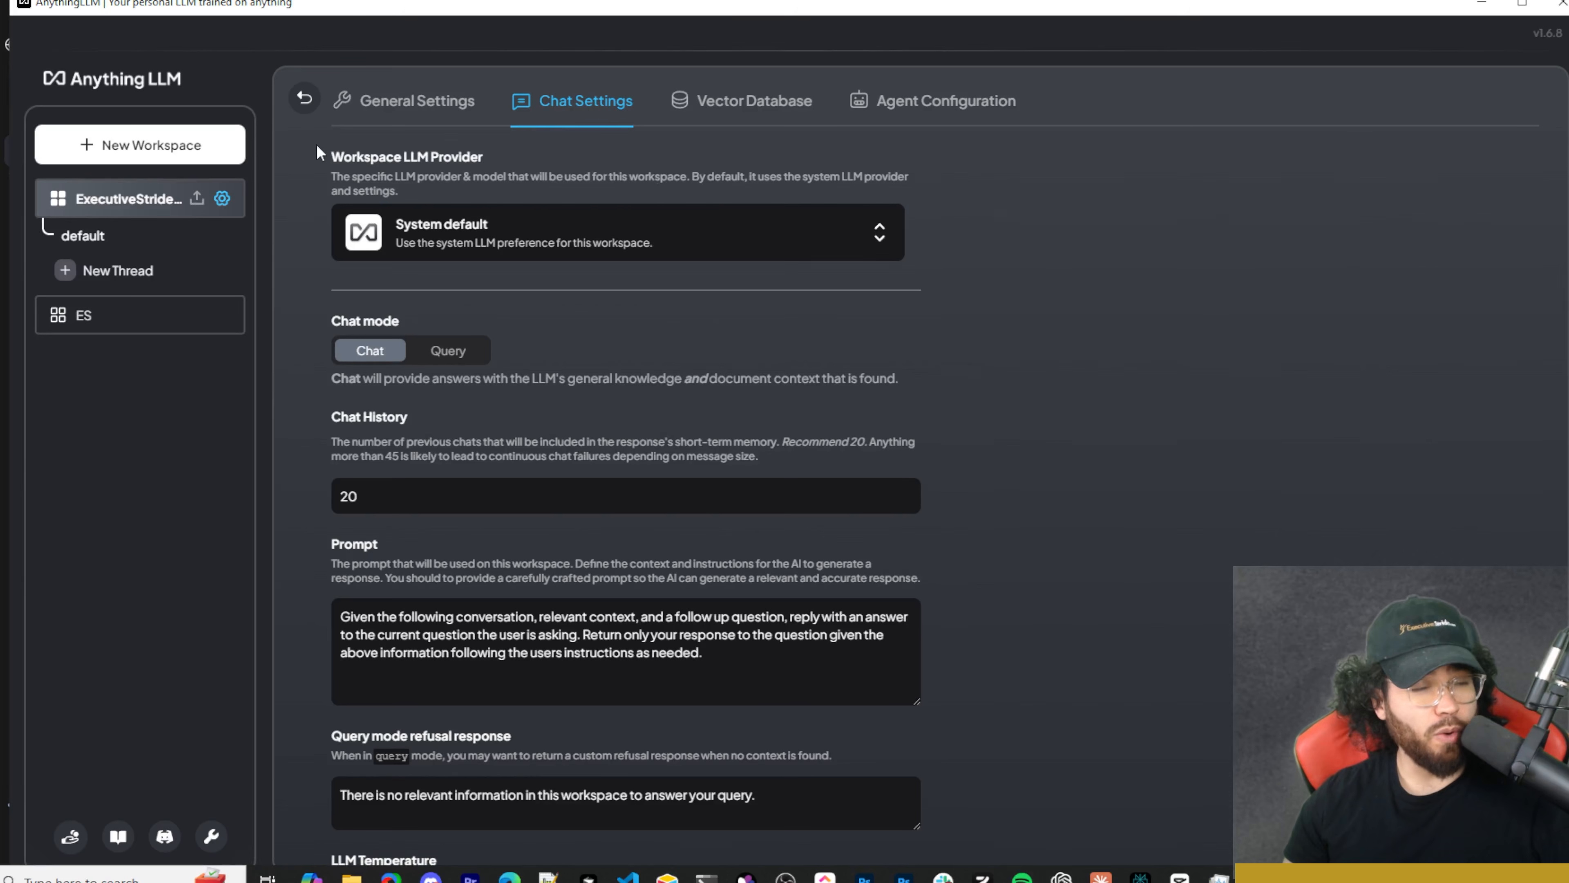
left_click(448, 228)
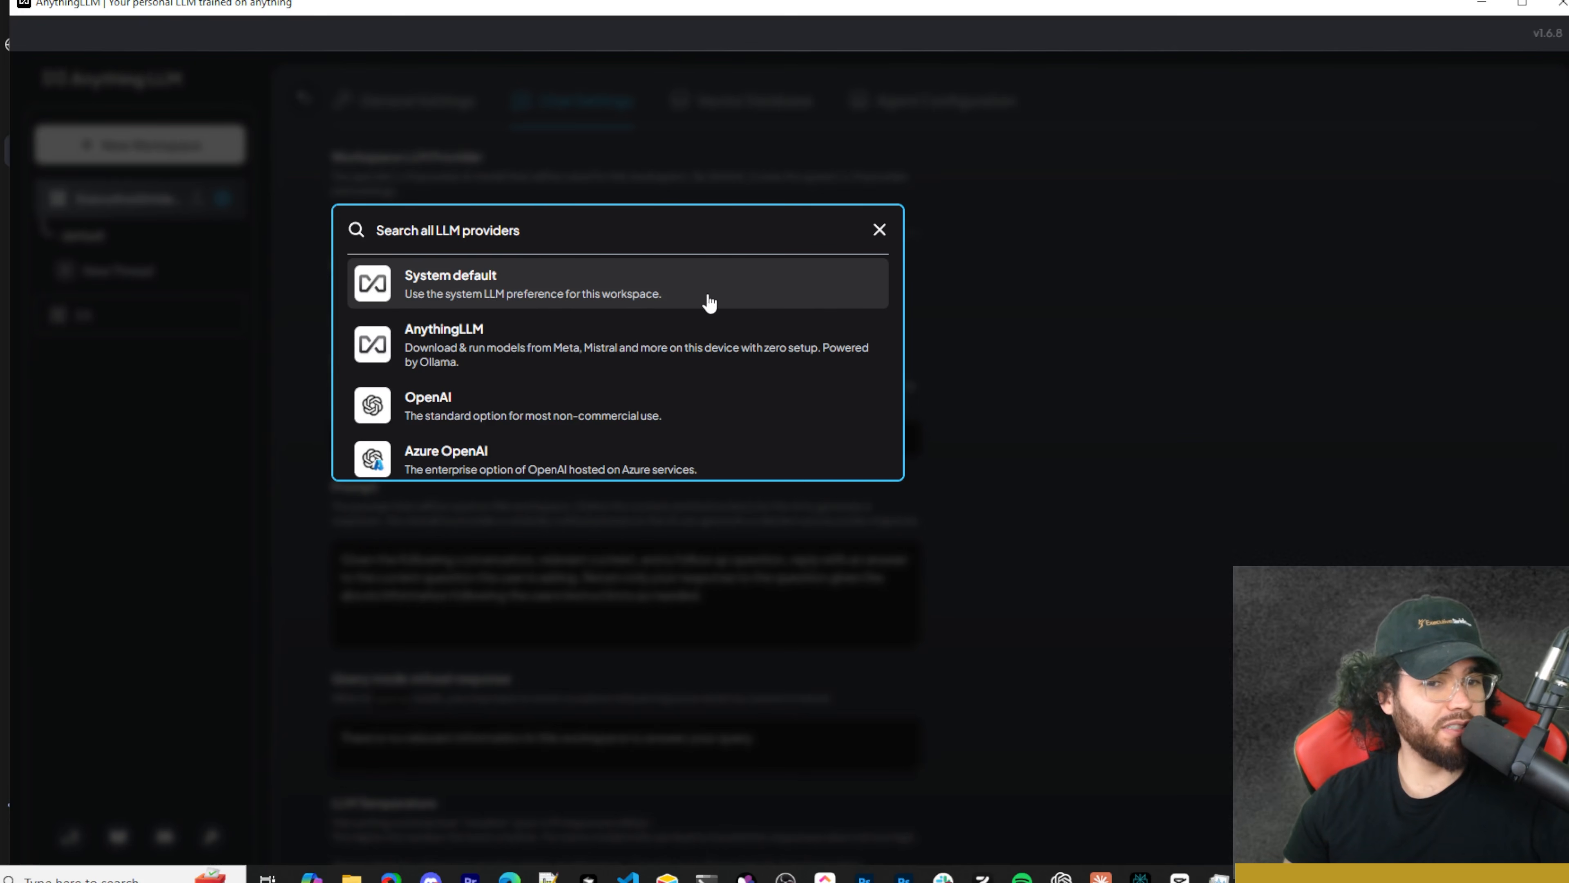
left_click(1153, 285)
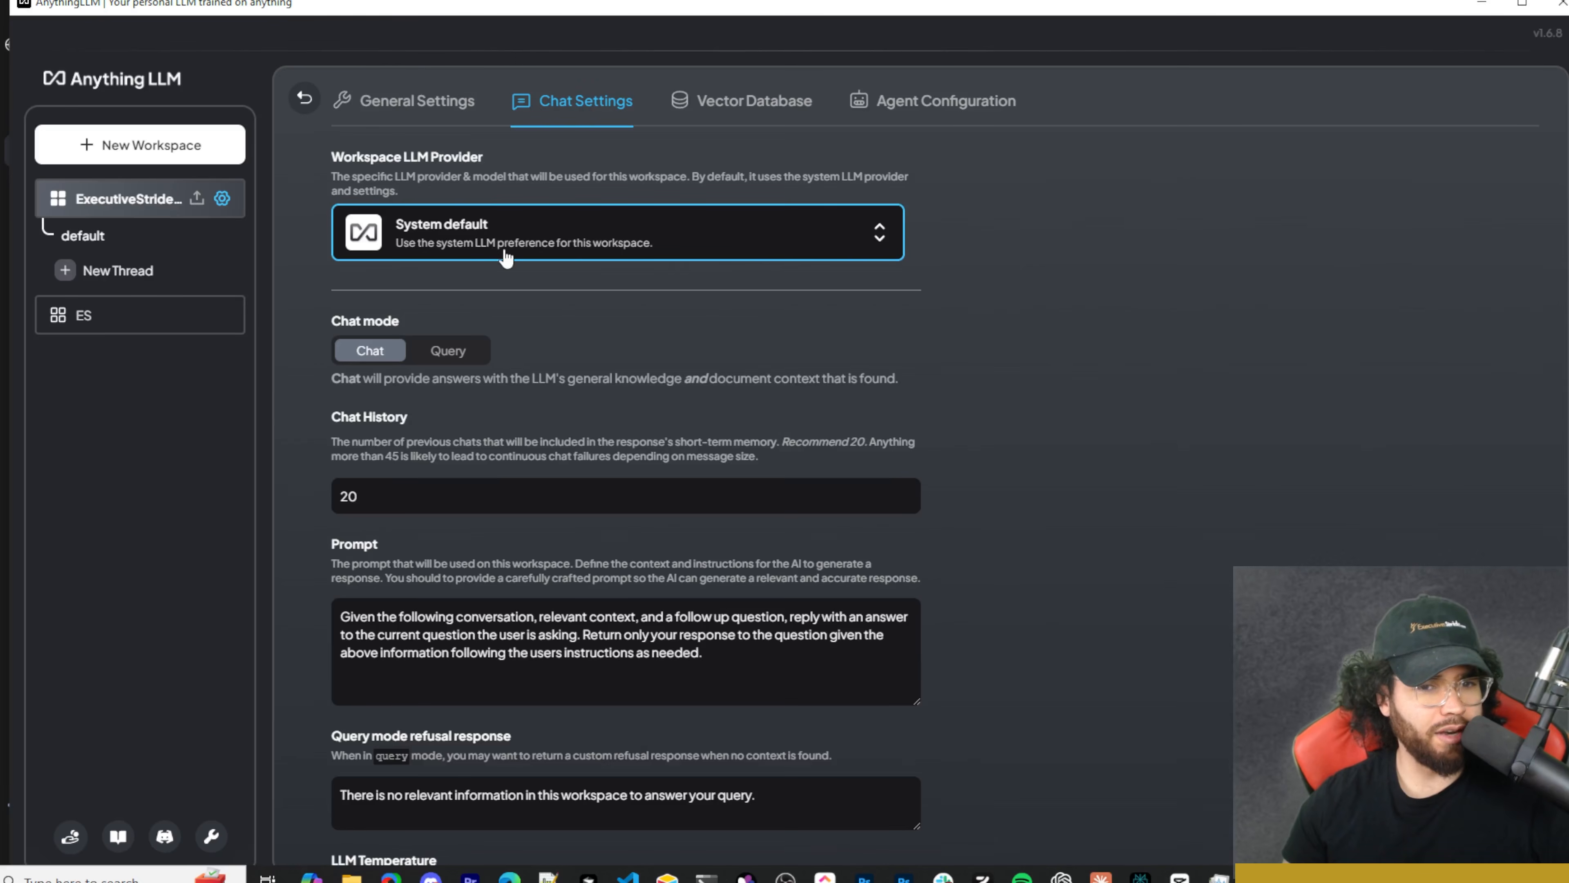
left_click(490, 254)
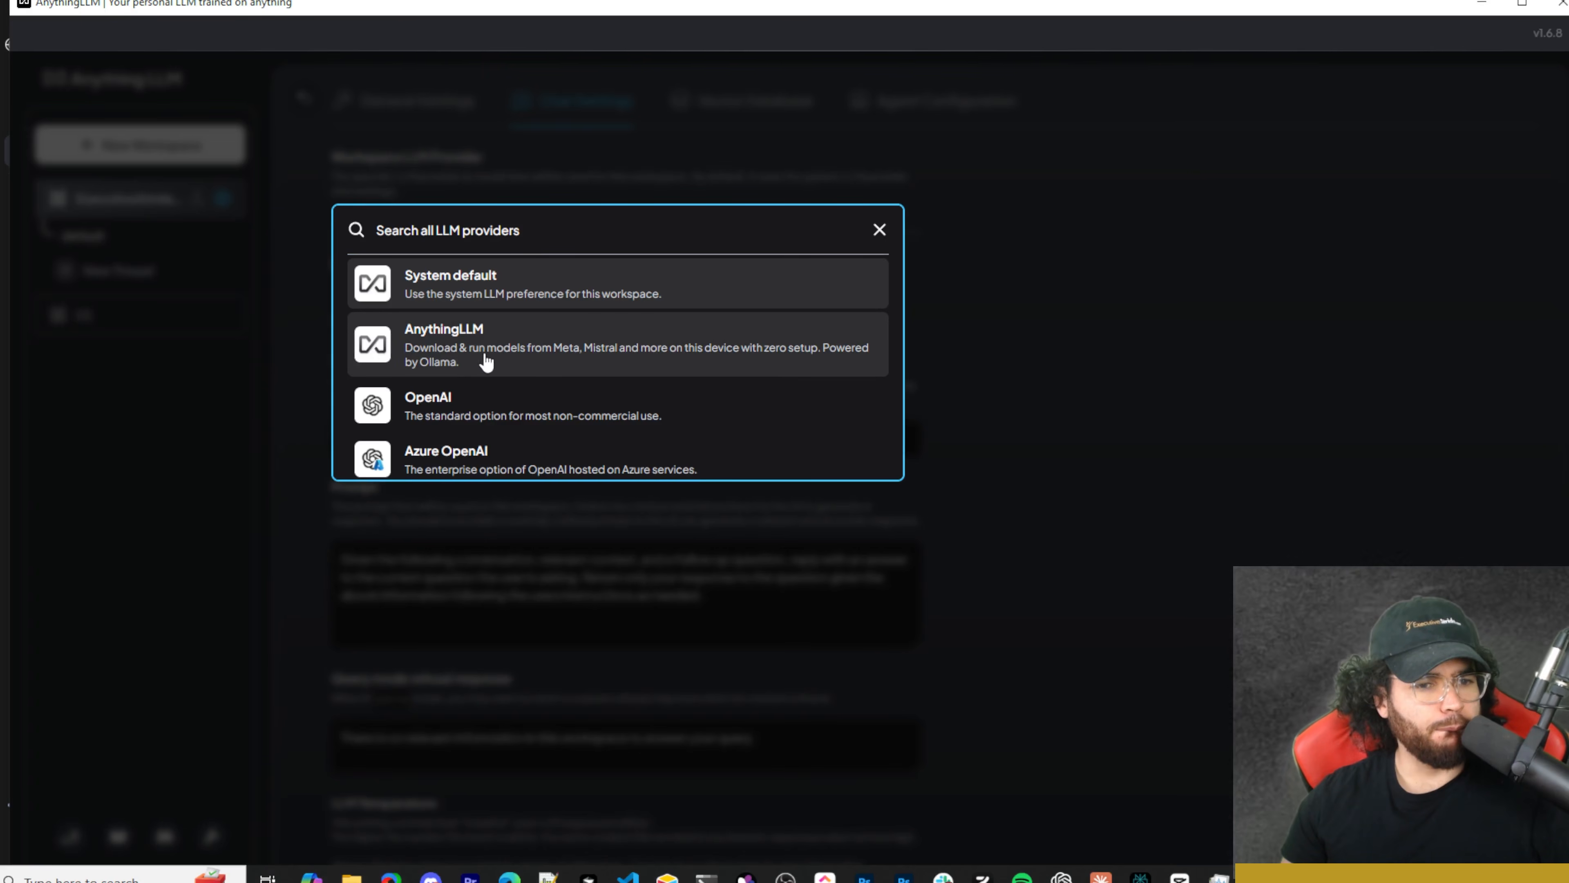
scroll(488, 361, "down", 10)
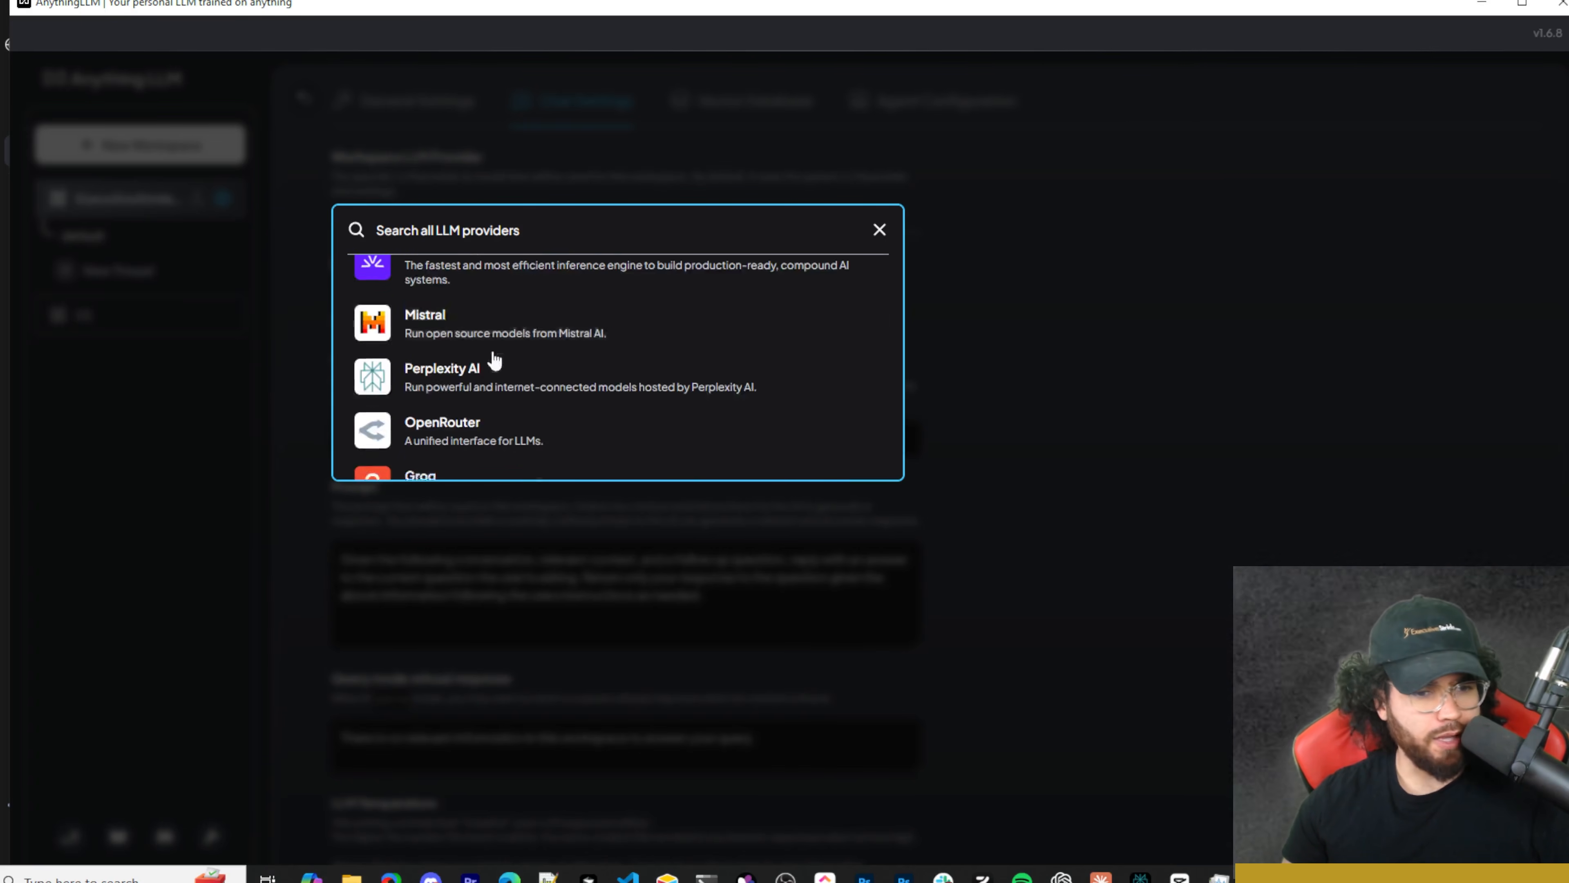
scroll(494, 360, "down", 8)
left_click(1051, 347)
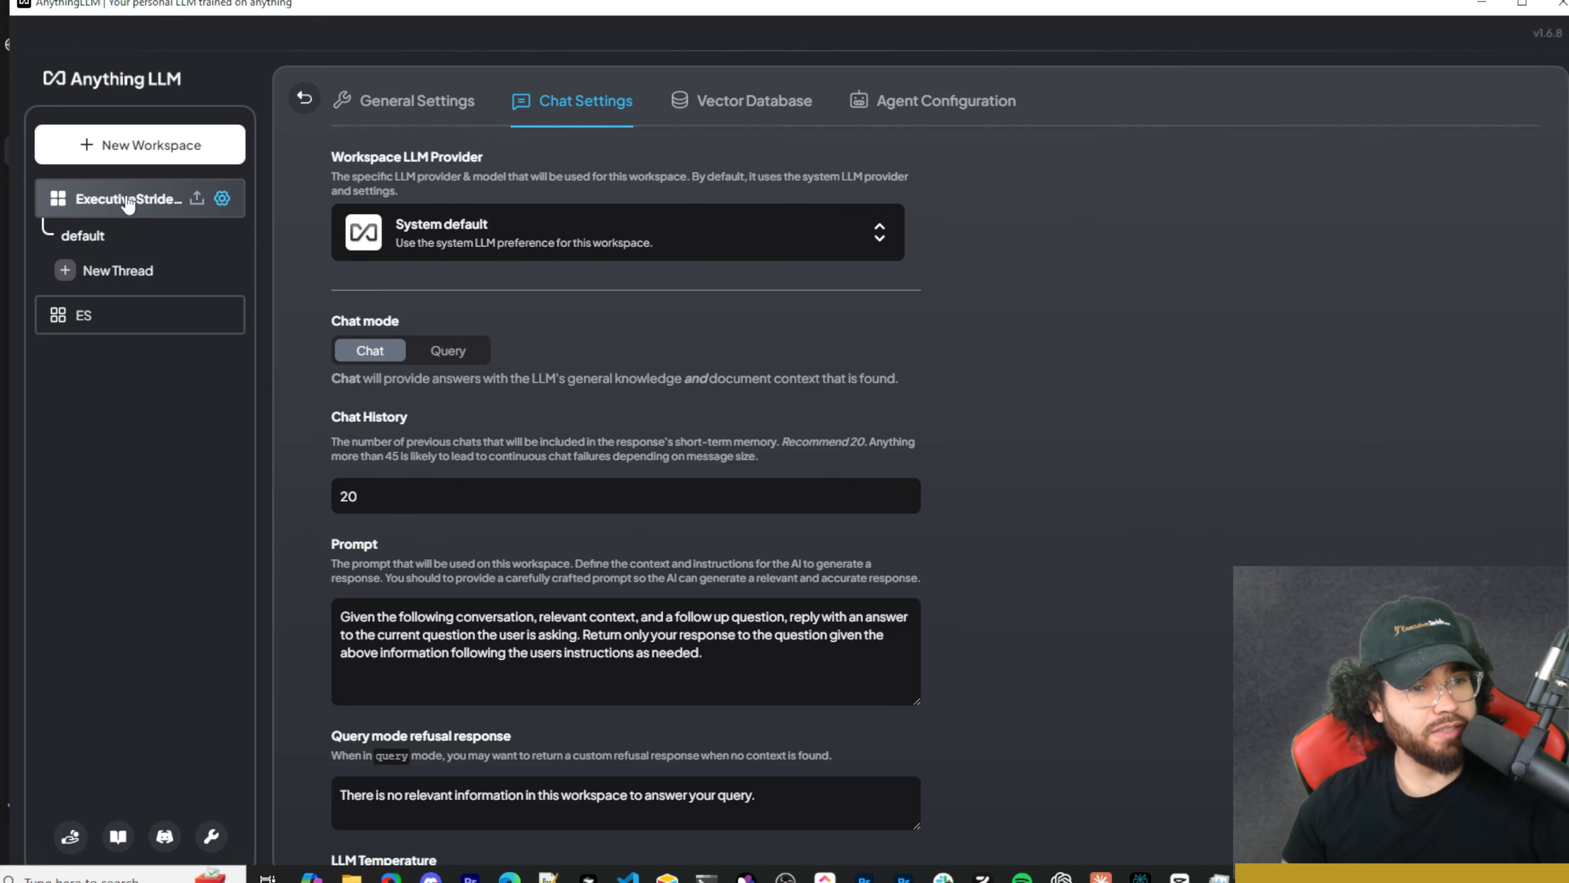
Switch the workspace's chat mode to Query and back to Chat
scroll(581, 366, "down", 2)
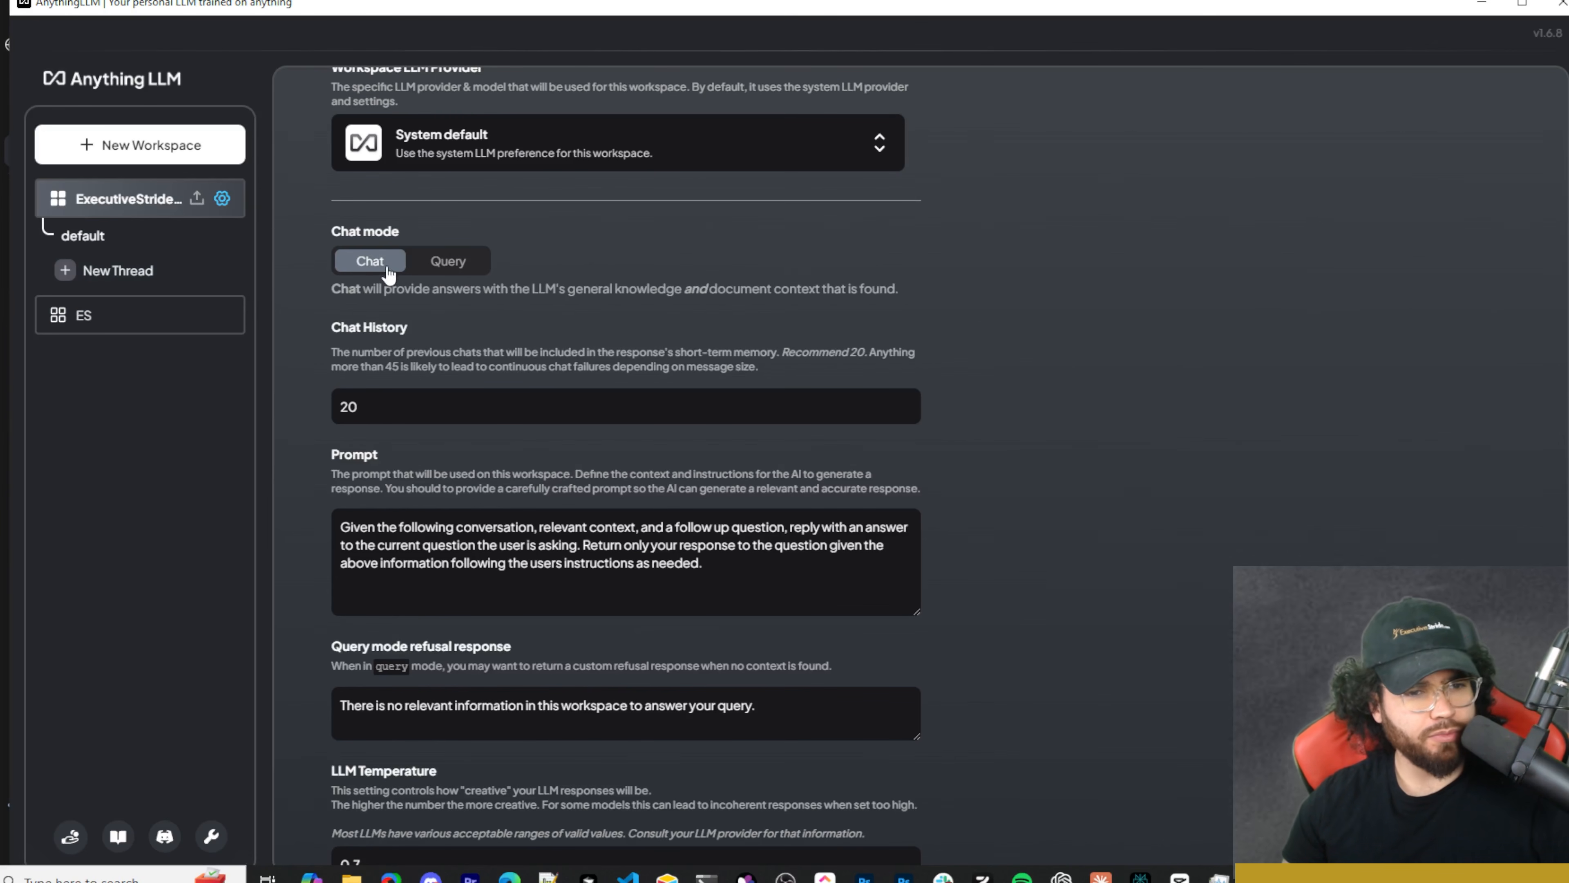
left_click(561, 259)
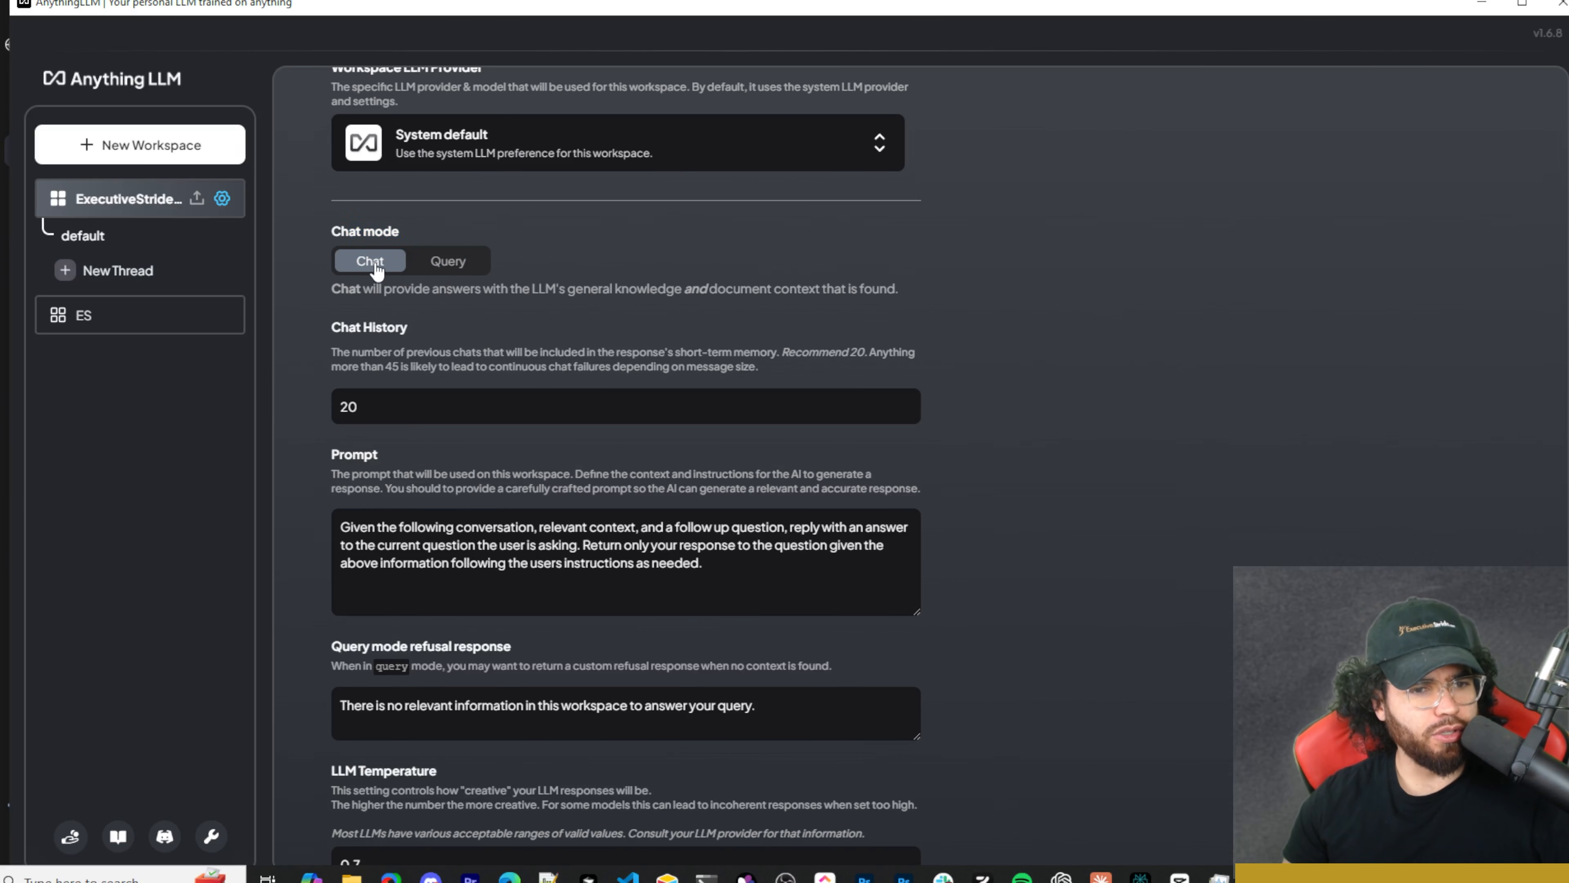
left_click(453, 267)
left_click(370, 263)
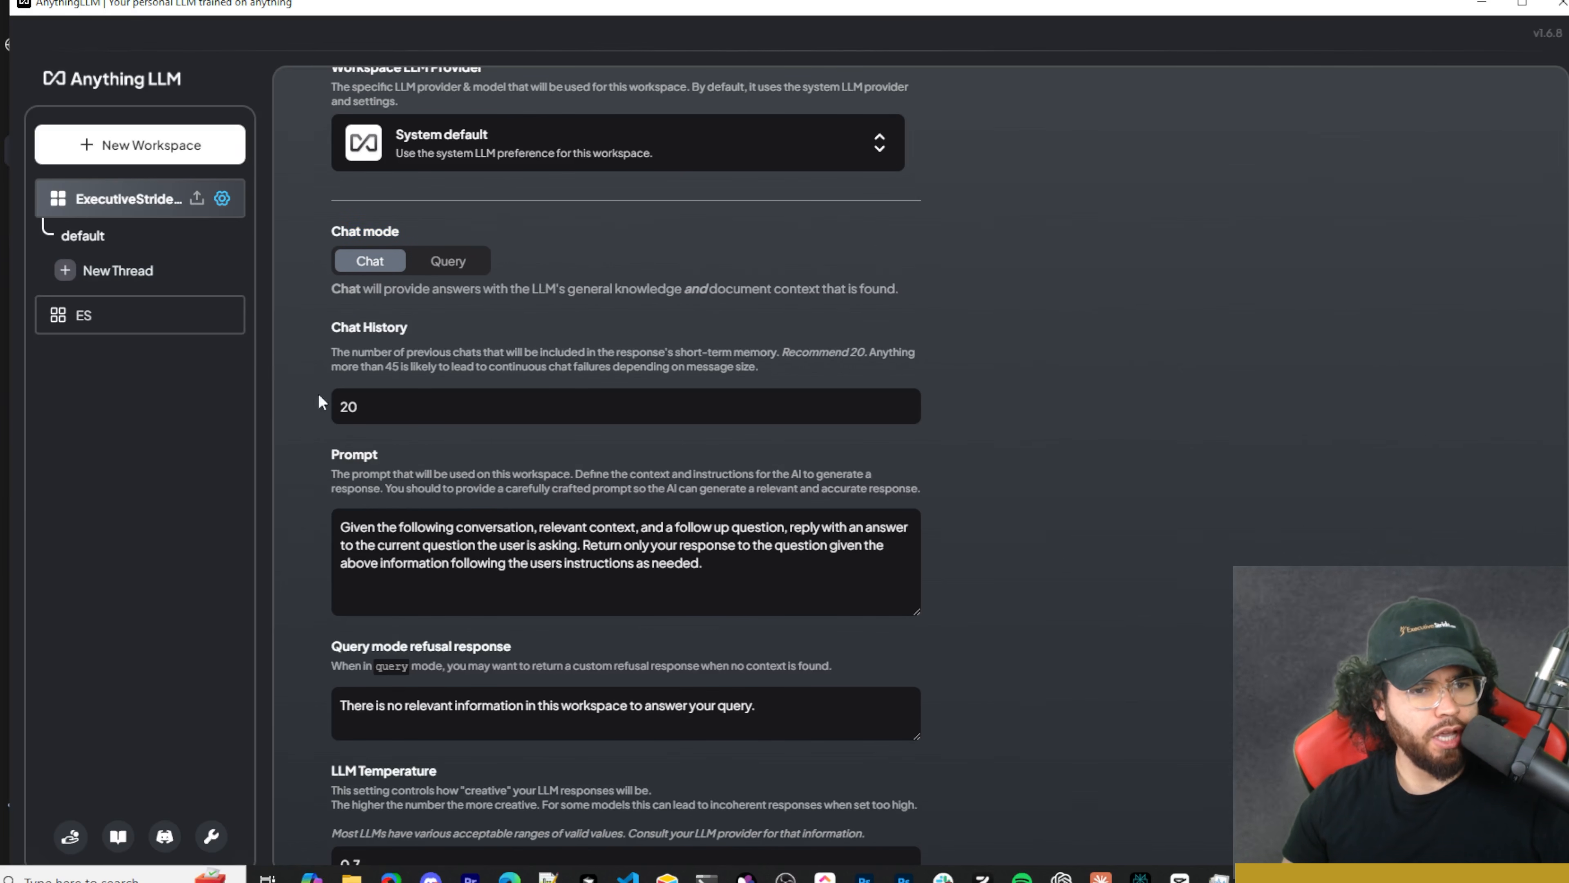
Review the workspace's chat history limit, system prompt, query mode refusal response and LLM temperature settings
scroll(405, 384, "down", 2)
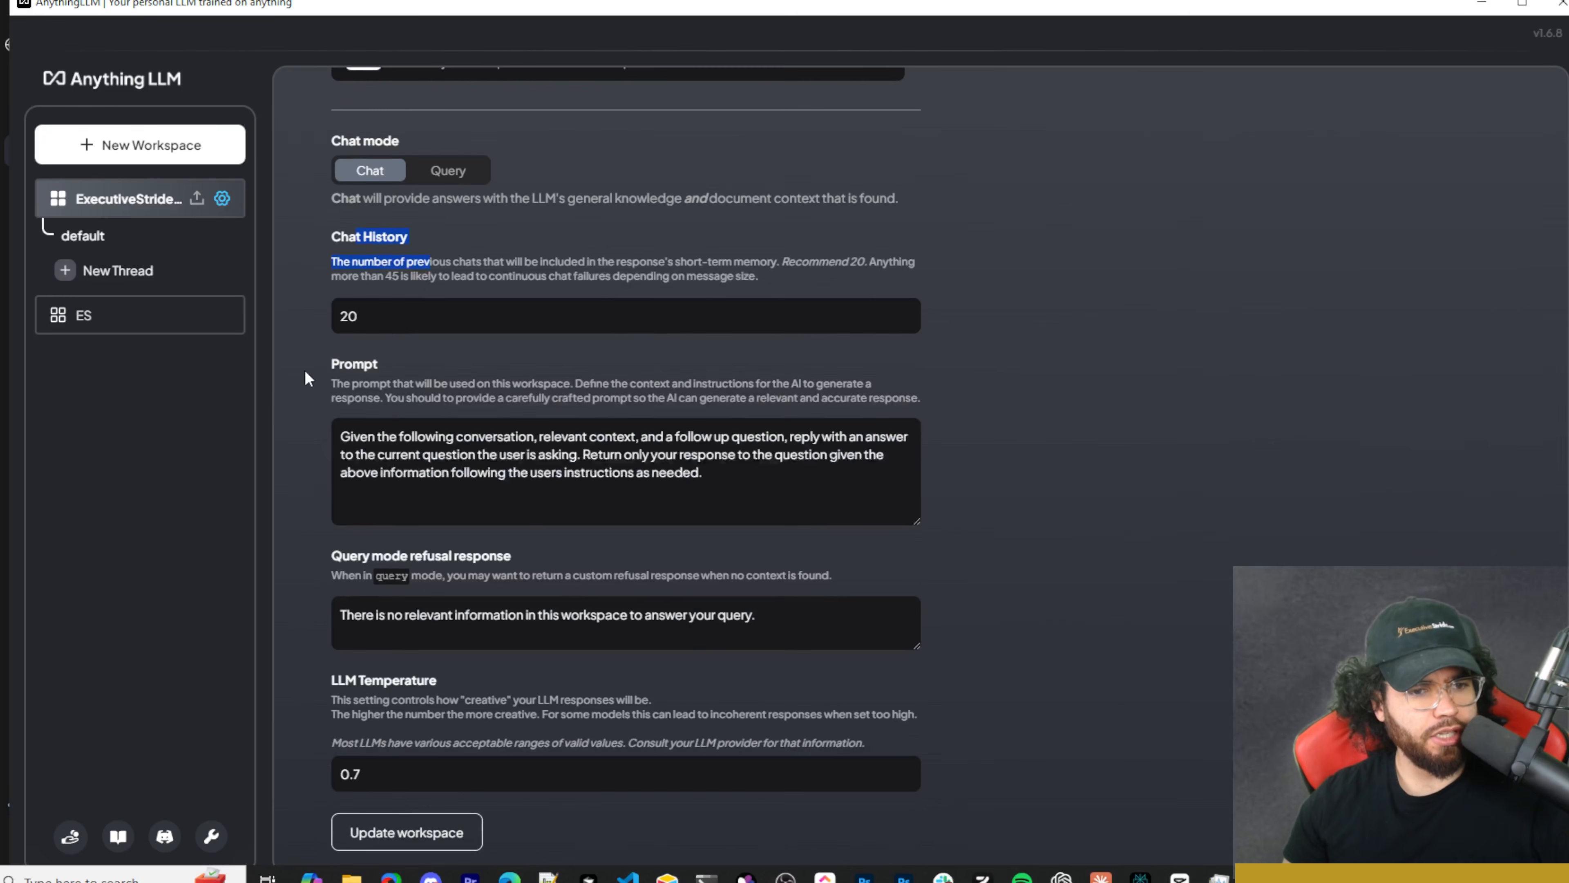
left_click_drag(360, 436, 713, 487)
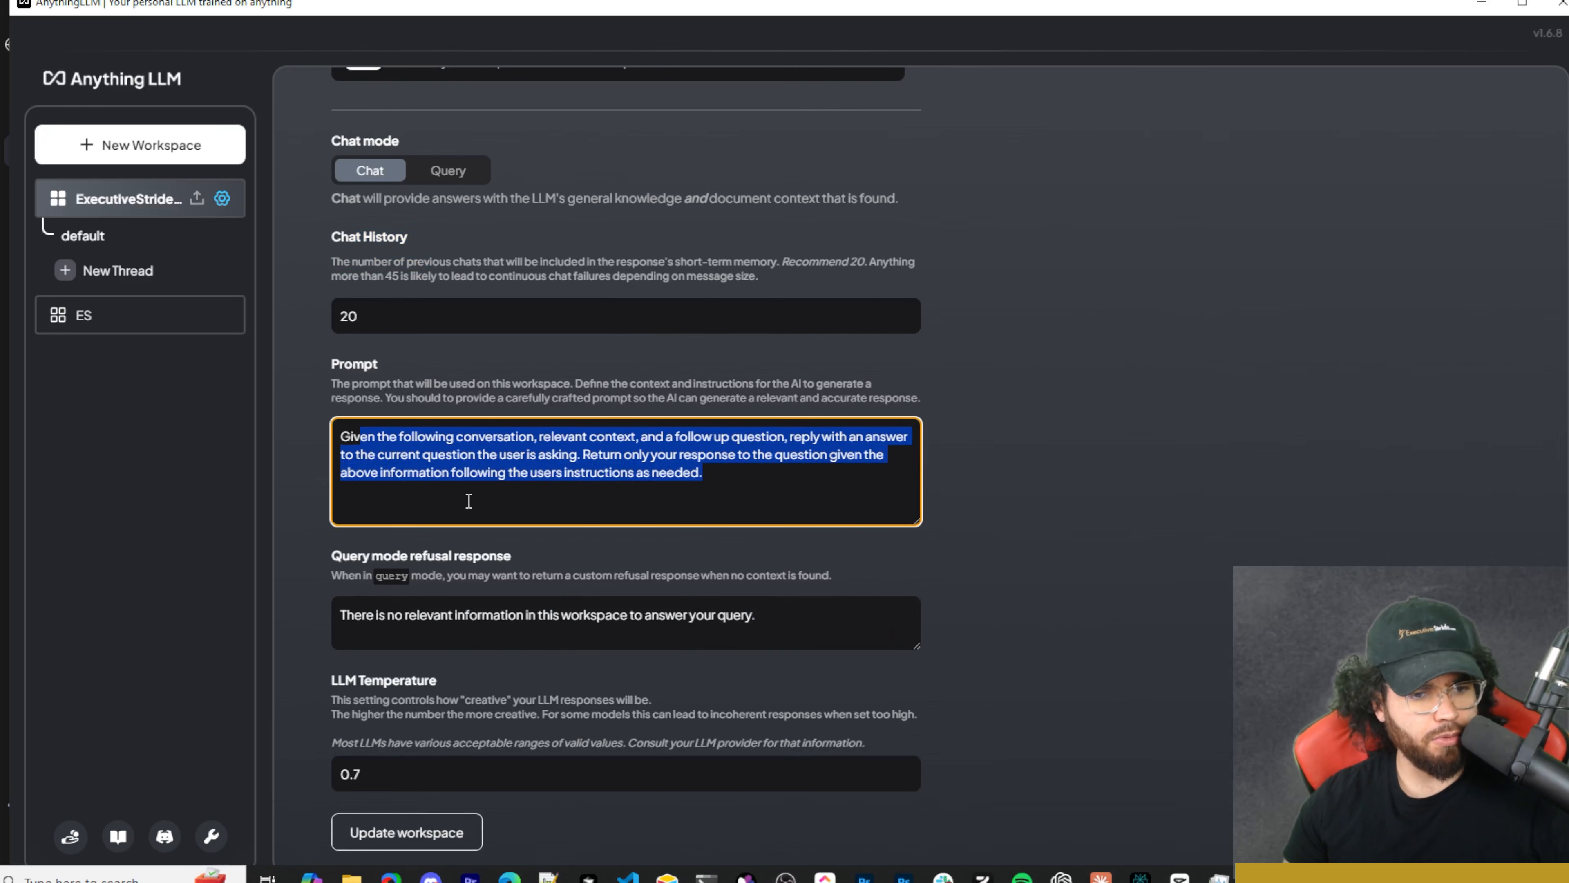
left_click(496, 576)
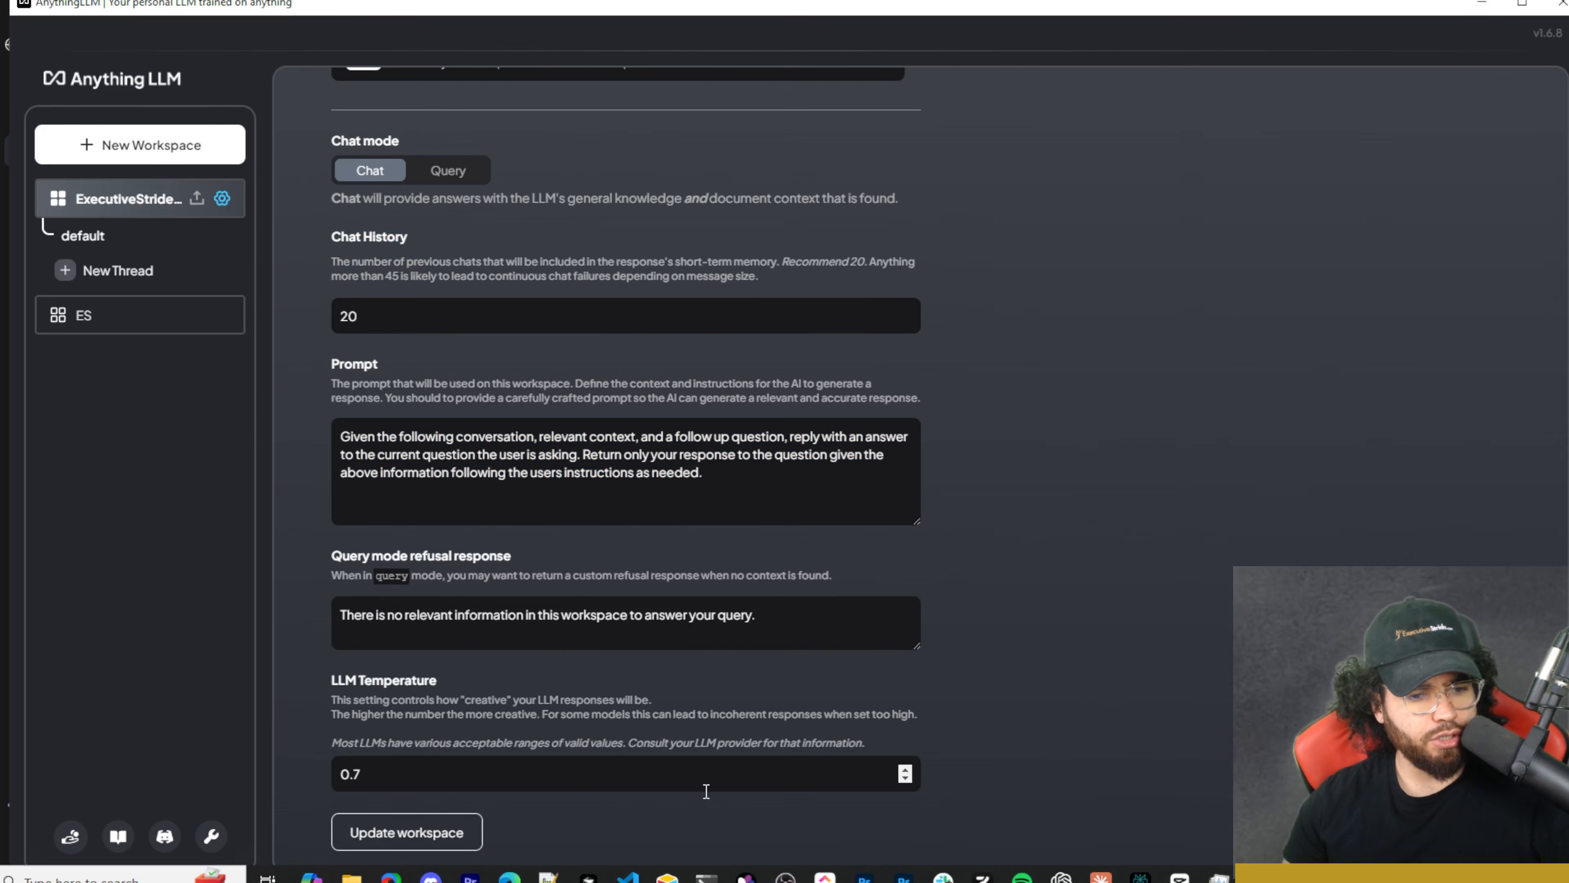
scroll(436, 600, "up", 4)
scroll(378, 427, "down", 4)
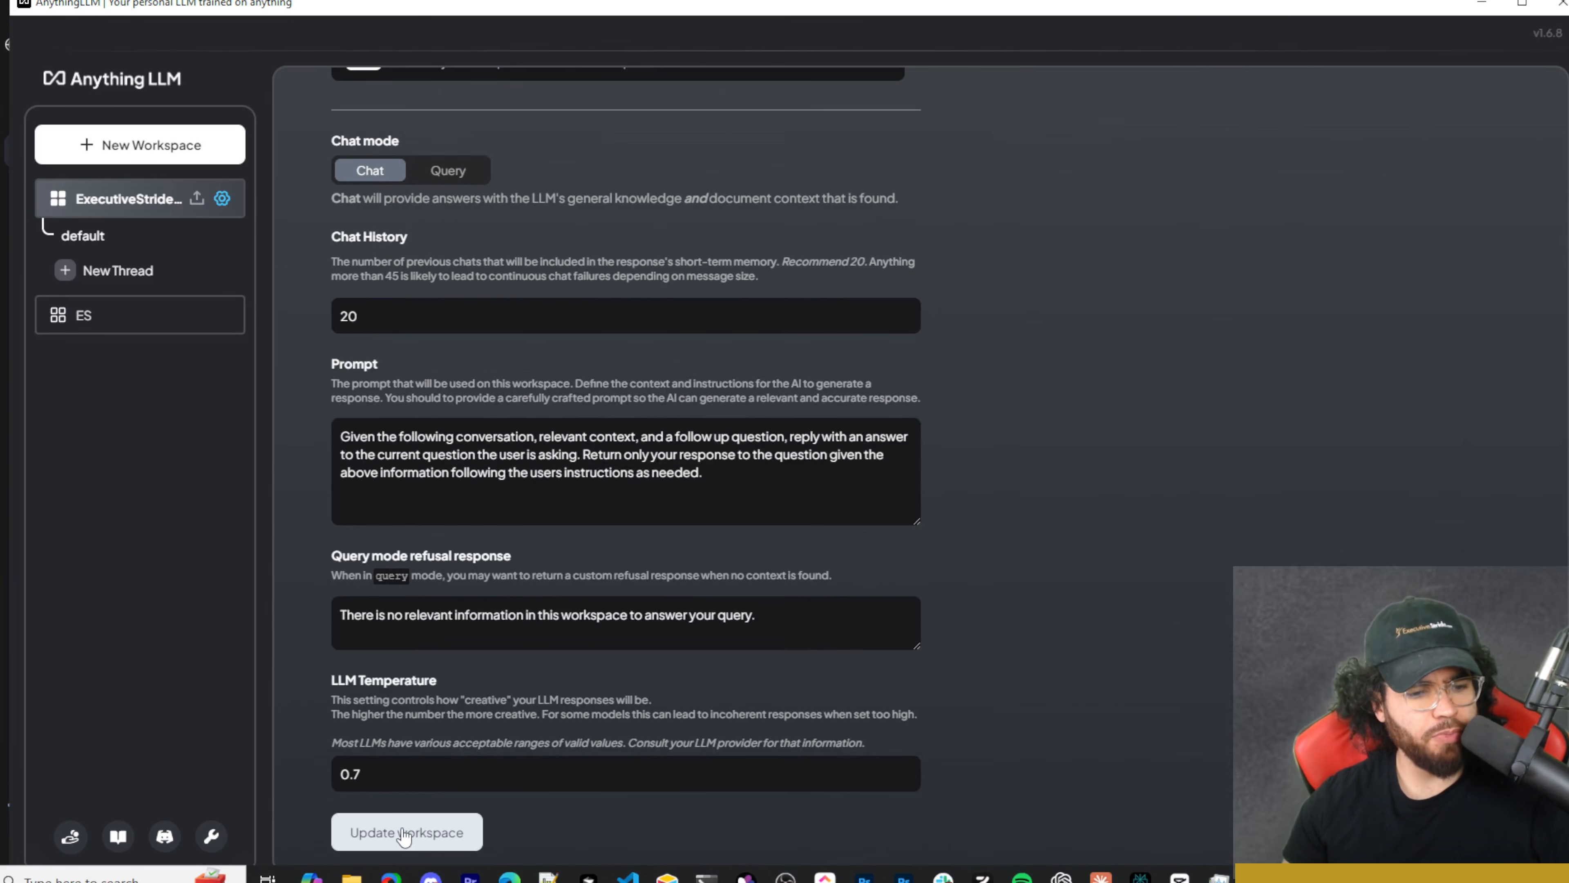
Toggle the workspace's chat mode to Query, ending back on Chat
scroll(457, 524, "up", 4)
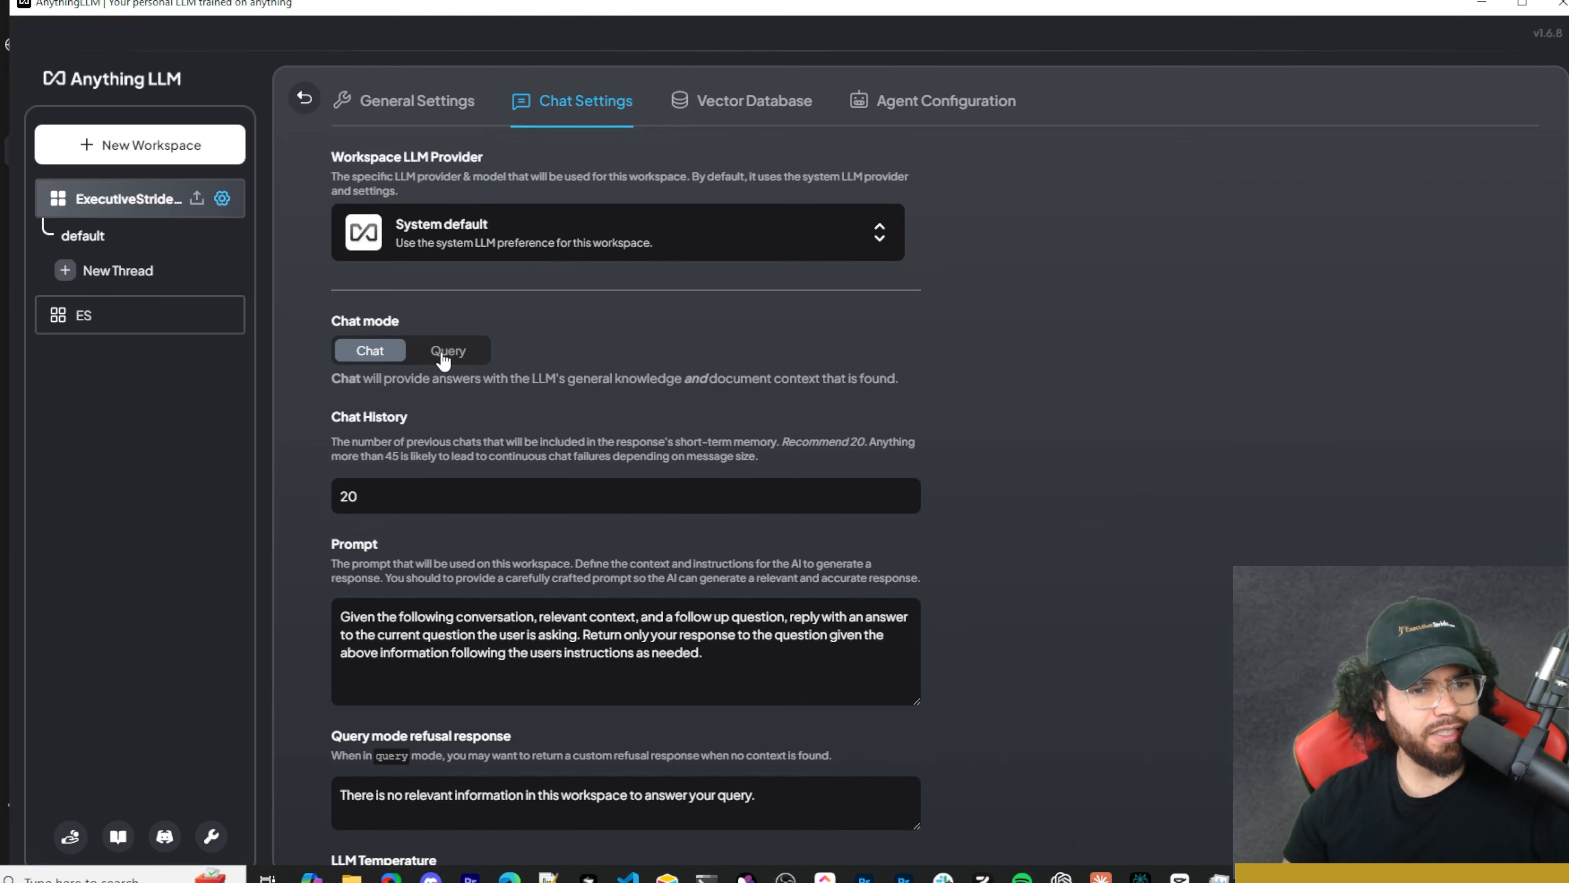
left_click(443, 352)
left_click(369, 350)
Open the workspace's vector database settings and view the document similarity threshold options, closing the list without choosing one
left_click(725, 102)
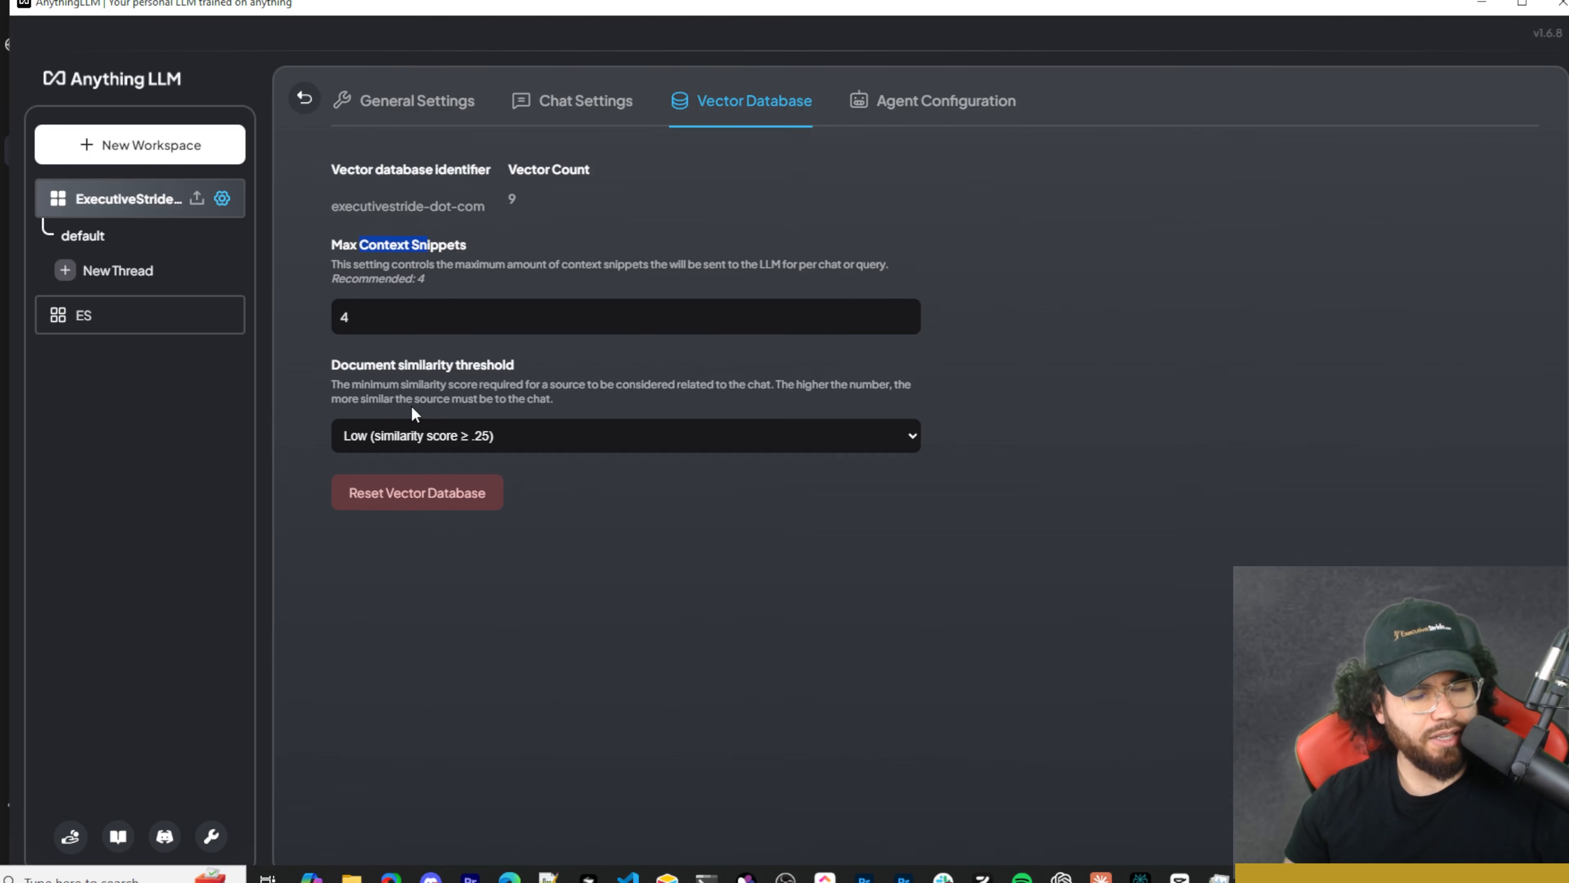
left_click(553, 430)
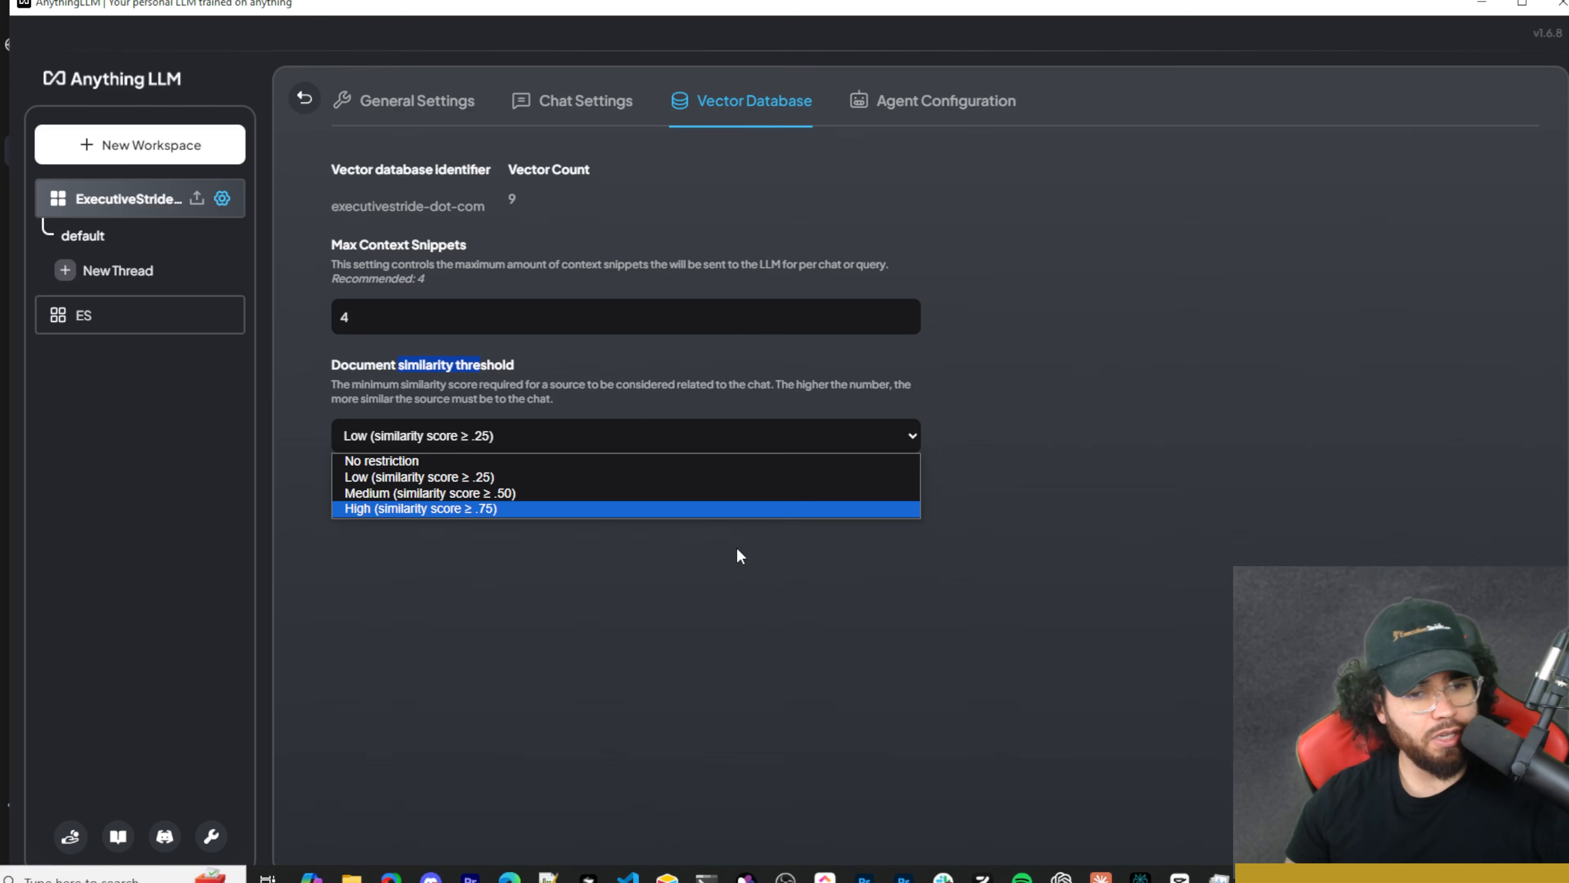
left_click(736, 560)
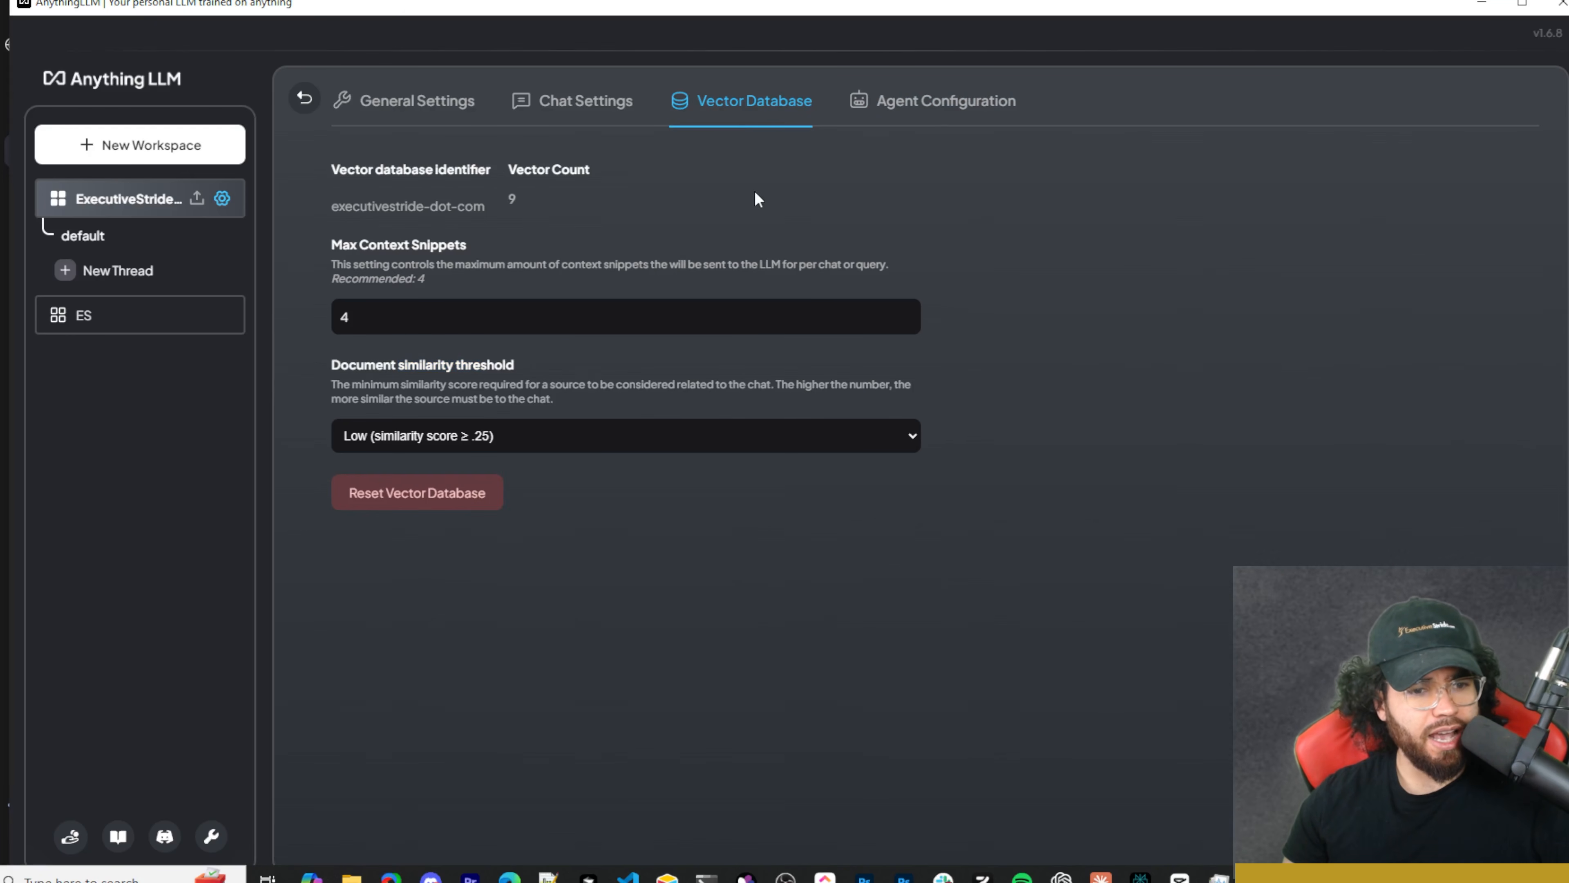
Open the workspace's agent configuration and browse the available agent LLM providers, closing the list without choosing one
left_click(921, 101)
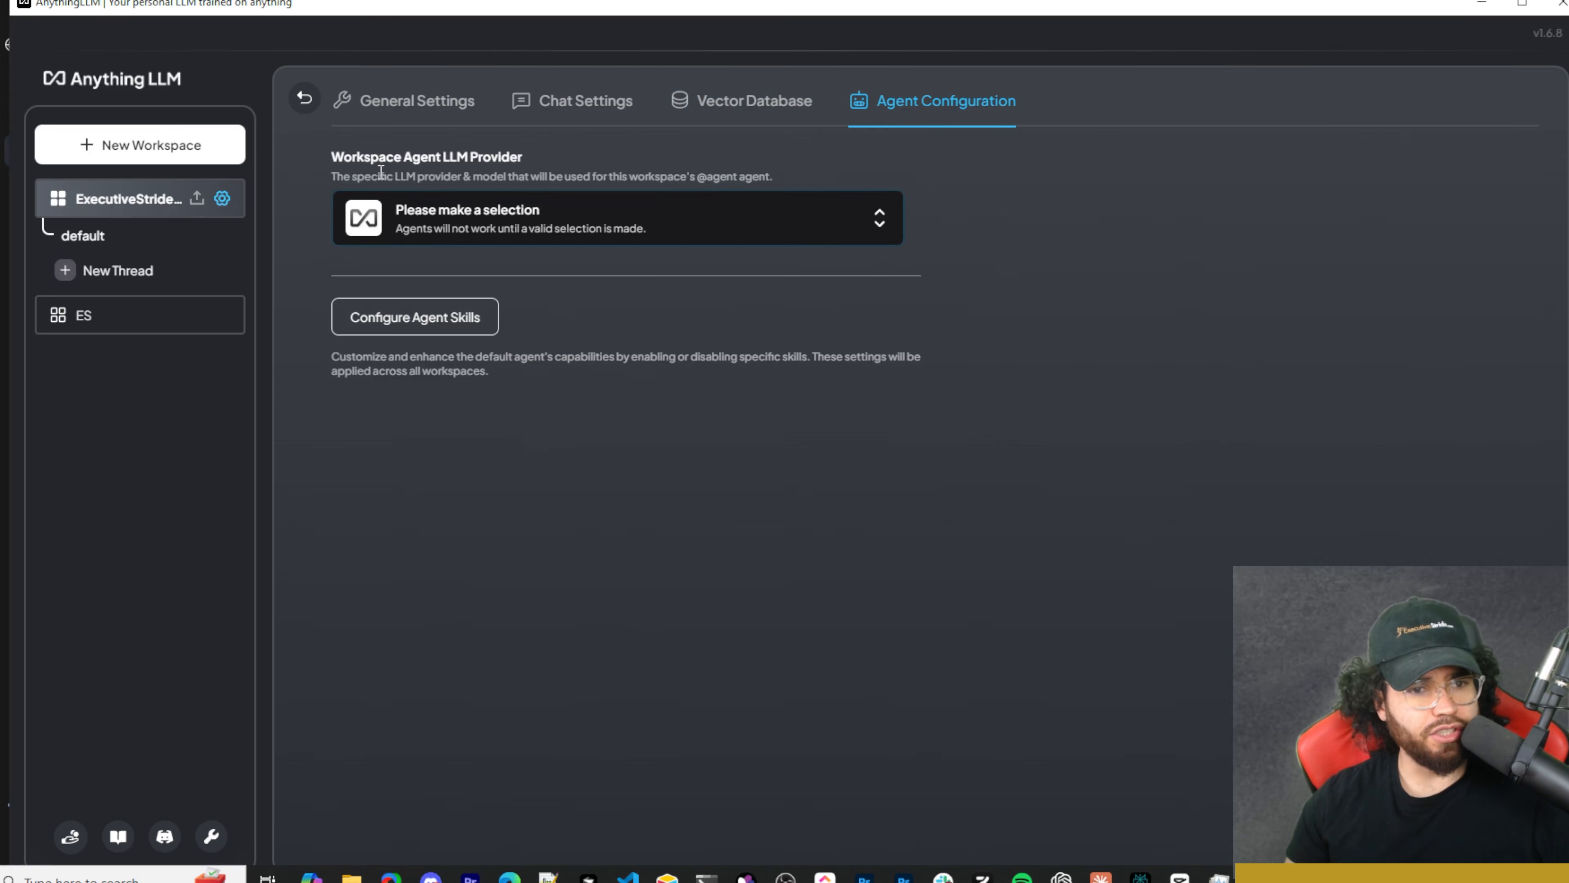
left_click(480, 220)
scroll(494, 380, "down", 10)
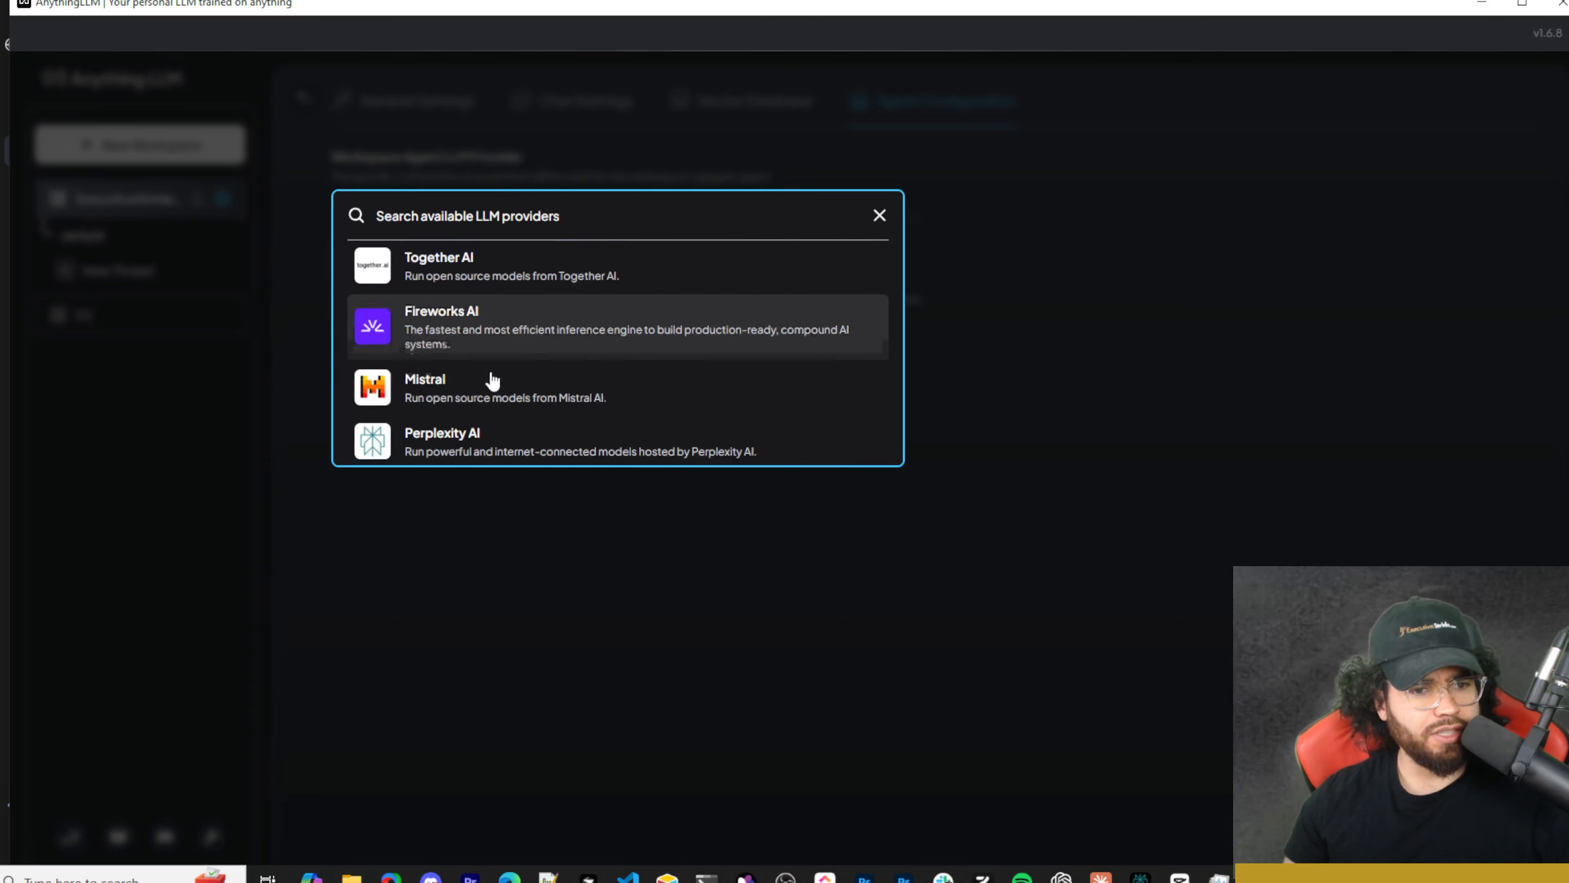
scroll(526, 353, "down", 5)
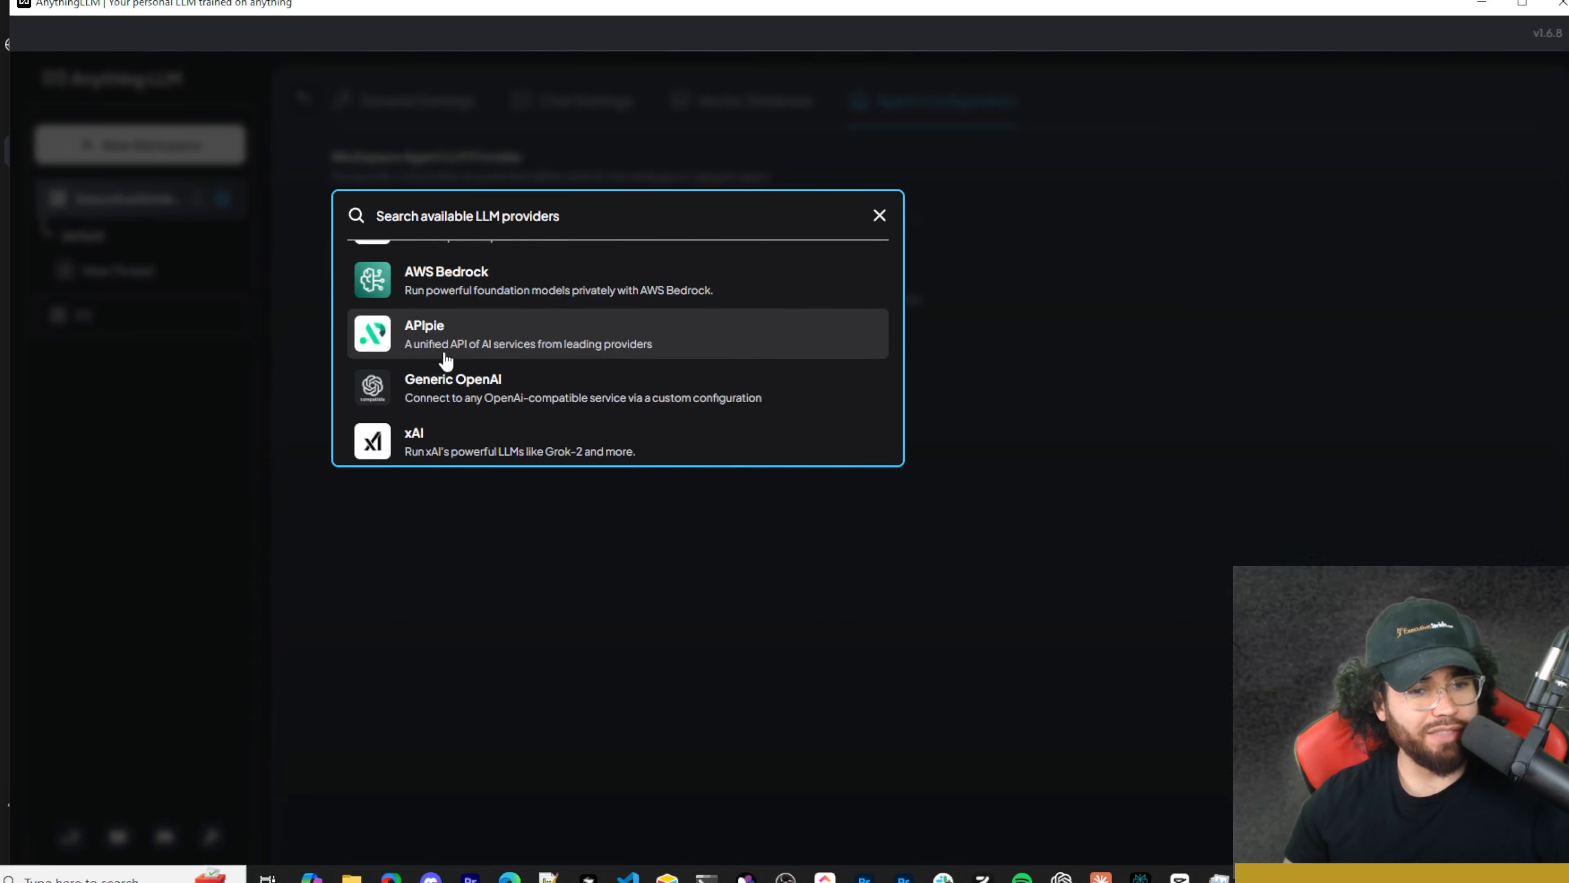
scroll(514, 375, "up", 15)
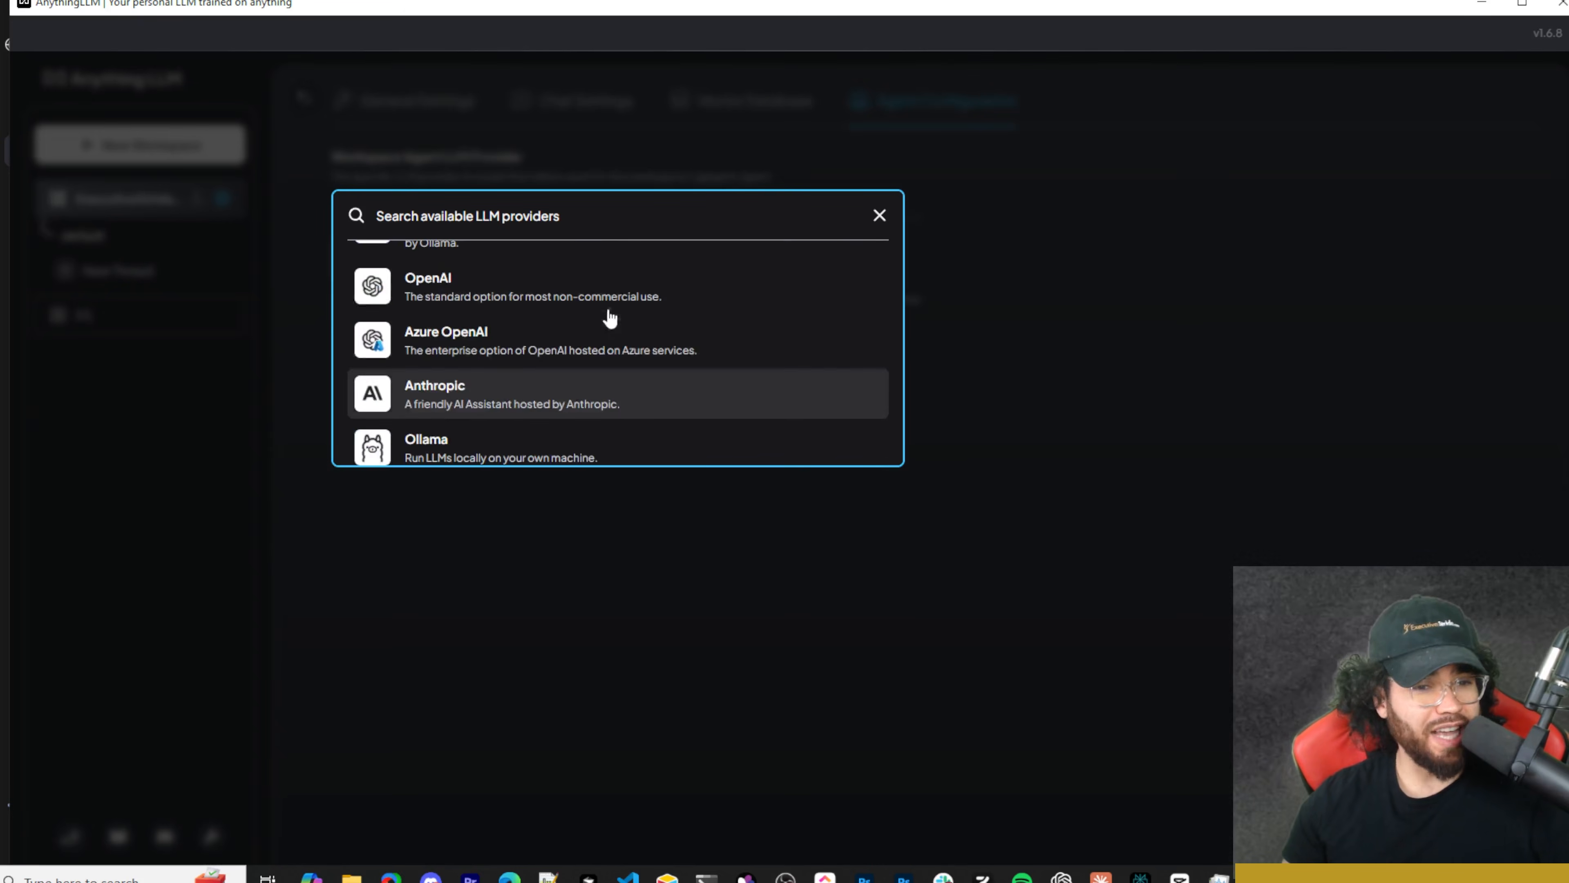
left_click(1003, 335)
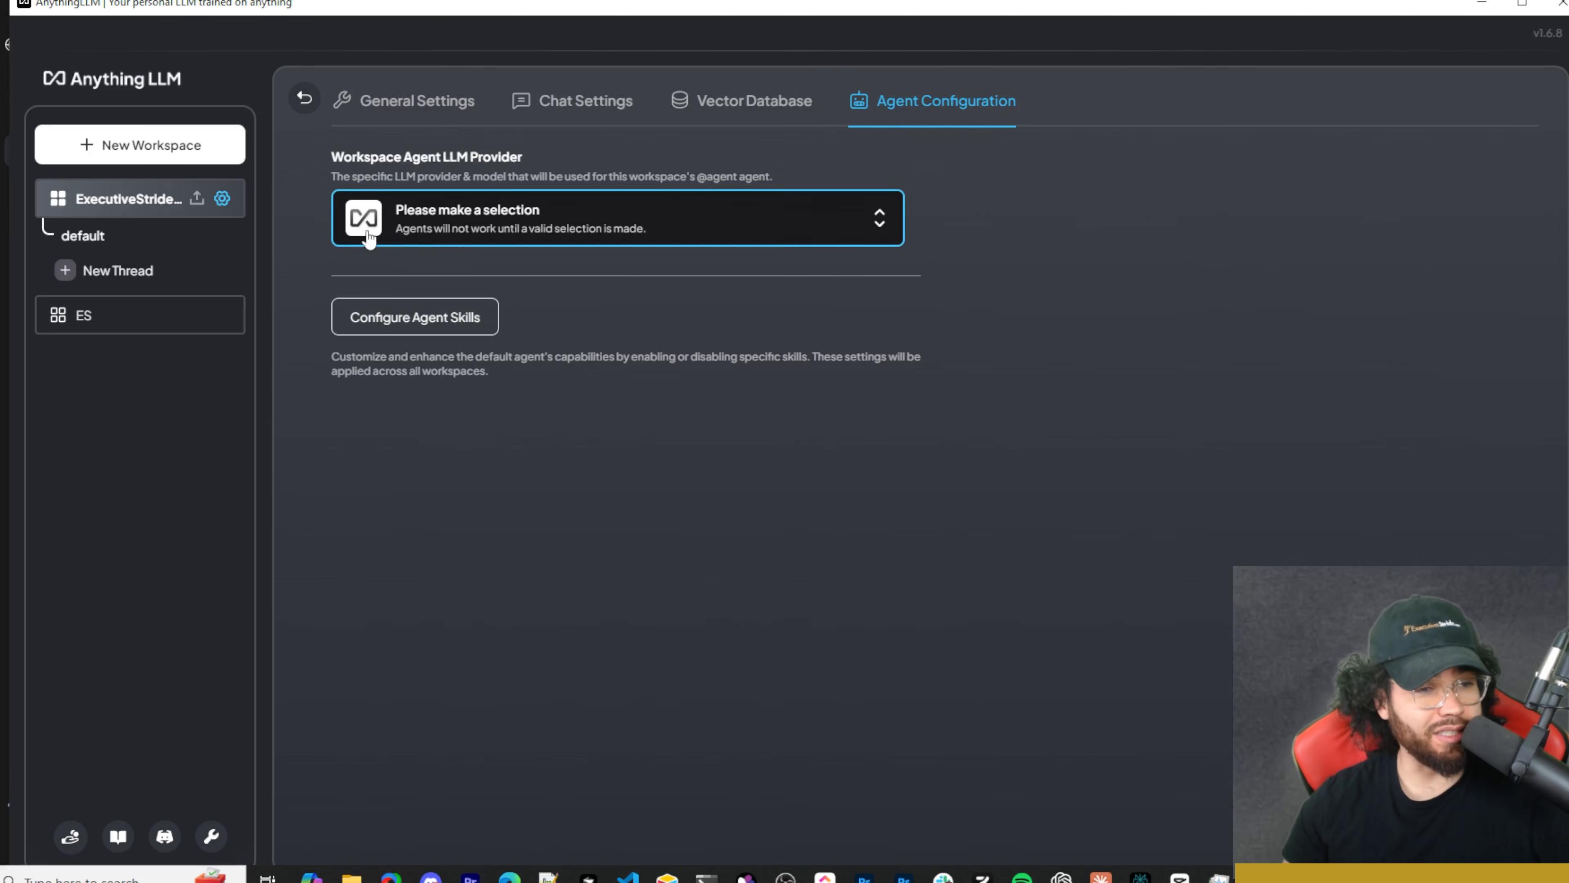
Open the agent skills configuration and view the instance-wide LLM provider options without choosing one
left_click(394, 329)
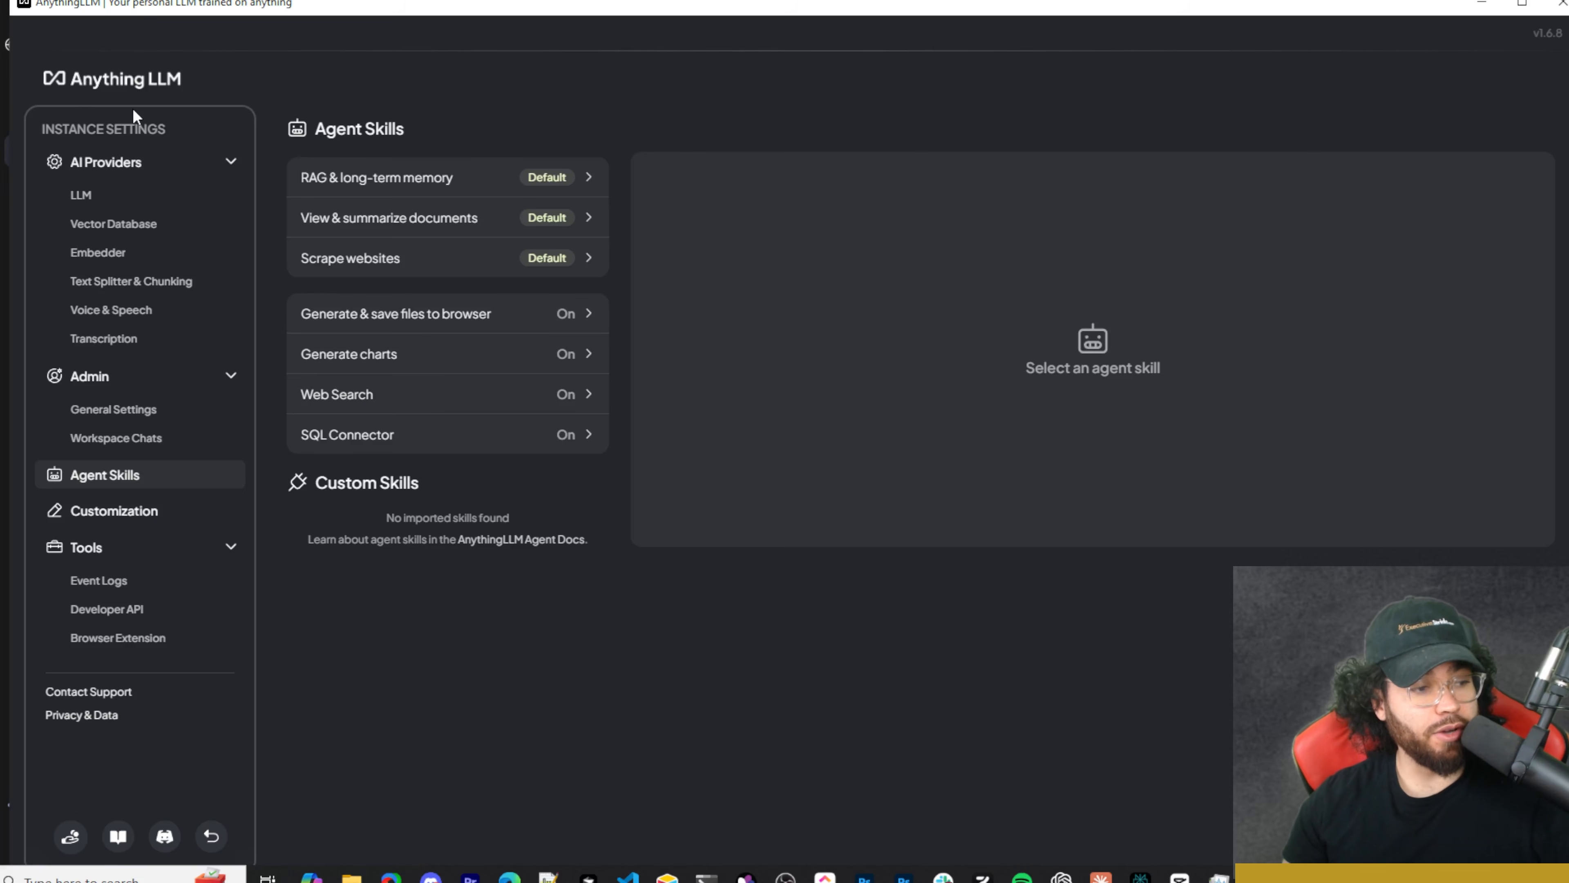
left_click(143, 196)
left_click(419, 231)
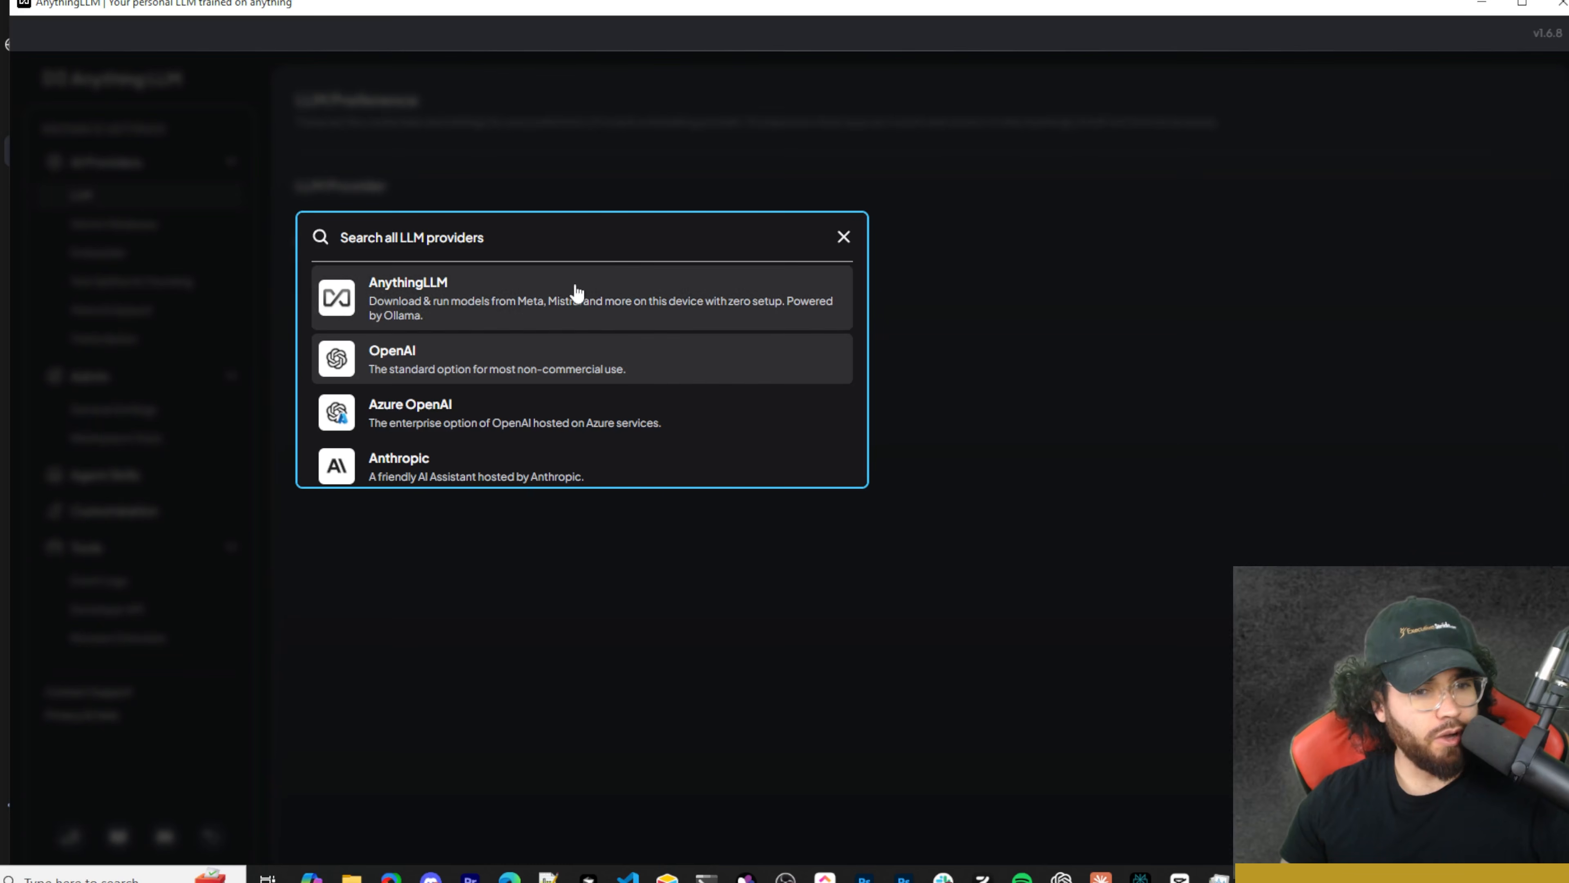
left_click(987, 288)
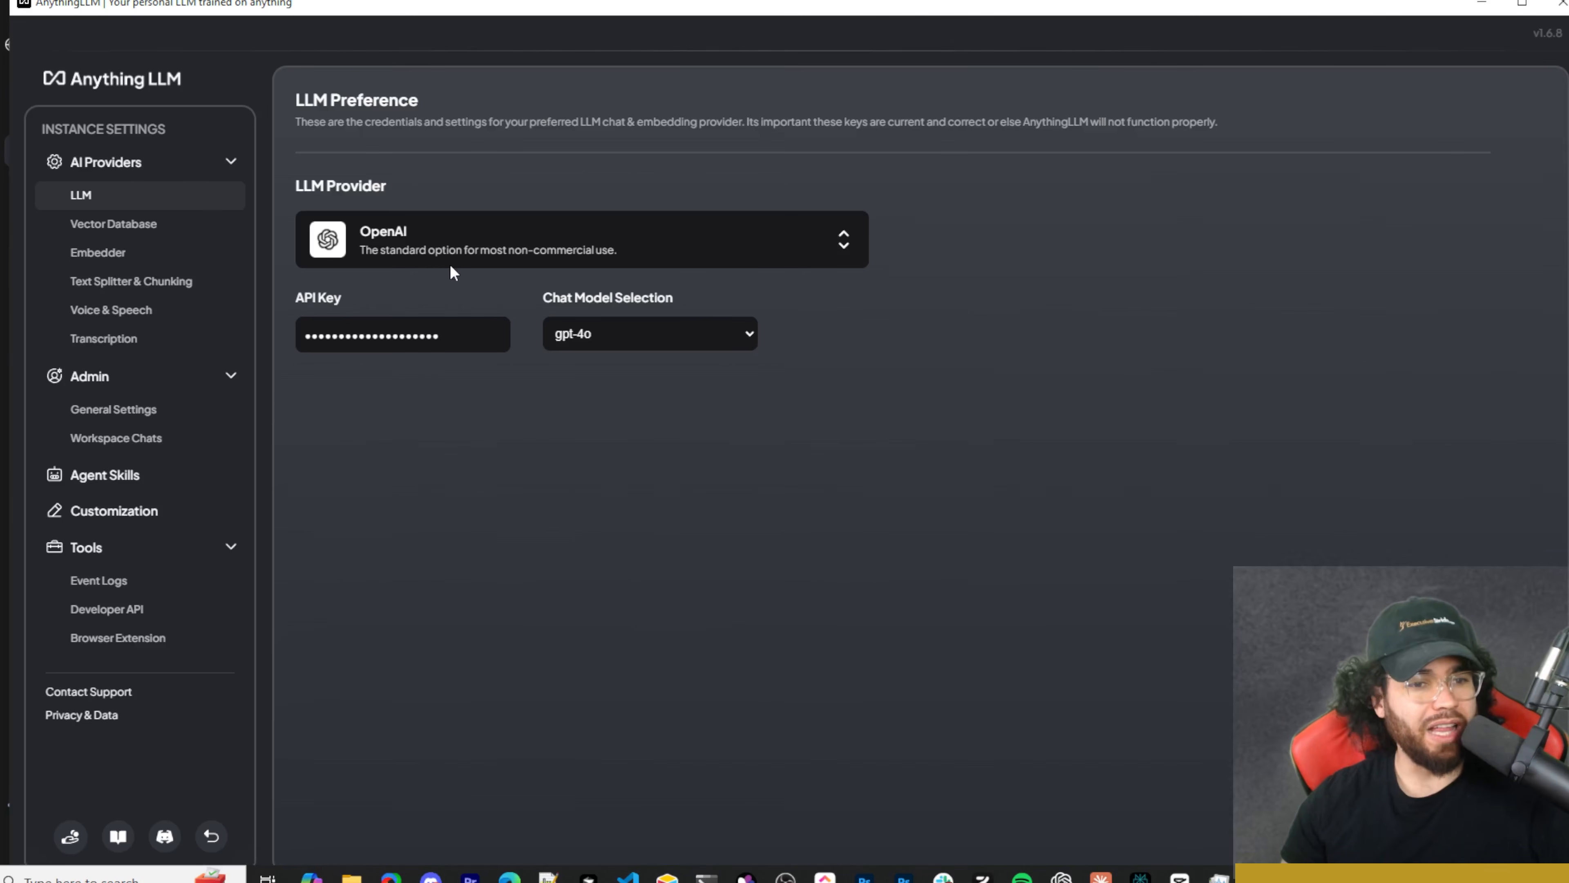
Open the instance's vector database settings and browse all vector database providers, closing the list without choosing one
left_click(170, 230)
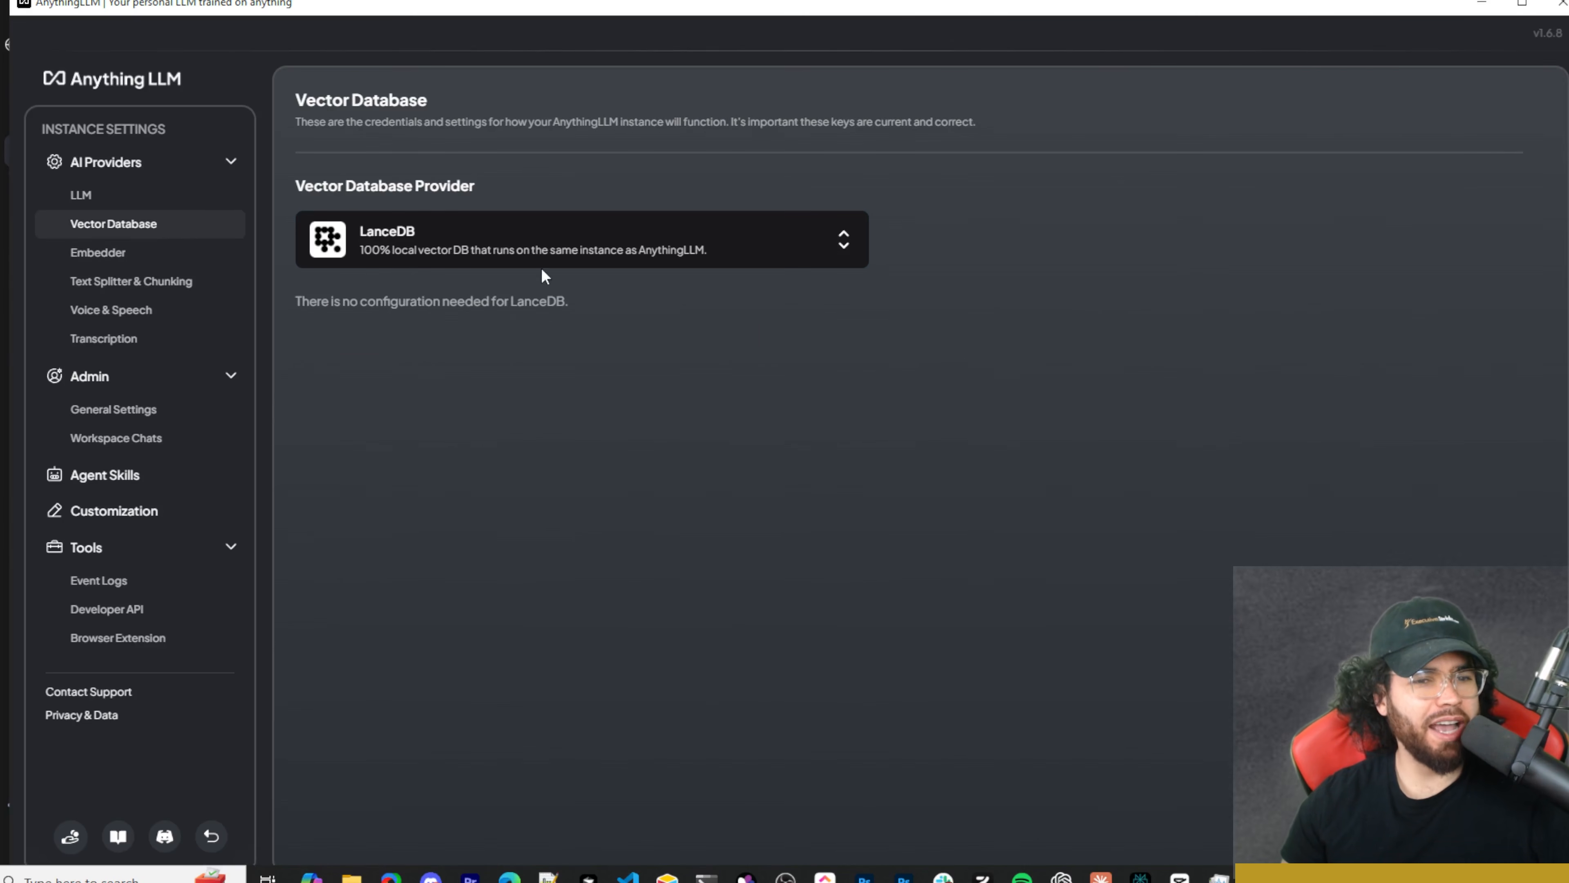
left_click(502, 248)
left_click(368, 164)
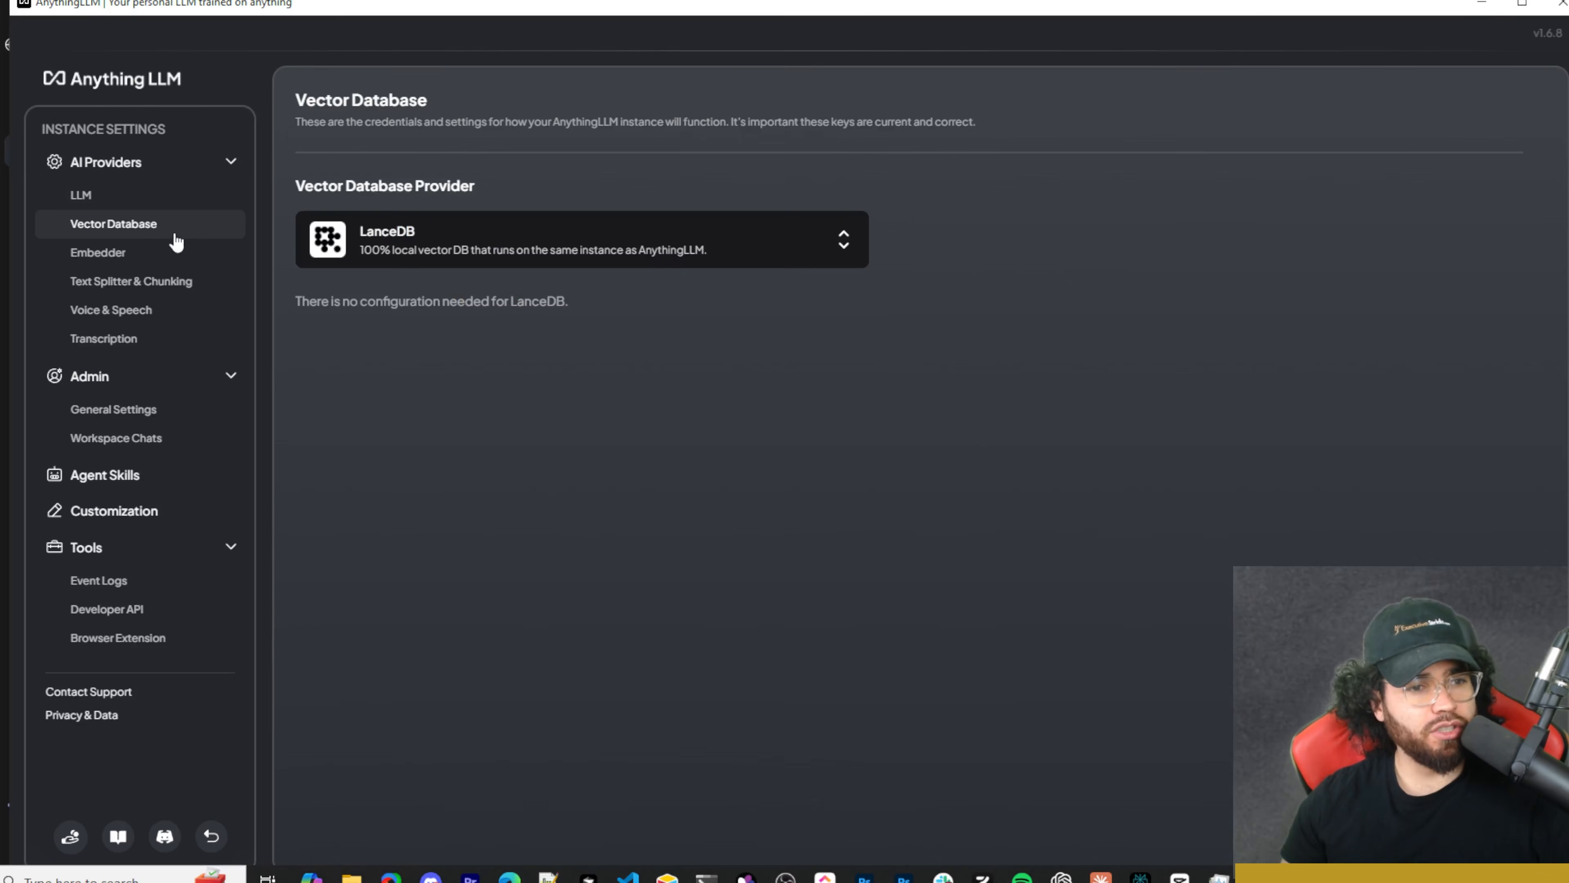
left_click(378, 242)
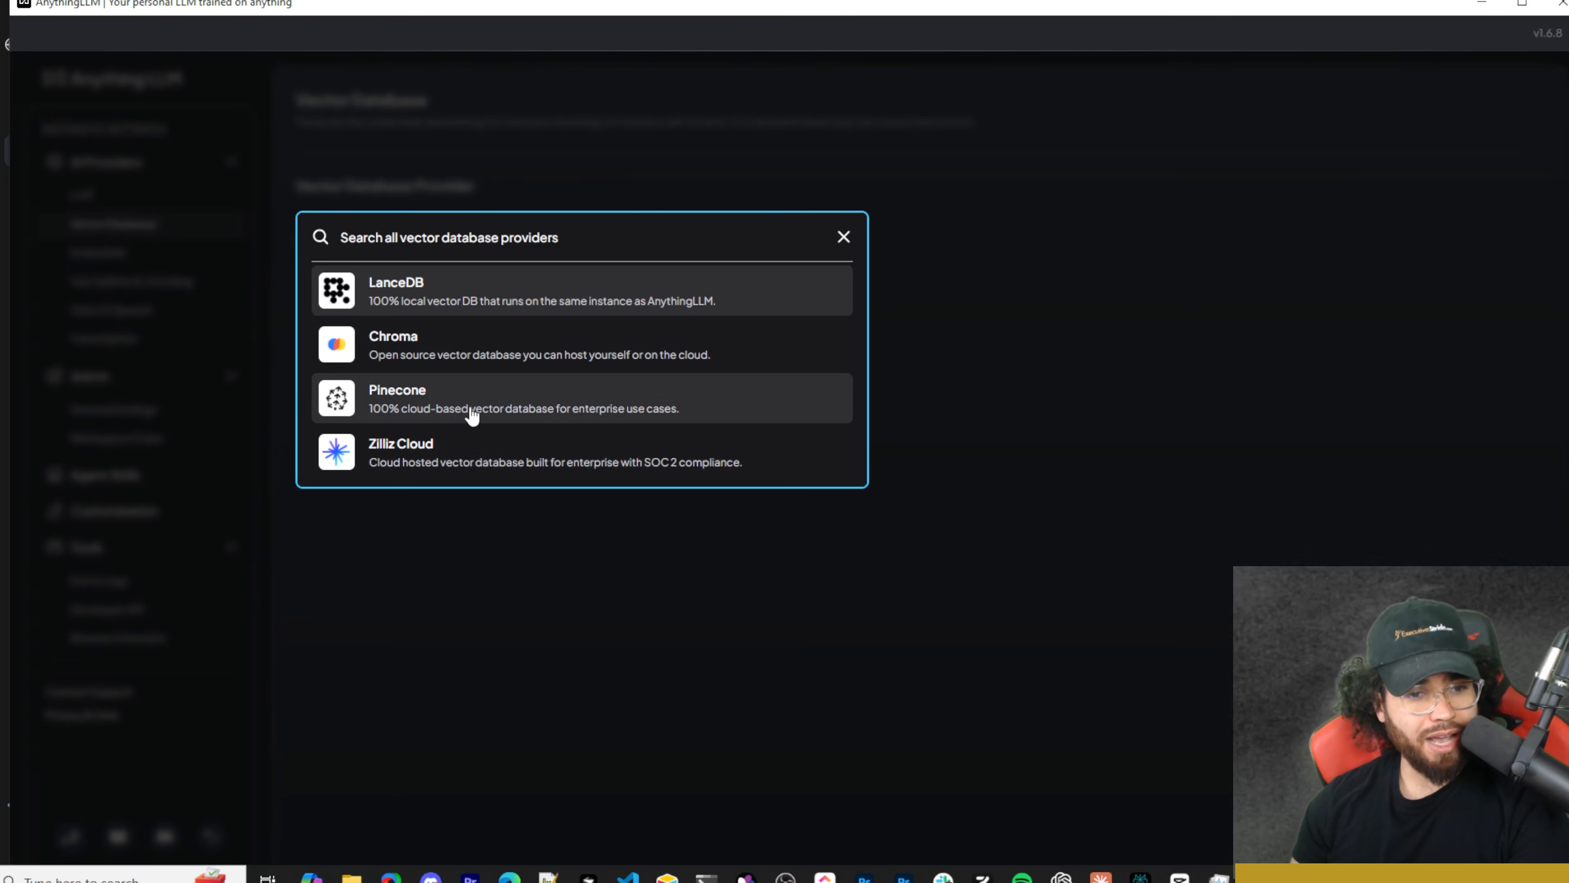
scroll(460, 401, "down", 3)
scroll(416, 371, "up", 1)
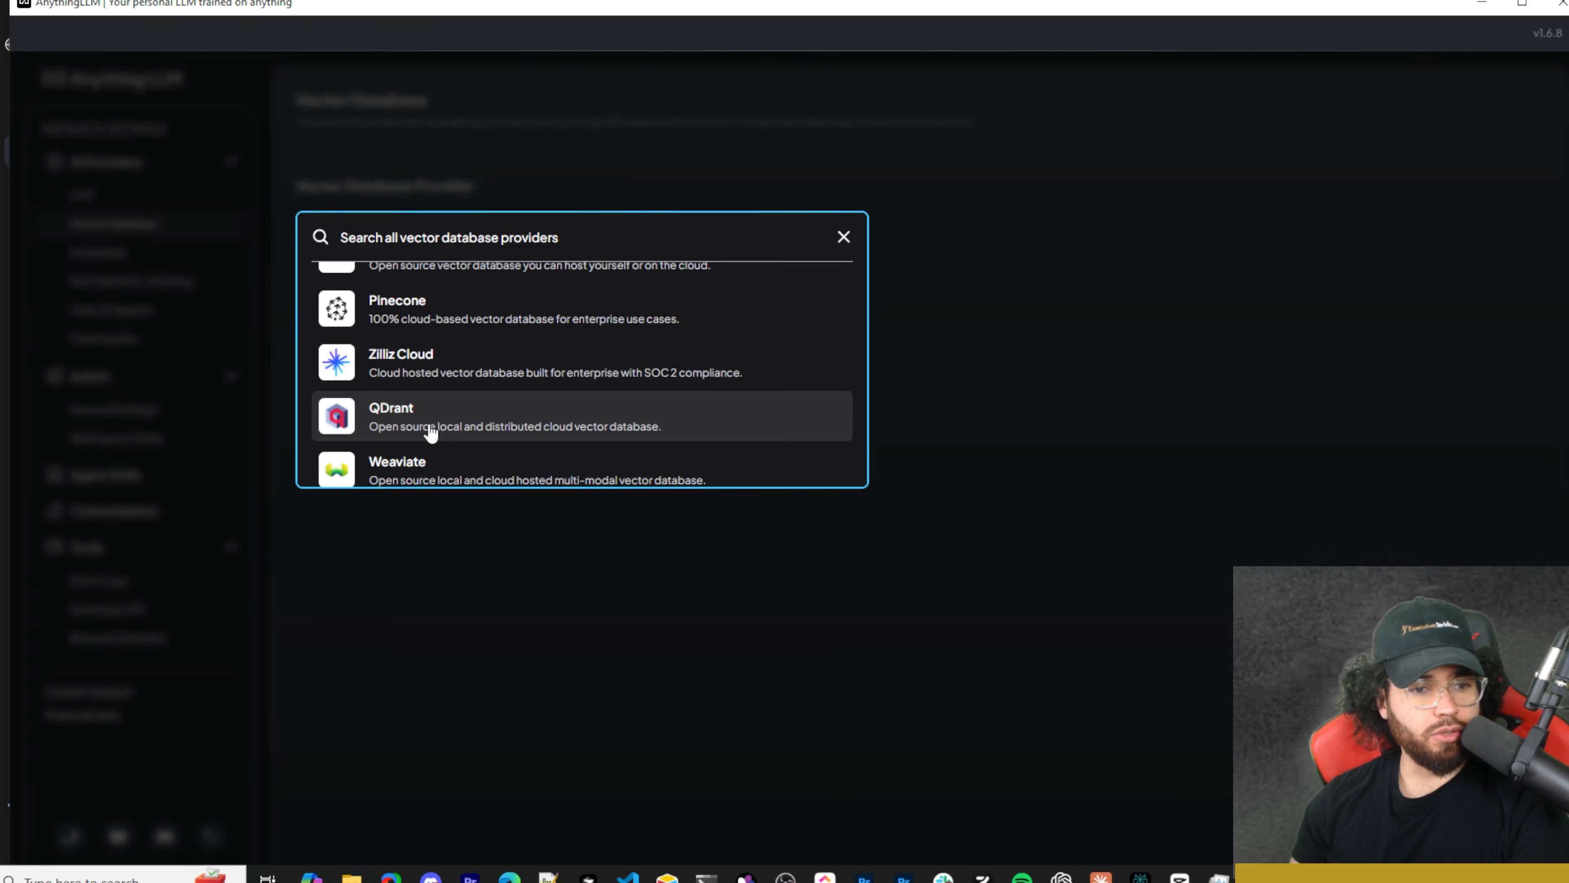
scroll(413, 407, "down", 2)
scroll(431, 437, "down", 1)
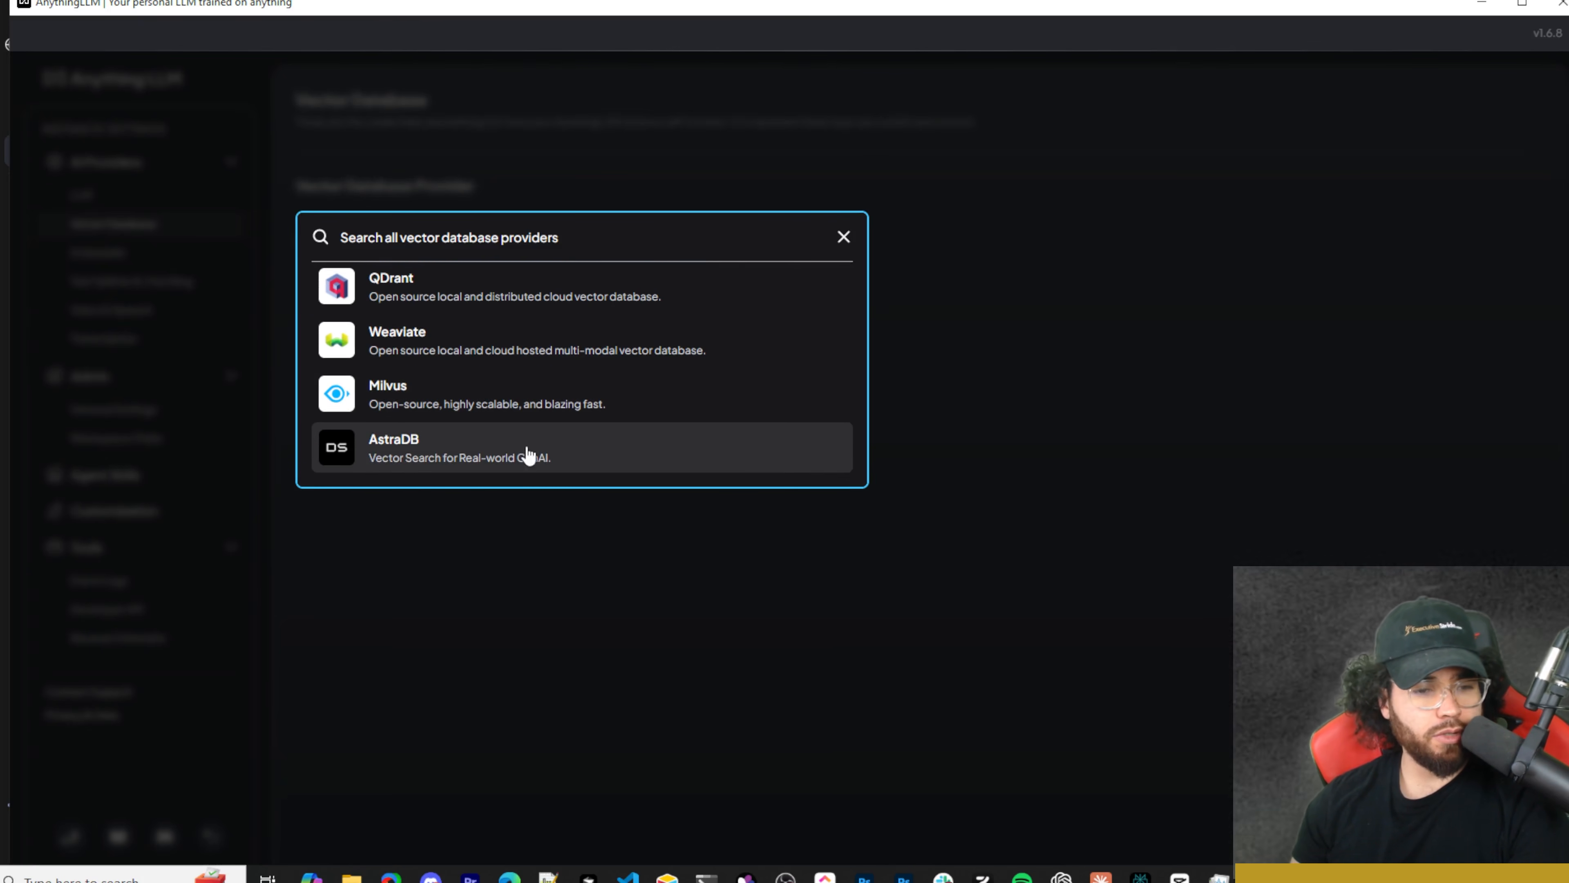
left_click(927, 427)
Open the embedder preferences and browse all embedding providers, closing the list without choosing one
left_click(153, 254)
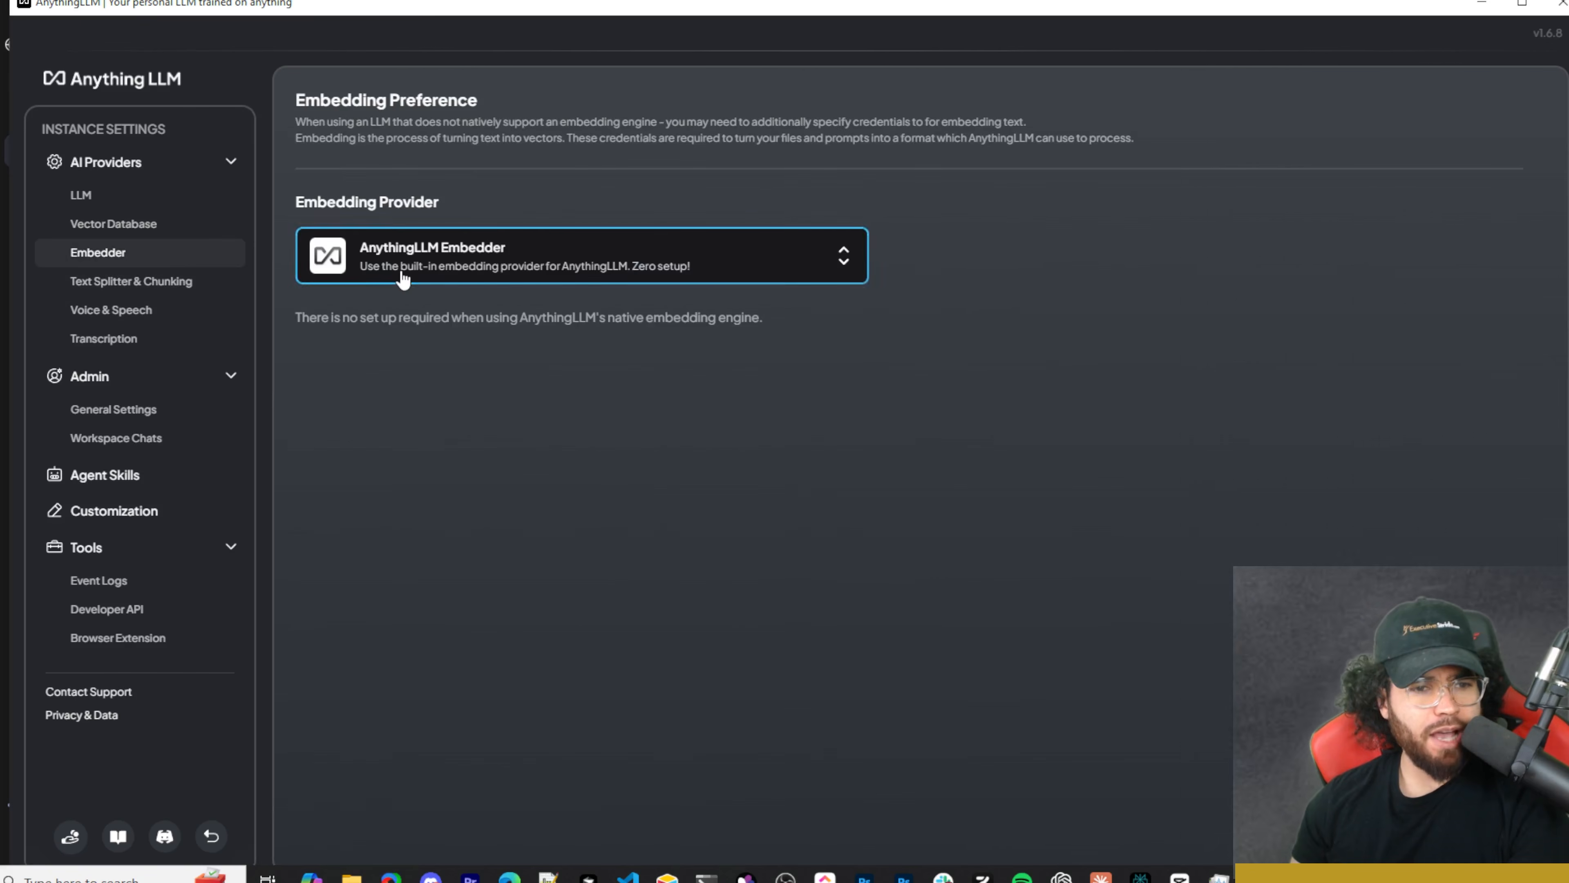
left_click(380, 281)
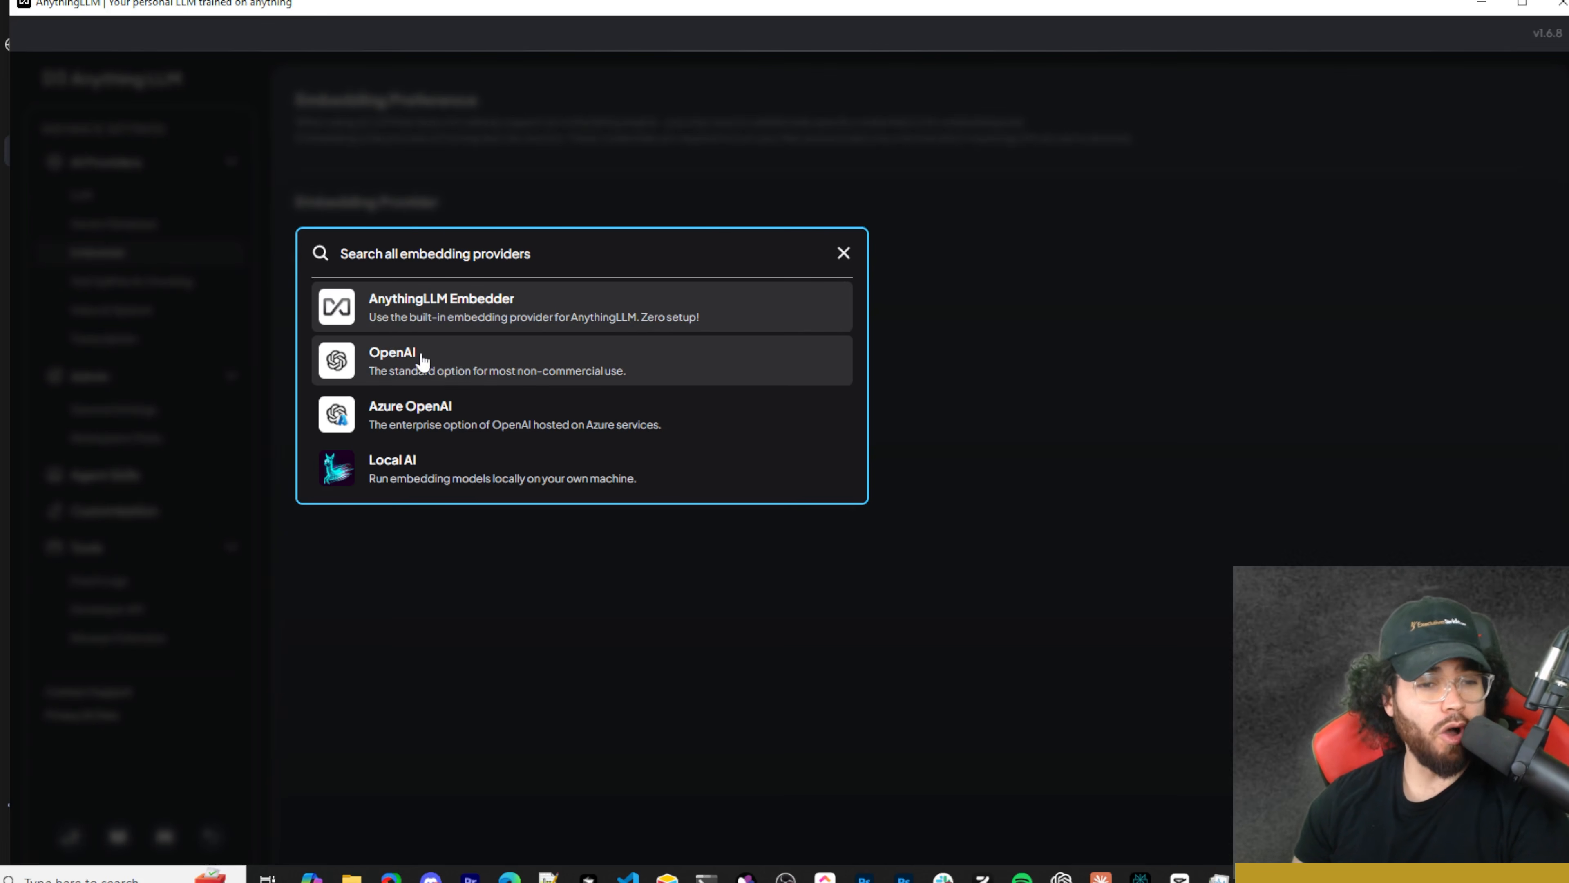
scroll(427, 395, "down", 2)
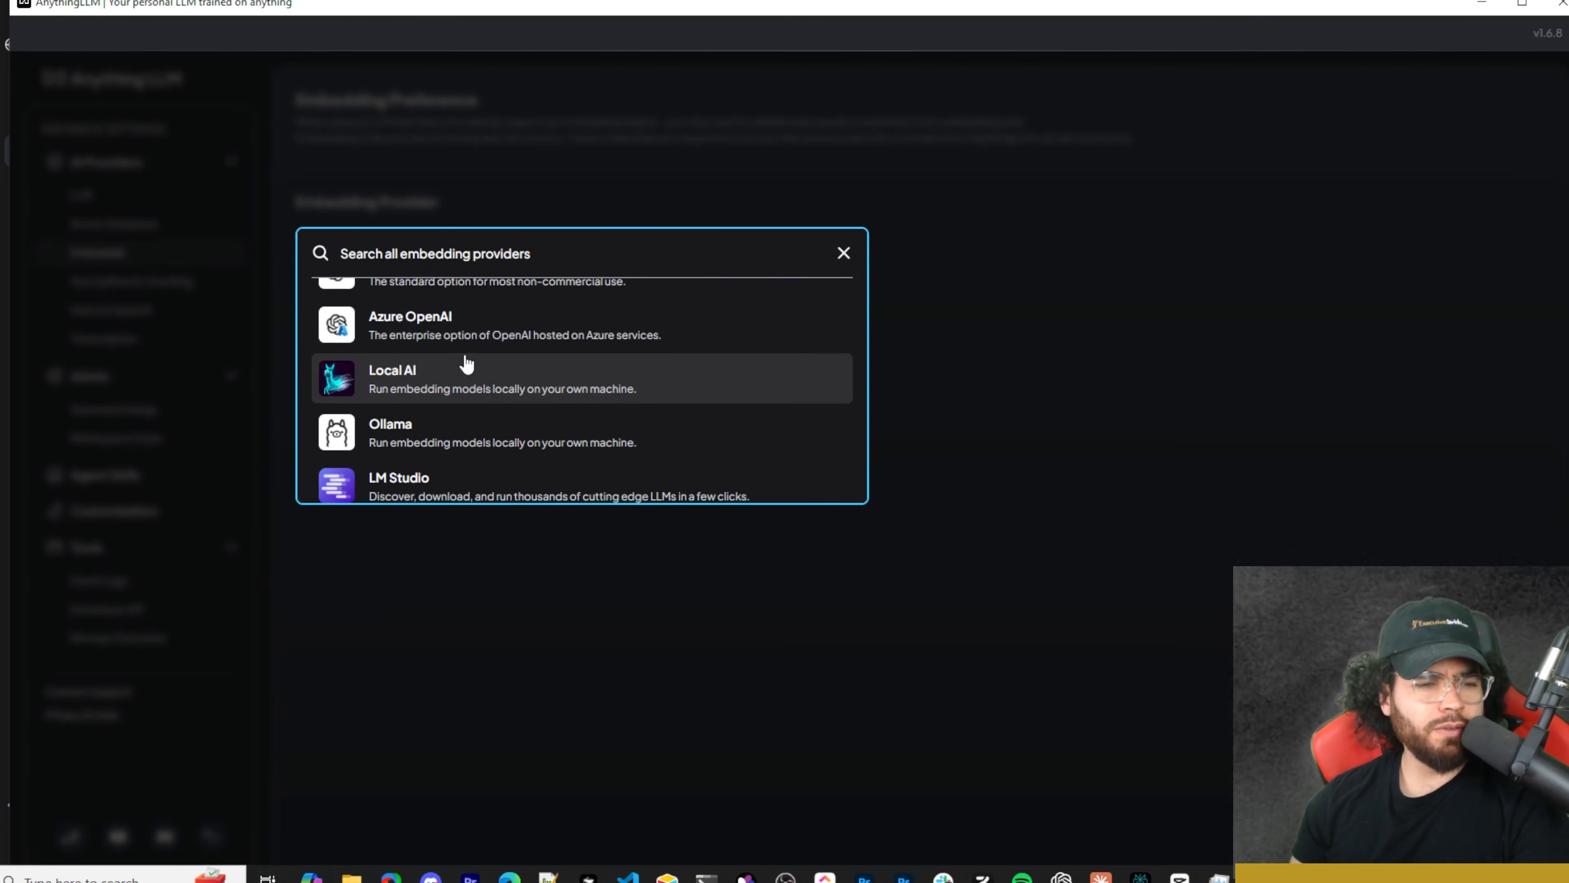
scroll(466, 357, "up", 2)
scroll(432, 383, "down", 3)
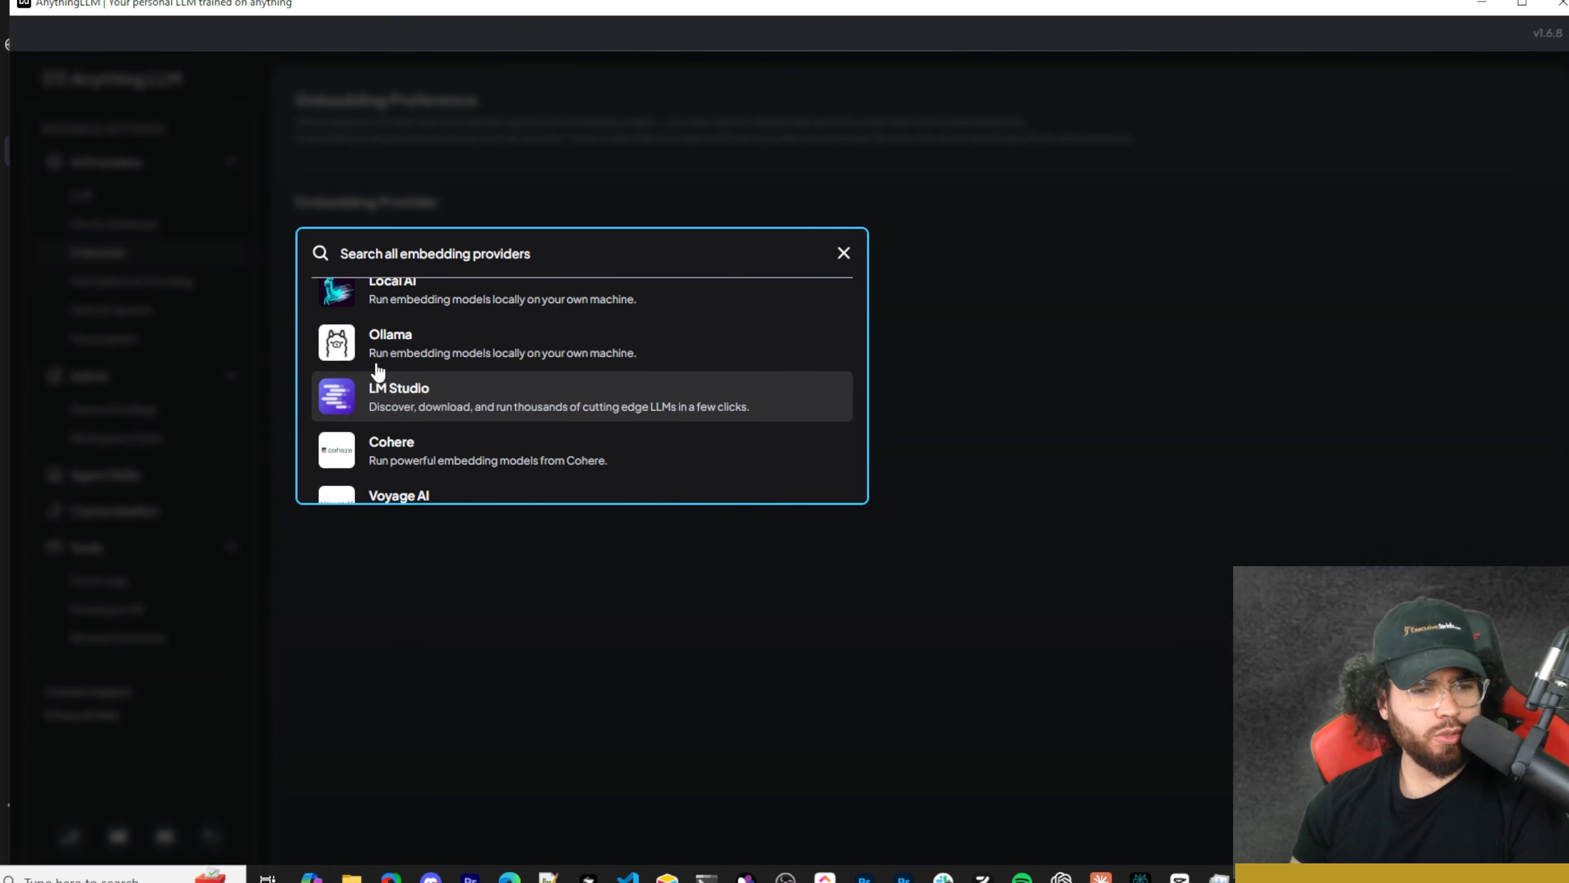
scroll(472, 385, "down", 3)
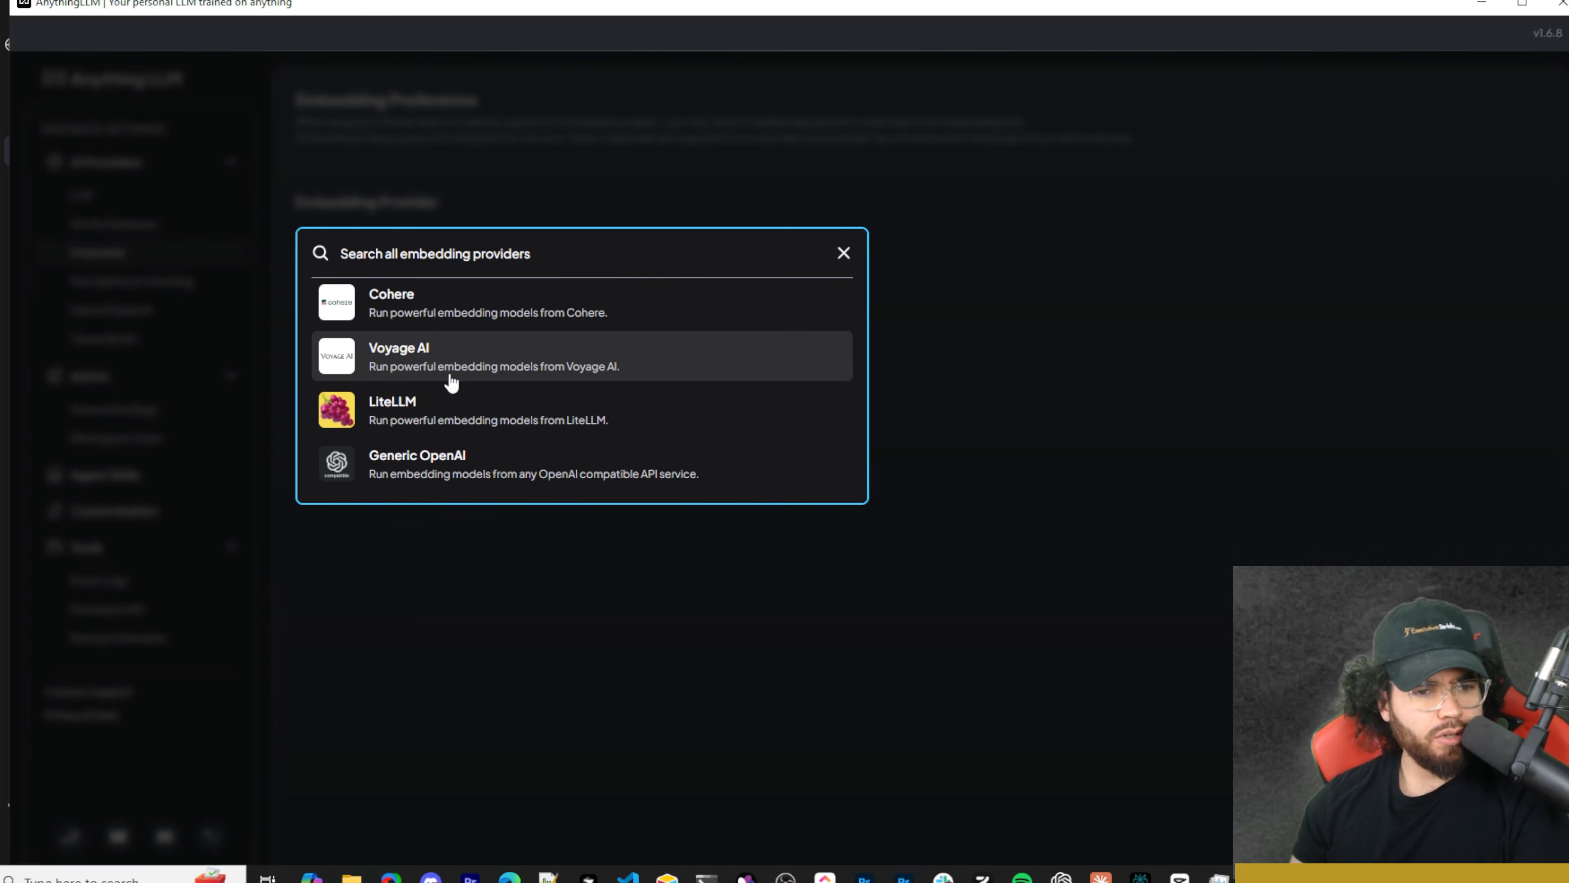
left_click(949, 438)
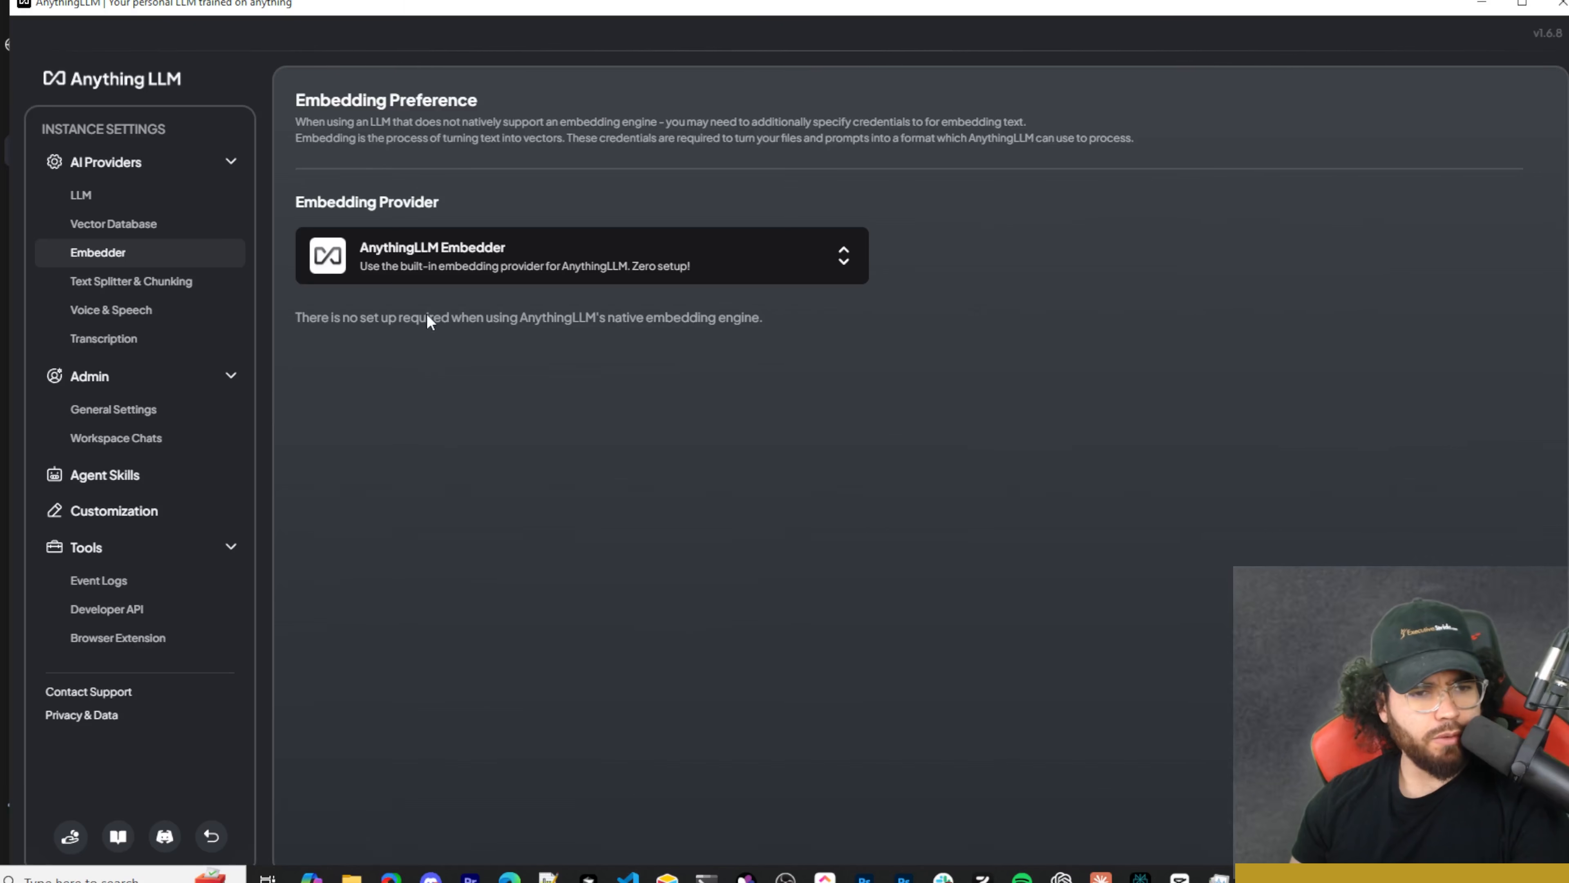
Open the text splitting and chunking preferences and examine the introductory notes and the text chunk size and overlap descriptions
left_click(88, 285)
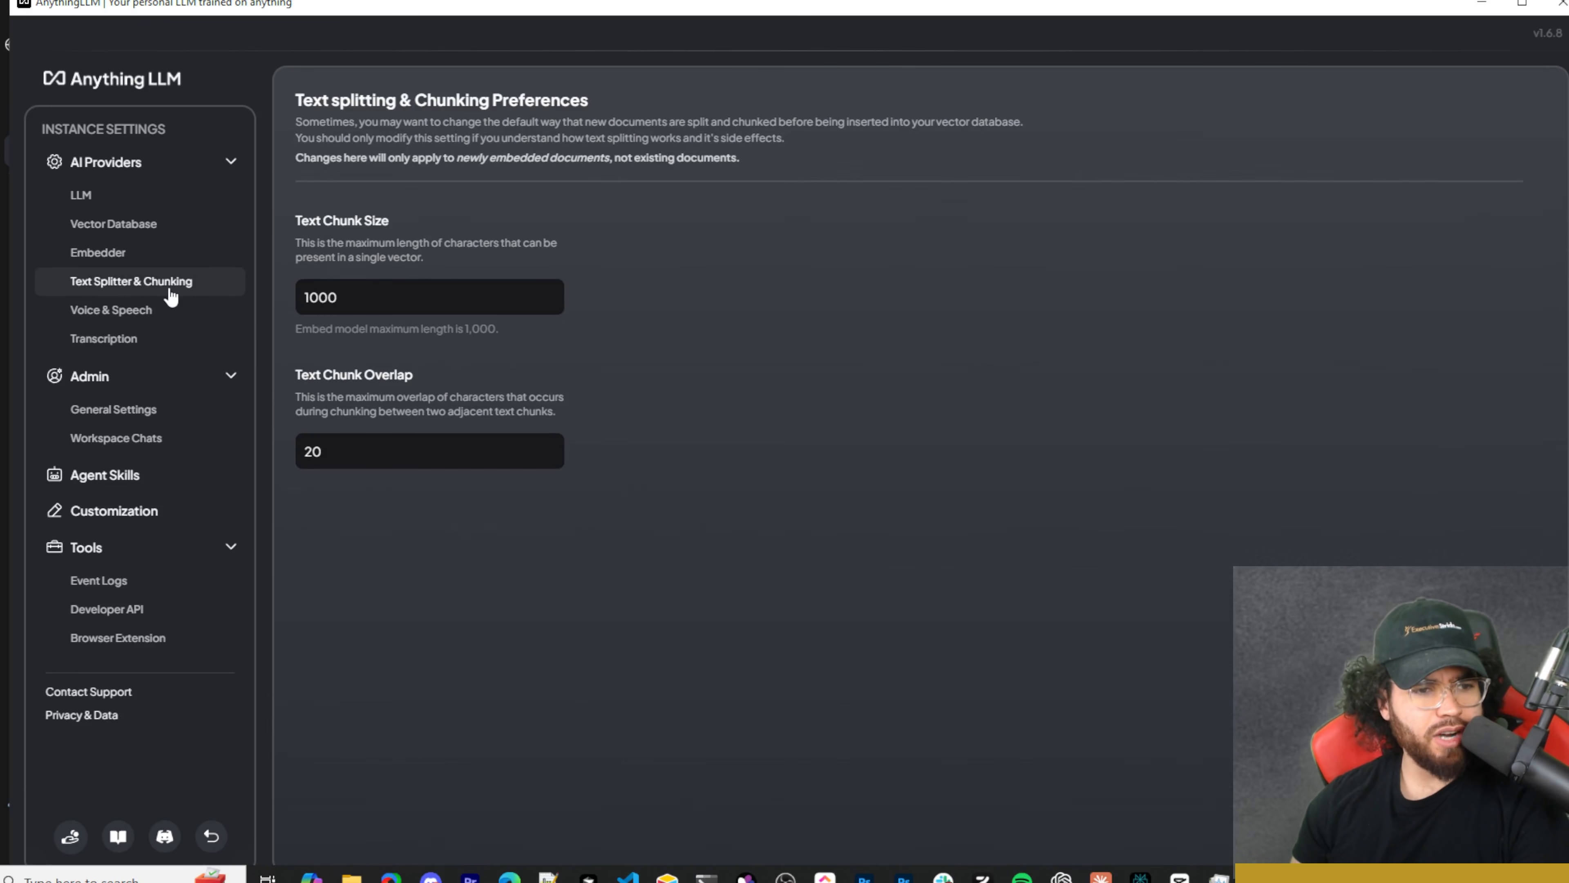
left_click_drag(353, 67, 493, 121)
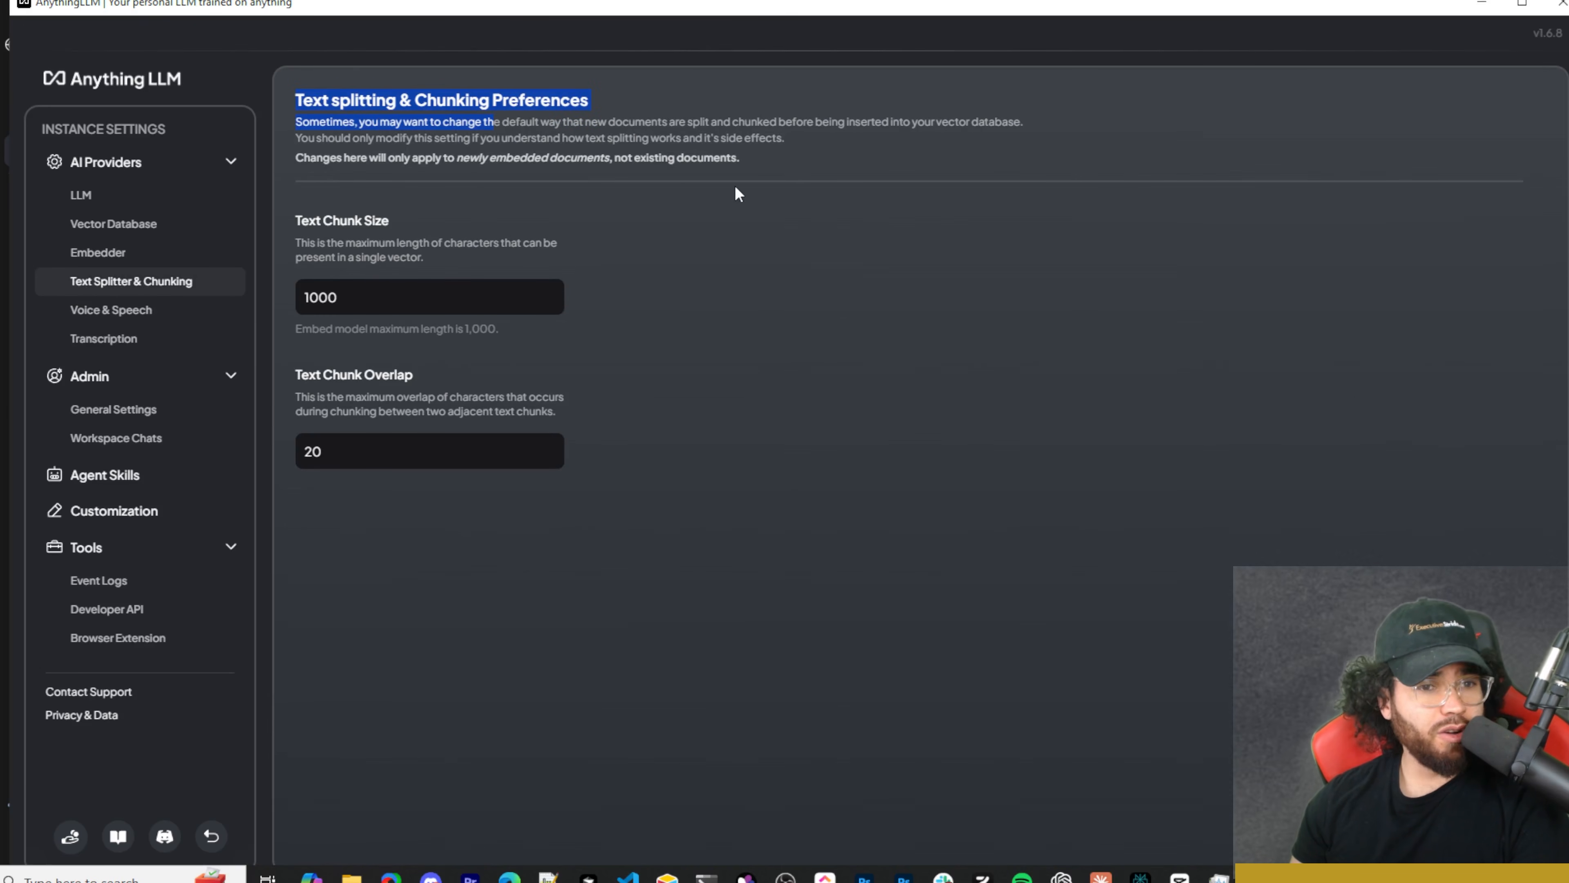
left_click(807, 223)
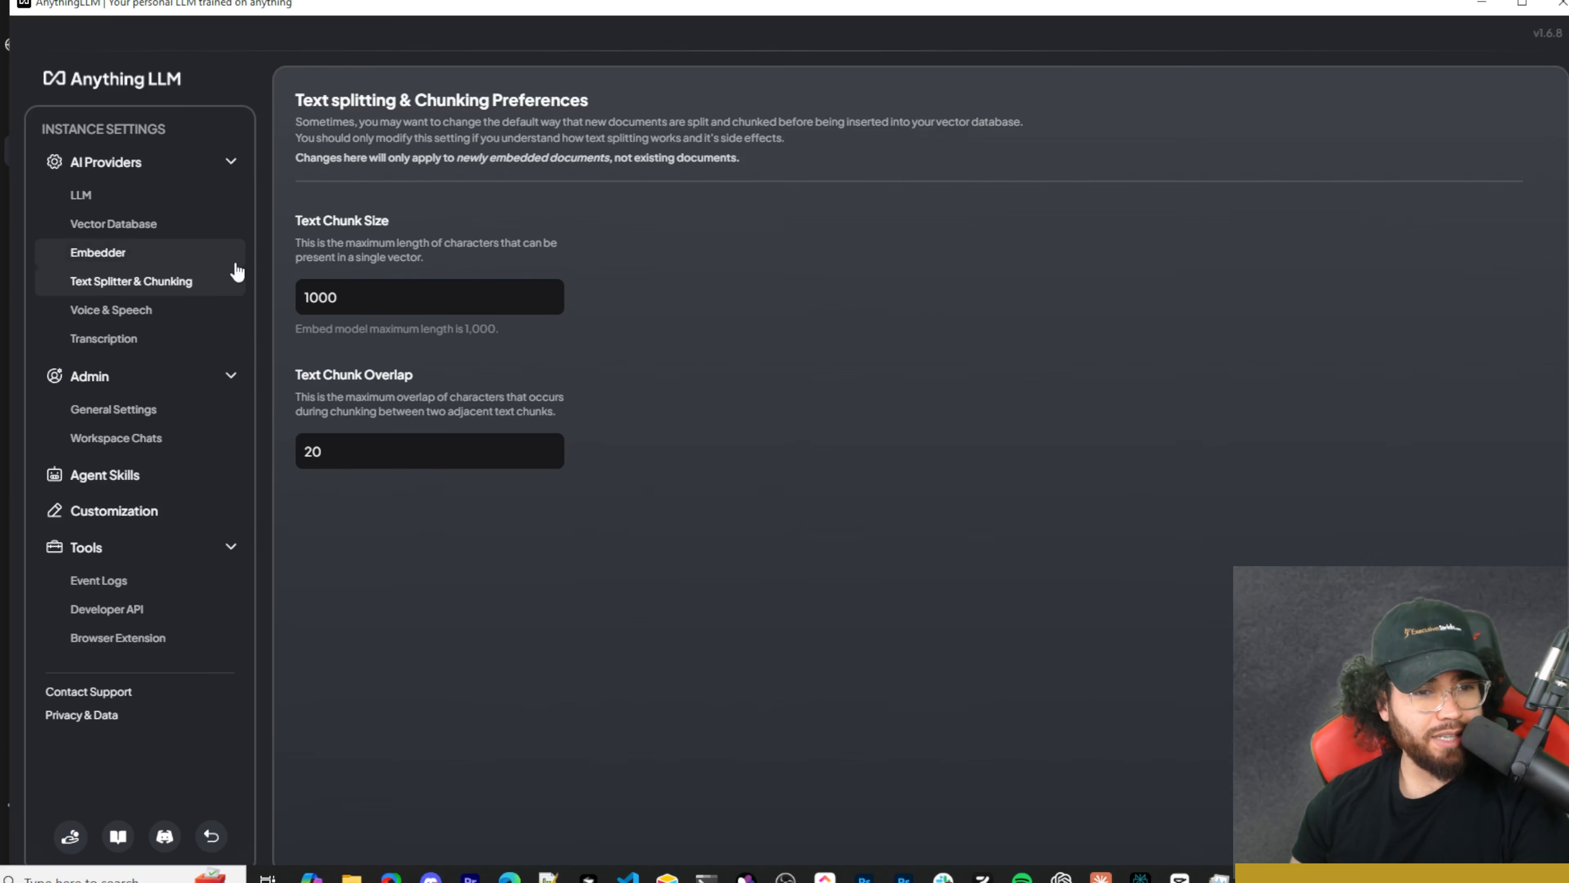
left_click(574, 262)
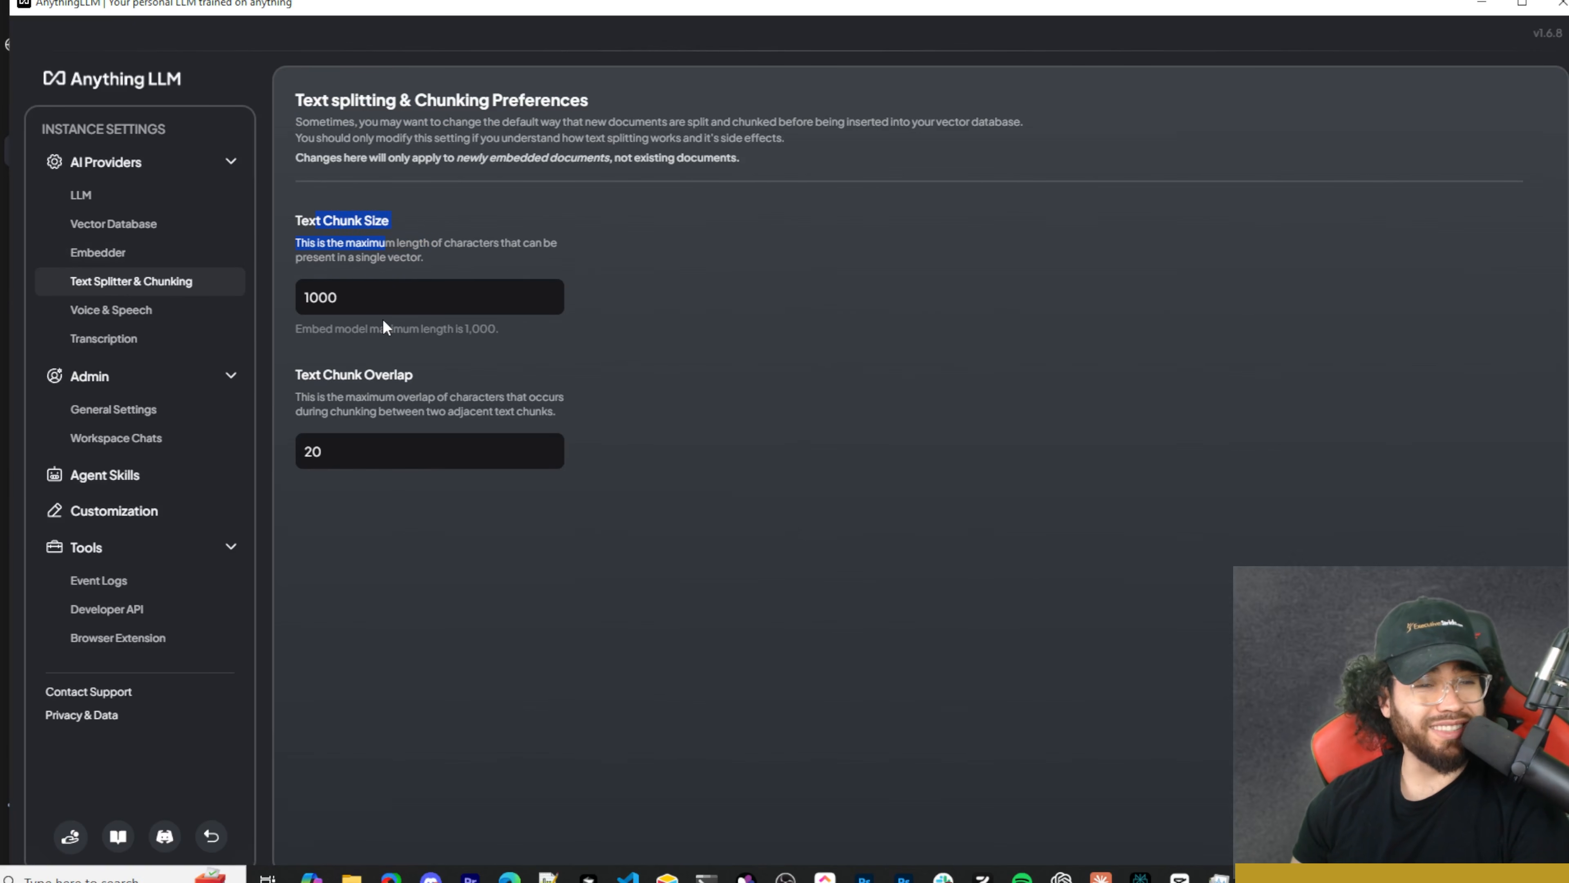
left_click(369, 325)
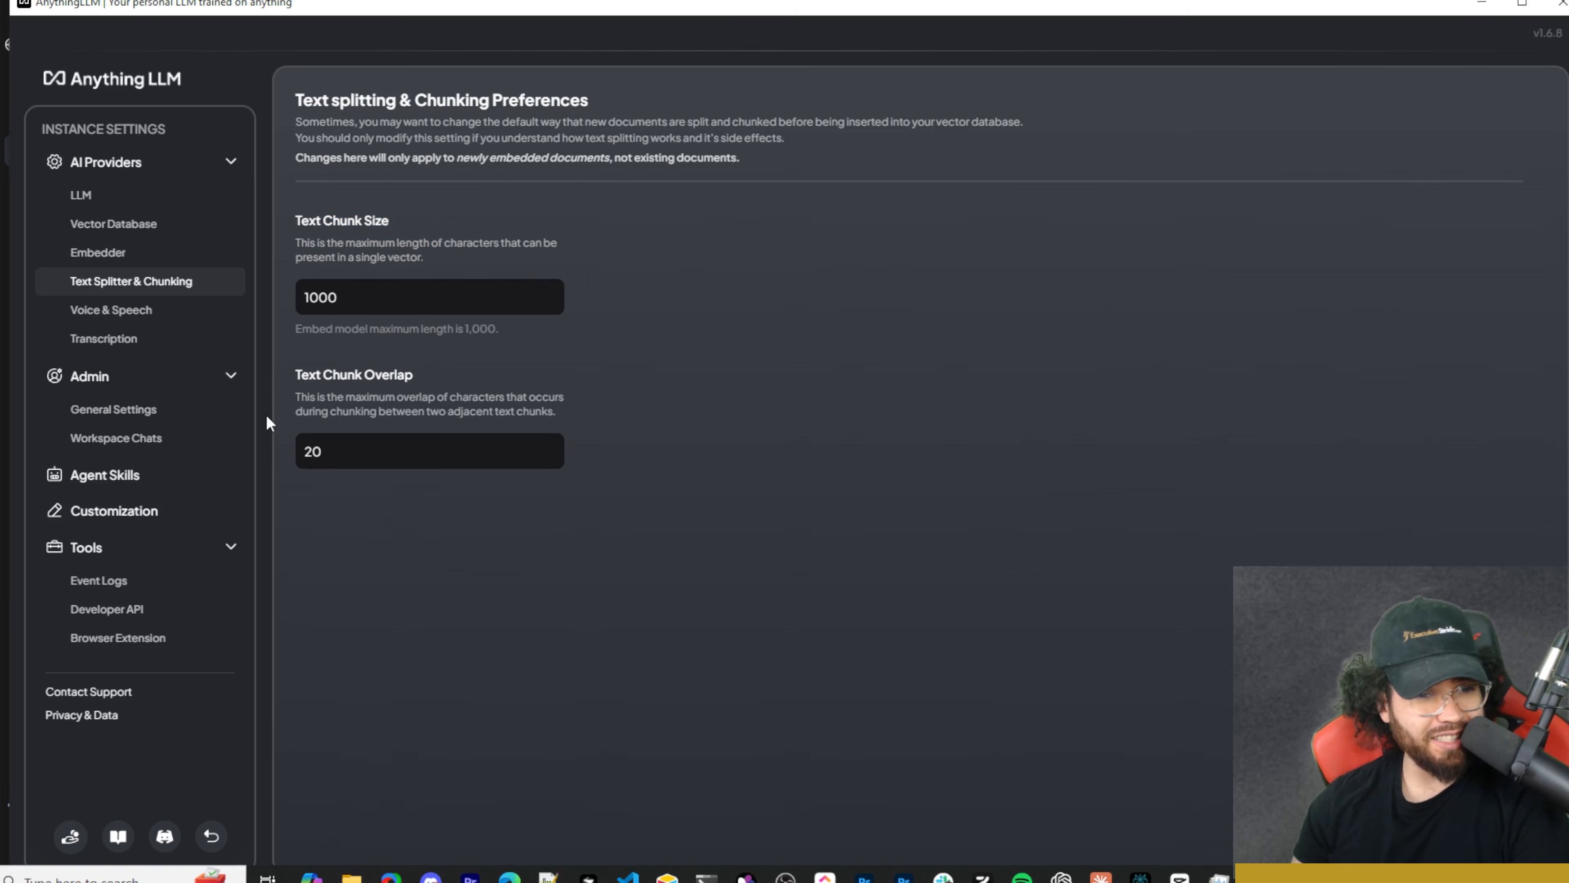
left_click(409, 400)
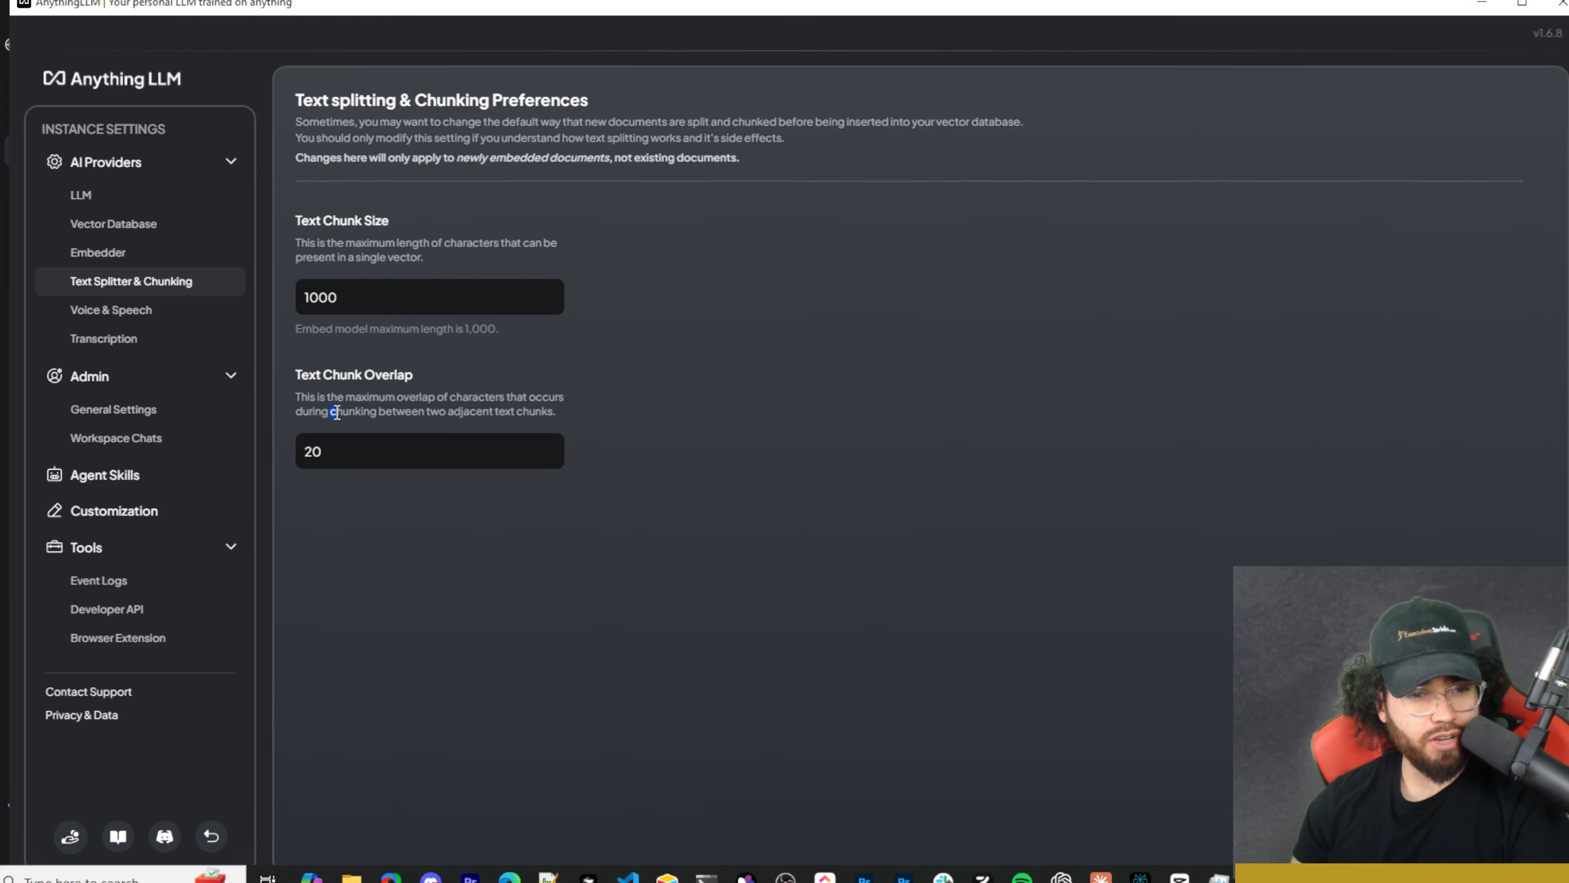
left_click_drag(316, 396, 530, 412)
left_click_drag(293, 241, 428, 264)
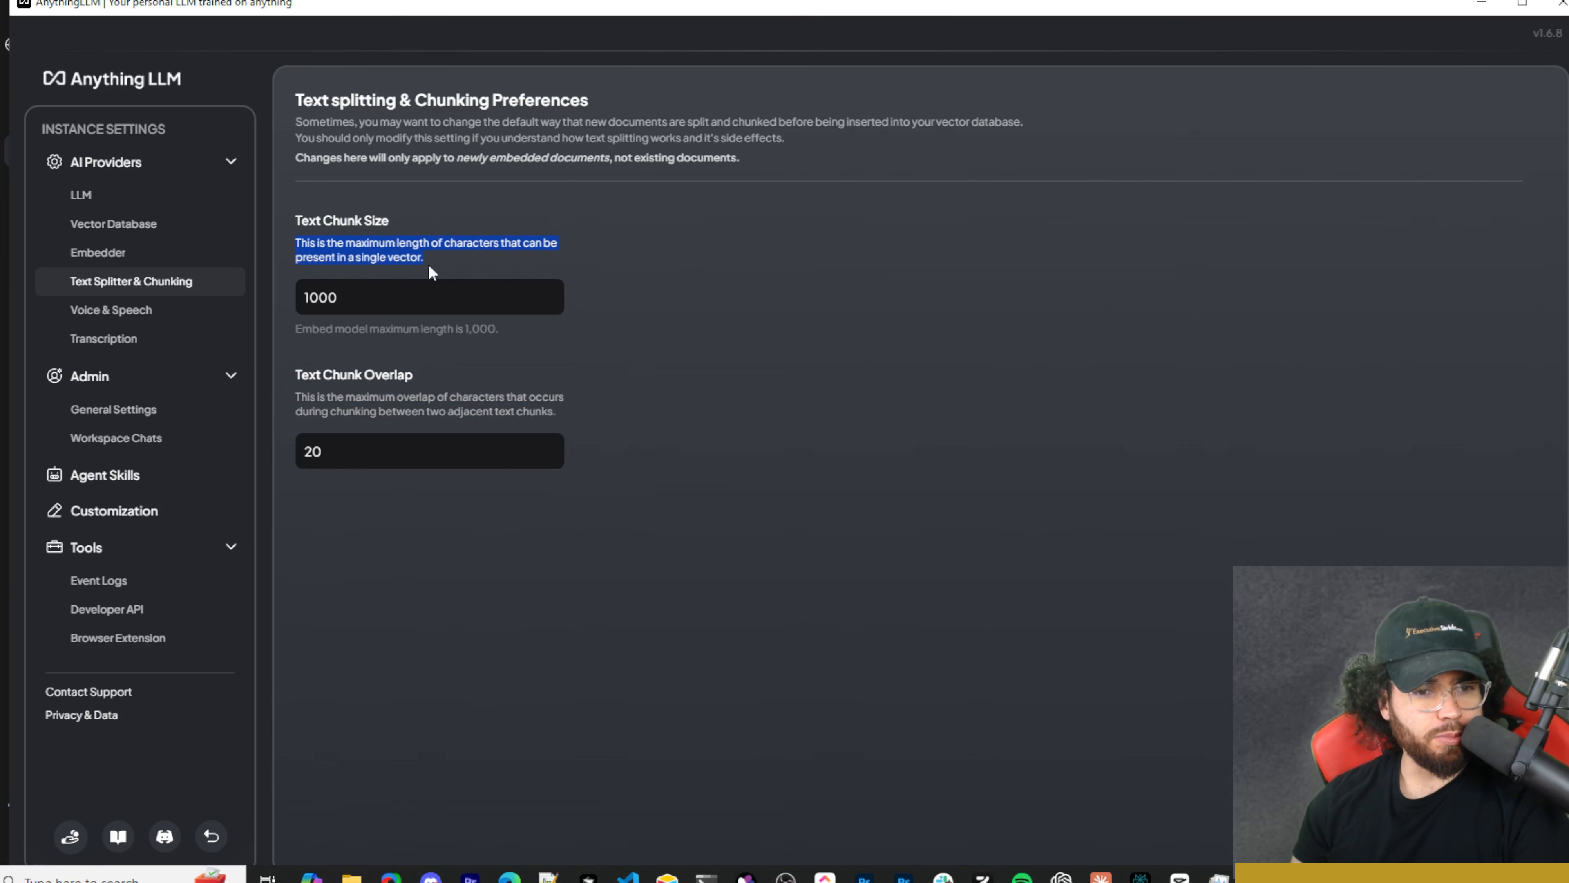
left_click_drag(403, 328, 500, 298)
left_click_drag(393, 137, 564, 157)
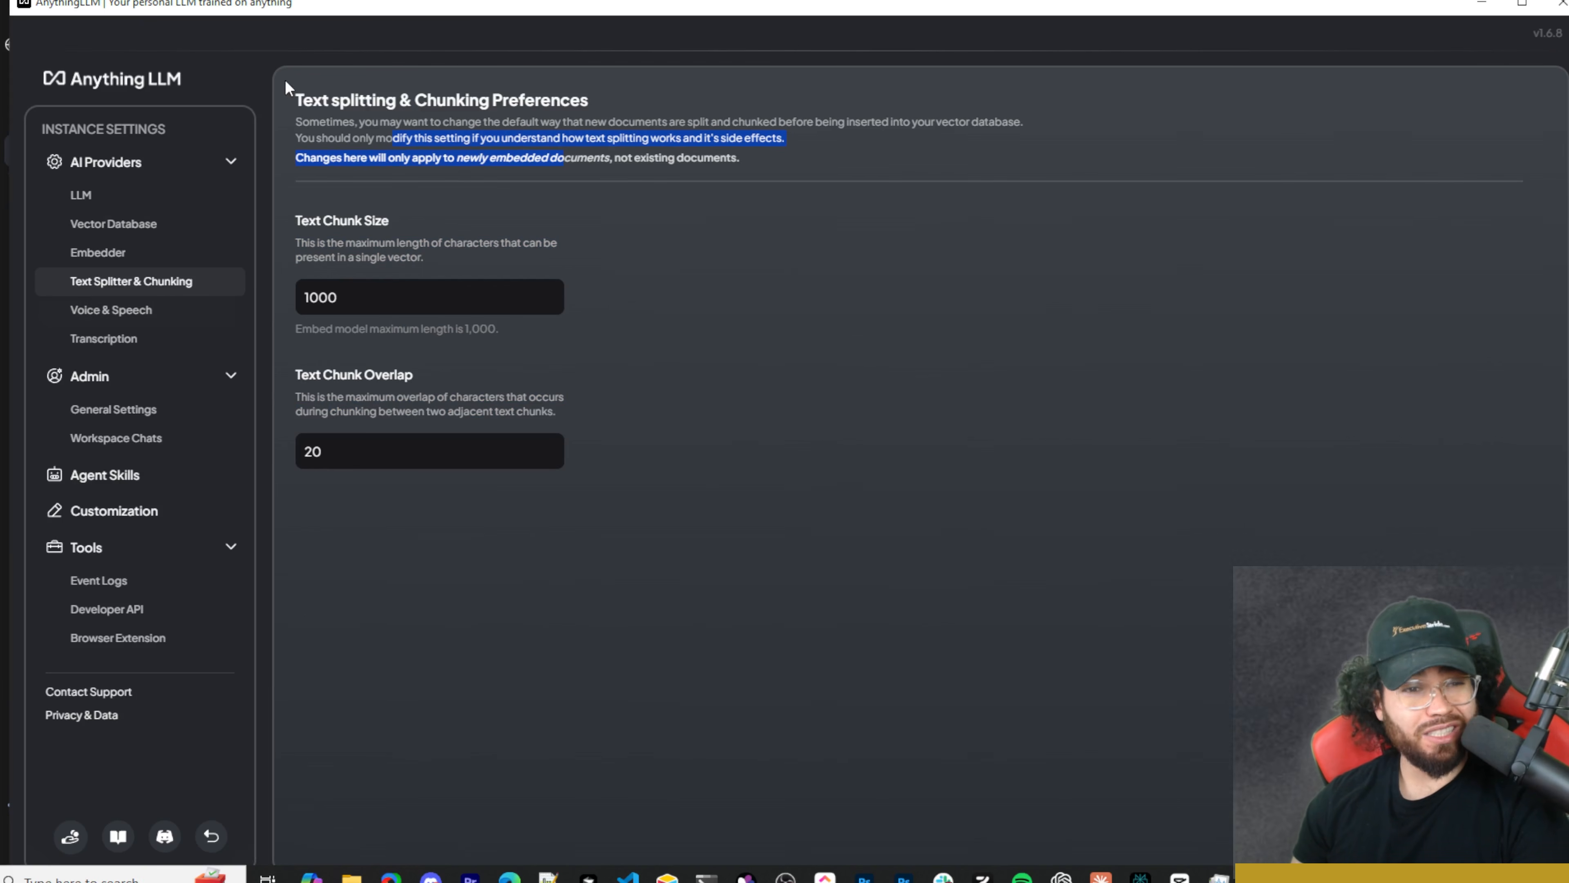
mouse_move(283, 13)
left_mouse_down()
mouse_move(288, 65)
mouse_move(490, 327)
mouse_move(455, 427)
mouse_move(281, 7)
left_mouse_up()
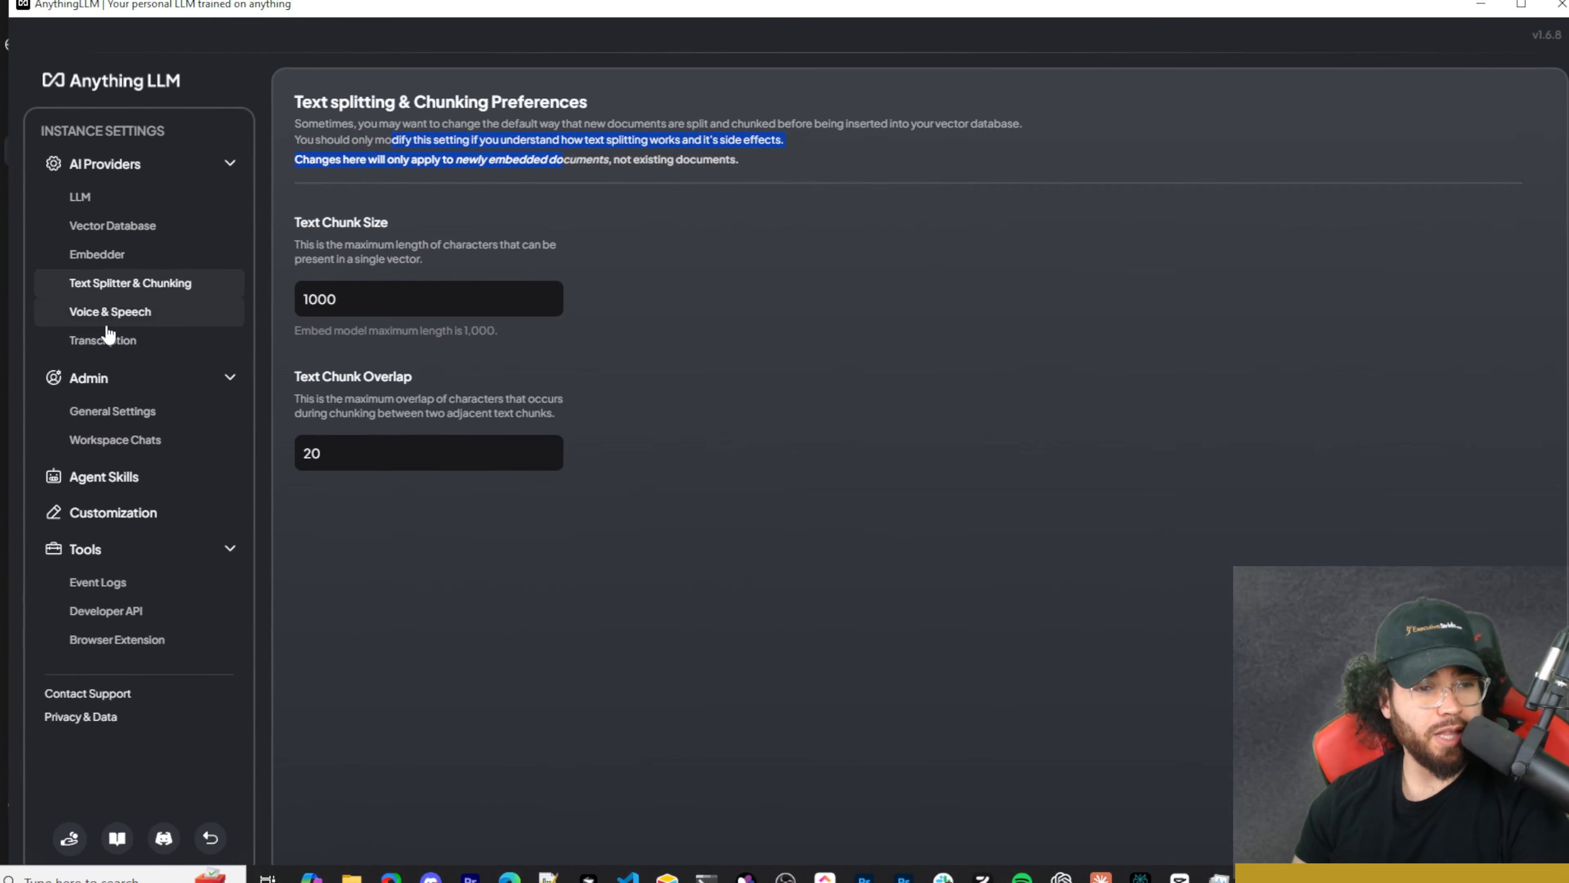
Open the voice and speech preferences and view the speech-to-text providers, closing the list without choosing one
left_click(108, 322)
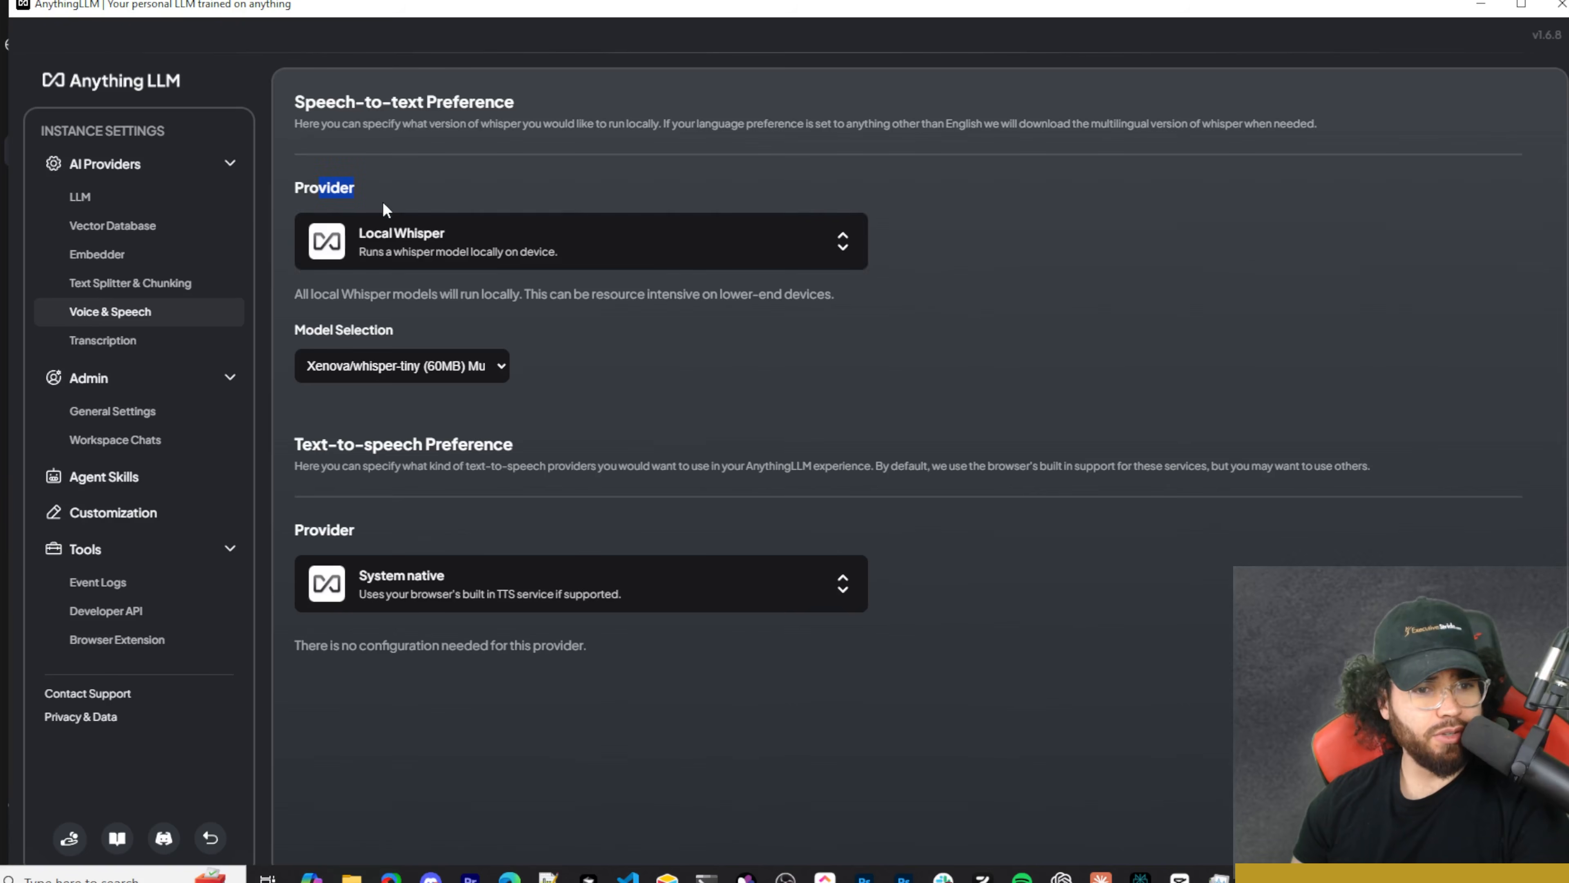
left_click(435, 253)
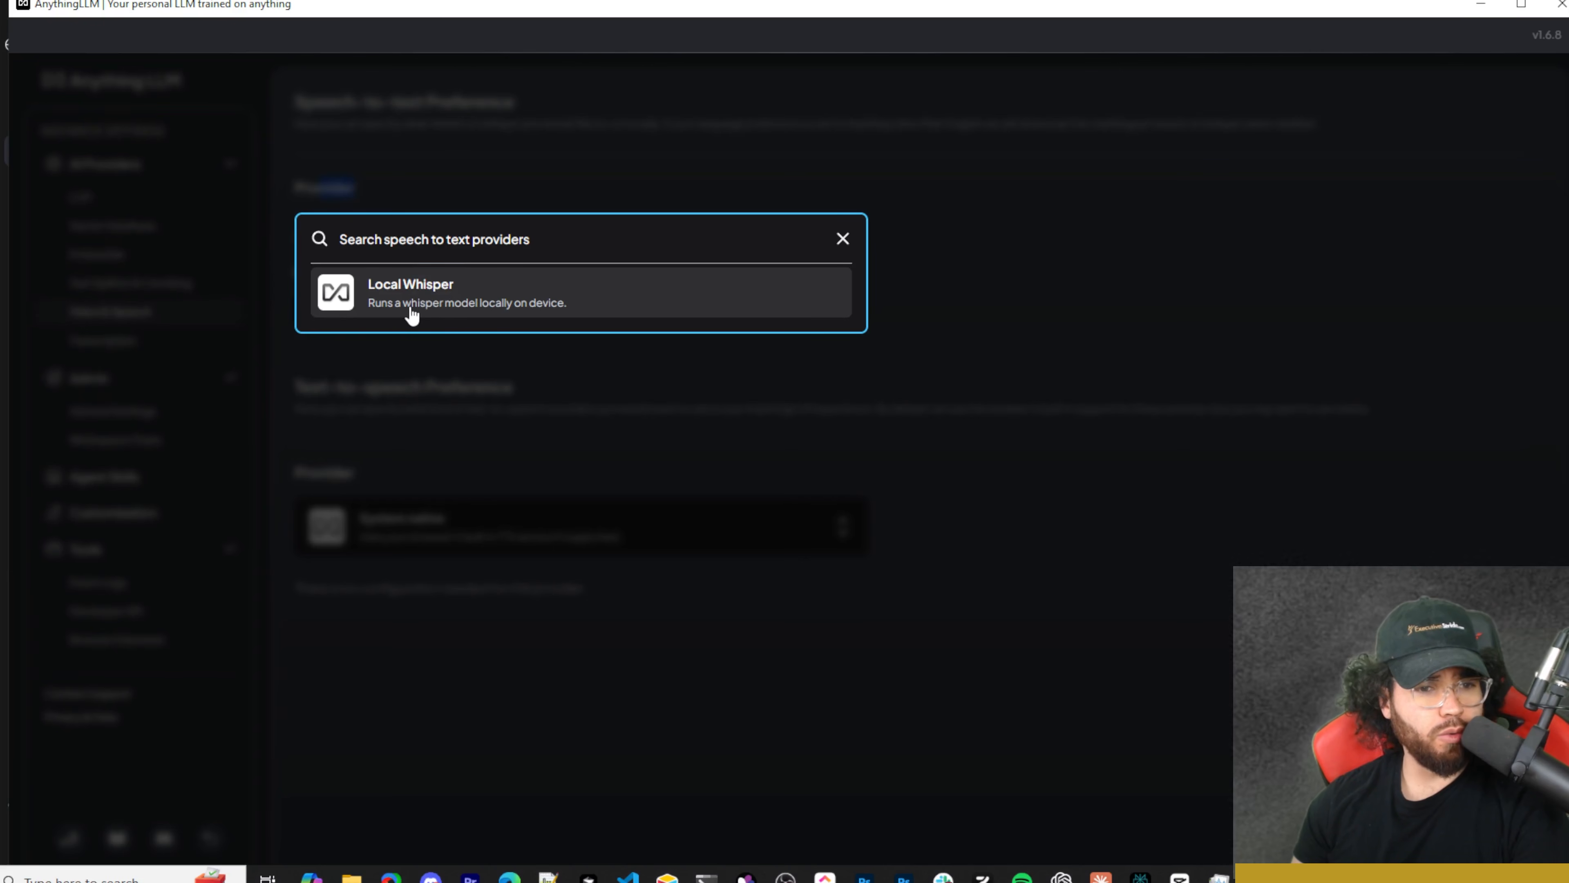
left_click(984, 320)
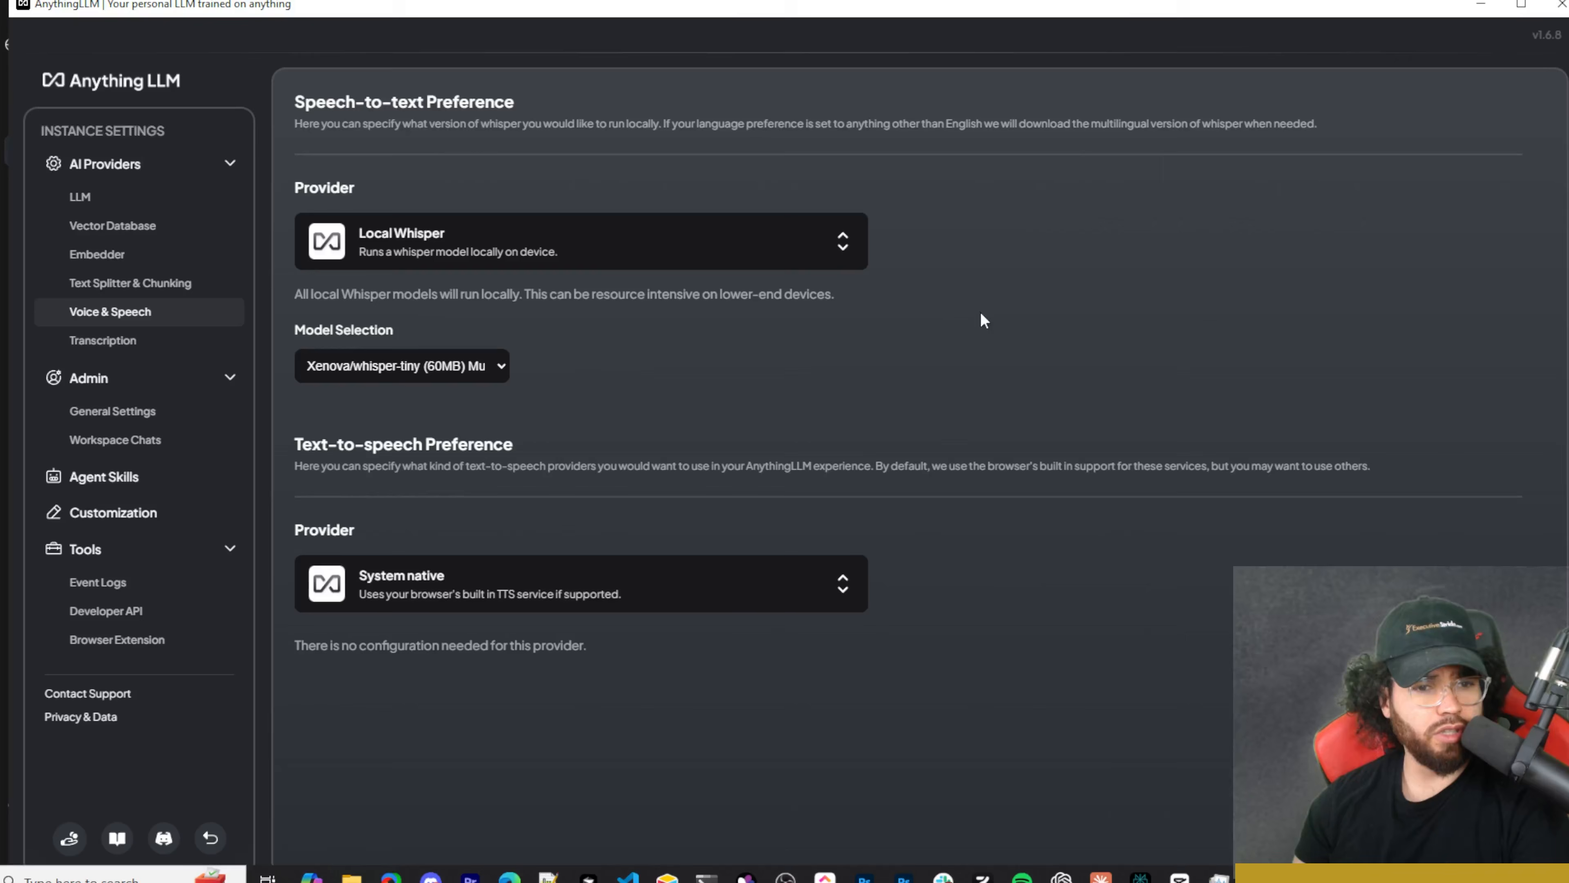
View the local Whisper model options and browse the text-to-speech providers, closing both lists without choosing anything
left_click(391, 370)
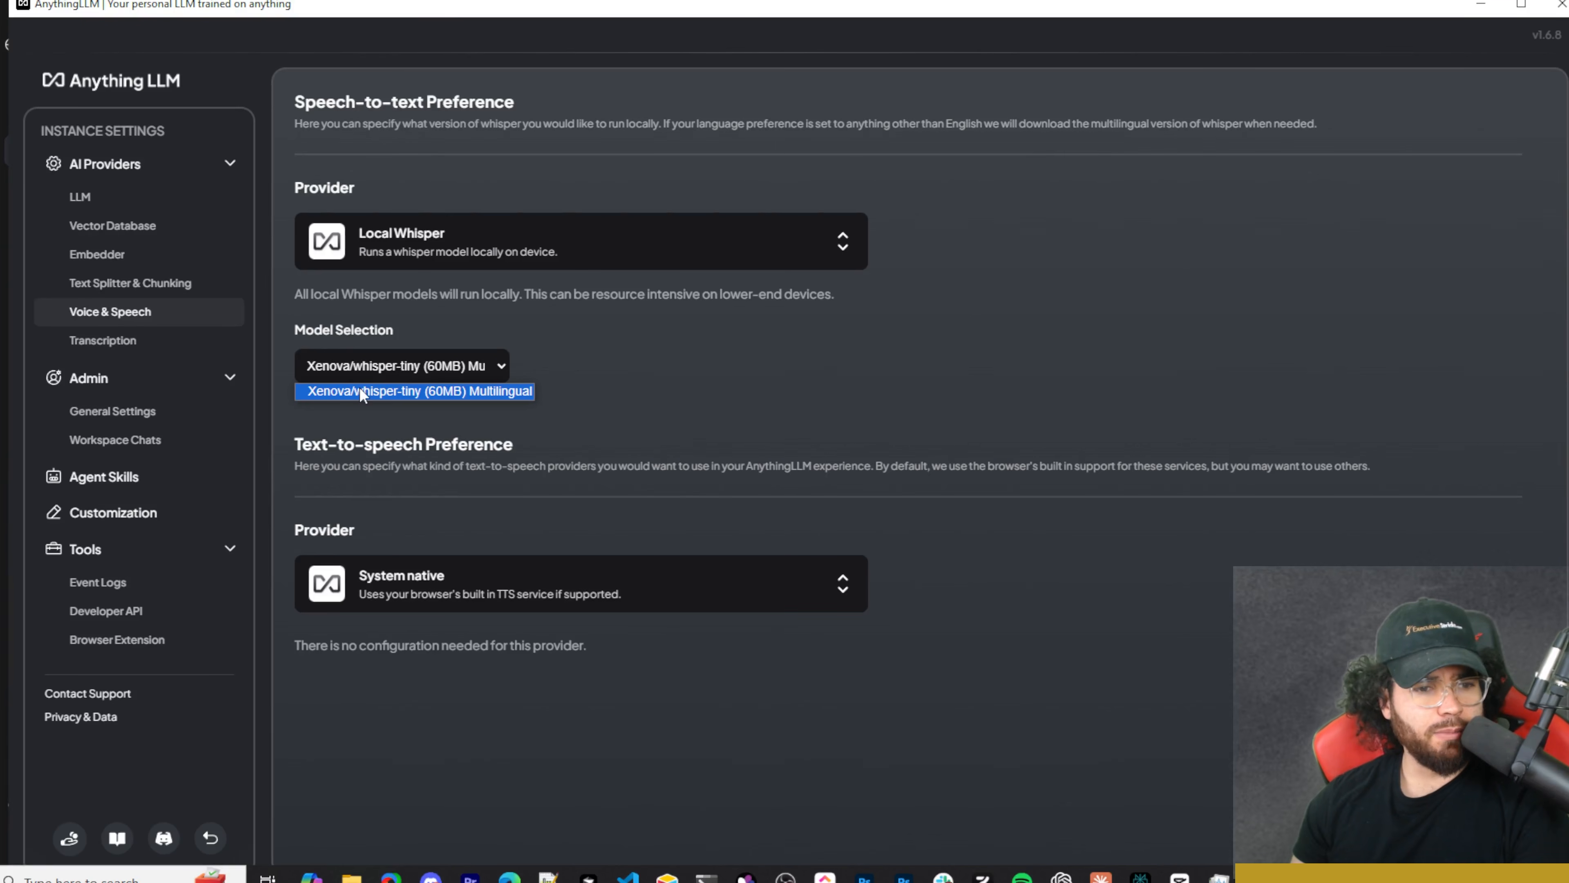
left_click(620, 399)
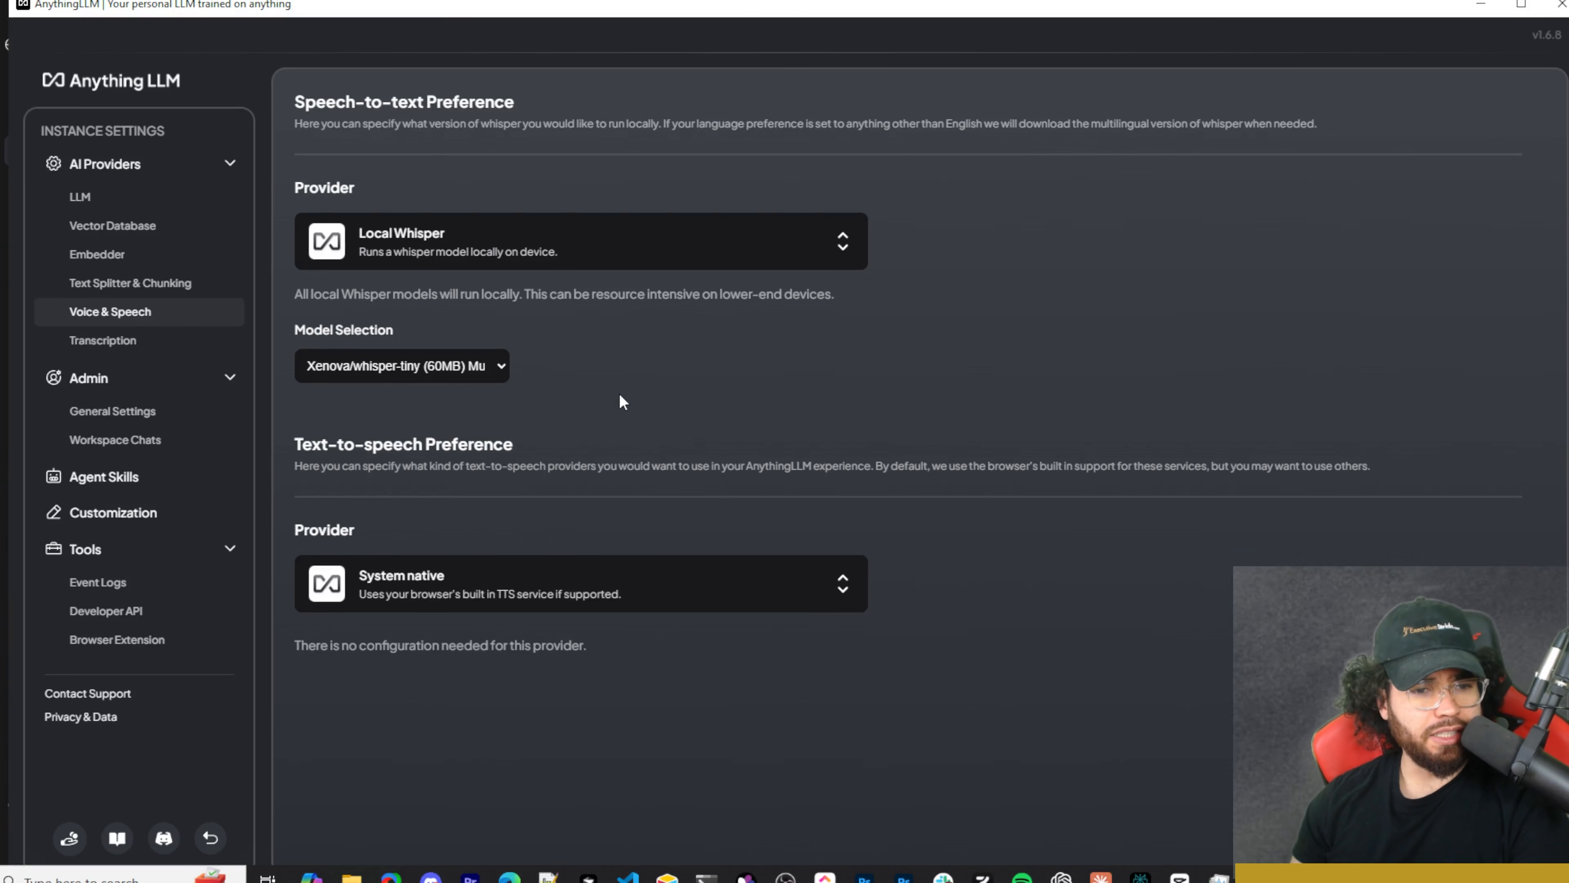
left_click(441, 574)
left_click(587, 632)
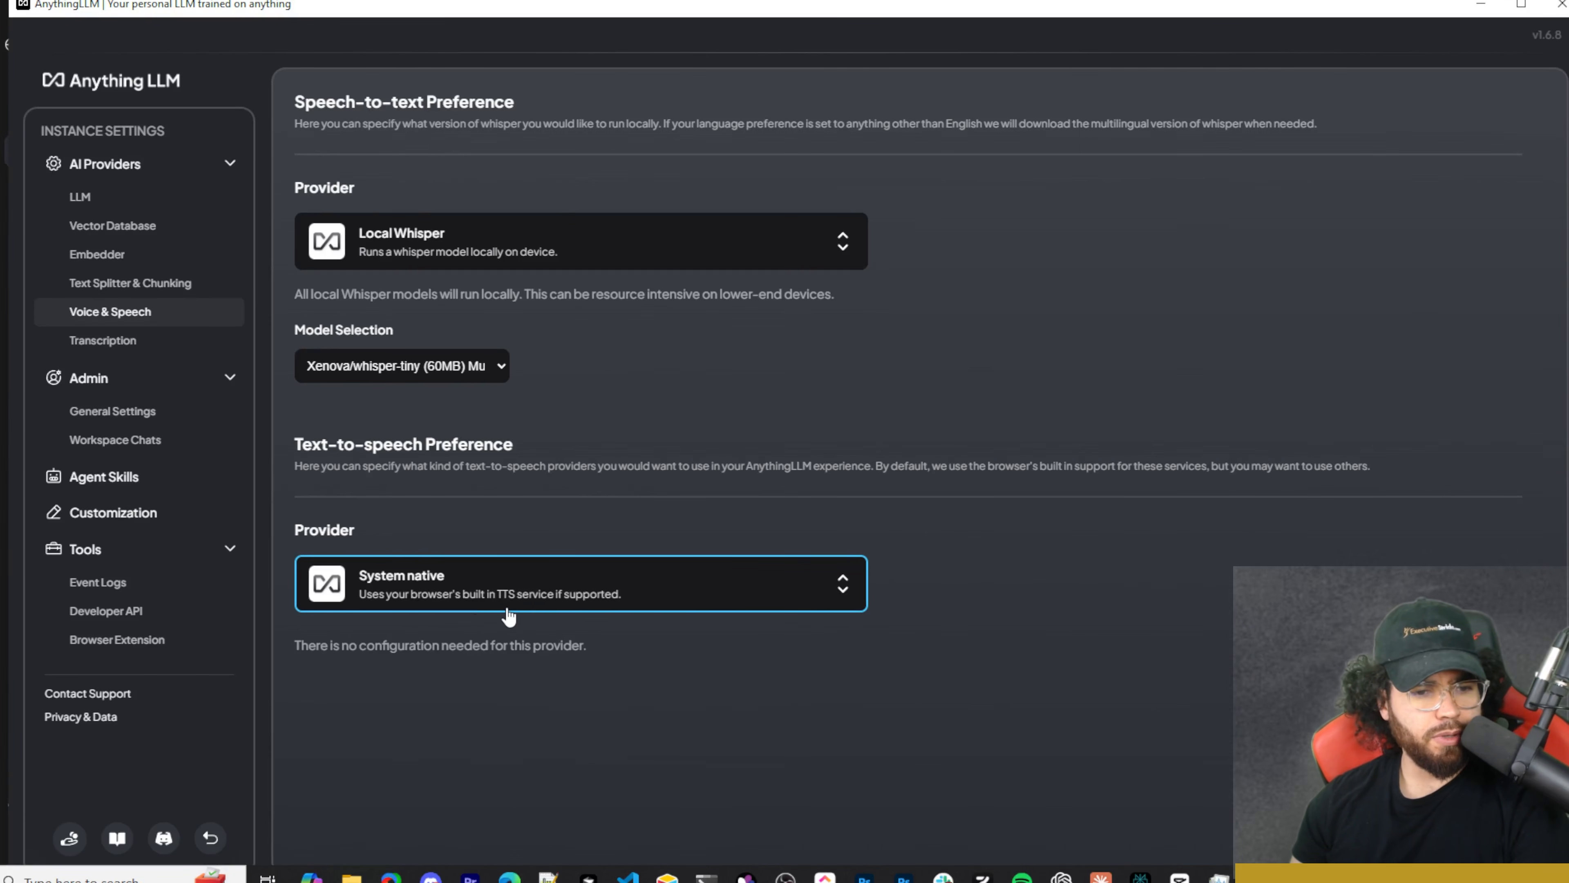
left_click(550, 603)
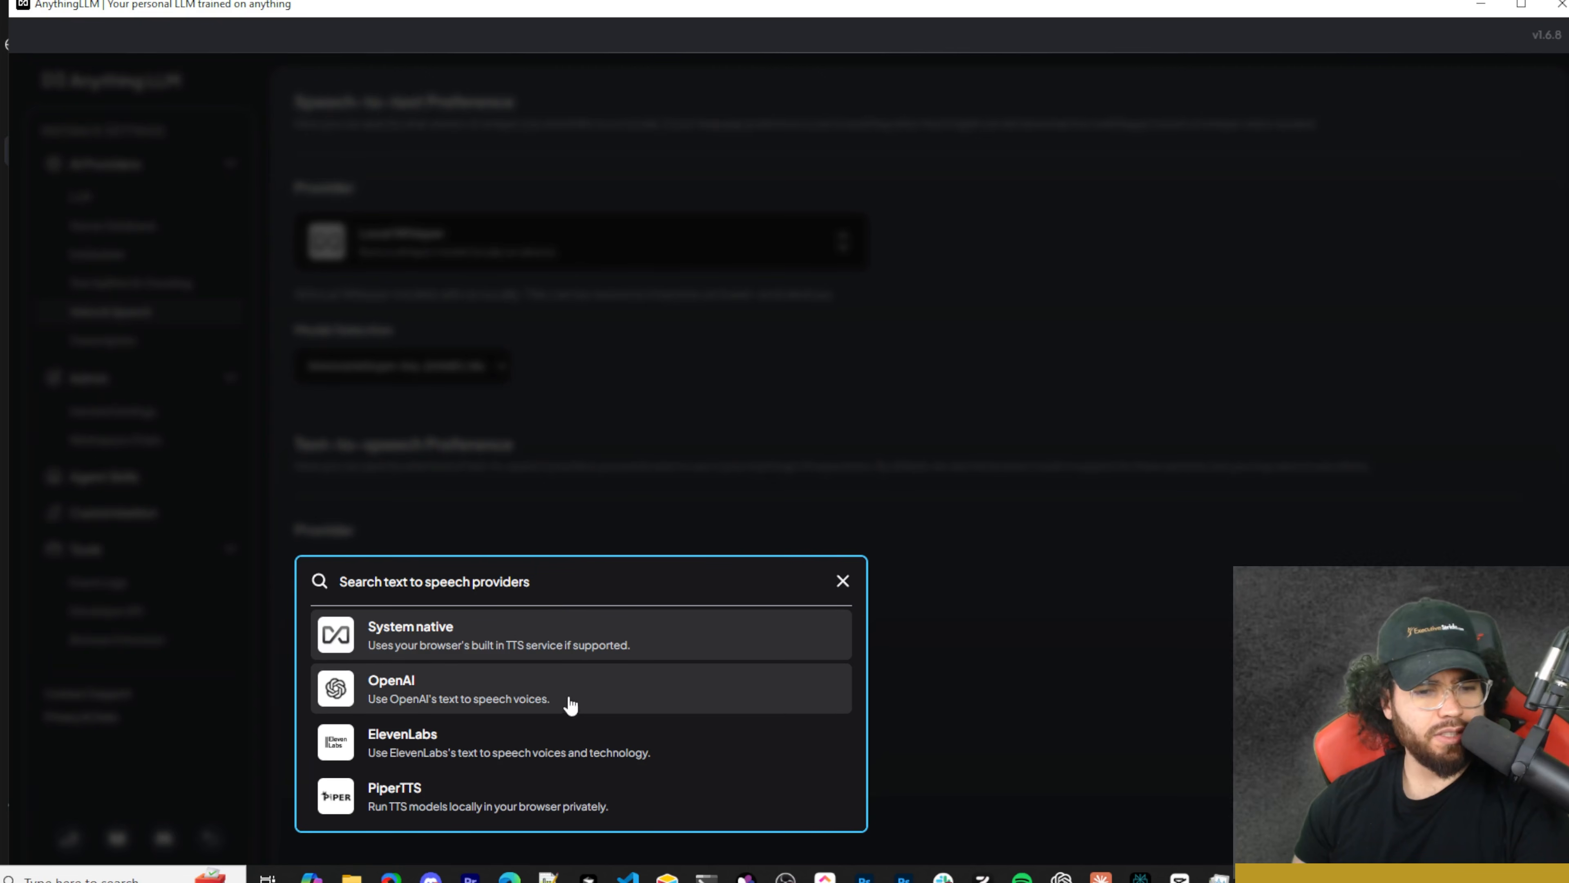
scroll(571, 714, "down", 1)
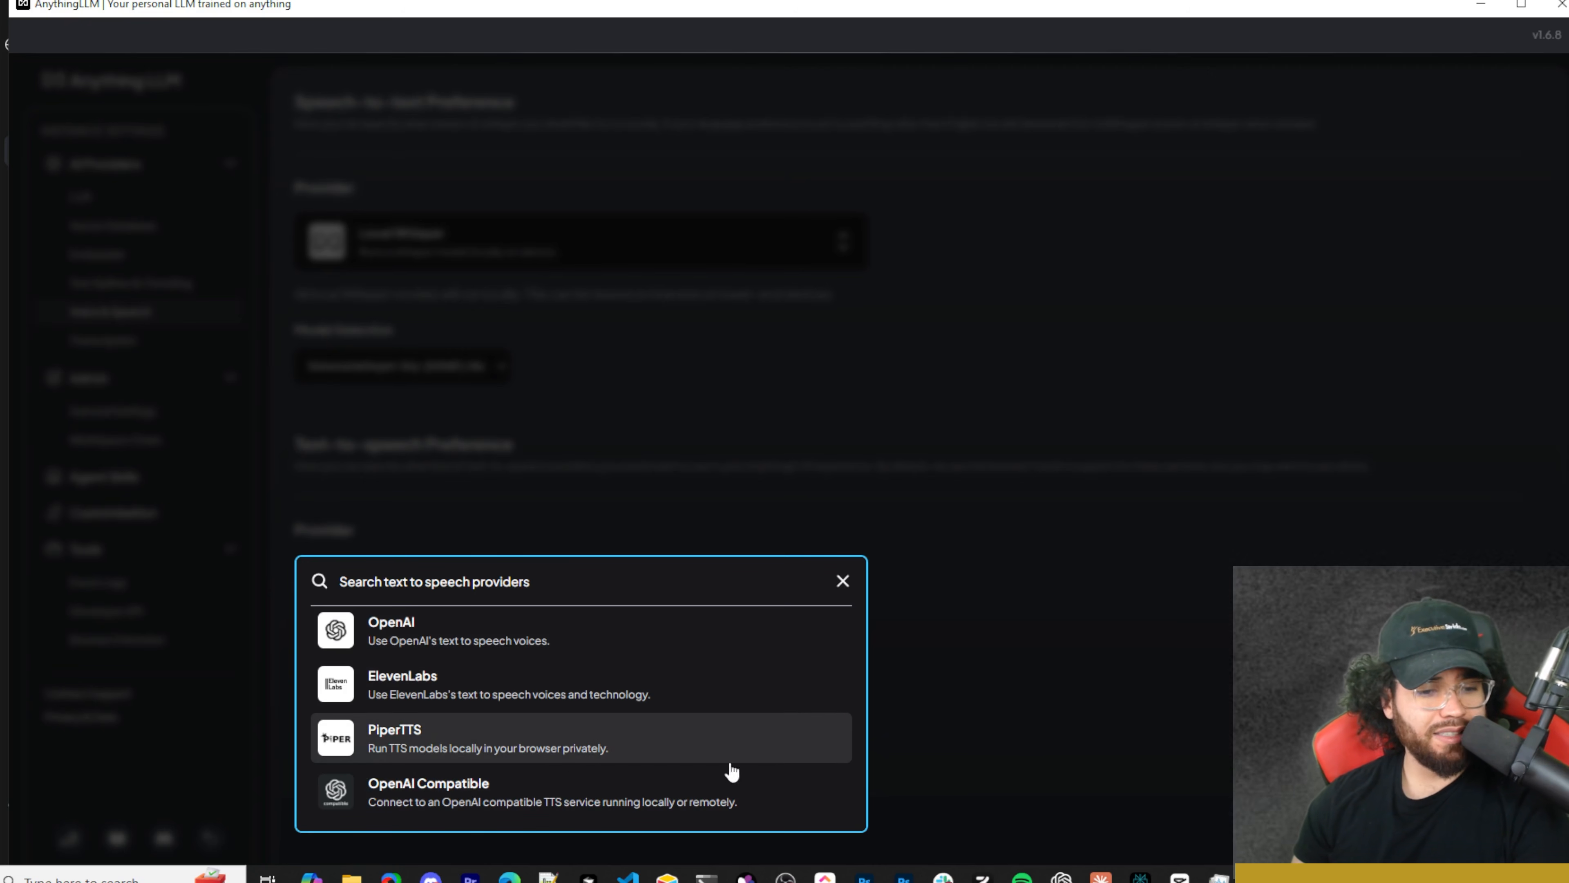
left_click(954, 664)
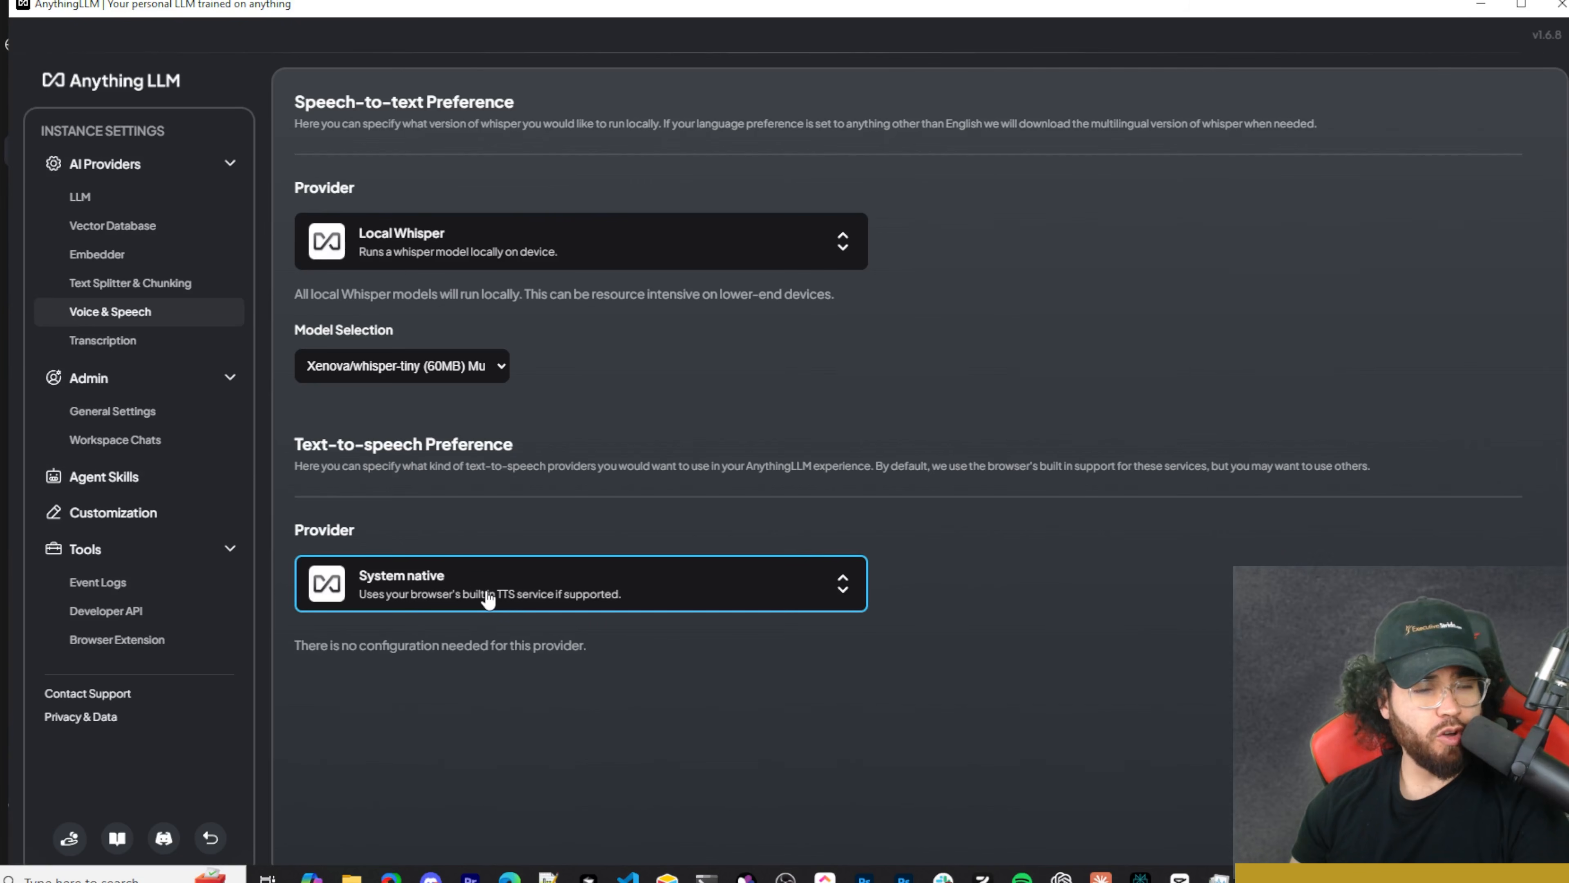
Open the transcription model preferences and view the audio transcription providers, closing the list without choosing one
left_click(98, 346)
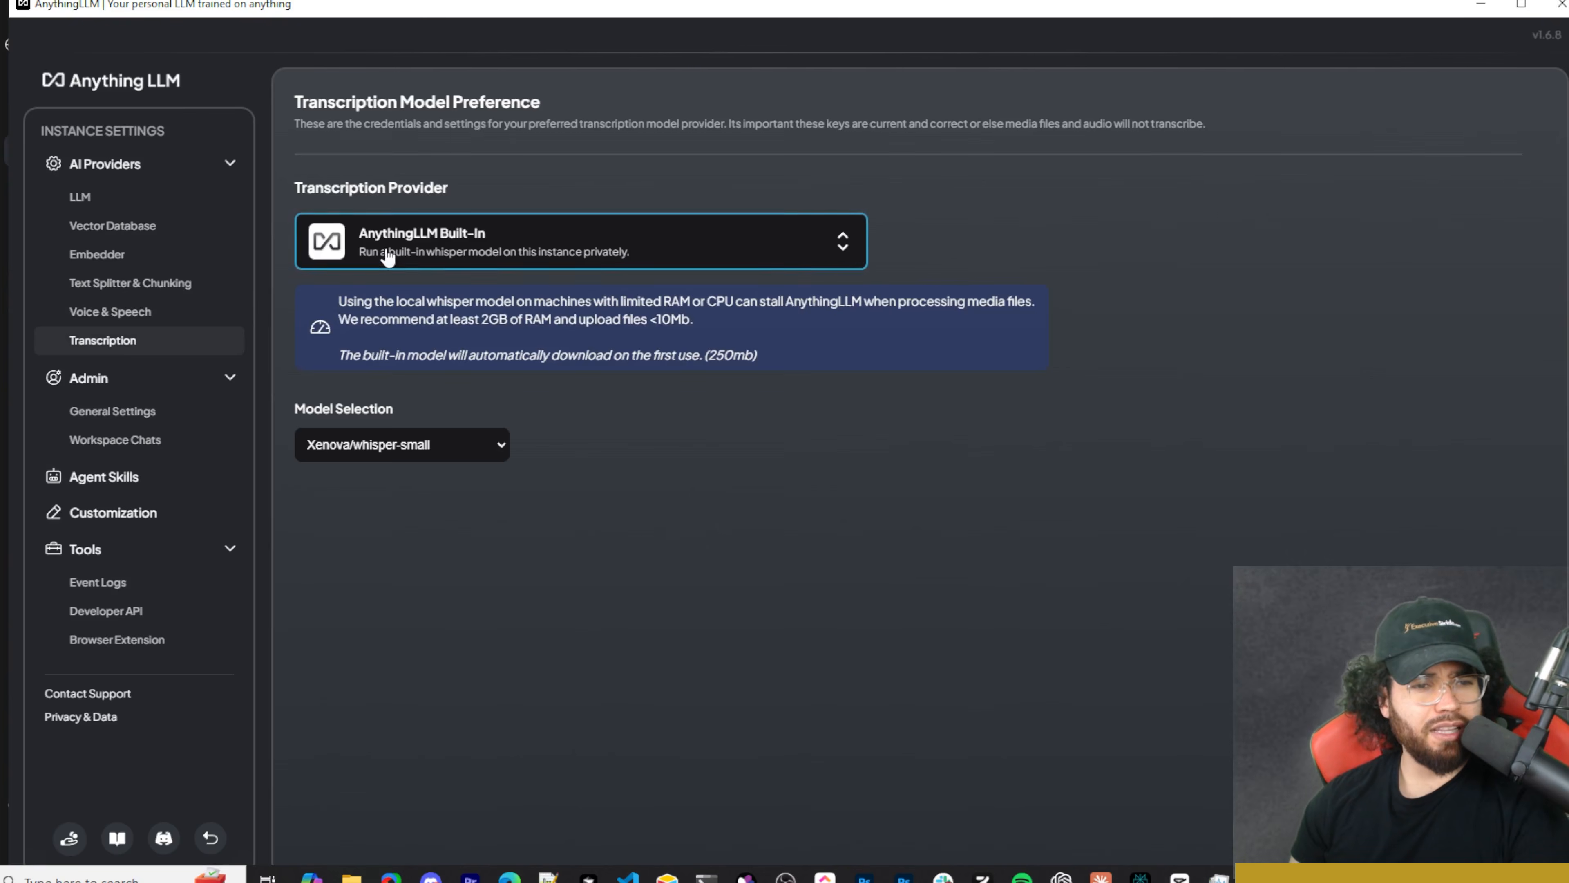
left_click(476, 297)
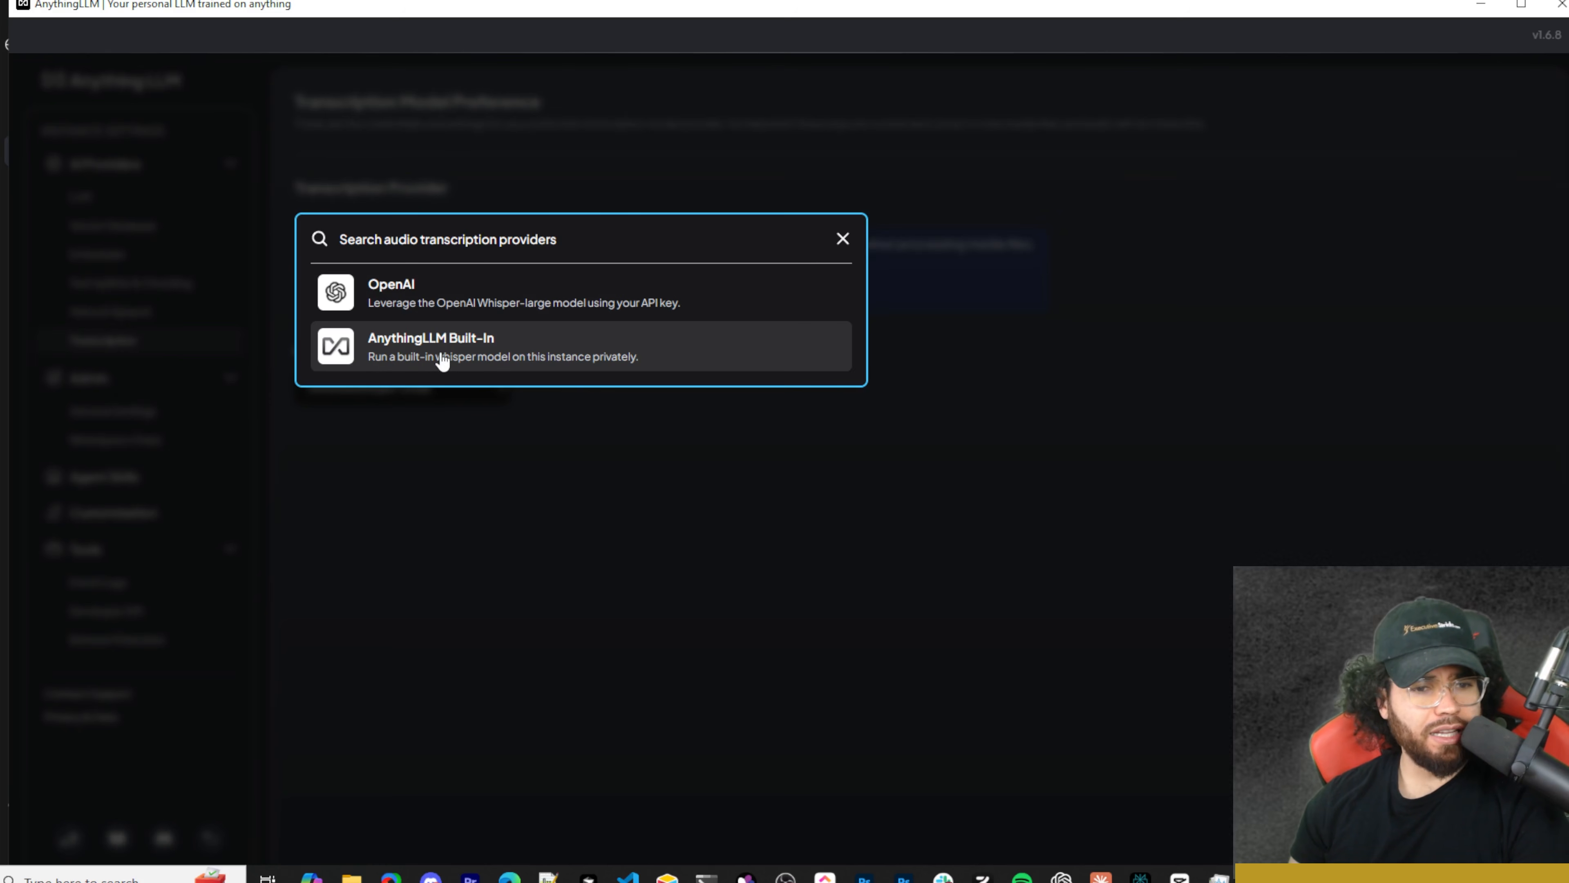
left_click(840, 443)
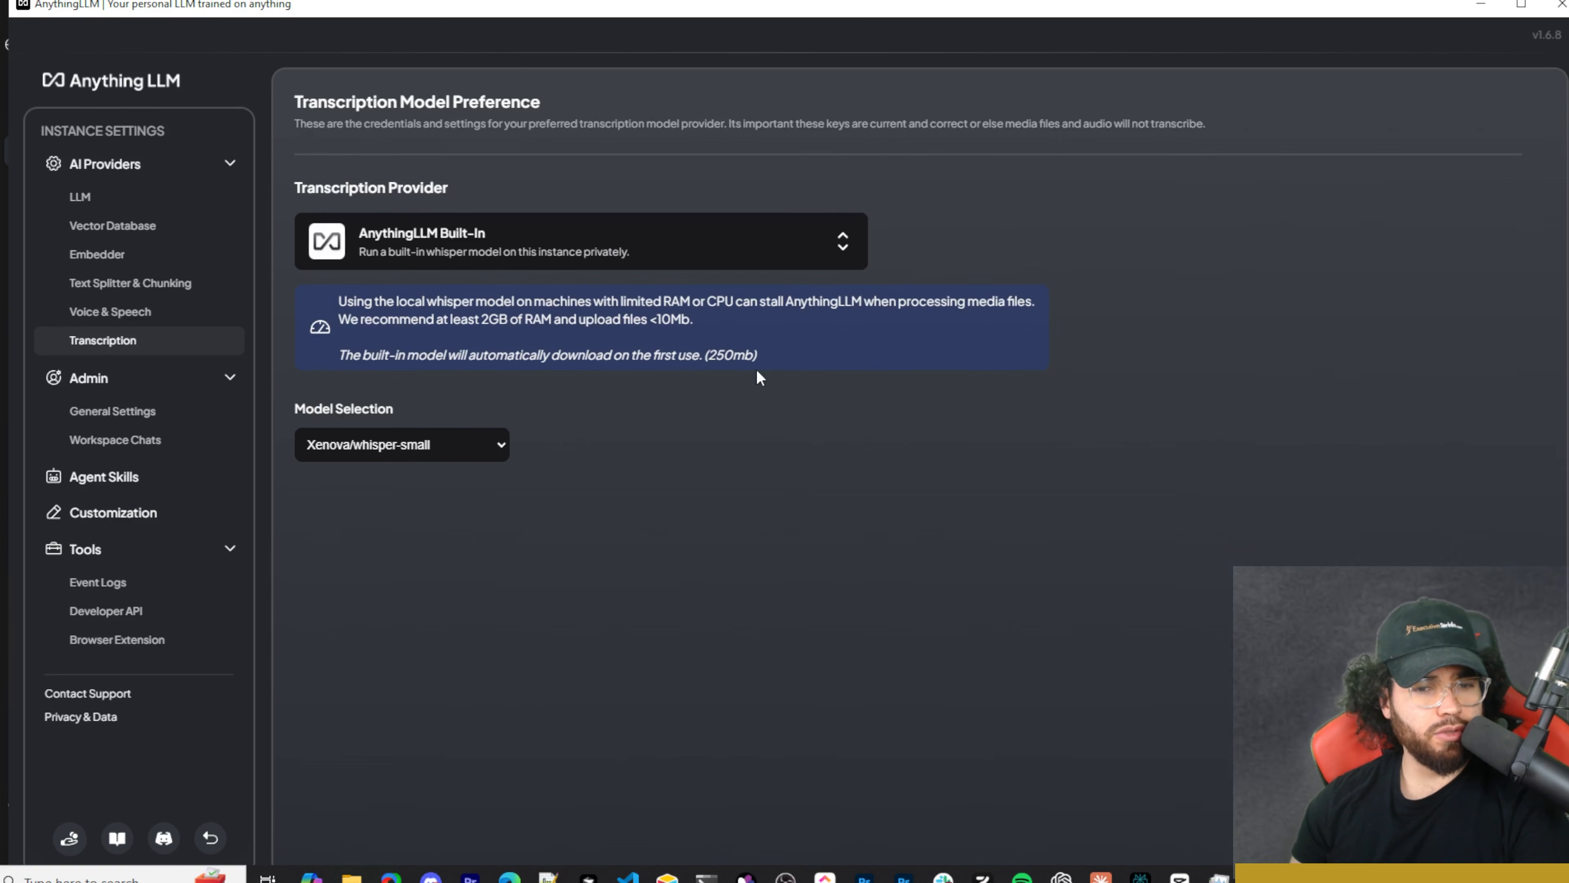
View the general application preferences, and in the workspace chats check the available export formats without exporting
left_click(106, 412)
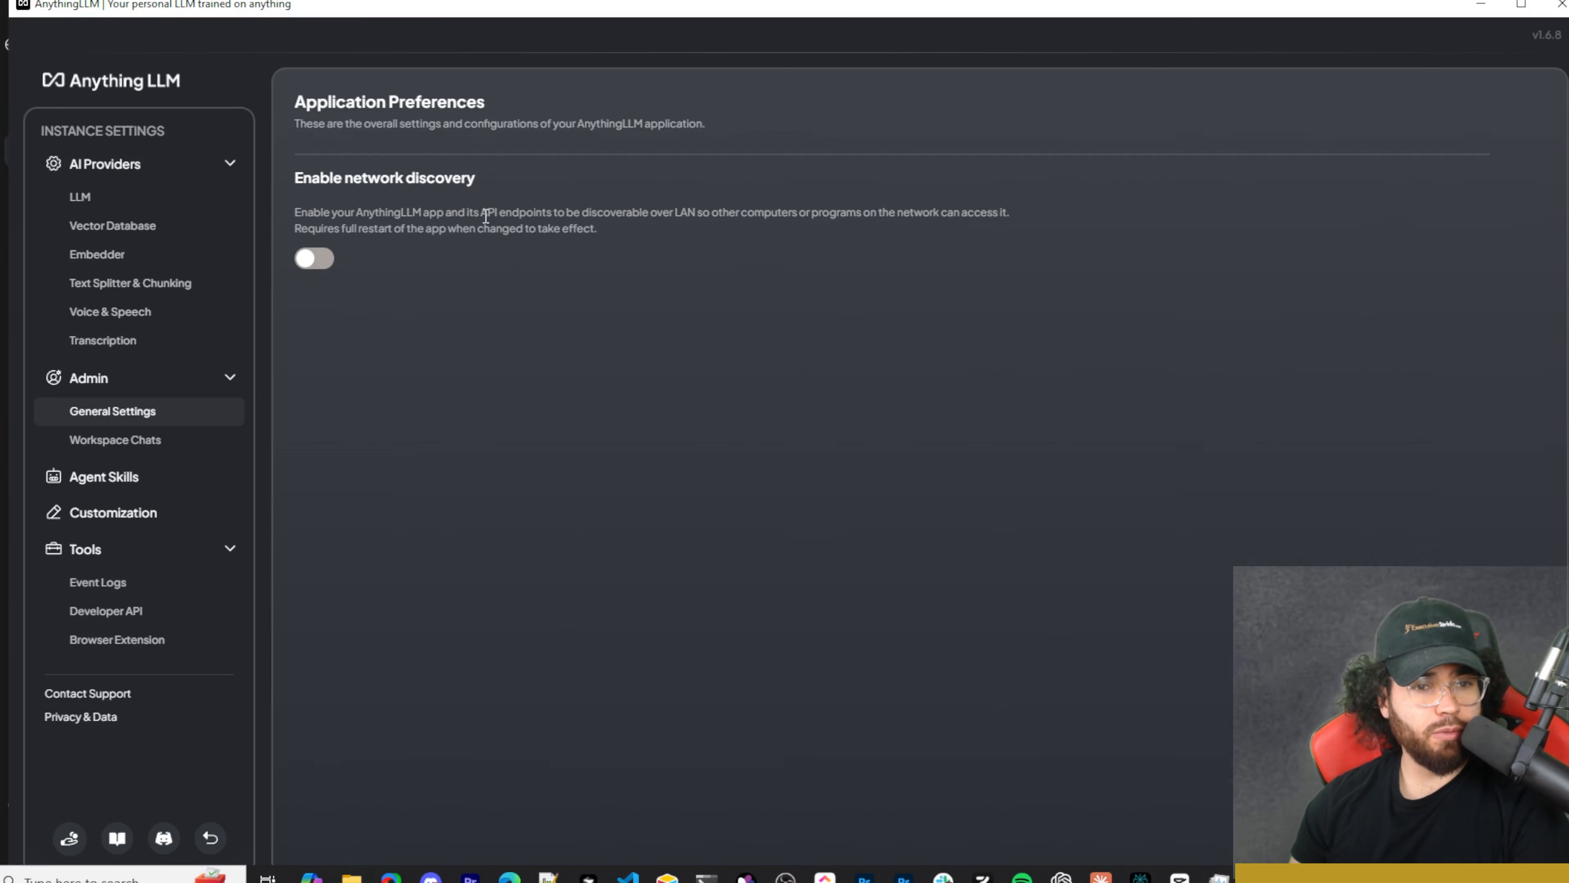
left_click(146, 443)
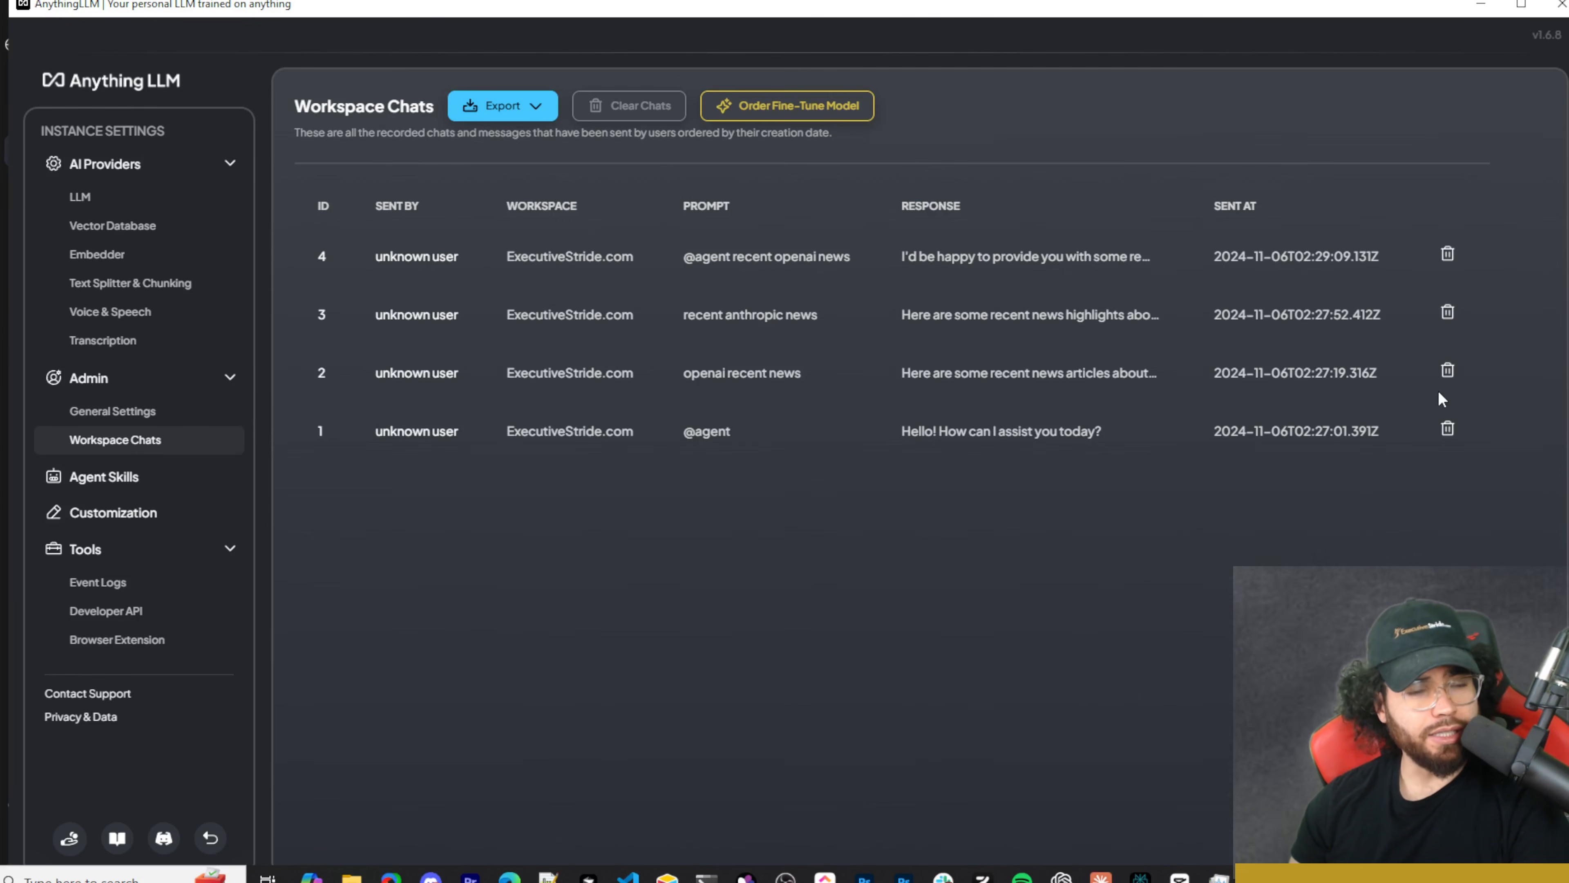
left_click(776, 111)
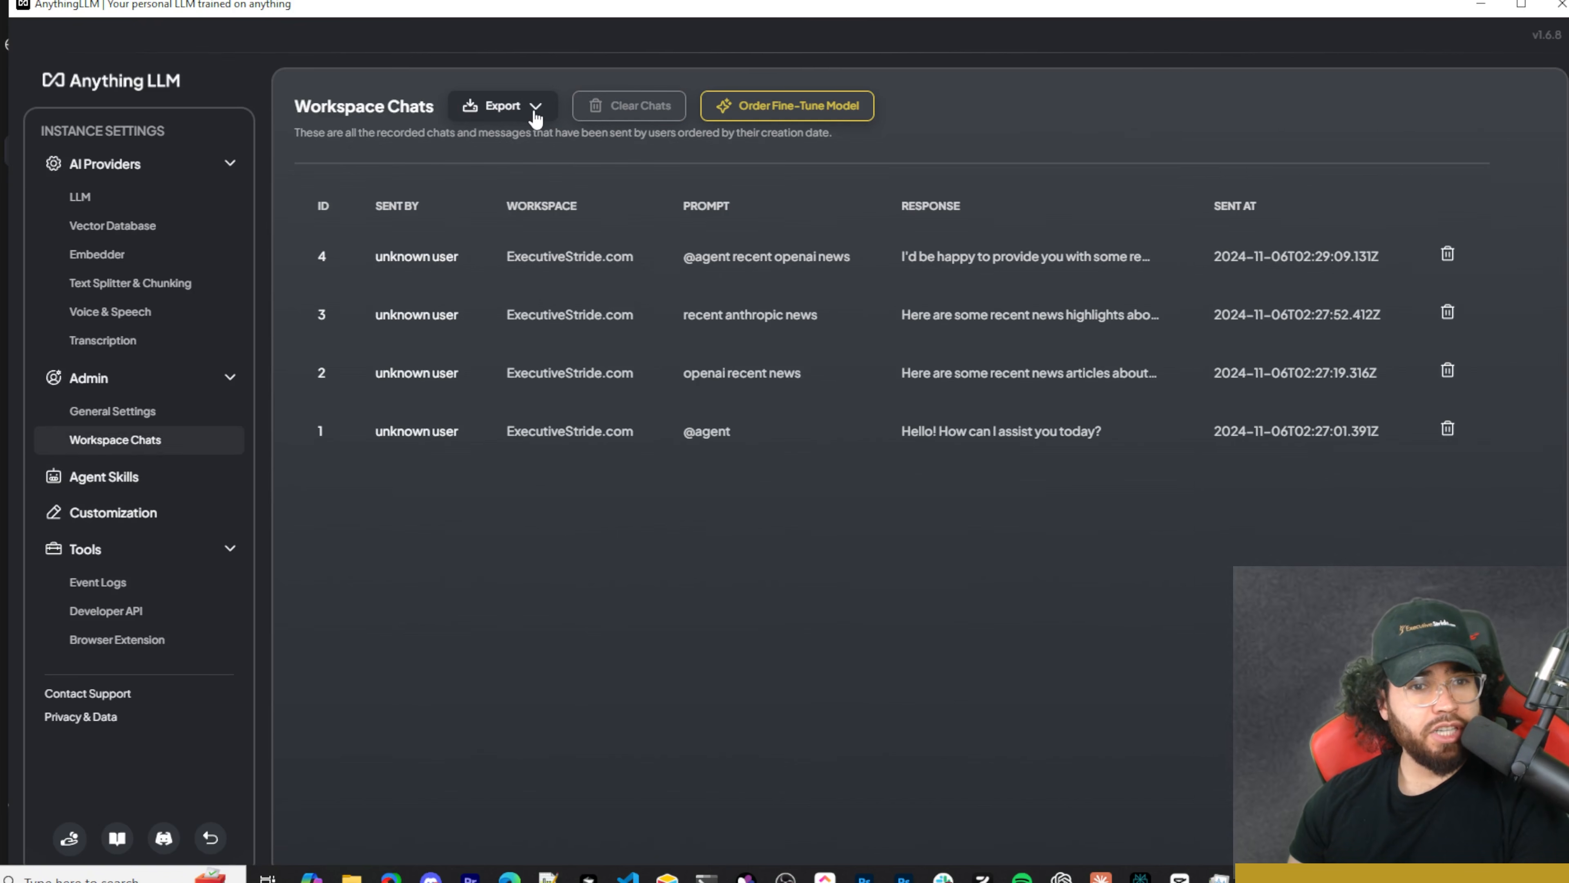
left_click(536, 117)
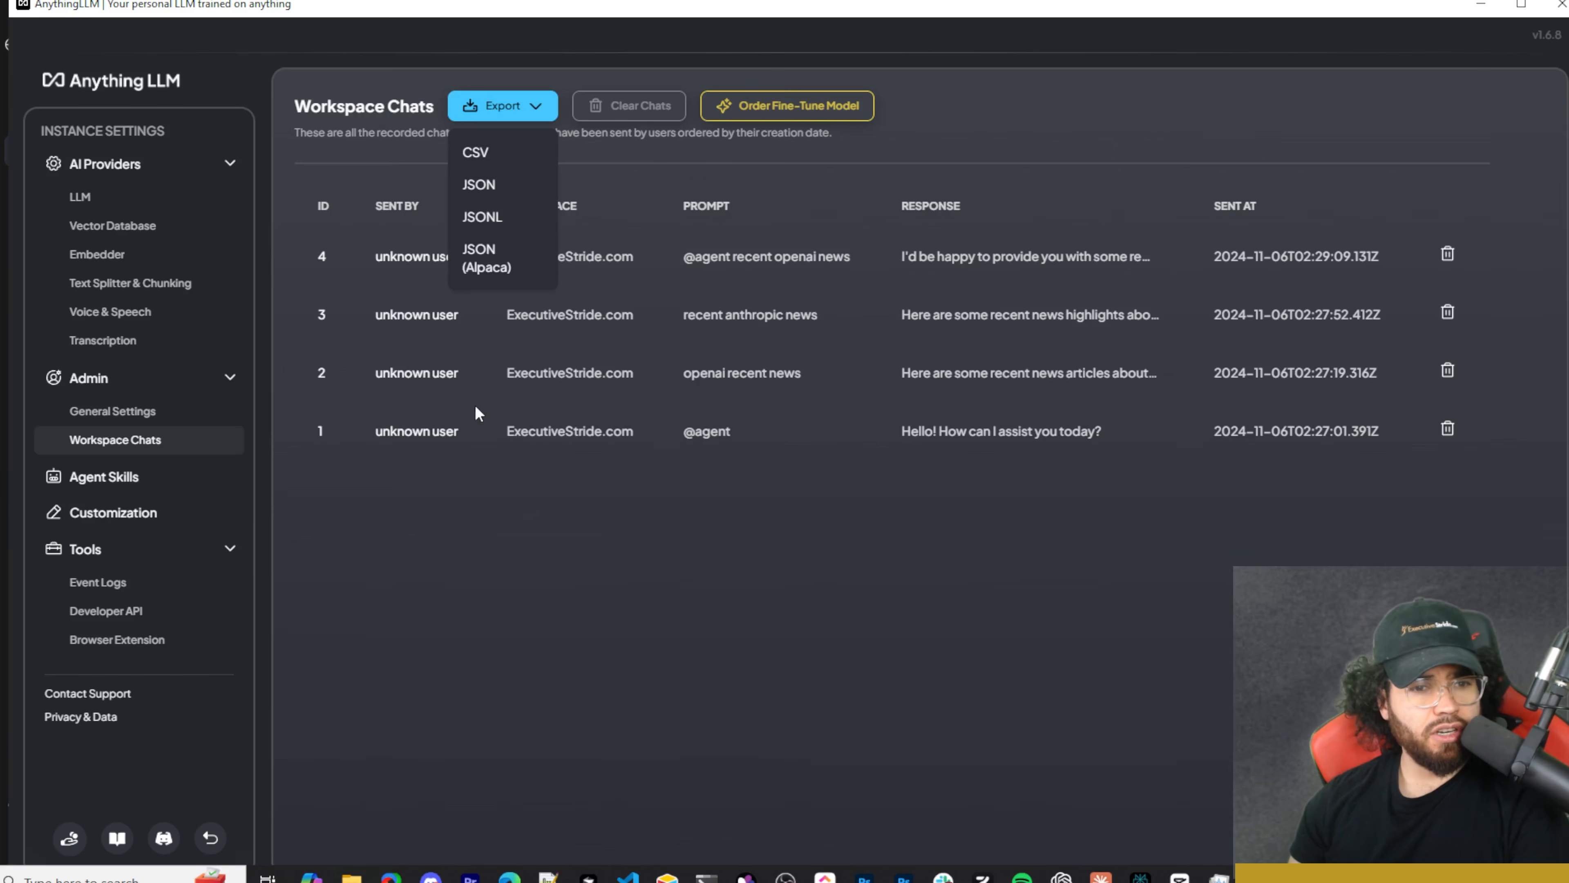
left_click(500, 413)
Open the agent skills and view the descriptions from RAG & long-term memory through Generate charts, one by one
left_click(115, 486)
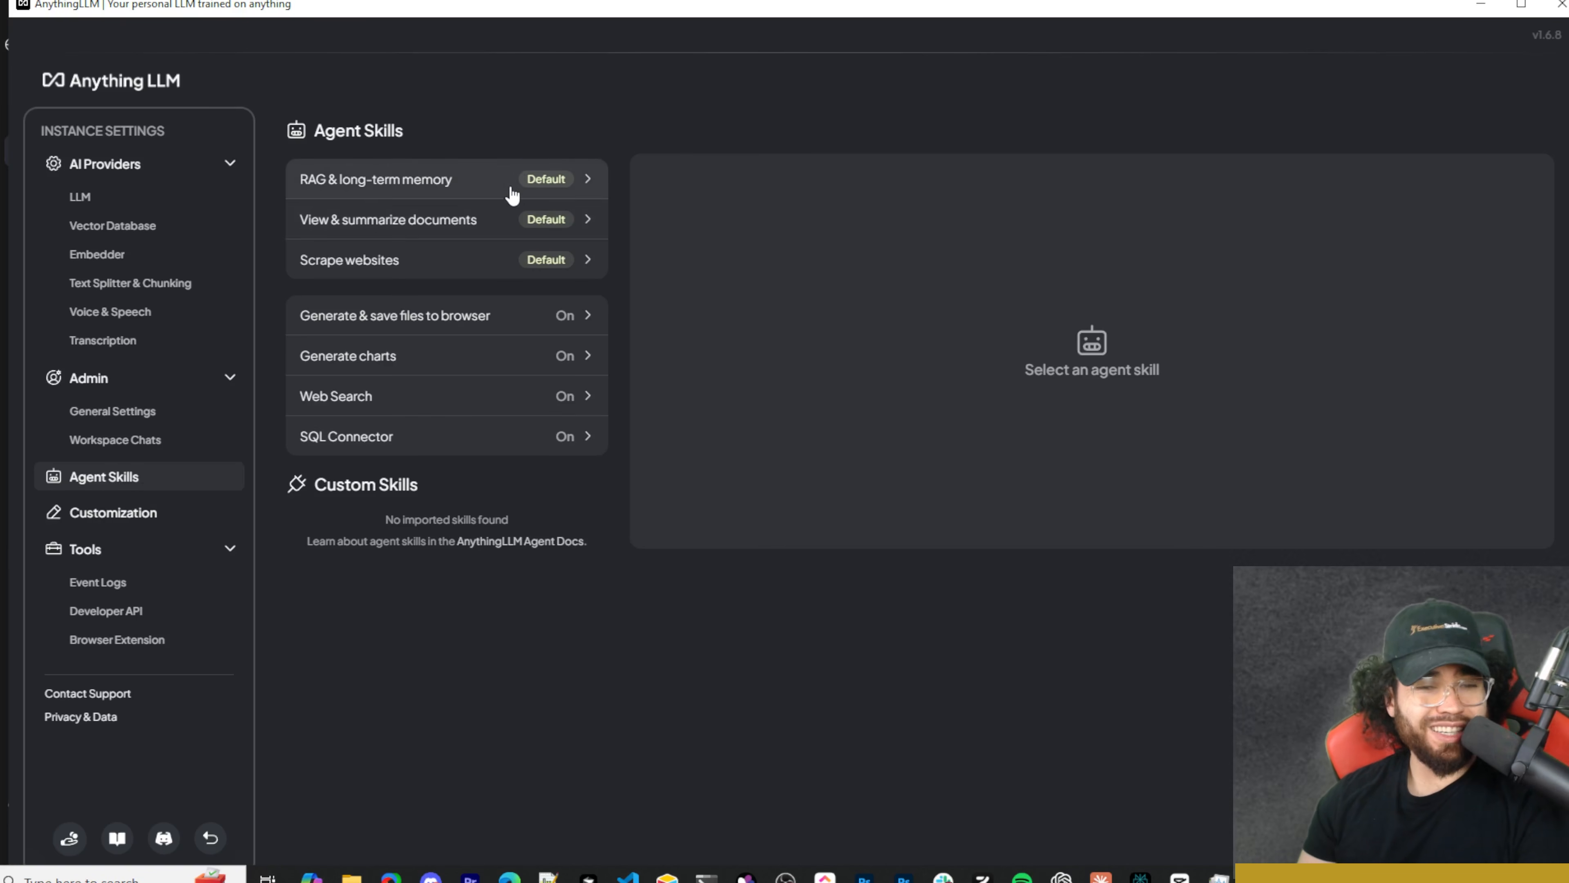
left_click(530, 179)
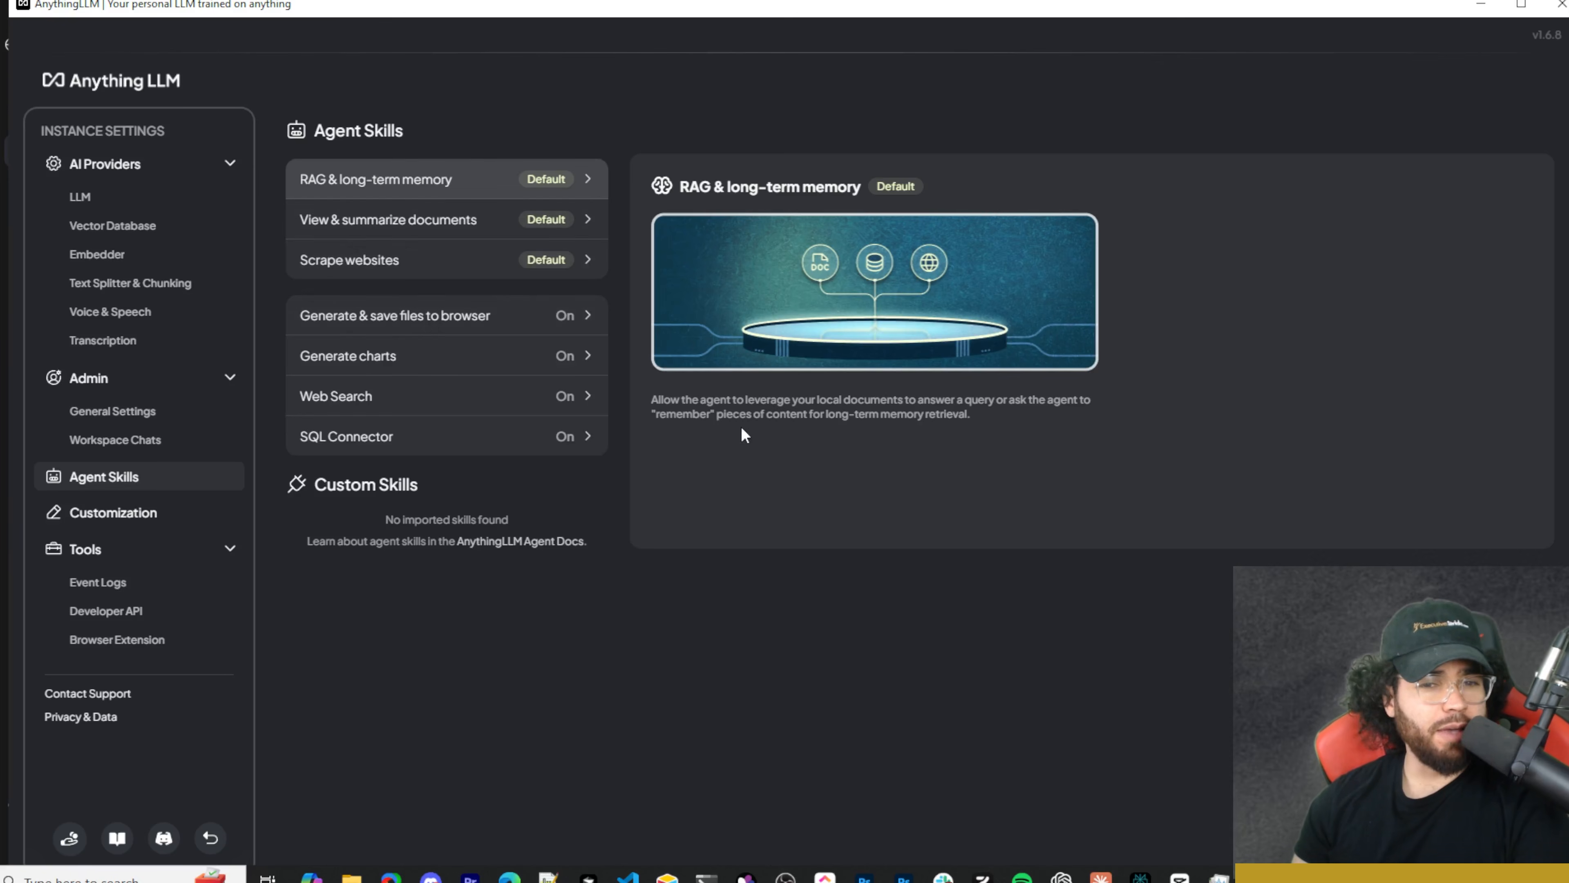
left_click(364, 219)
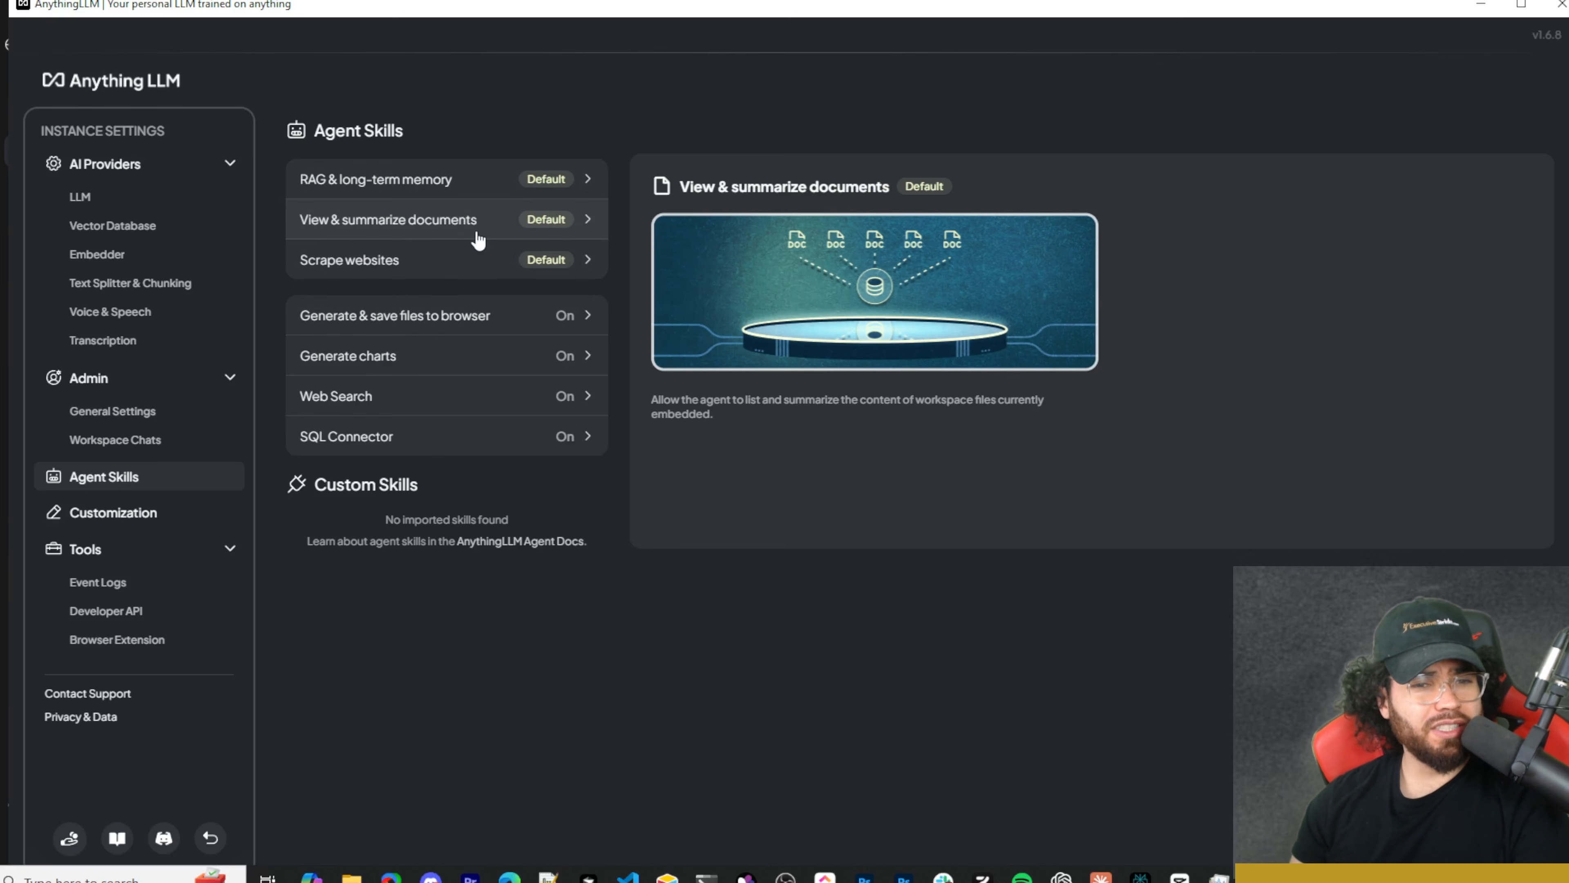
left_click(365, 260)
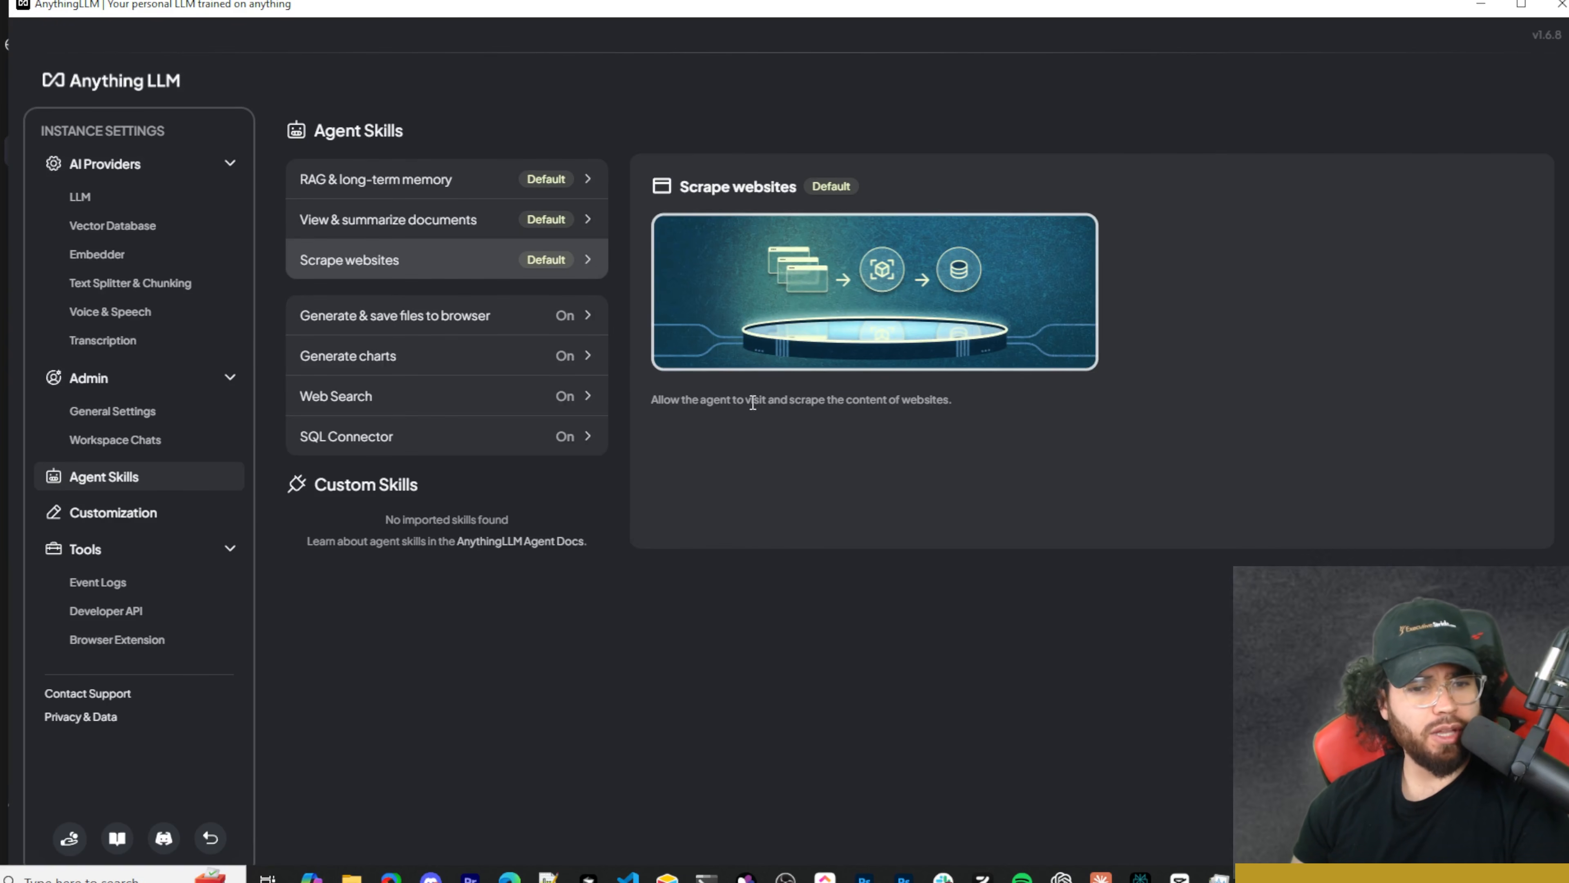
left_click(436, 318)
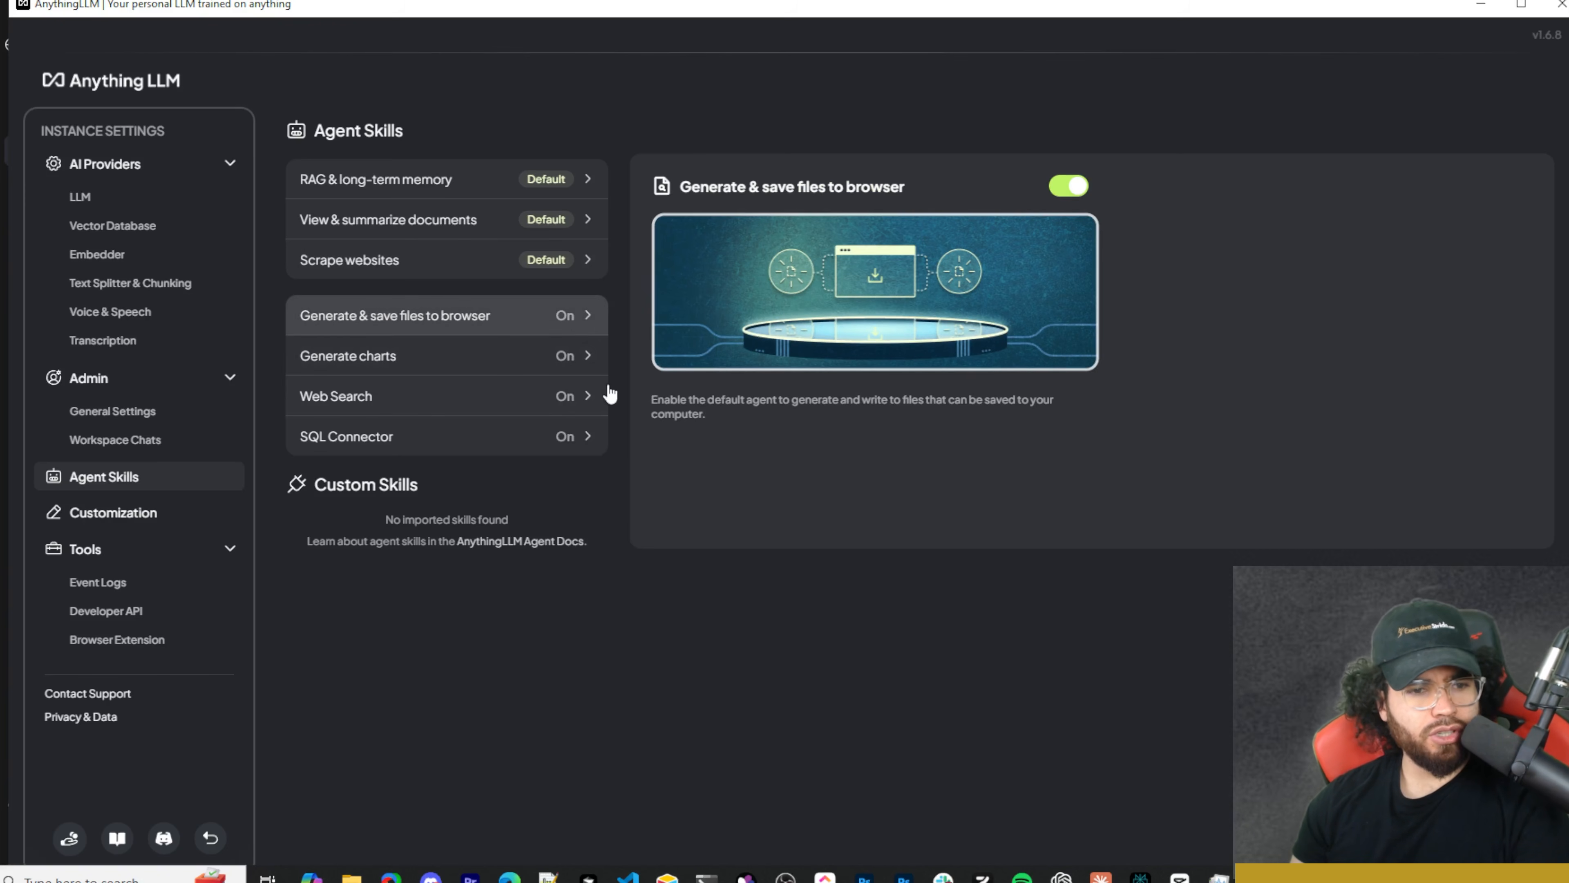
left_click(389, 356)
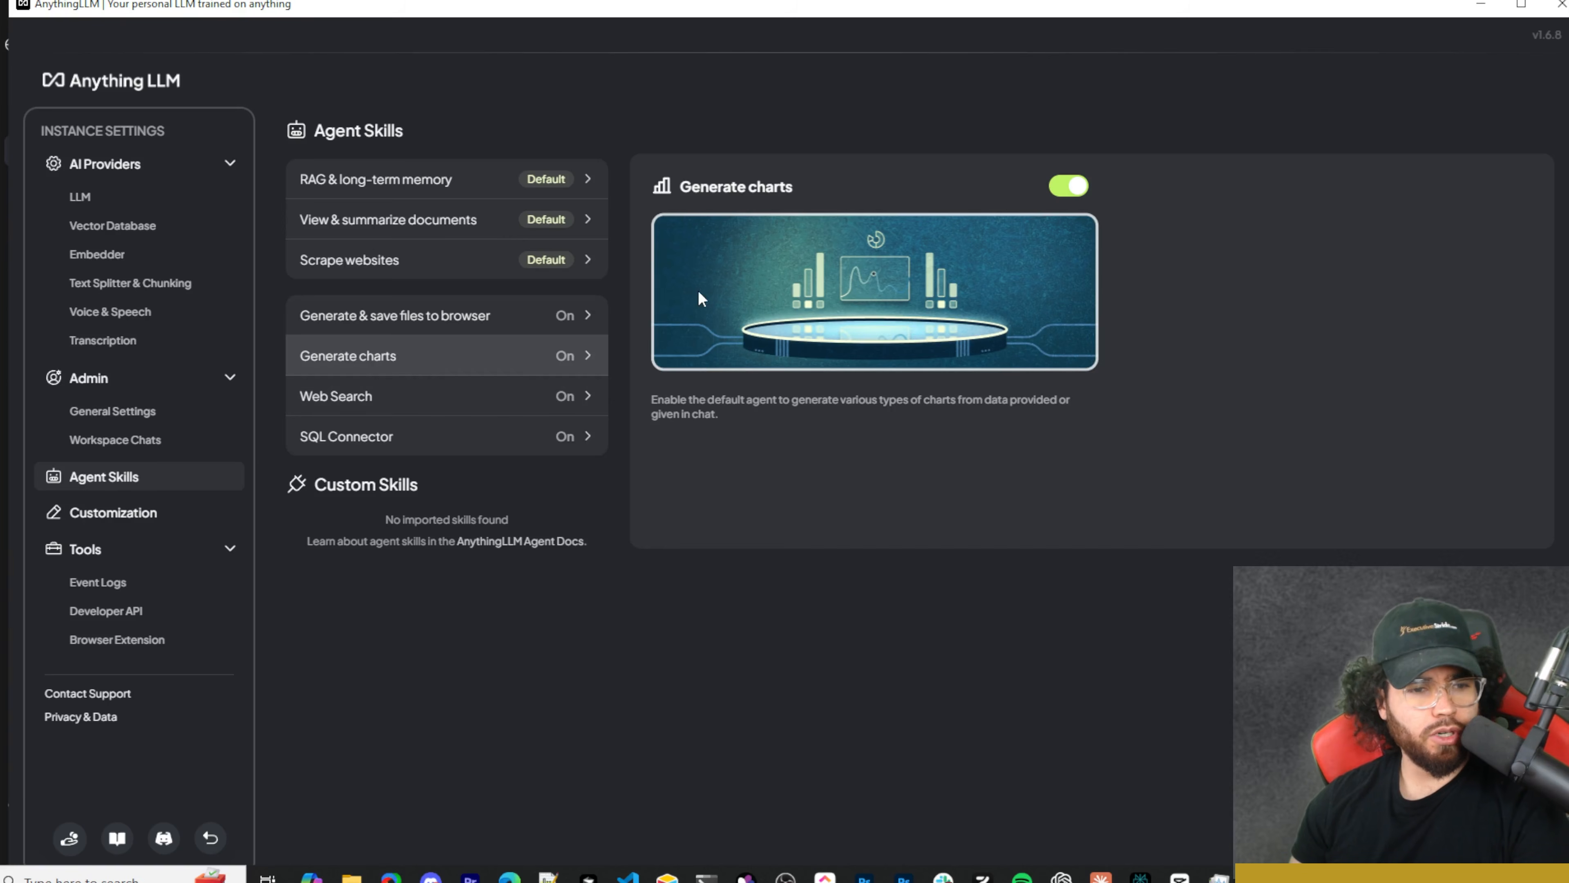
Open the Web Search agent skill and browse all web-search providers, closing the list without choosing one
left_click(437, 397)
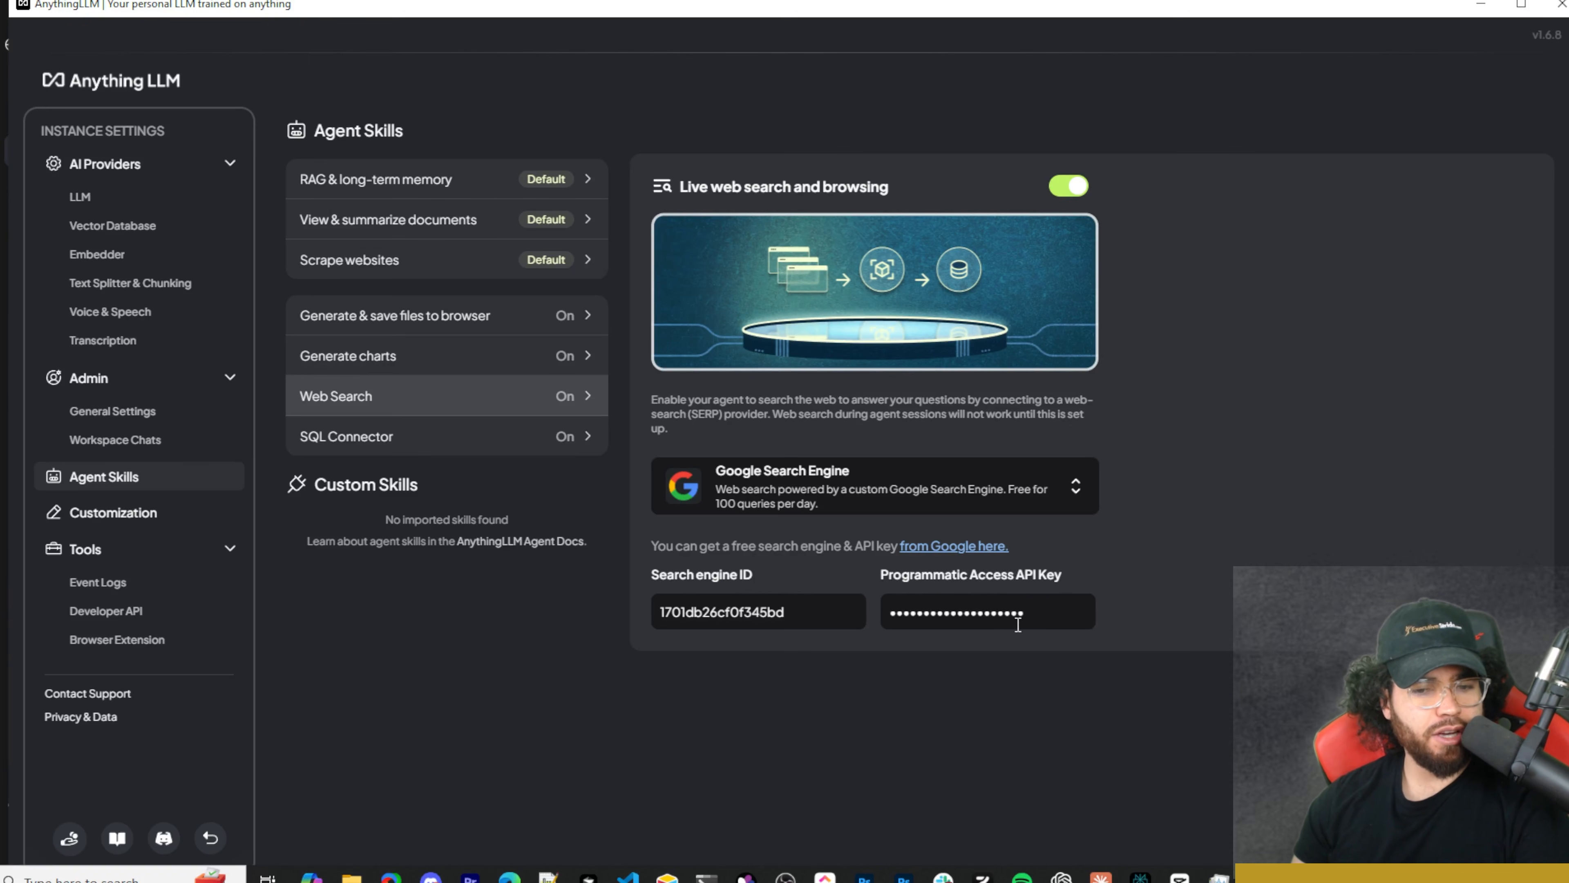
left_click(917, 485)
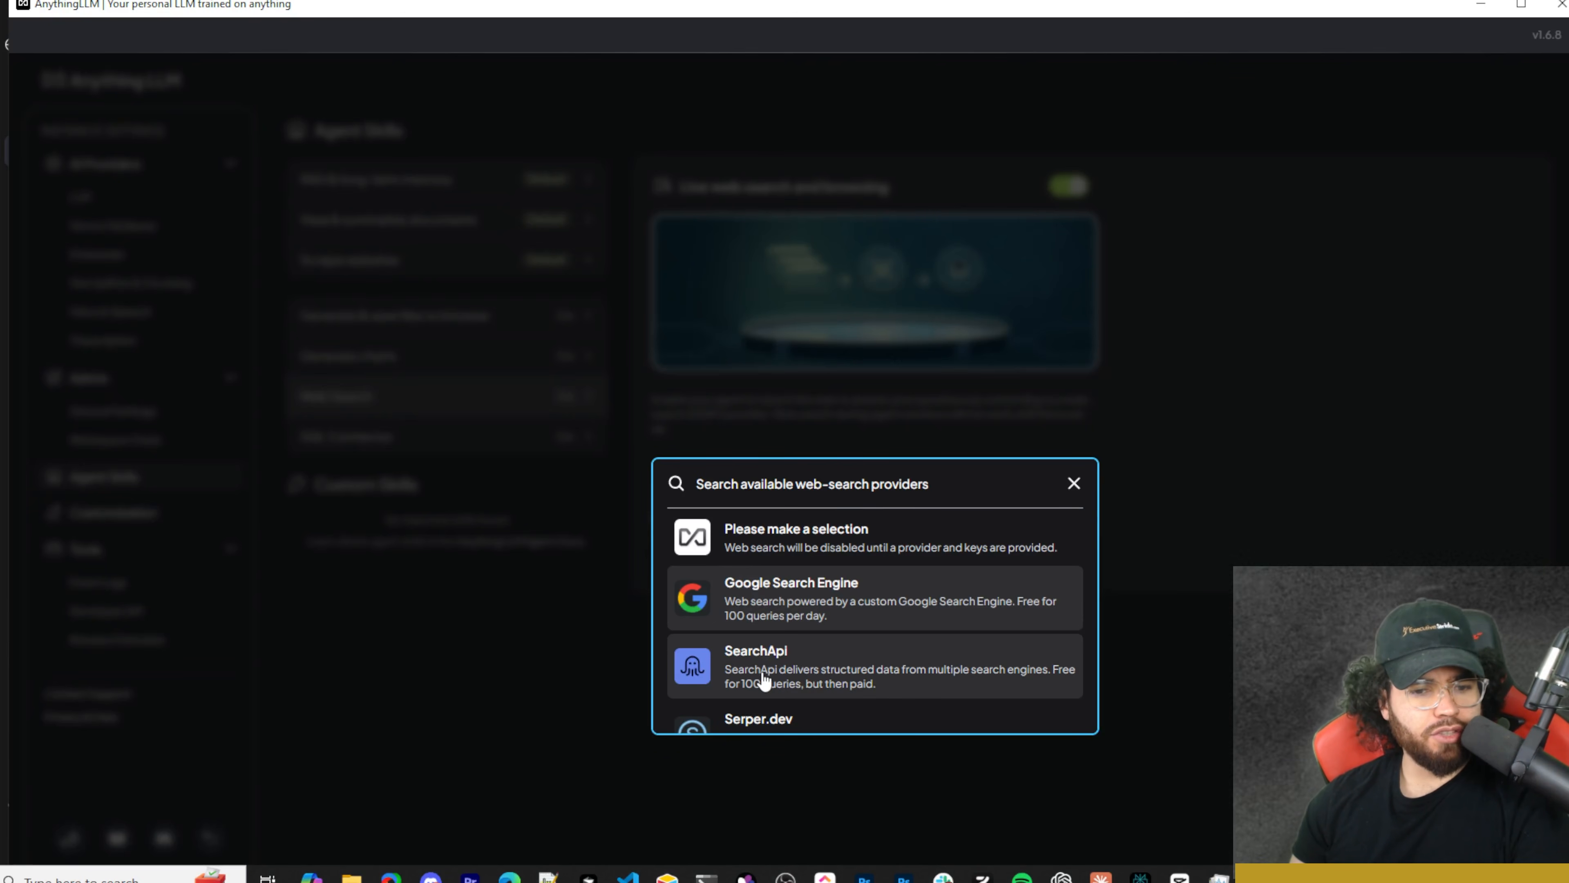
scroll(767, 680, "down", 1)
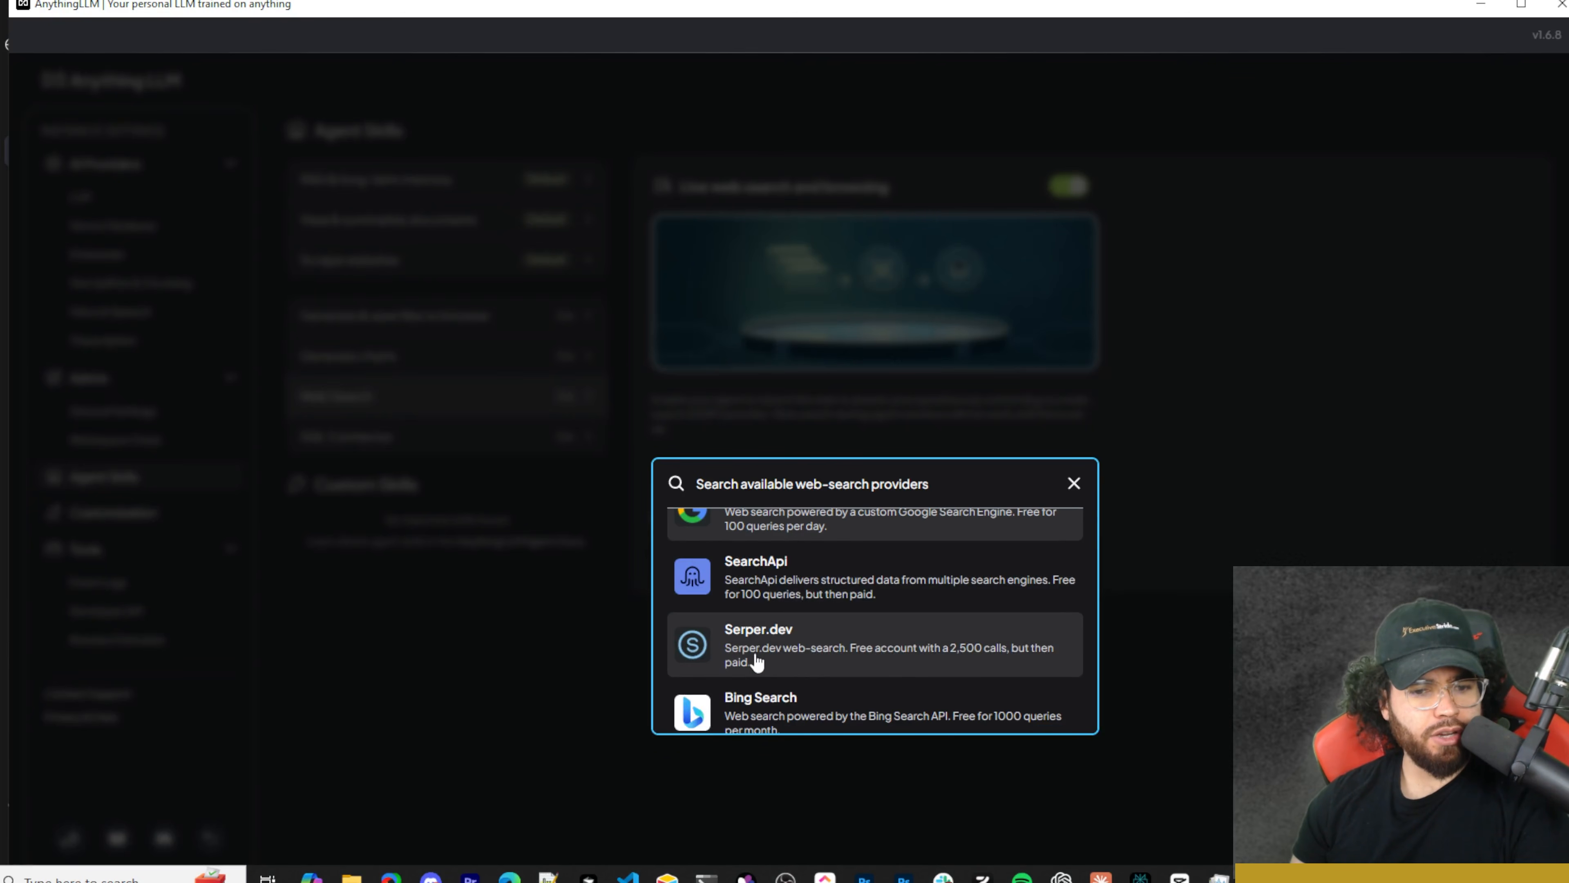
scroll(774, 666, "down", 1)
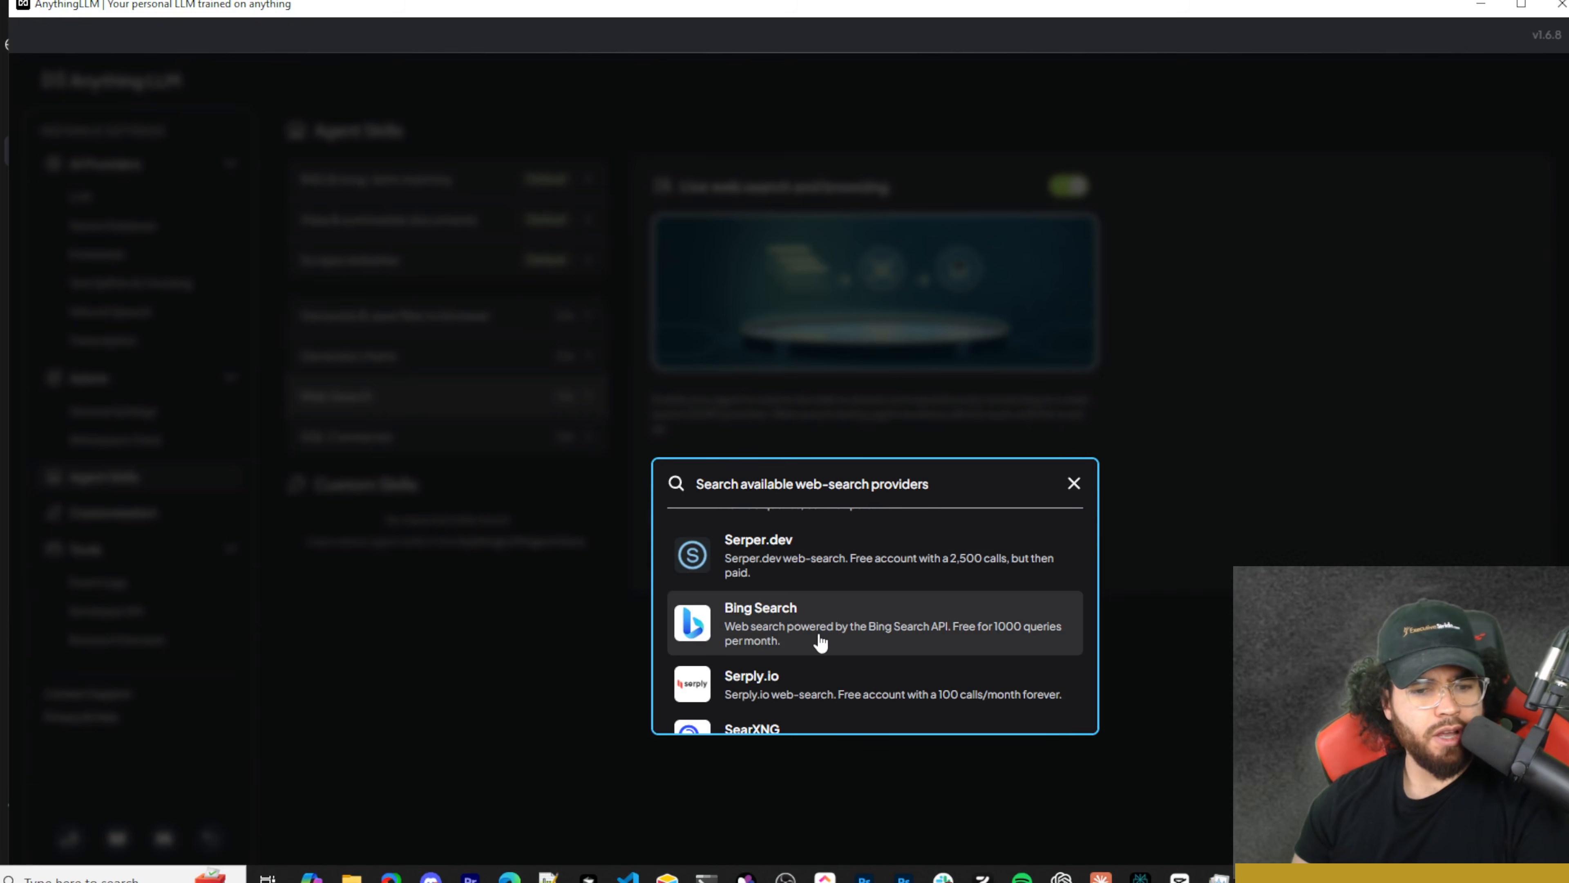
scroll(766, 705, "down", 1)
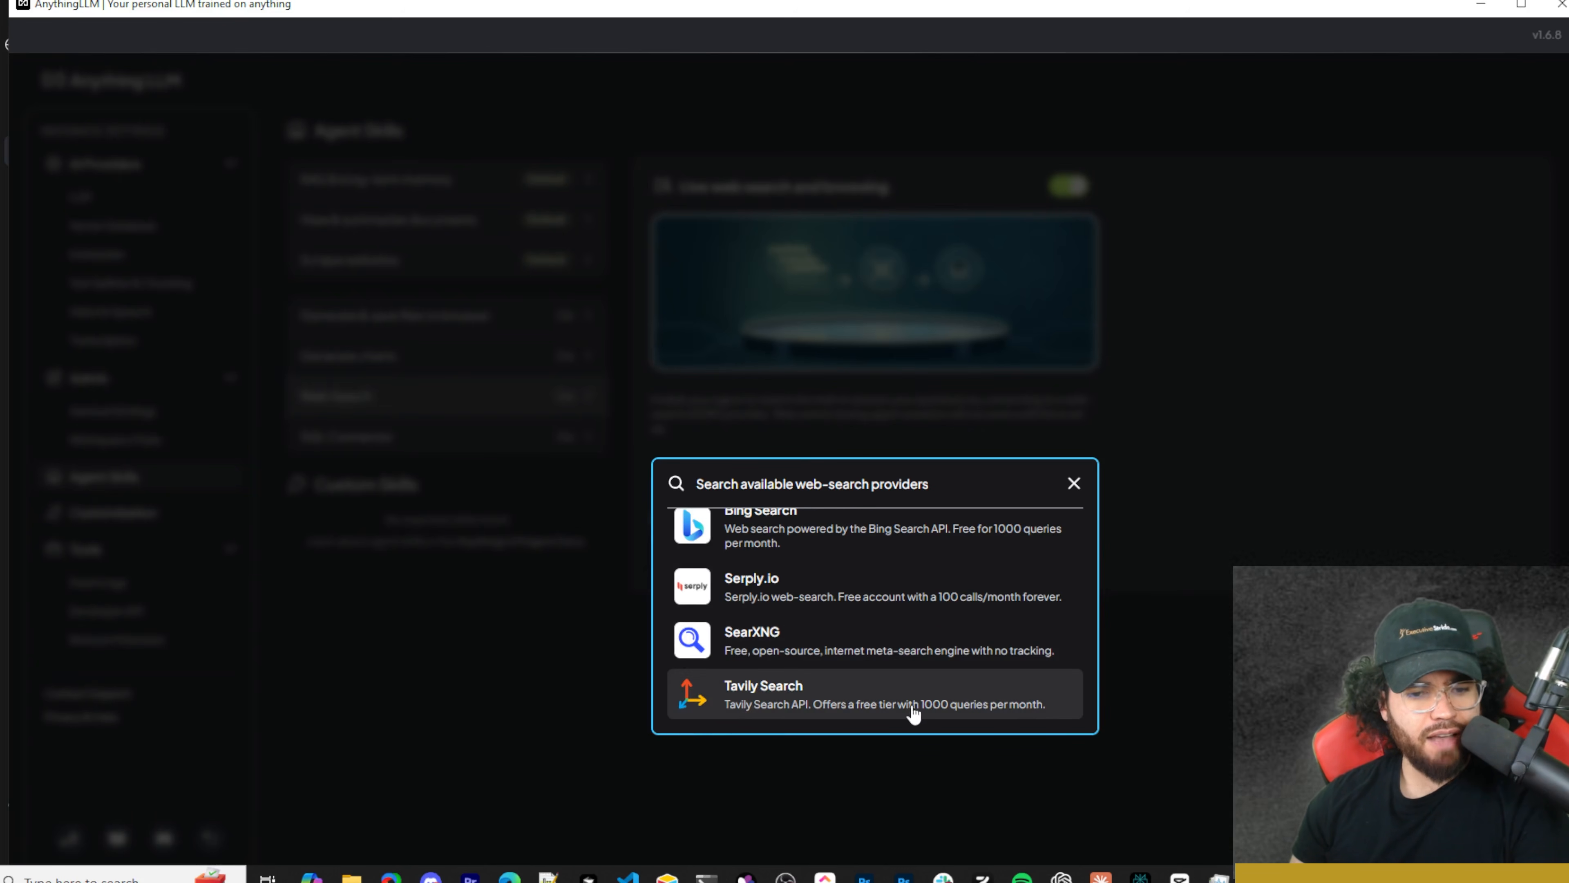
left_click(1139, 641)
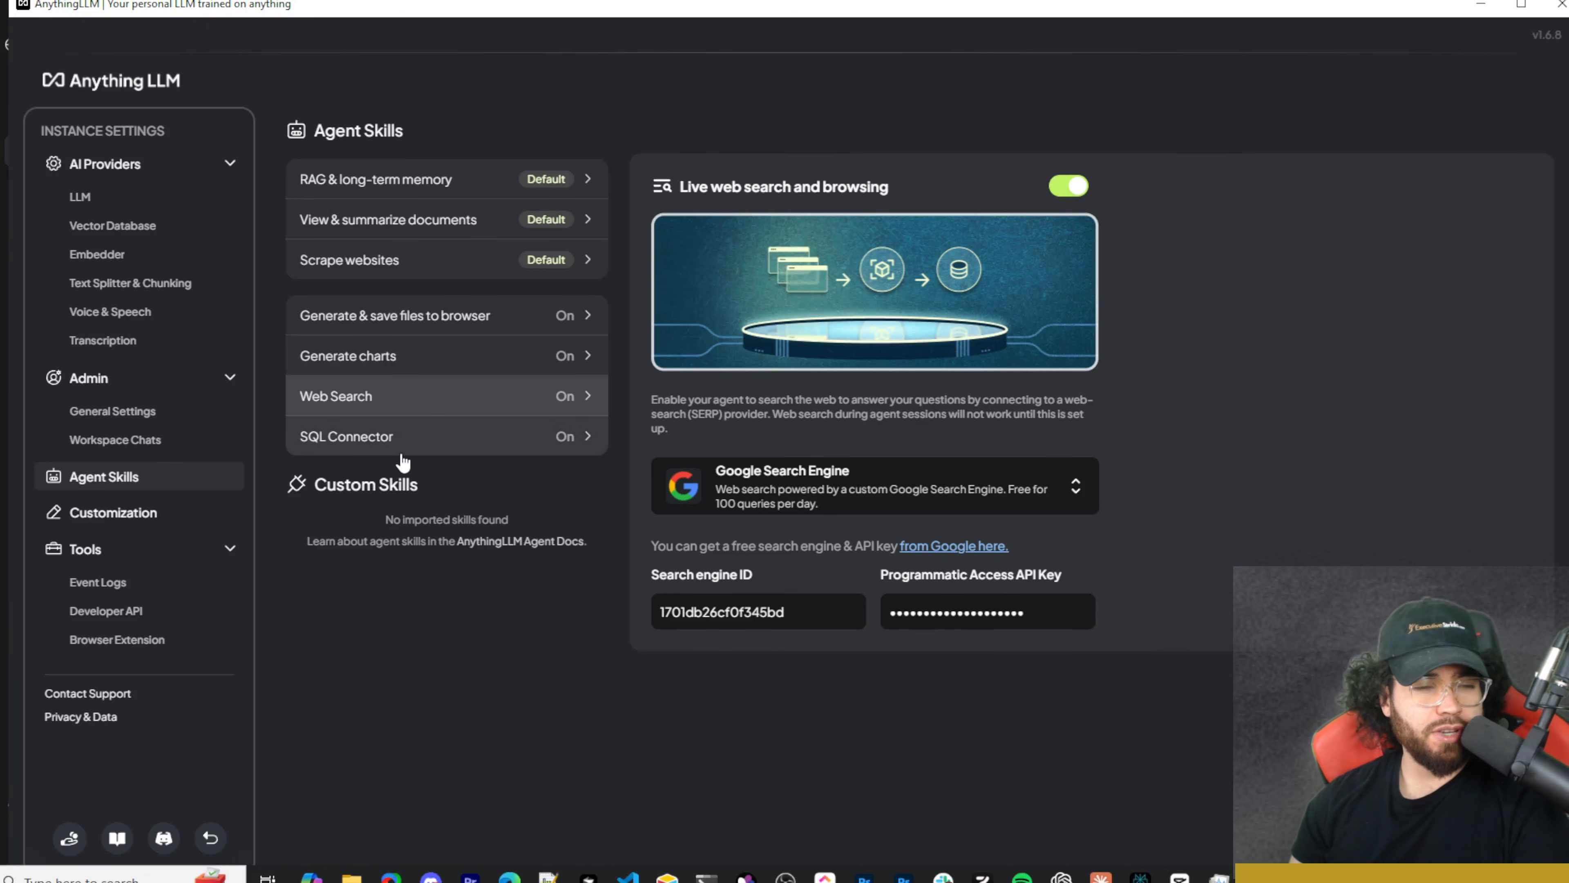
Examine the SQL Connector skill's new SQL connection form, cancel it without saving, and read the custom skills note
left_click(431, 438)
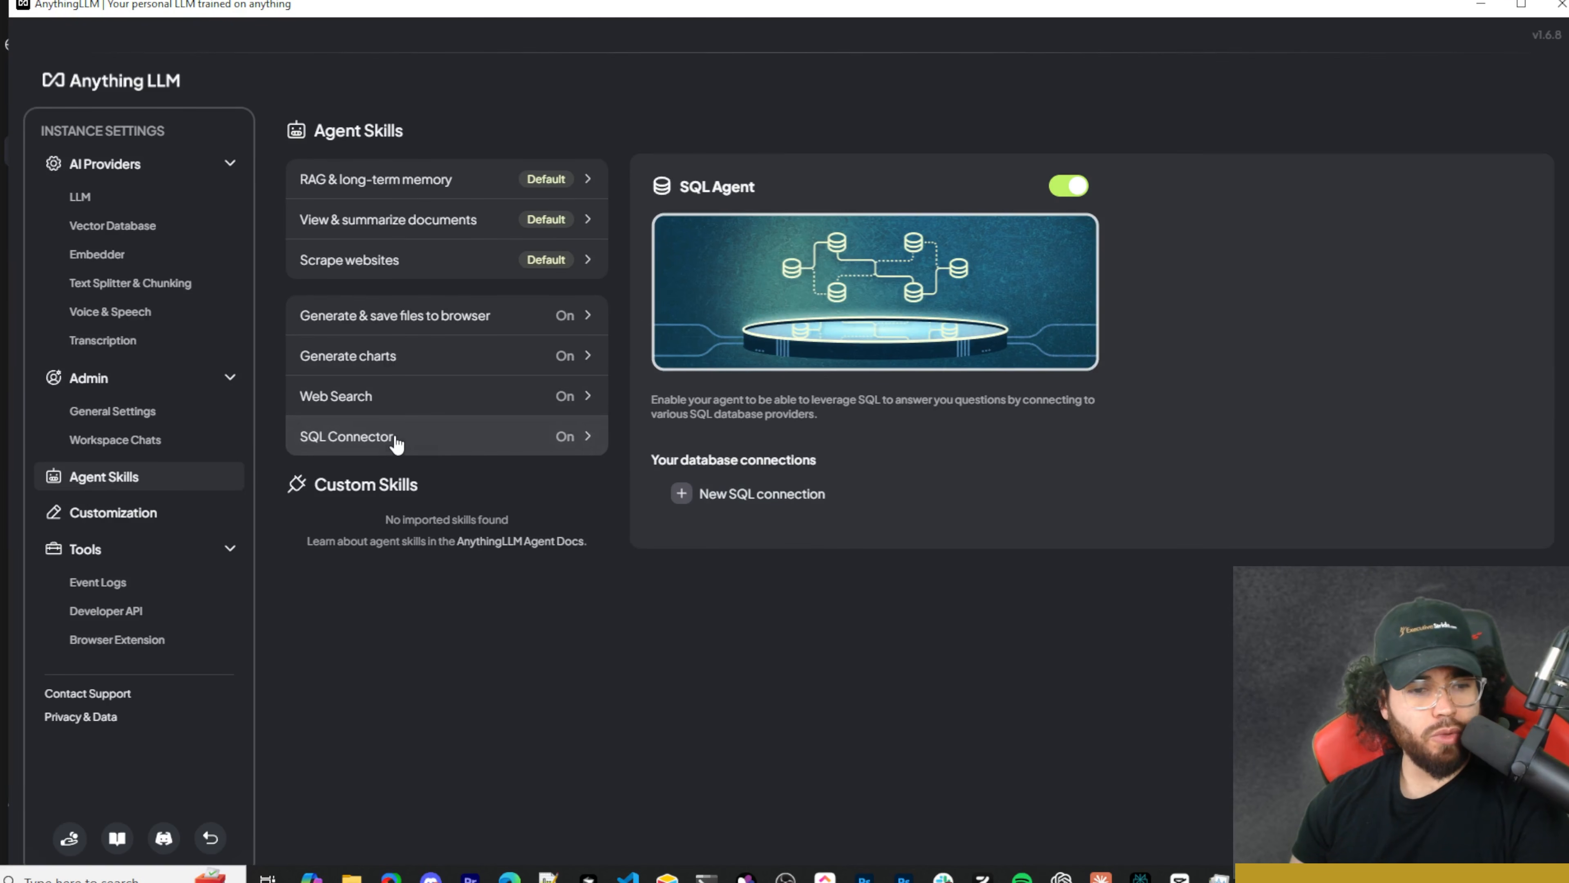
left_click(700, 495)
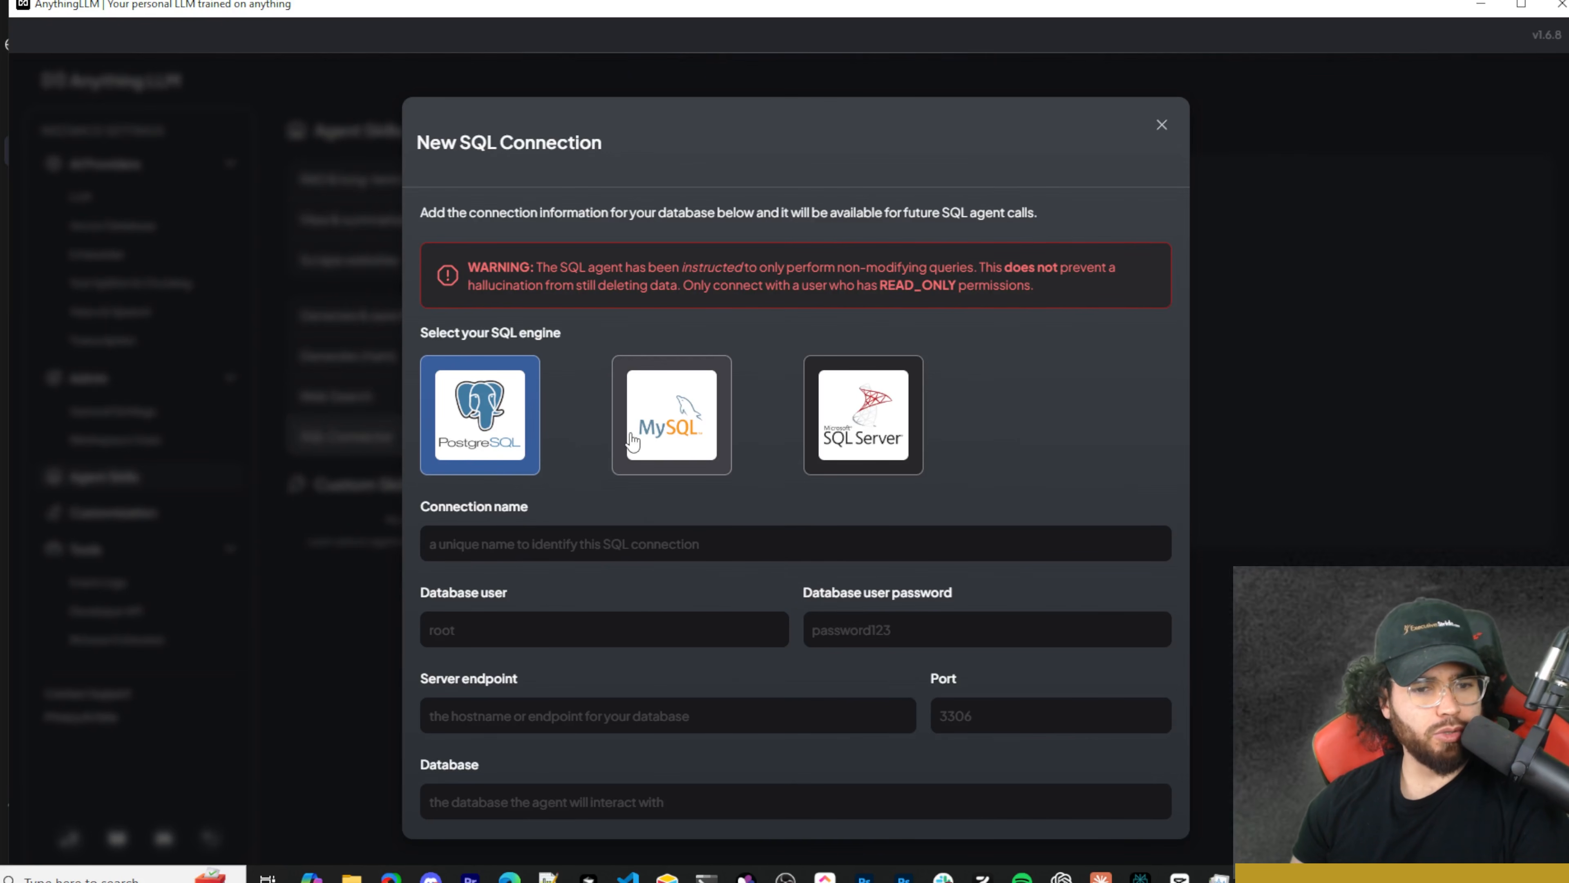
scroll(663, 527, "down", 2)
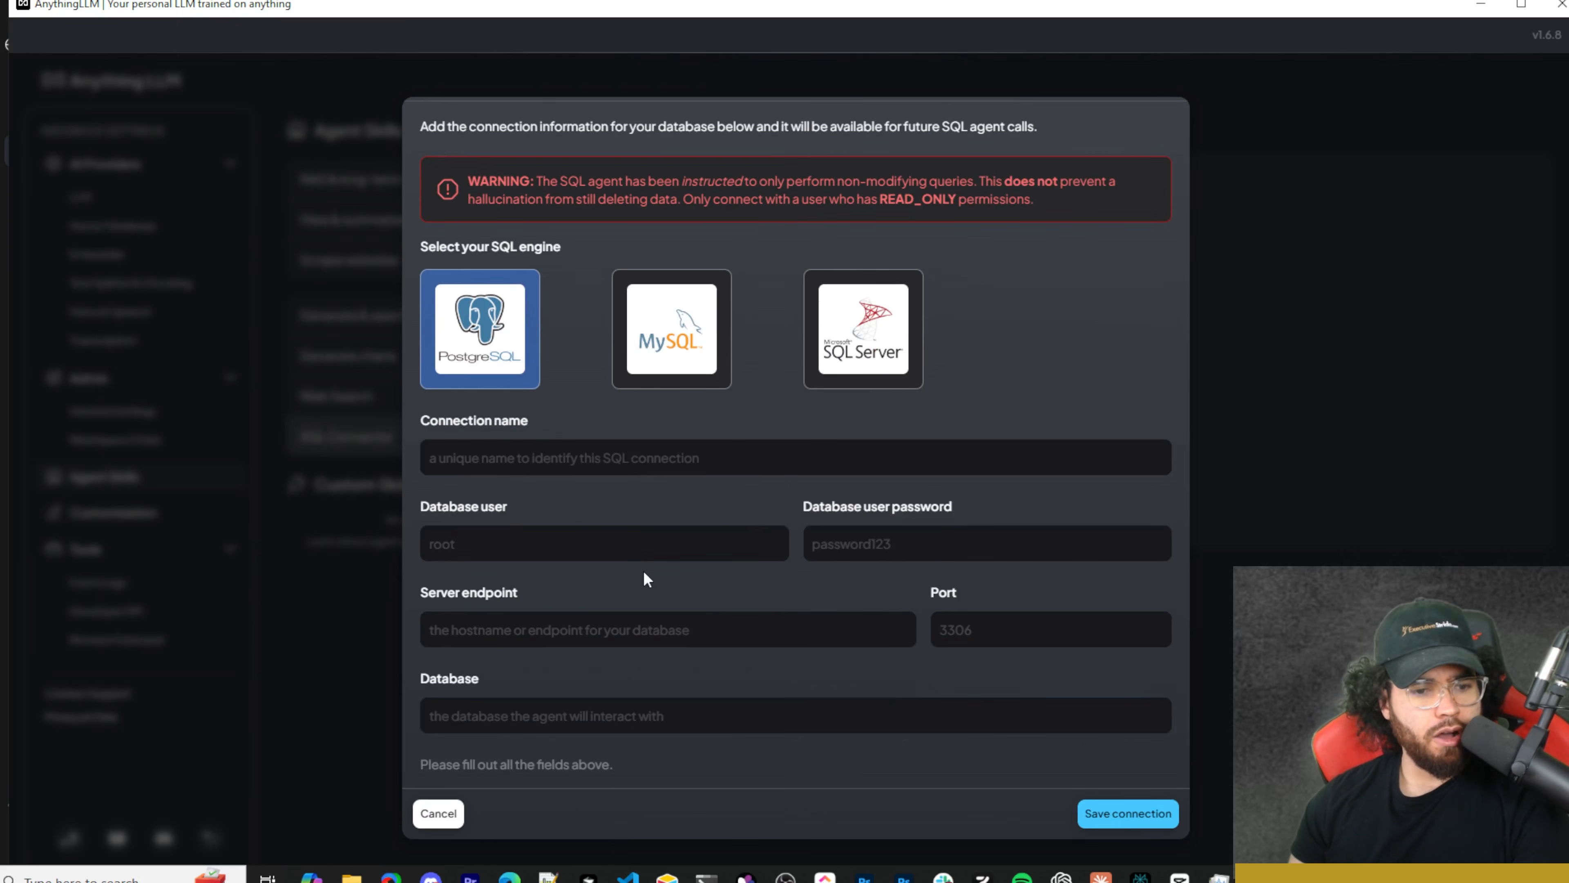
scroll(1090, 824, "up", 2)
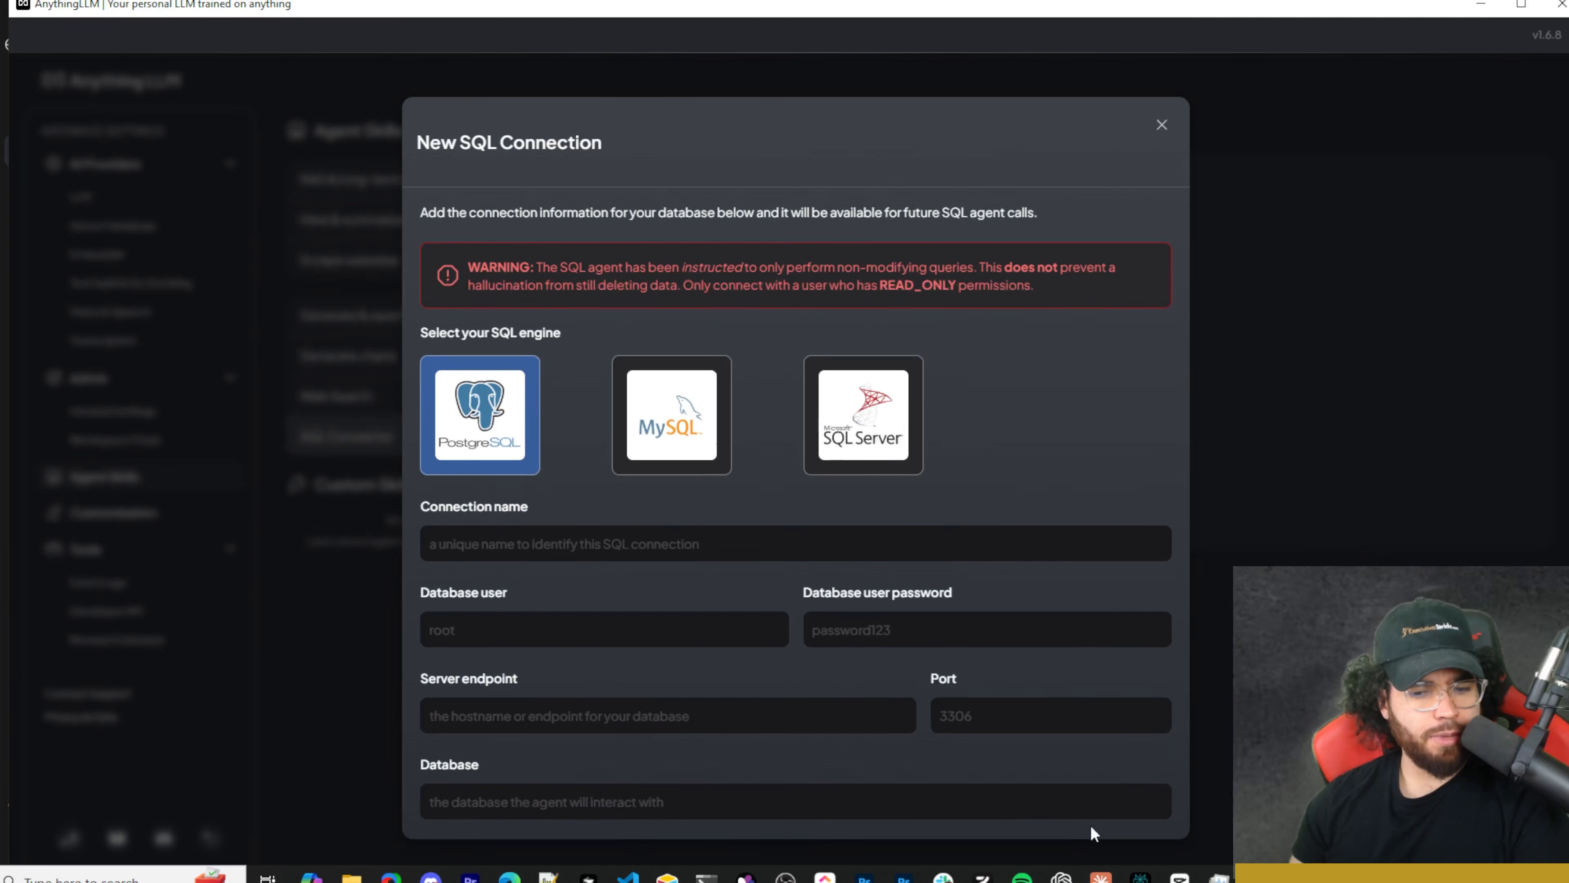
scroll(1107, 828, "down", 2)
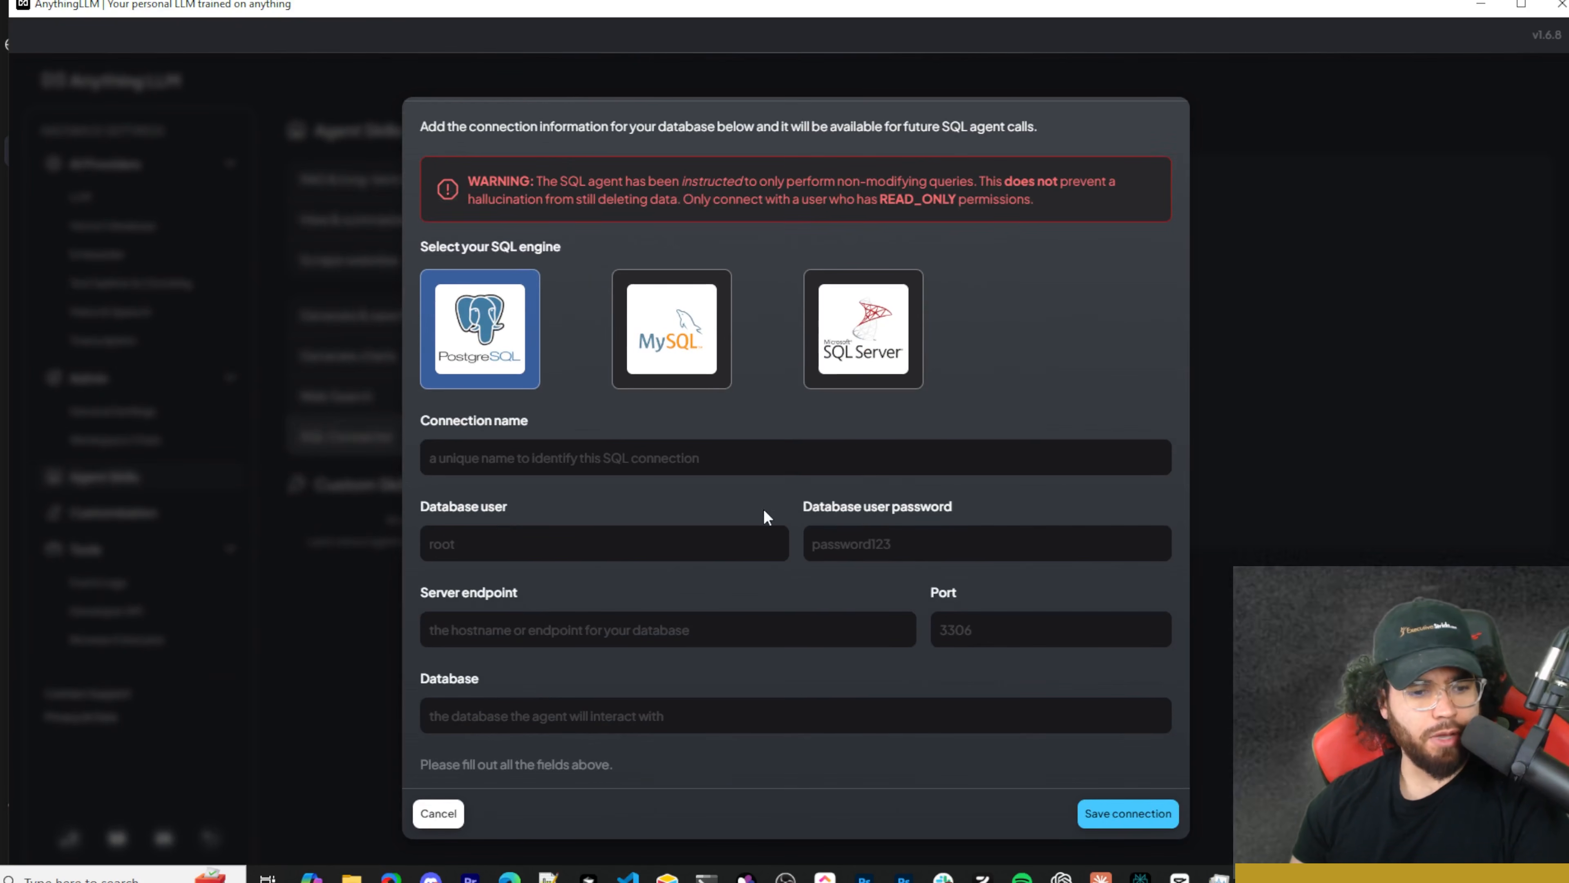
left_click(453, 811)
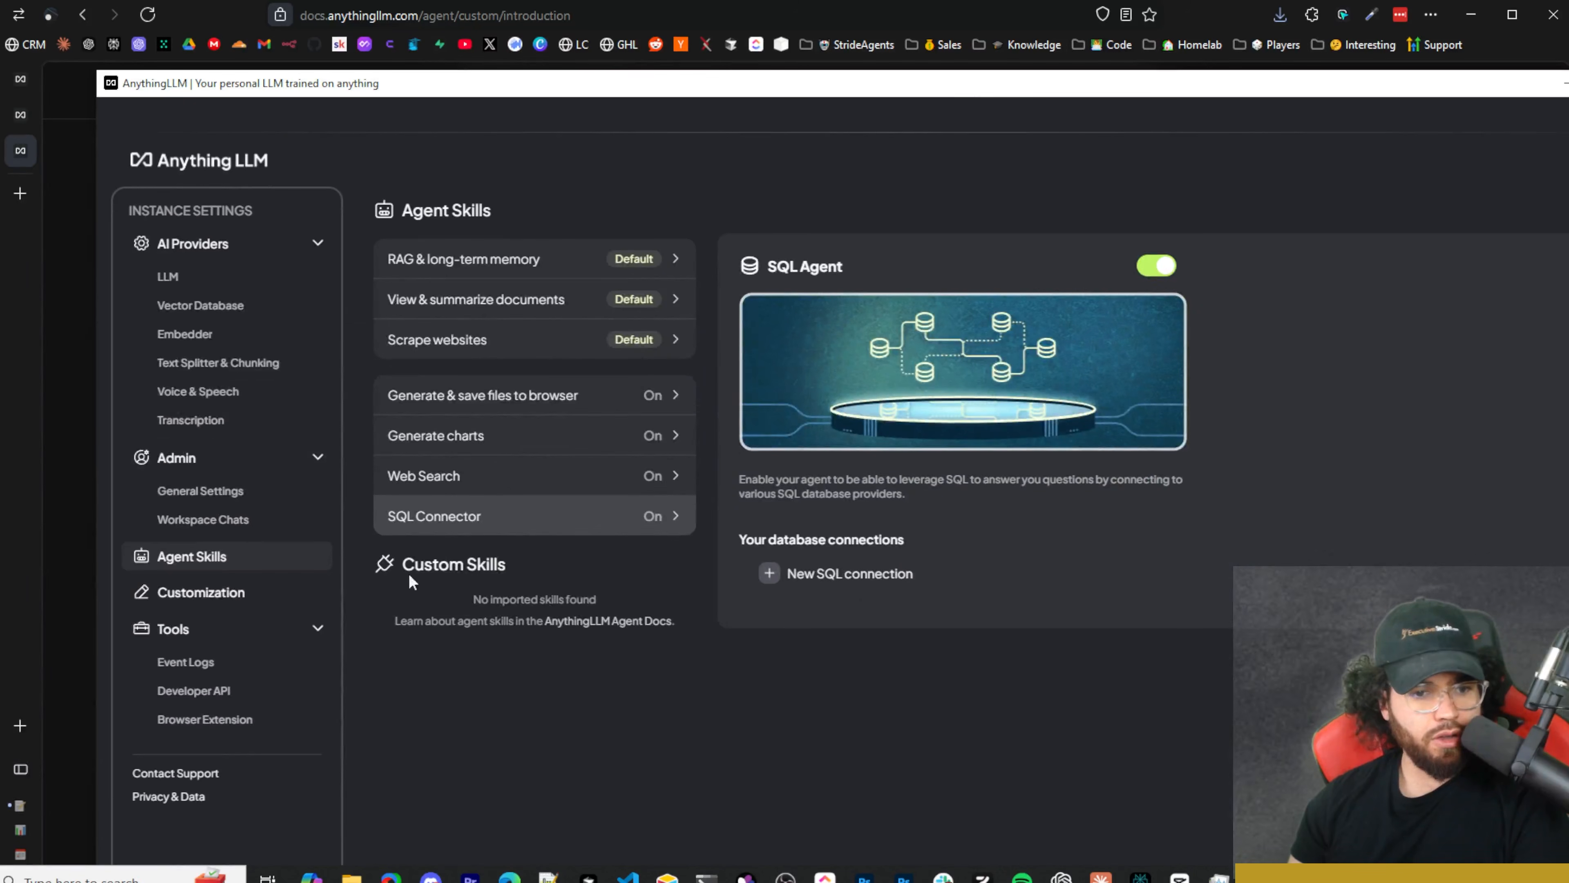
left_click_drag(510, 610, 412, 620)
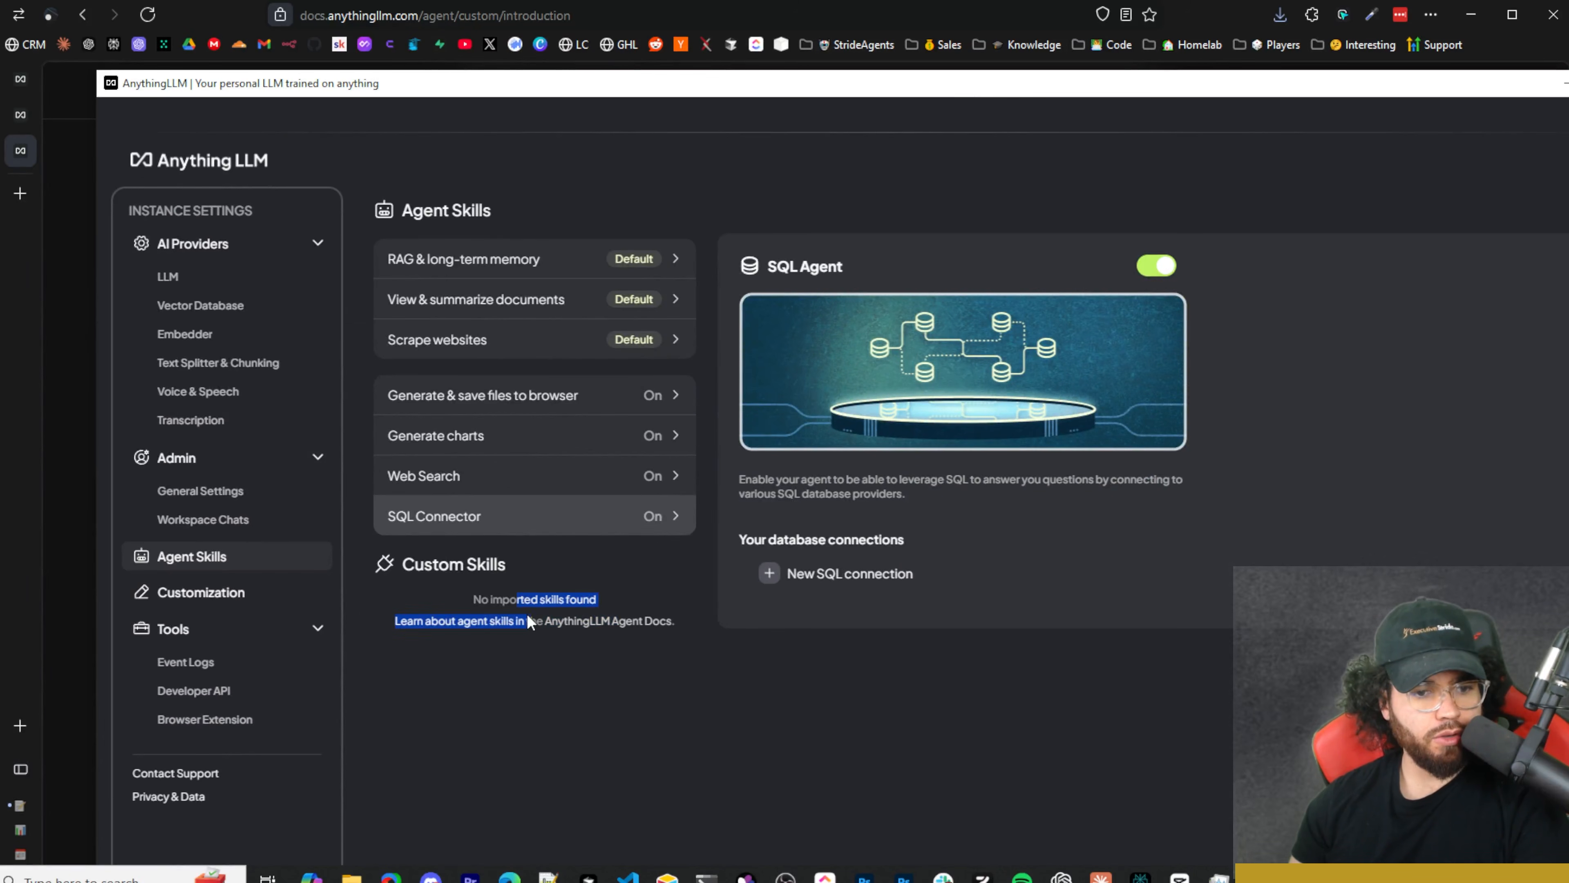
left_click(412, 619)
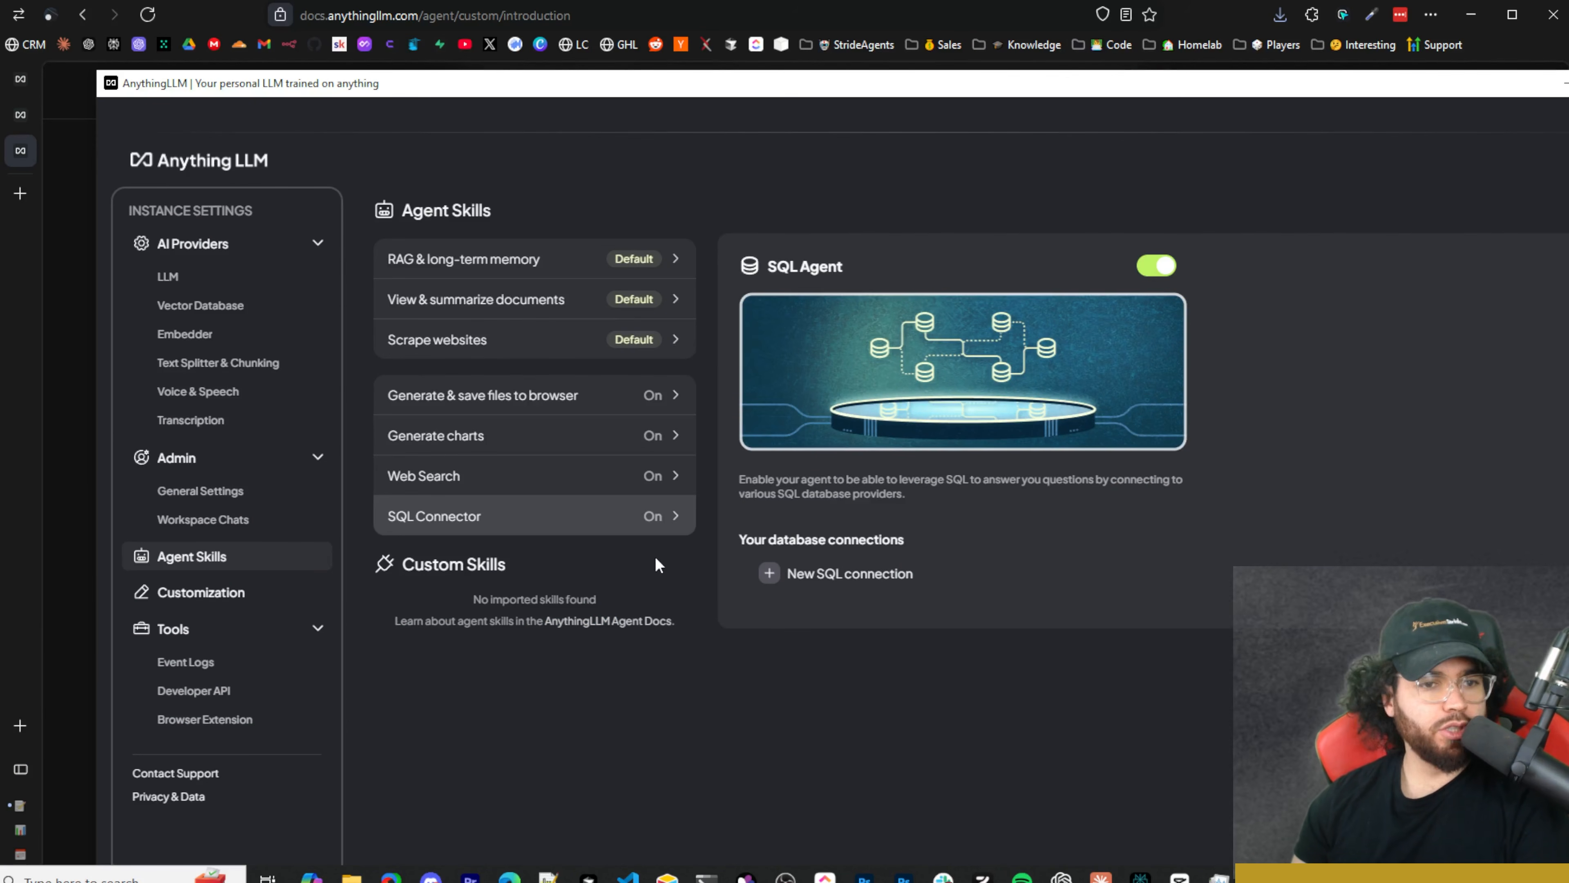
View the appearance customization settings and check the available display languages without changing the language
left_click(141, 595)
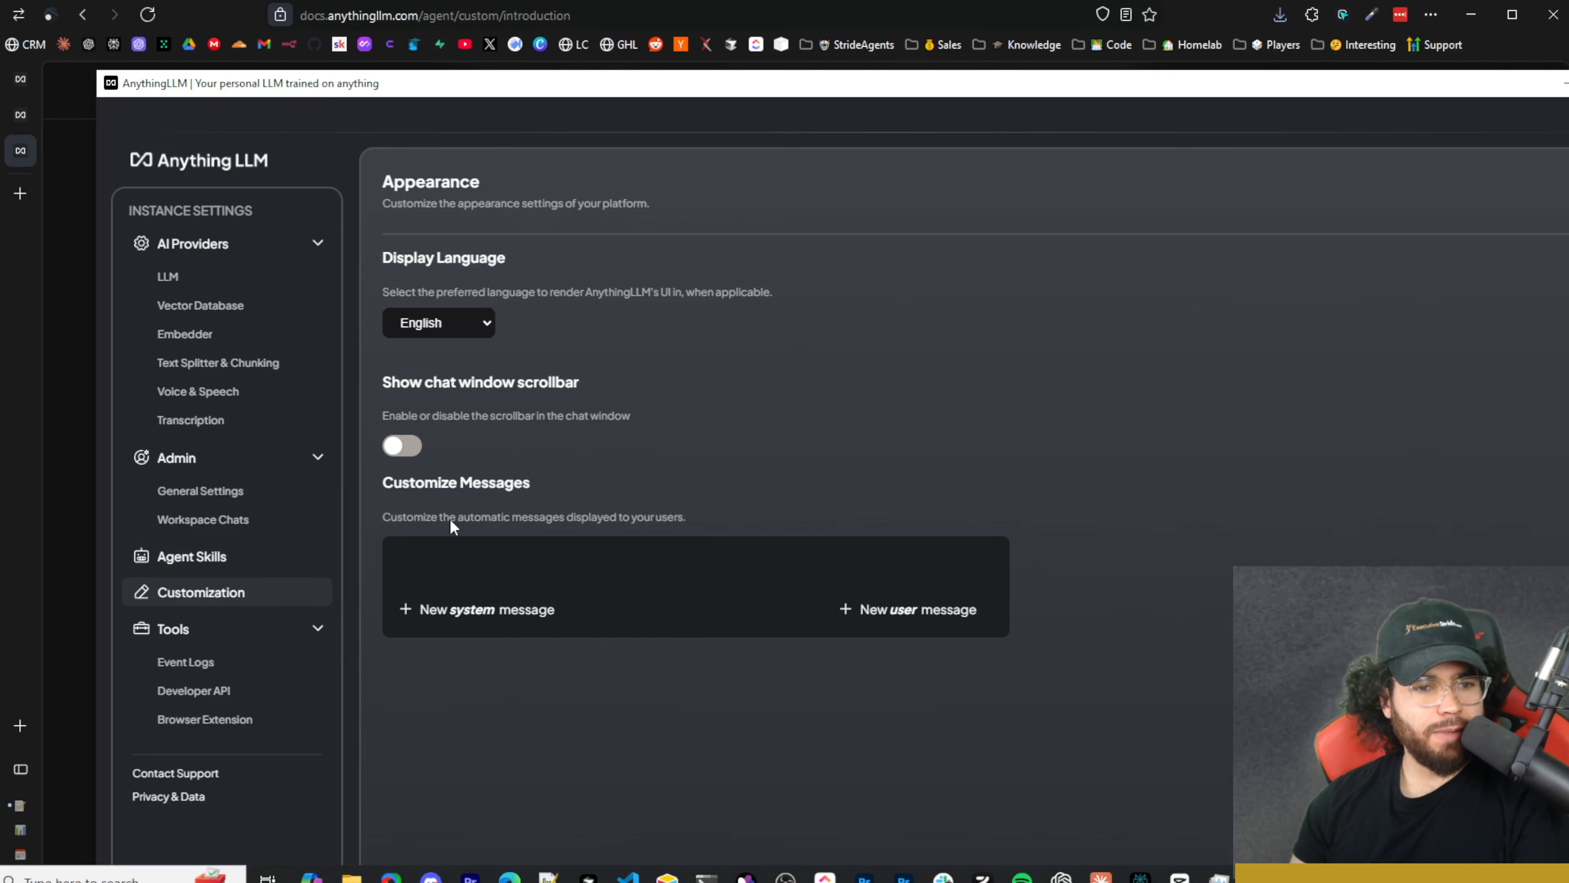
left_click(414, 333)
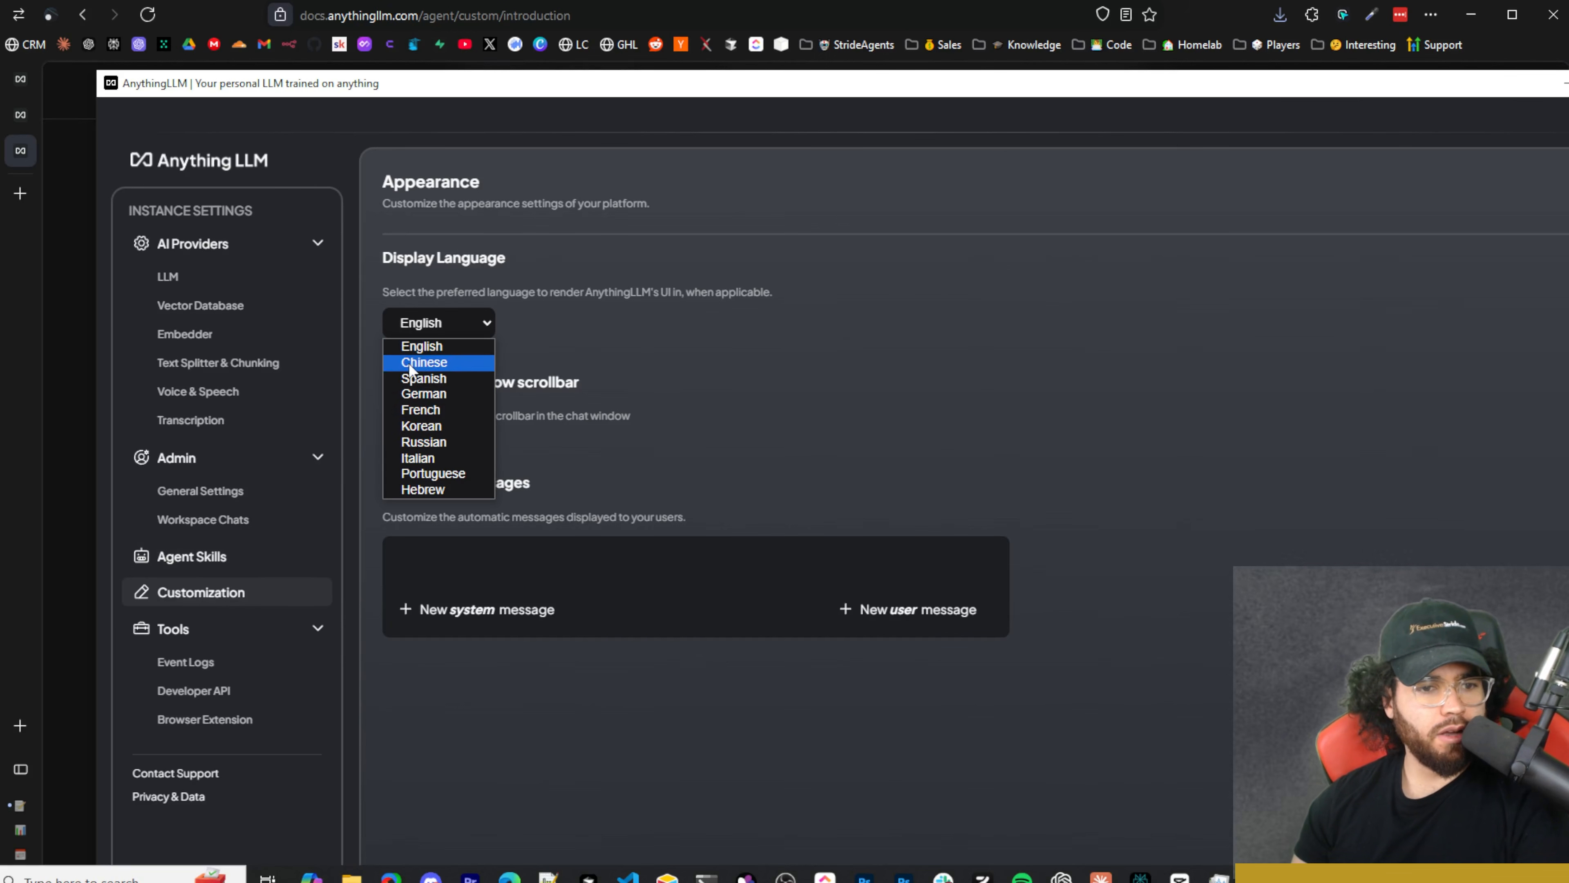
left_click(608, 463)
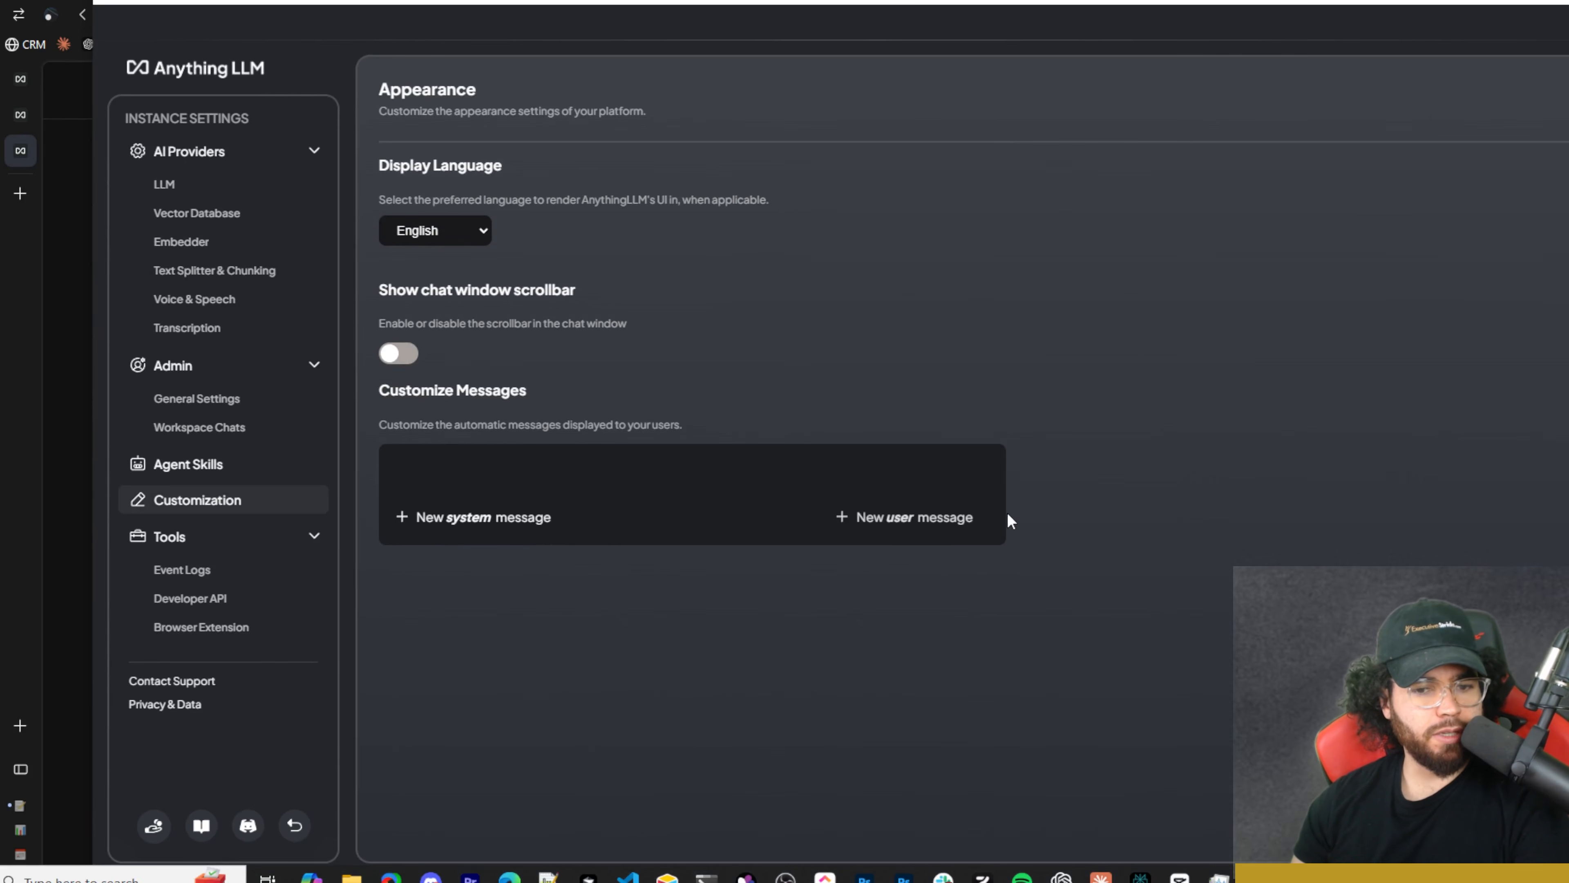
View the event logs and the developer API keys page, opening new API key generation and dismissing it without creating one
left_click(199, 568)
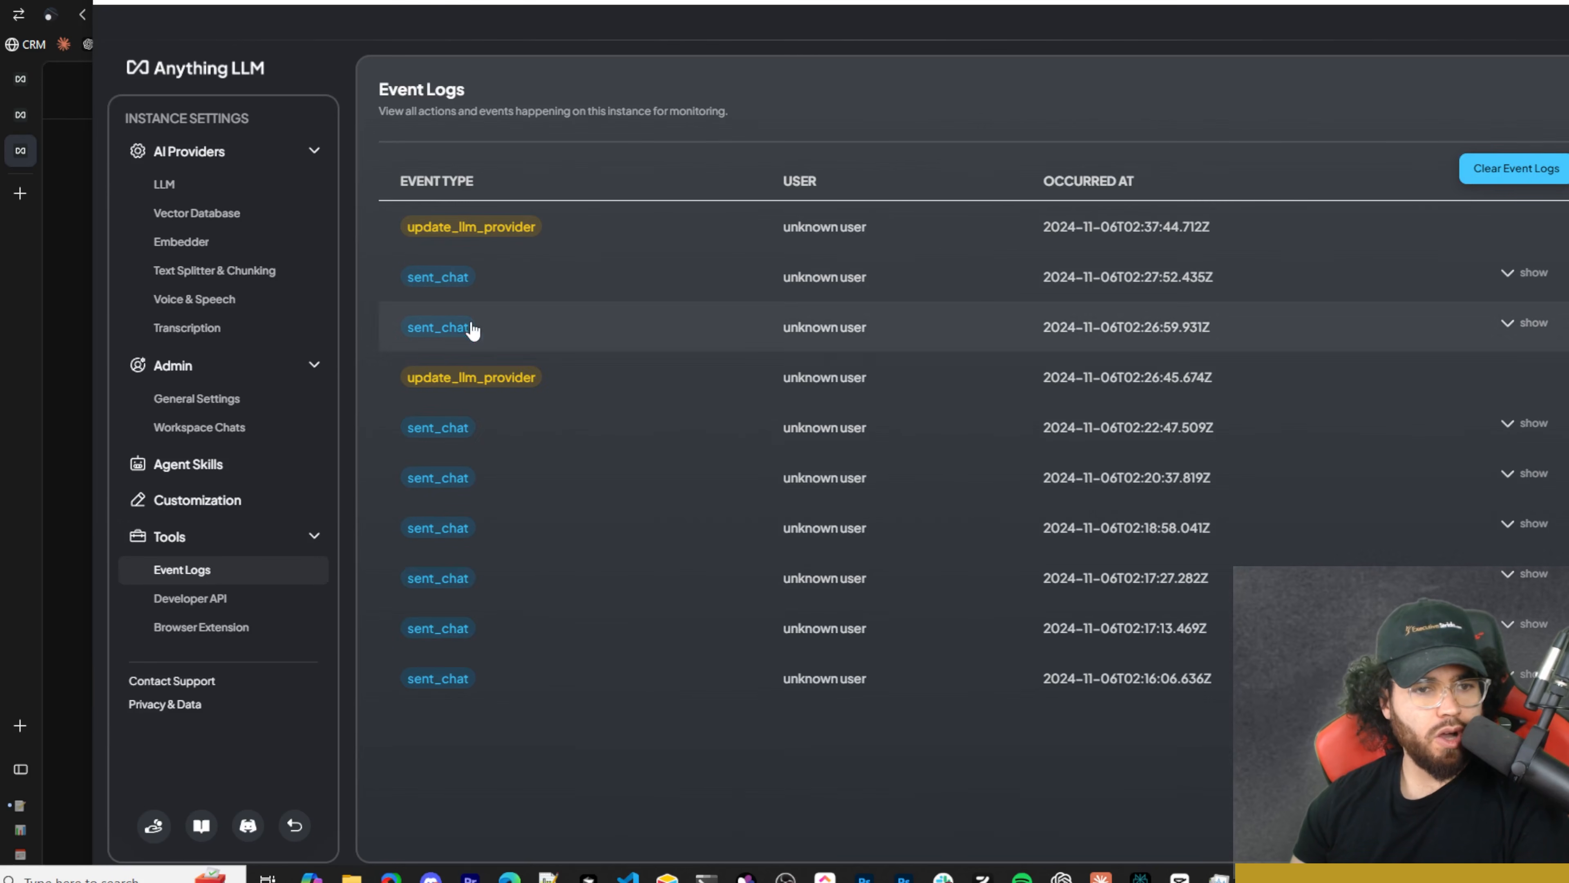
left_click(176, 600)
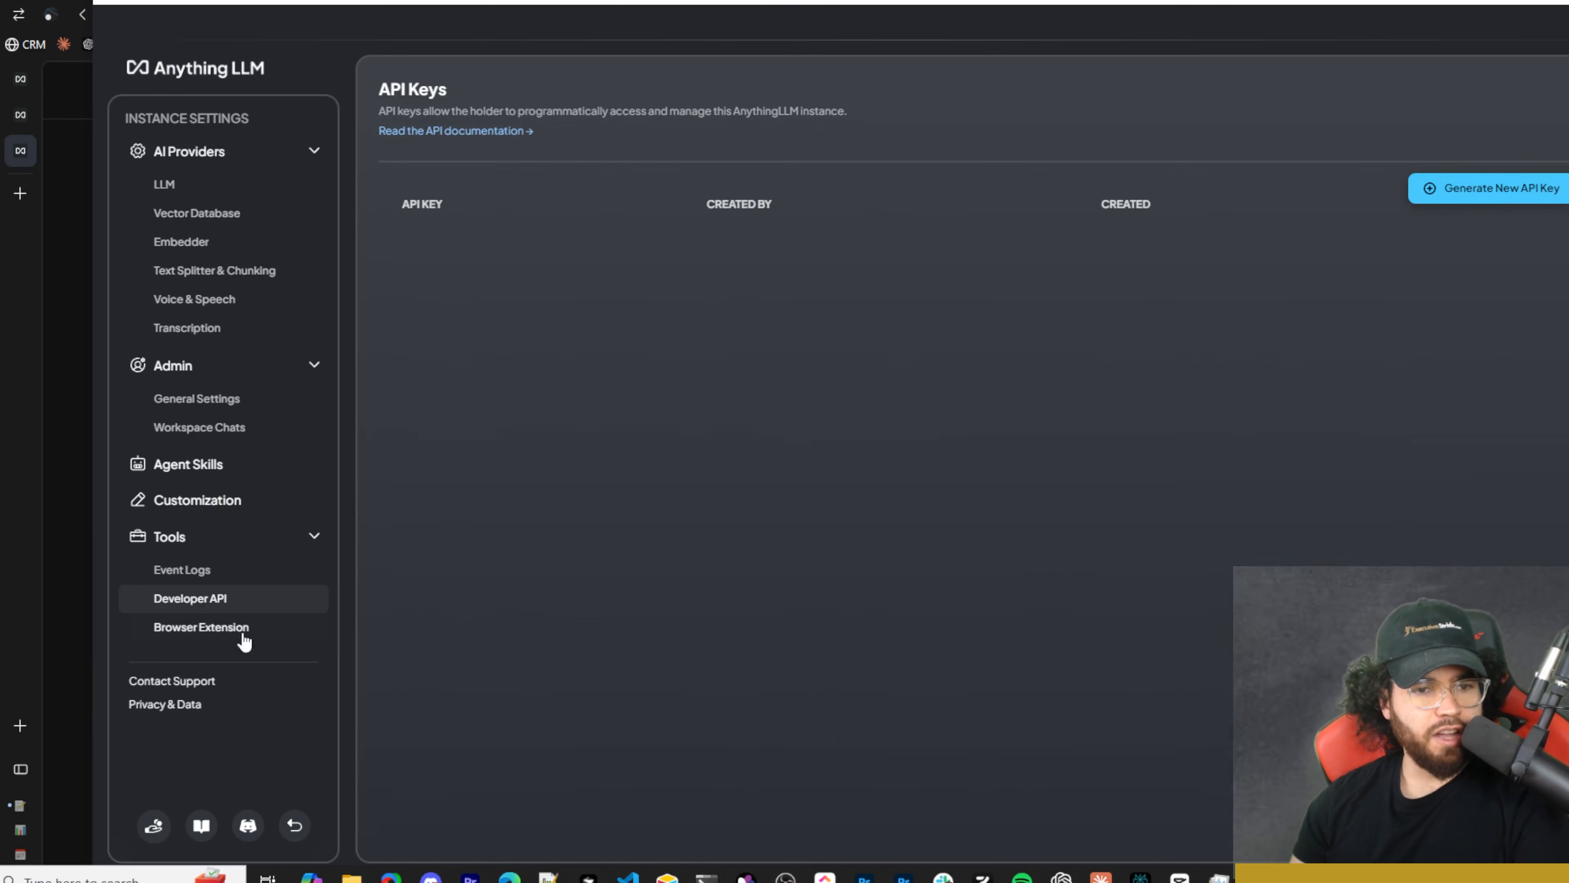
left_click(1513, 196)
left_click(1073, 339)
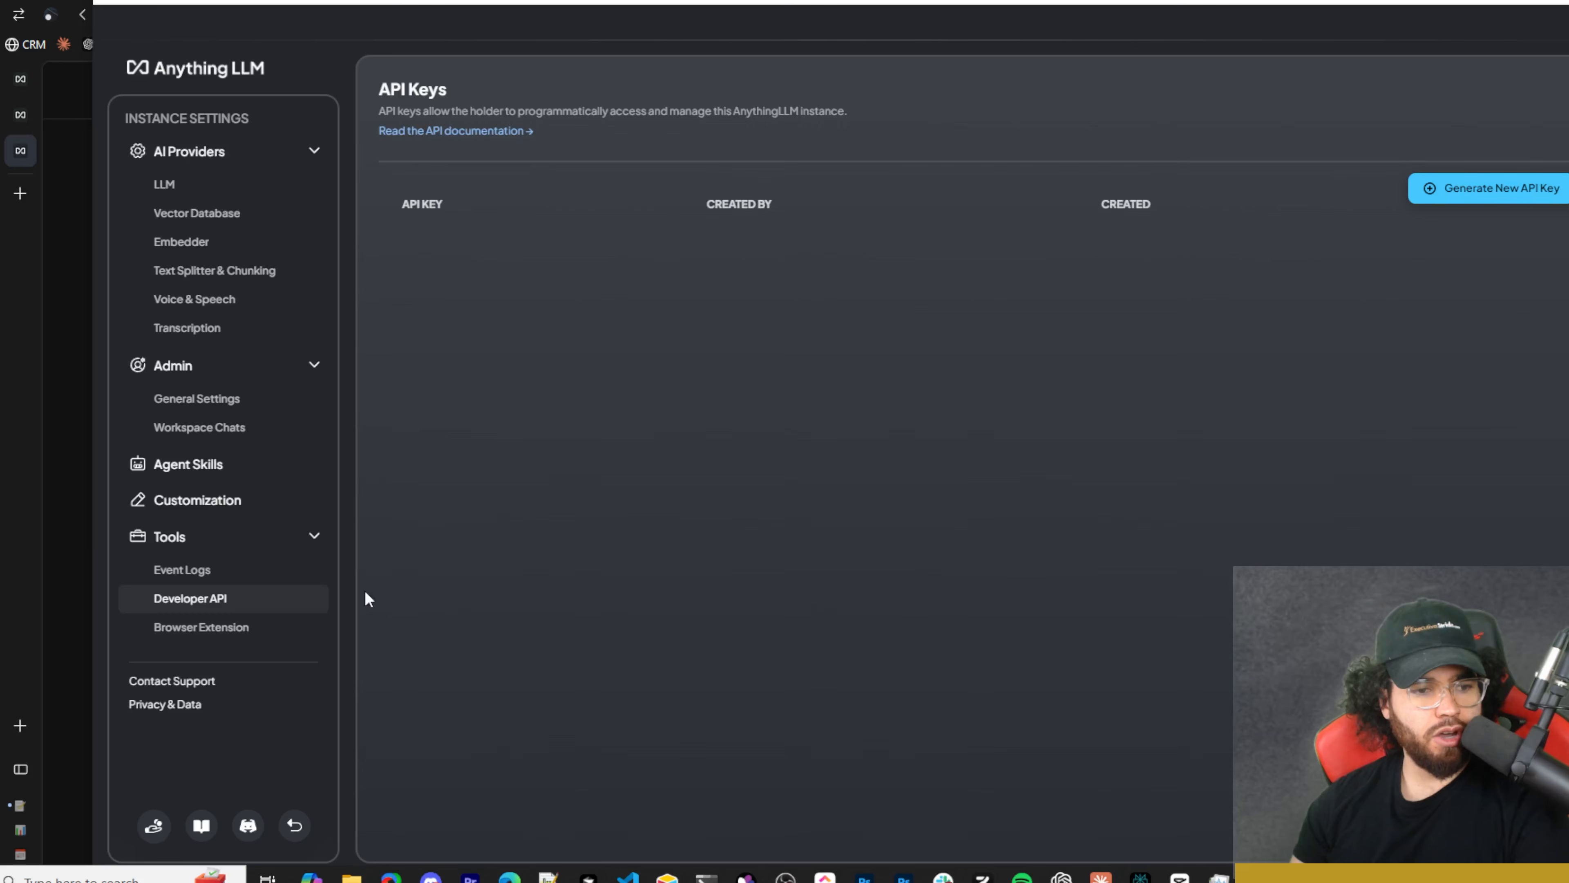
View the browser extension API keys and read the new key instructions, closing them without creating a key
left_click(203, 627)
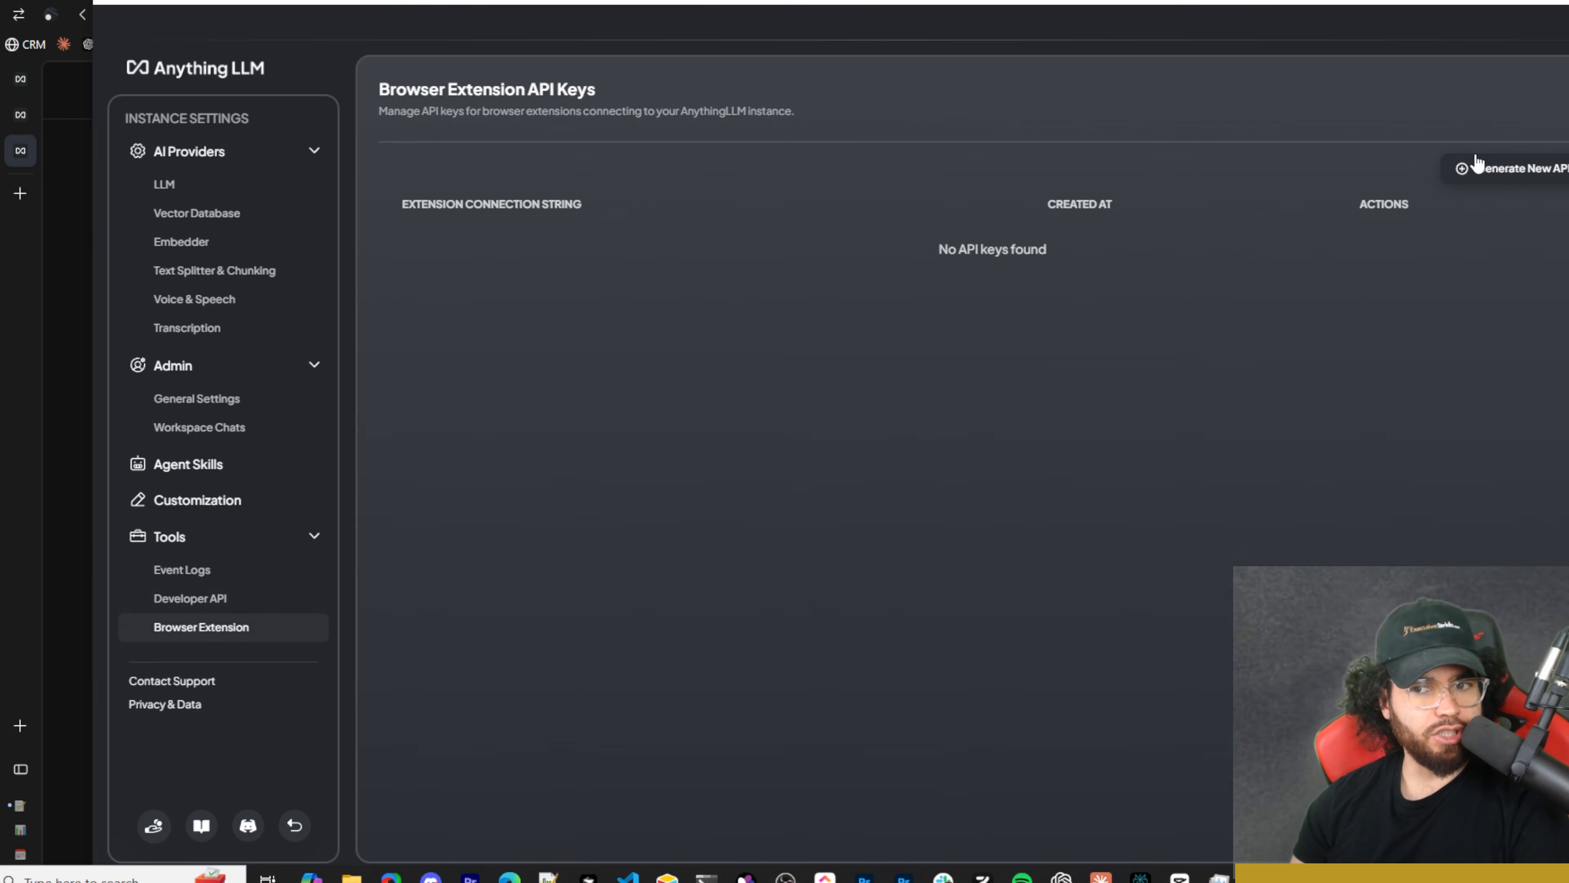
left_click(1473, 168)
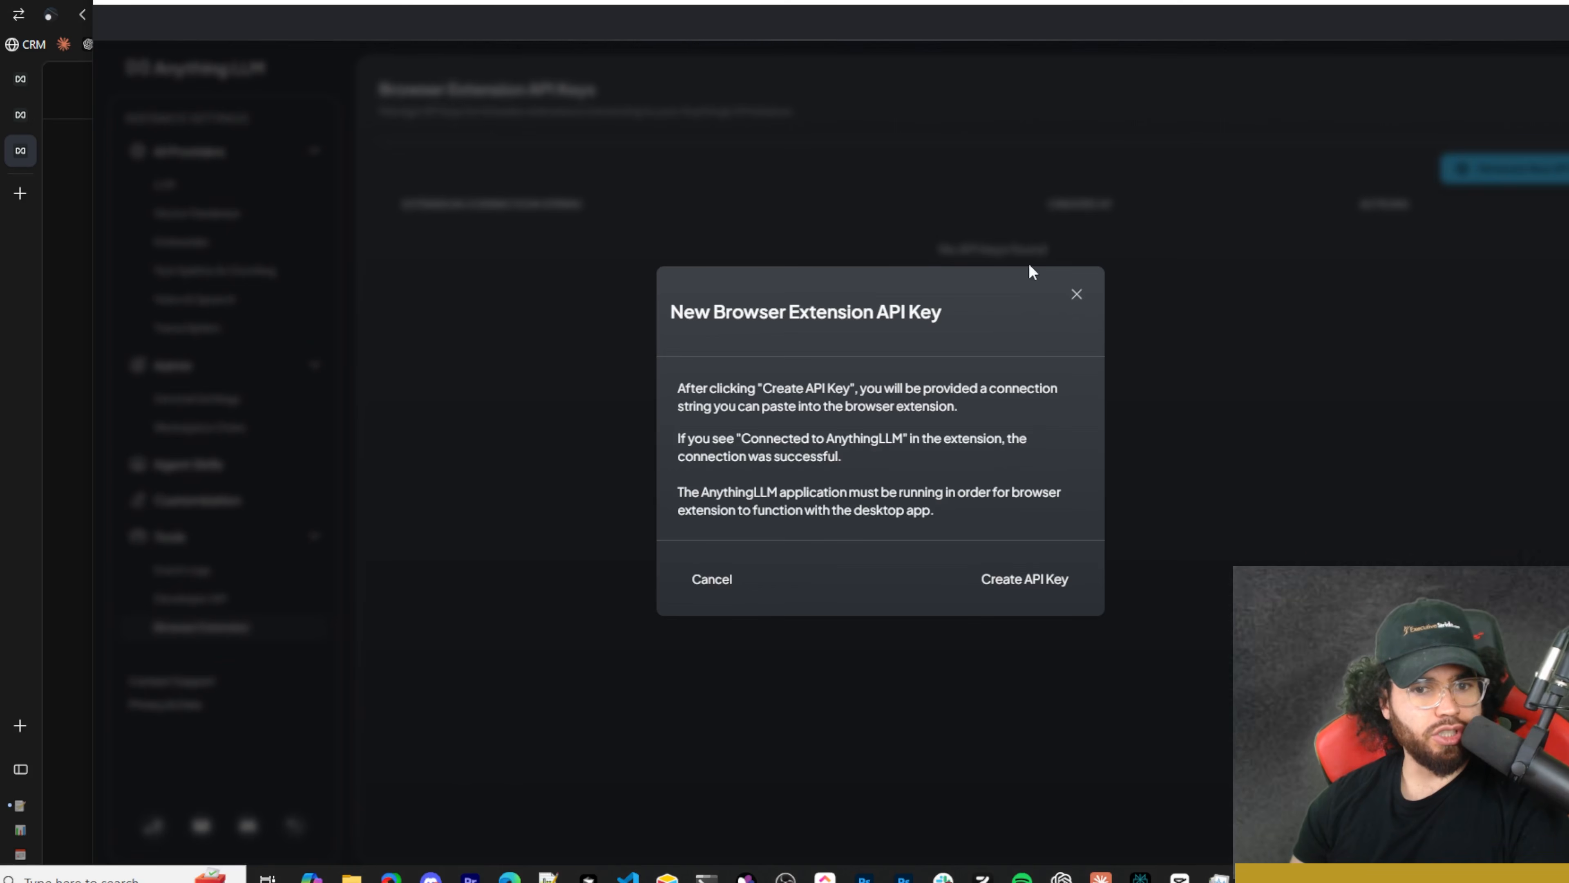
left_click(1076, 298)
left_click(1510, 176)
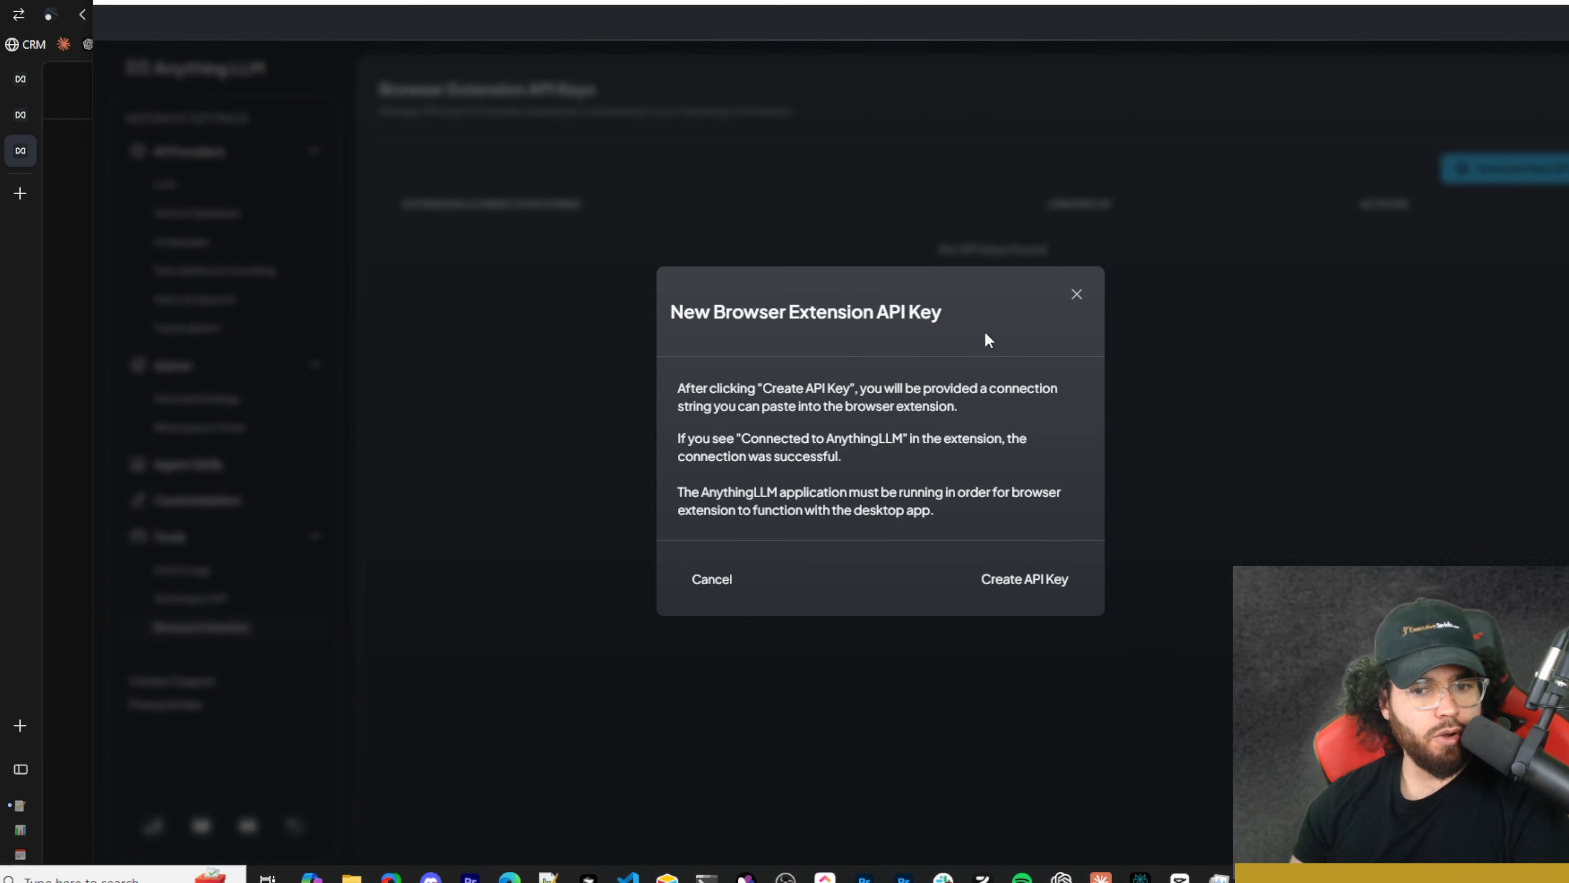
left_click(1076, 296)
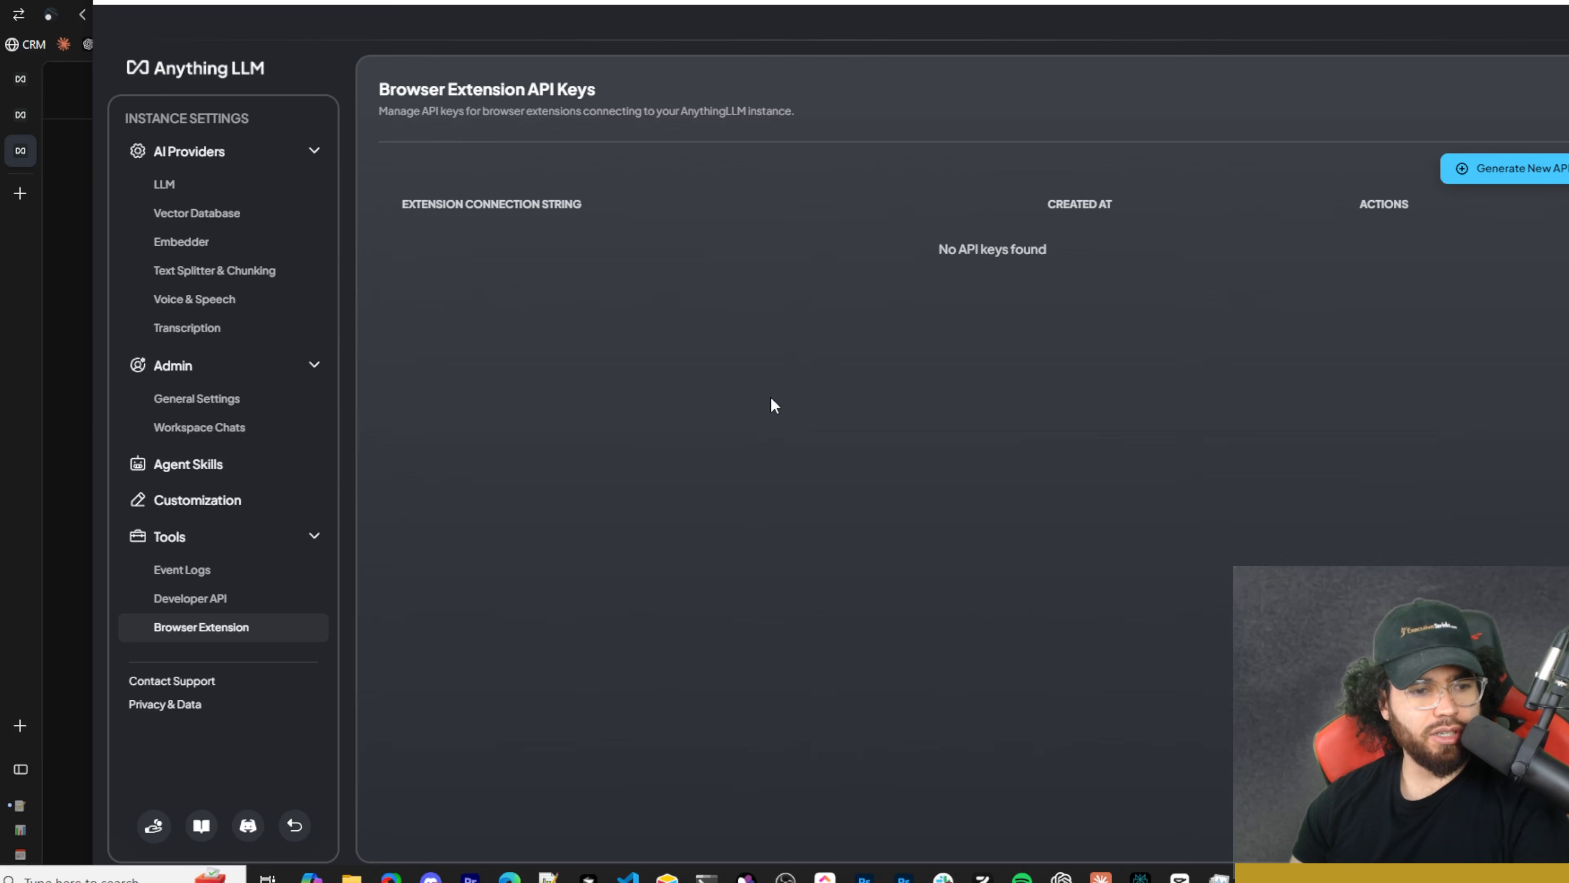
Return to the main screen and create a new workspace named Stride
left_click_drag(945, 2, 925, 181)
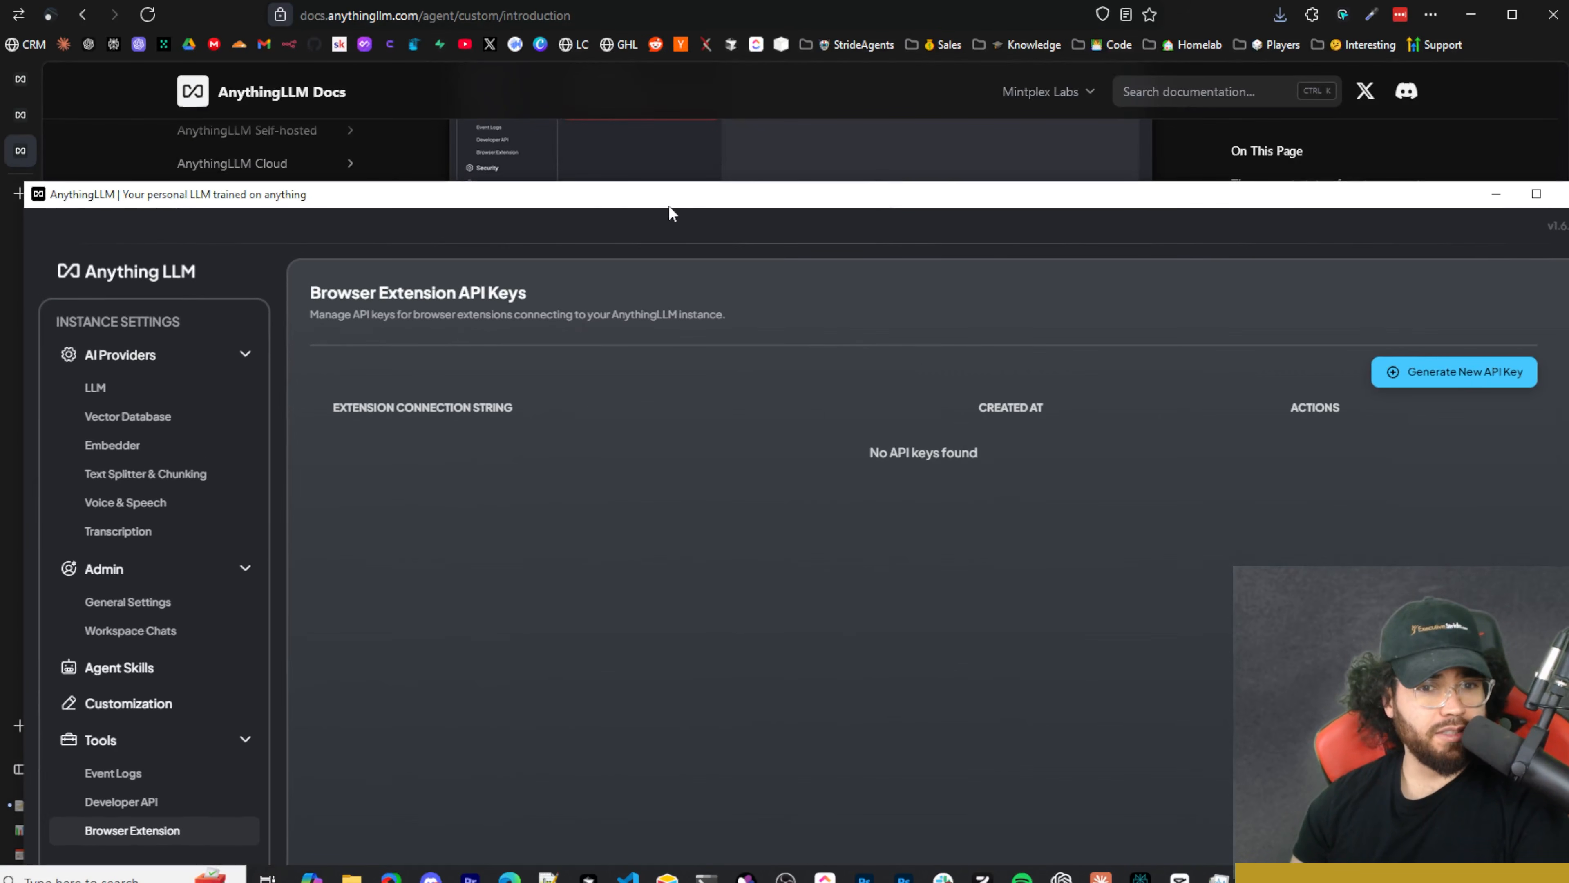
left_click_drag(680, 207, 690, 101)
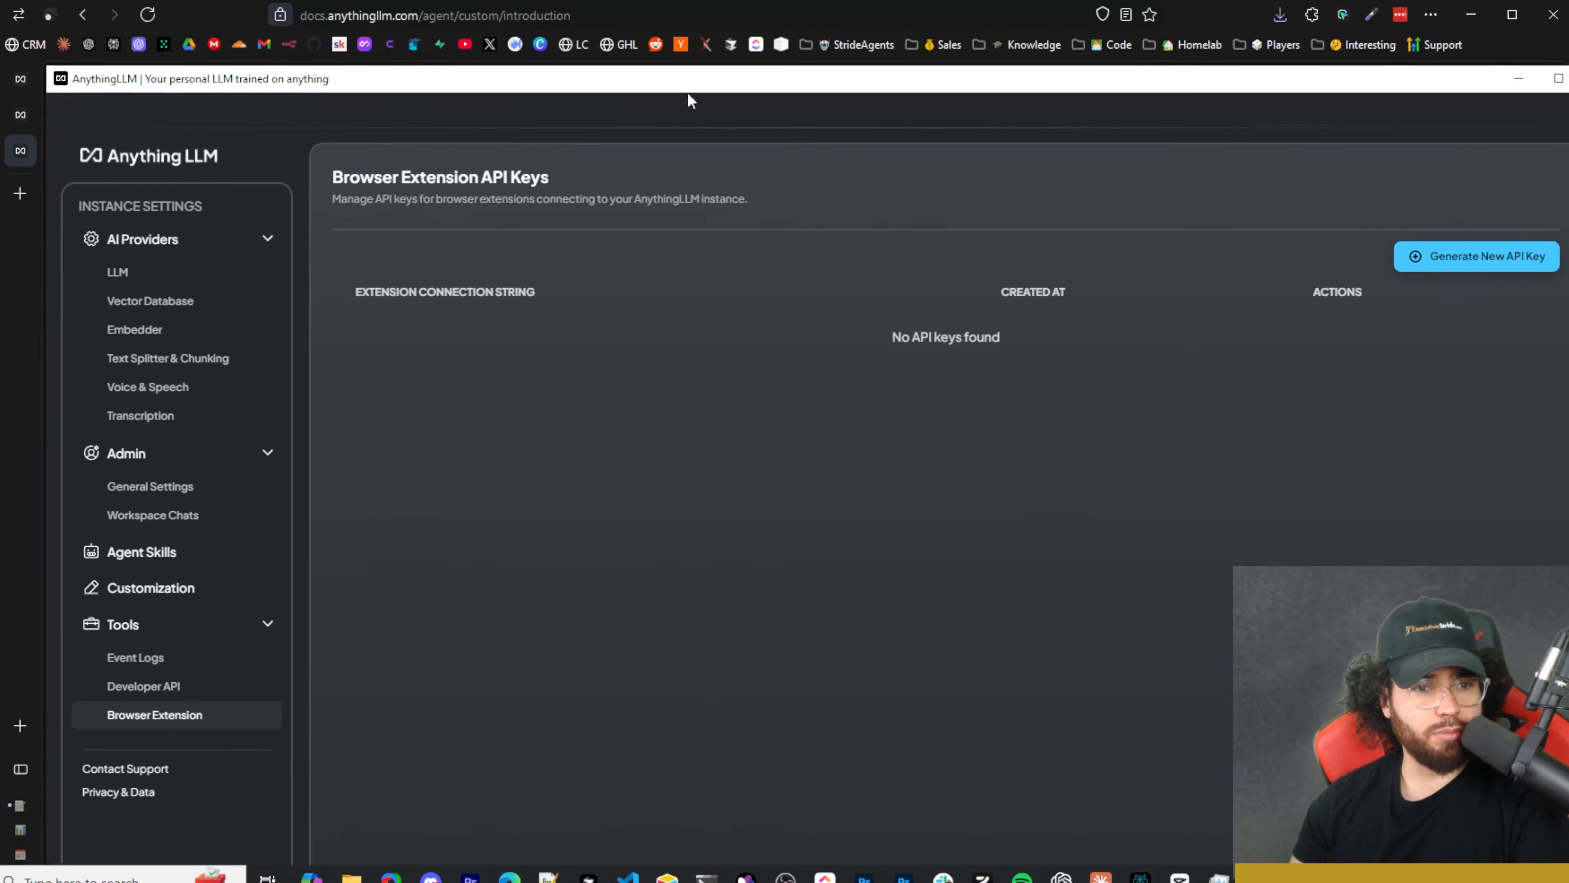
left_click_drag(548, 102, 218, 14)
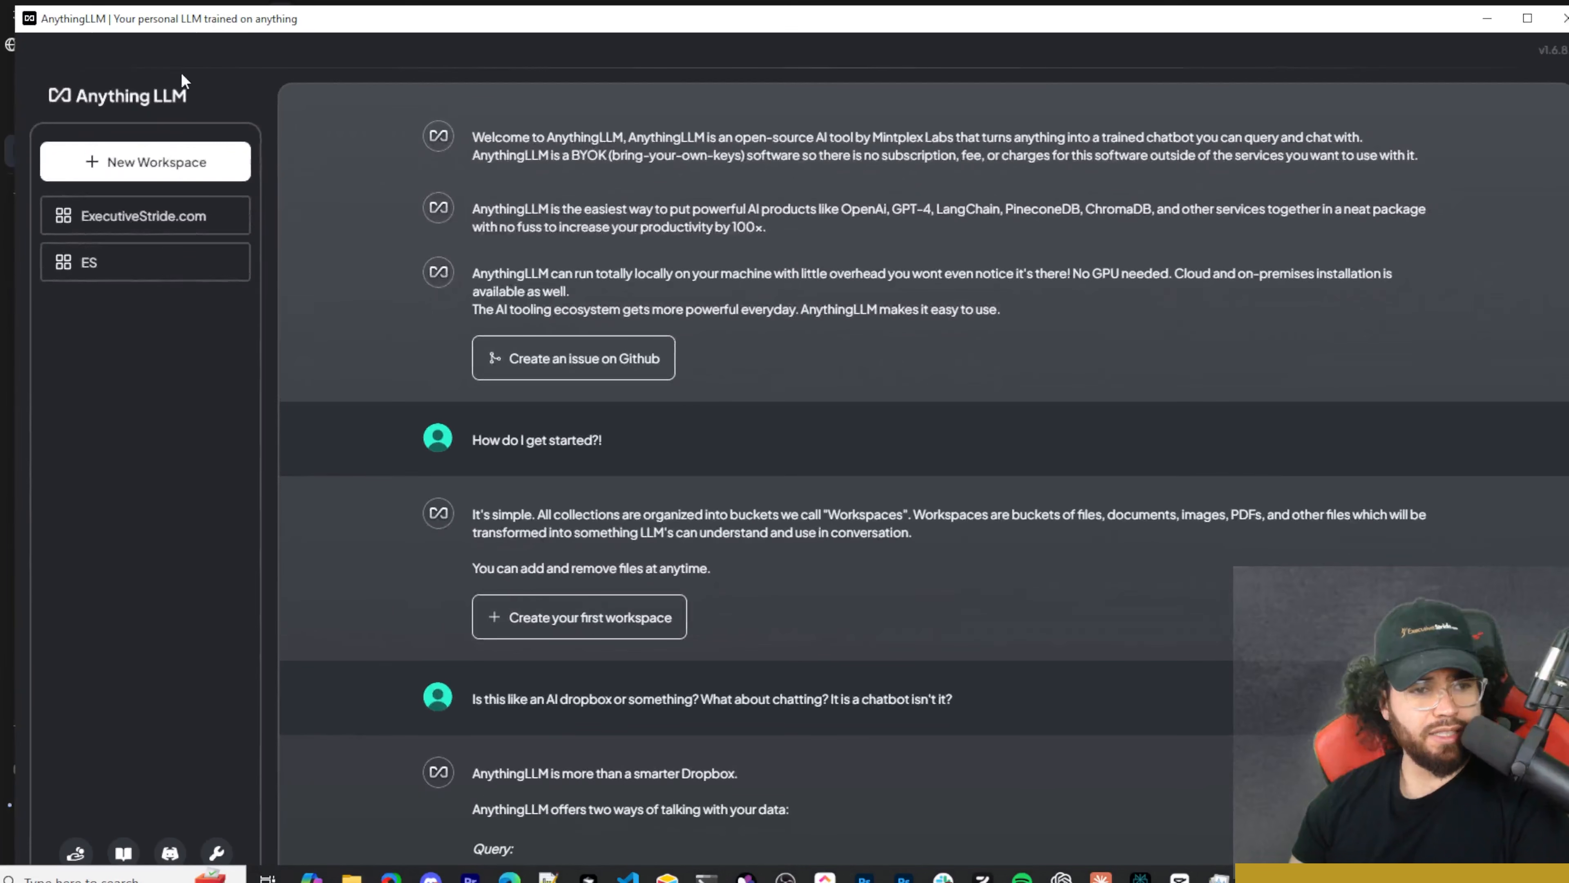
left_click(176, 178)
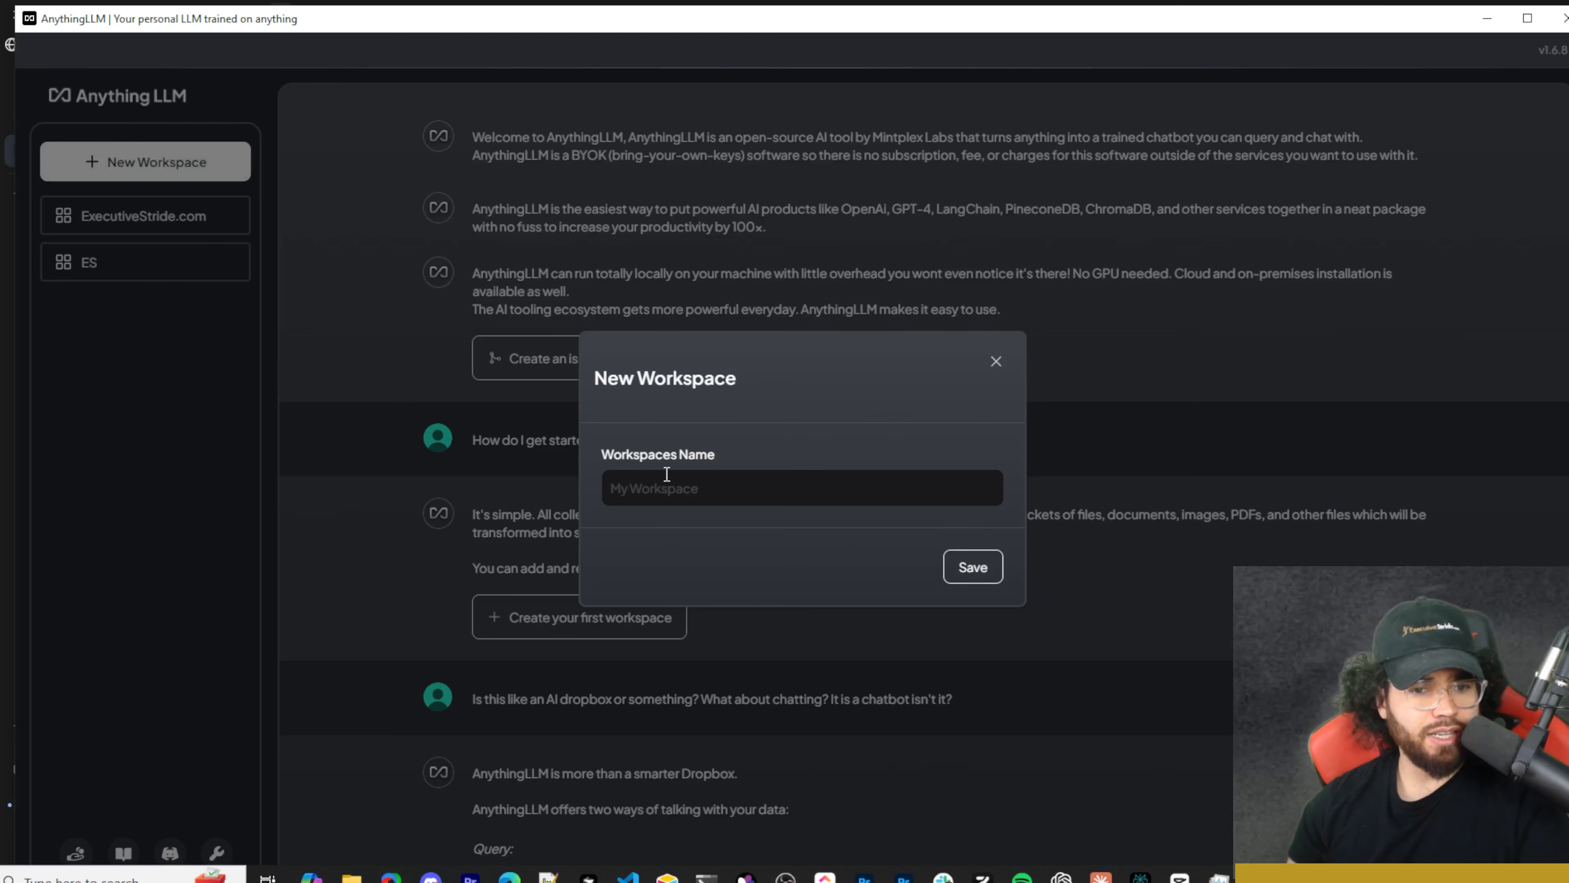
left_click(668, 471)
type("St")
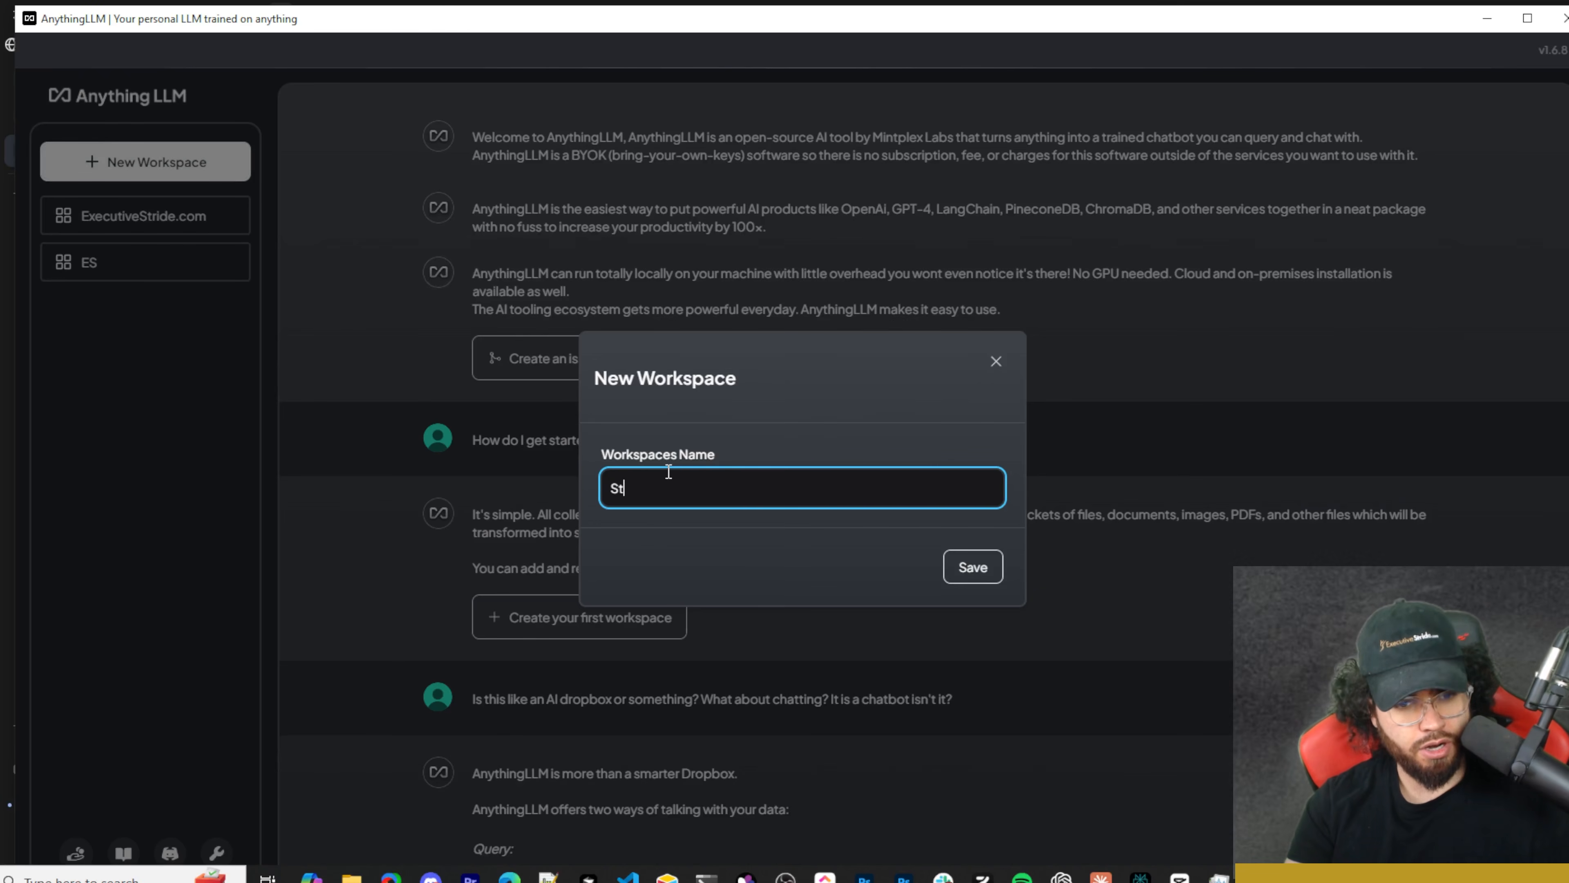
type("ride")
left_click(981, 570)
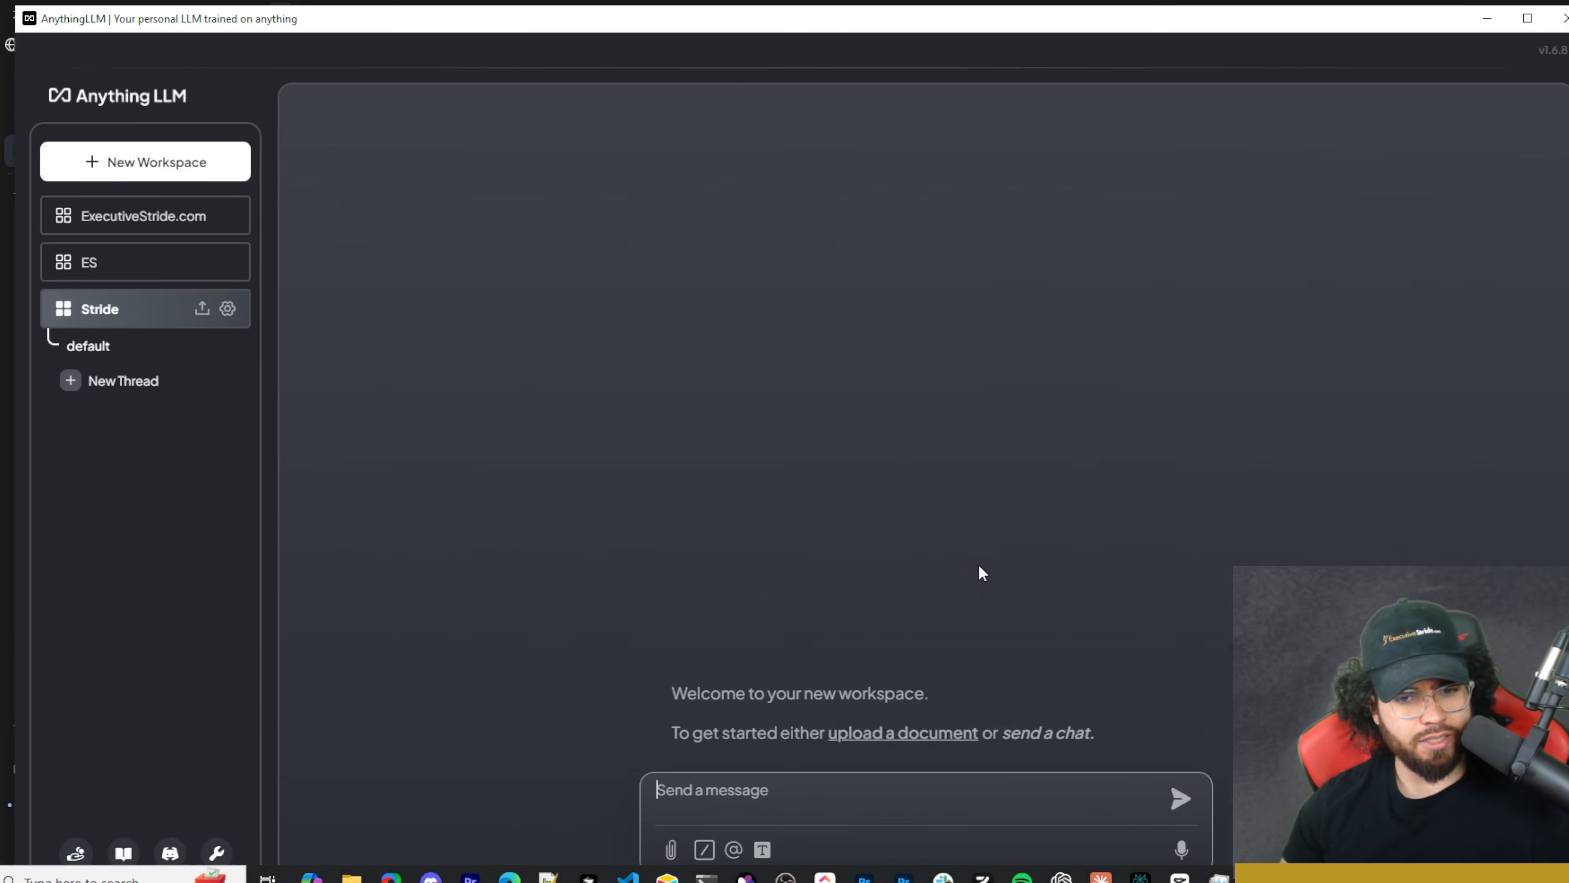
Open the Stride workspace's settings and view its general, chat and vector database options
left_click(228, 308)
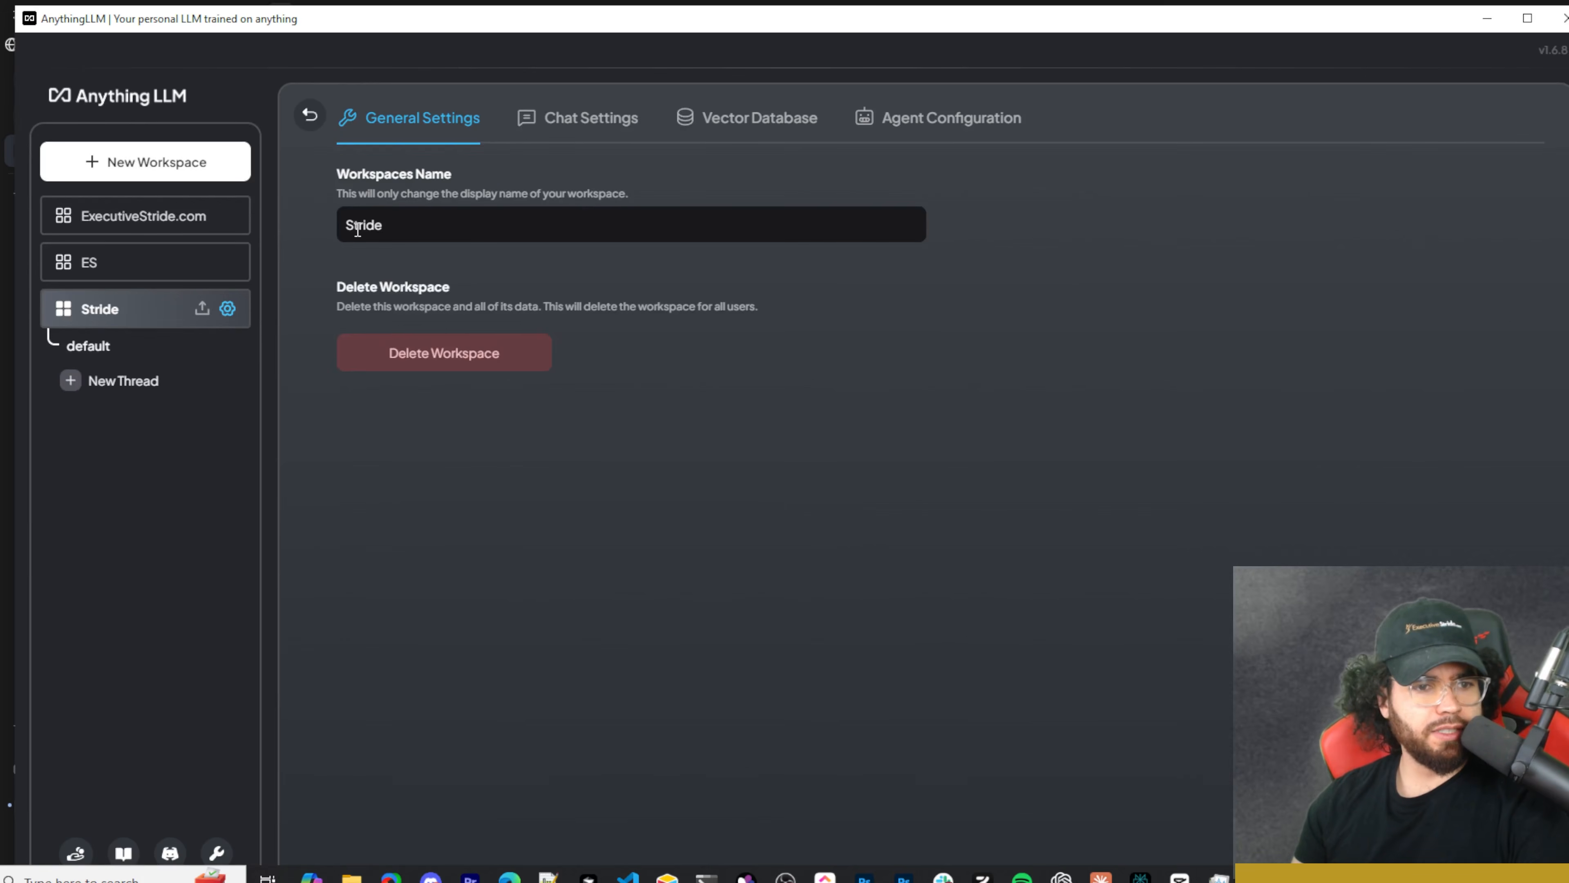
left_click(569, 120)
left_click(683, 119)
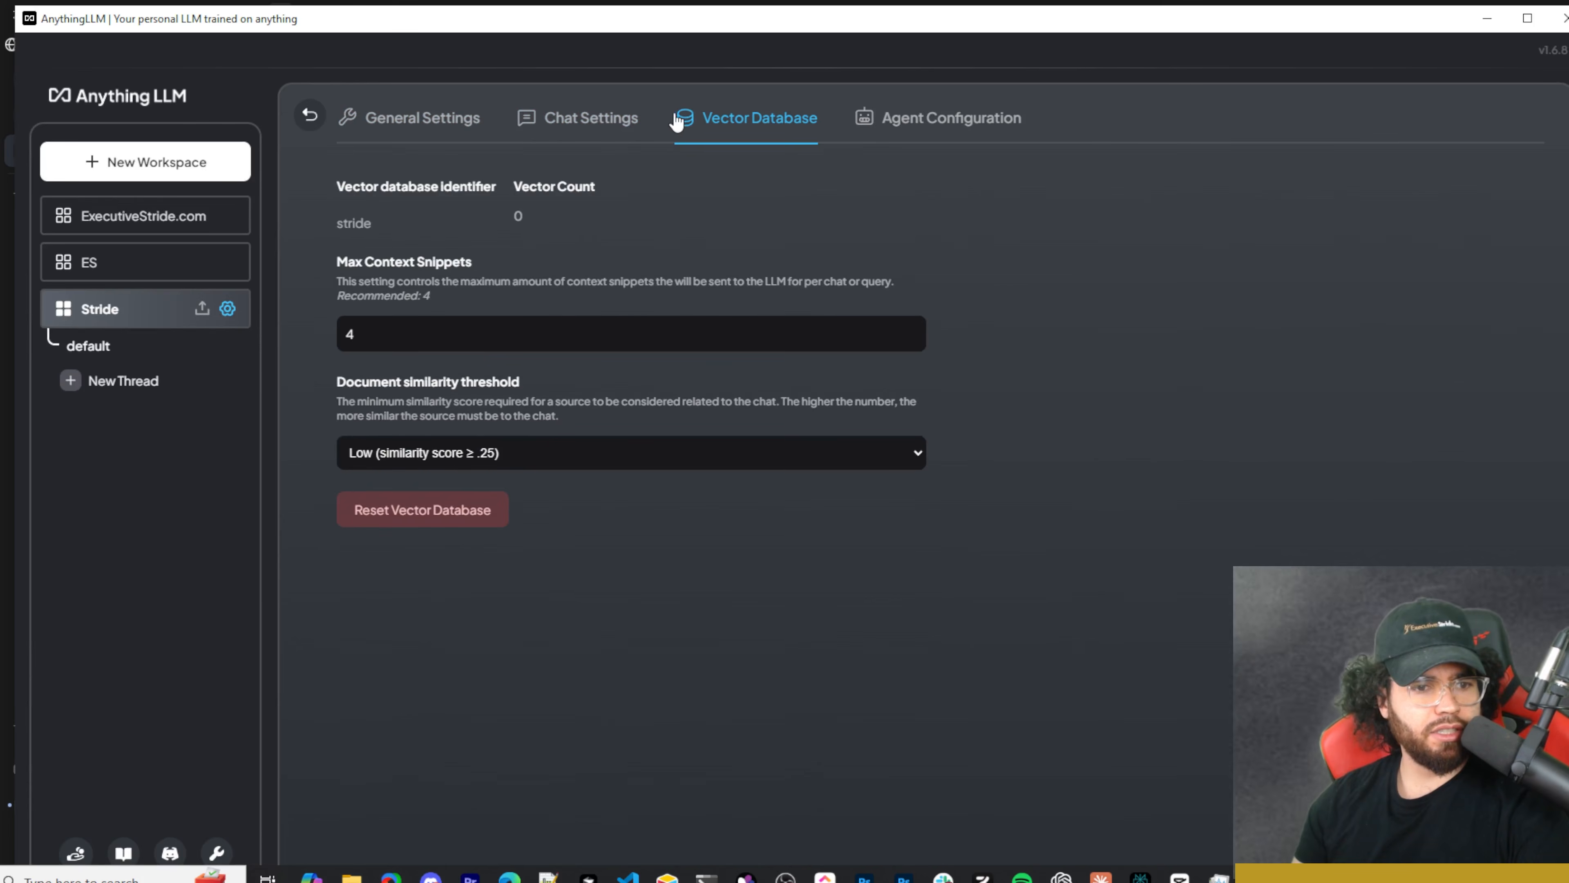
Set the Stride workspace's agent LLM provider to OpenAI with the gpt-4o model and save the agent configuration
left_click(860, 124)
left_click(481, 230)
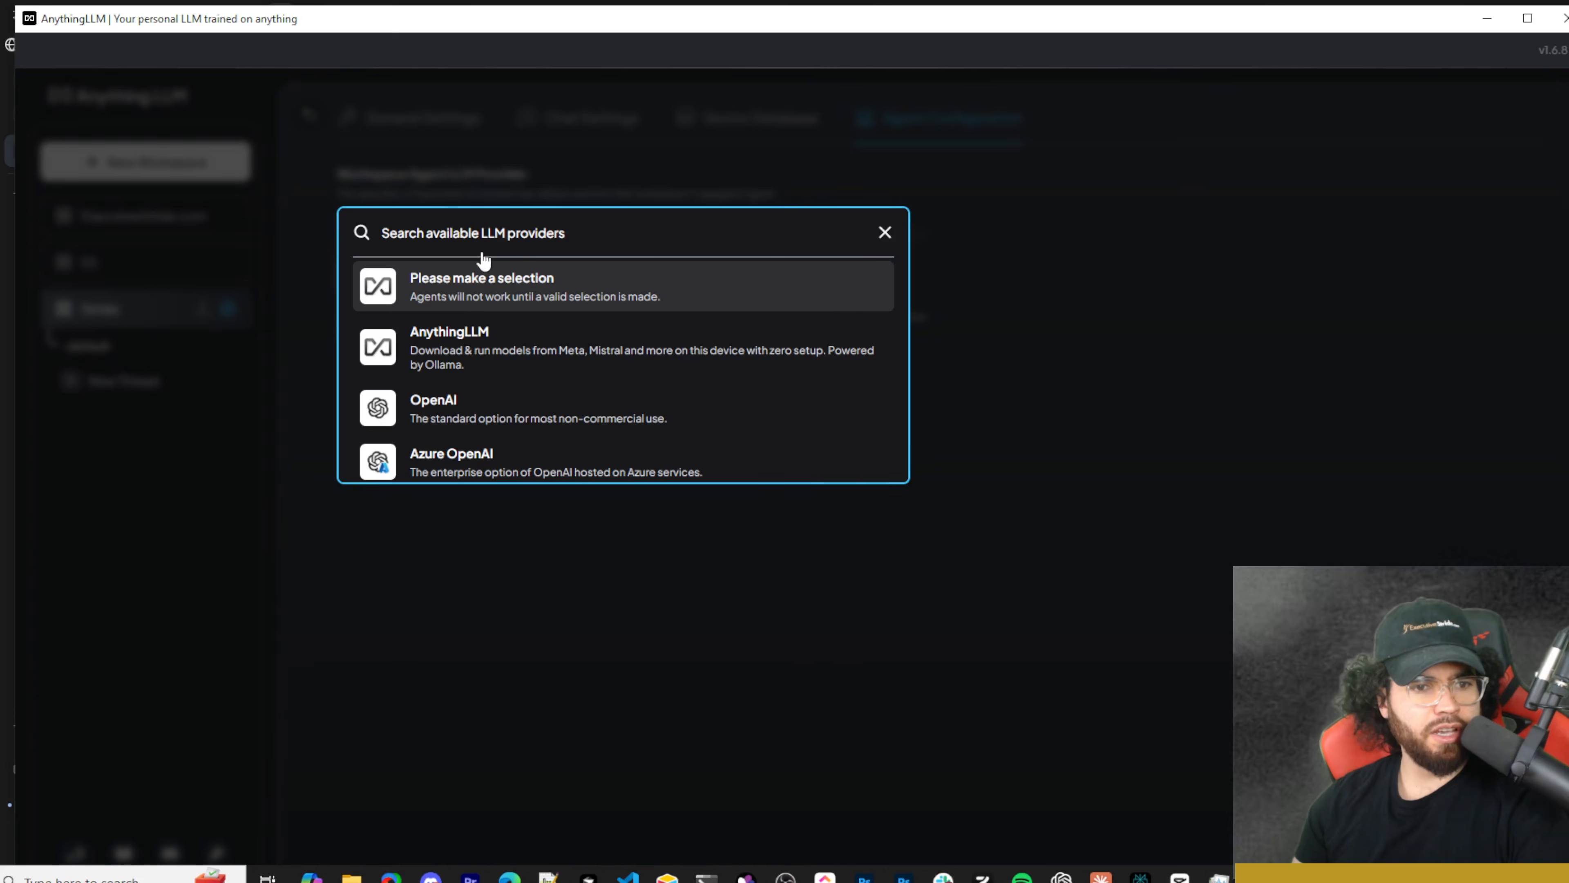
left_click(470, 403)
left_click(408, 336)
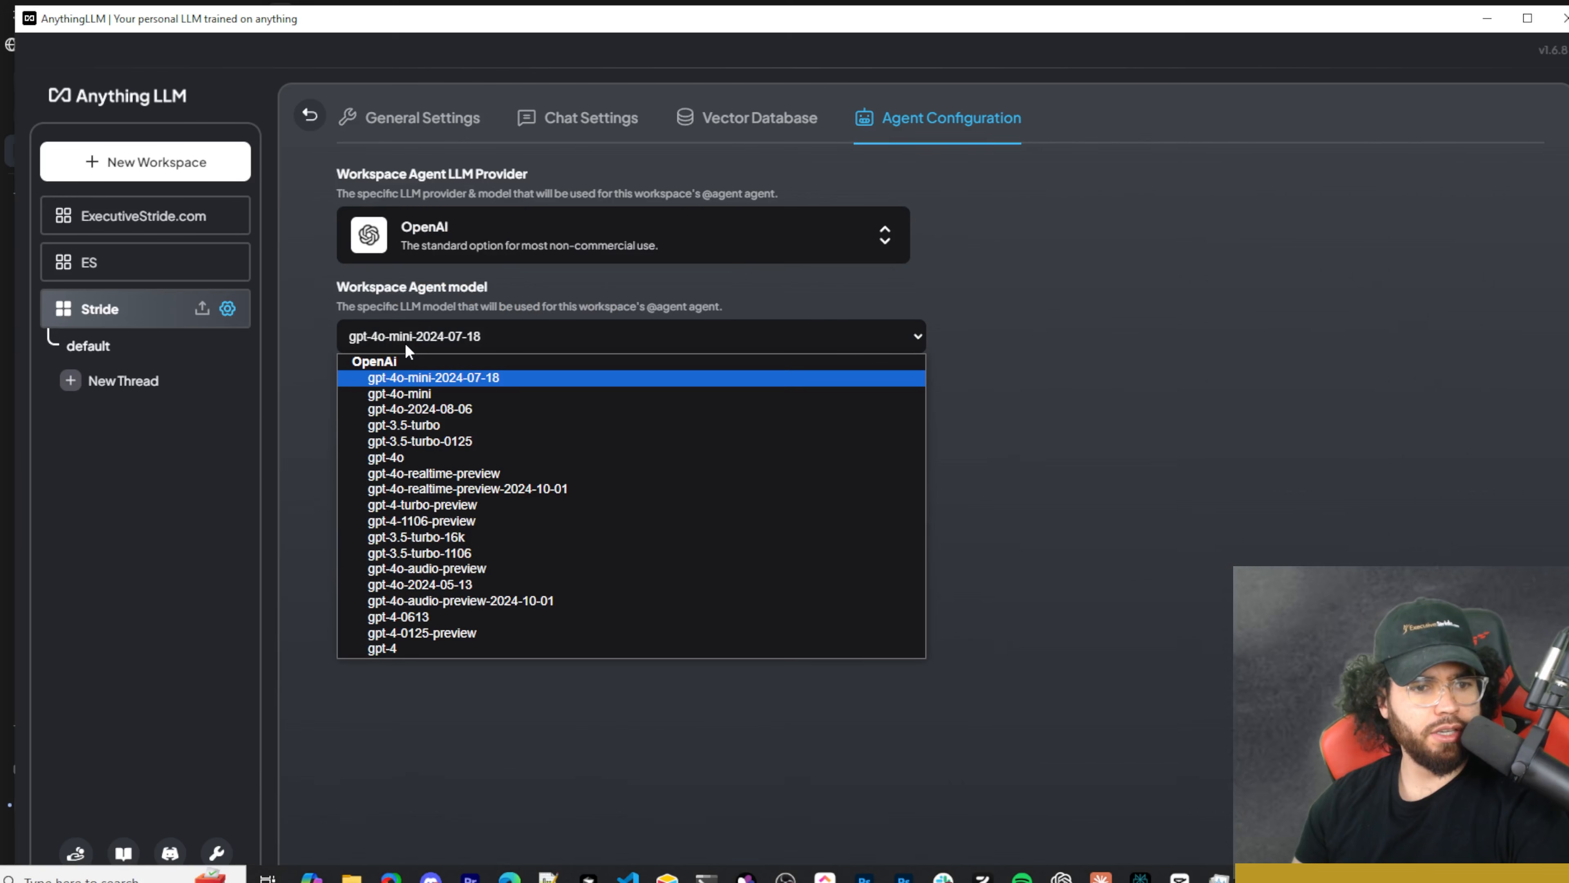
left_click(440, 457)
left_click(436, 433)
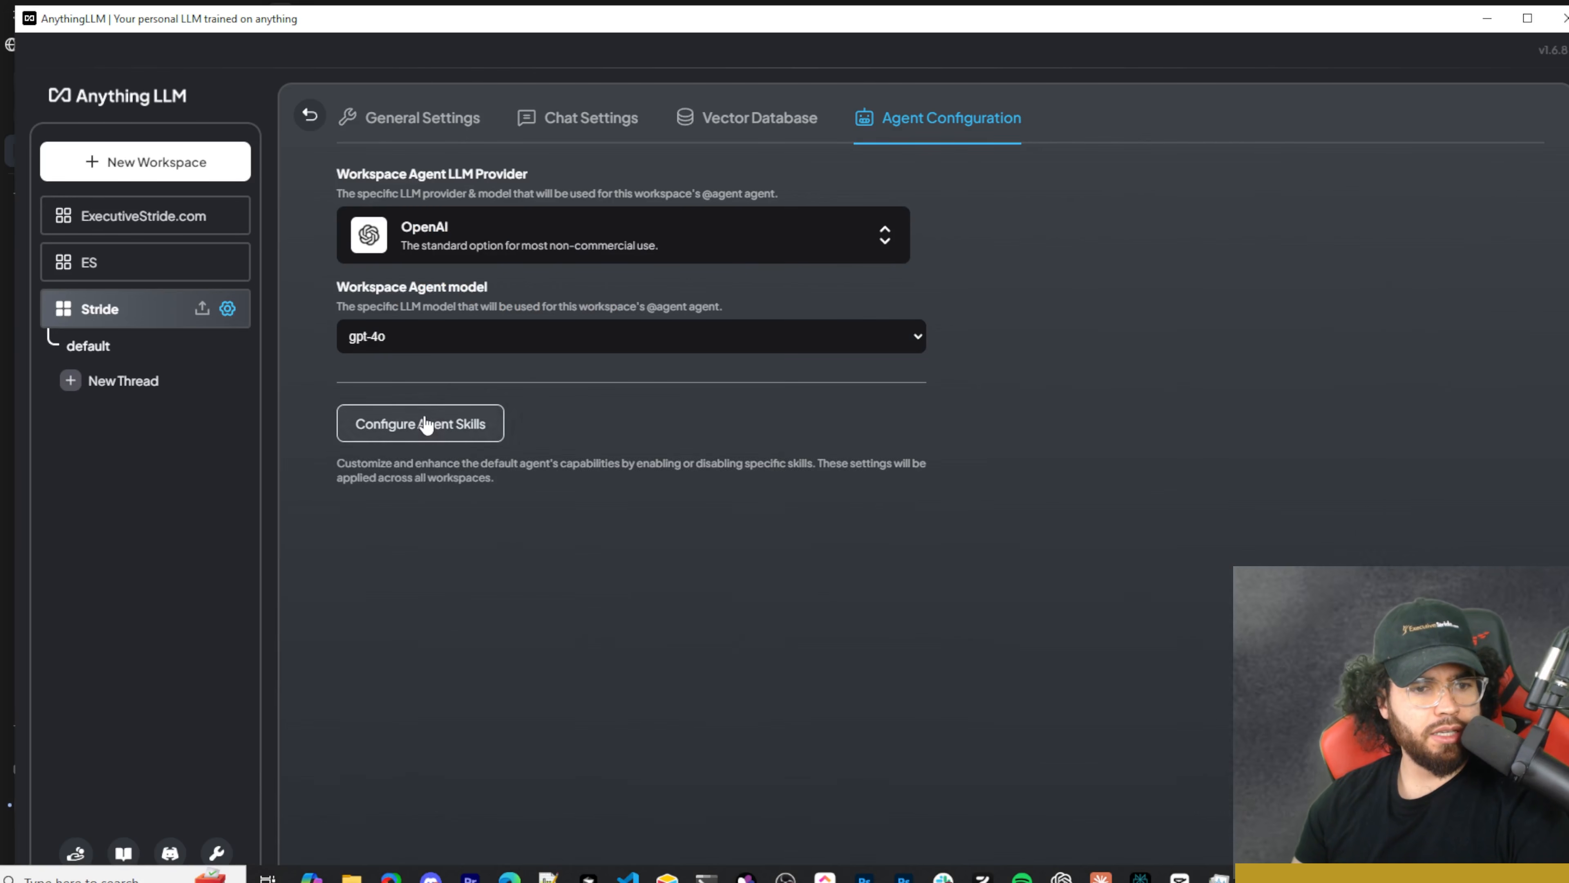
Check Stride's chat settings, and send the message "hi" in the workspace's default thread
left_click(512, 124)
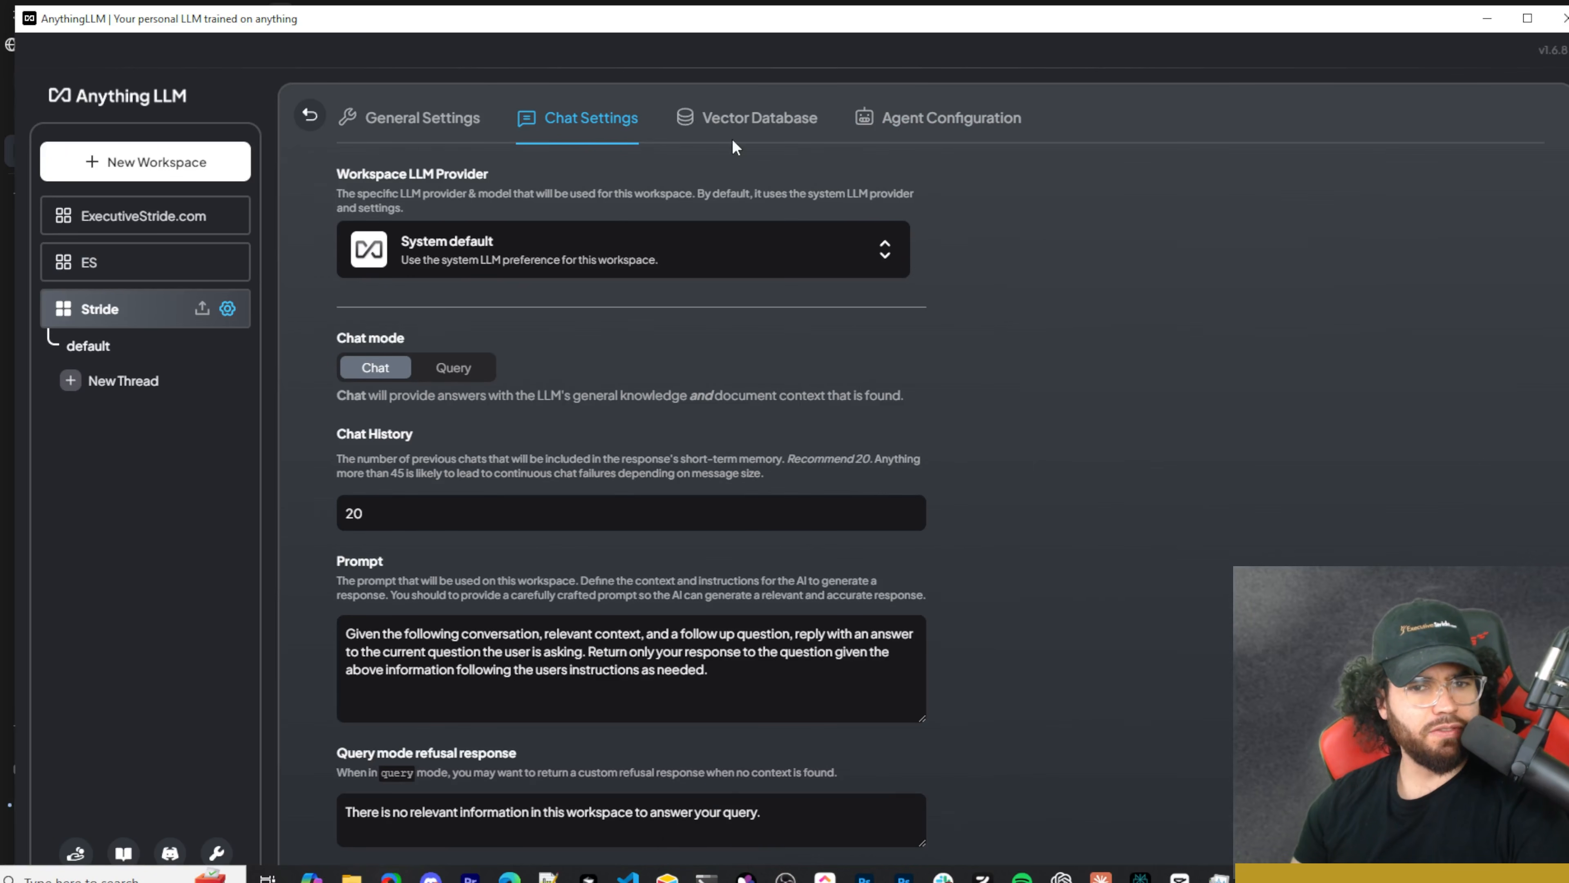
left_click(85, 351)
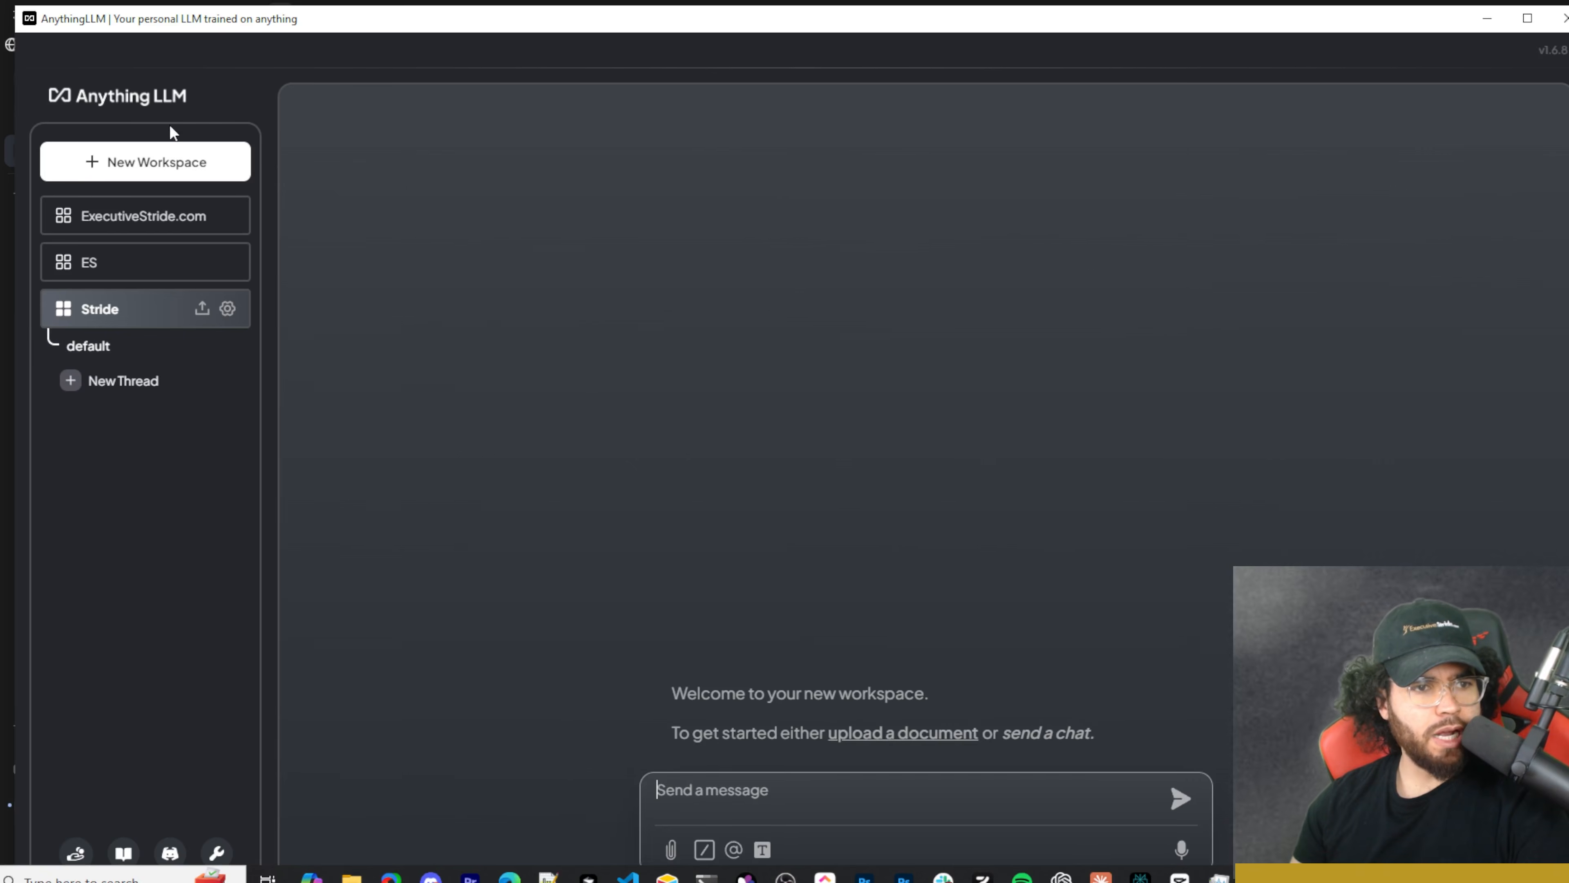
double_click(290, 26)
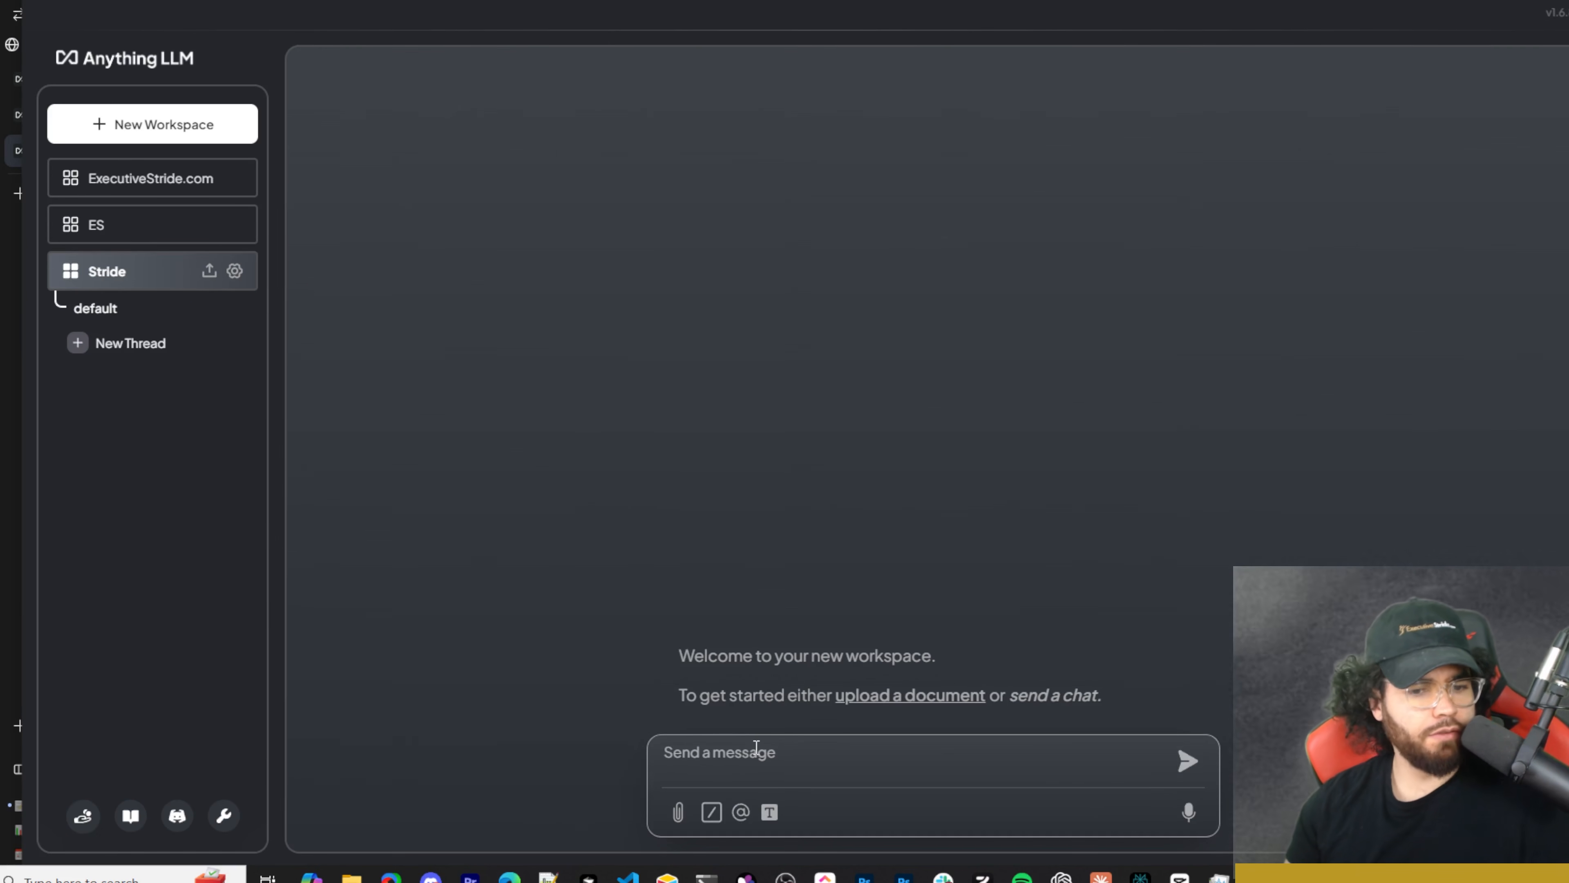
type("hi")
key("Return")
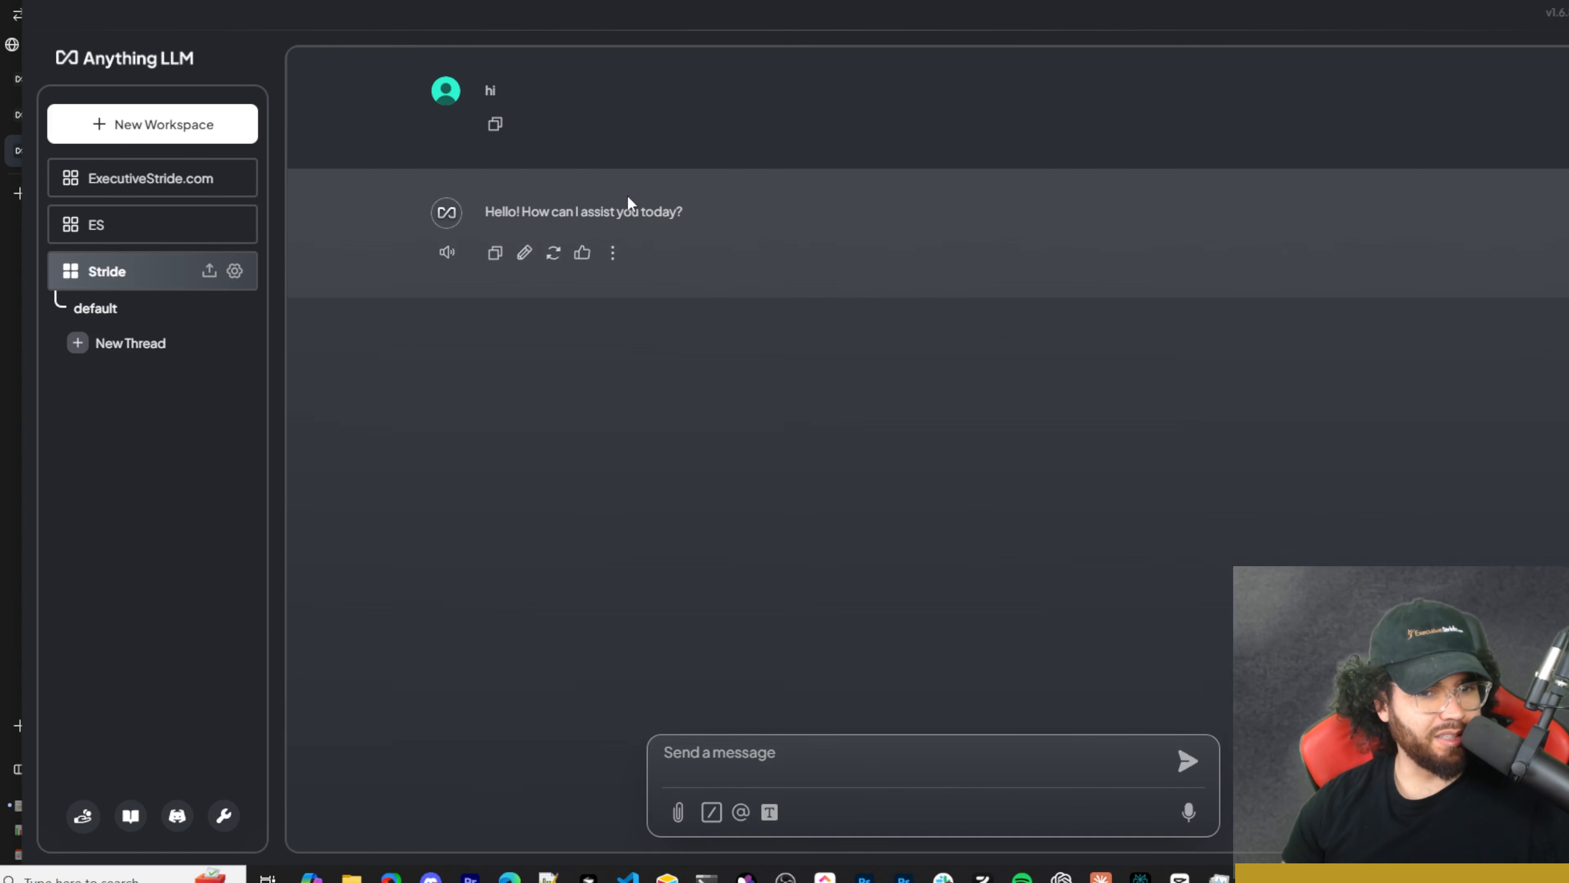
left_click_drag(653, 211, 719, 213)
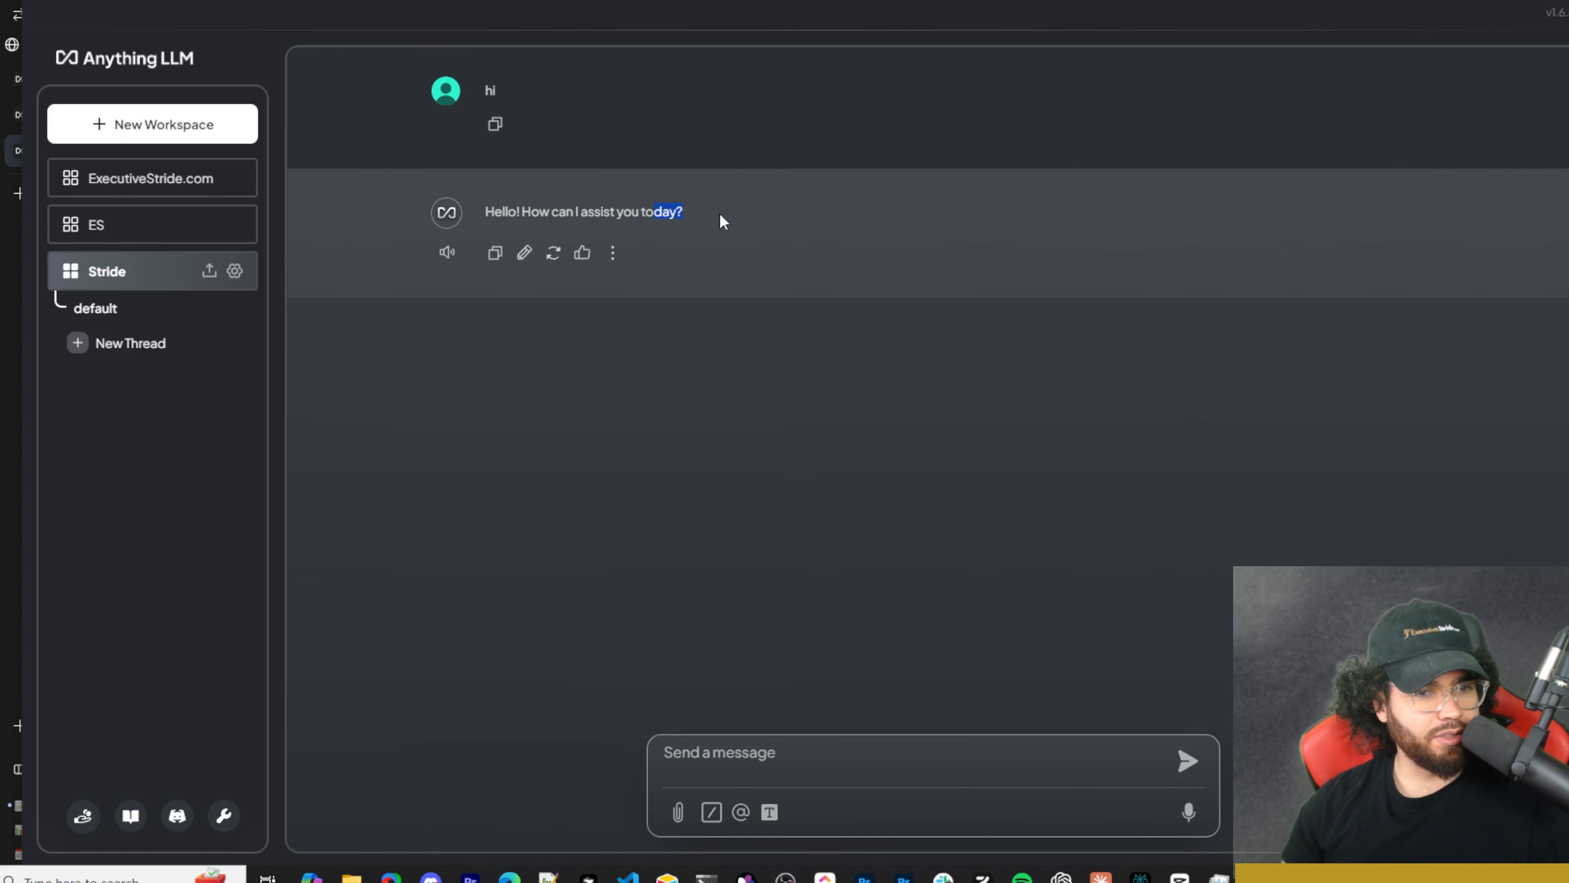
Upload the "Agent Q - AI Agent That Can Do ANYTHING!" and "Agent E - AI Agent Controls Your Browser To Do ANYTHING!" Word files to the document library
left_click(208, 273)
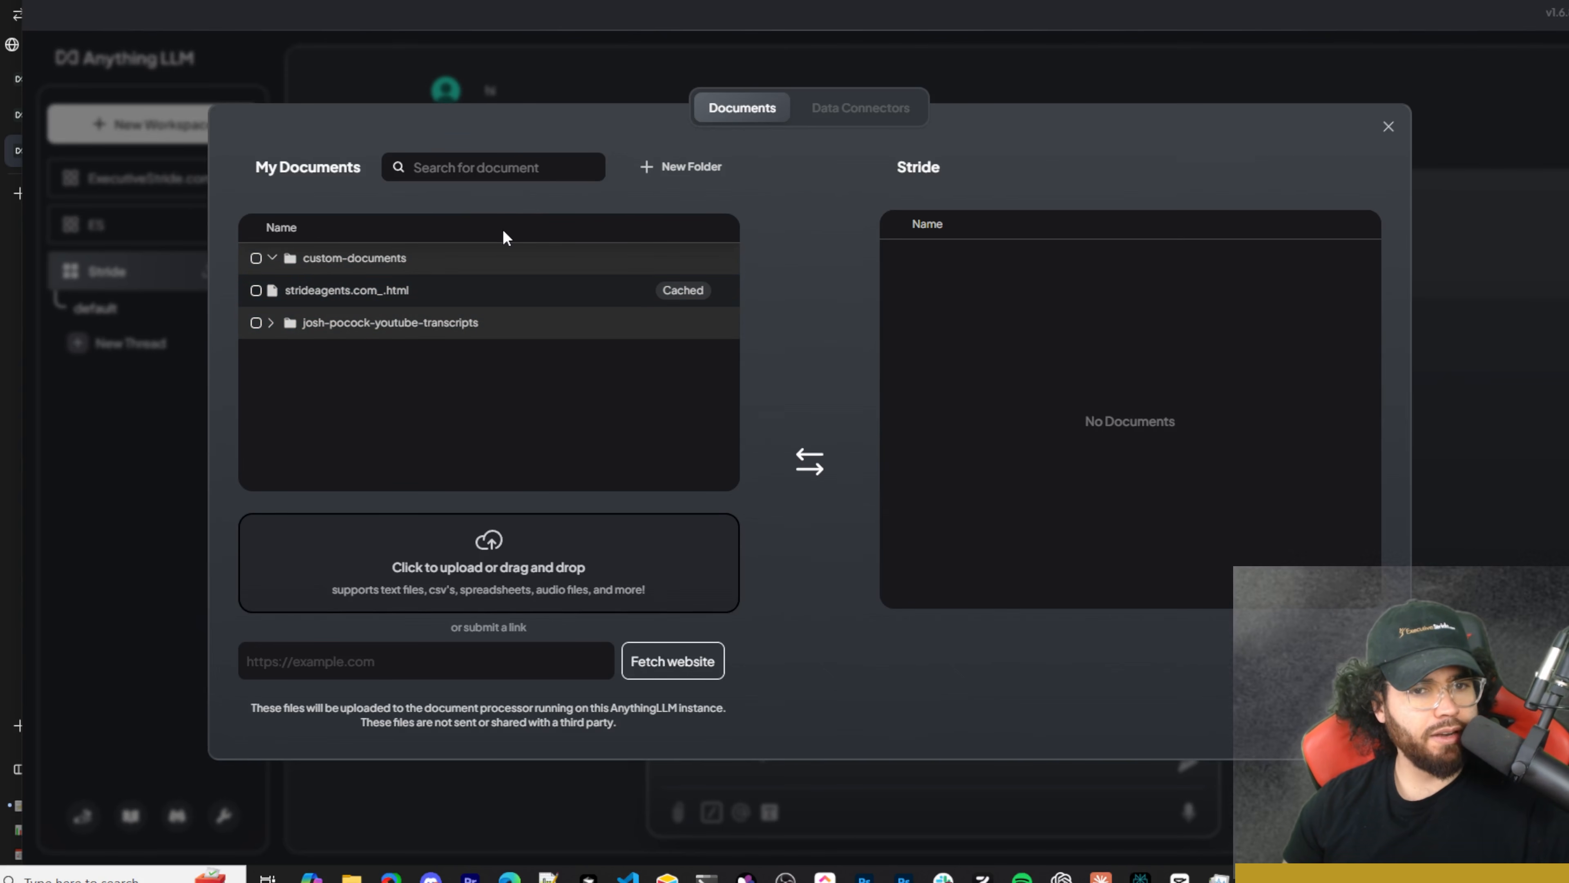
left_click(501, 588)
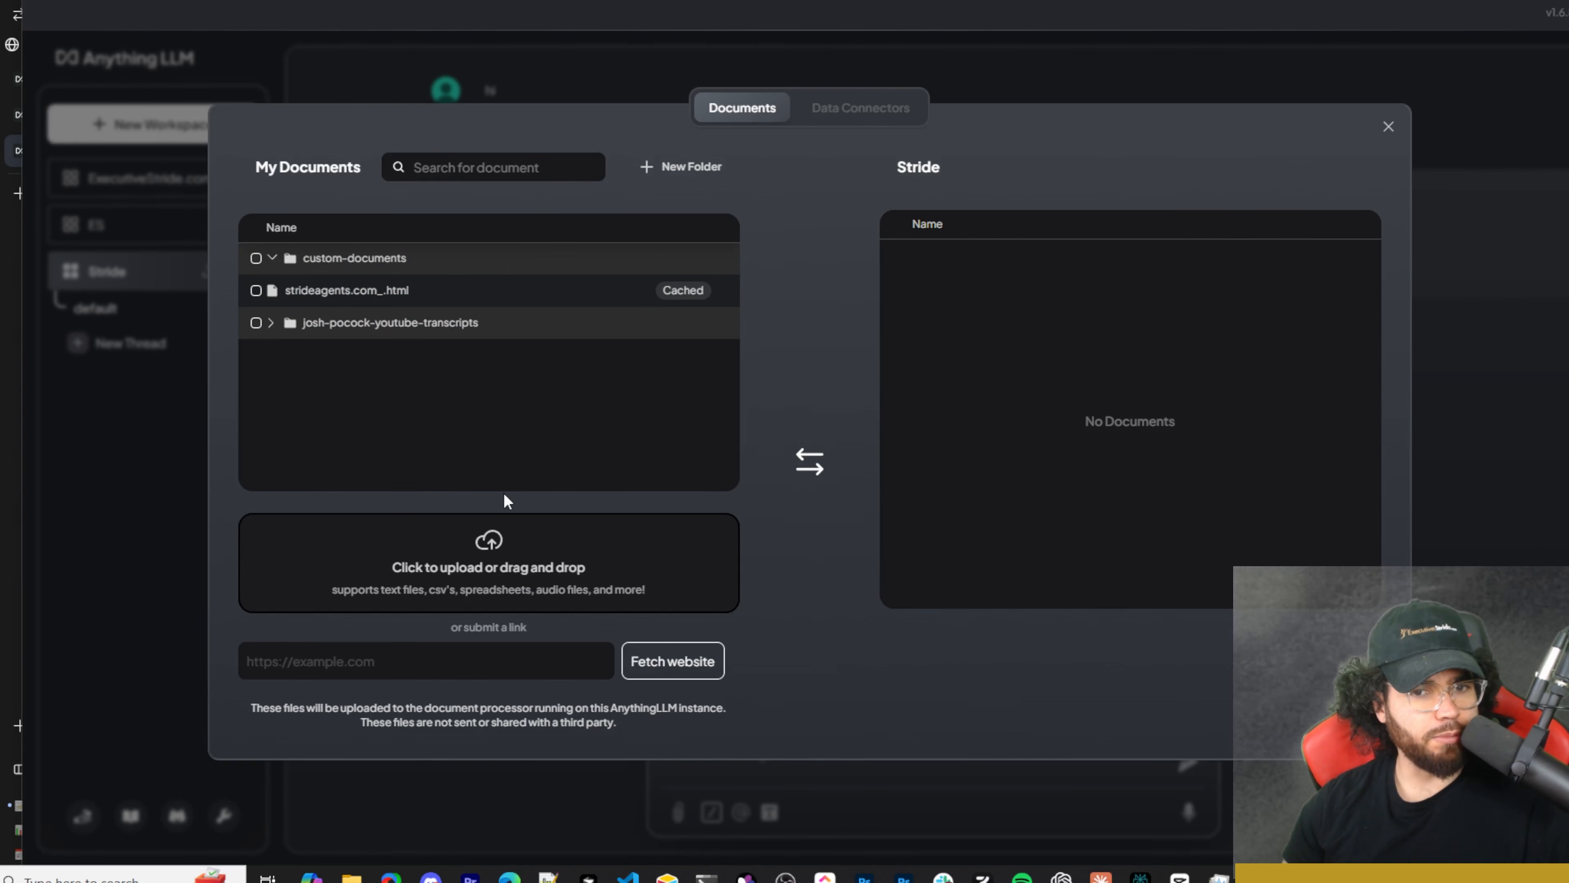
left_click(678, 210)
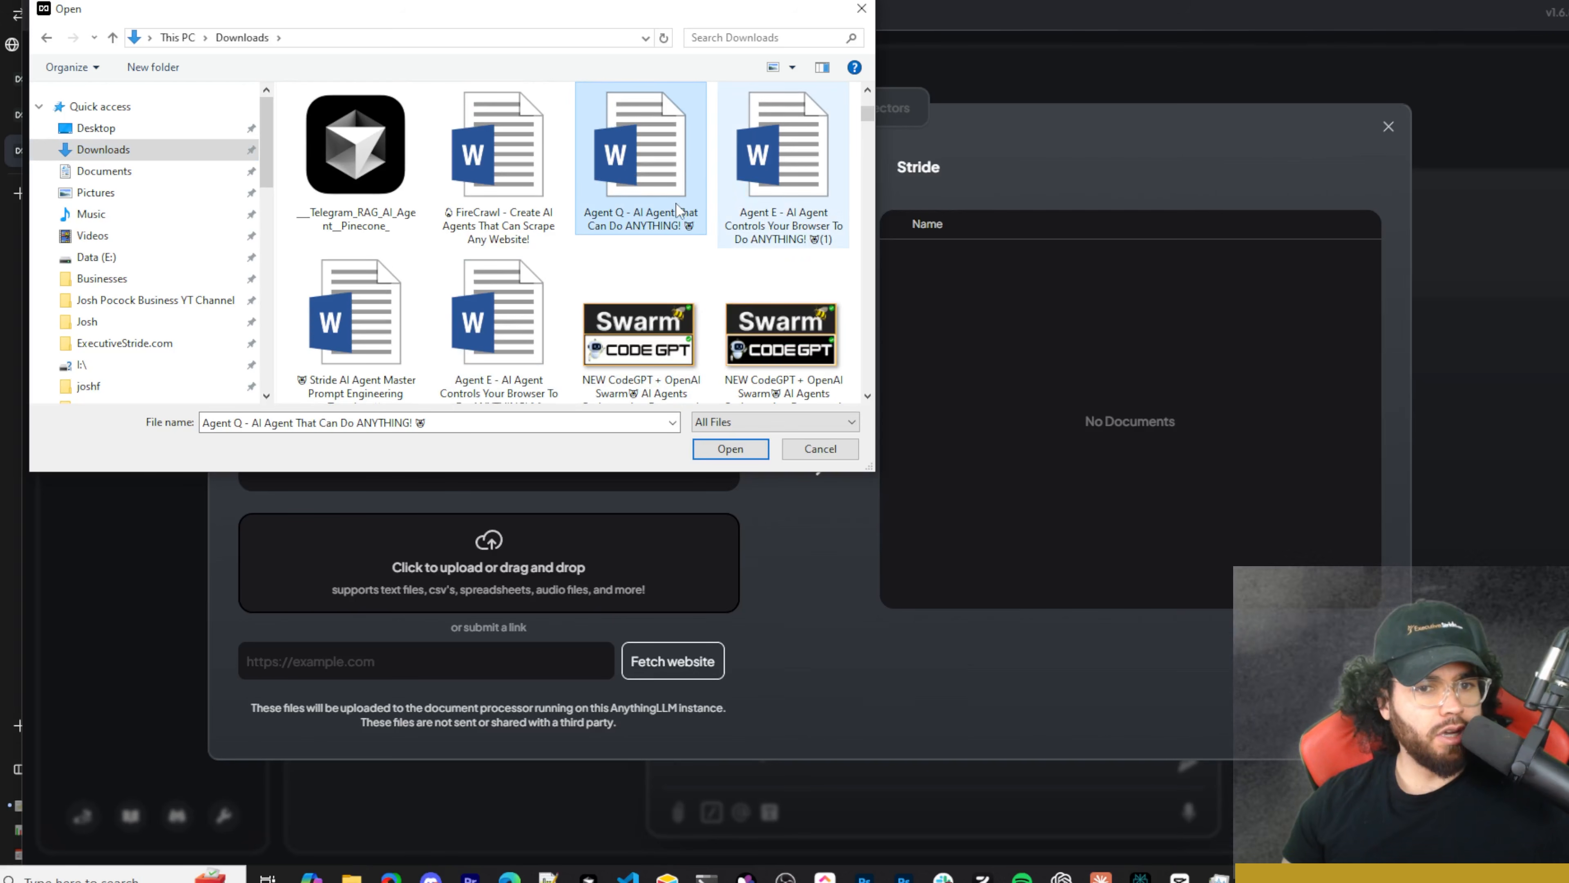
left_click(780, 204, "ctrl")
left_click(730, 449)
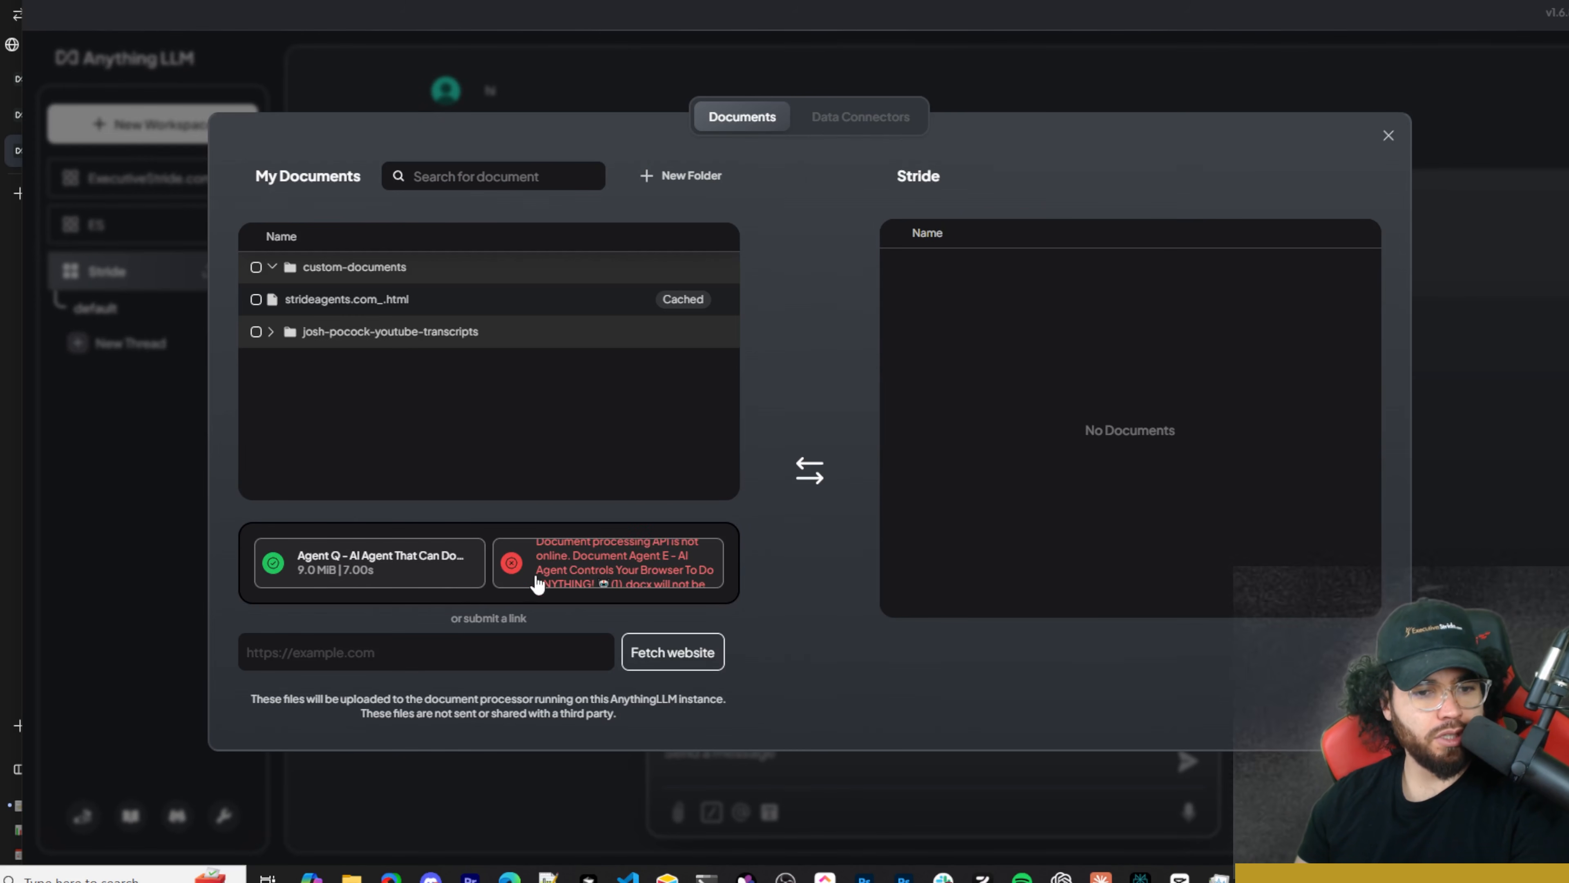
left_click(350, 541)
left_click(816, 450)
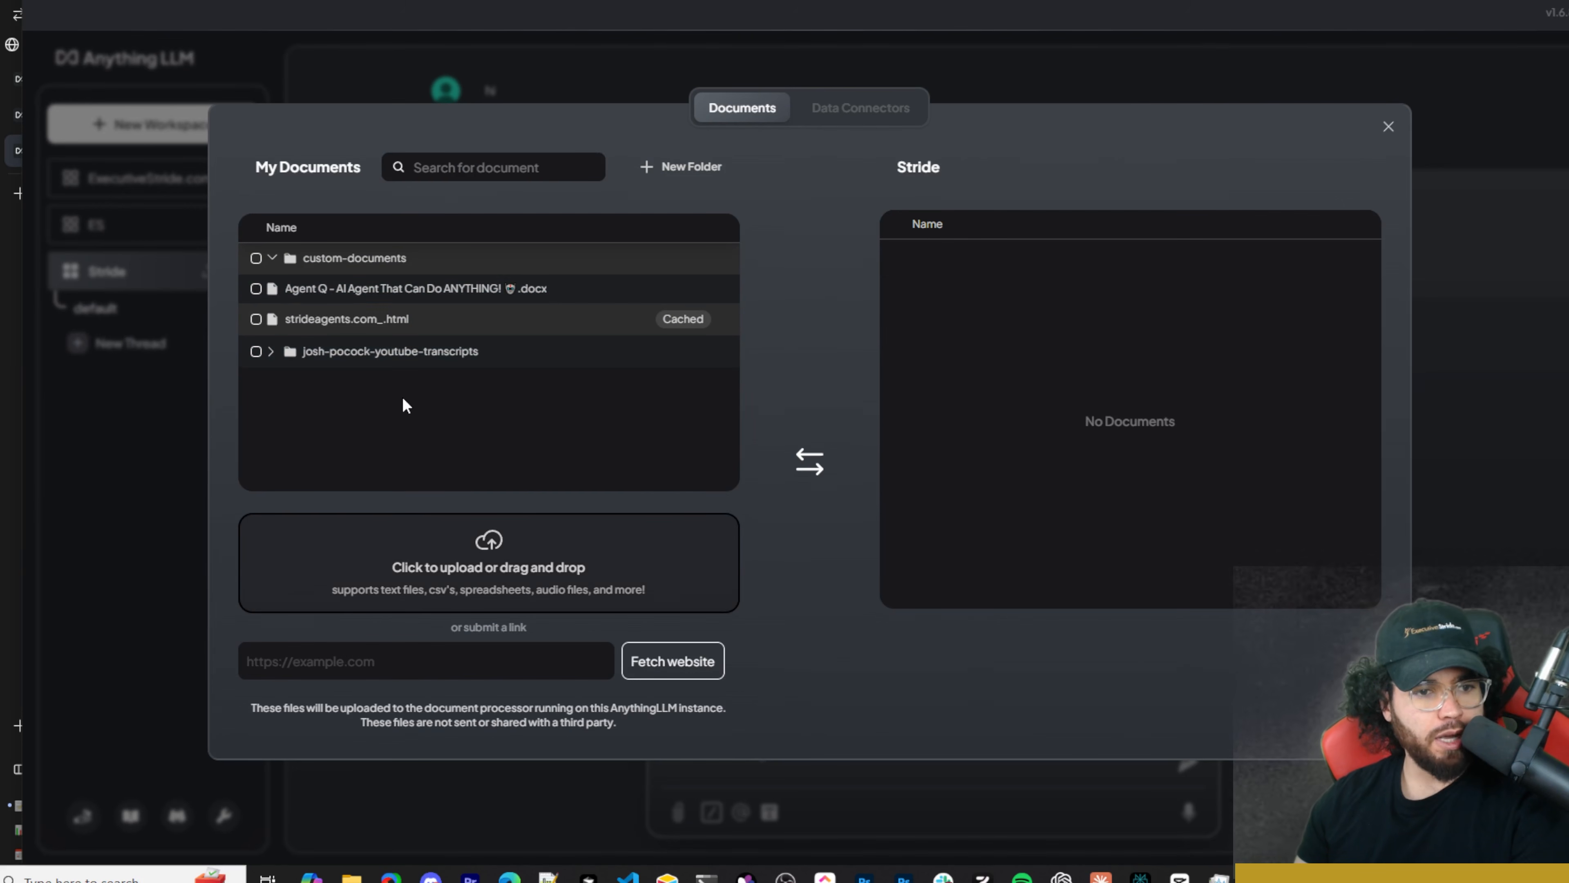
Move the Agent Q document from custom-documents into the Stride workspace, then save and embed it
left_click(359, 291)
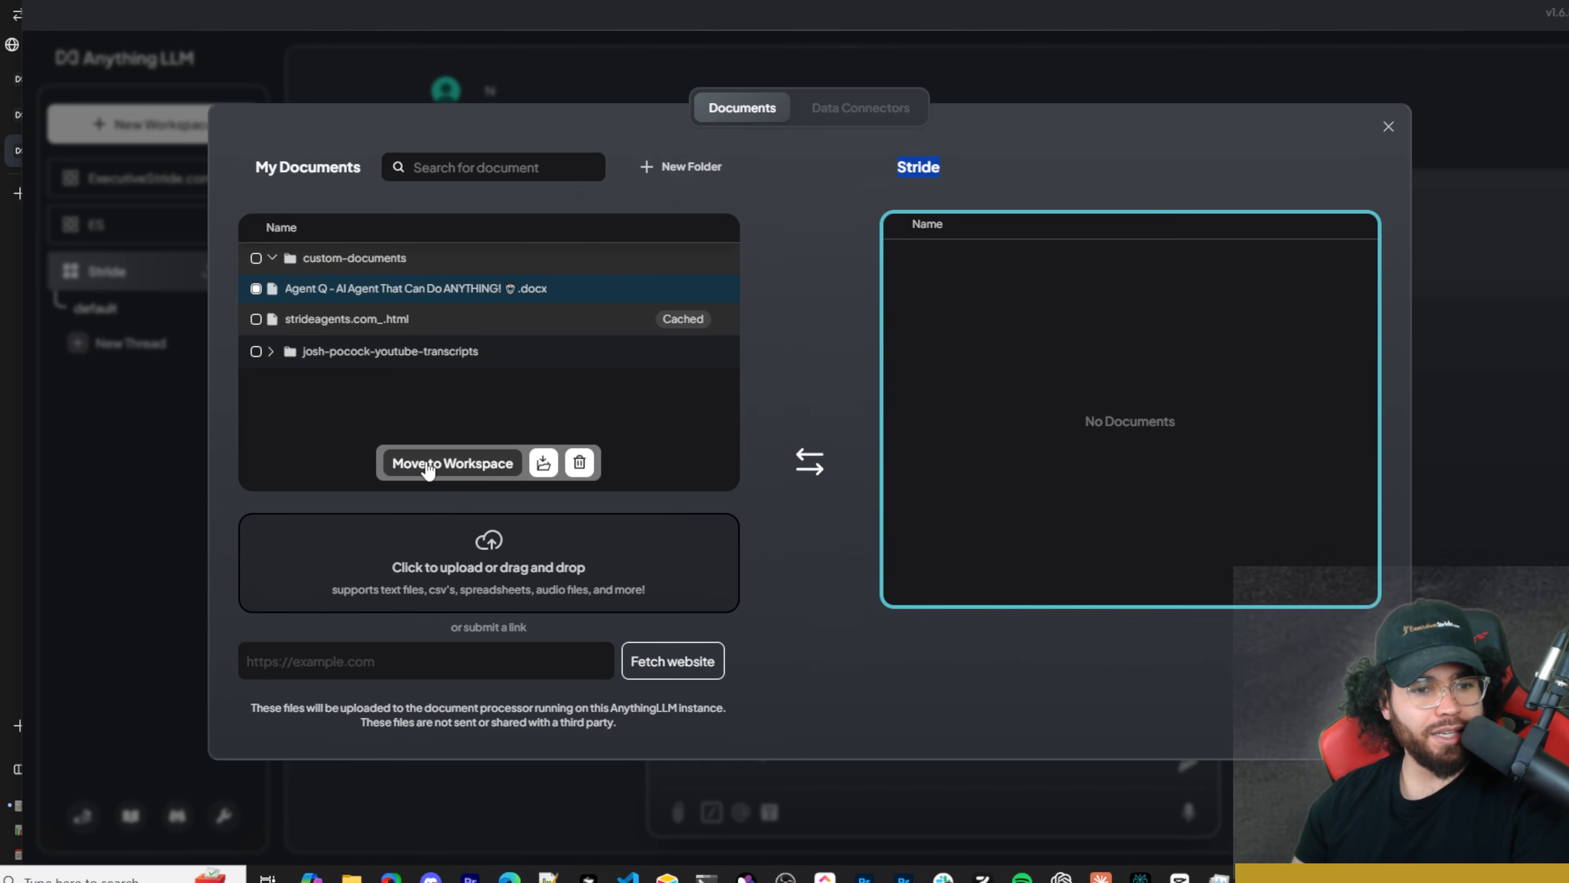
left_click(432, 464)
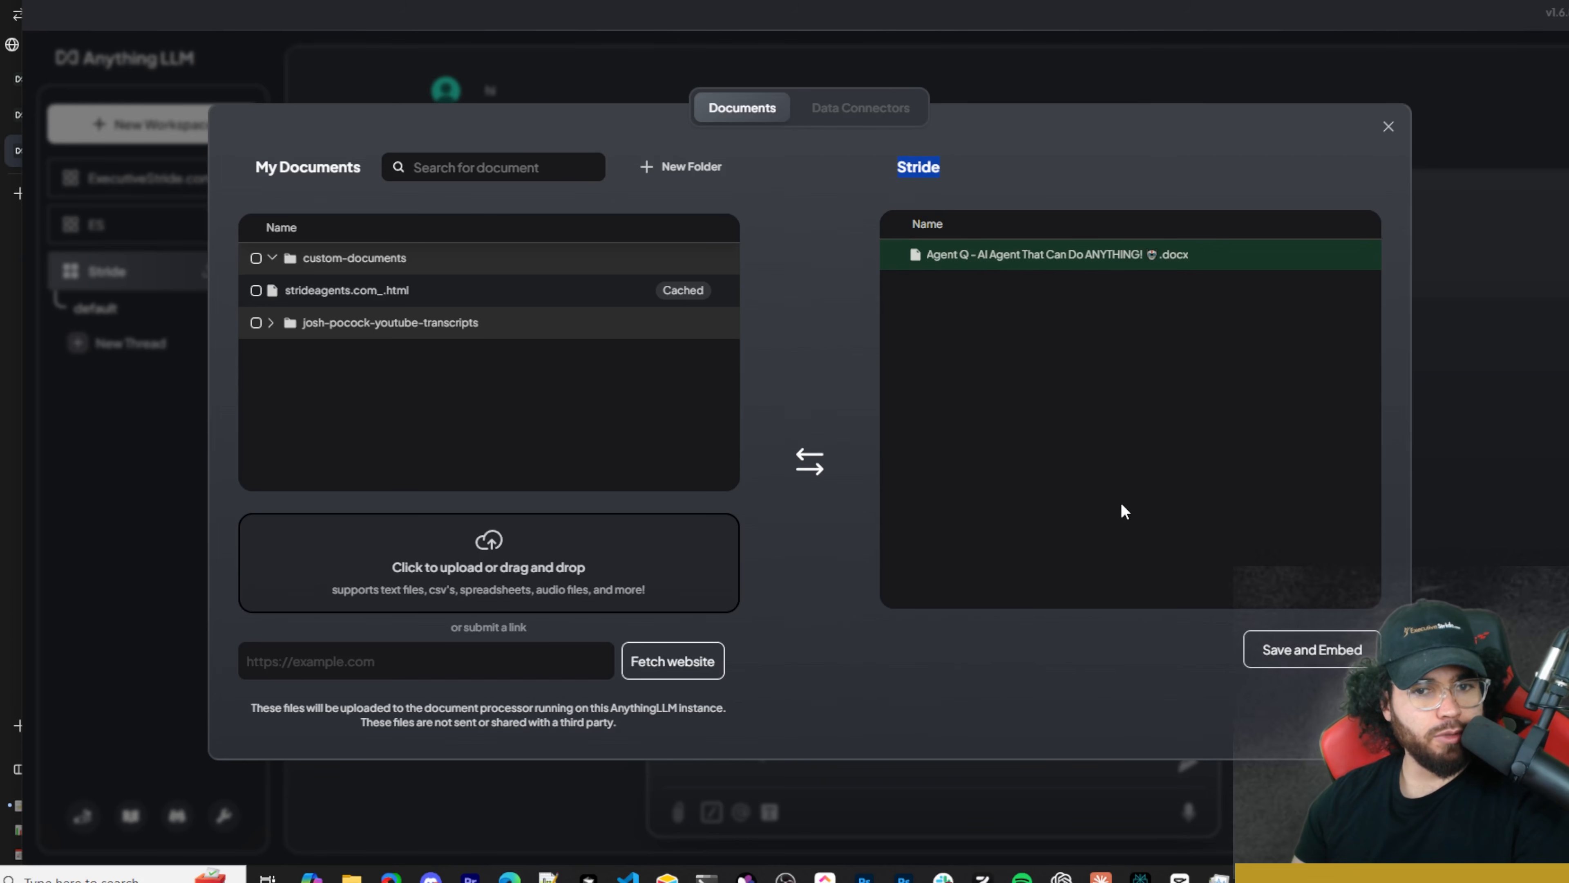
left_click(1304, 665)
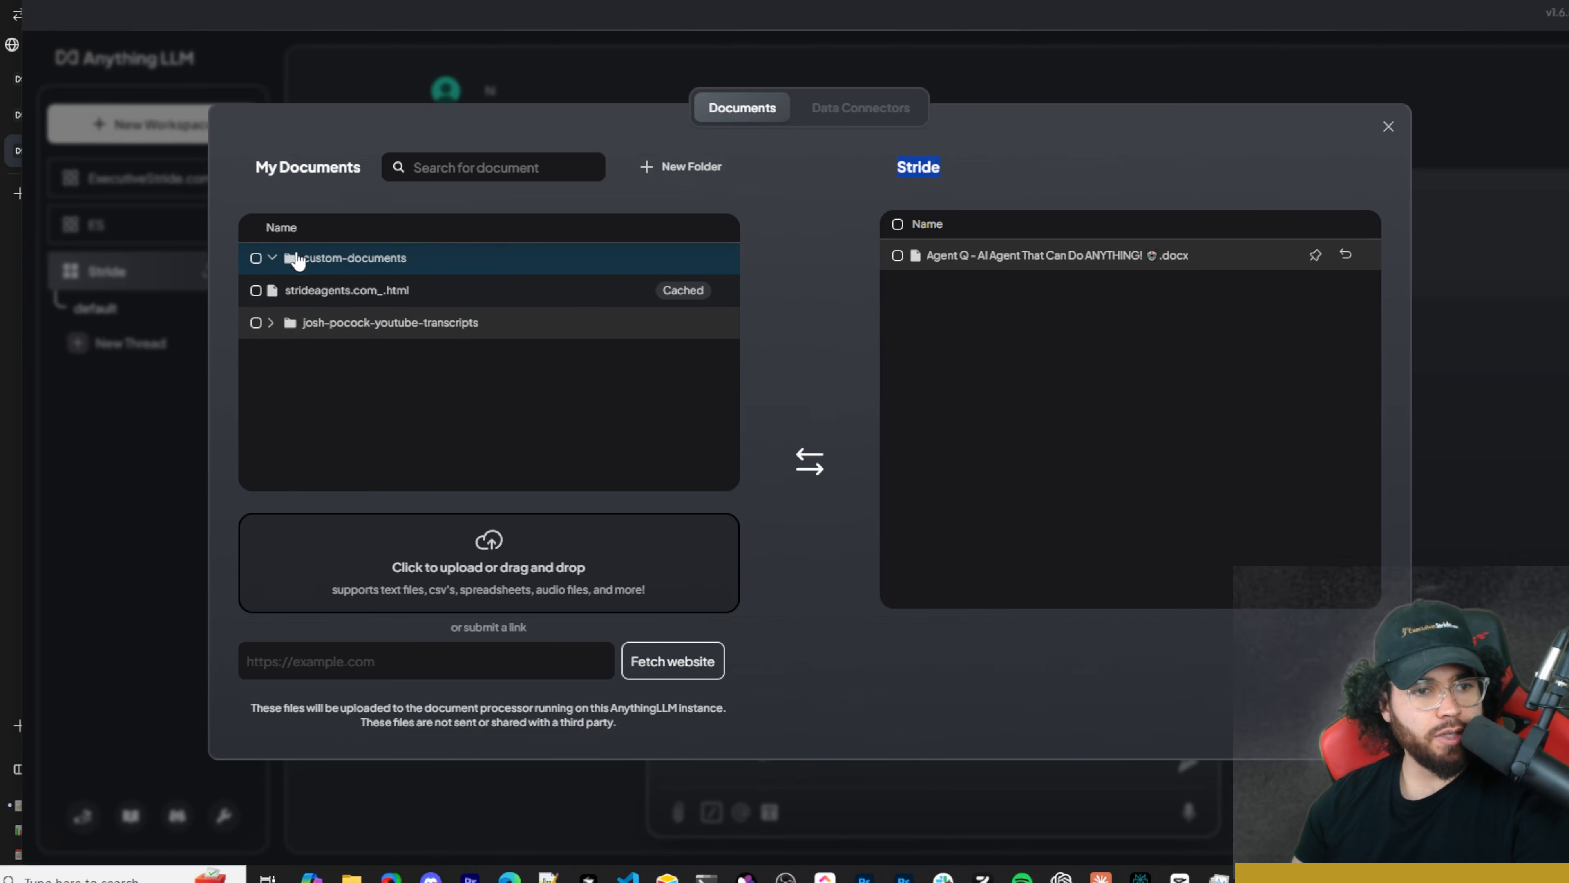
left_click(297, 259)
left_click(296, 258)
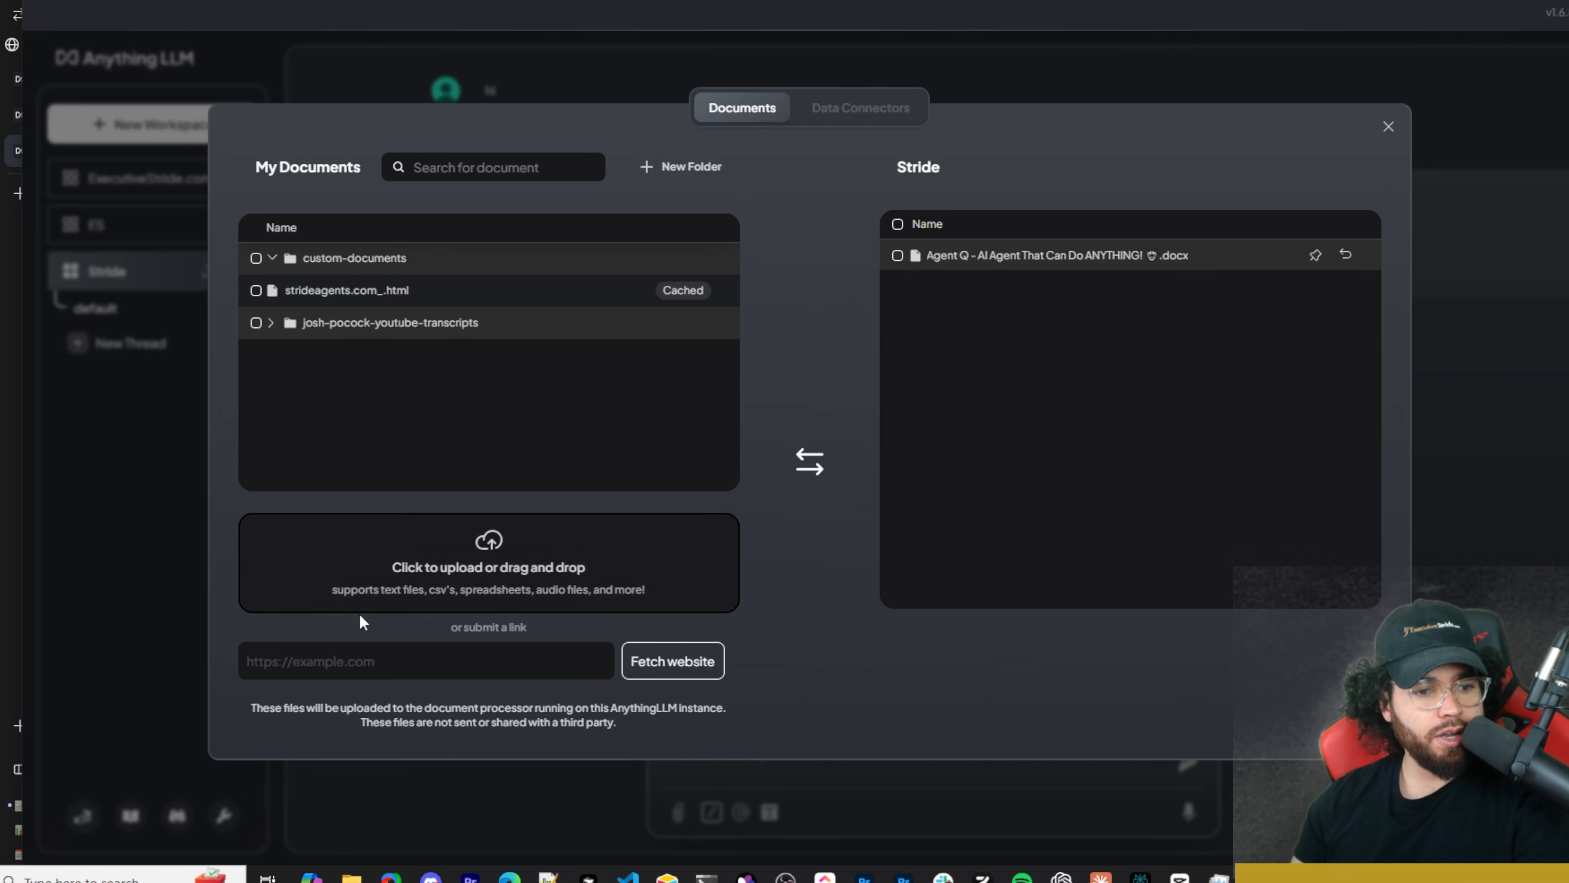
left_click(307, 673)
type("h")
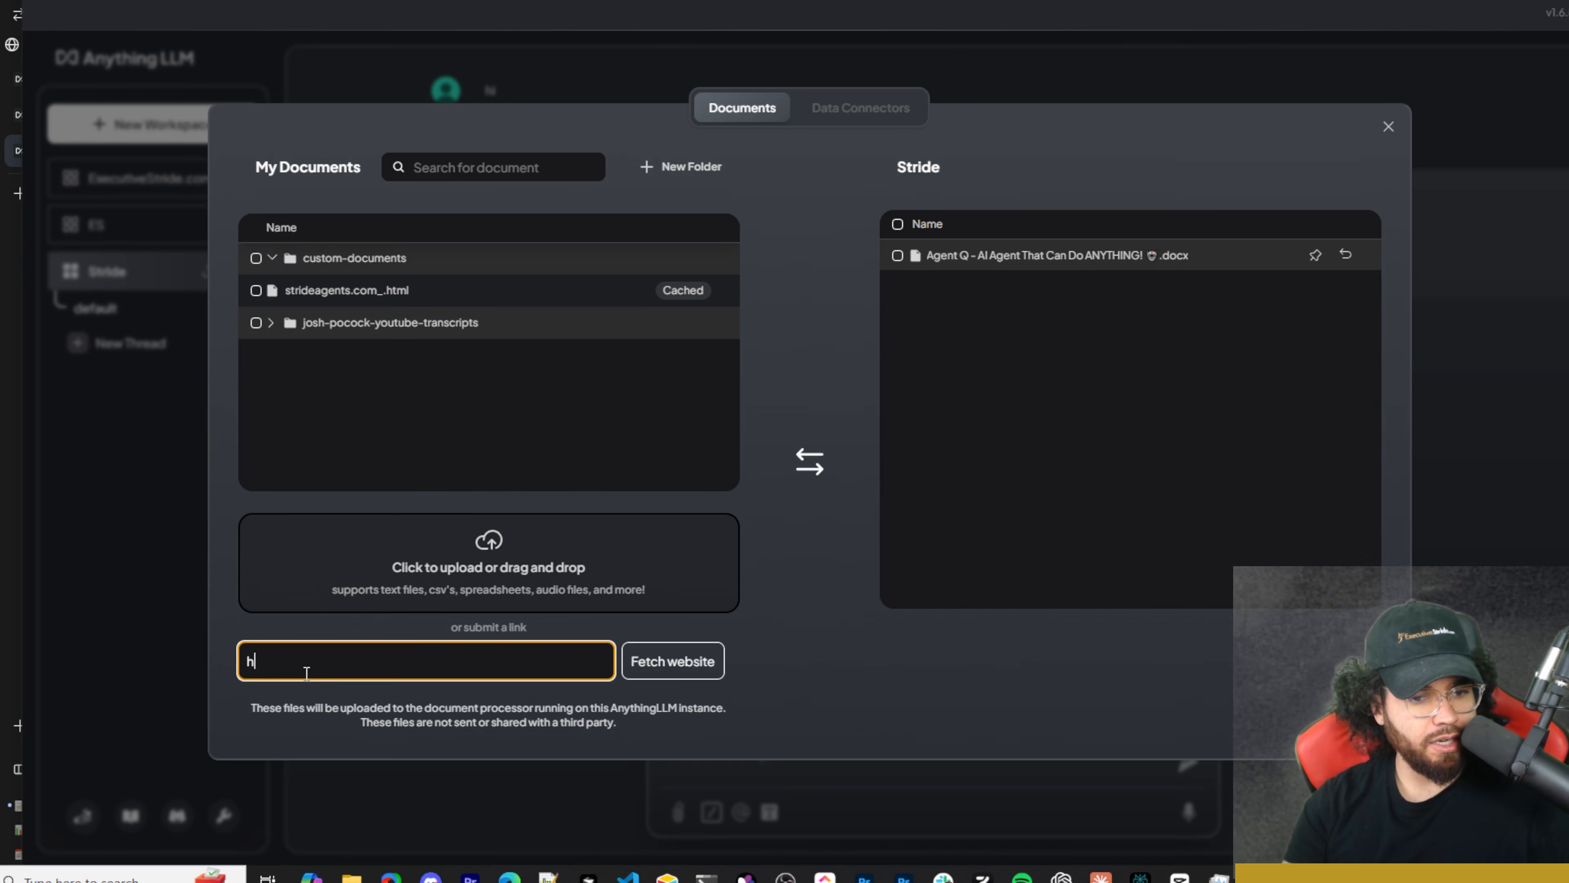
type("ttps://stride")
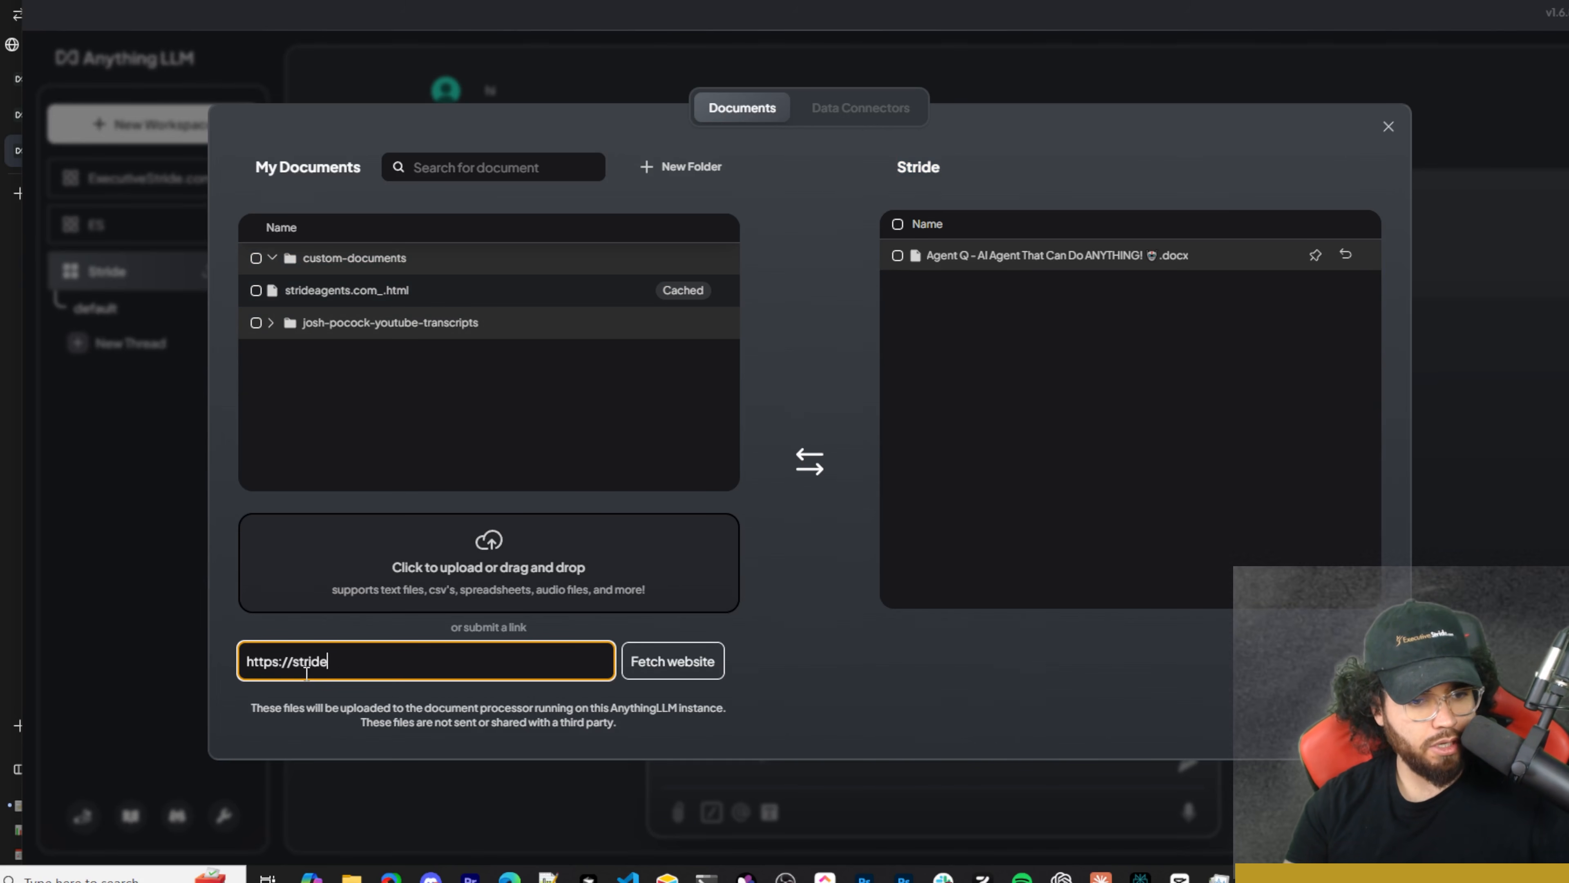
type("agents/")
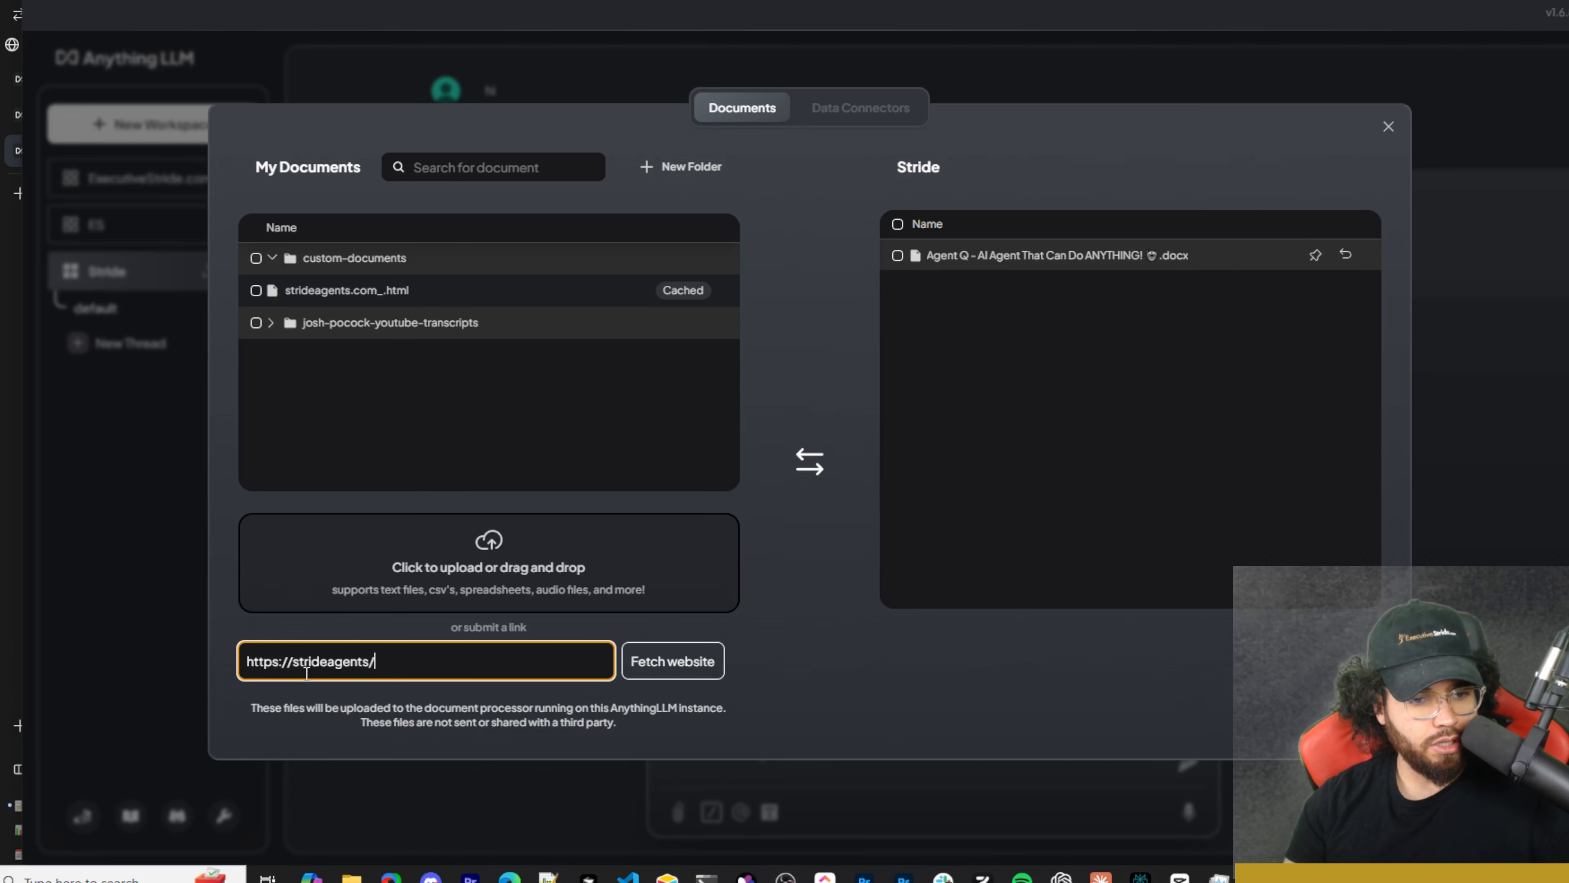
type("cp")
key("BackSpace")
key("BackSpace")
key("BackSpace")
type(".com")
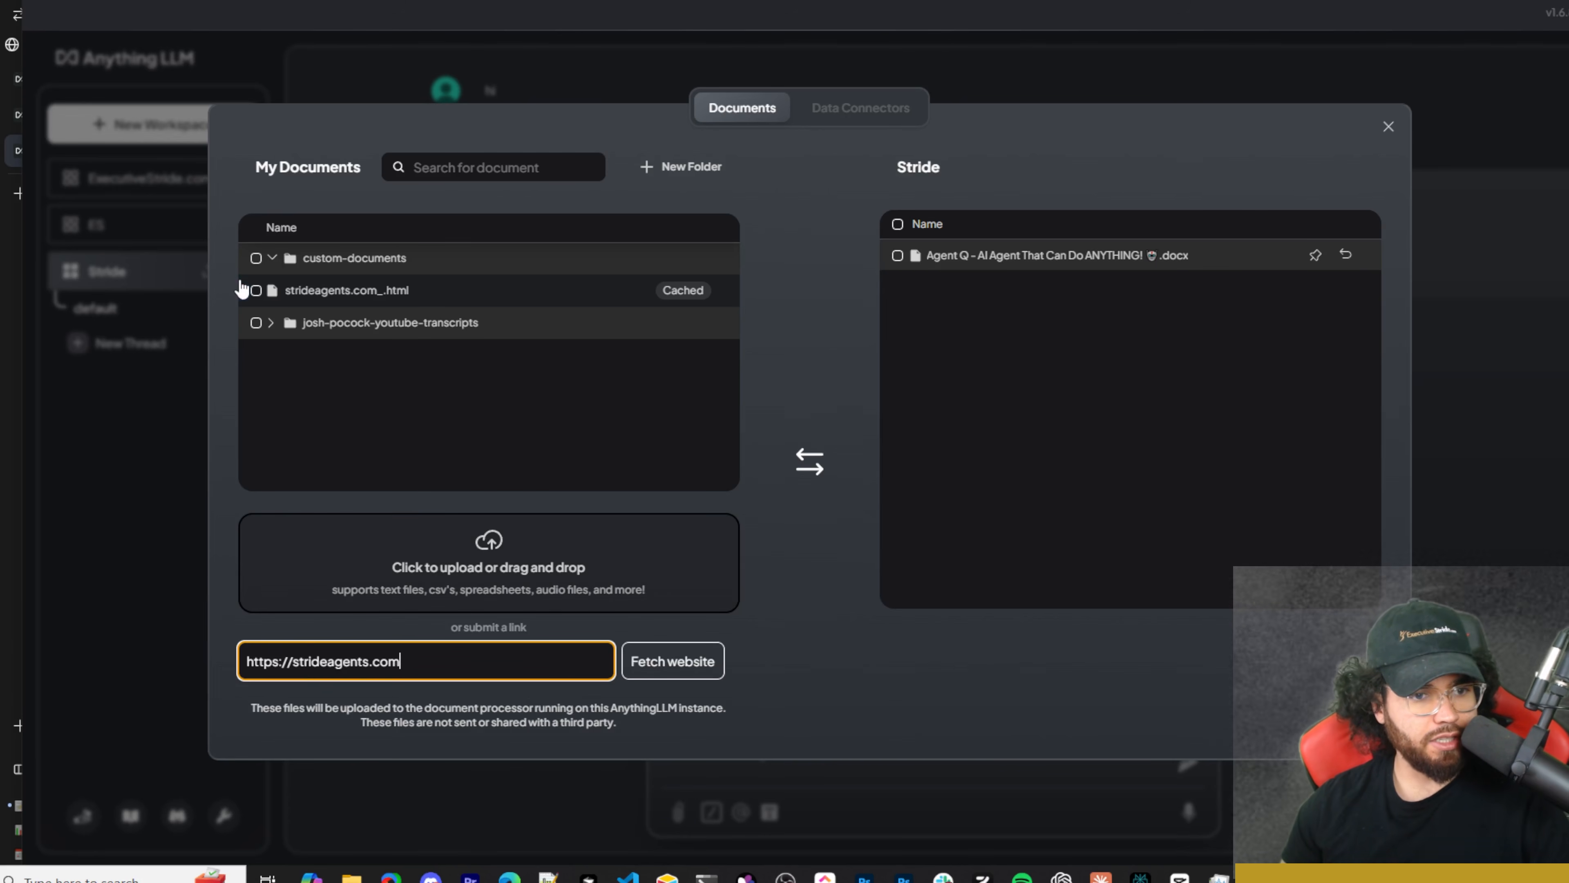
Delete the cached strideagents.com_.html document from the library, and fetch the website from the entered link
left_click(256, 291)
left_click(579, 462)
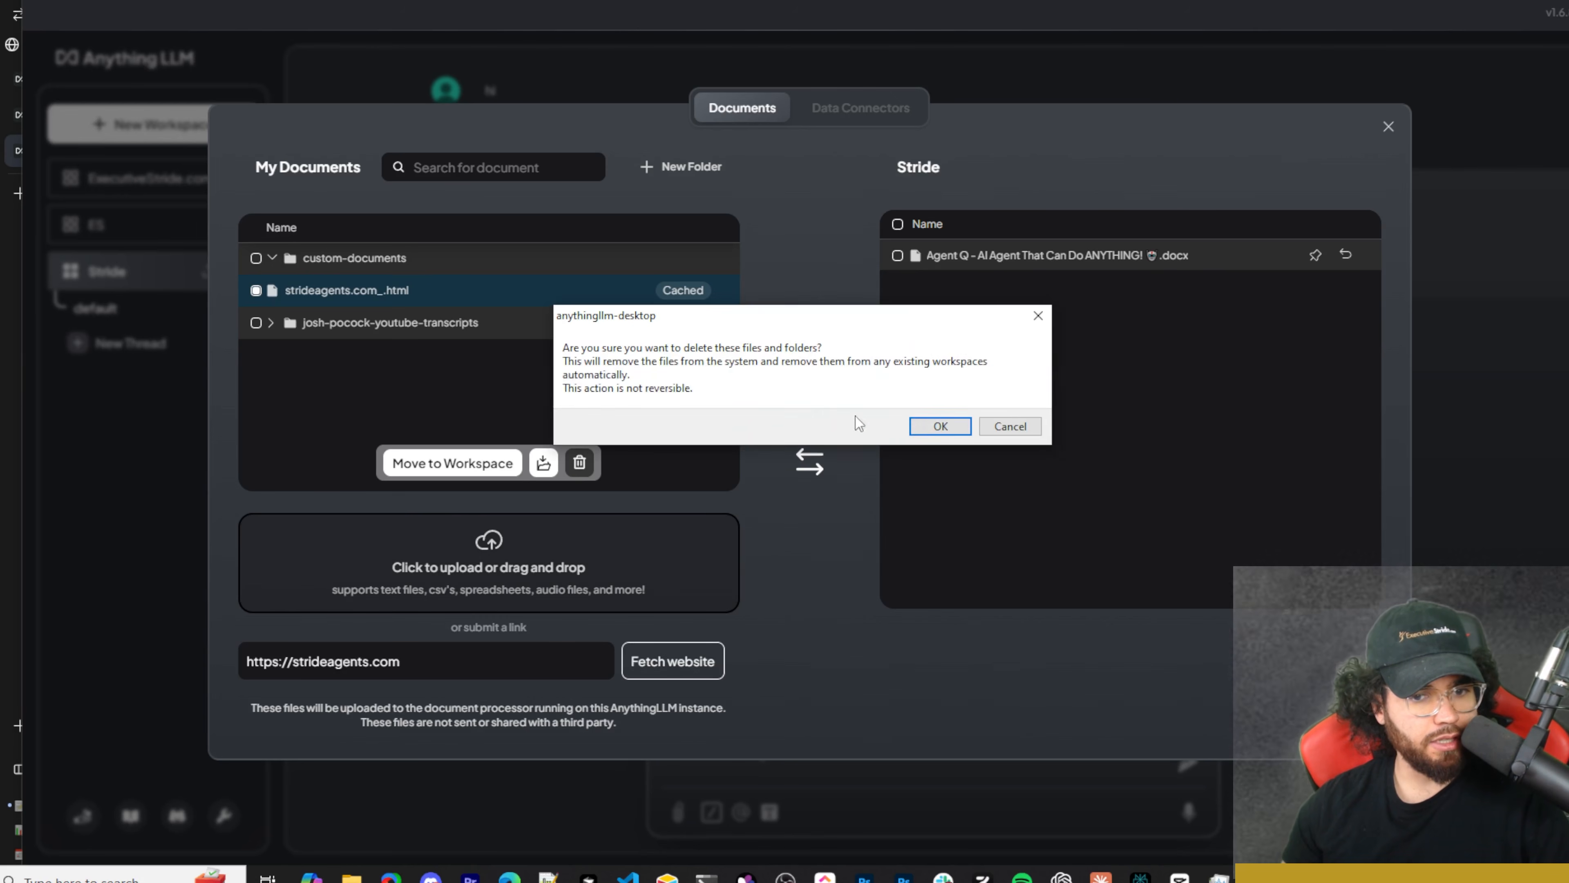
left_click(935, 428)
left_click(575, 660)
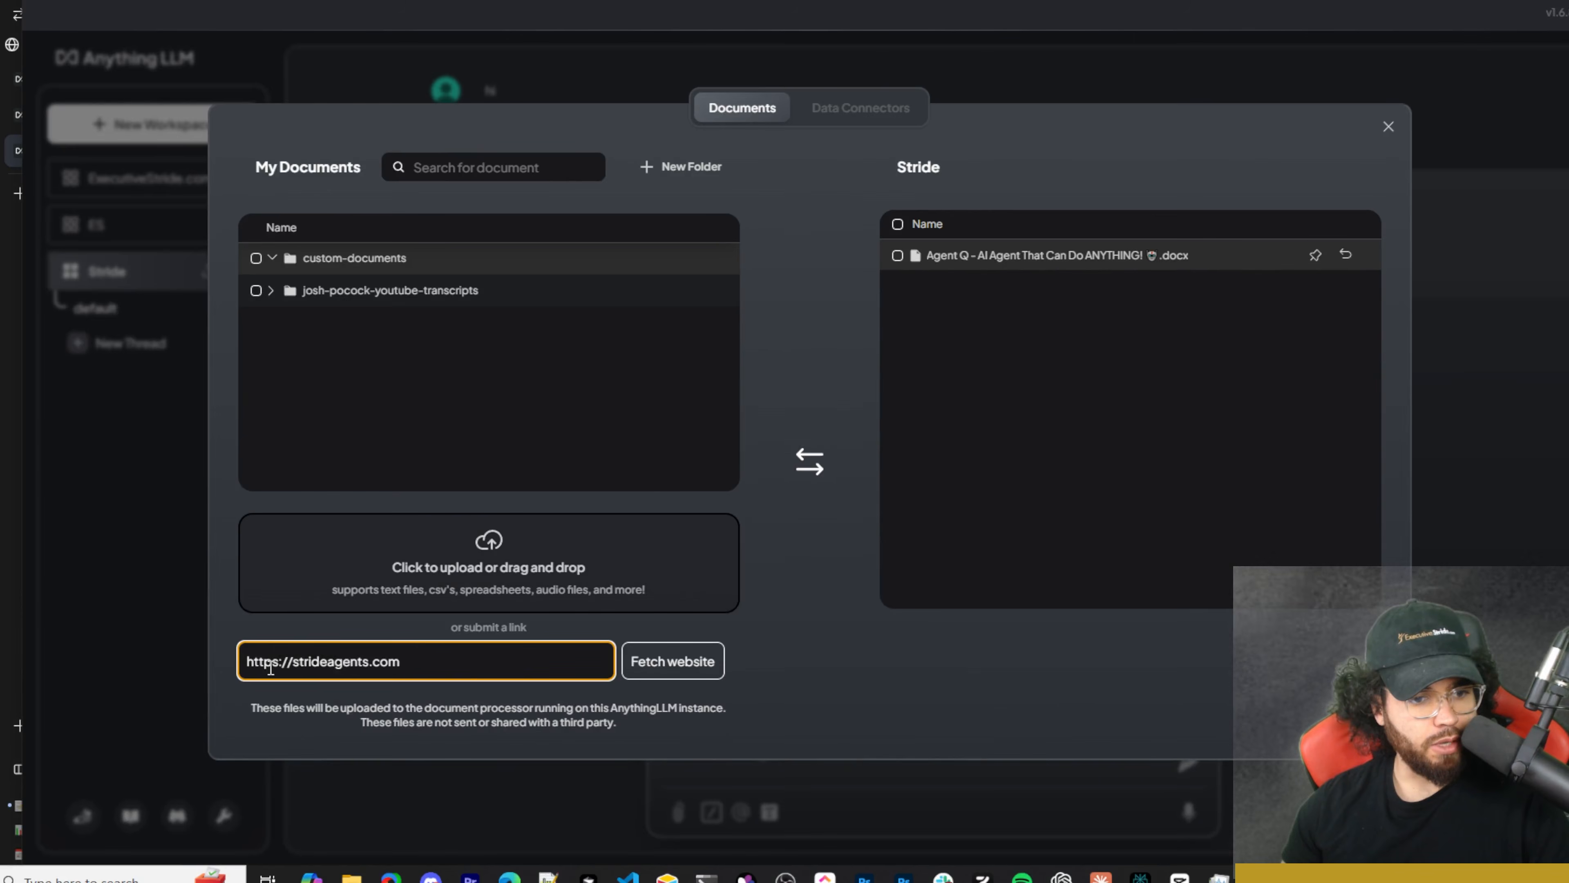
left_click(667, 660)
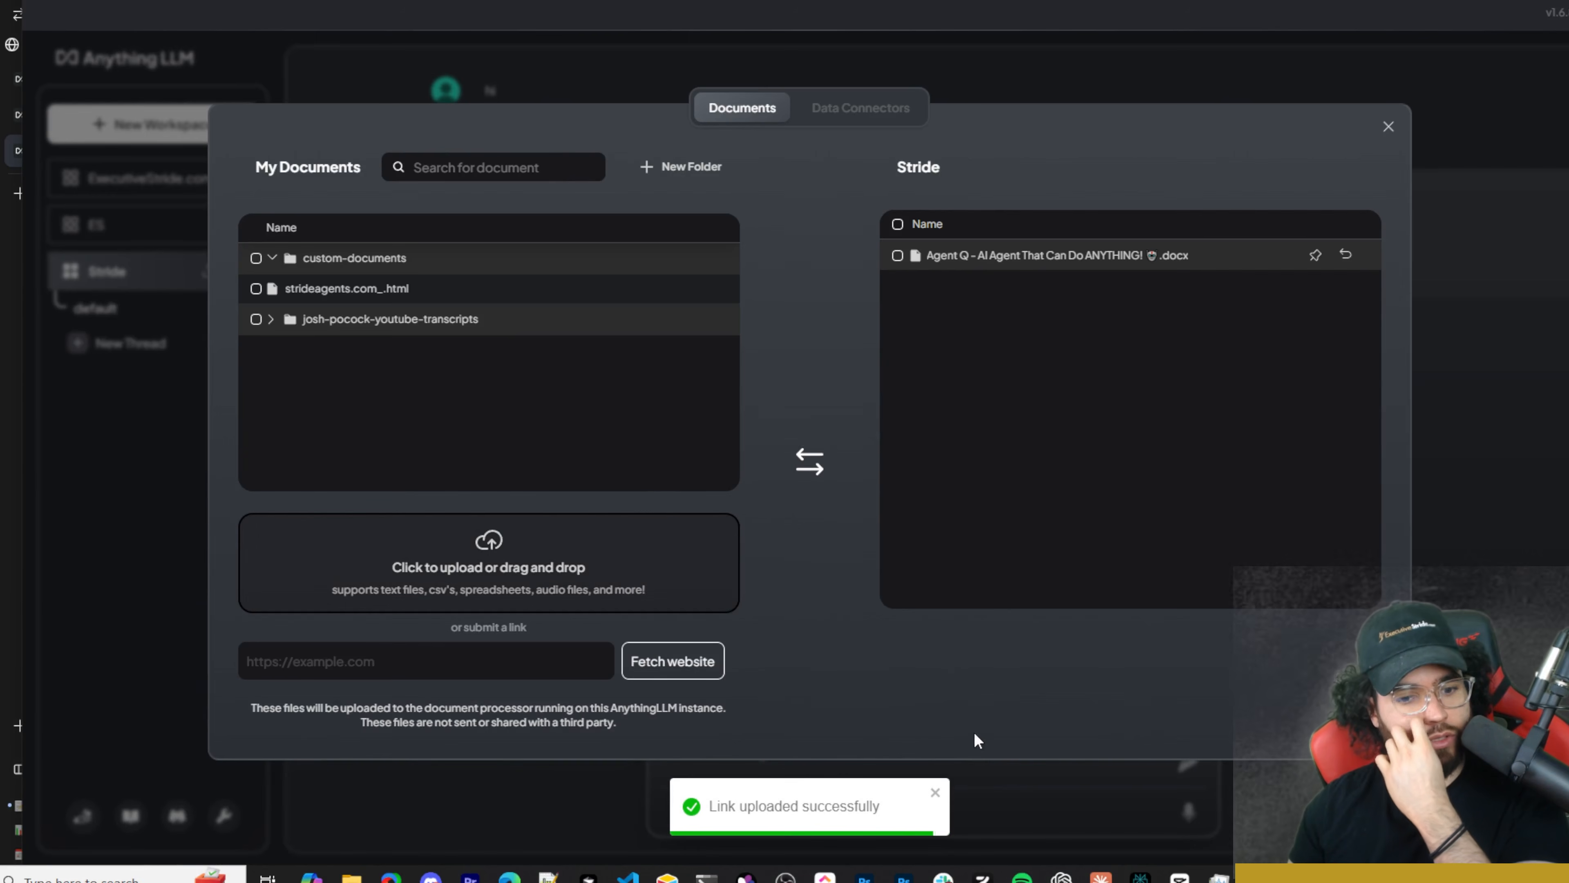
Move the fetched strideagents.com_.html document to the Stride workspace without embedding it, and open and dismiss the new-folder form
left_click(333, 295)
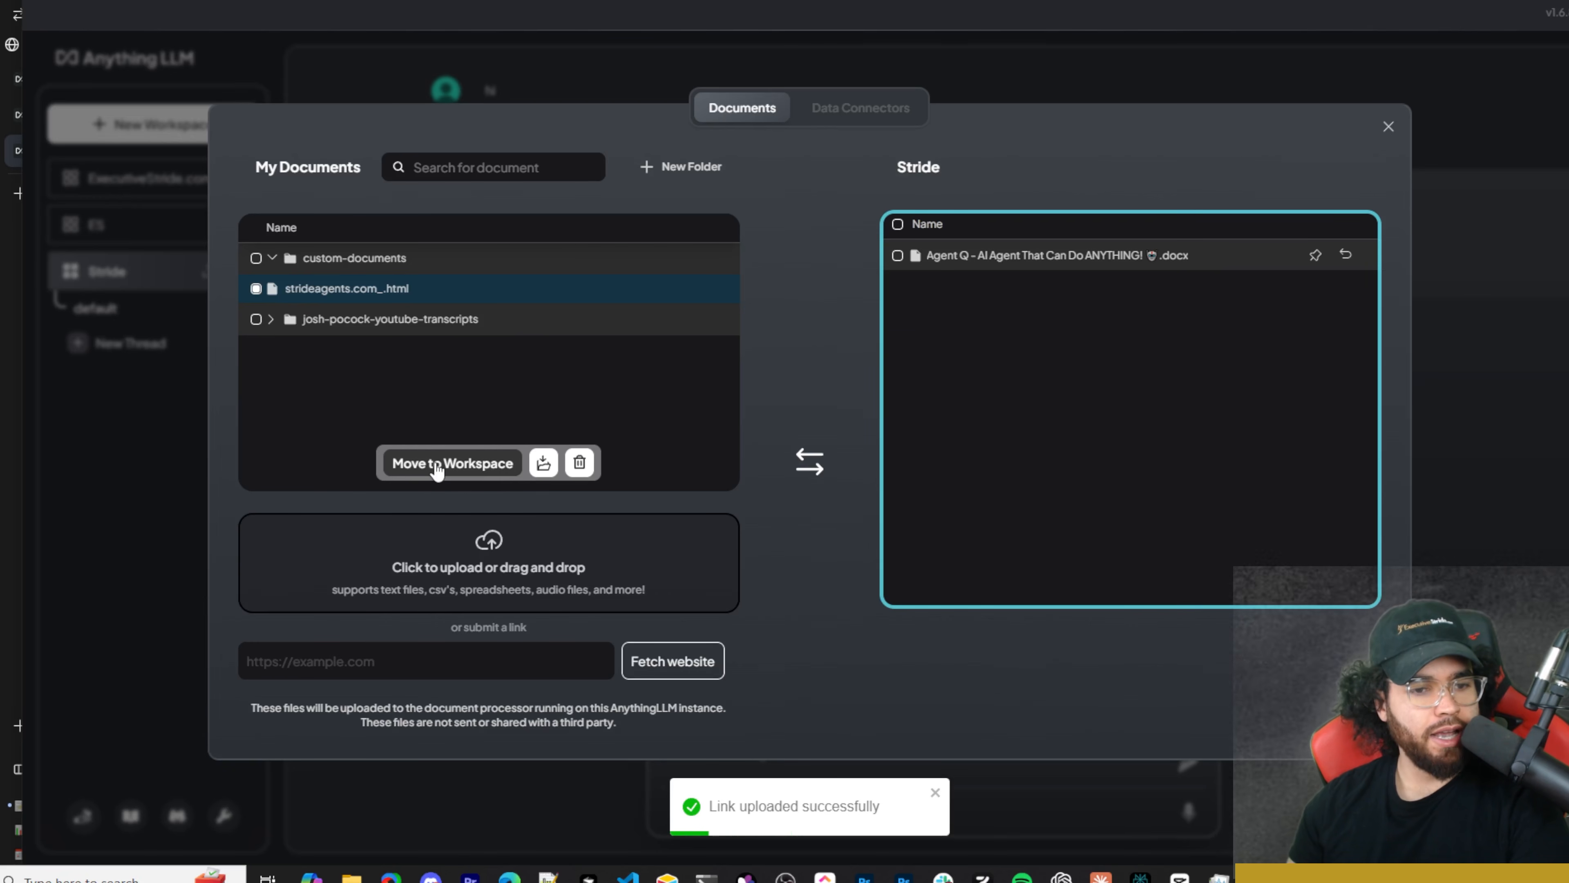
left_click(436, 465)
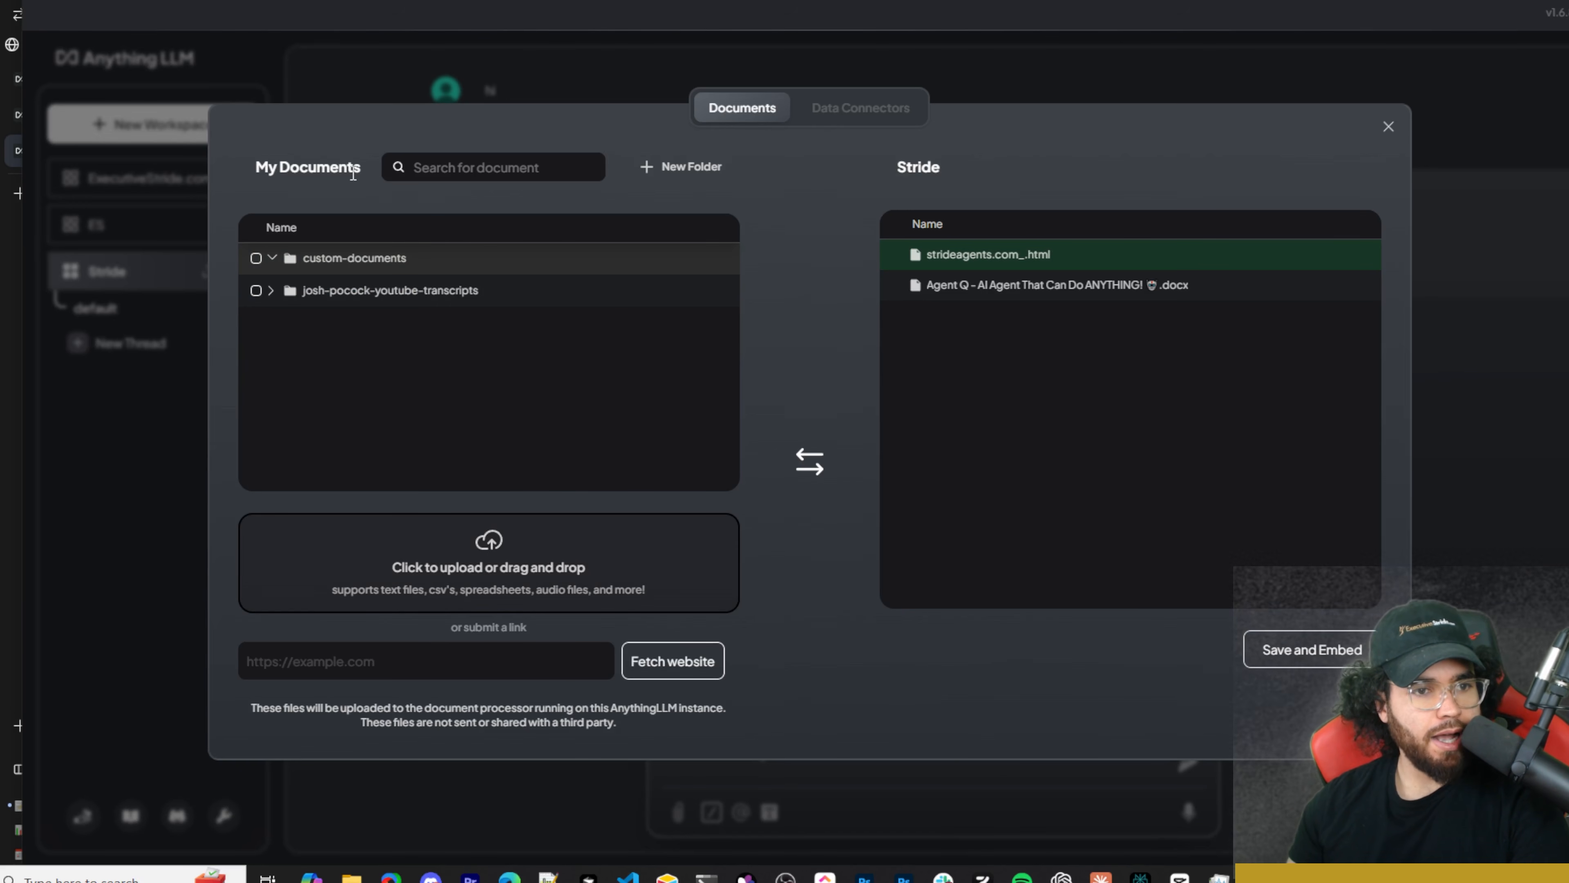
left_click(648, 166)
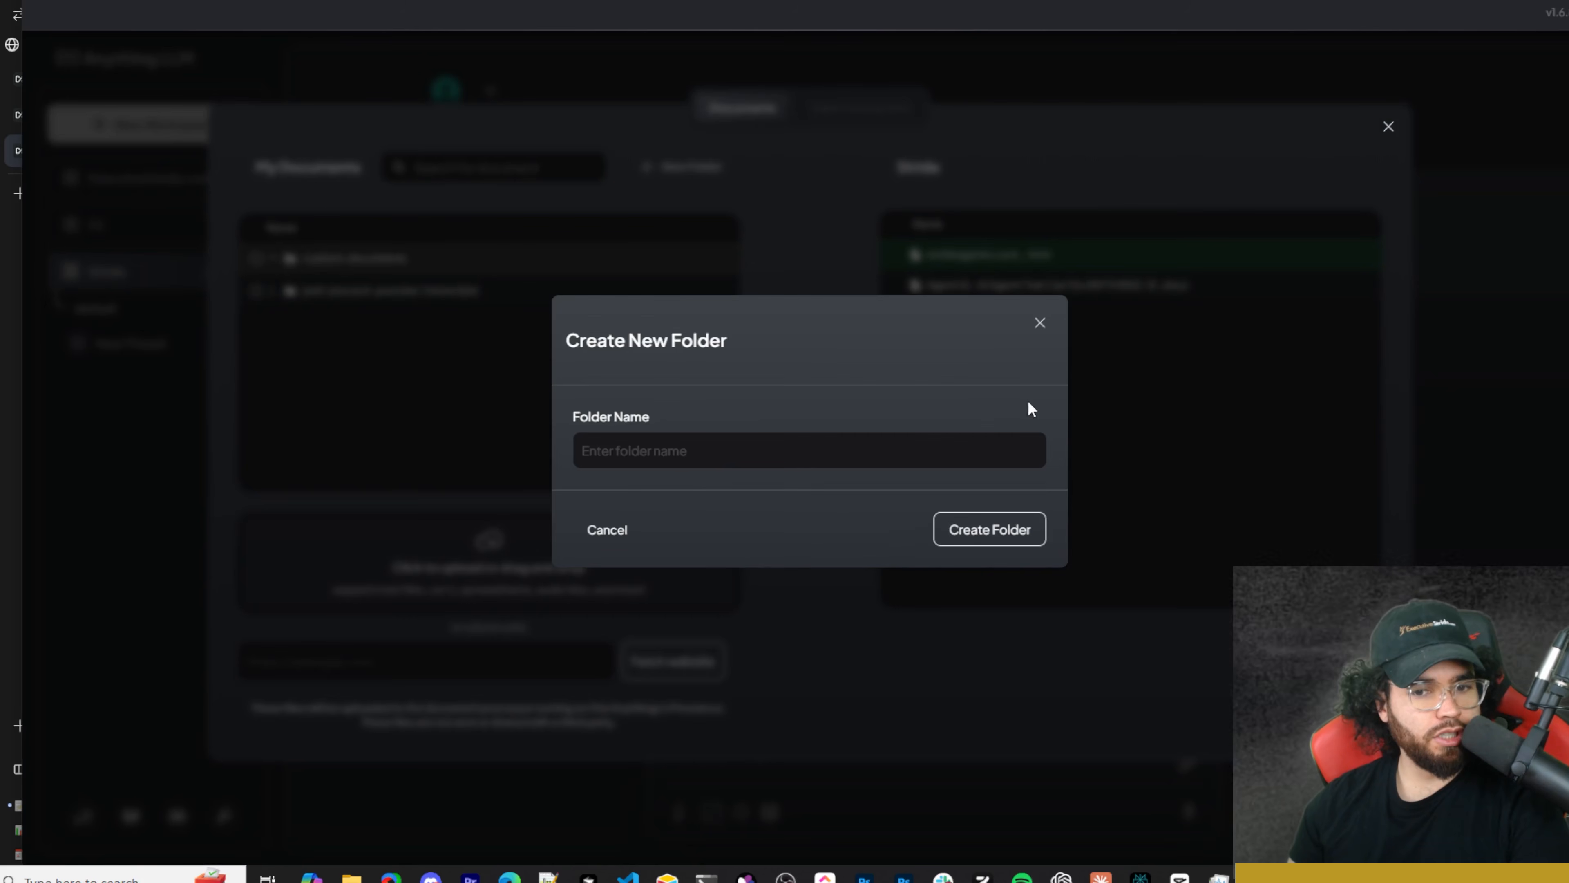
left_click(1040, 323)
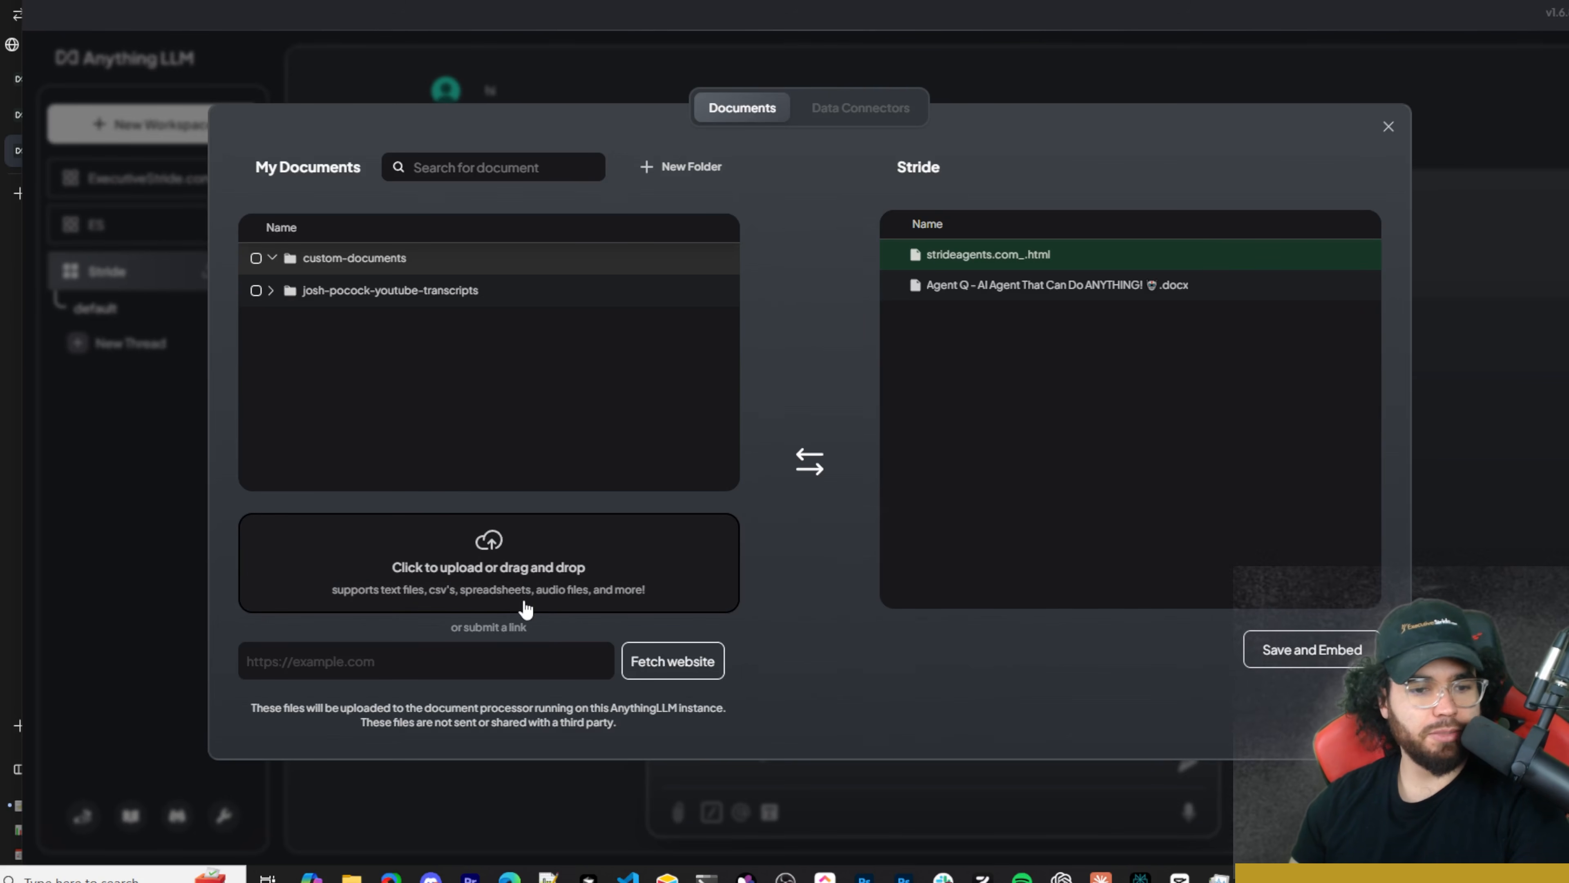
Review the data connectors for GitHub Repo, GitLab Repo, YouTube Transcript, Bulk Link Scraper and Confluence, including their setup fields
left_click(834, 107)
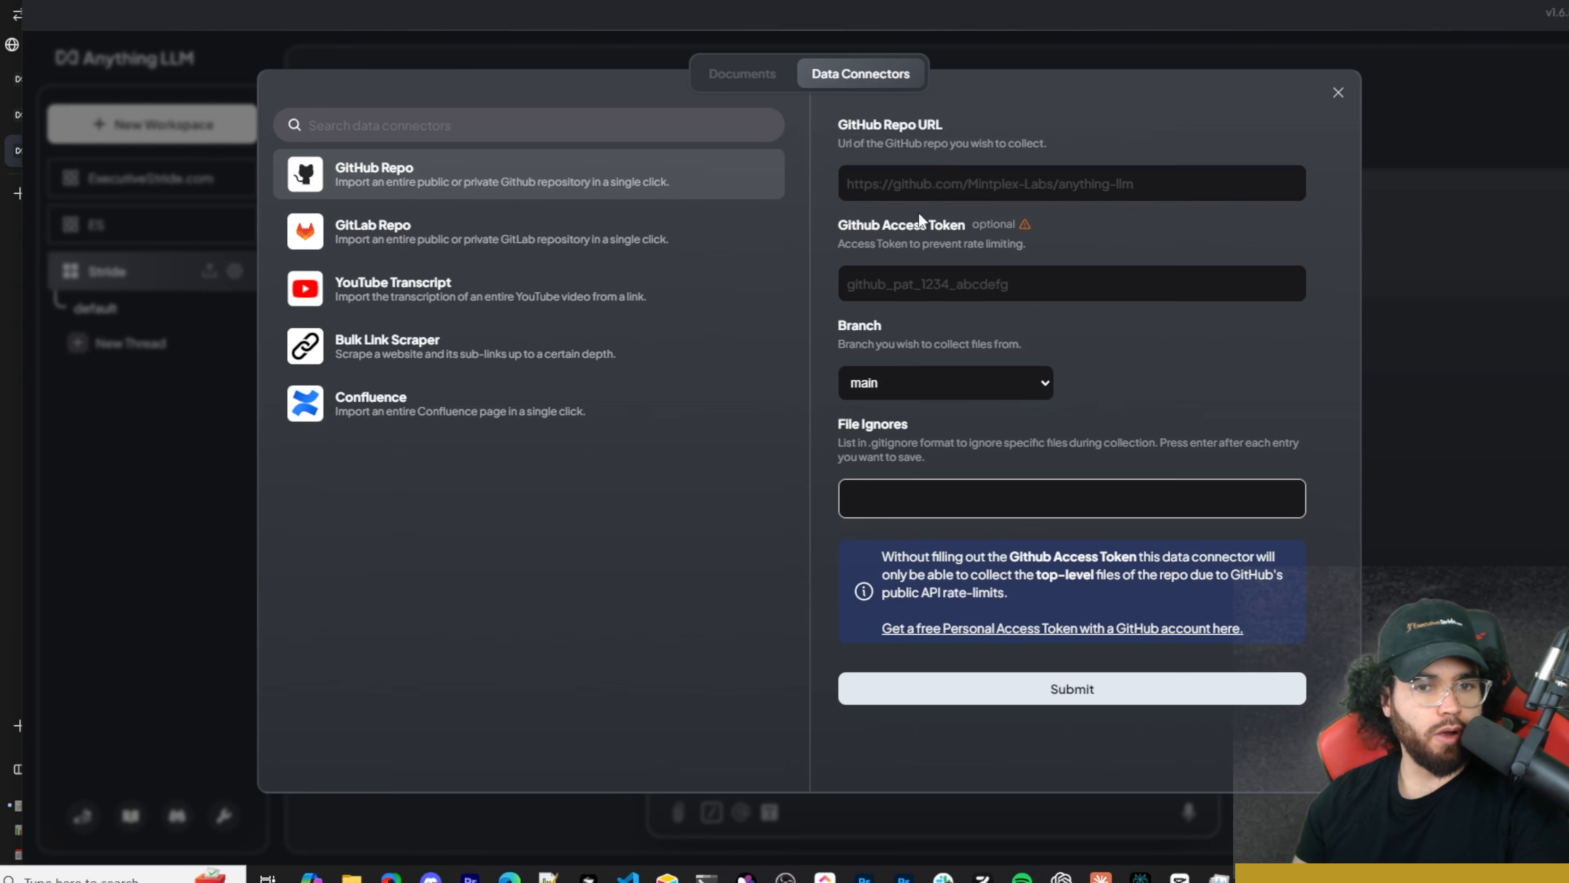
left_click(899, 179)
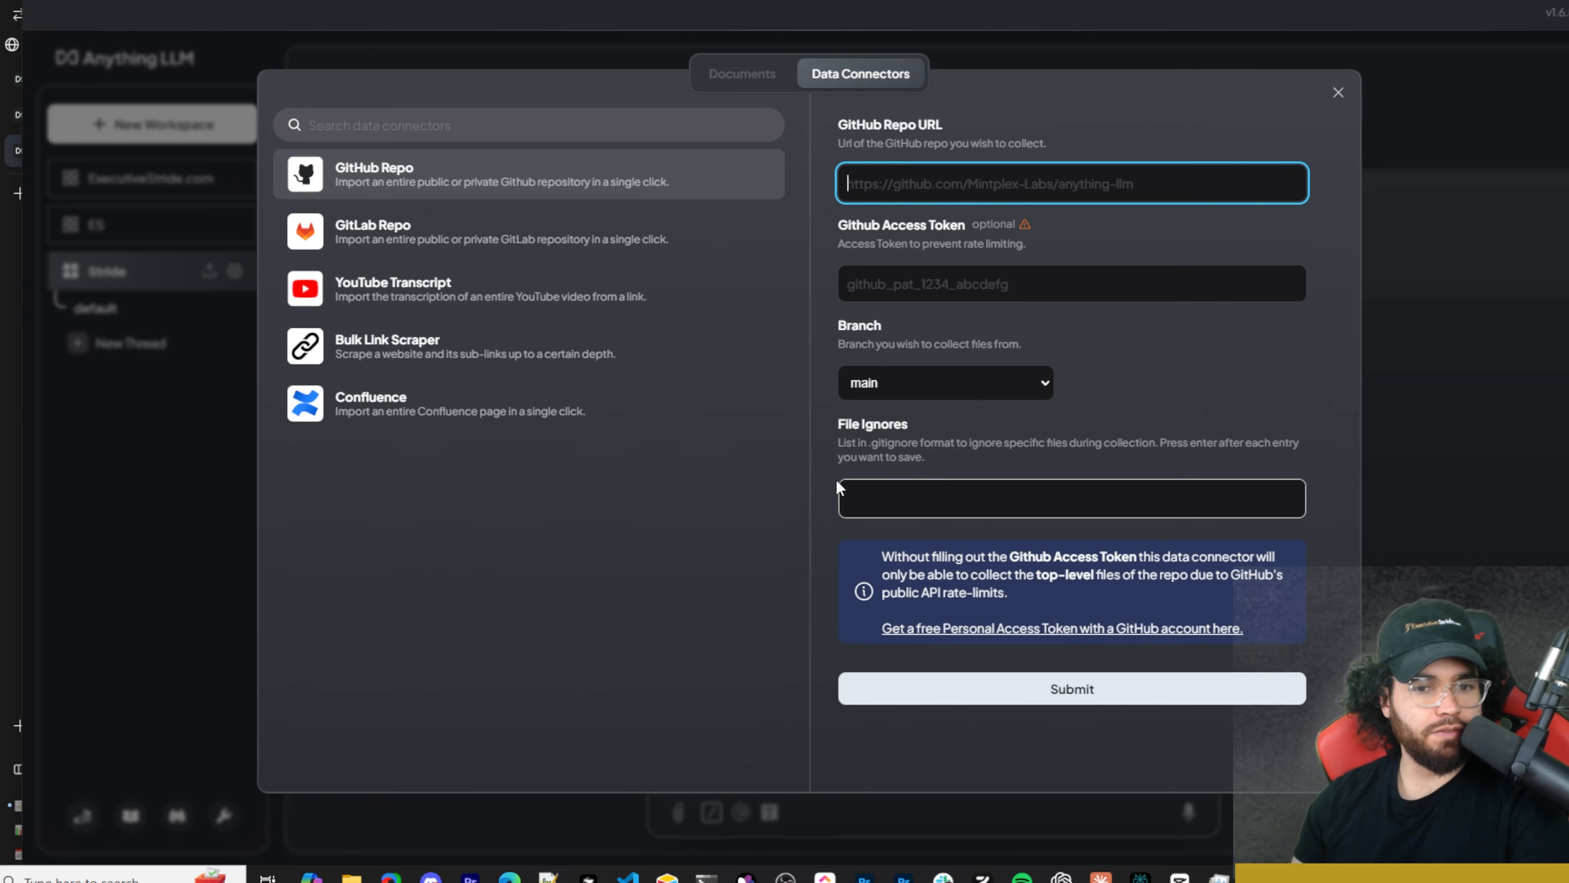
left_click(431, 238)
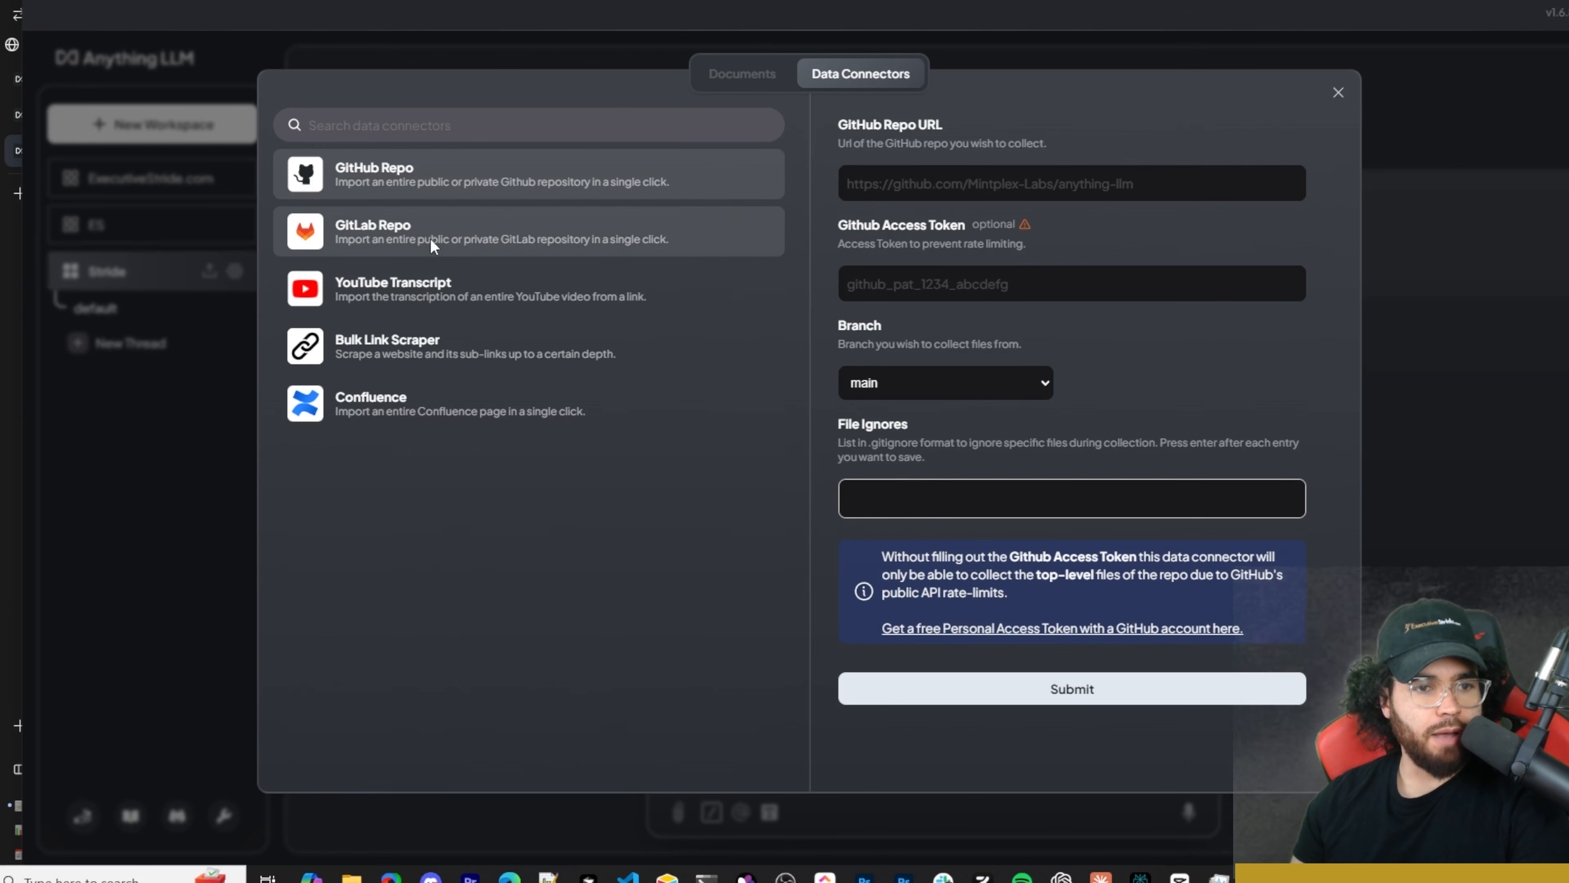
left_click(471, 270)
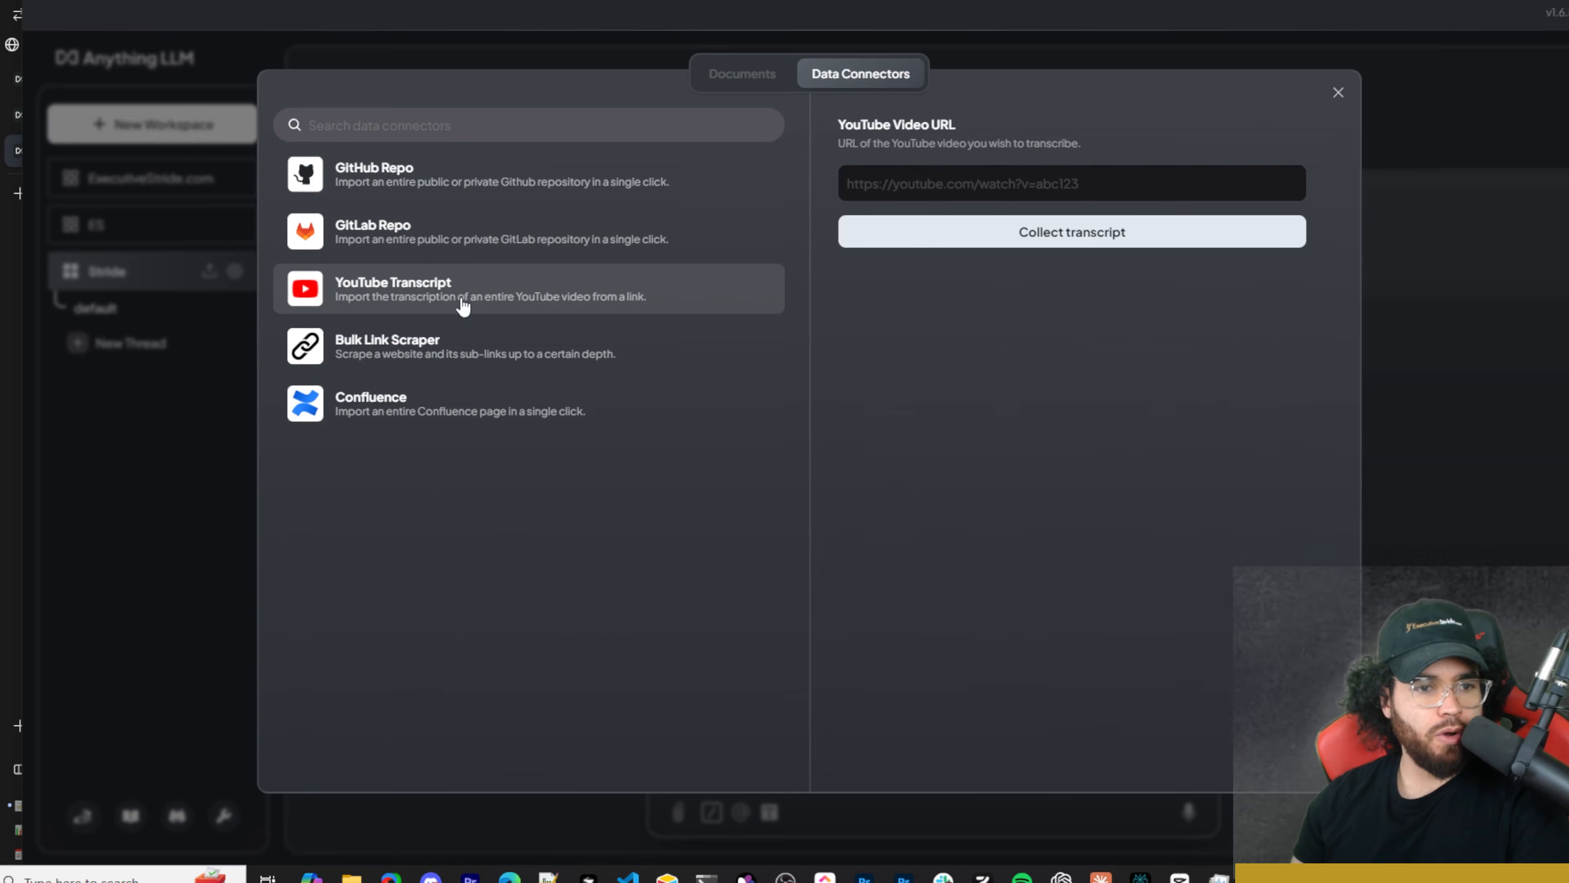
left_click(438, 362)
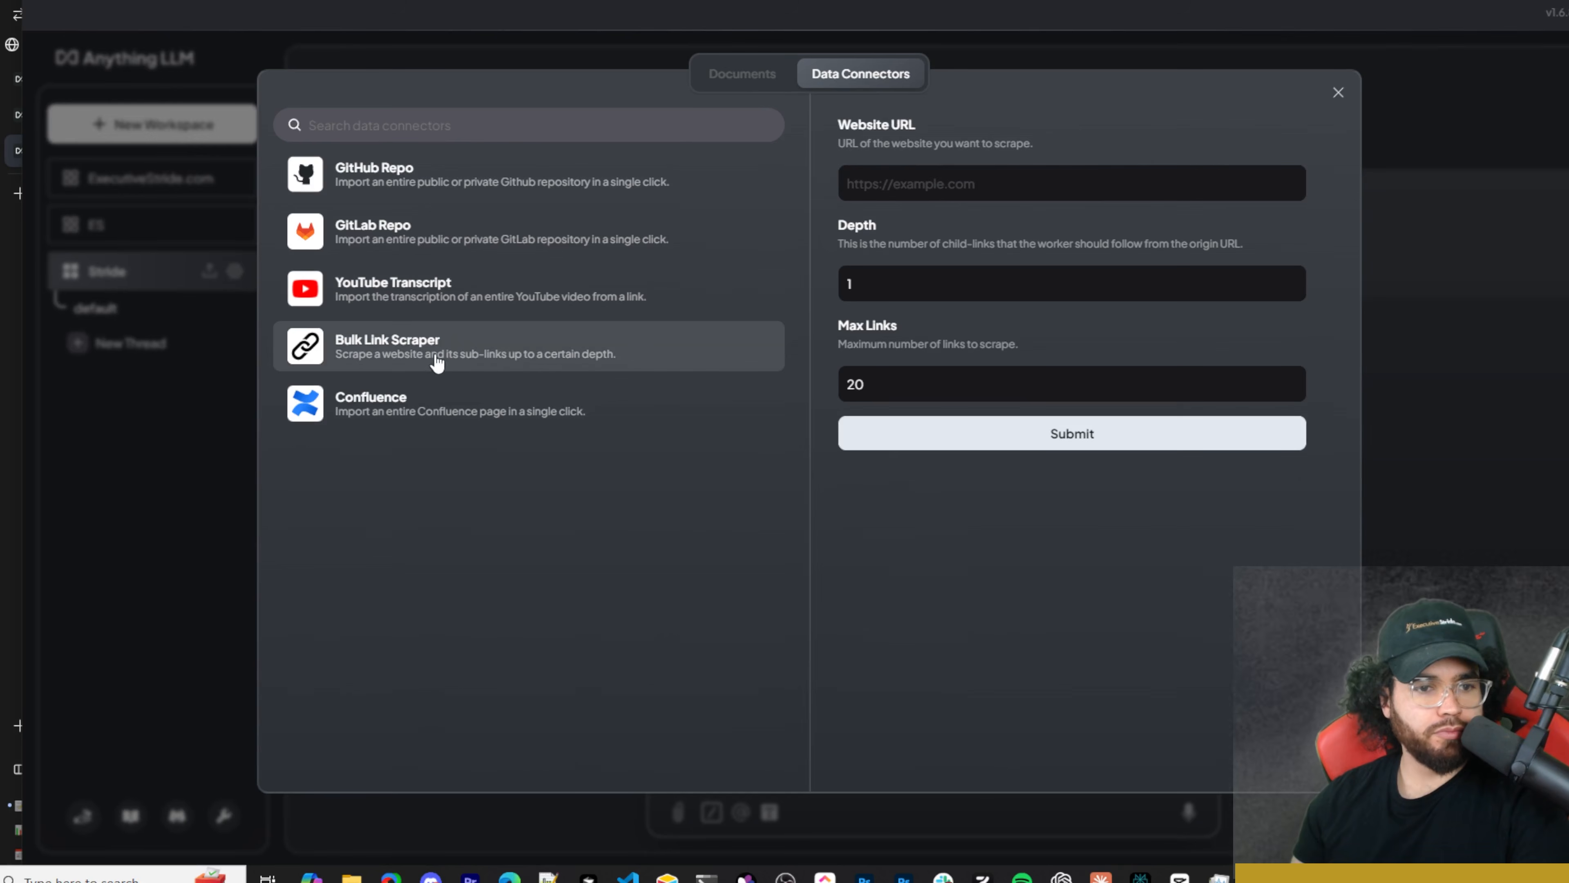
left_click(917, 184)
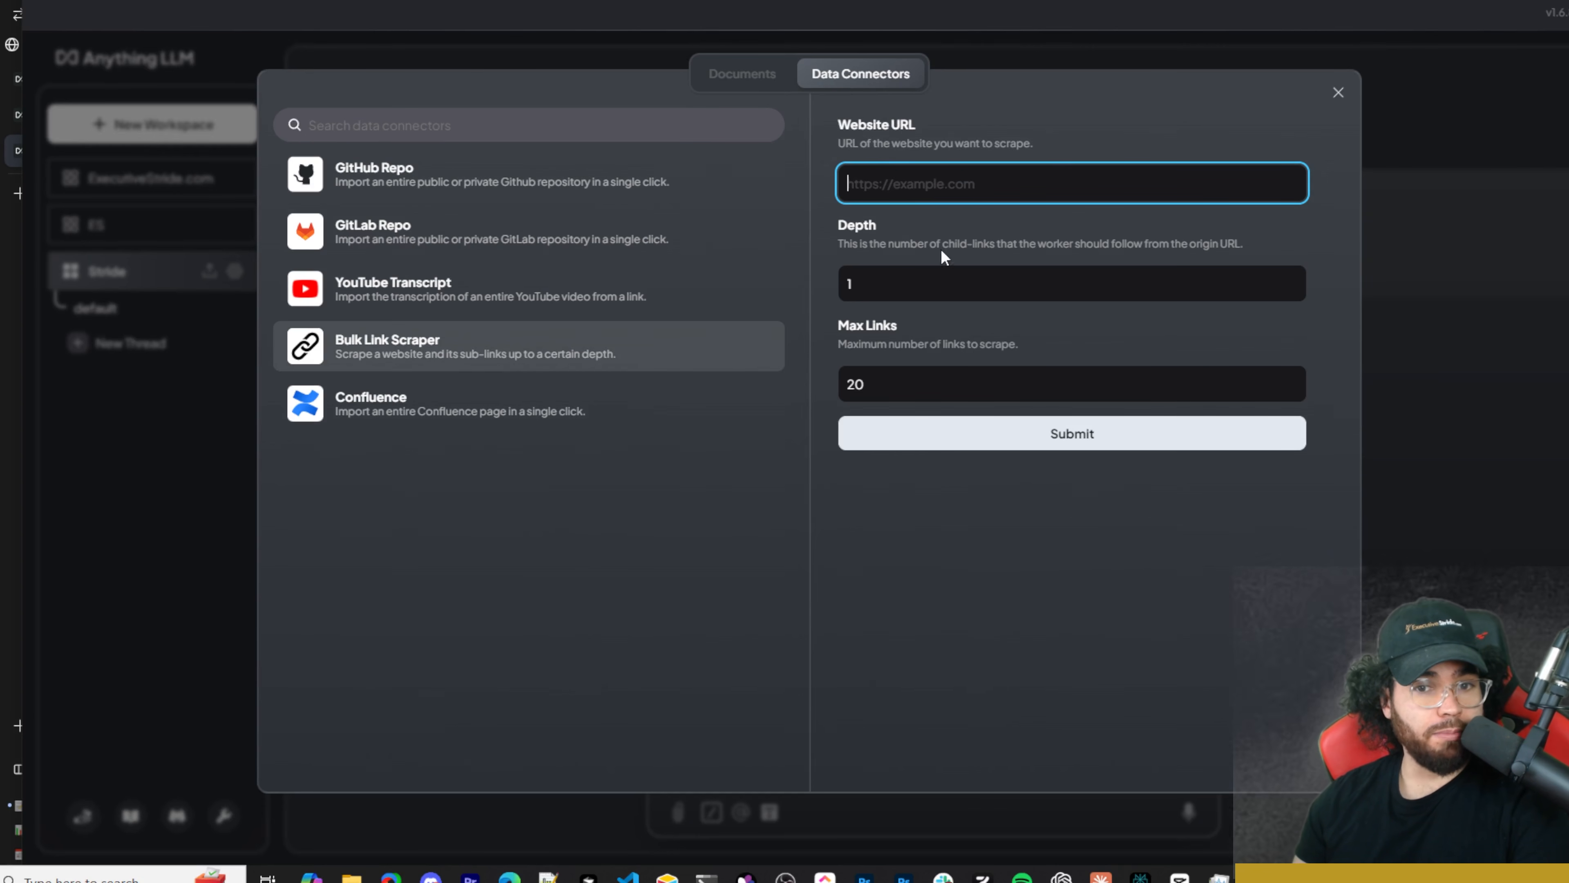
left_click_drag(843, 363, 837, 384)
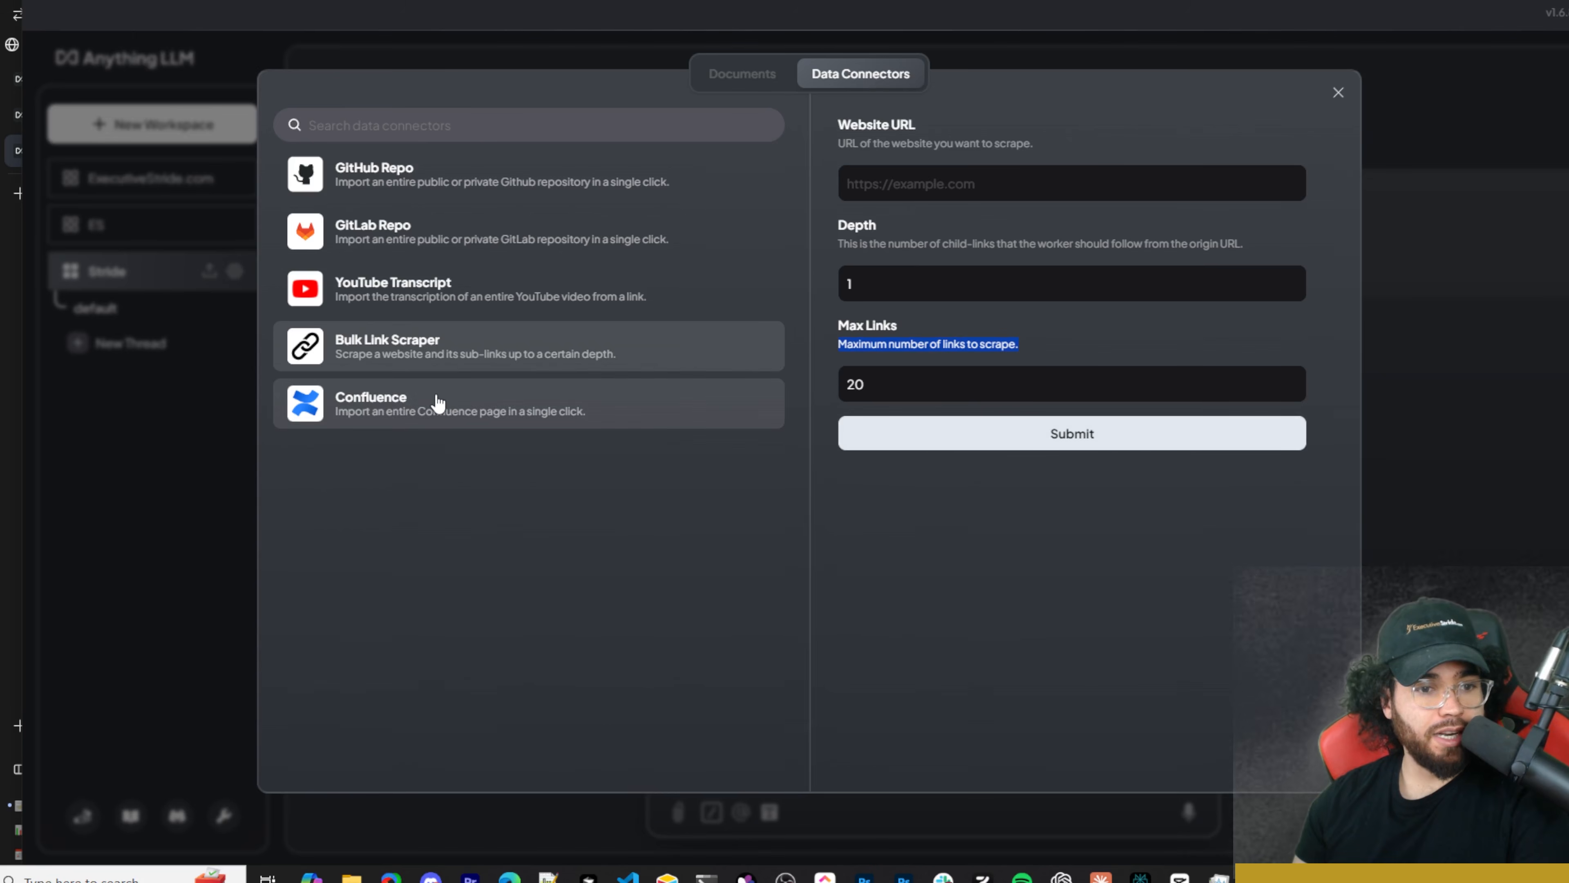
left_click(448, 409)
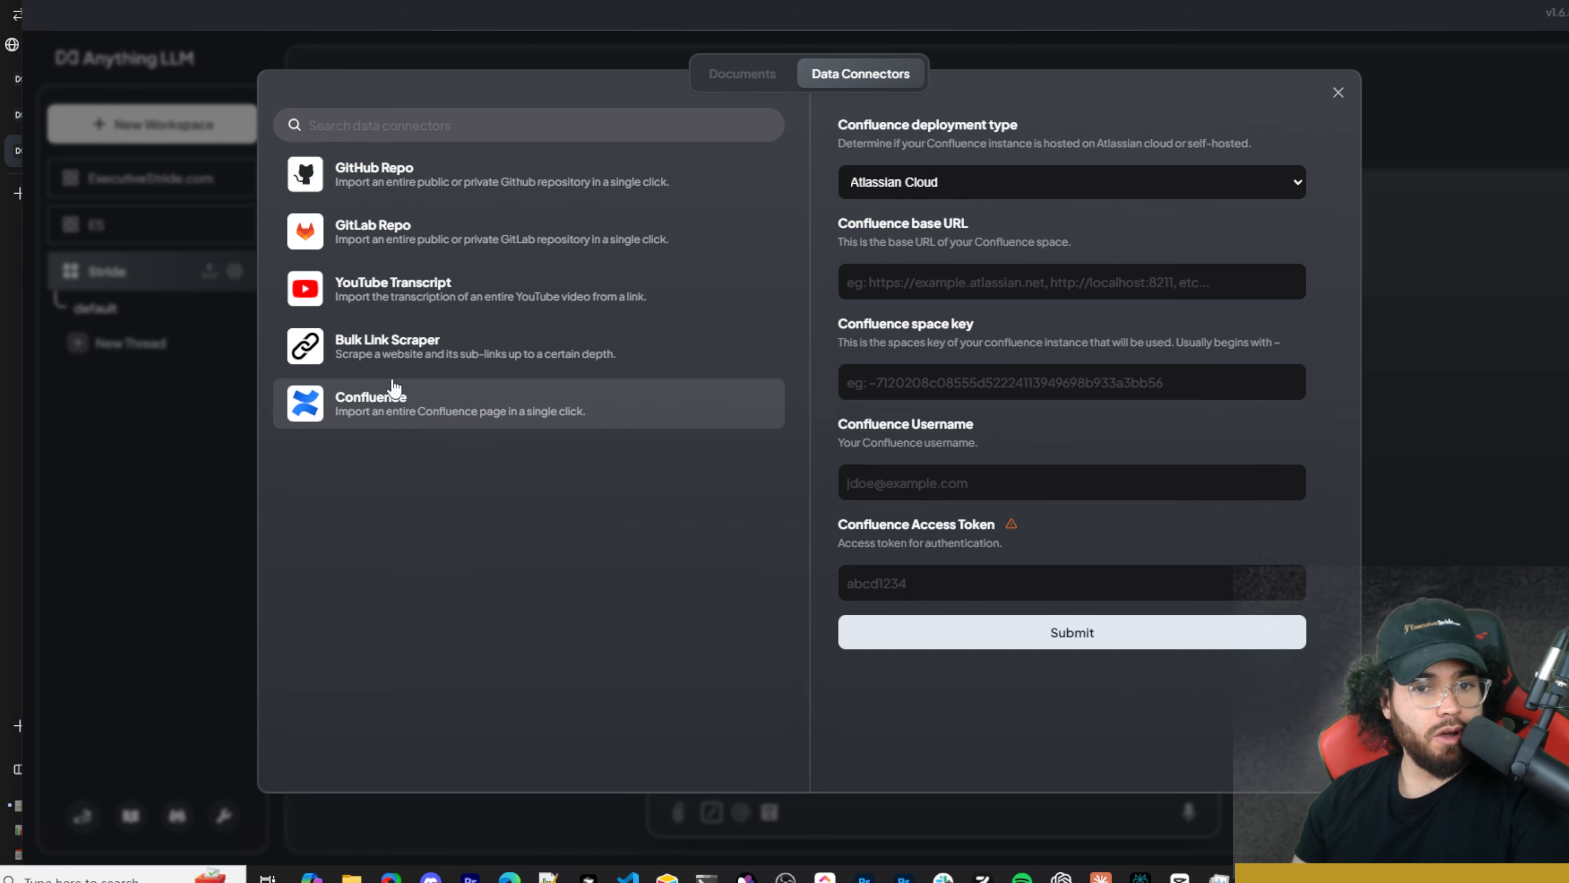
left_click(482, 297)
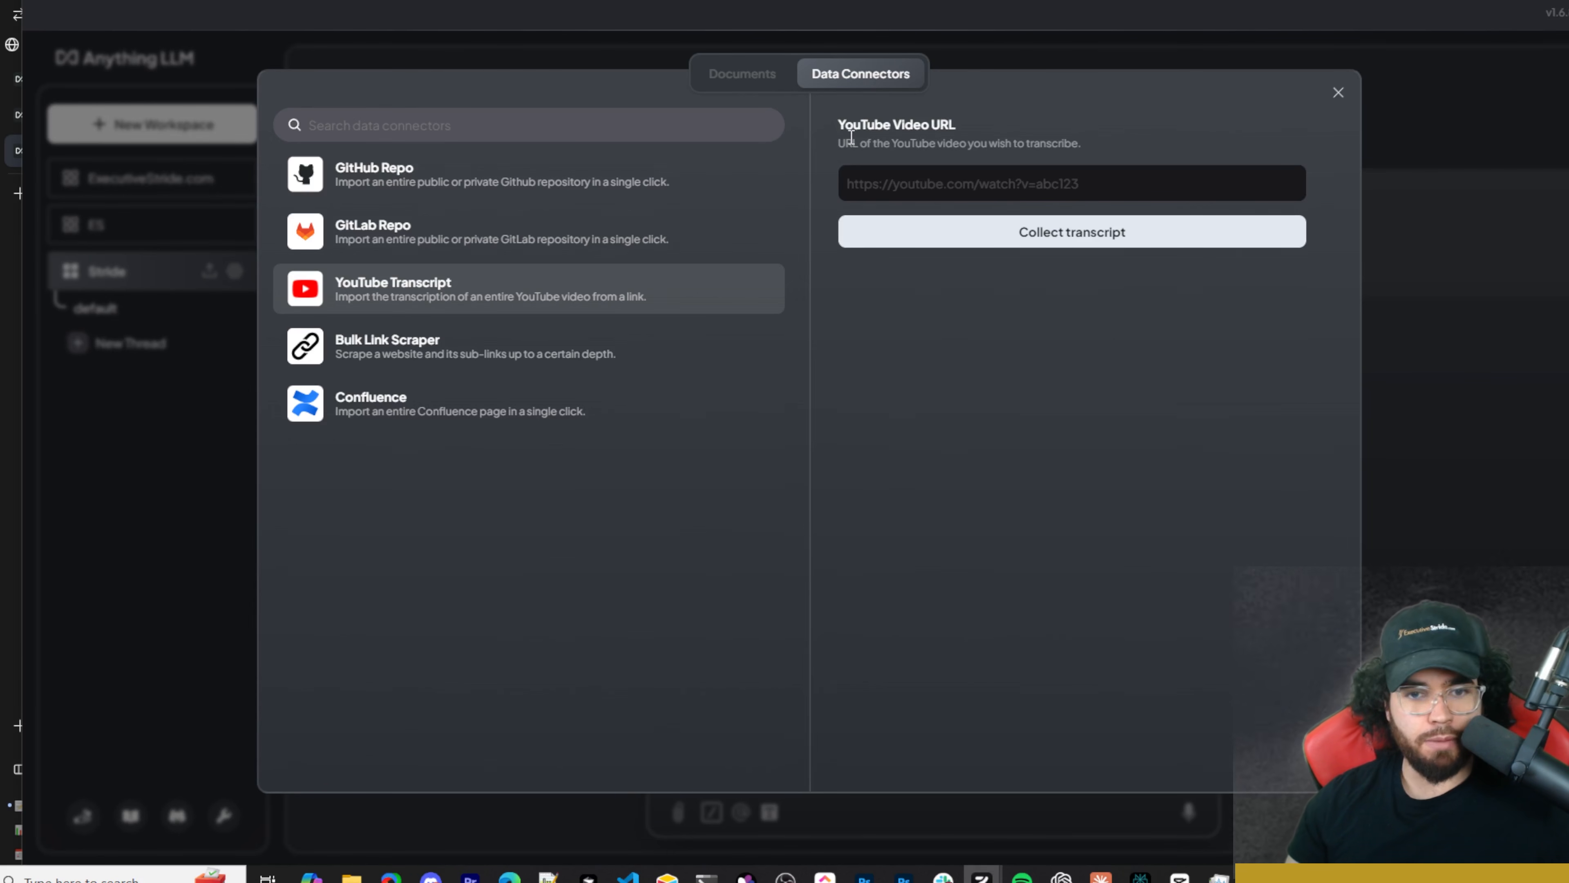
left_click(897, 183)
type("https://www.youtube.com/watch?v=dKq0xQYPUrw&t=225s")
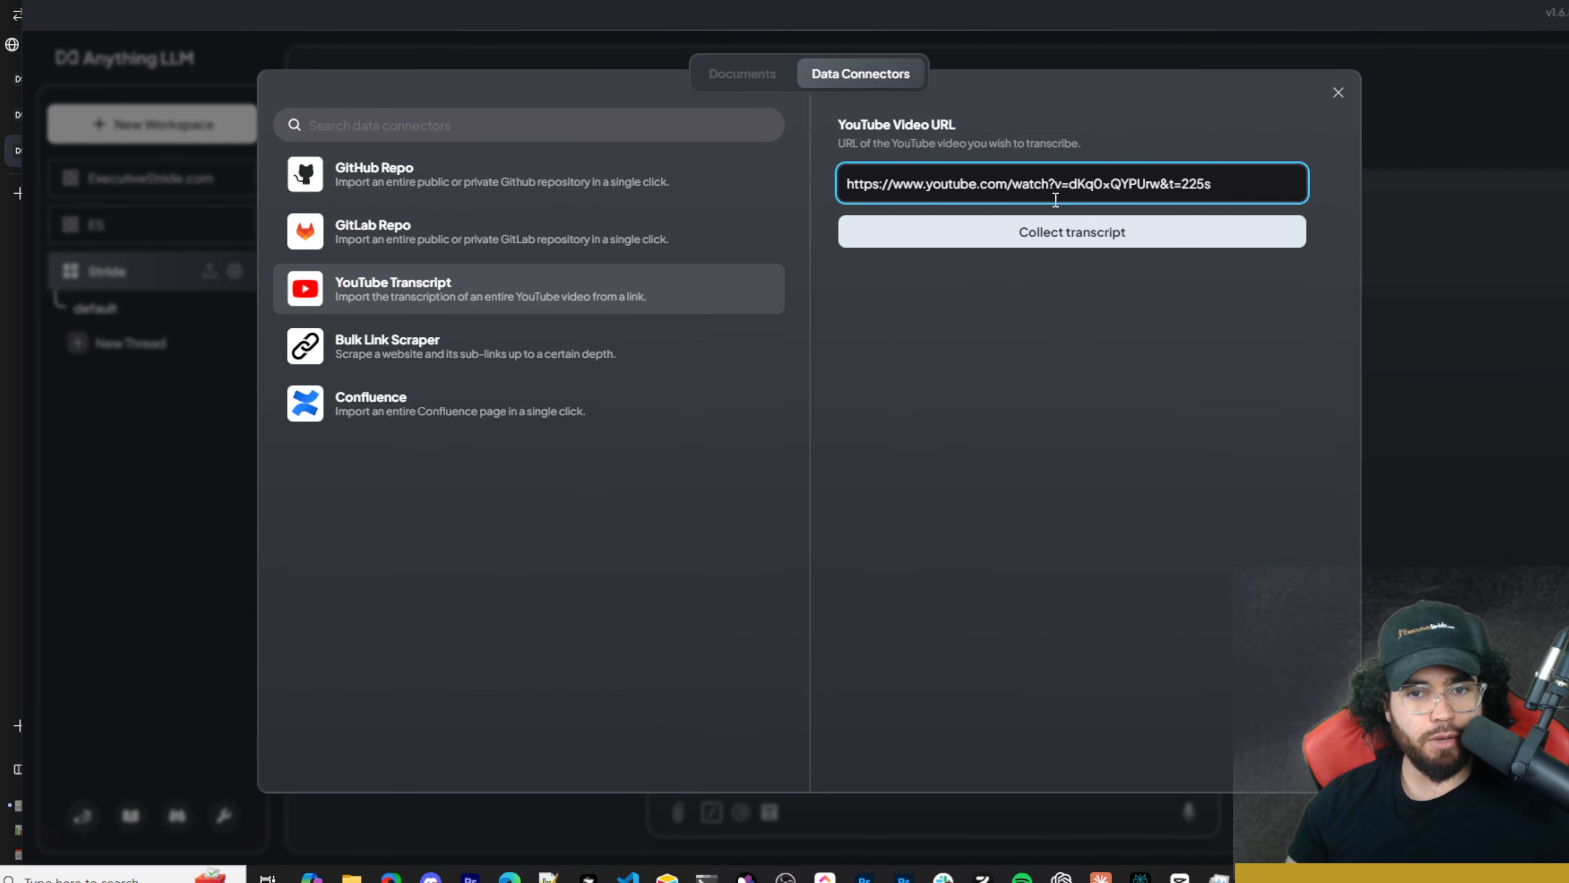
left_click(963, 234)
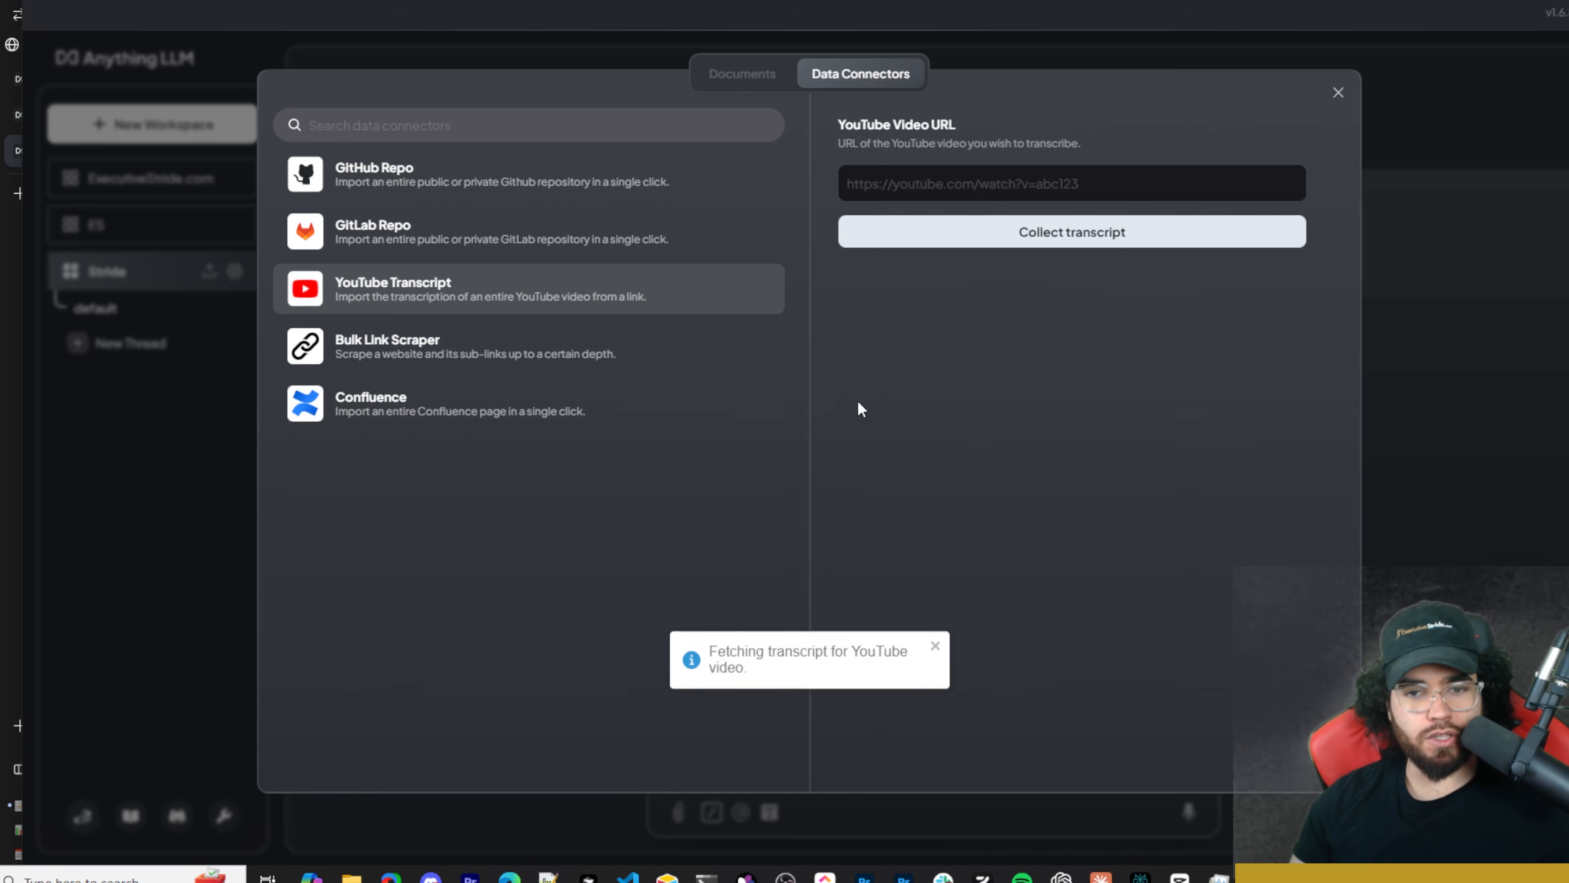
mouse_move(803, 720)
left_mouse_down()
mouse_move(877, 734)
mouse_move(795, 717)
left_mouse_up()
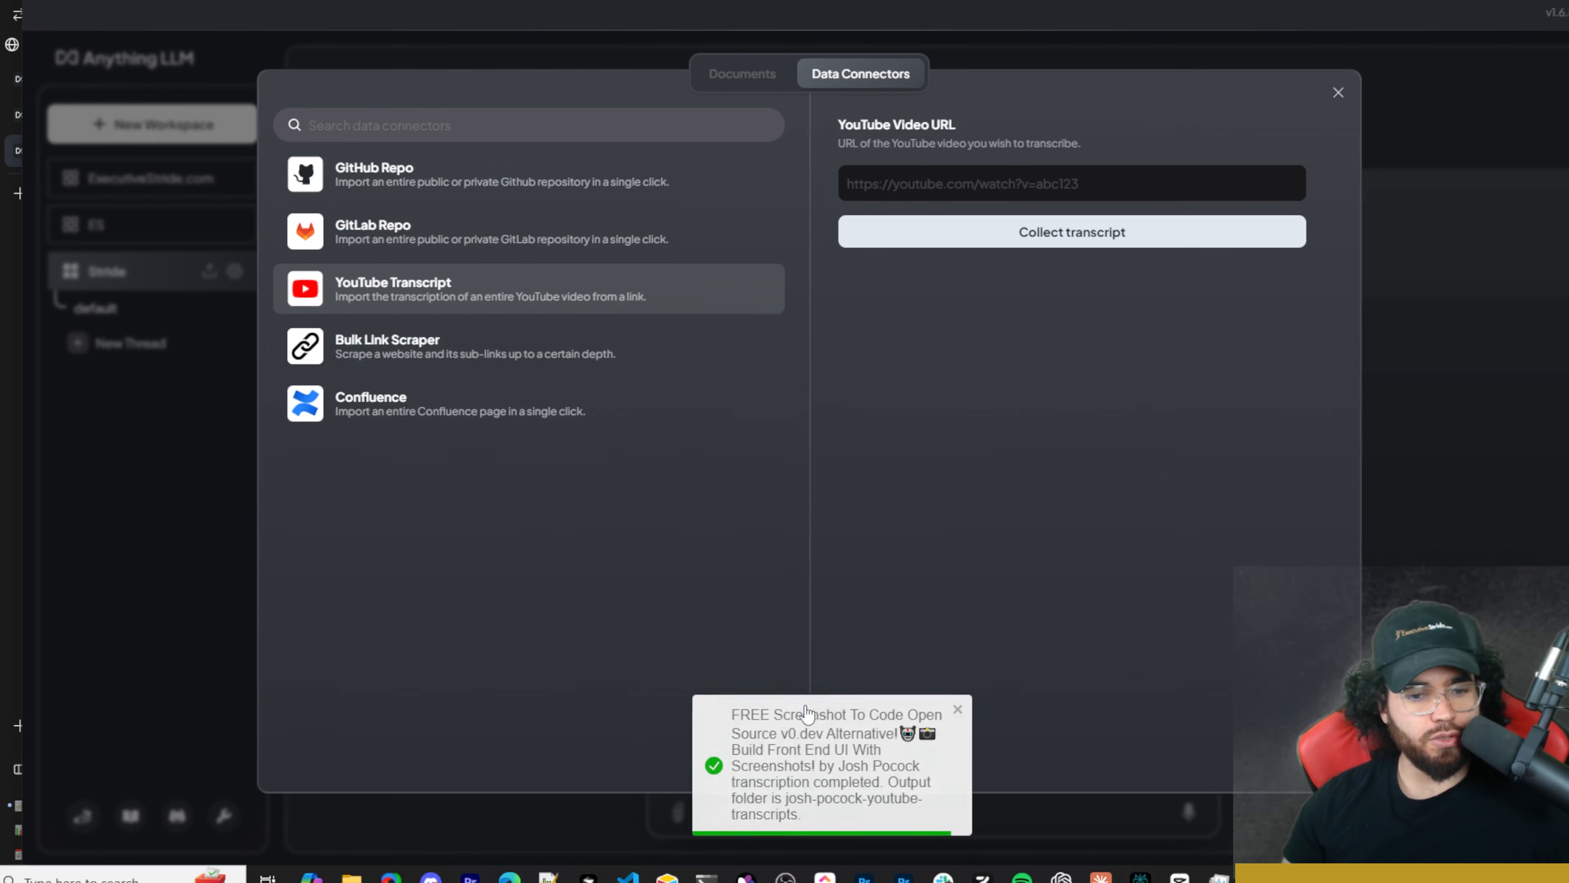
Move the collected "v0.dev Alternative! Build Front End UI With Screenshots!" transcript from the YouTube transcripts folder into the Stride workspace
left_click(741, 75)
left_click(270, 319)
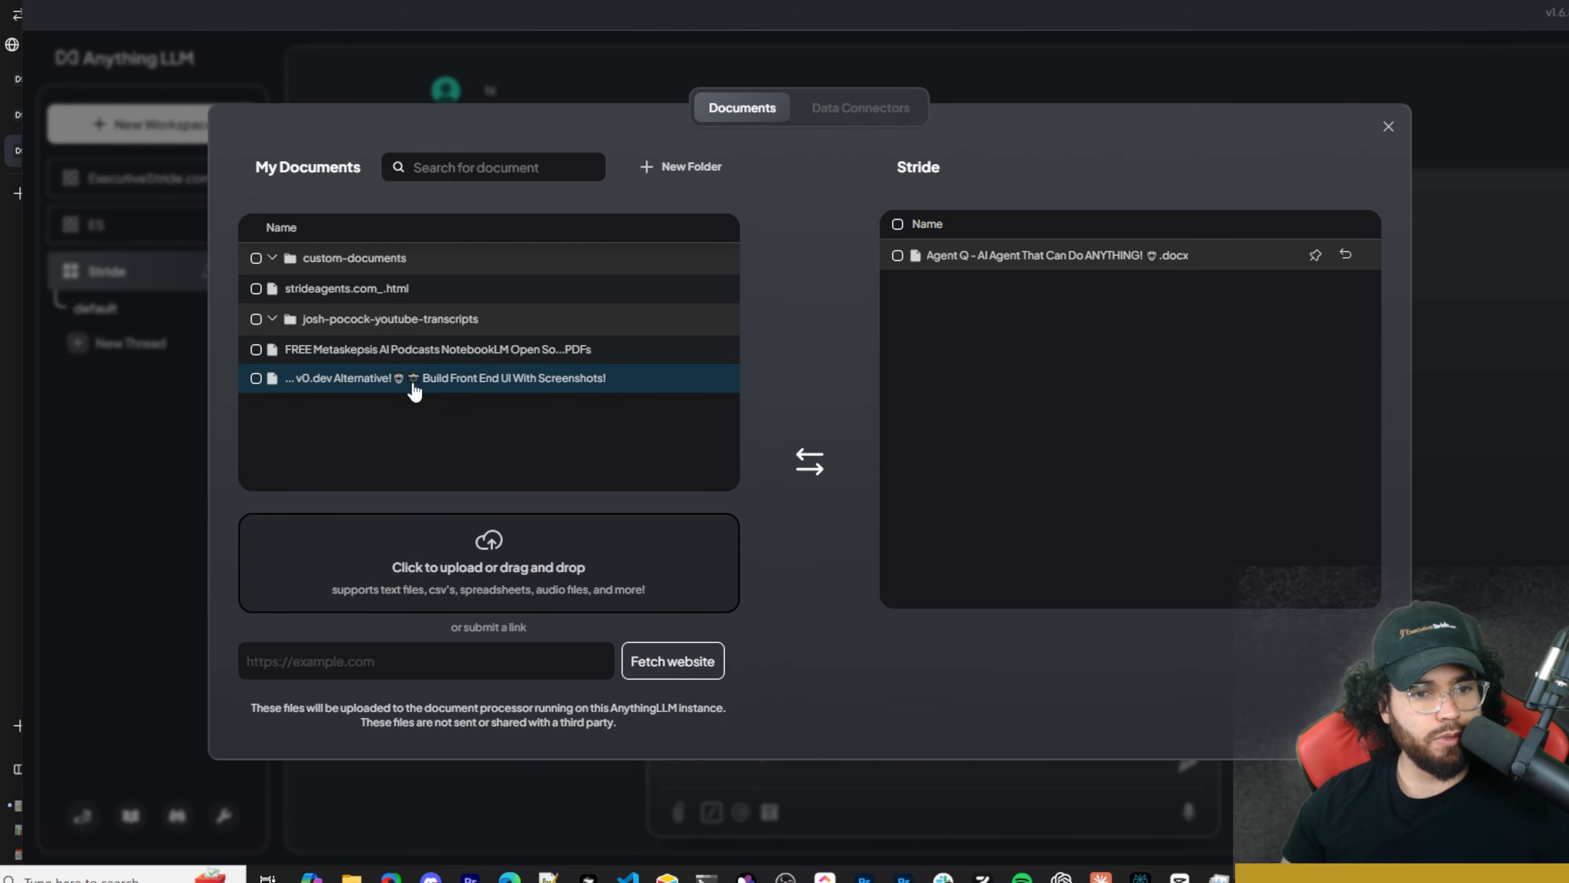
left_click(411, 391)
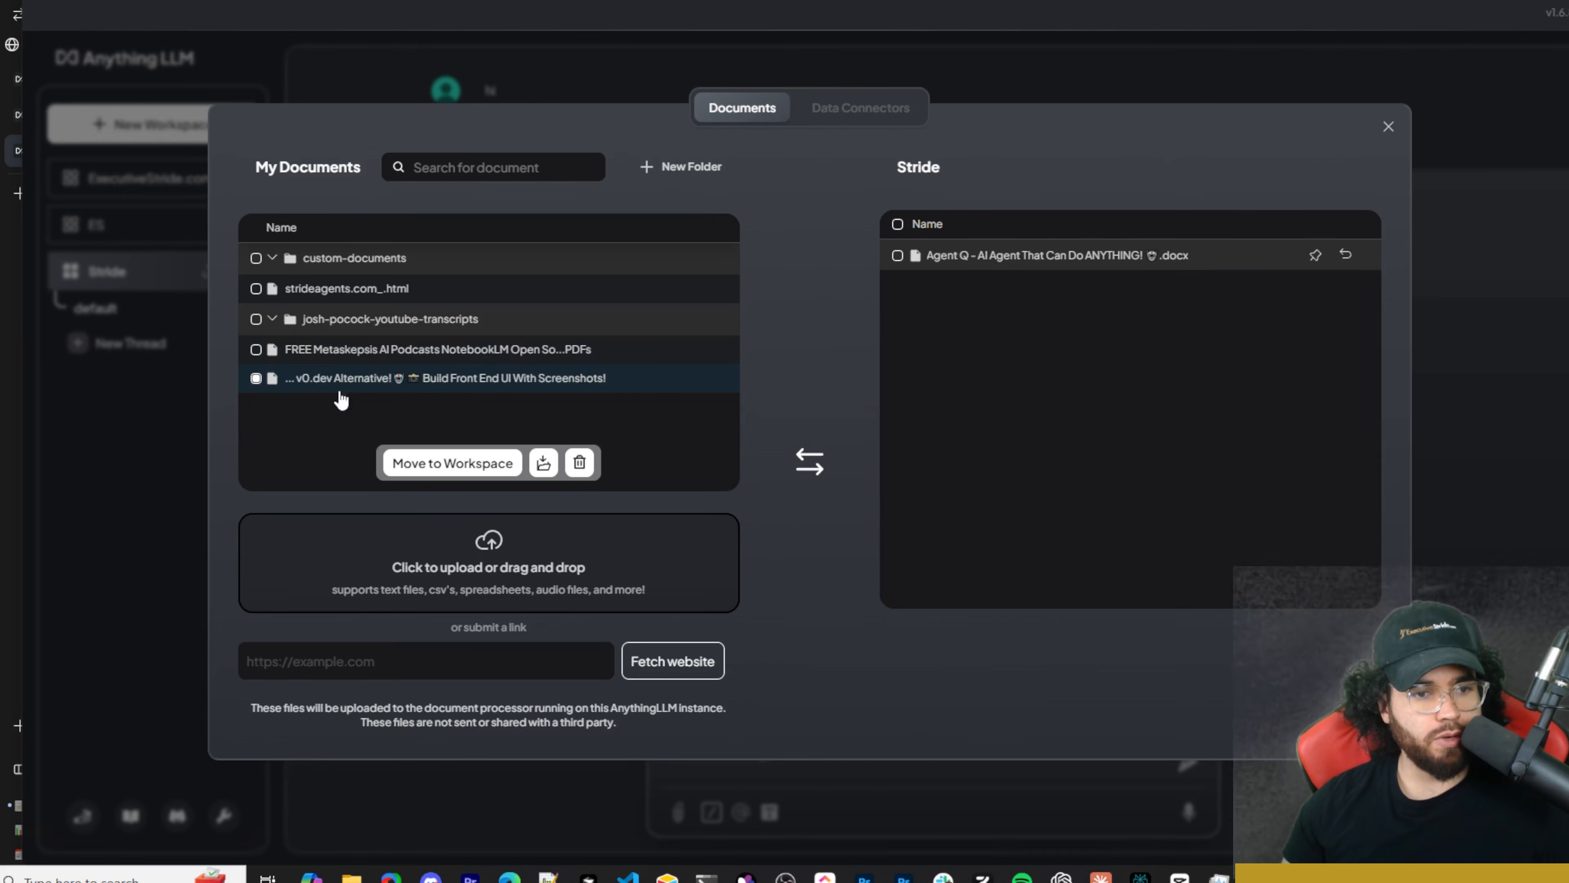
left_click(480, 475)
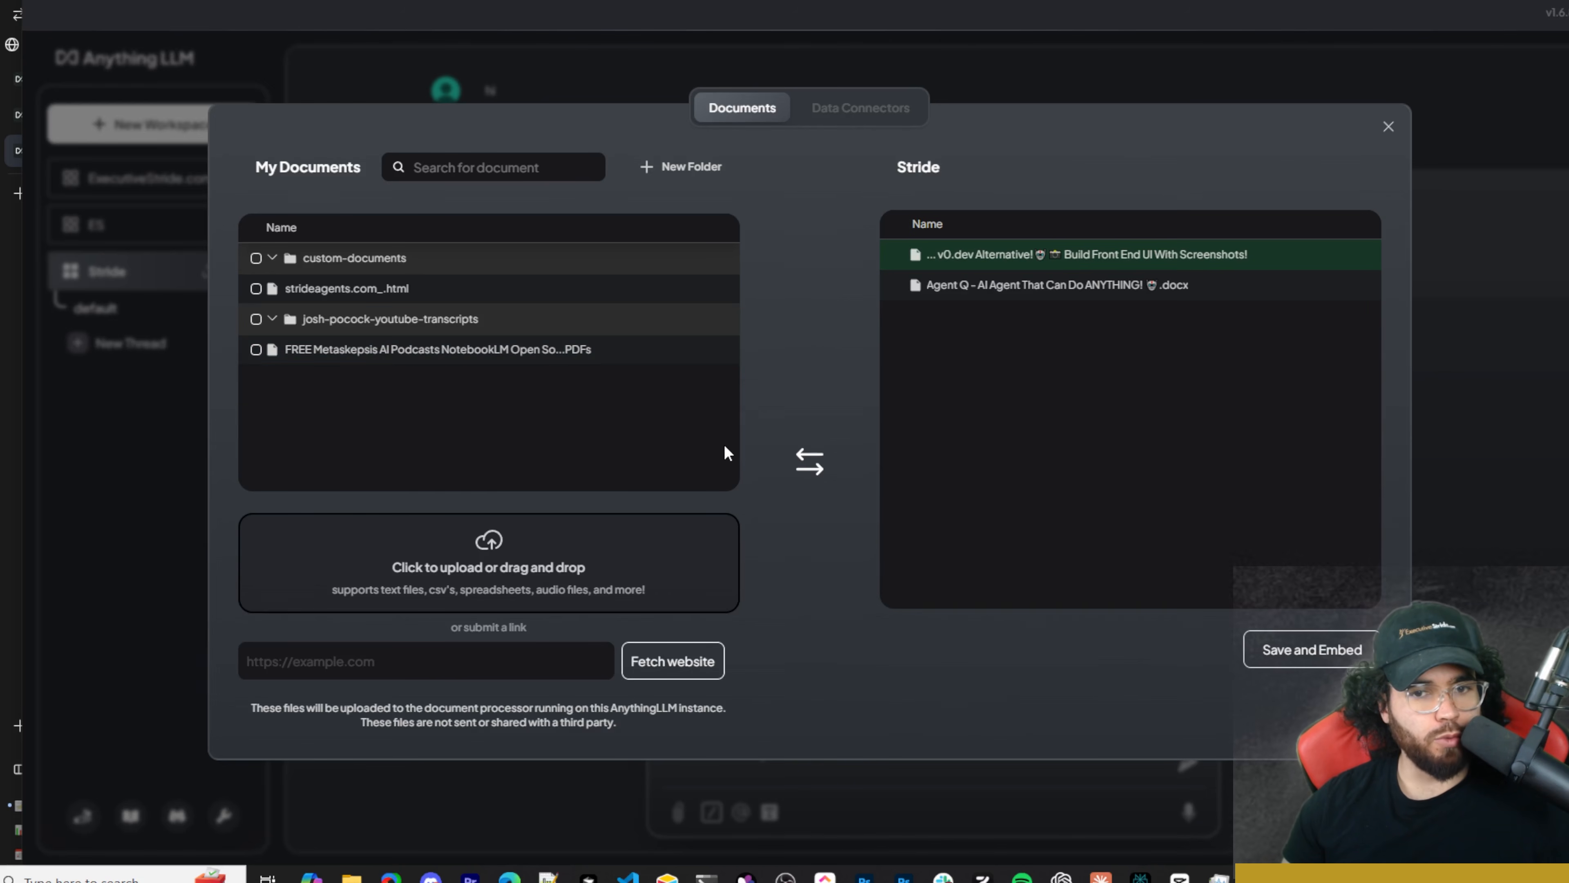
Add strideagents.com_.html to the Stride workspace, save and embed the pending documents, and close the document manager
left_click(256, 288)
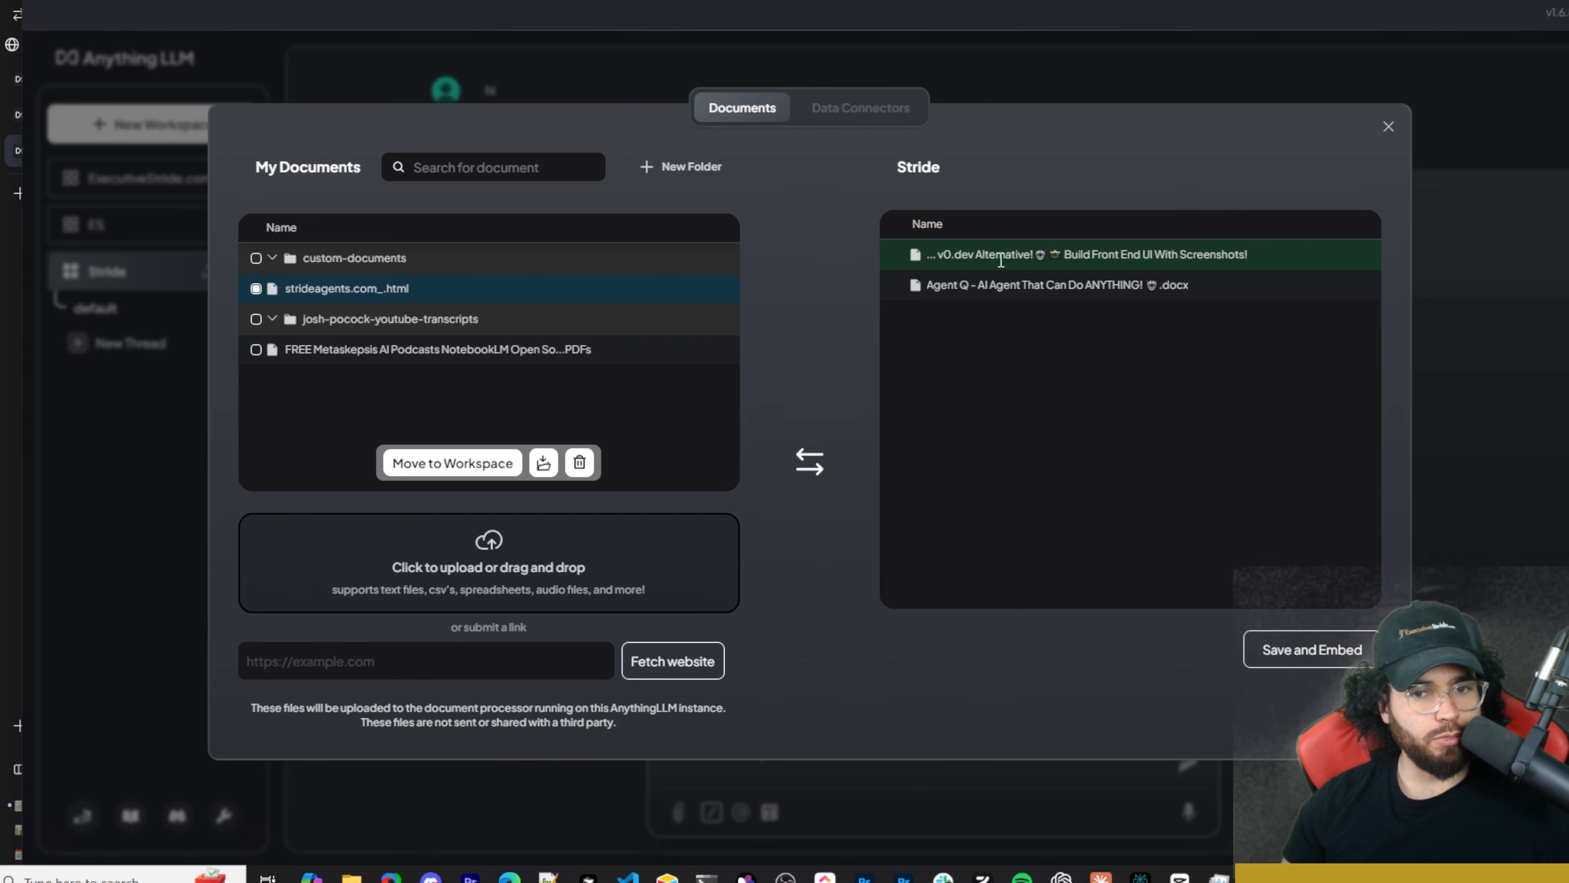
left_click(450, 462)
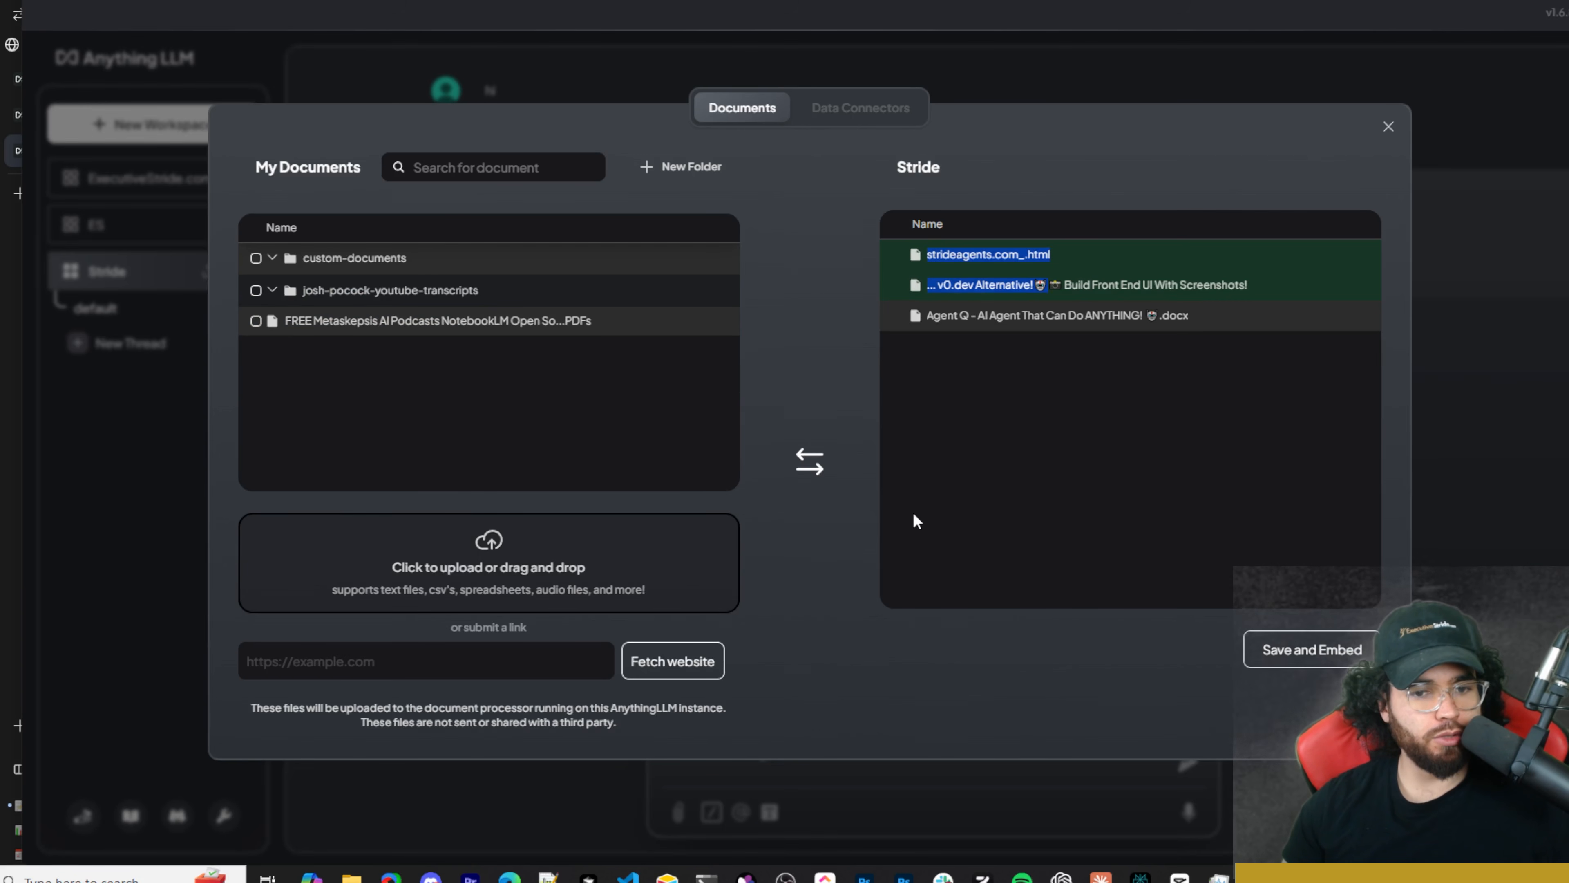
left_click(1304, 649)
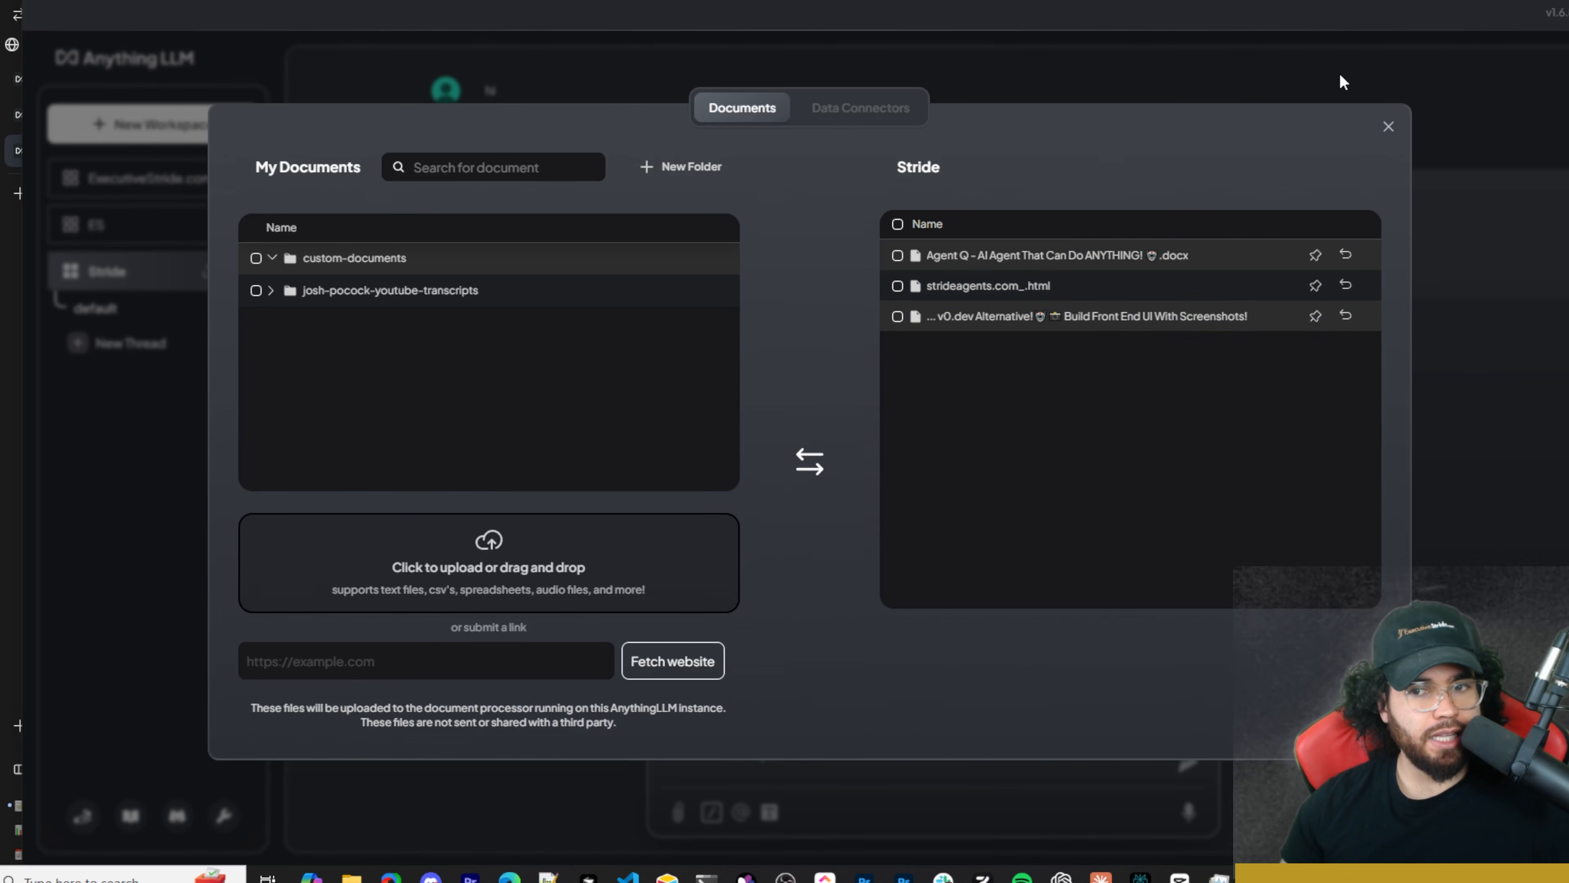
left_click(1389, 127)
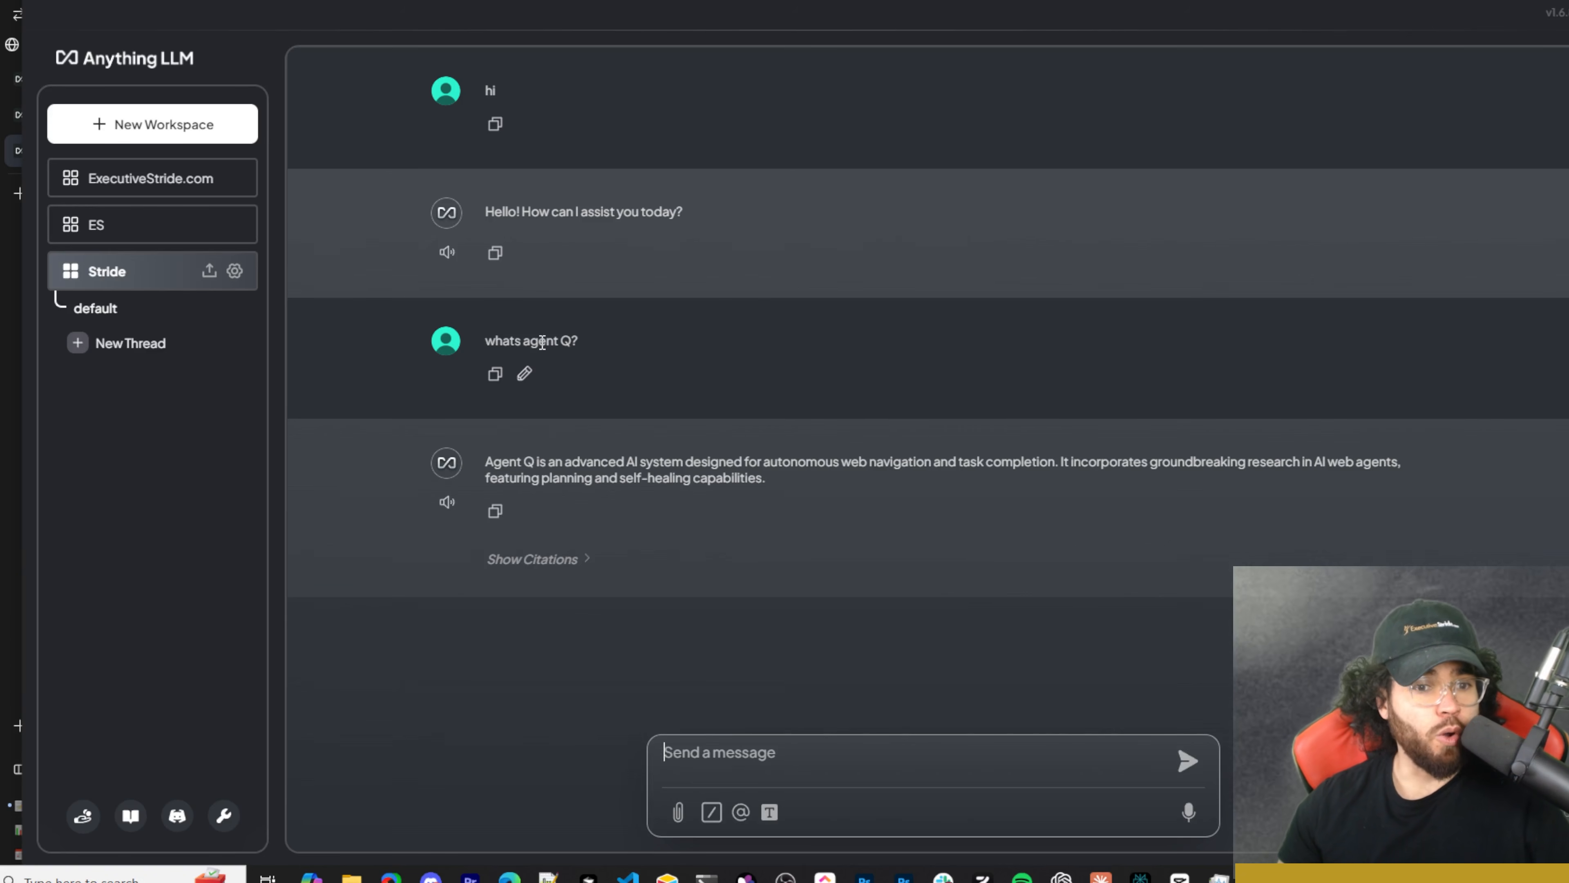
Examine the answer to "whats agent Q?" and its citations, and open the cited Agent Q document to check its references
left_click_drag(508, 462, 762, 471)
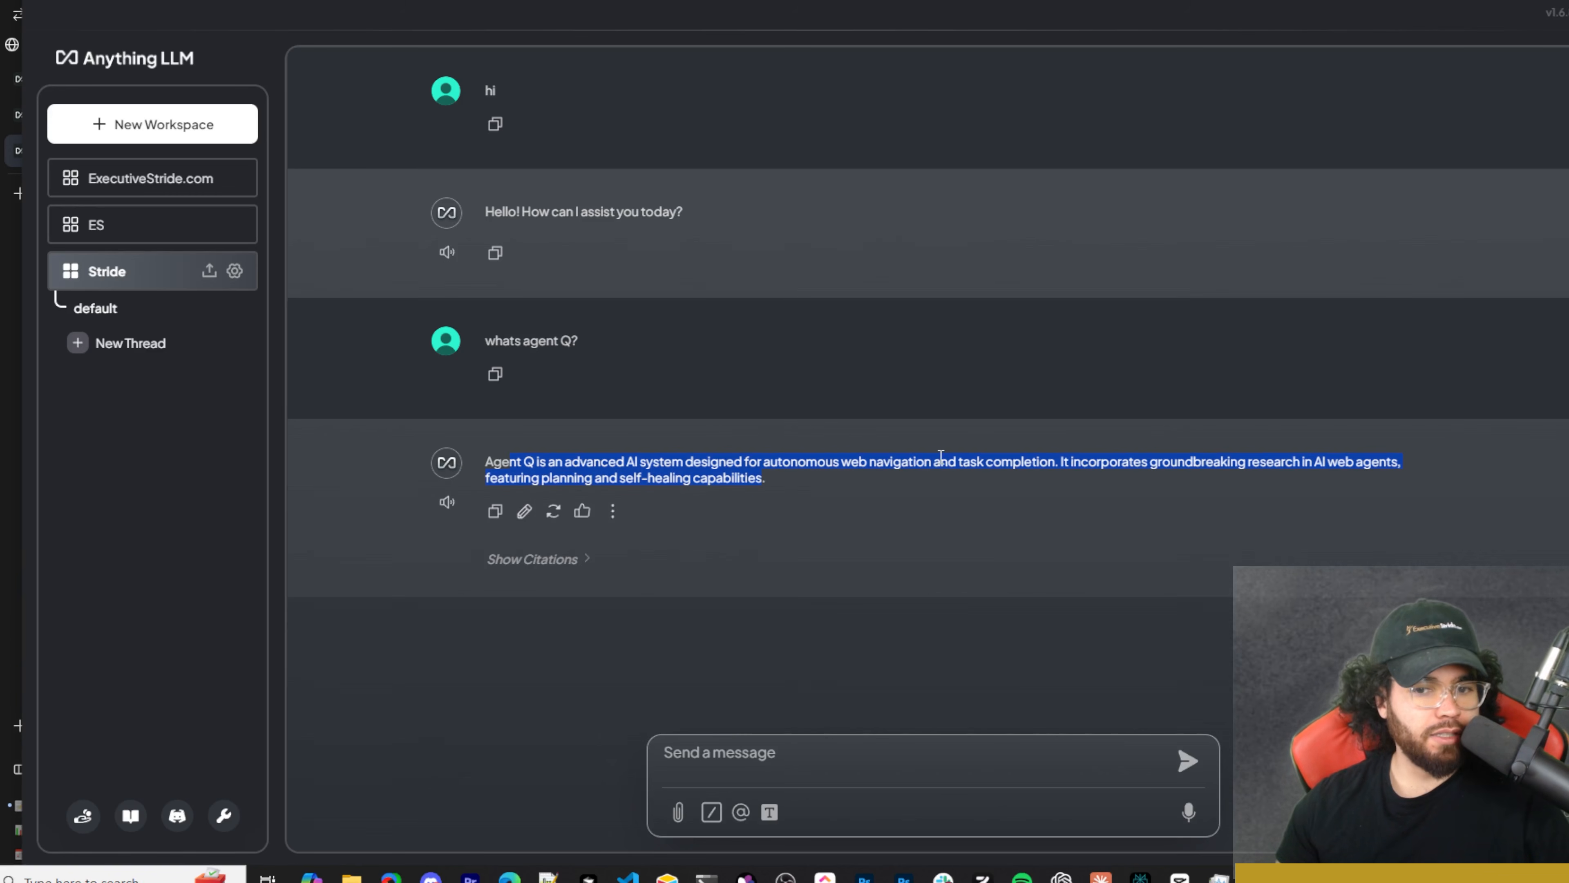
left_click(687, 454)
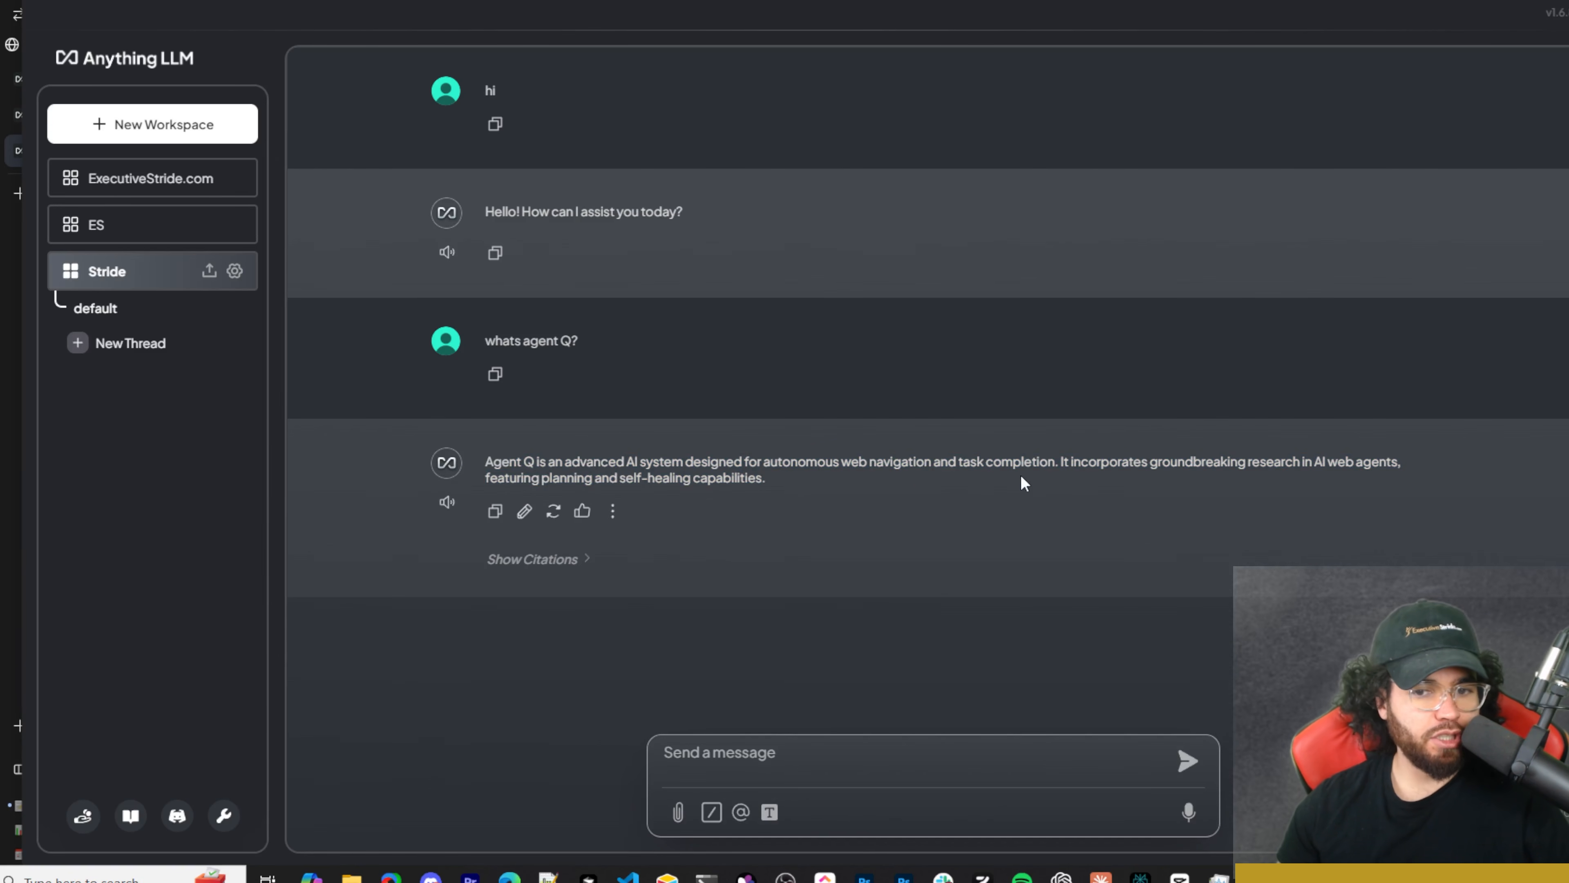
left_click(528, 560)
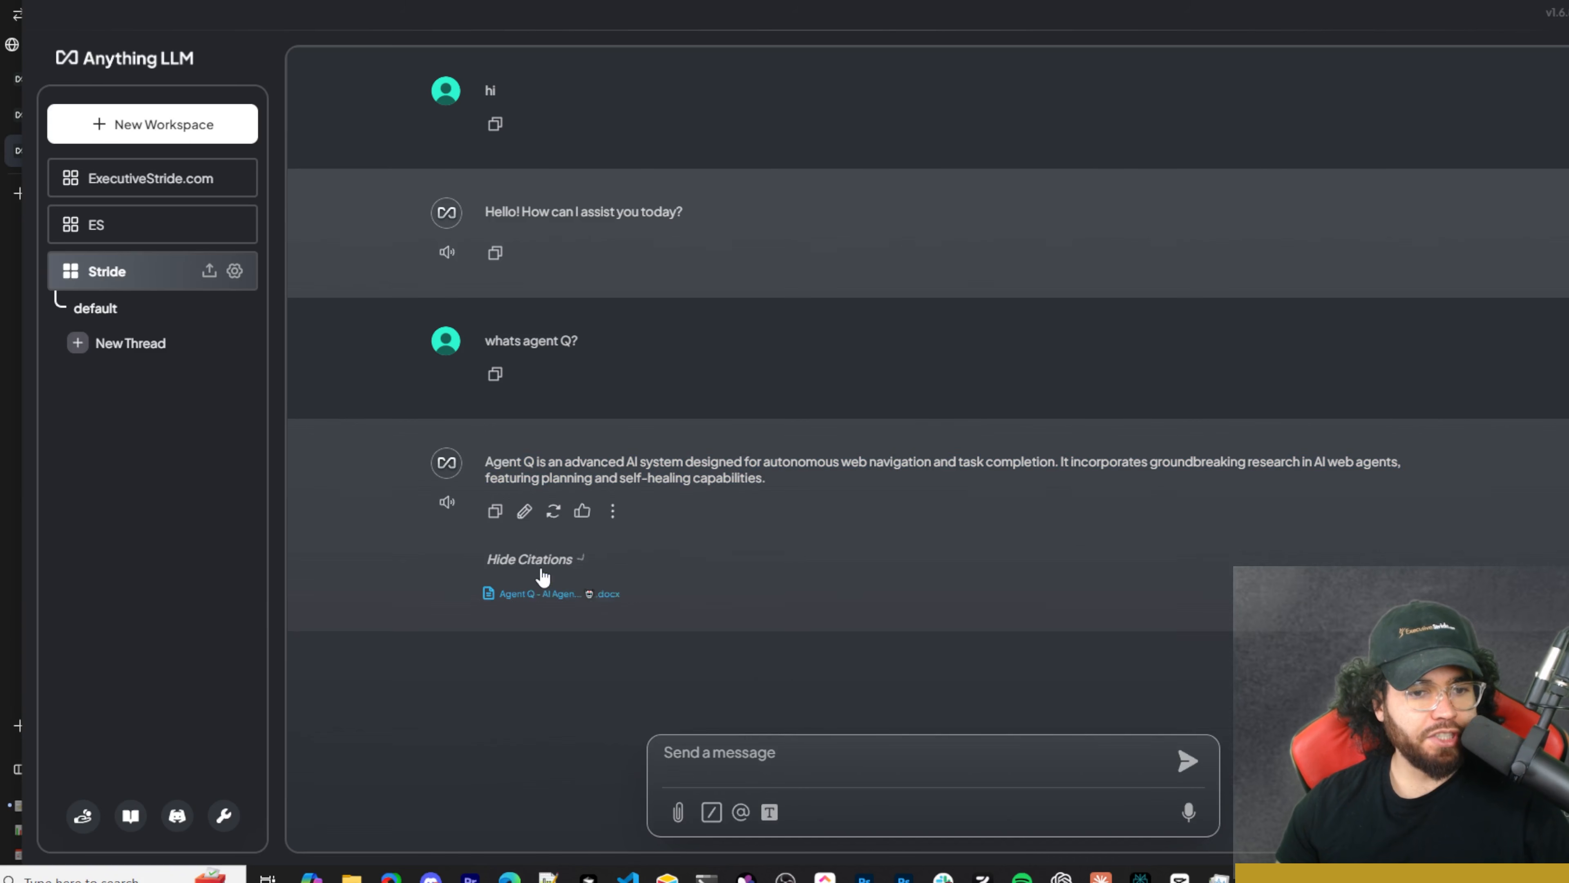
left_click(530, 594)
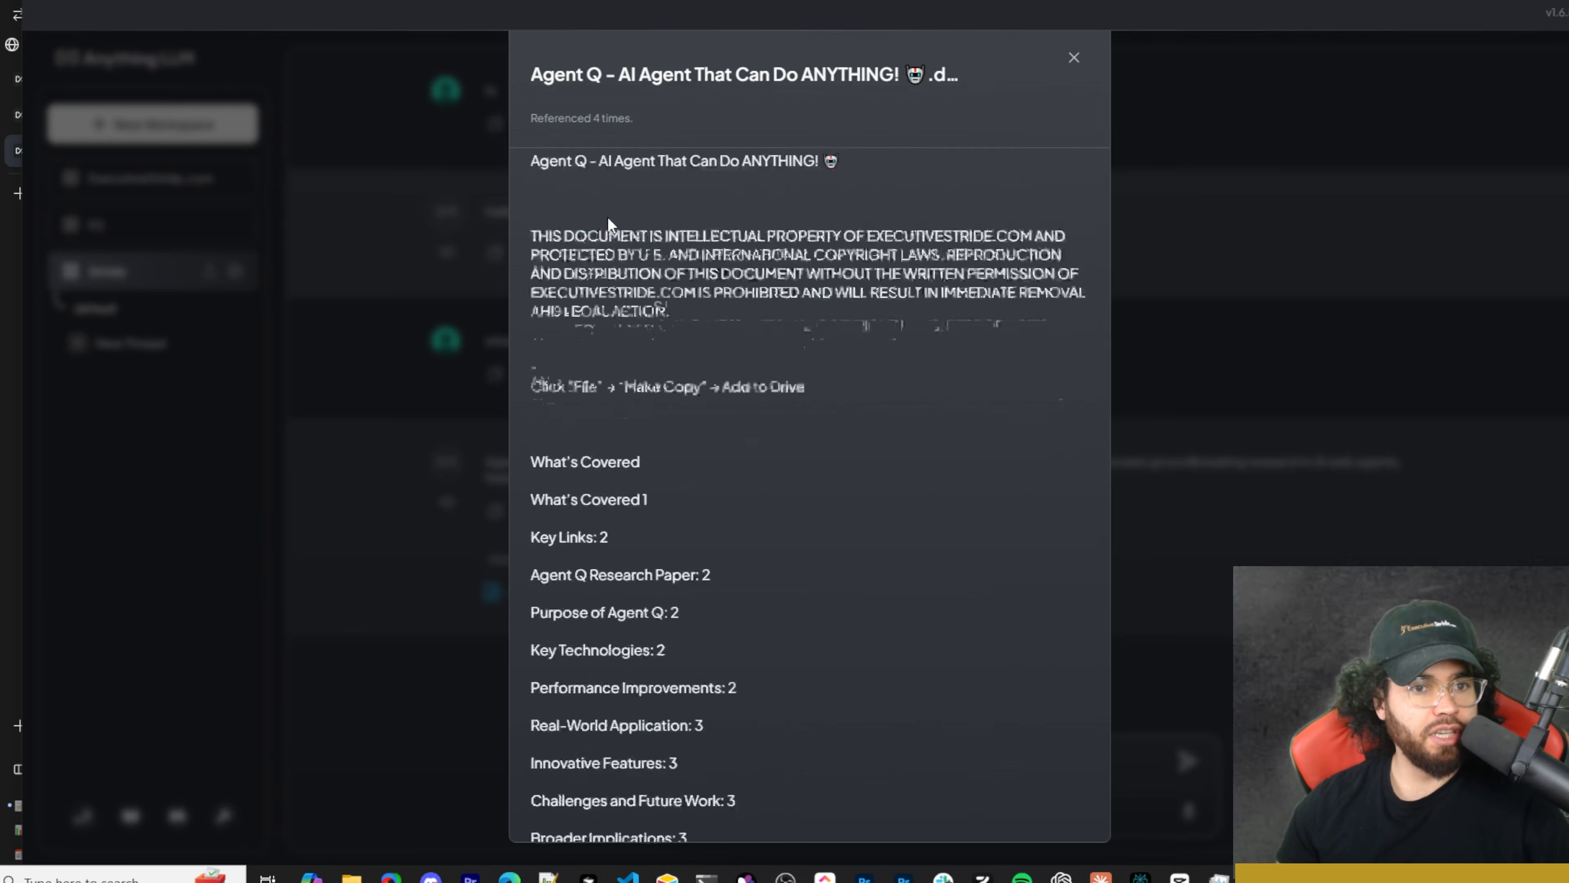
left_click_drag(569, 117, 597, 121)
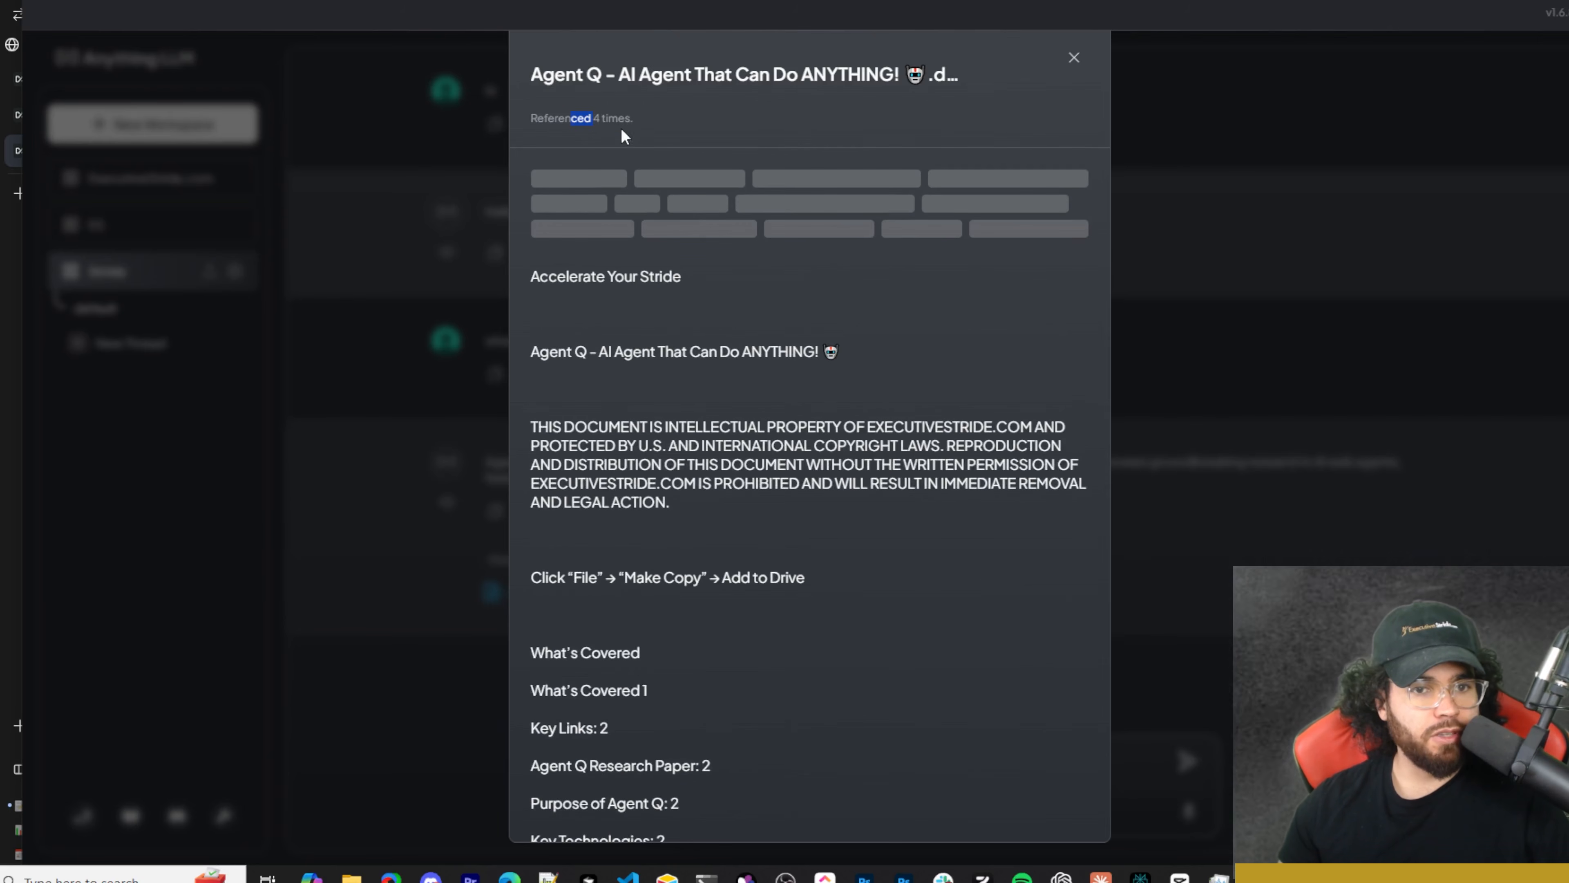
Look through the cited Agent Q document's matched passages and match percentages, and close it
scroll(552, 296, "down", 6)
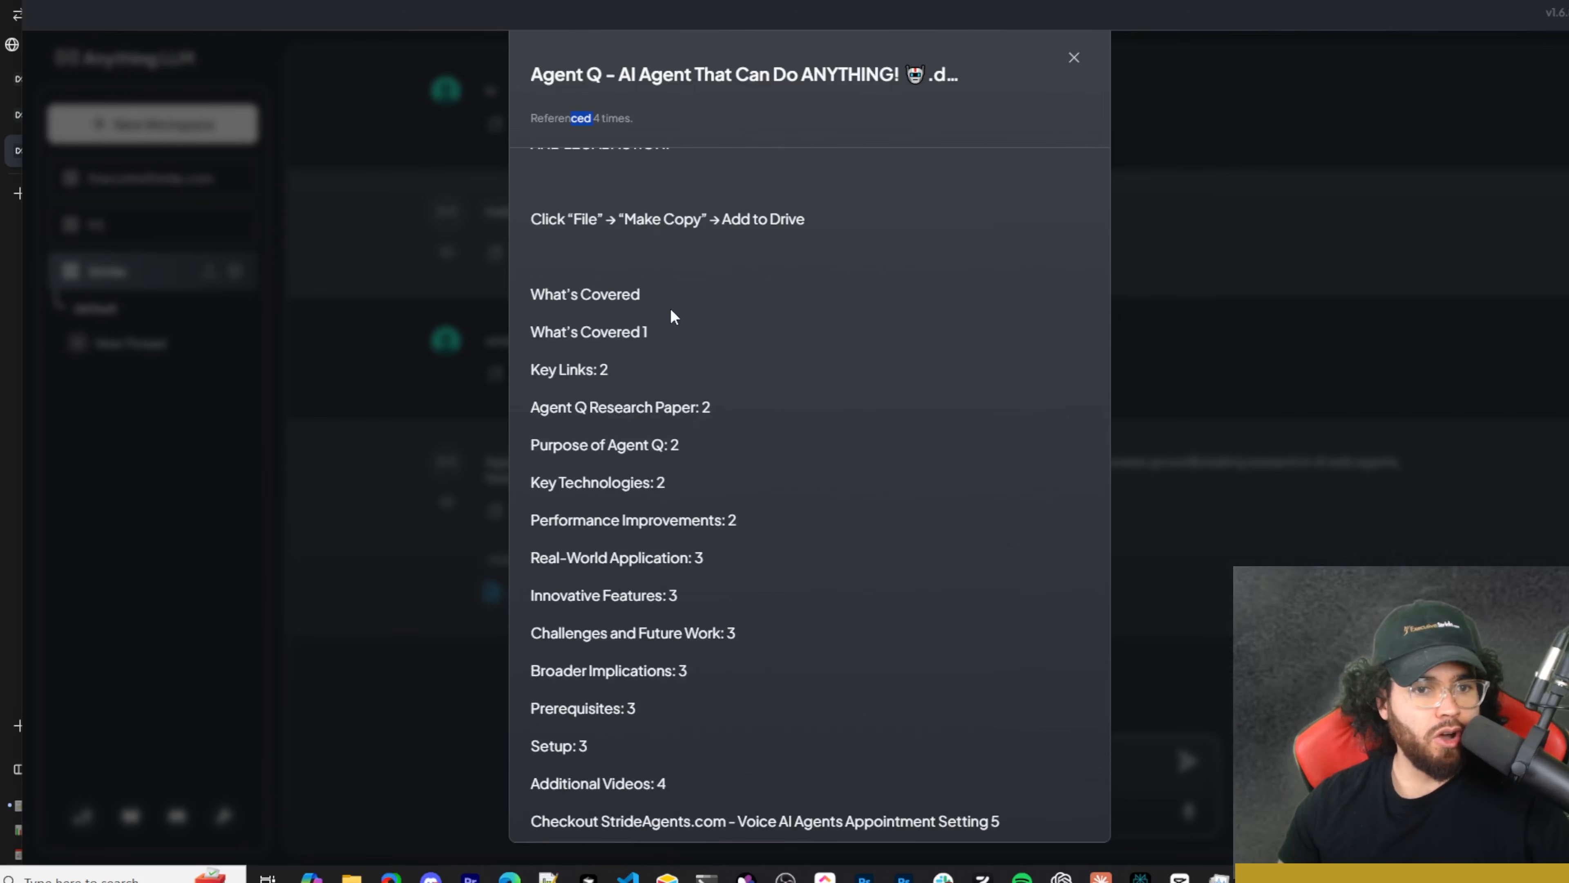
scroll(674, 317, "down", 12)
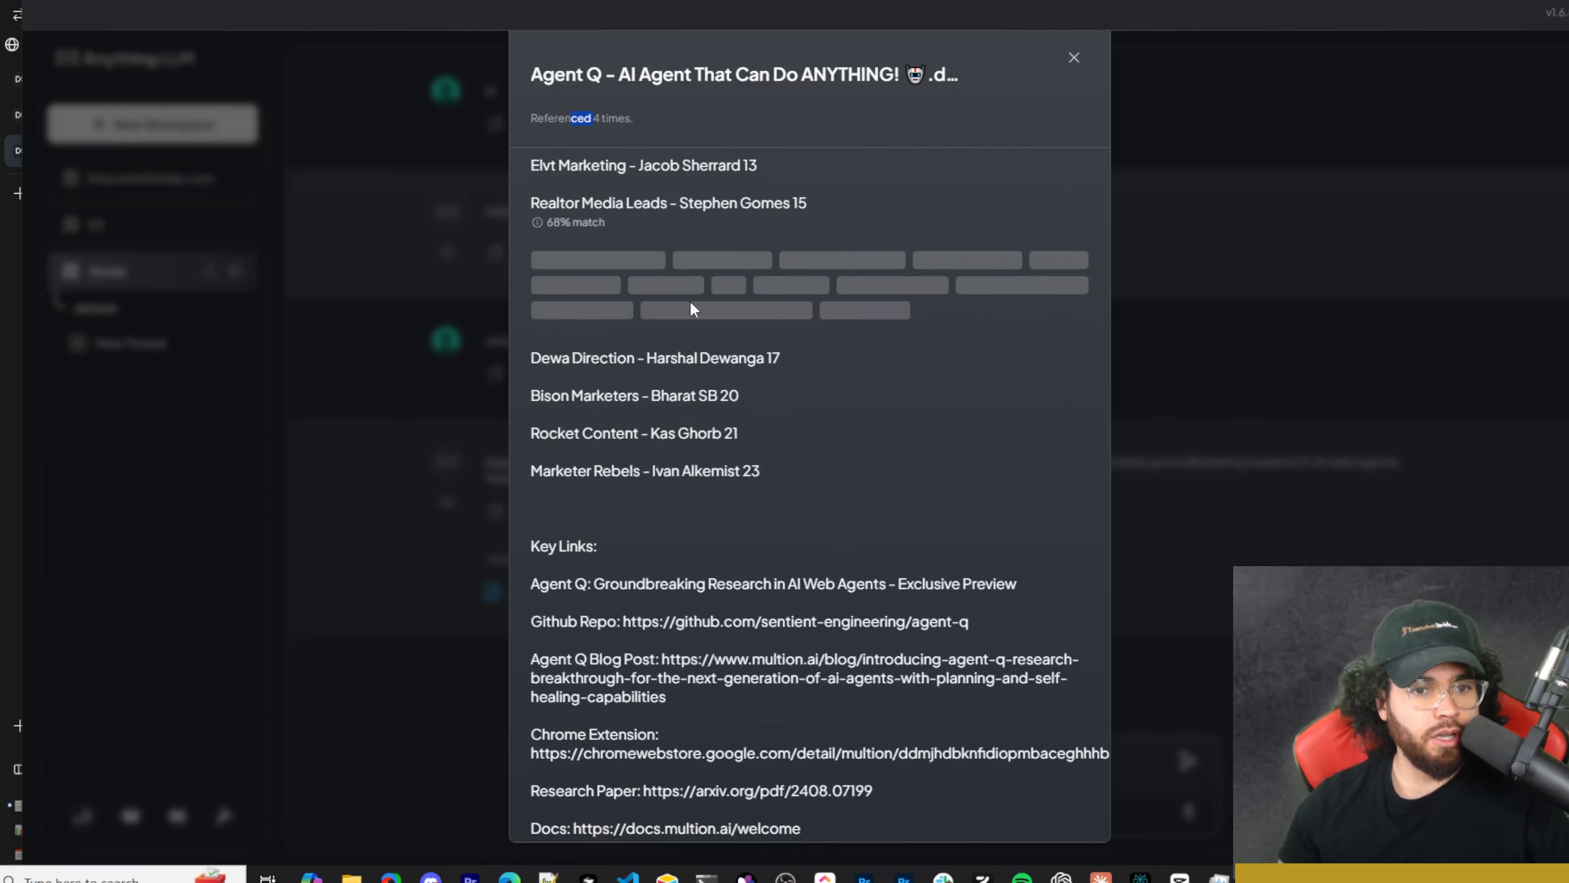
scroll(693, 309, "down", 15)
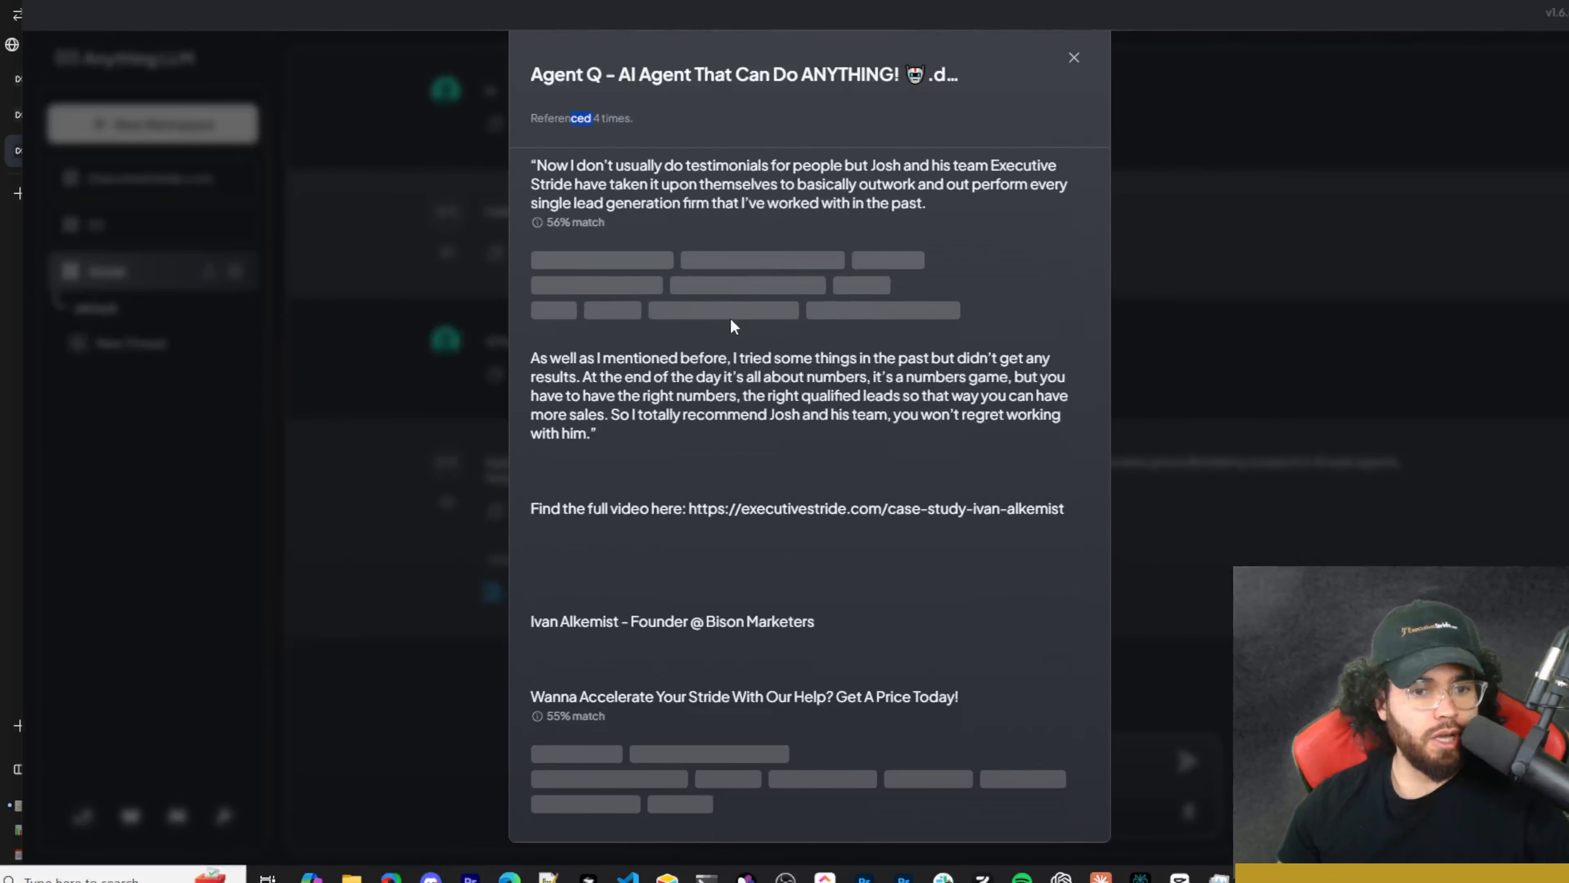
scroll(731, 326, "up", 20)
left_click(1074, 58)
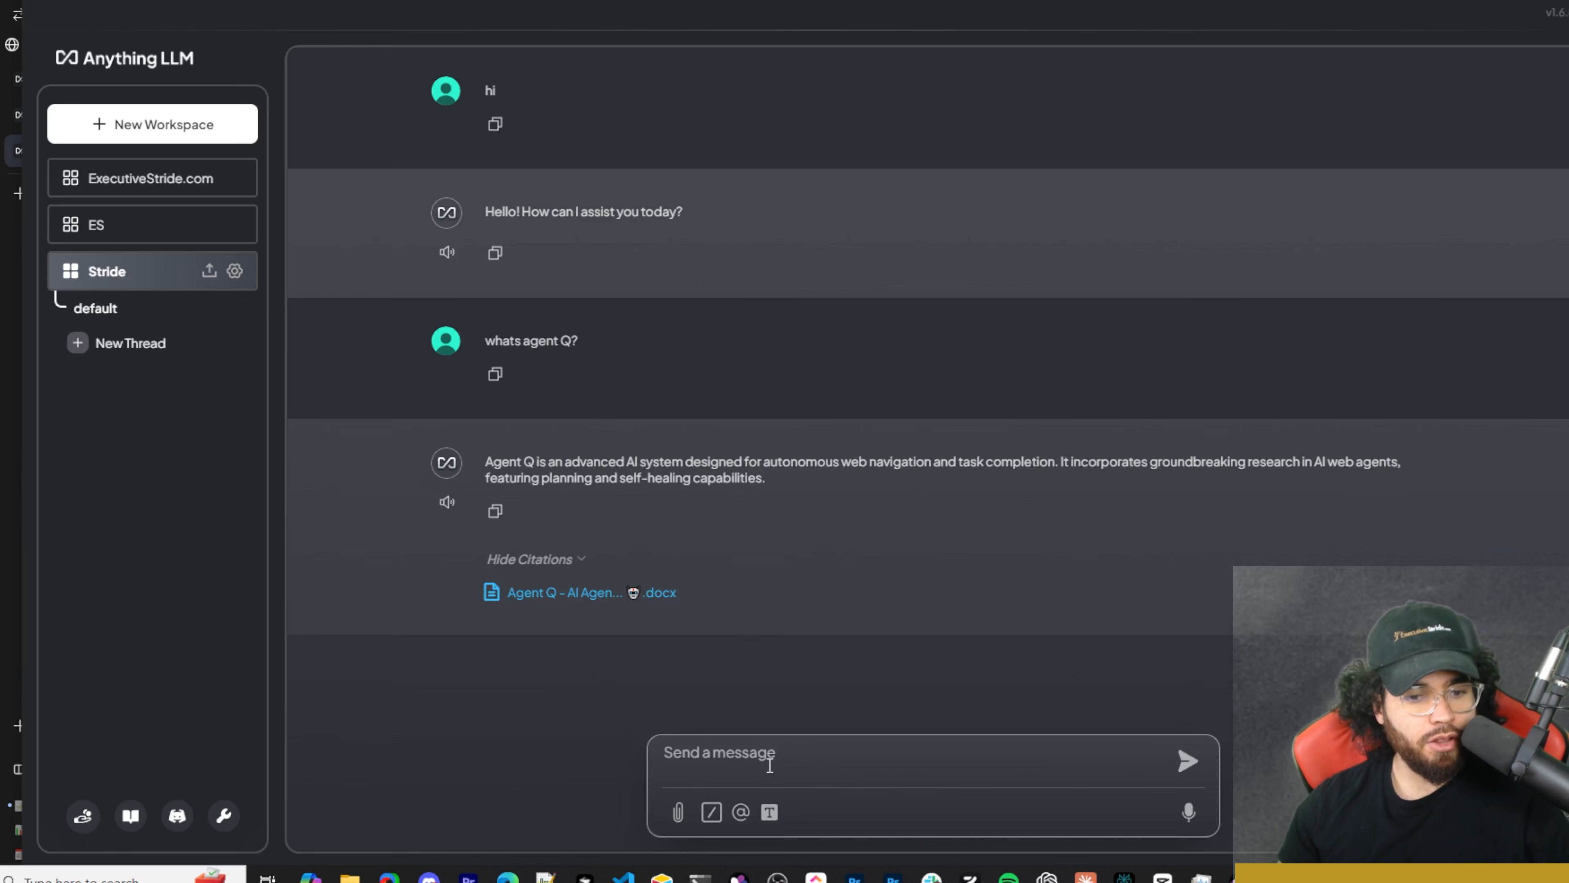
Ask the Stride workspace "whats strideagent" and read the answer
type("whats strideagent")
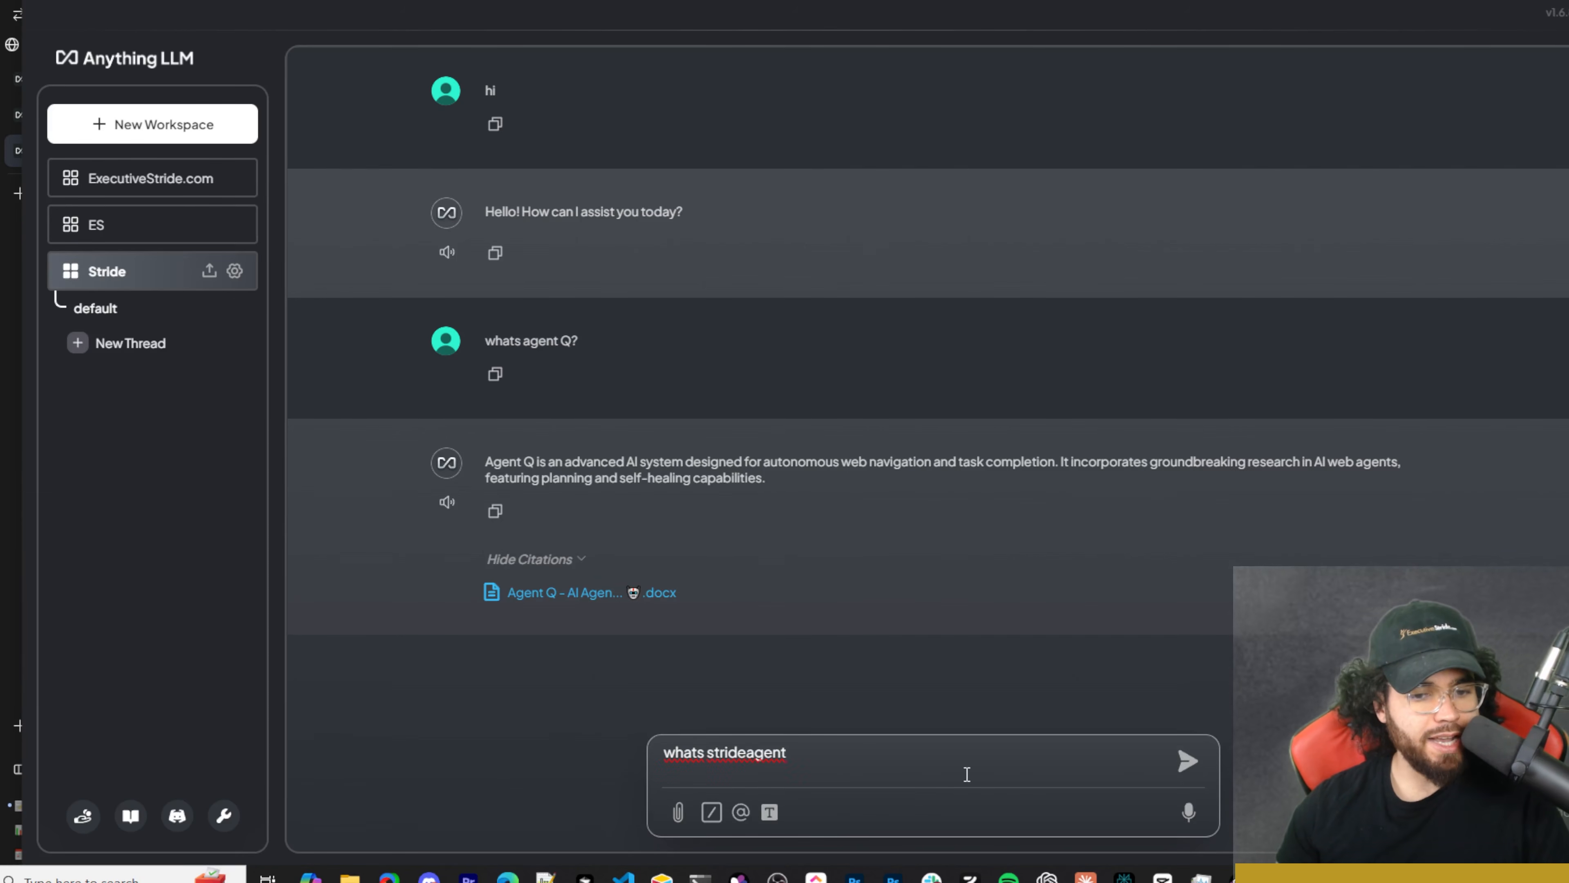
key("Return")
left_click_drag(512, 490, 660, 475)
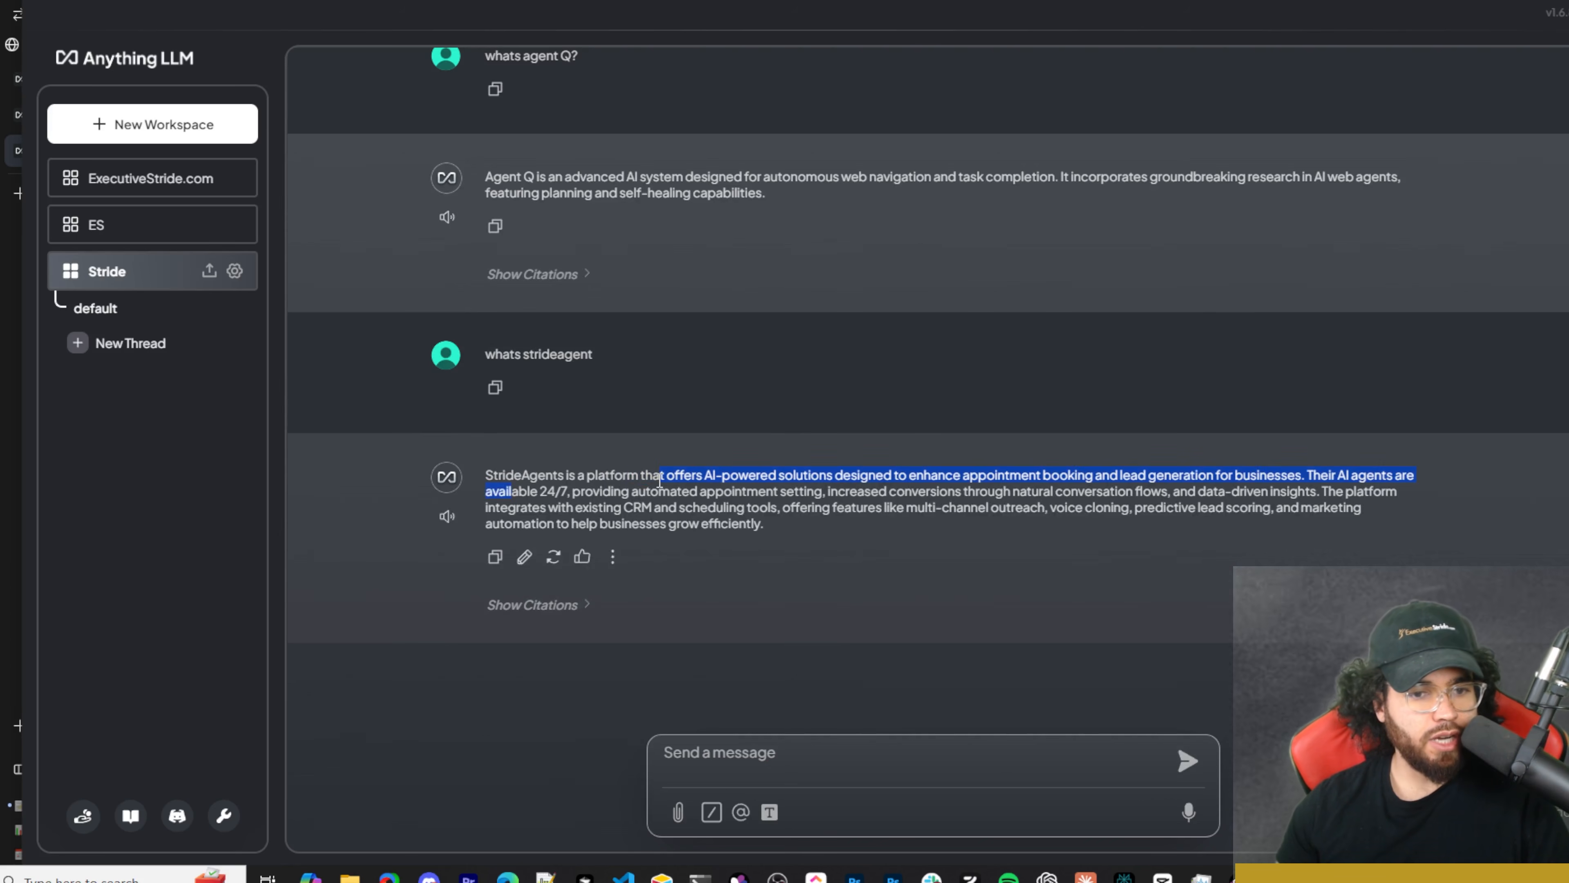
left_click(708, 489)
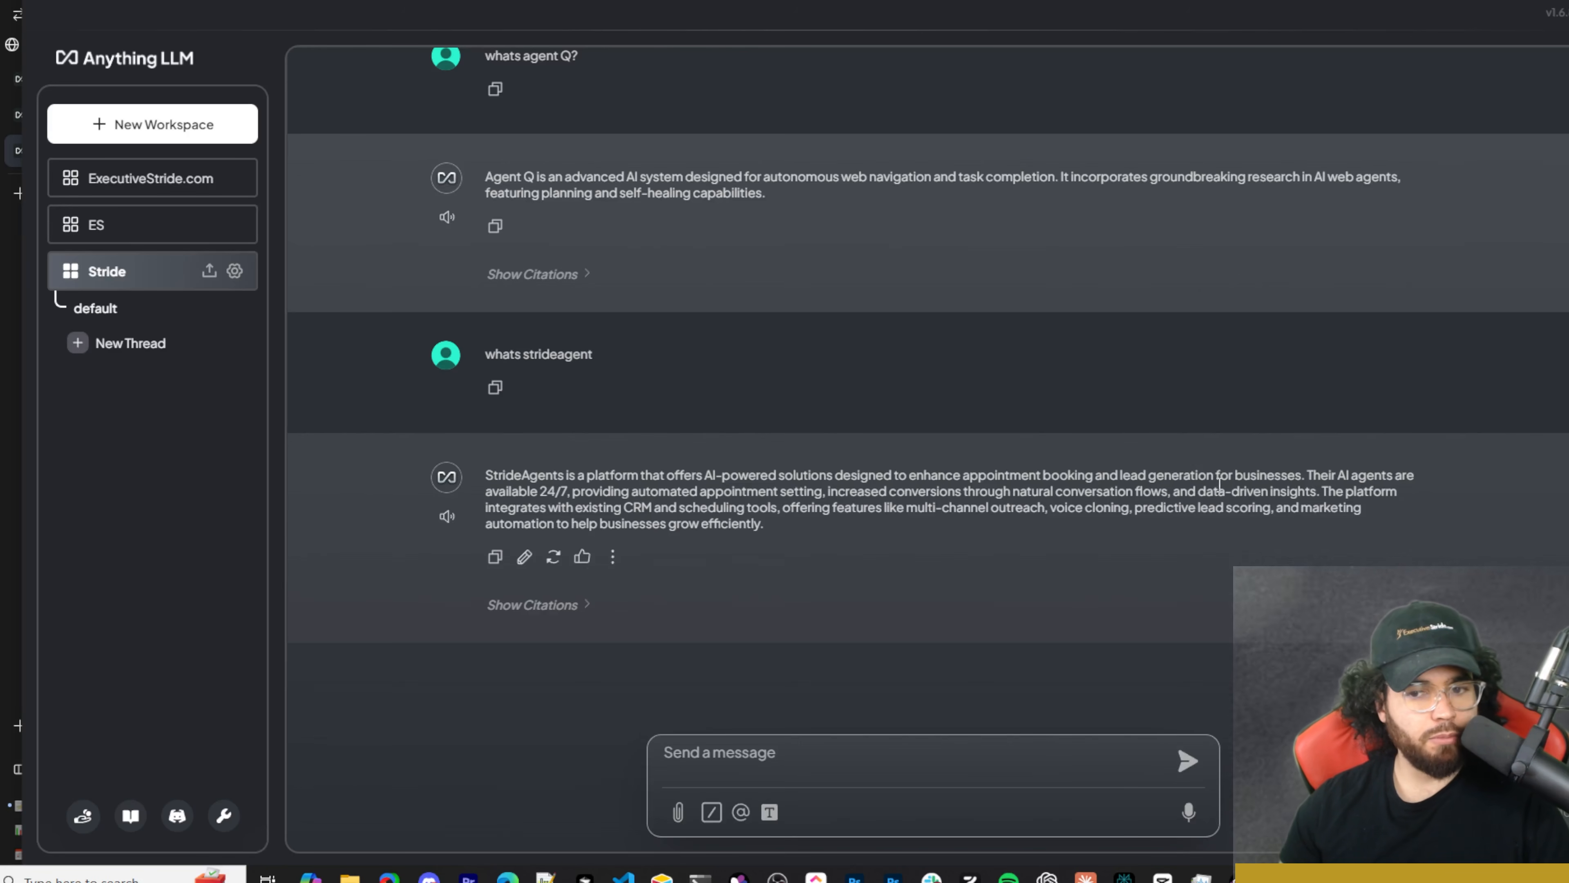
Ask "whats screenshot to code" and show the citations for that answer and the StrideAgents answer
type("whats screenshot to code")
key("Return")
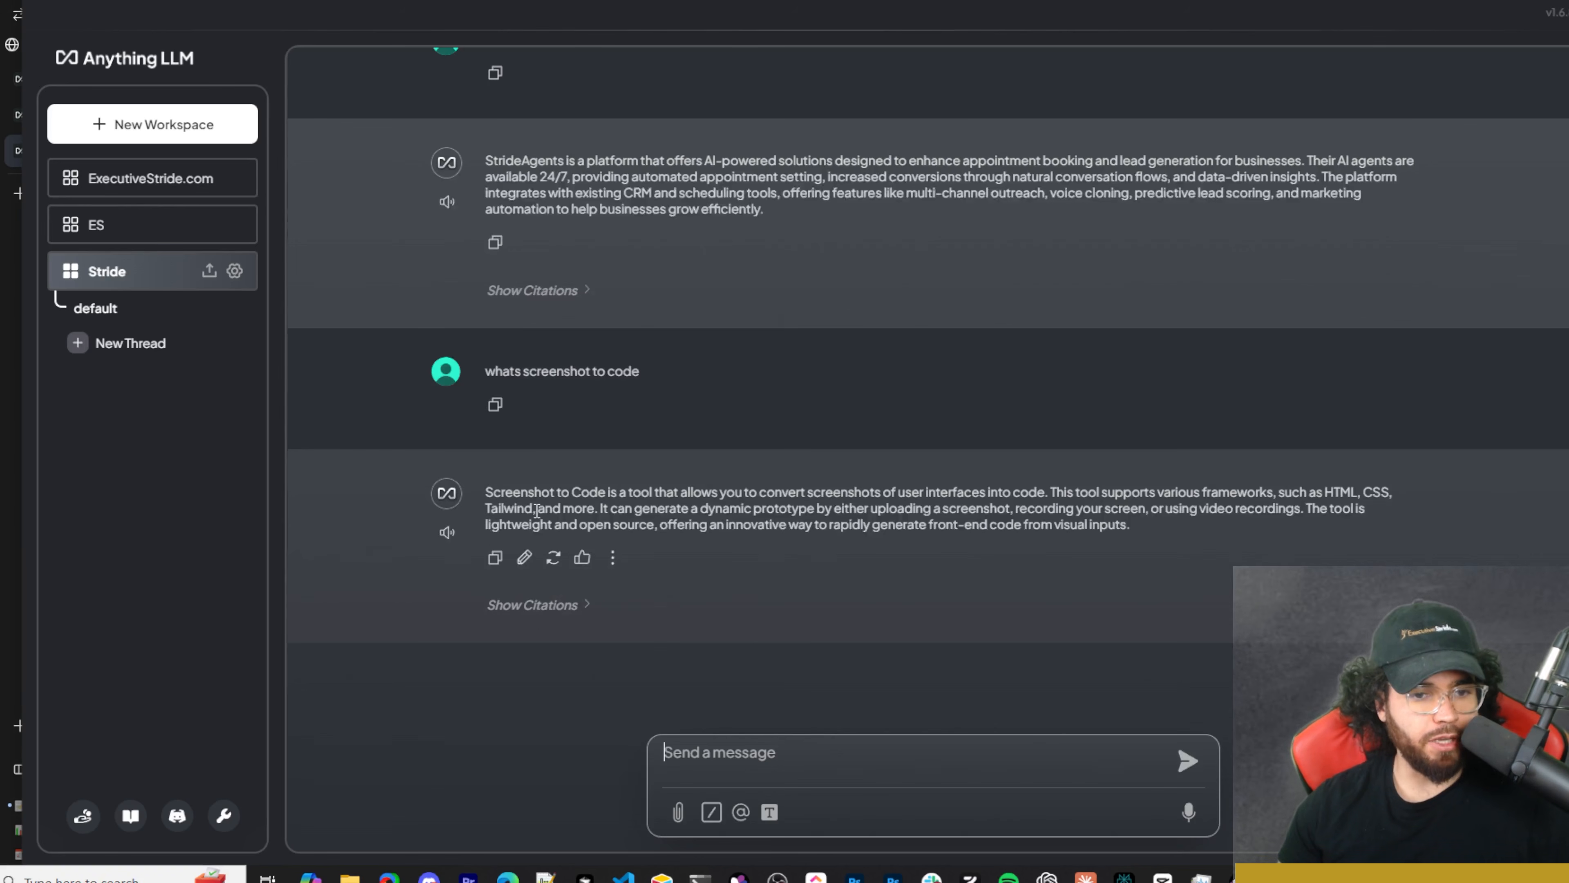
left_click(533, 606)
left_click(535, 291)
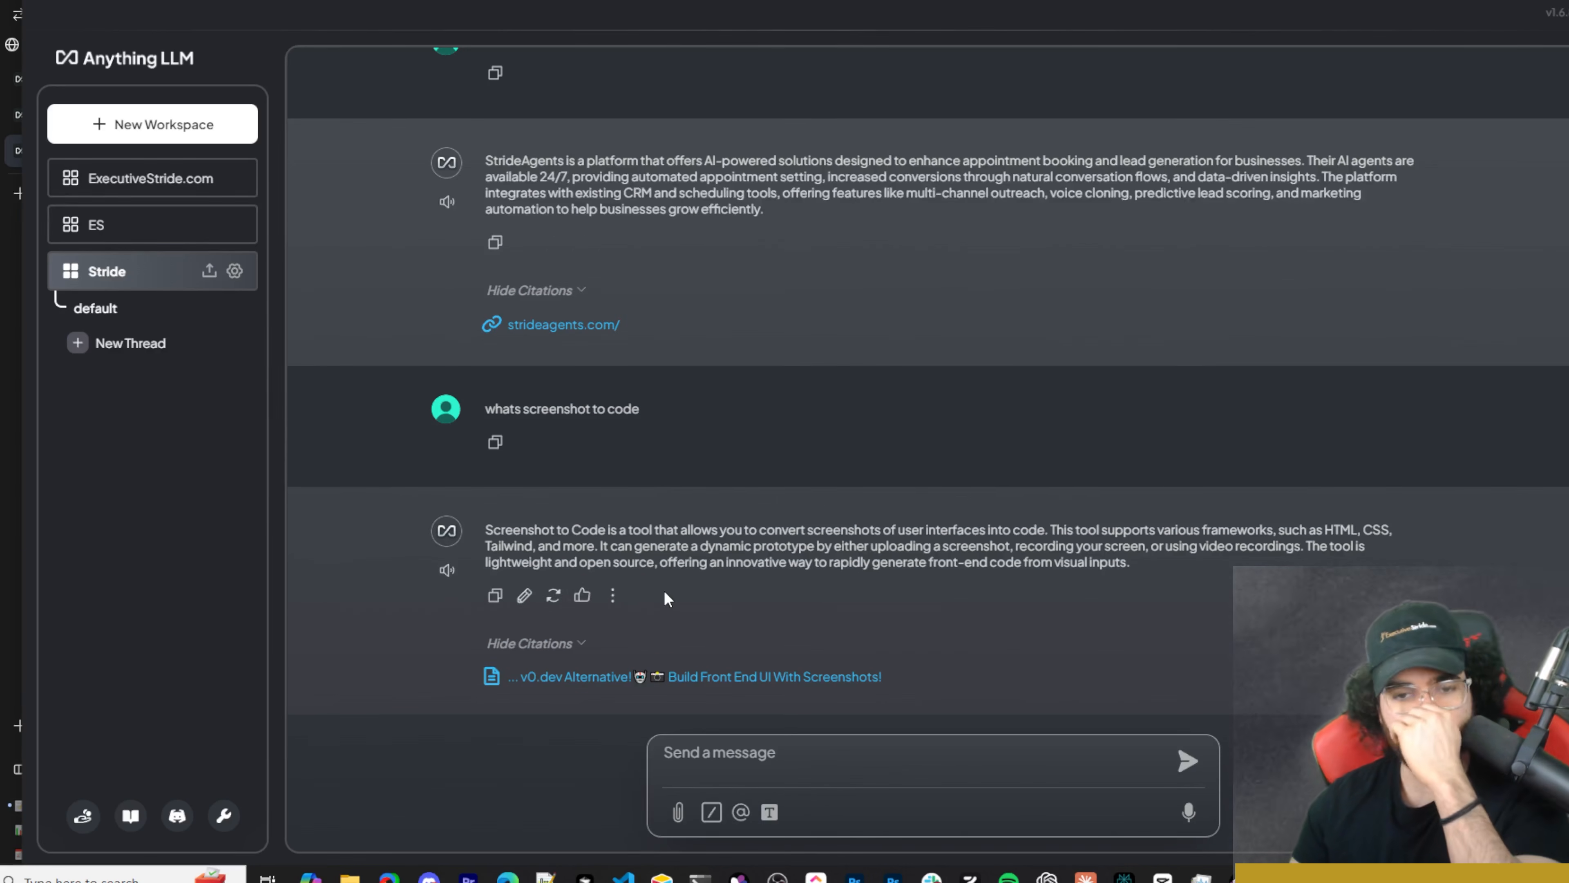
View the available slash commands, and try the Small and Large chat text sizes before restoring Normal
left_click(717, 815)
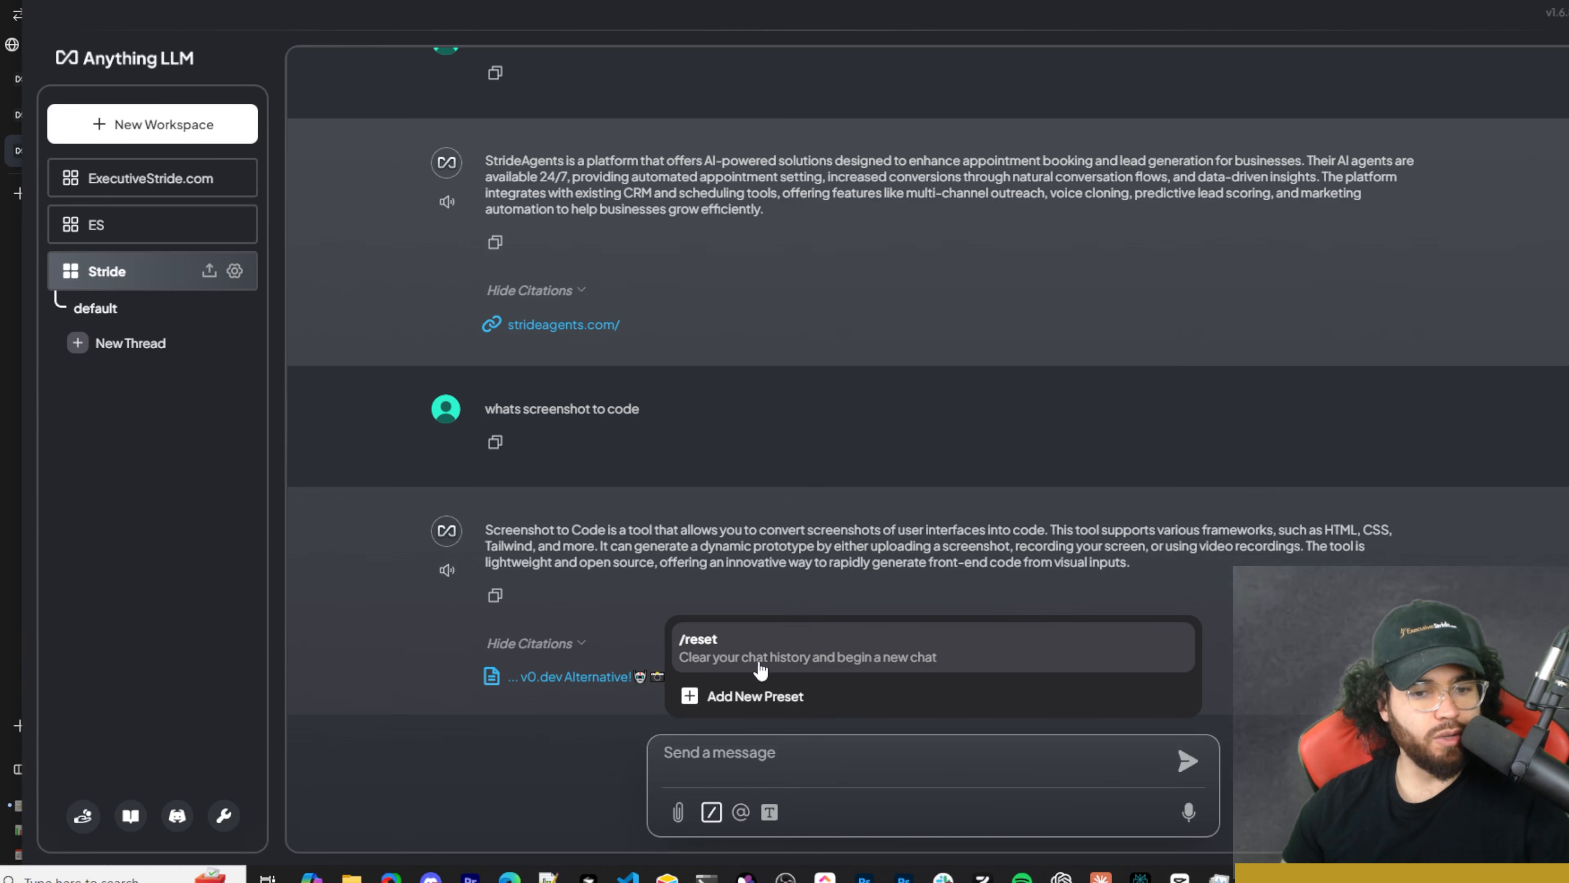
left_click(764, 817)
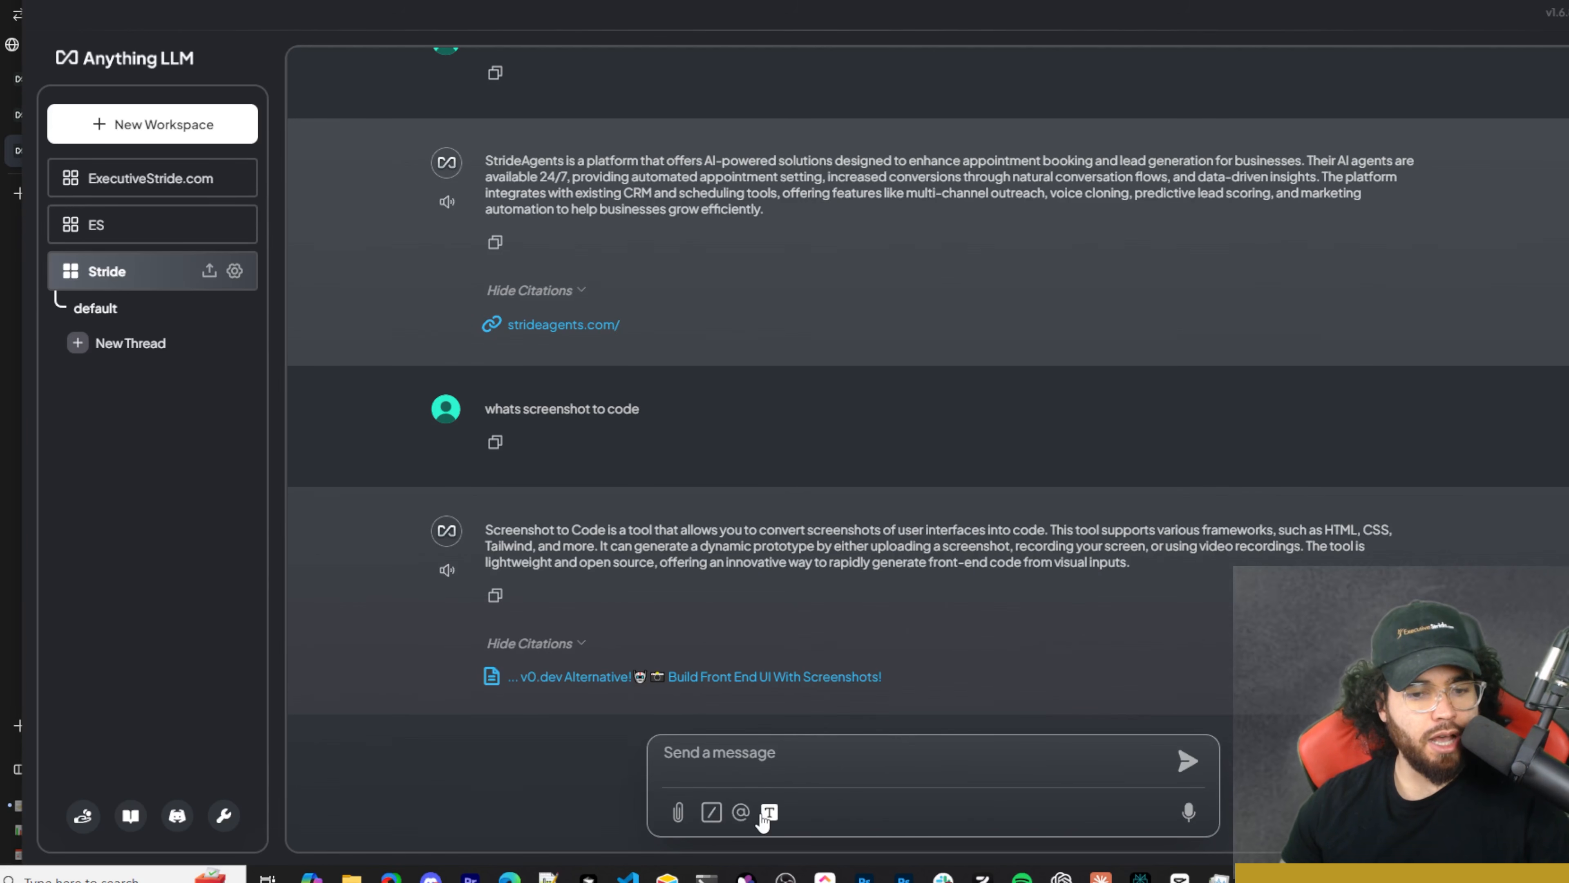
left_click(768, 814)
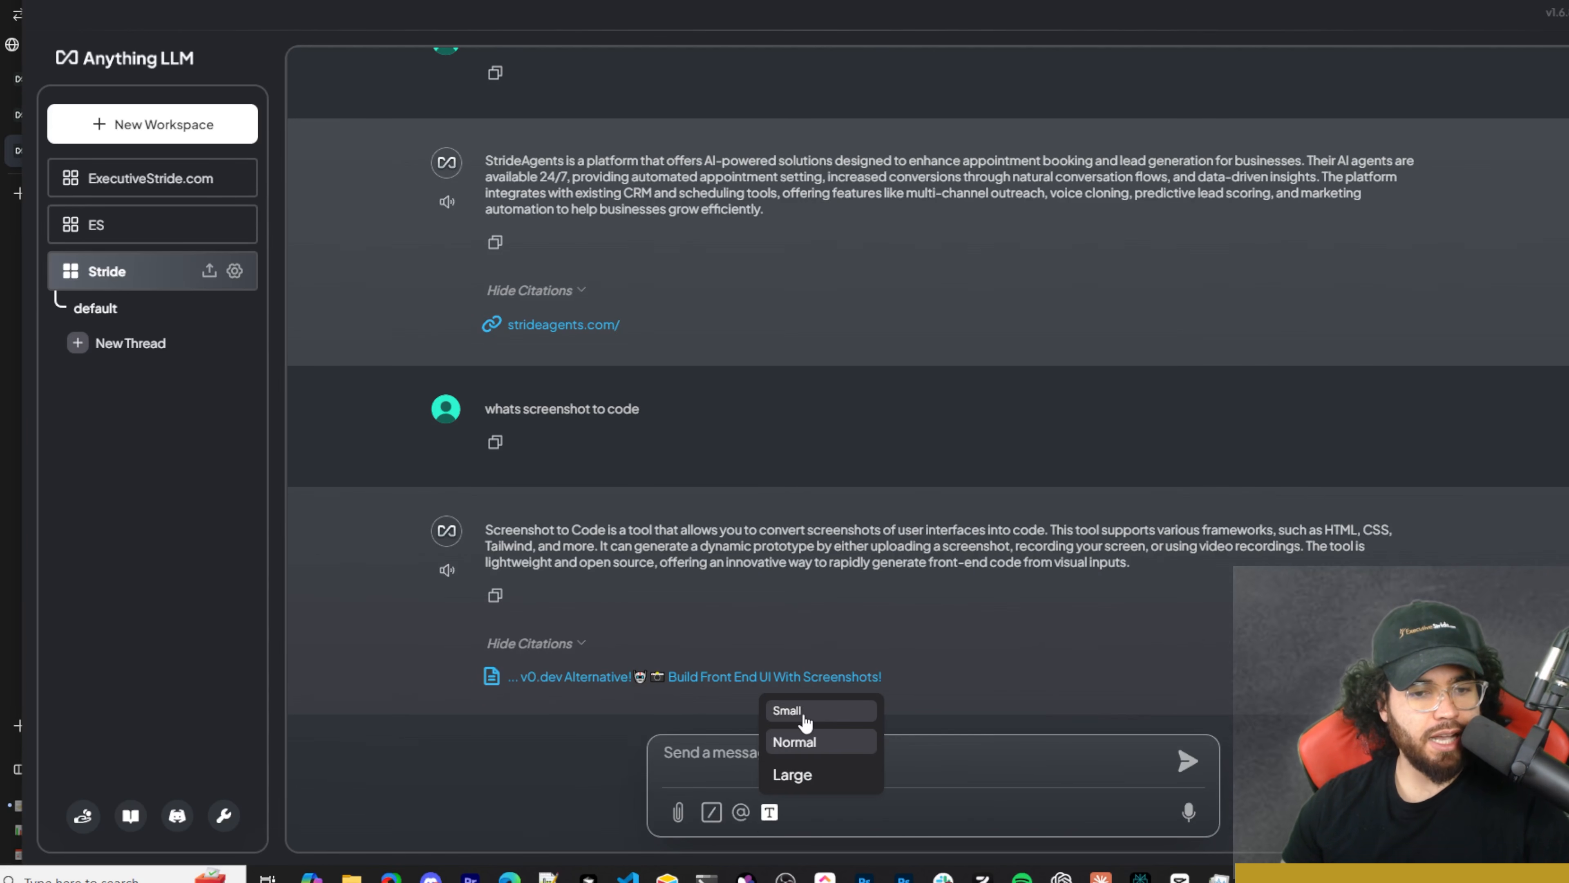
left_click(791, 711)
left_click(769, 812)
left_click(792, 771)
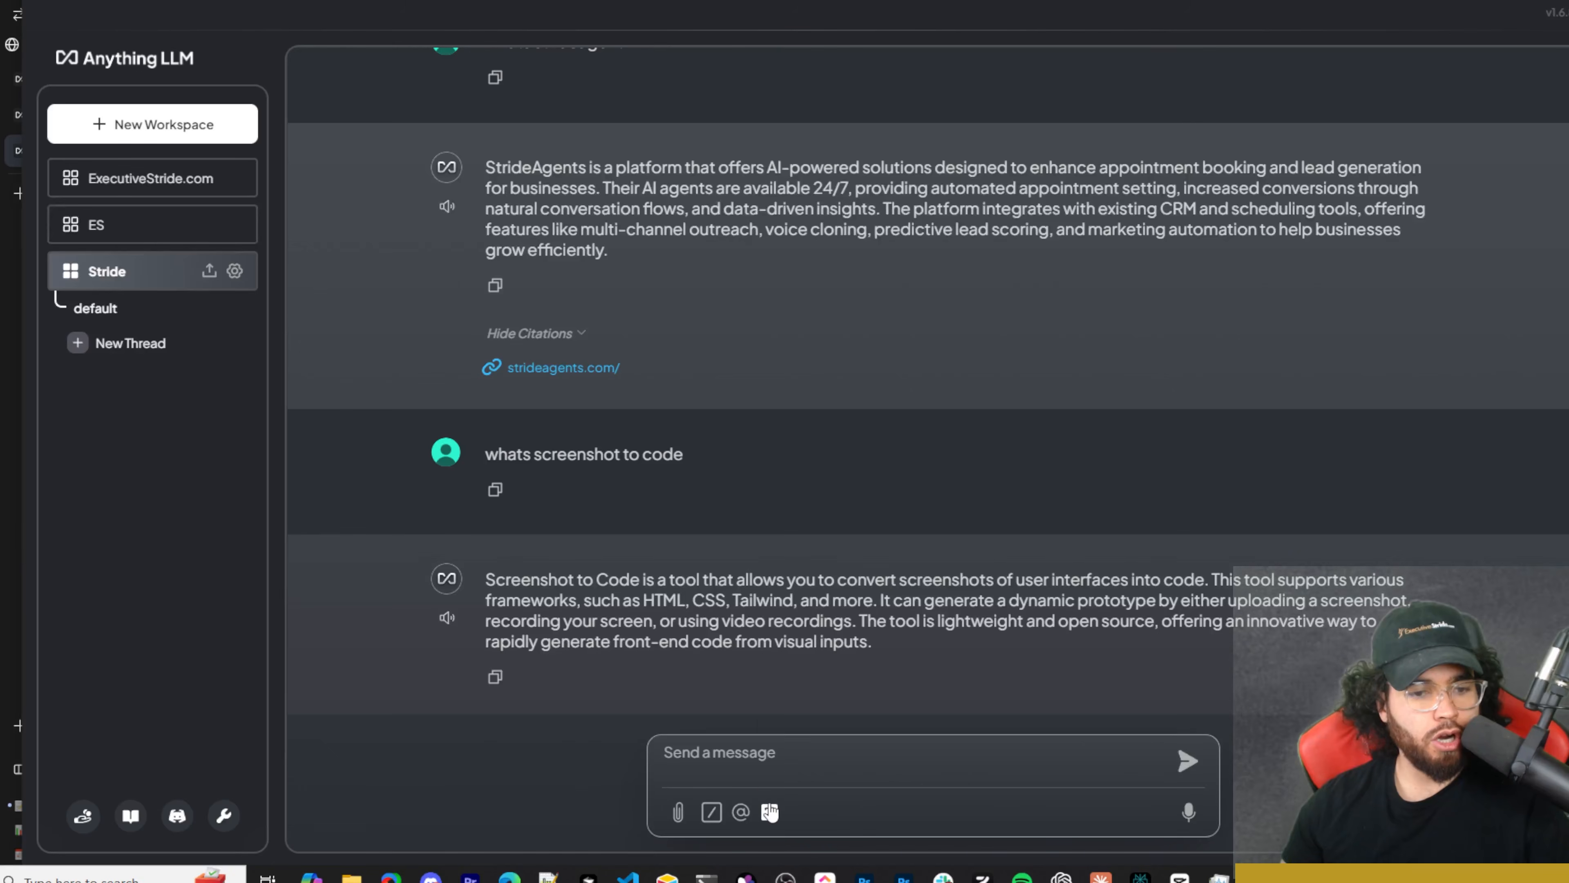
left_click(769, 811)
left_click(792, 741)
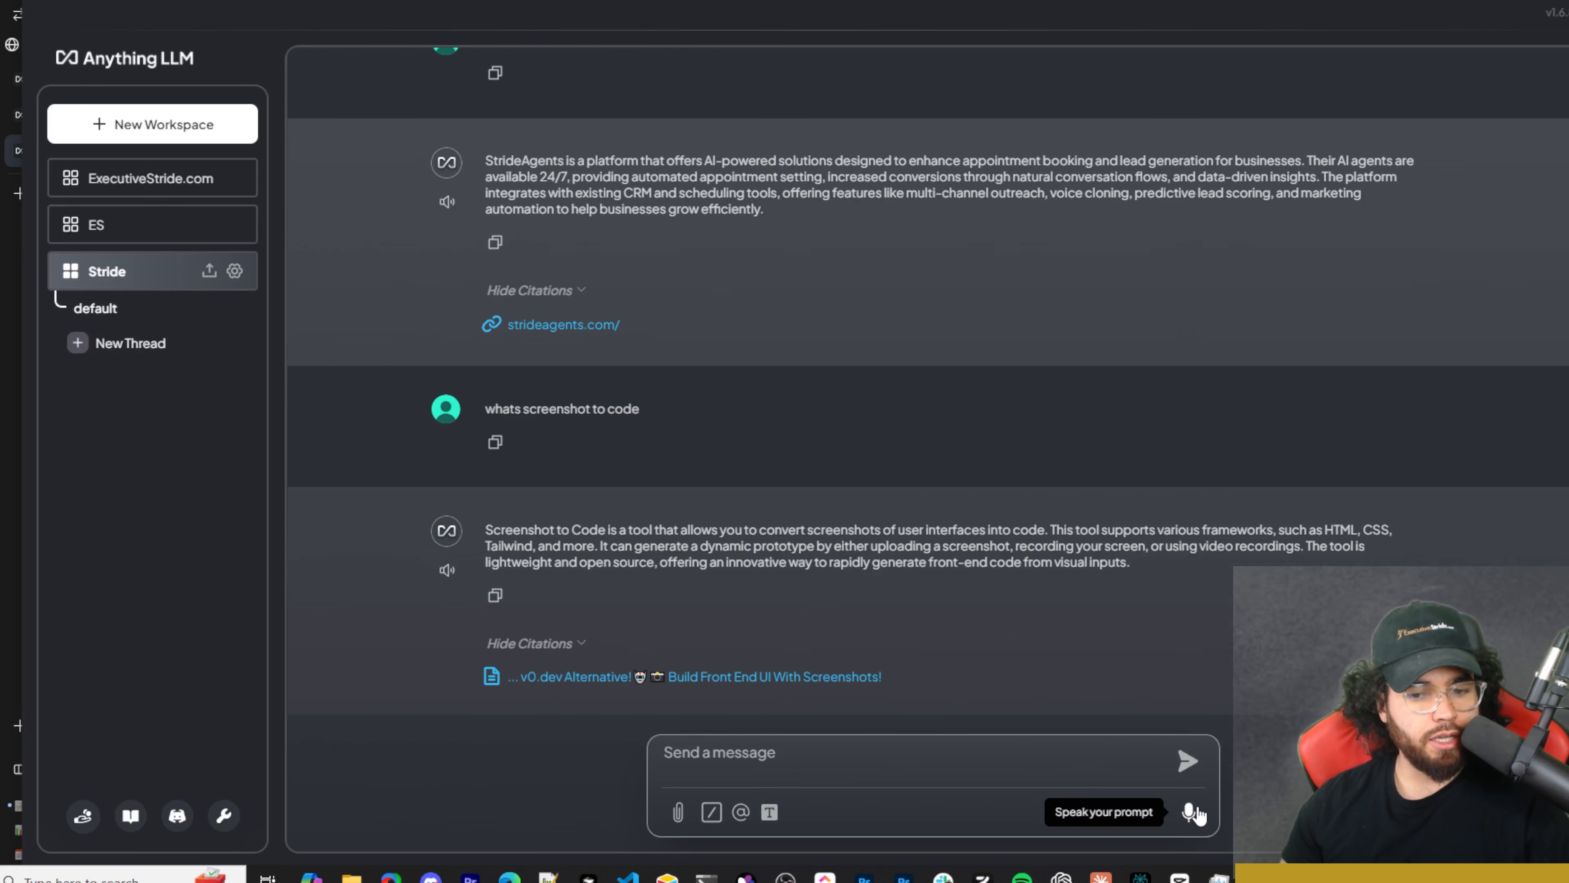
Send two voice-dictated prompts, "So if I go ahead." and one starting "Now we can actually speak", and review the transcription and reply
left_click(1040, 768)
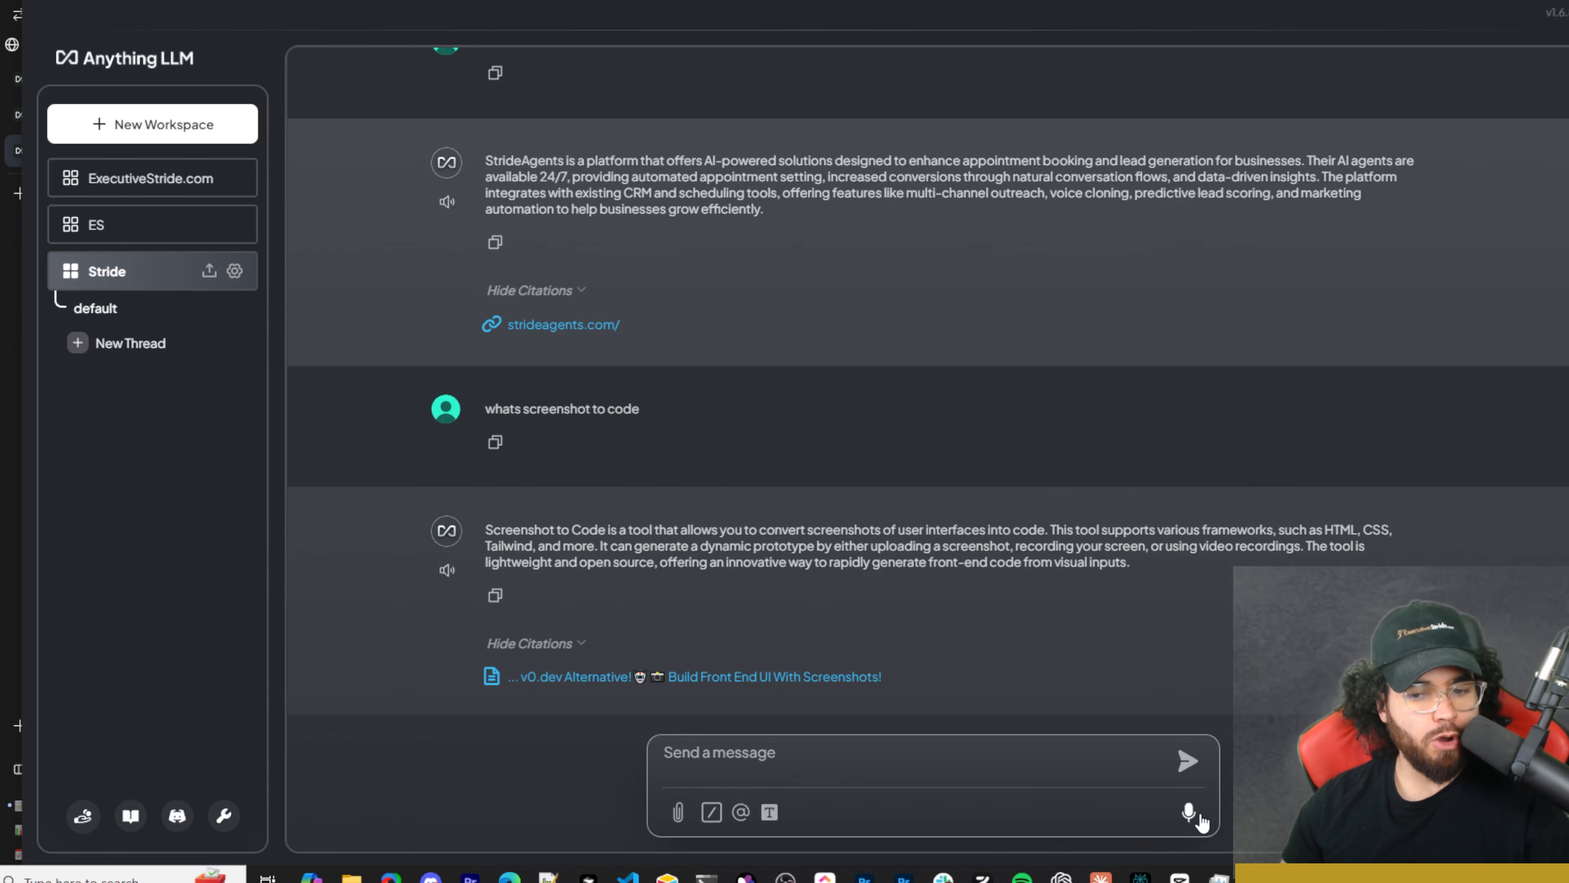
left_click(1196, 814)
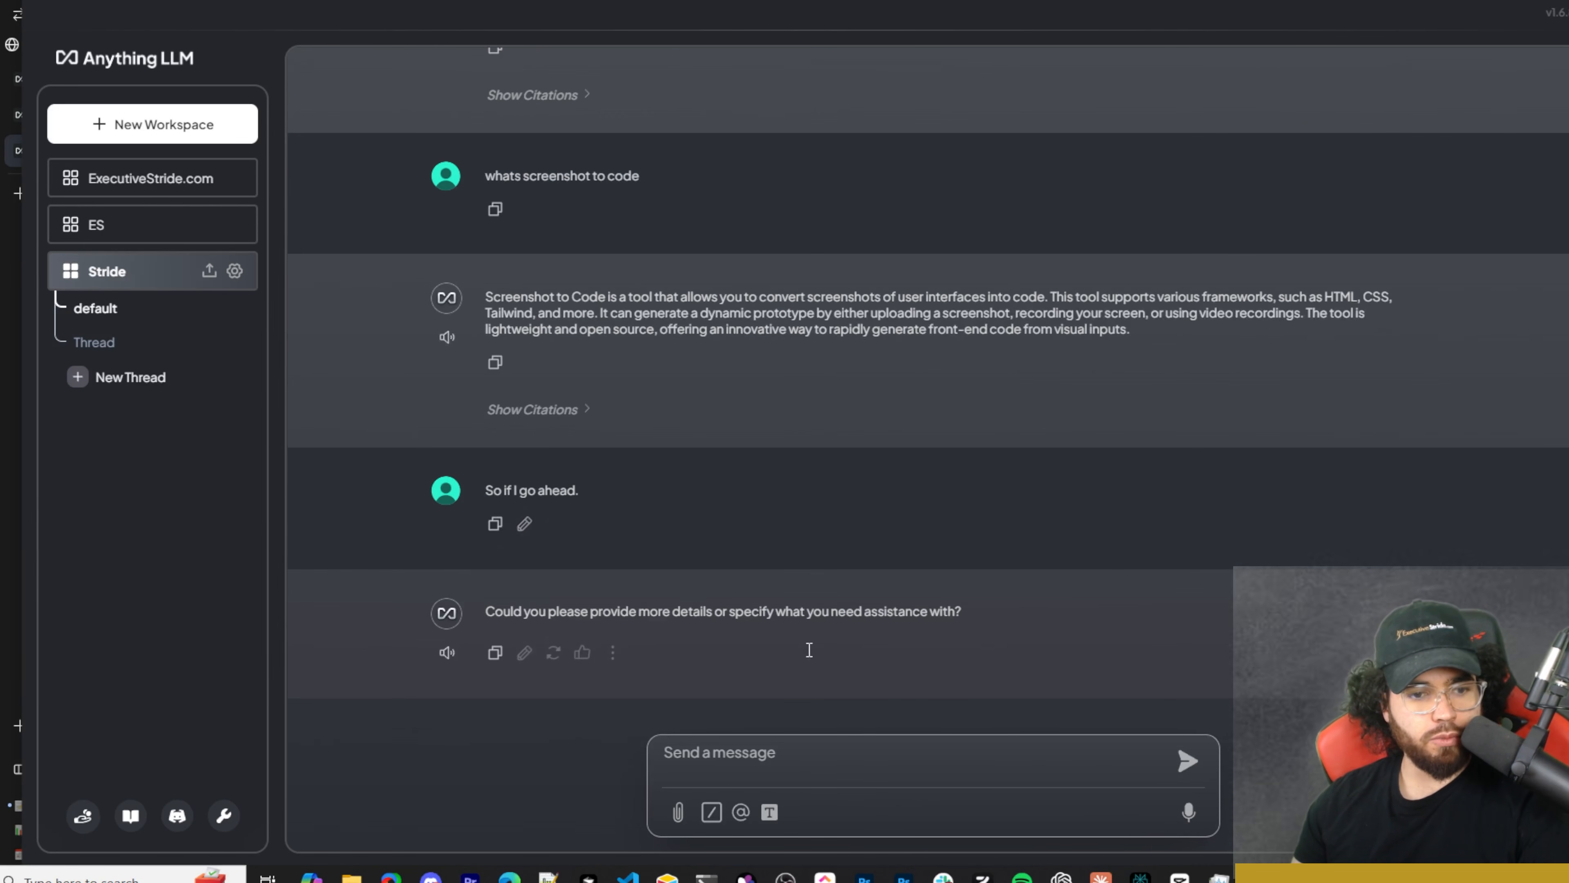
left_click(1116, 761)
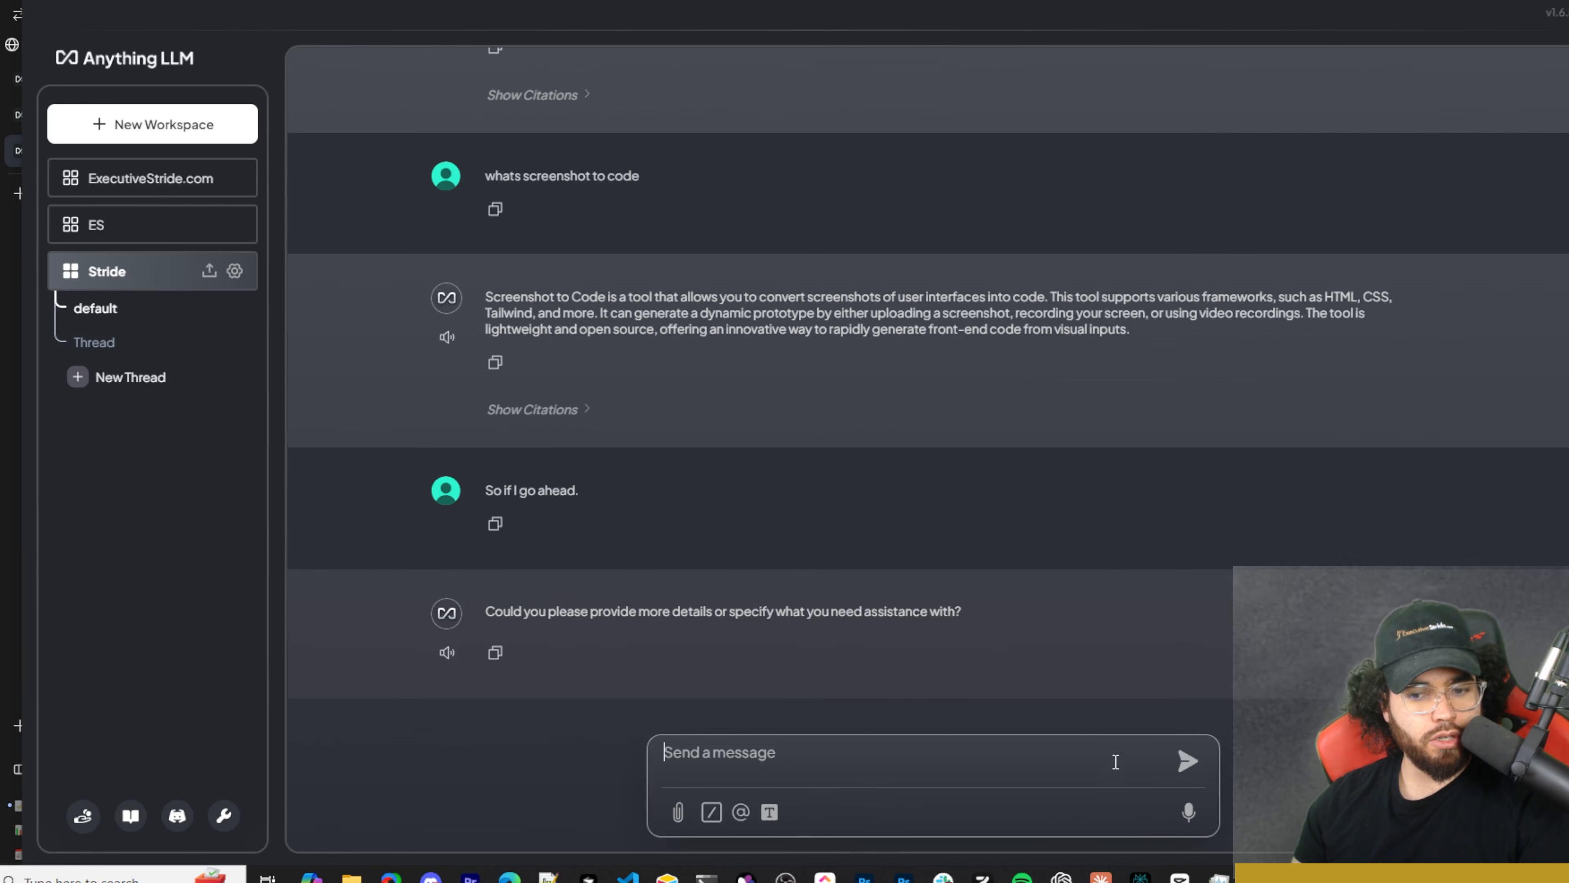
left_click(1188, 818)
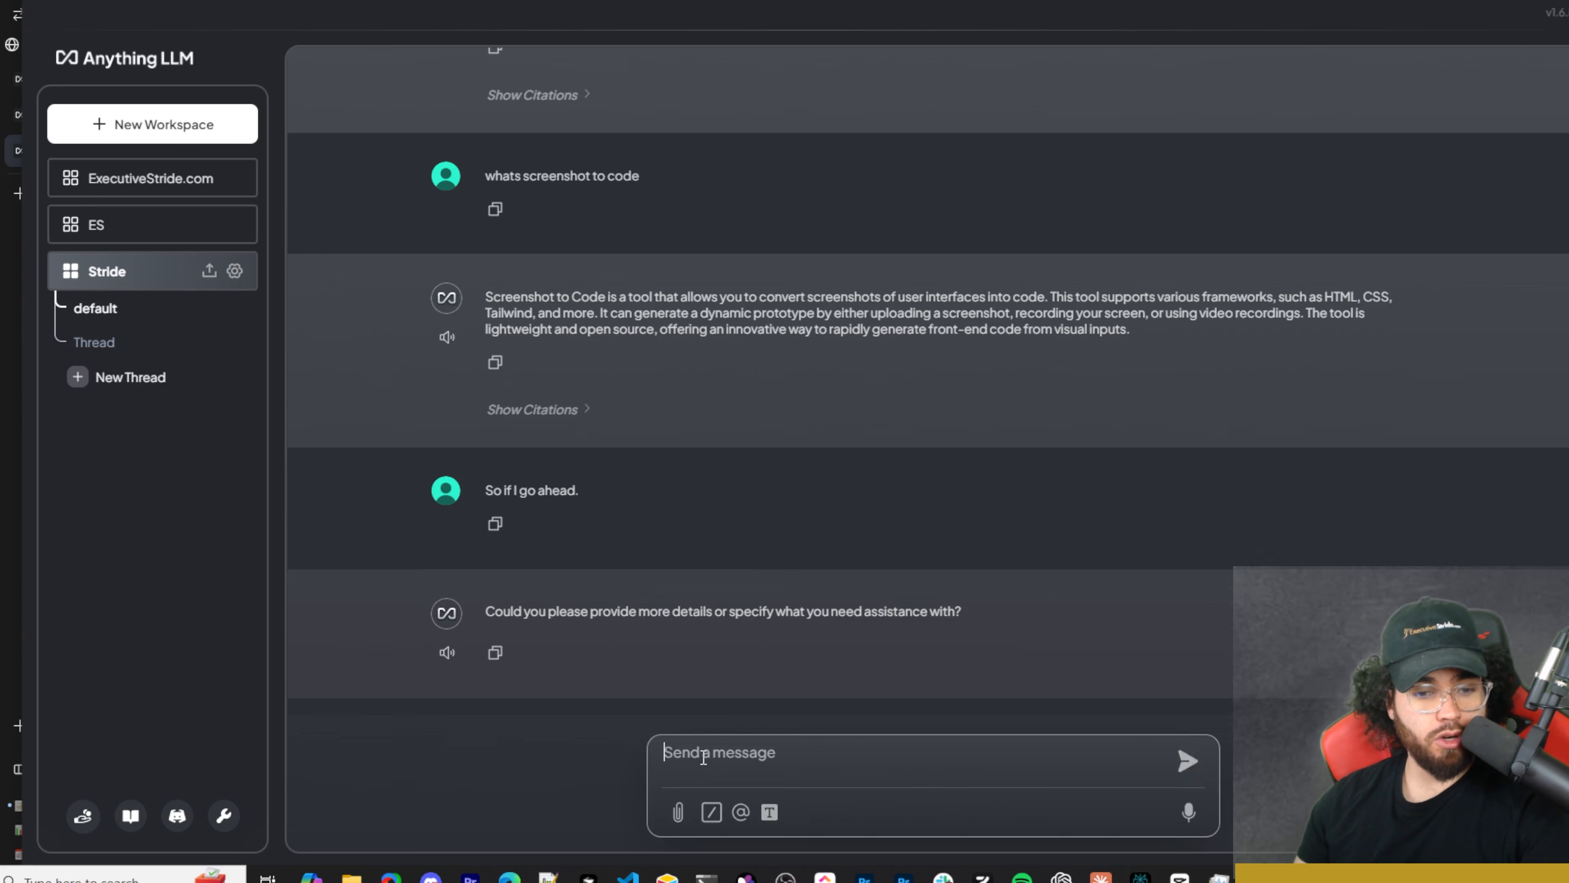
left_click_drag(501, 428, 1040, 488)
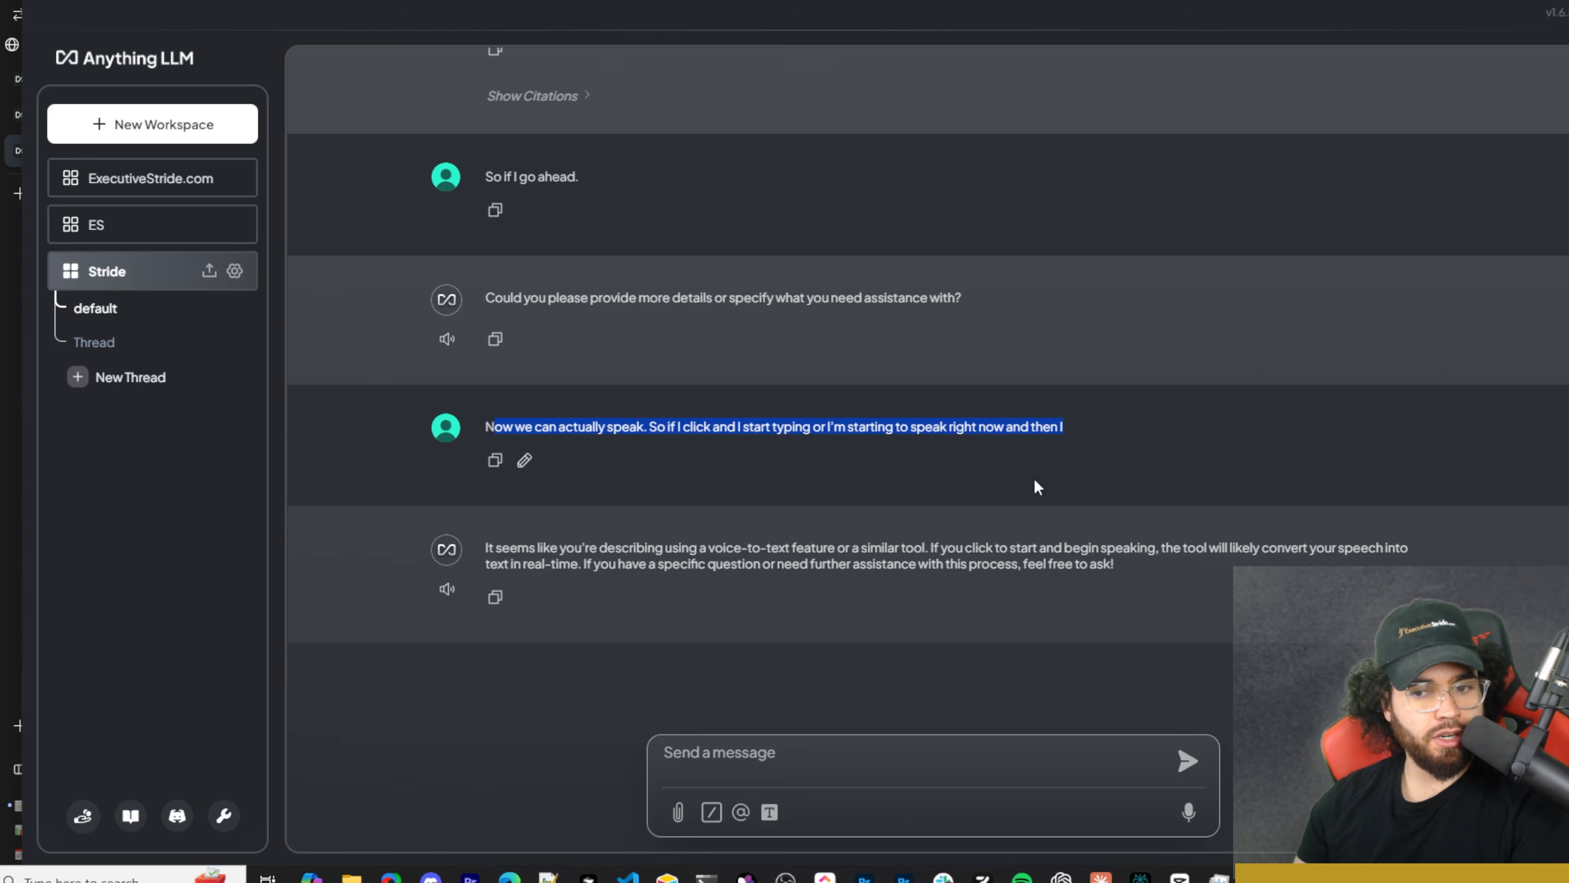
left_click_drag(510, 548, 851, 586)
left_click_drag(748, 427, 1052, 428)
scroll(805, 511, "up", 4)
scroll(636, 524, "down", 4)
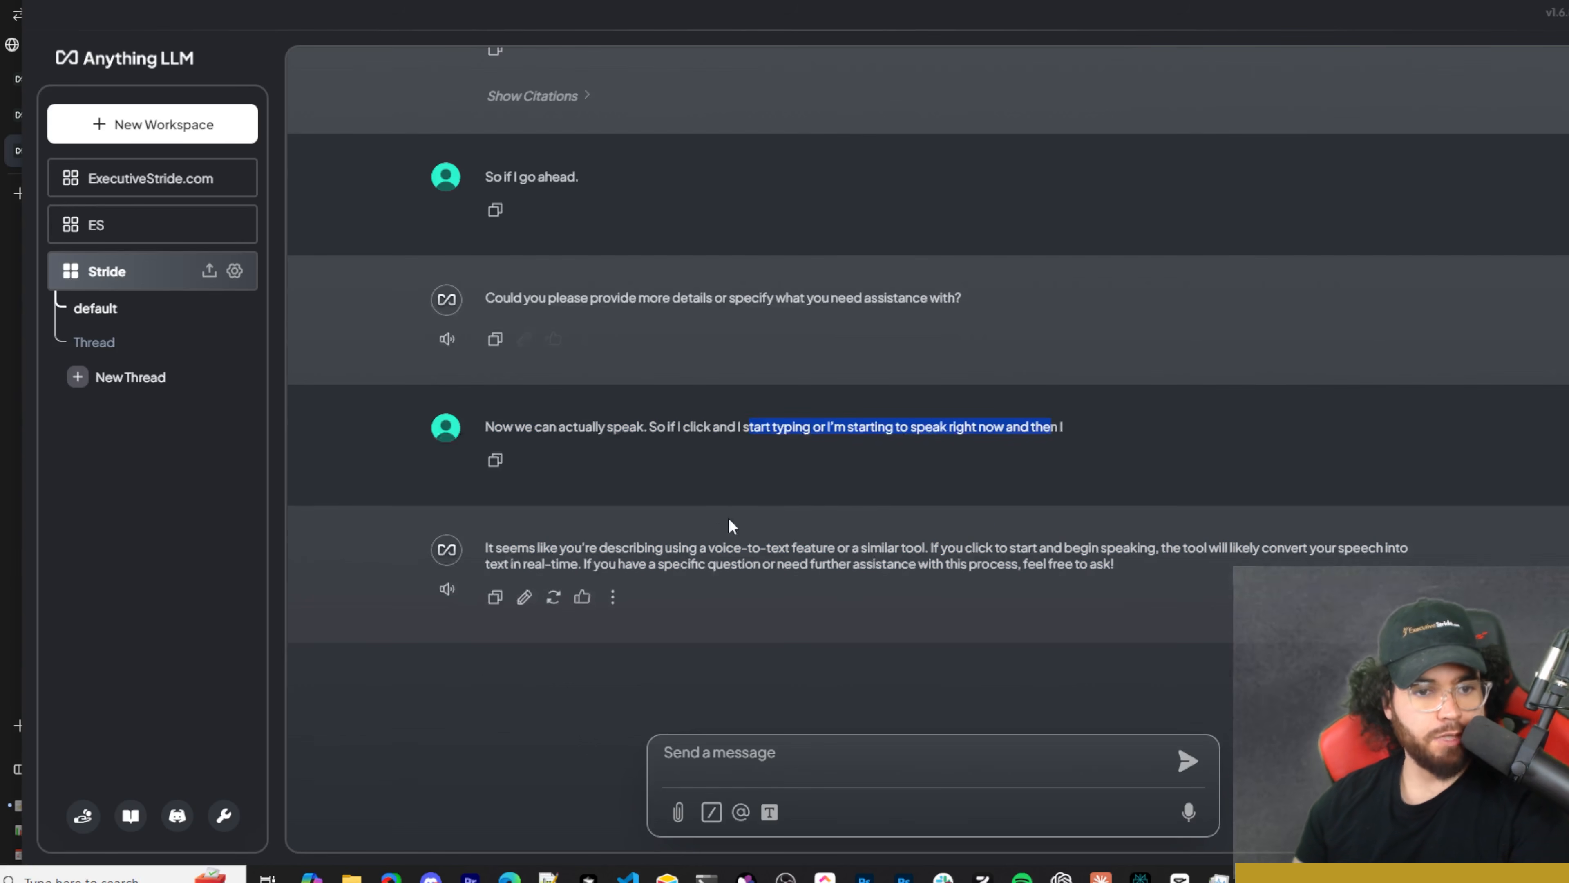
Play and stop the text-to-speech reading of the latest reply, and open the reply for editing without changing it
left_click(509, 604)
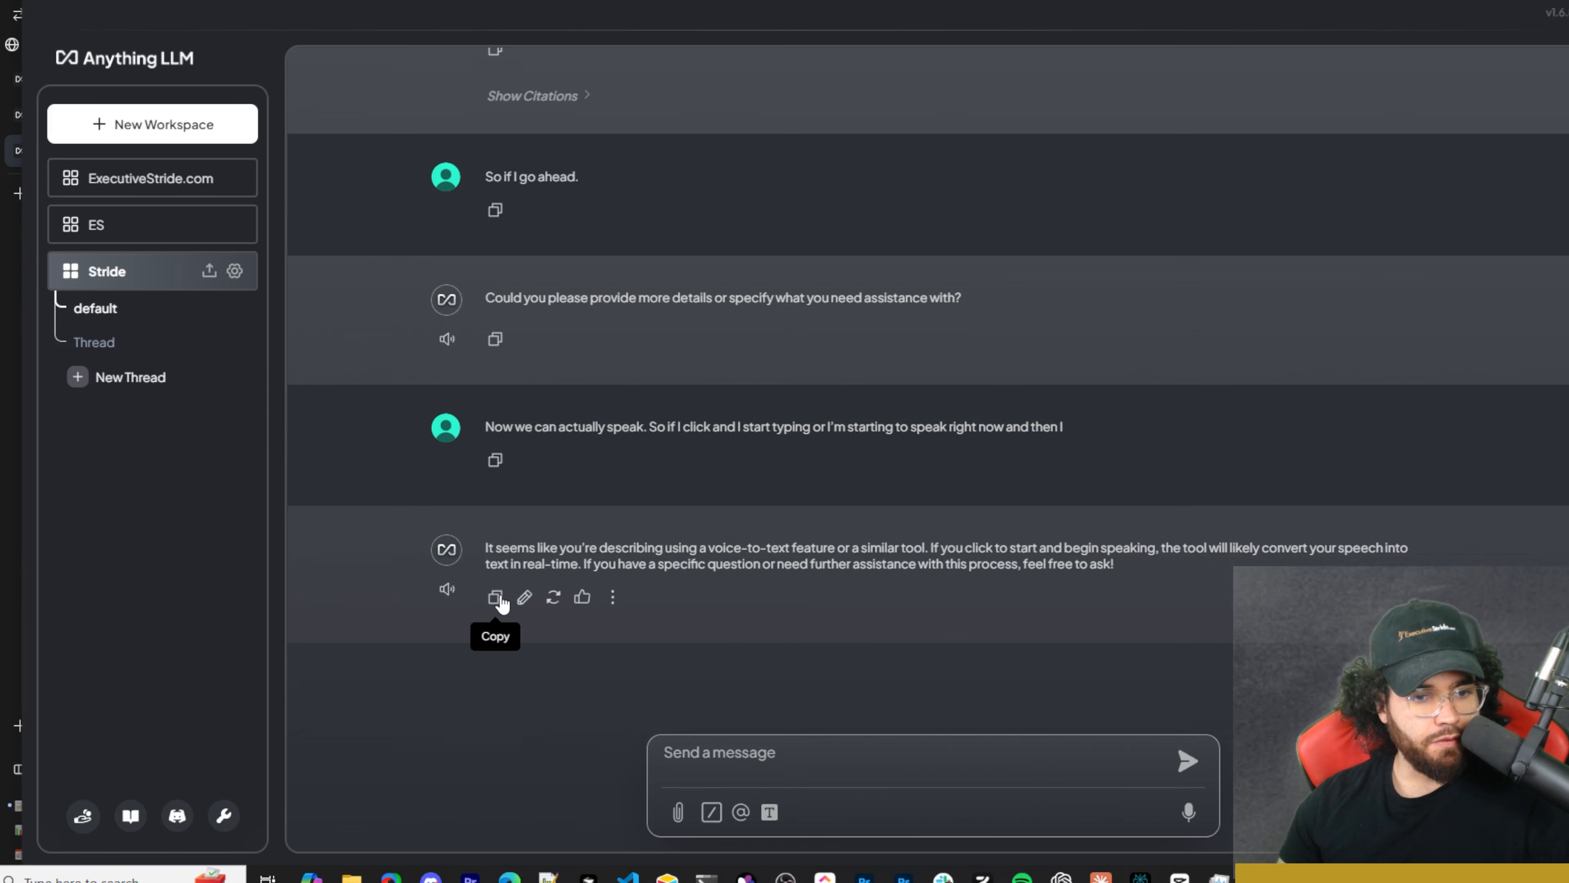
left_click(447, 593)
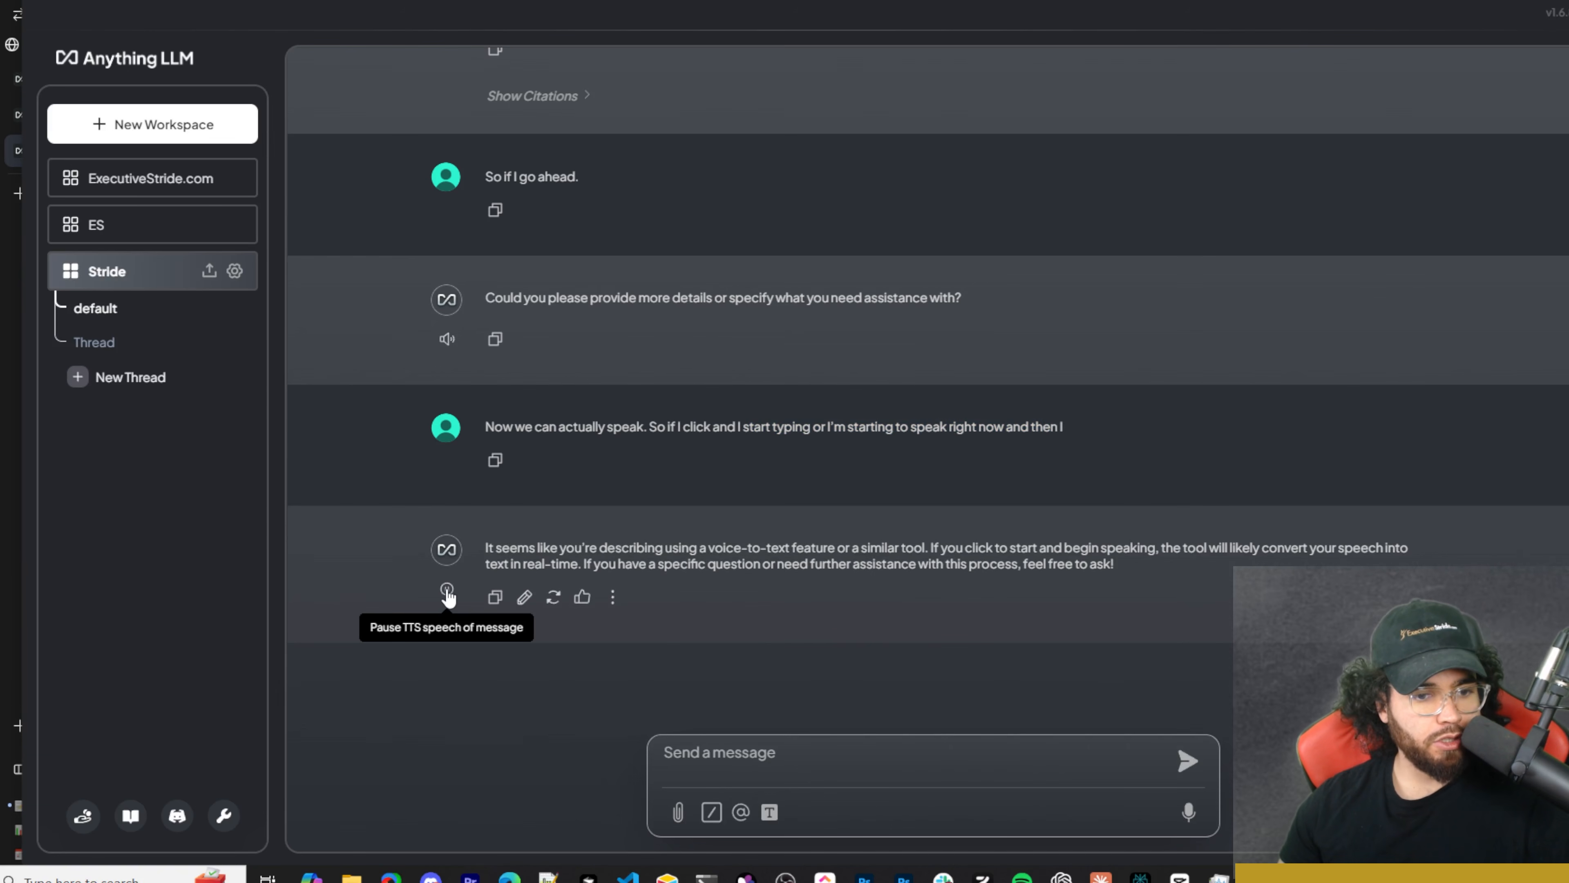
left_click(446, 599)
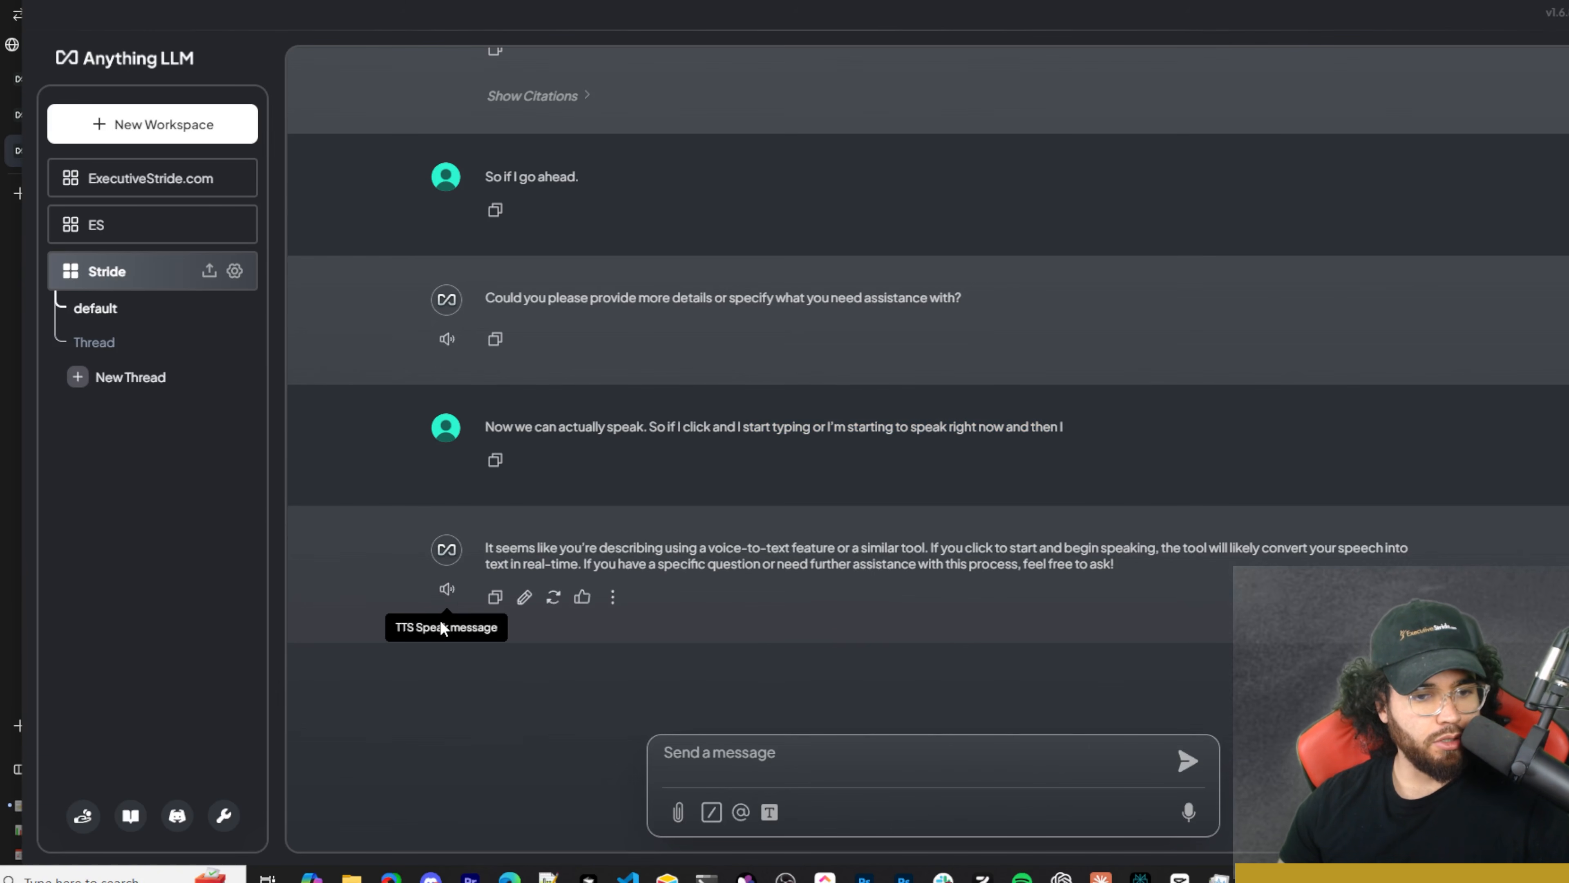
left_click(526, 599)
left_click(926, 597)
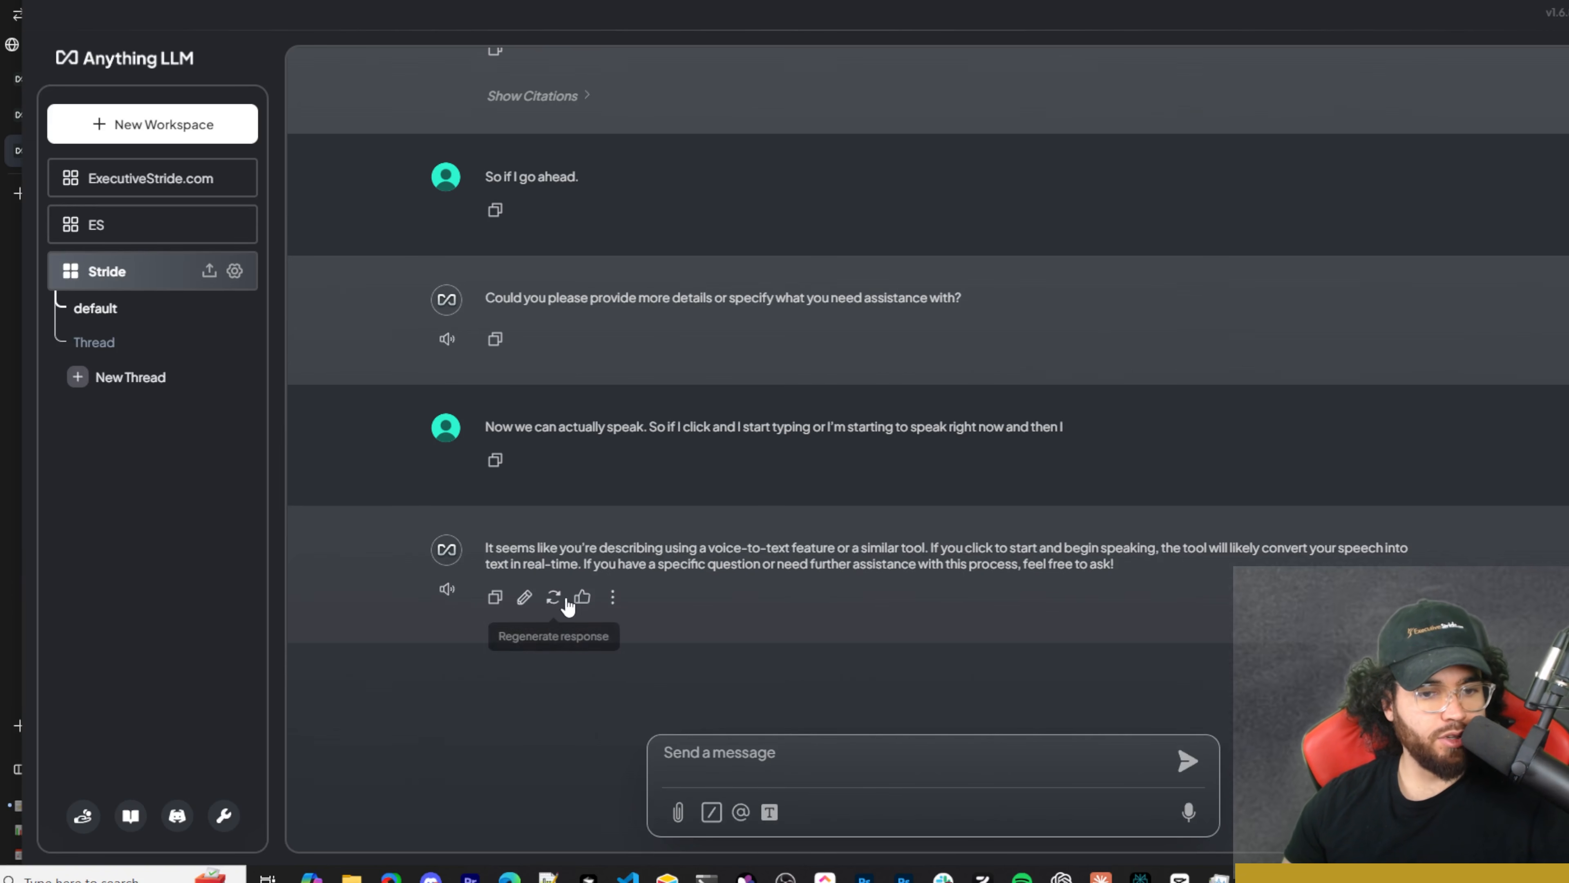
Fork the chat from the latest reply into a new thread, and compare it with the empty thread named Thread
left_click(612, 597)
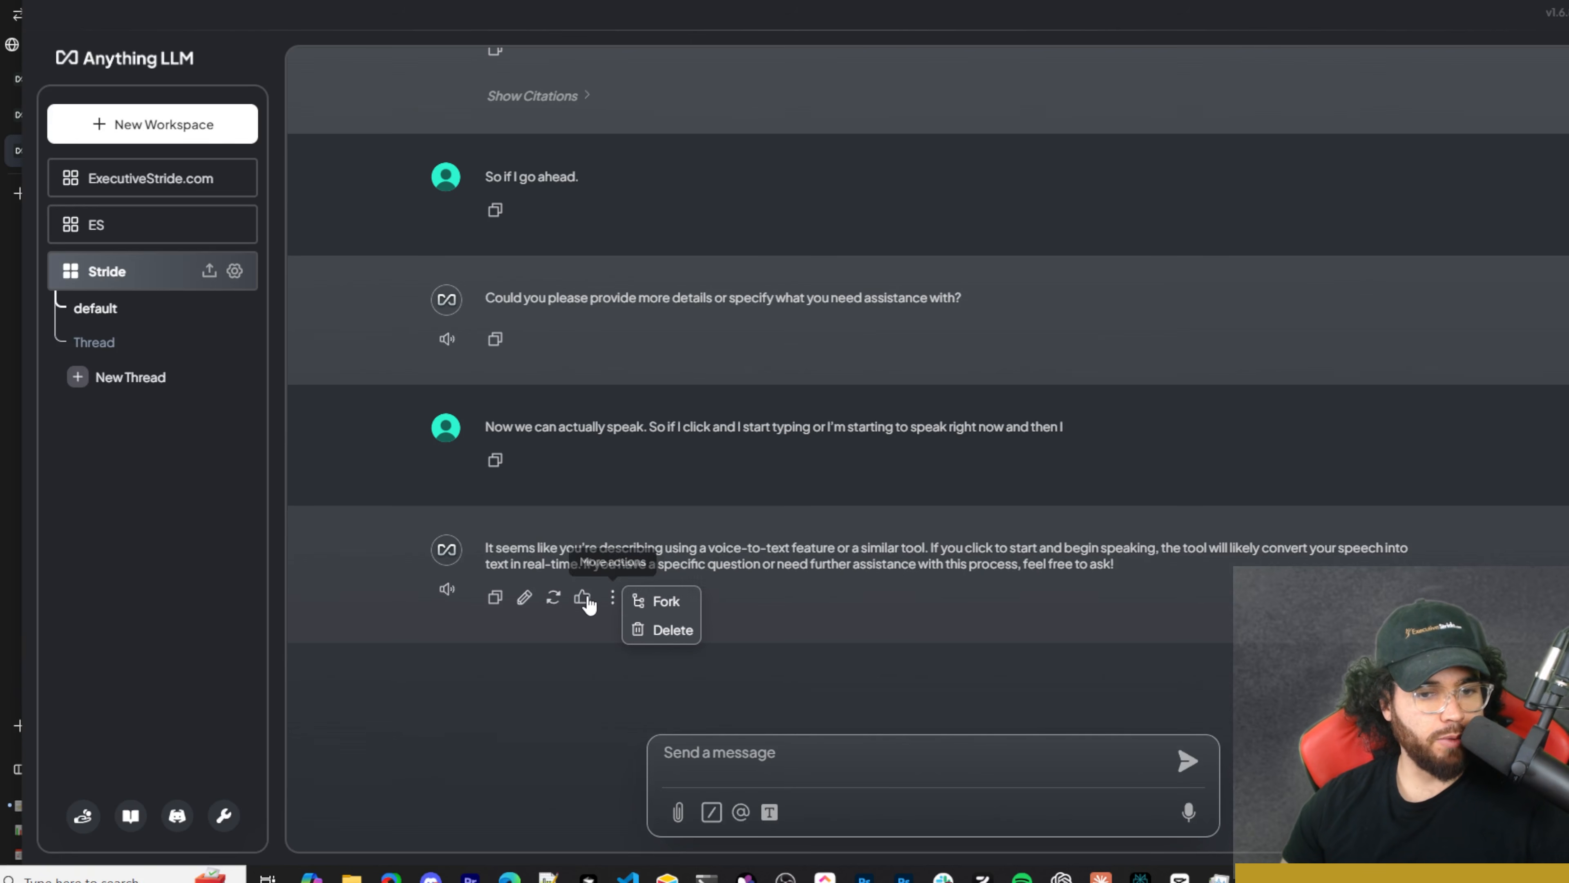
left_click(664, 604)
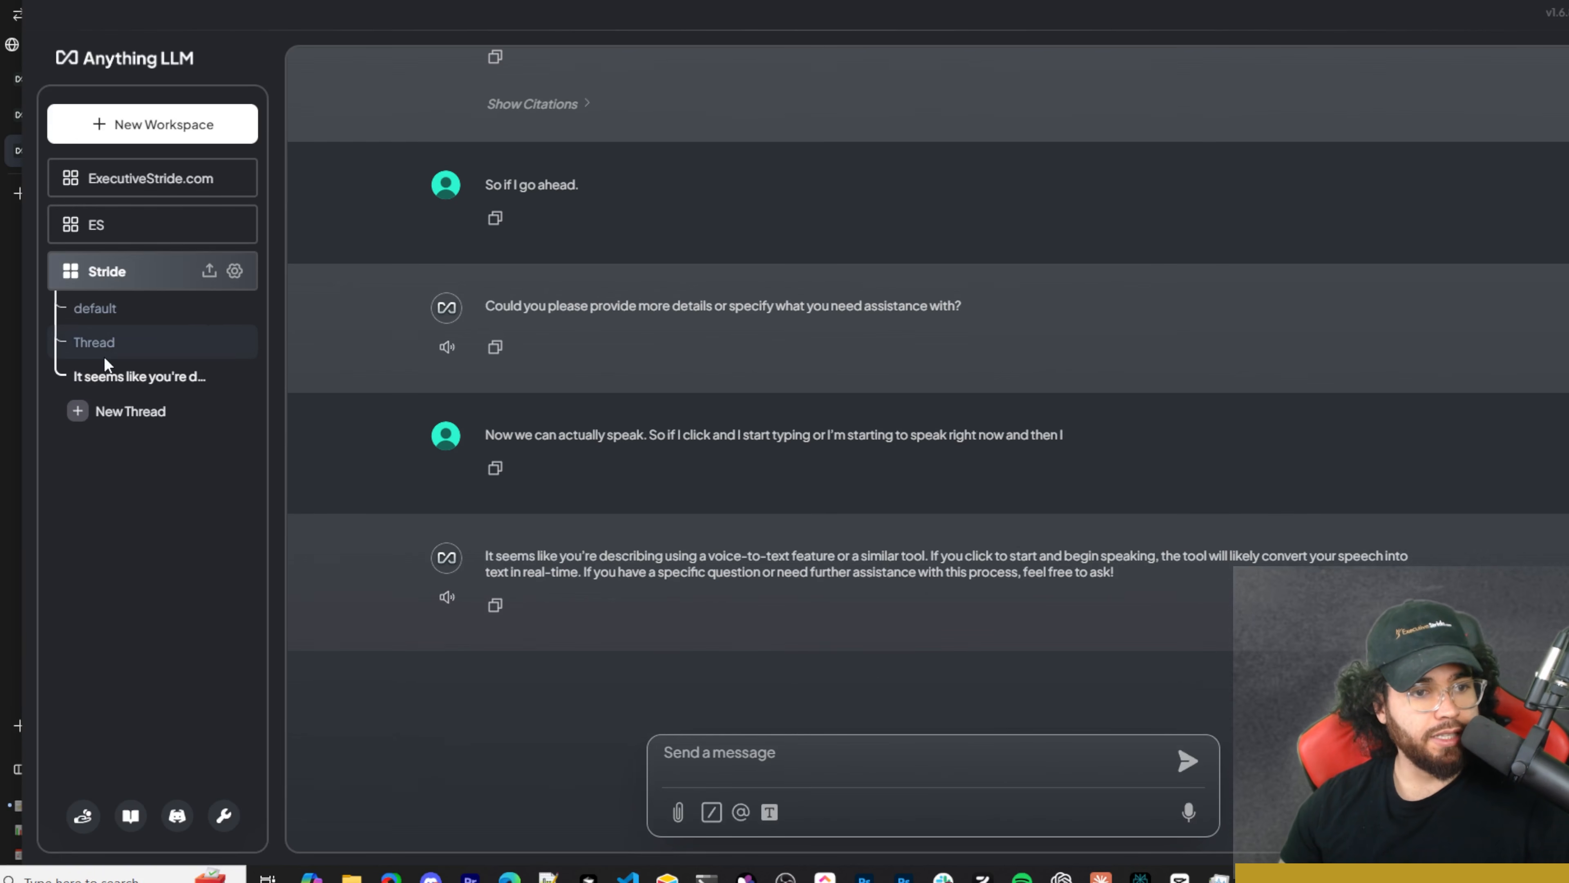
left_click(112, 348)
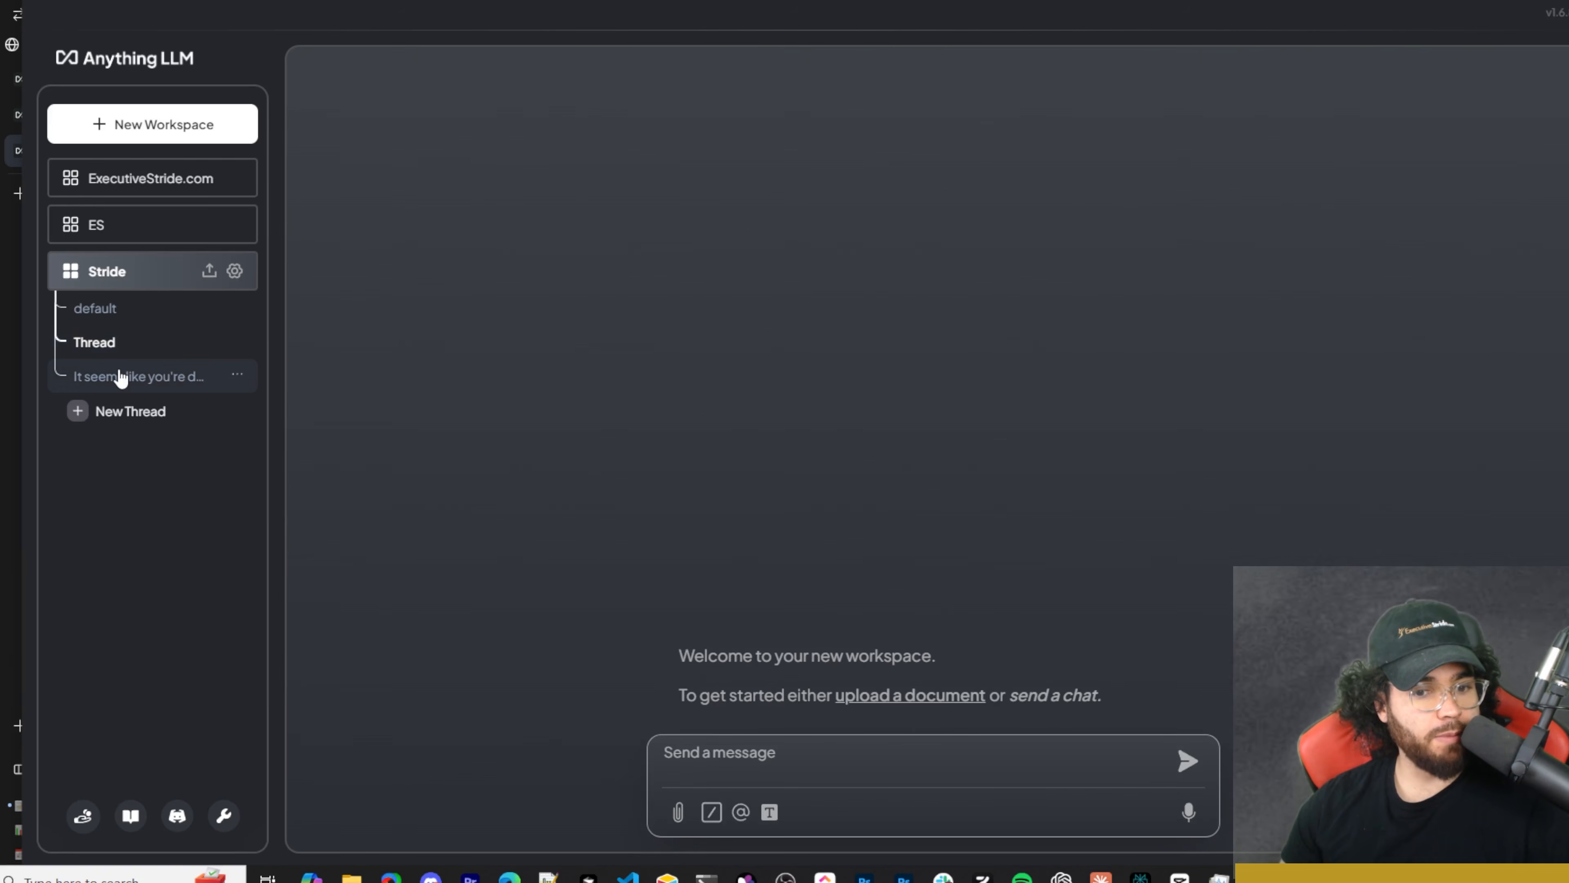
left_click(121, 378)
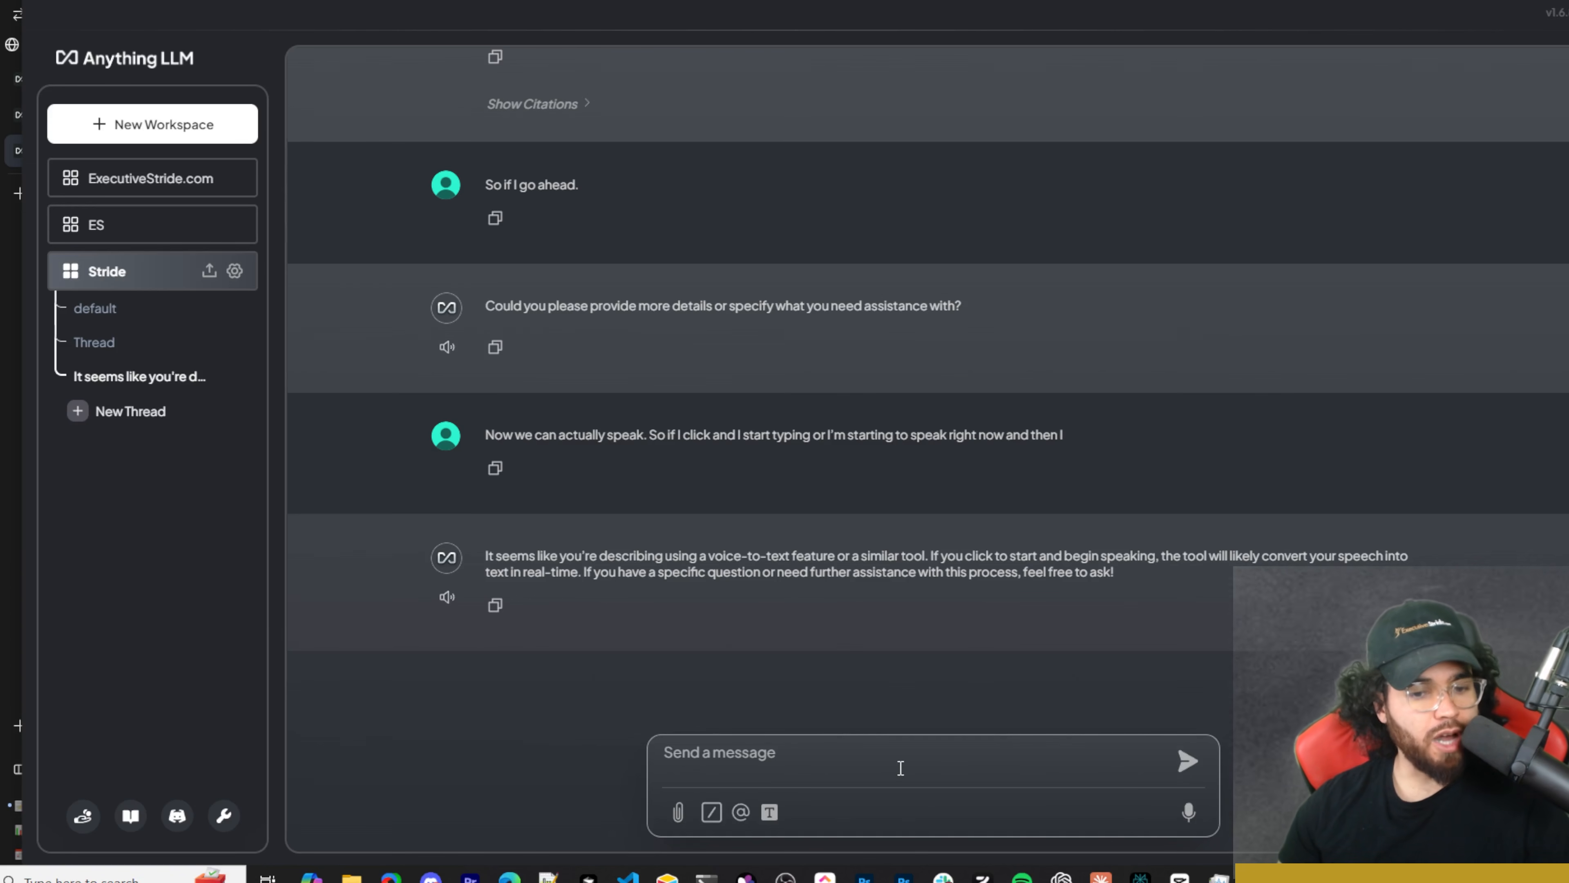
left_click(742, 812)
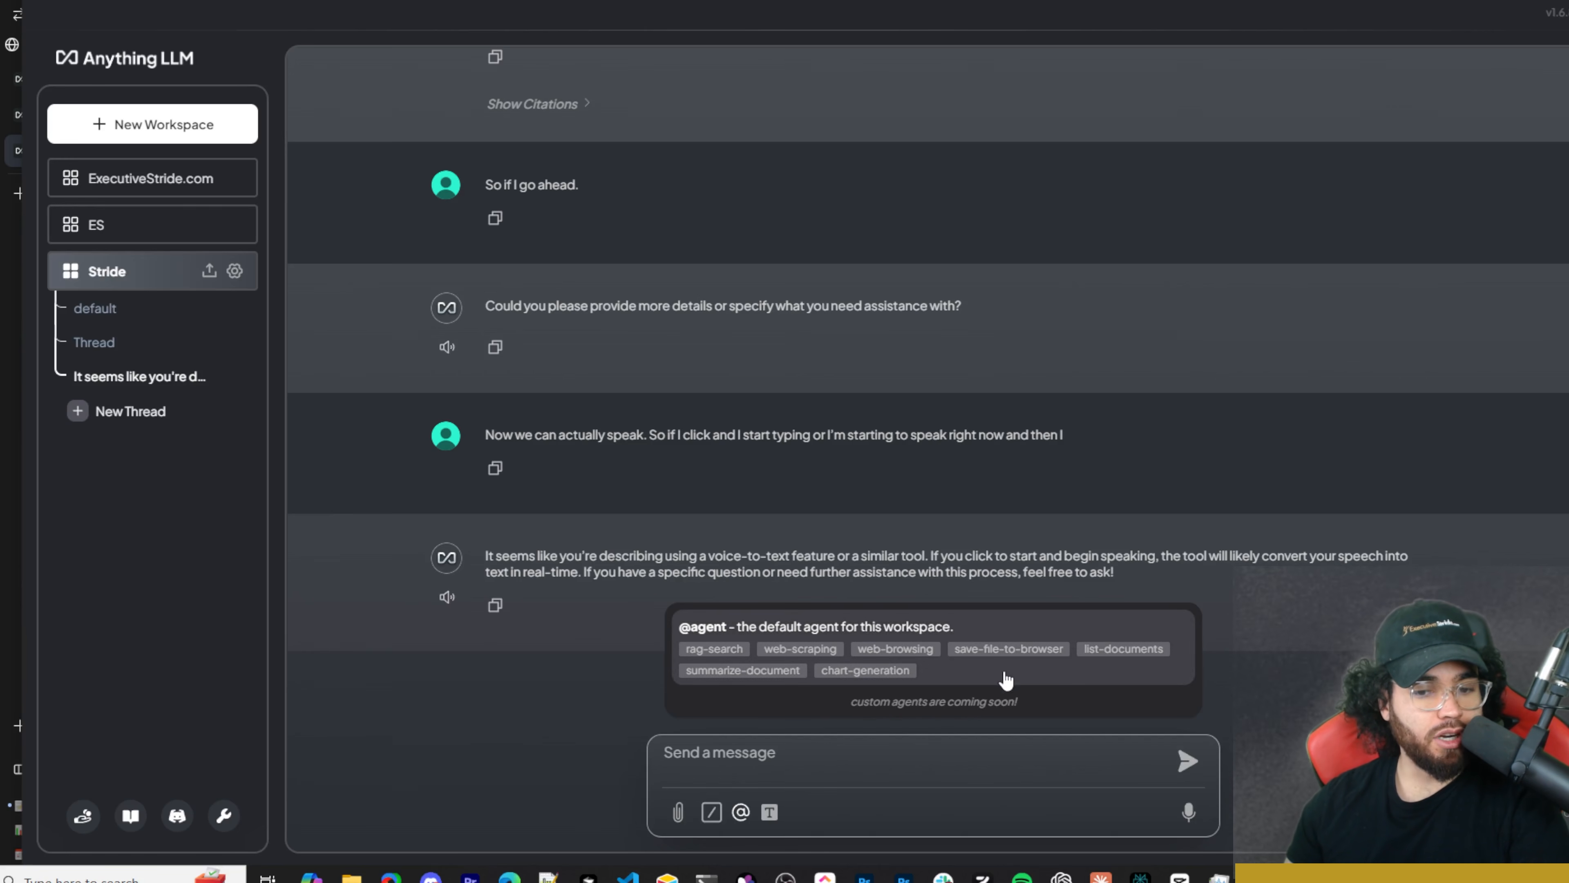
left_click(931, 649)
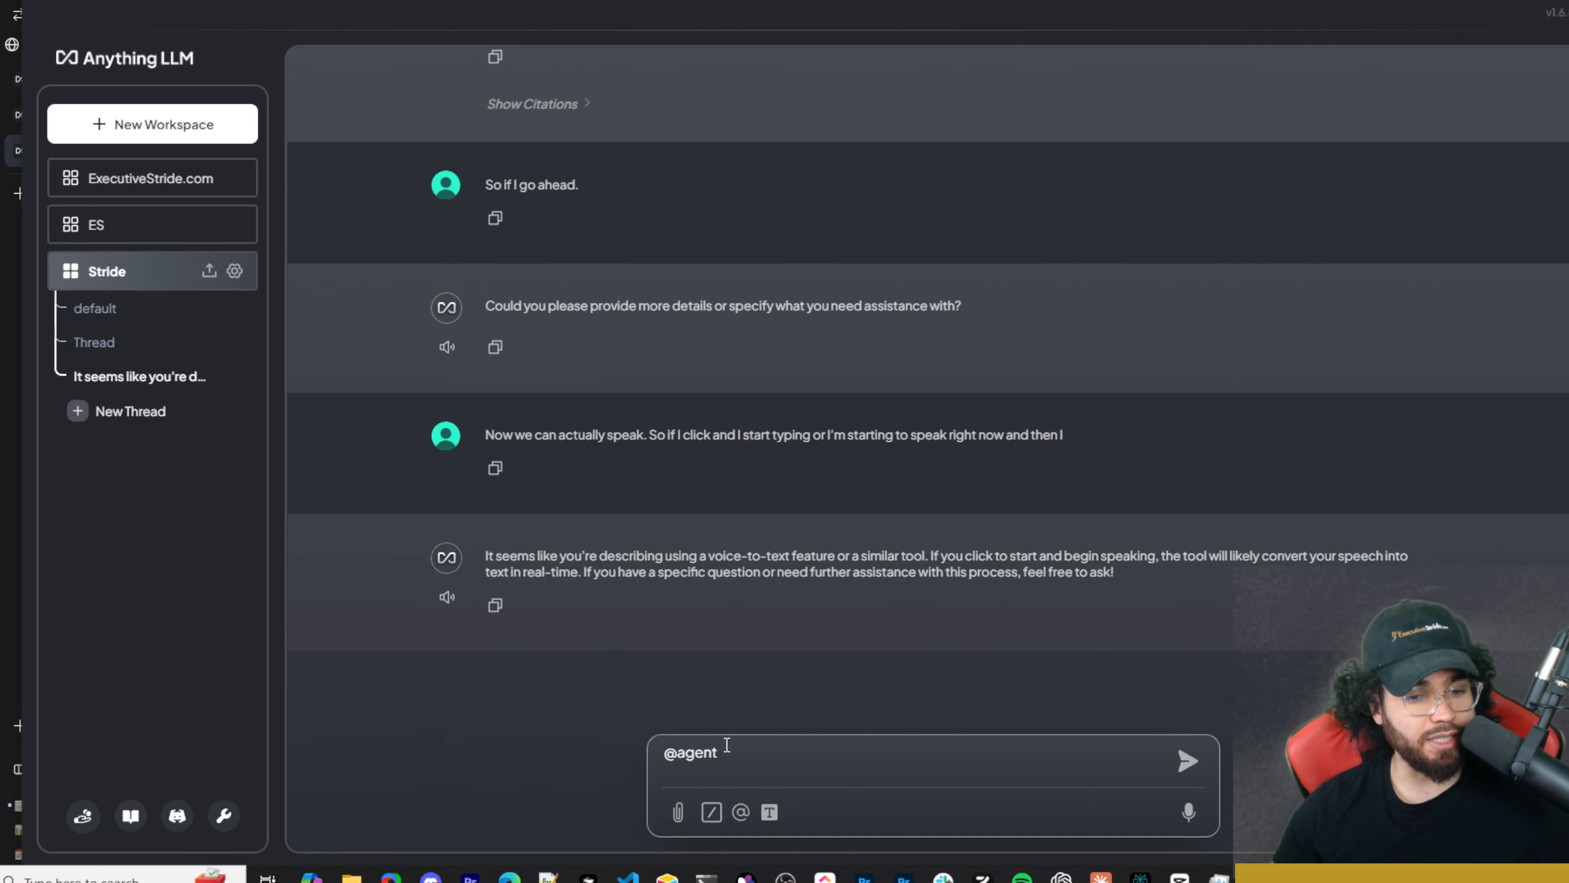
key("Return")
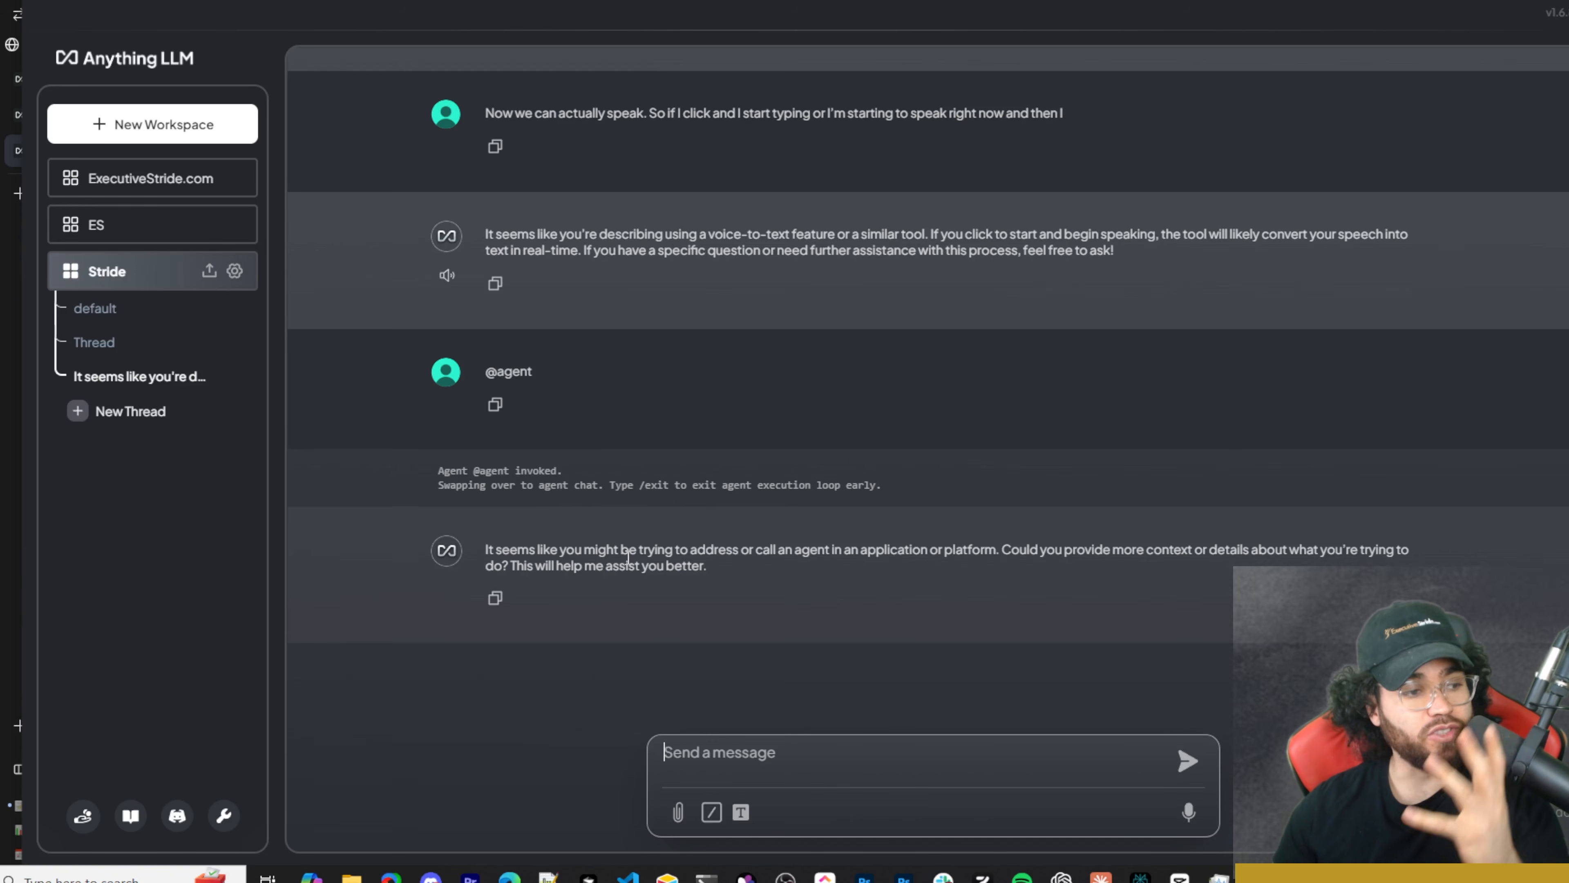
left_click_drag(574, 554, 813, 640)
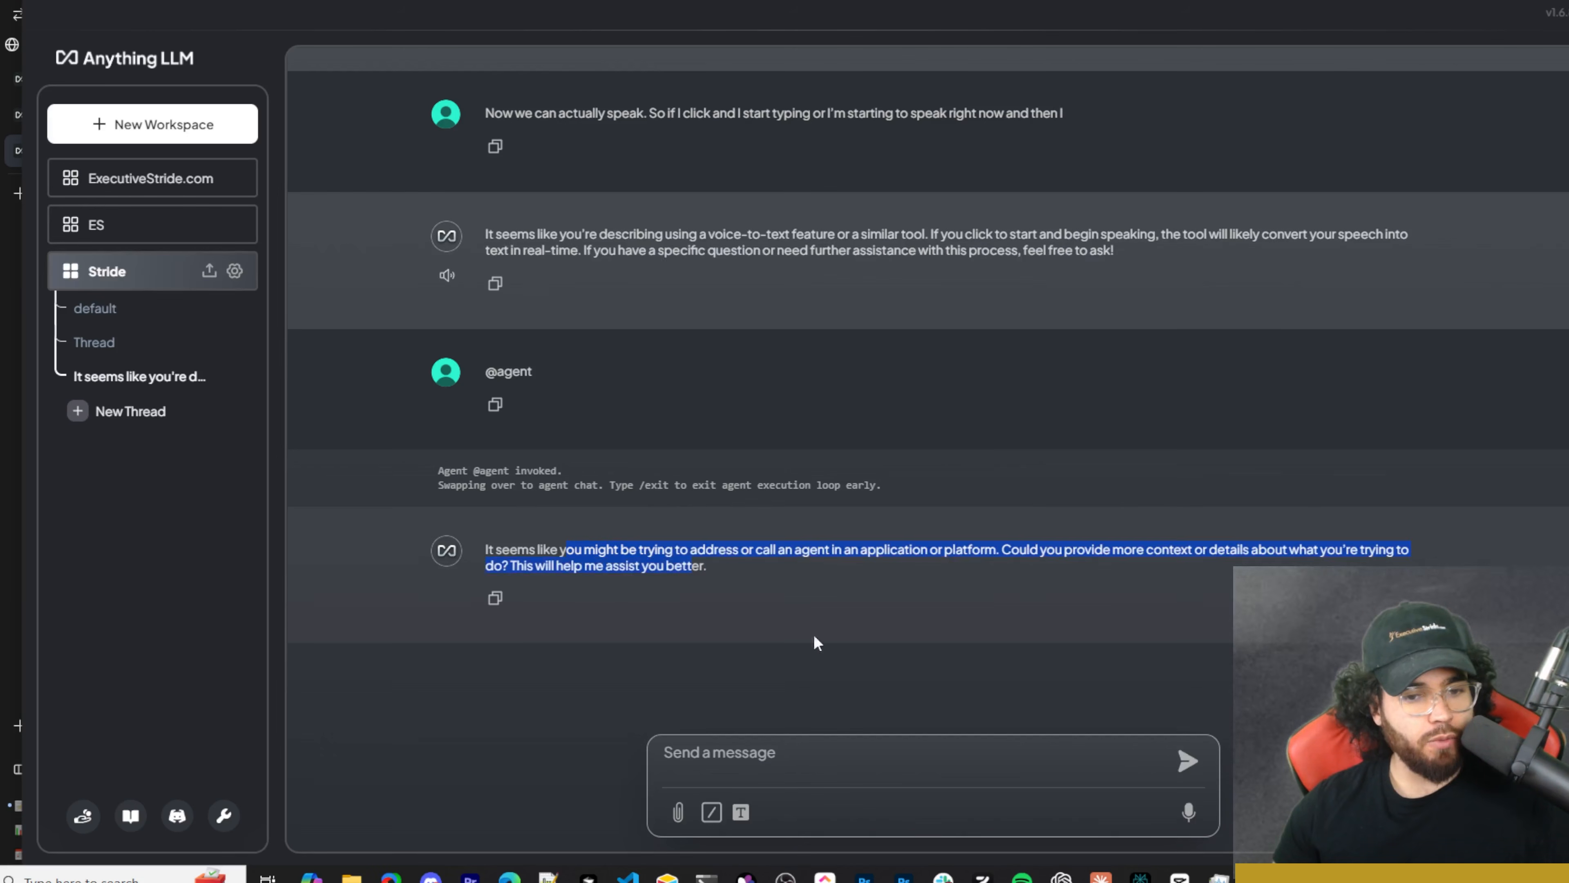
Send the agent the prompt "Recent Open AI nEWS"
left_click(781, 761)
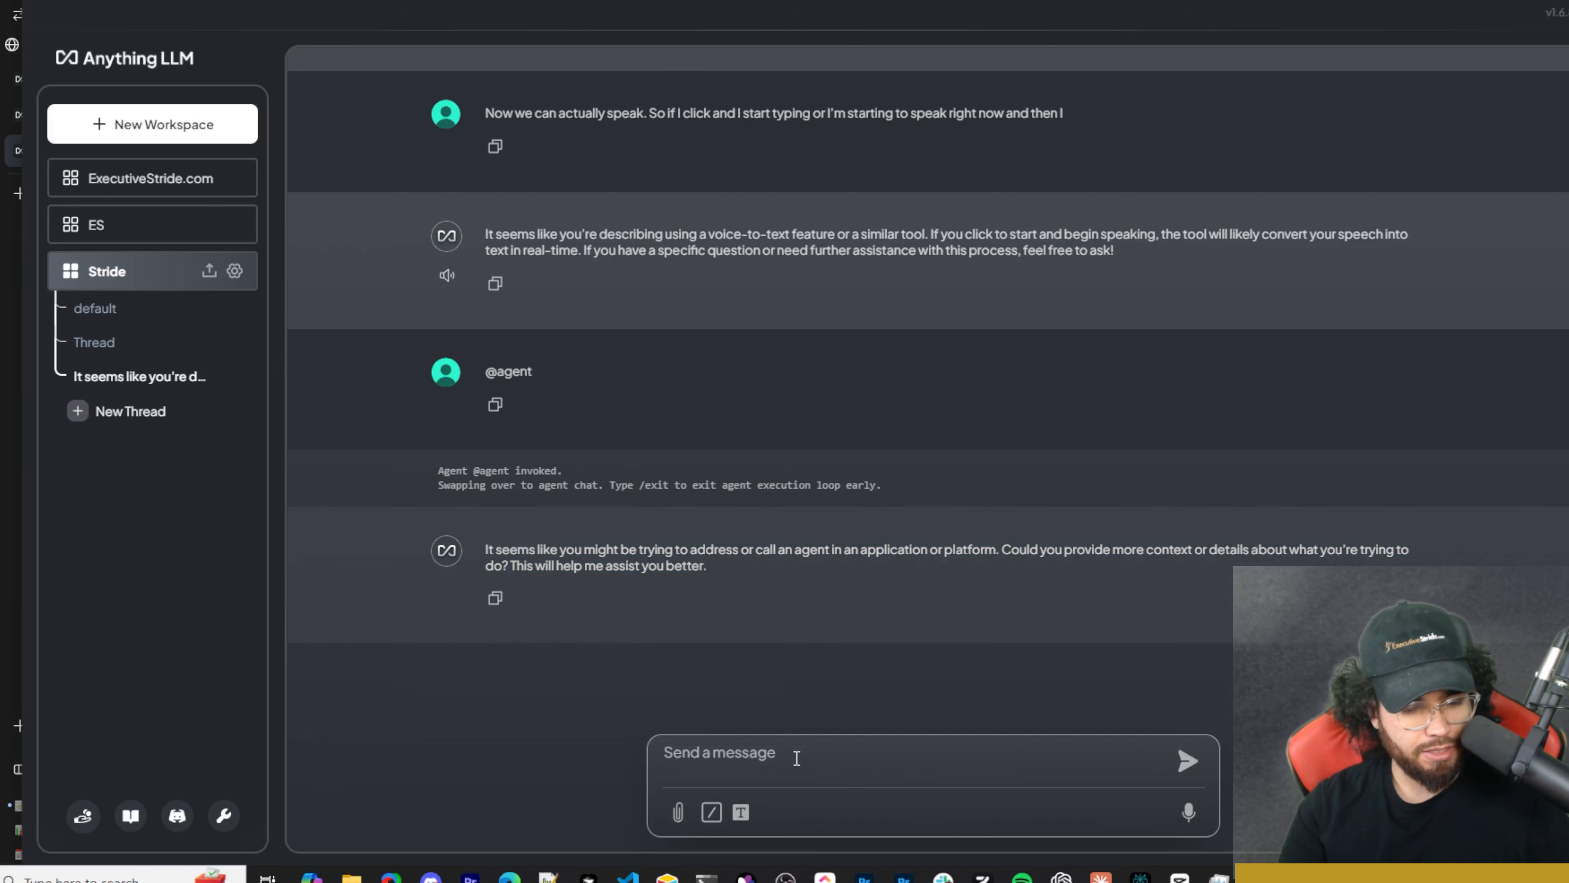
type("Recent Open AI")
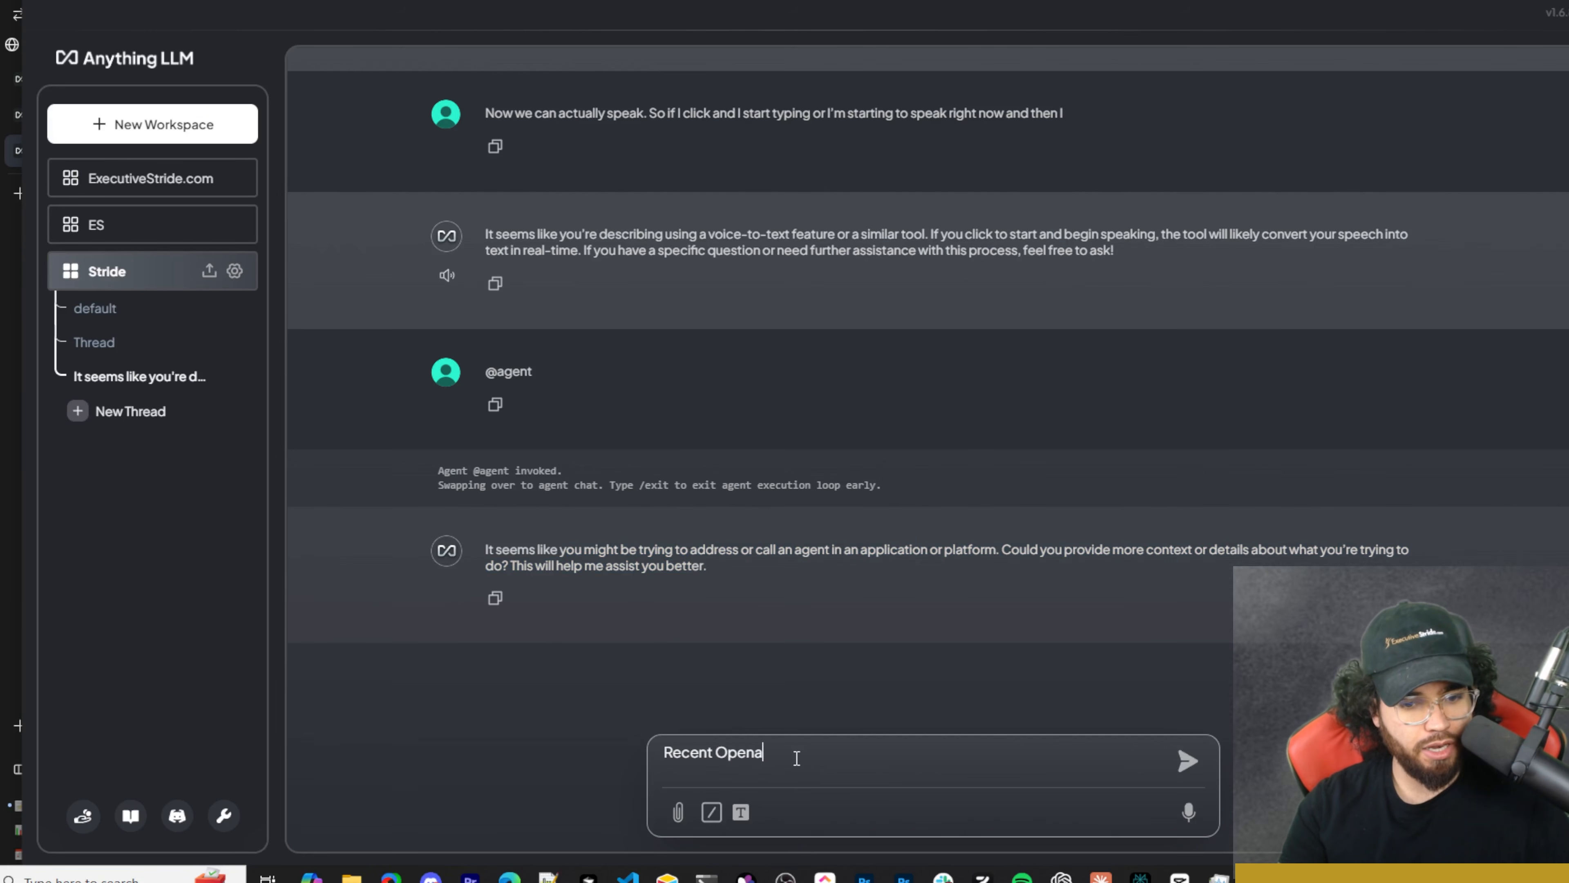
type(" nEWS")
key("Return")
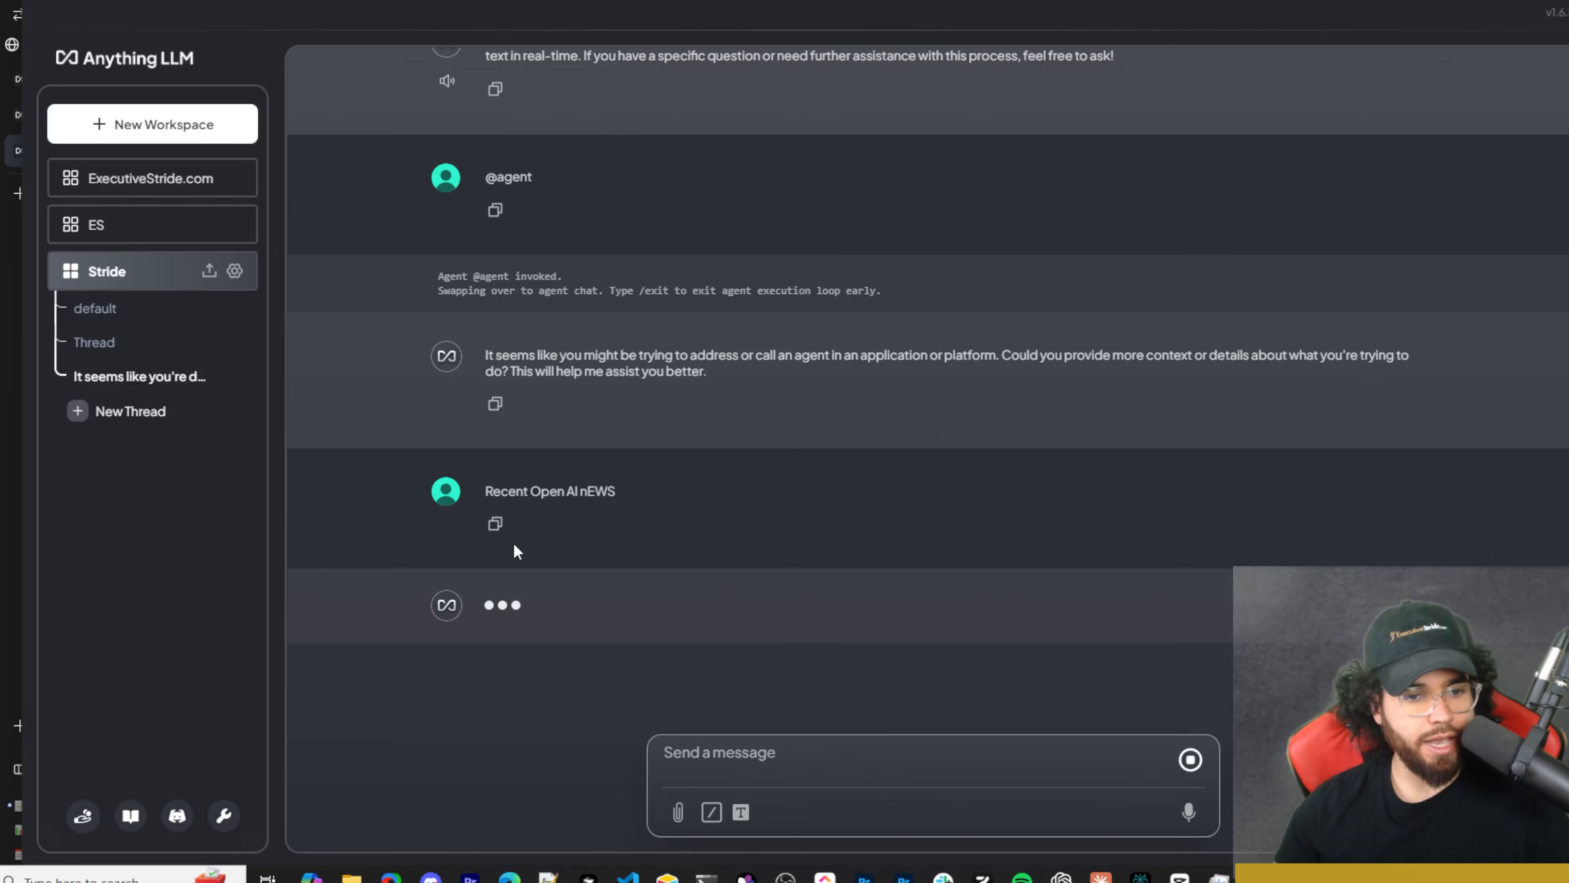
Read the agent's reply listing recent OpenAI updates in the forked thread
left_click_drag(533, 582, 613, 589)
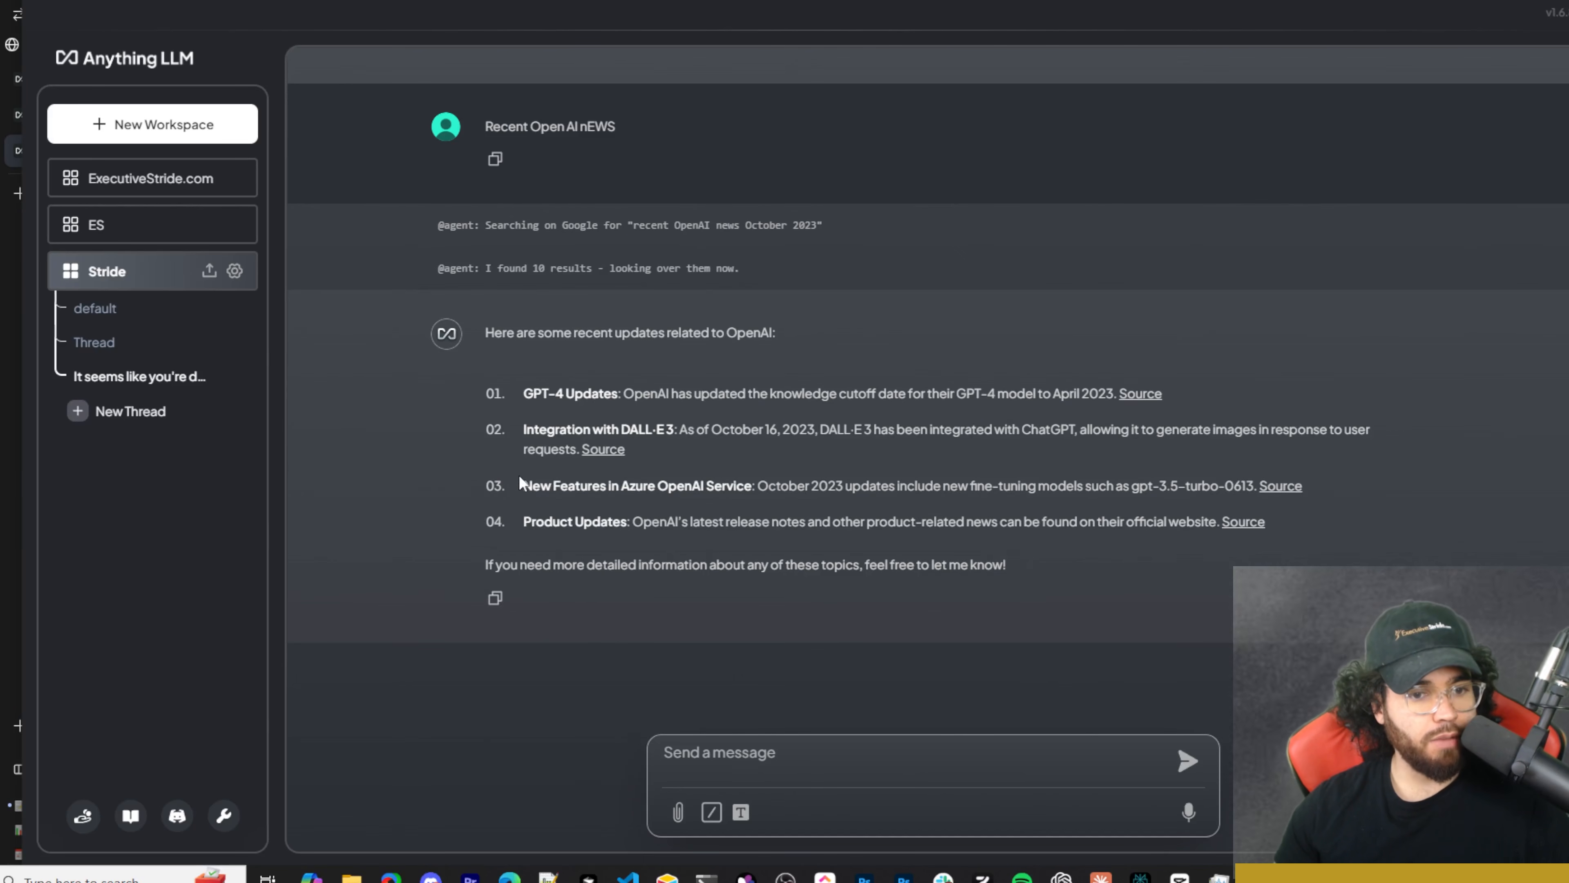
left_click_drag(538, 375, 598, 411)
left_click(637, 396)
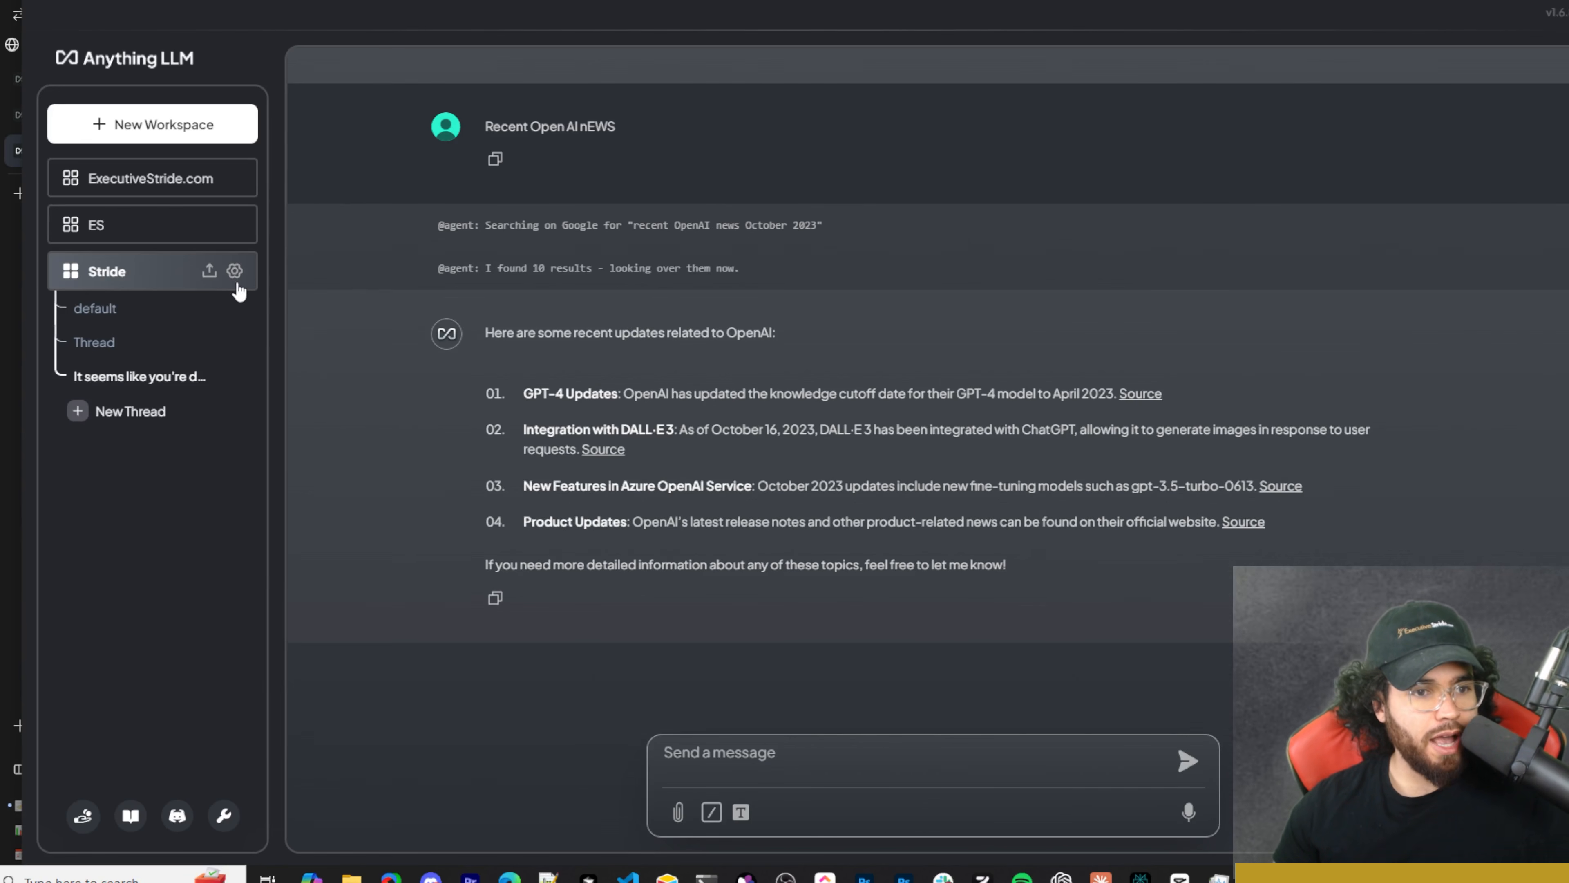
Switch the agent's web search provider to Serper.dev, save the agent skill settings and return to the chats
left_click(235, 270)
left_click(919, 80)
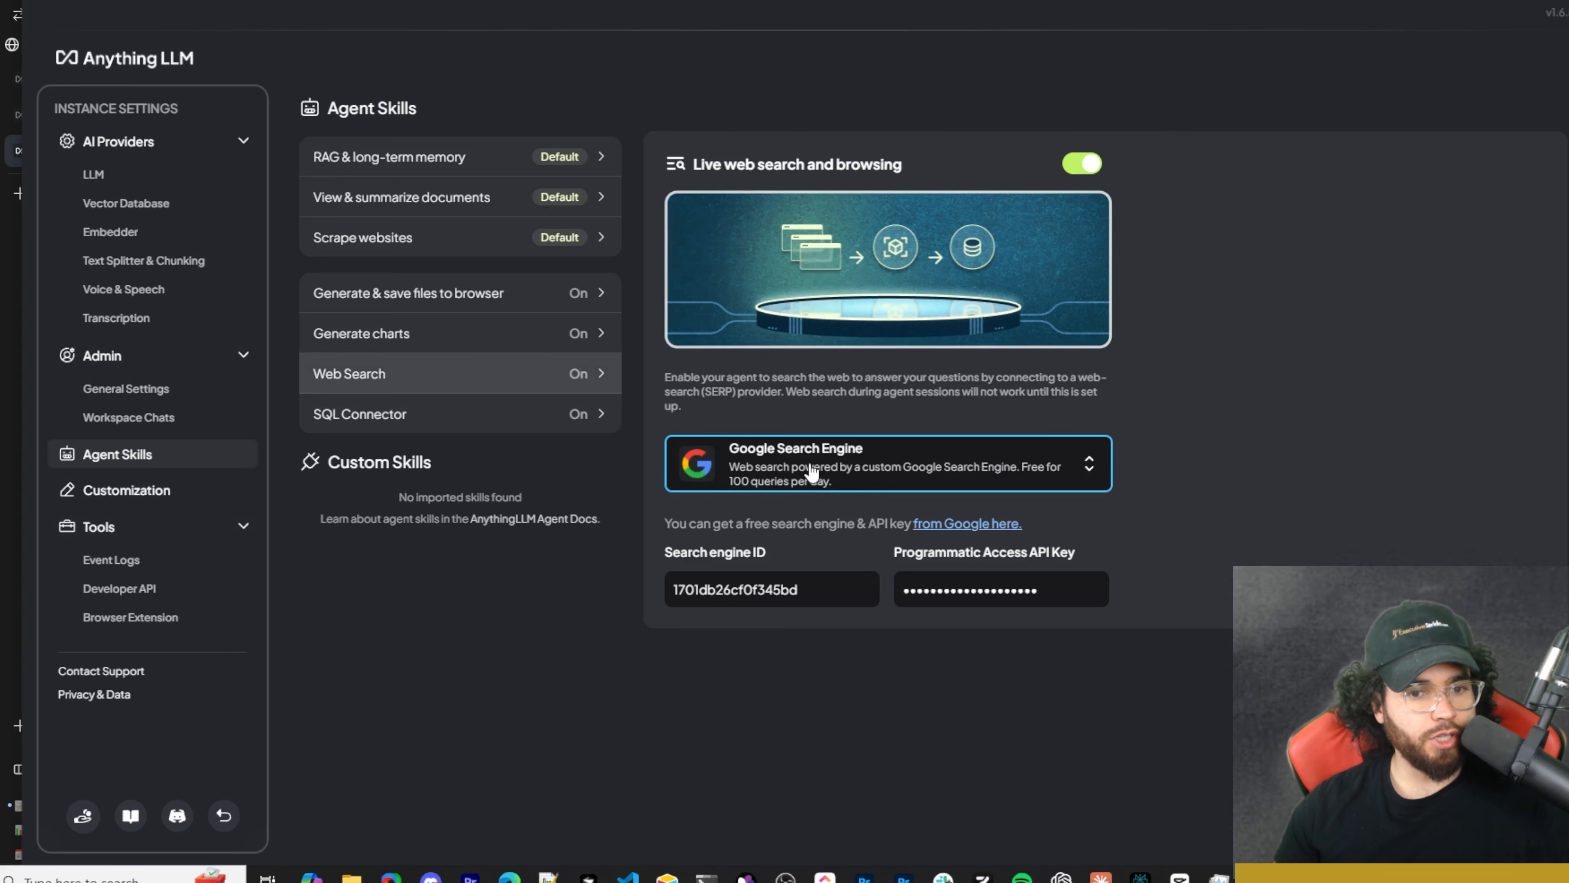
left_click(822, 471)
scroll(785, 537, "down", 3)
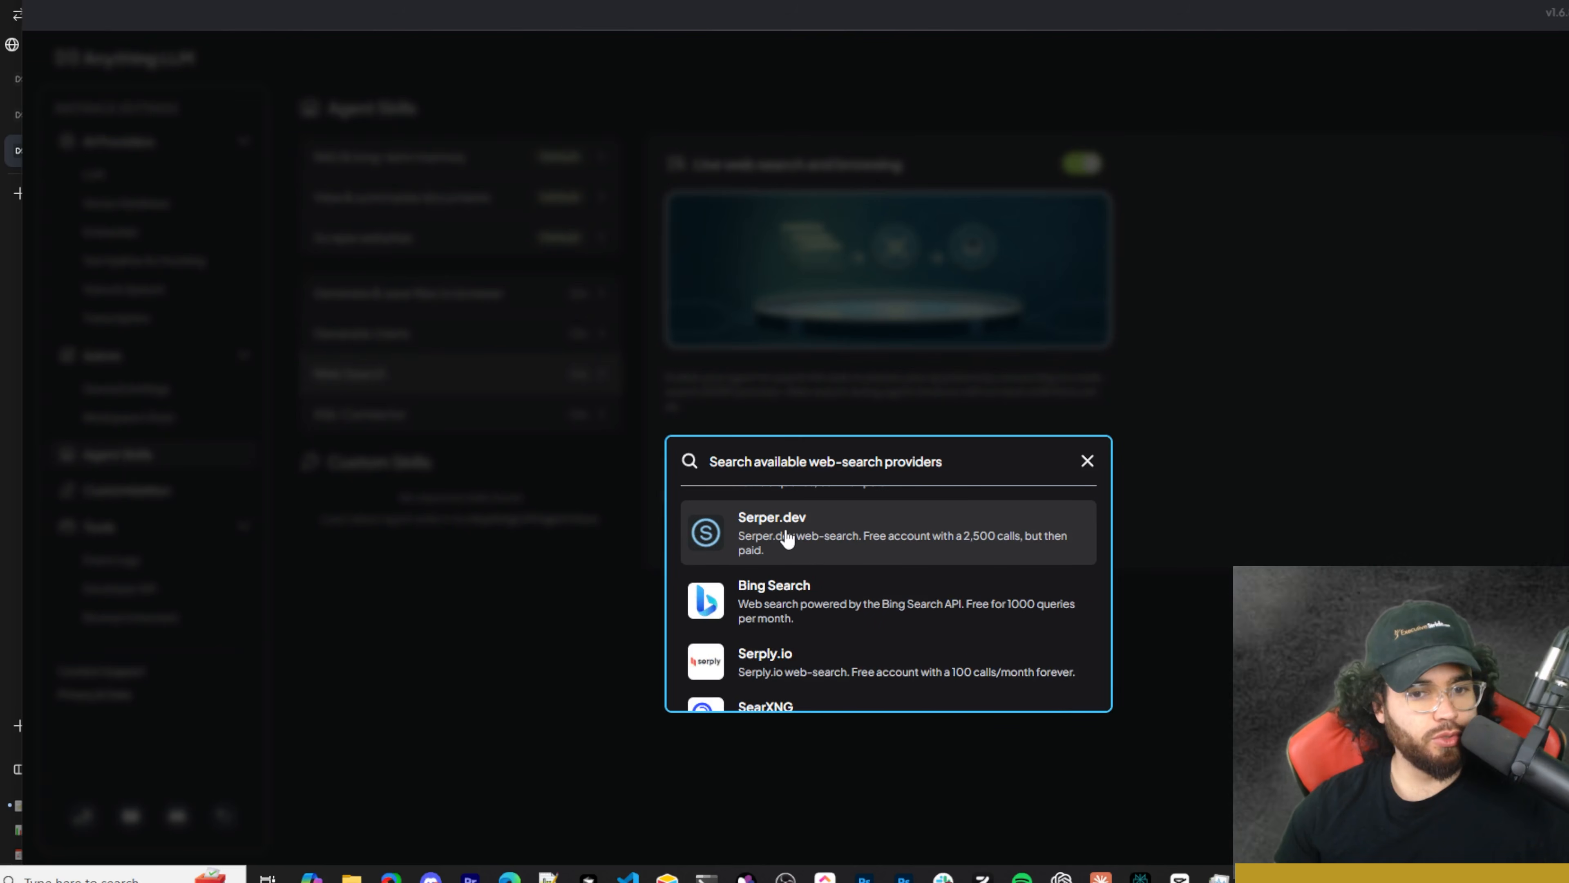
left_click(787, 539)
left_click(1544, 59)
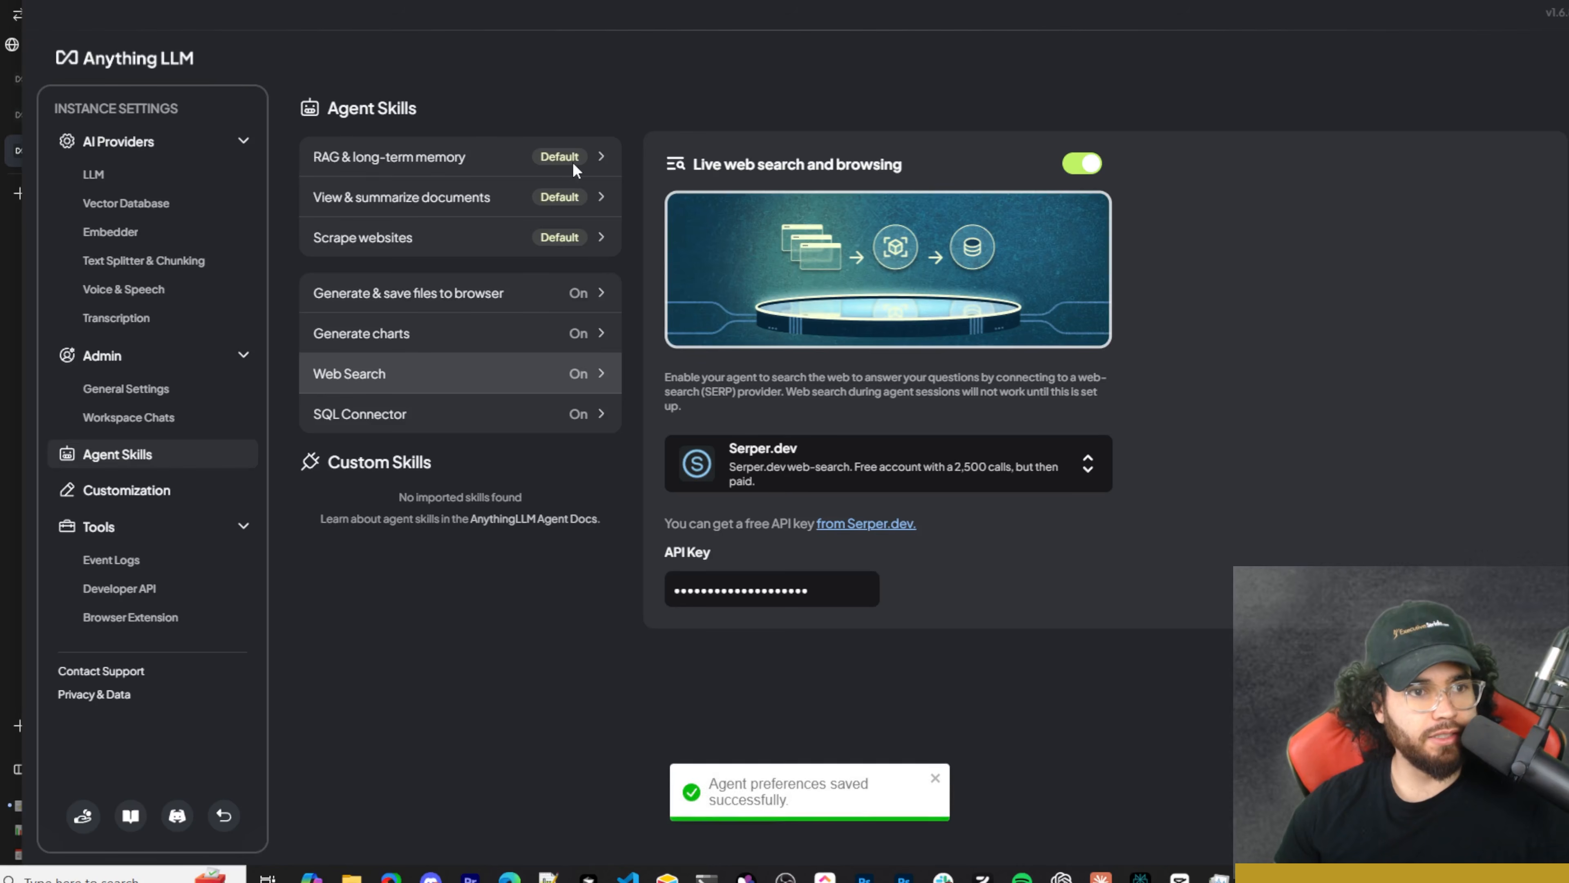
left_click(224, 816)
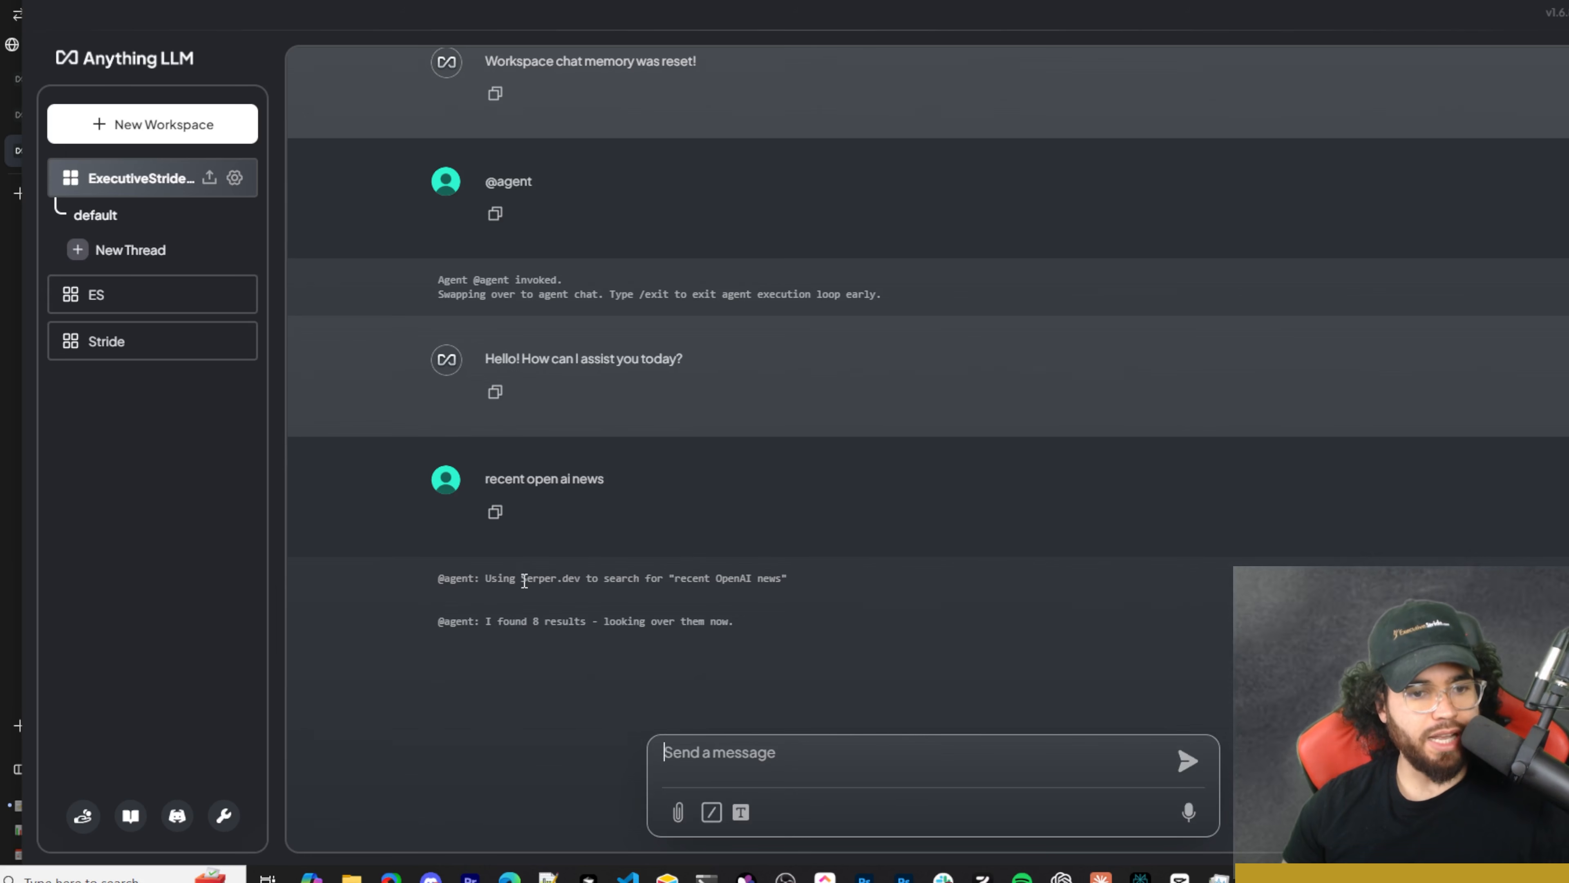
Examine the agent's Serper.dev search line and read its list of OpenAI news articles in the ExecutiveStride.com workspace
left_click_drag(475, 578, 645, 575)
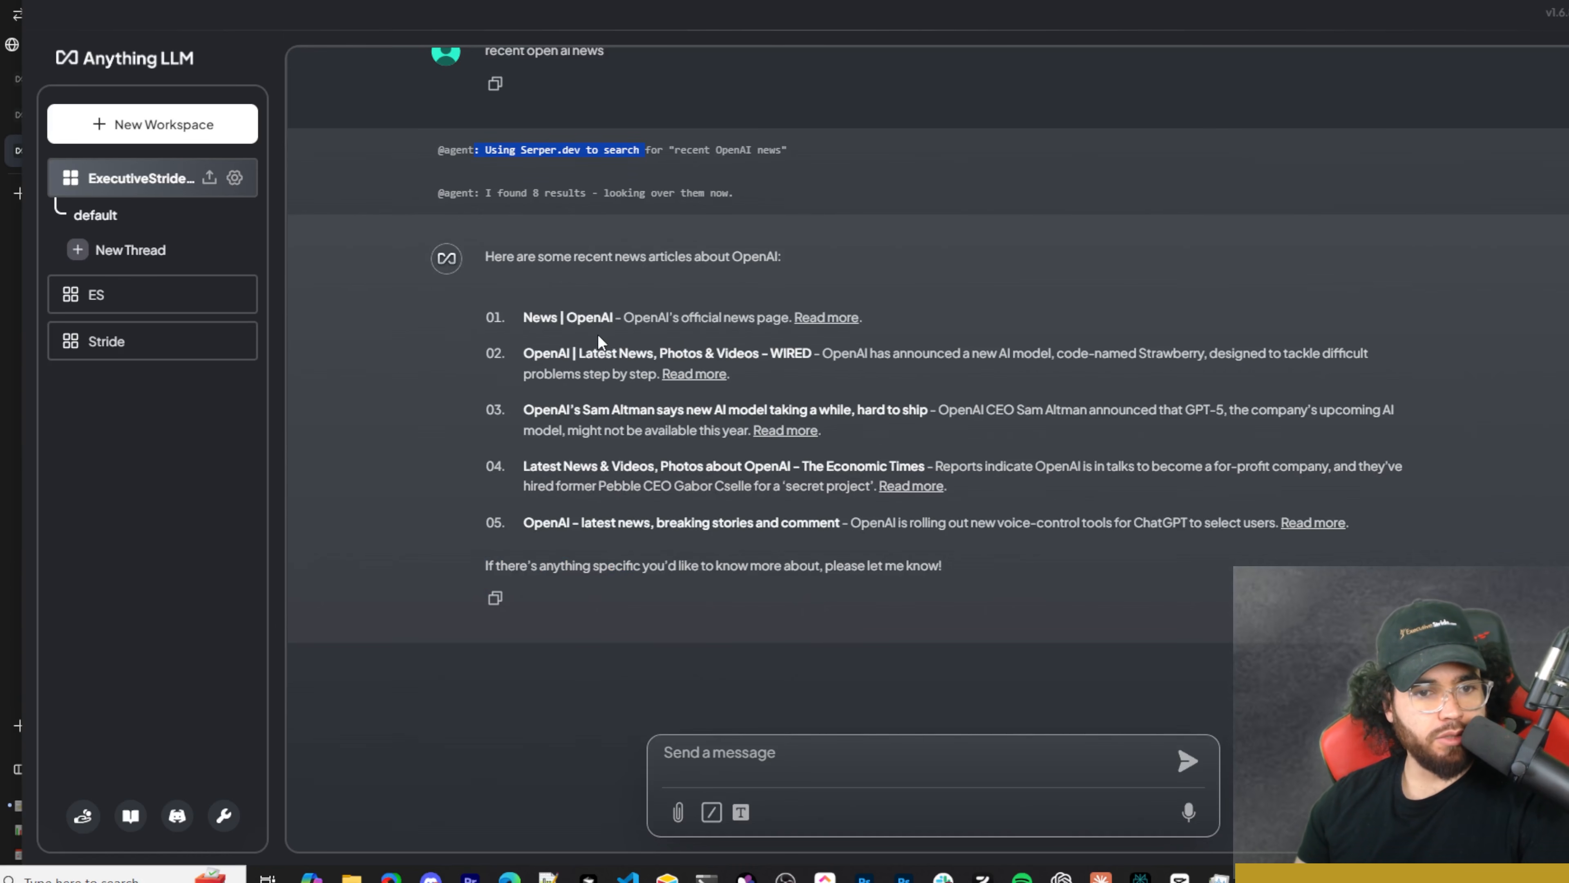
left_click_drag(588, 361, 792, 359)
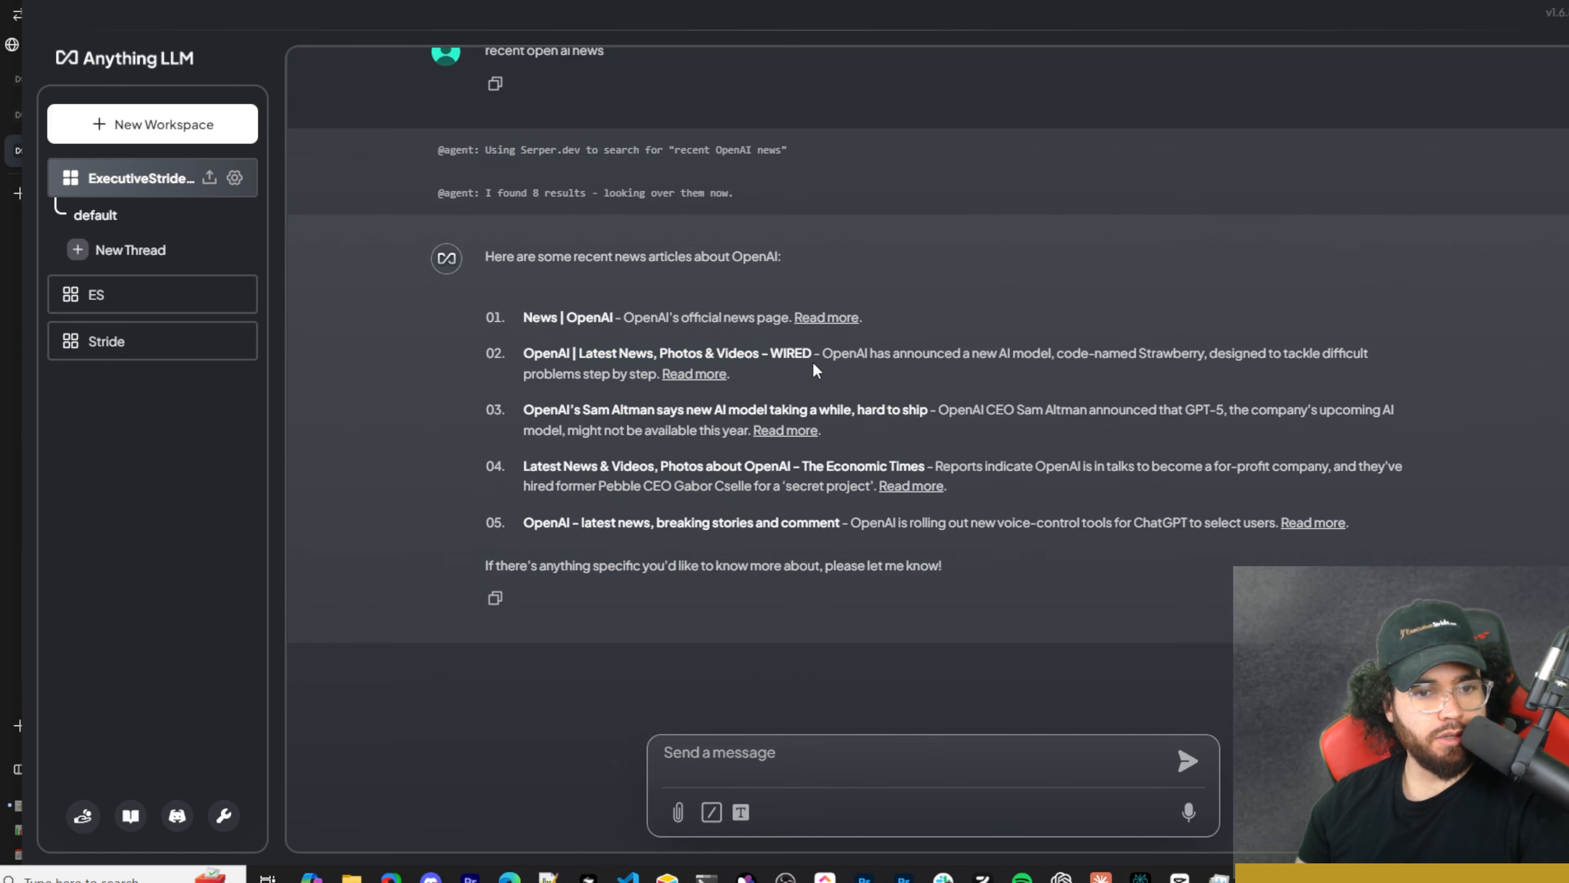
left_click_drag(596, 408, 961, 411)
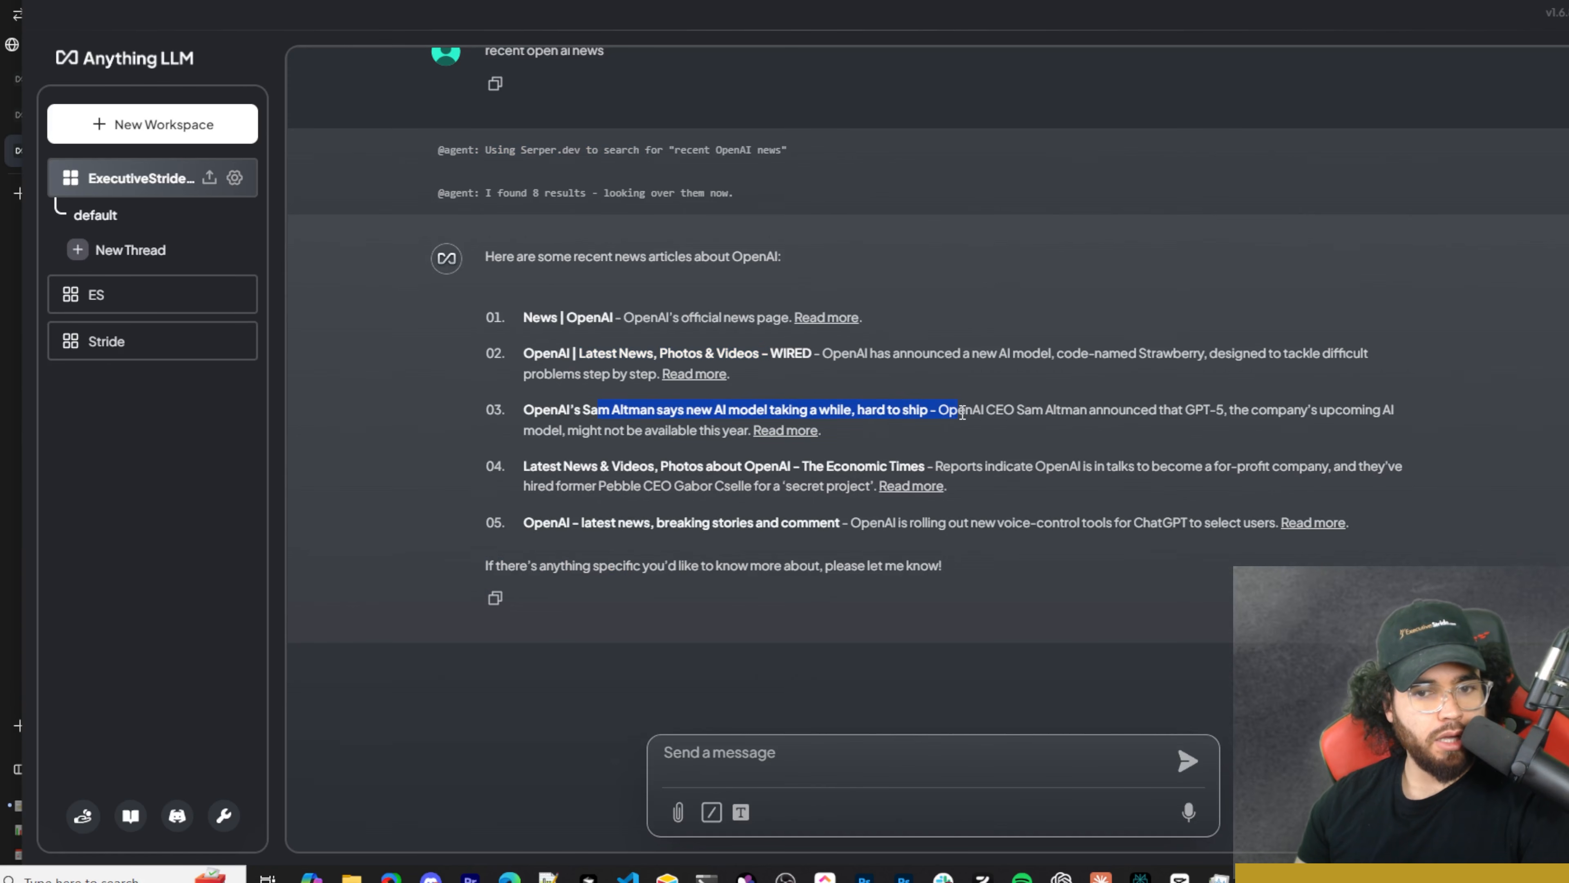
left_click(677, 444)
left_click_drag(952, 486, 1152, 476)
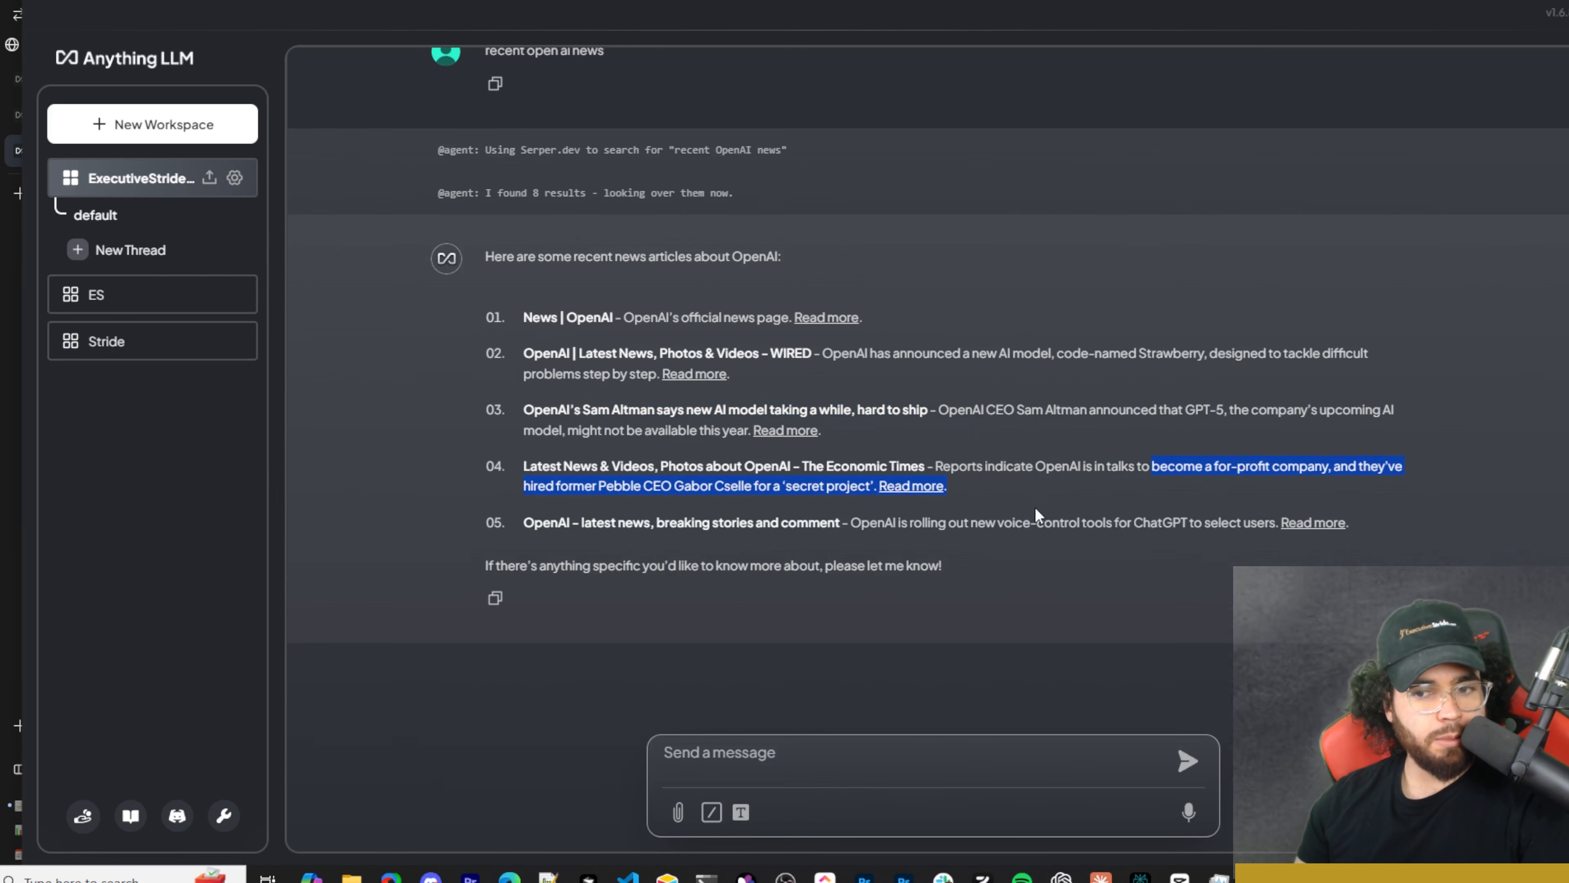
left_click_drag(928, 524, 1177, 522)
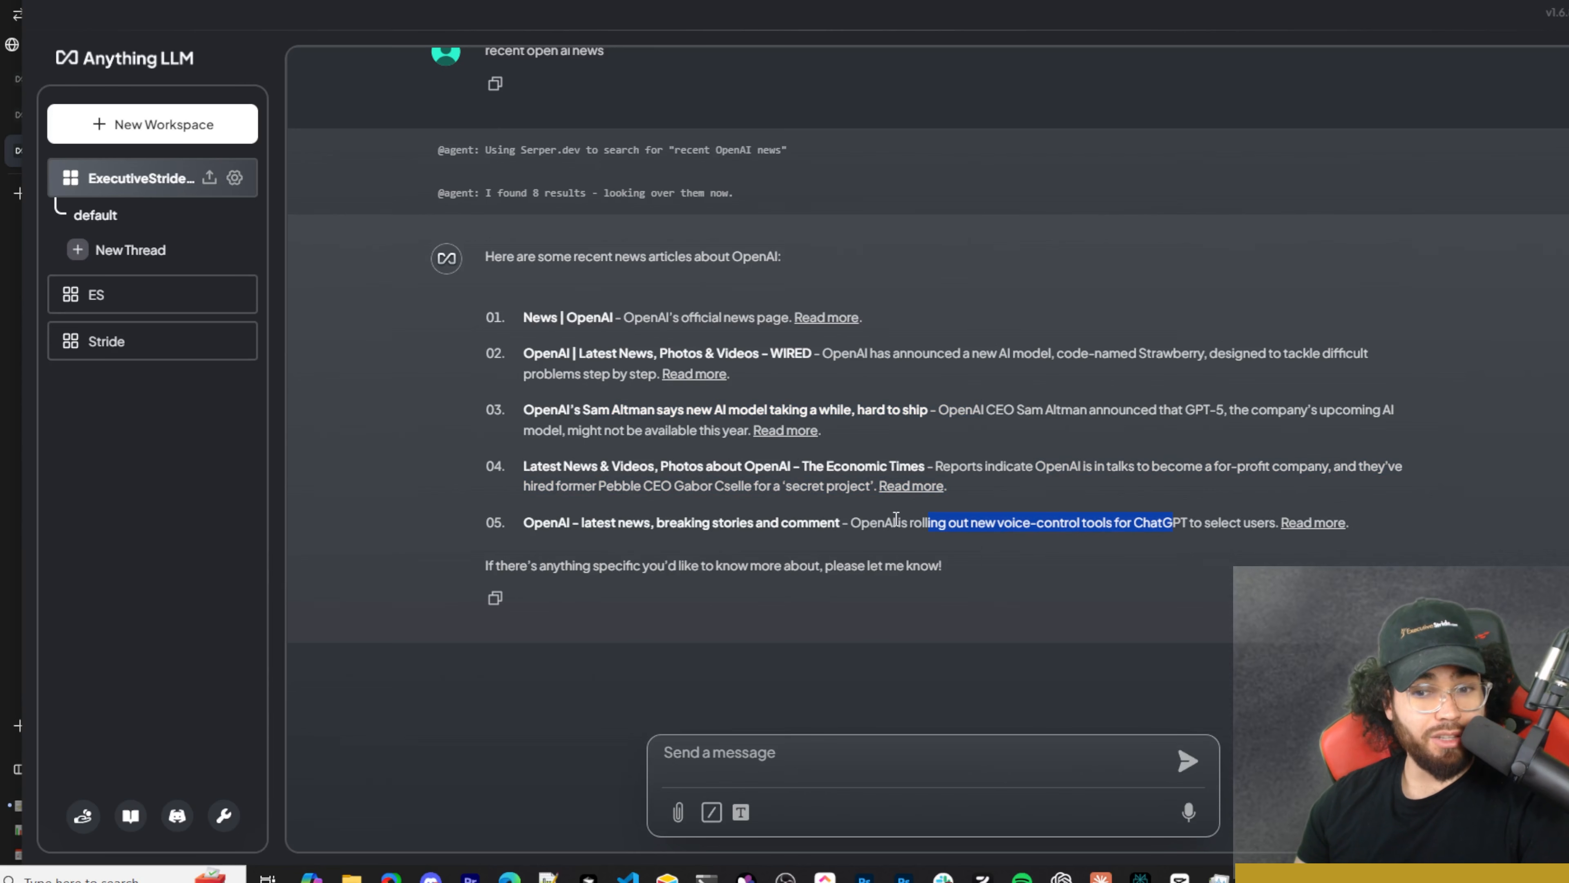
left_click(958, 536)
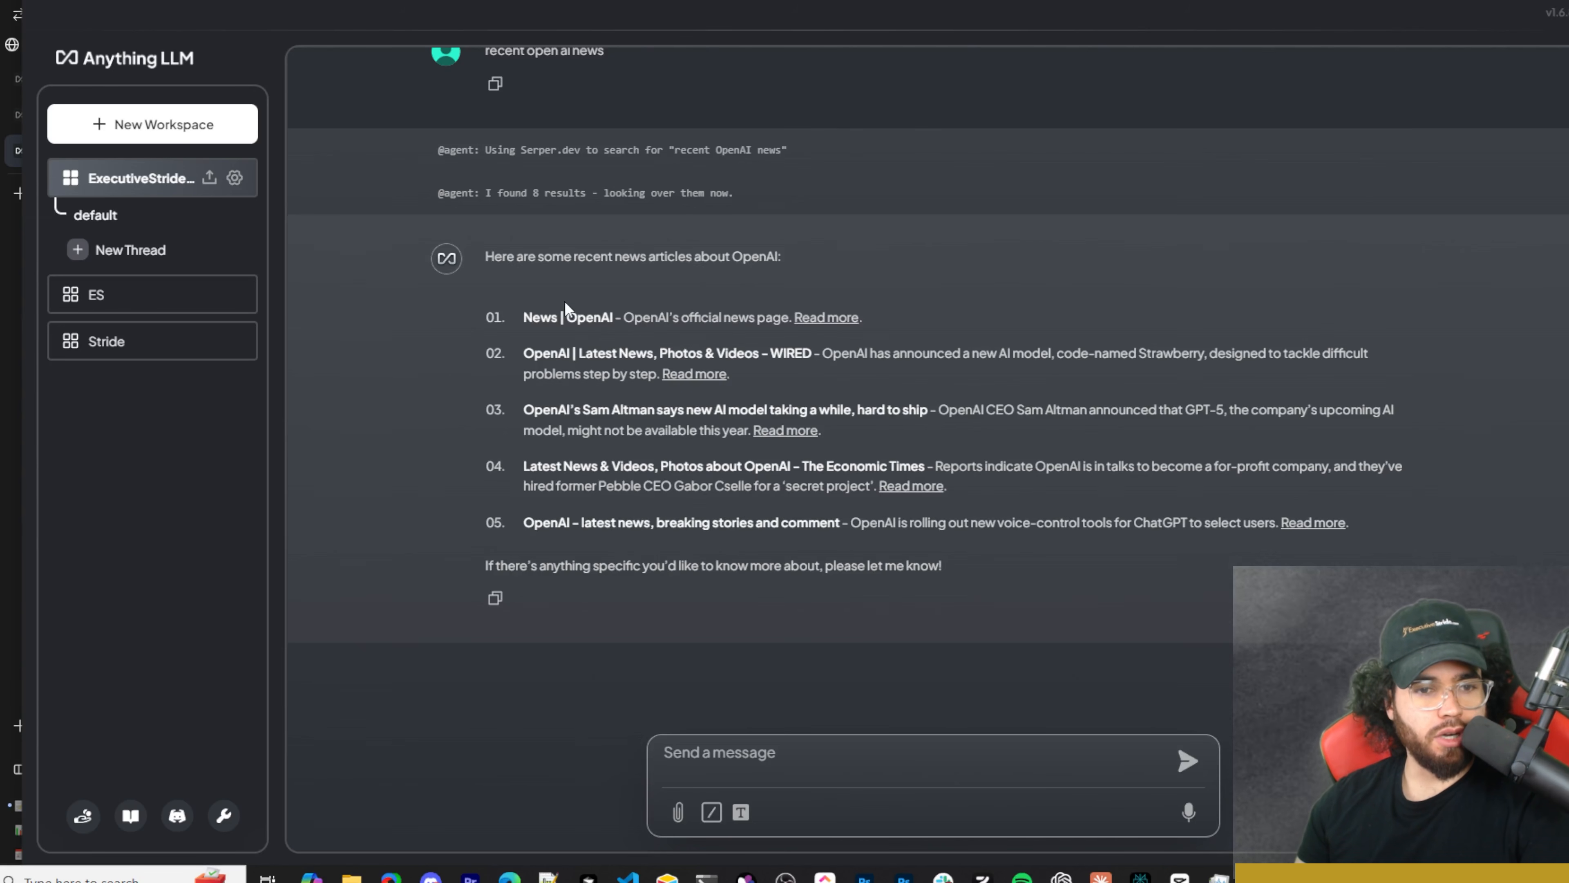
left_click_drag(567, 308, 1089, 353)
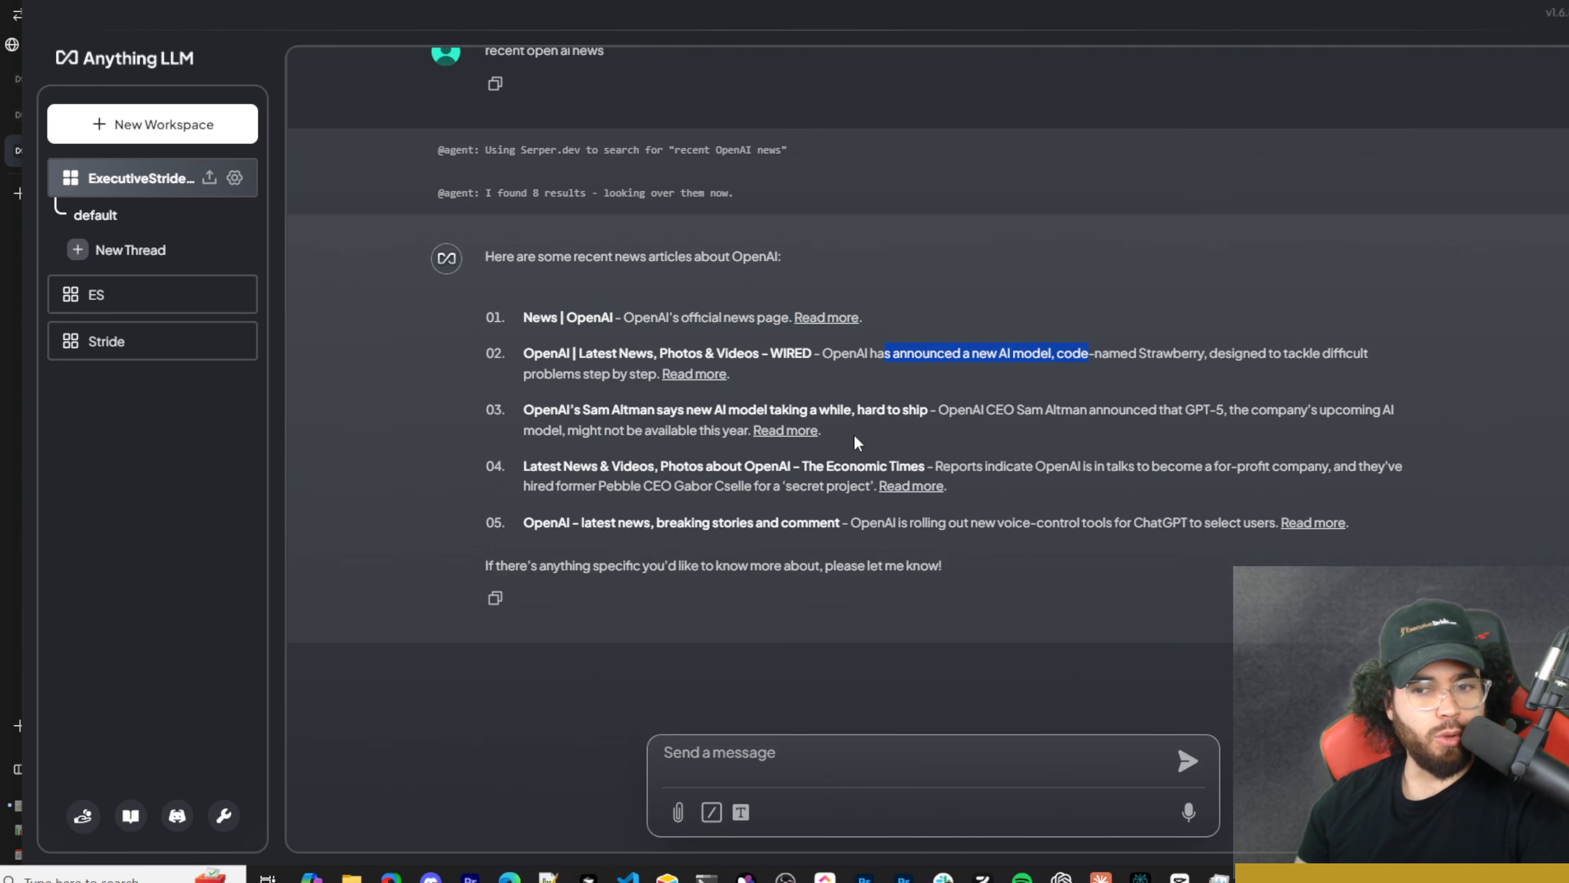
Send the agent the prompt "recent openai news November 5th 2024", correcting the month's spelling before sending
left_click(667, 752)
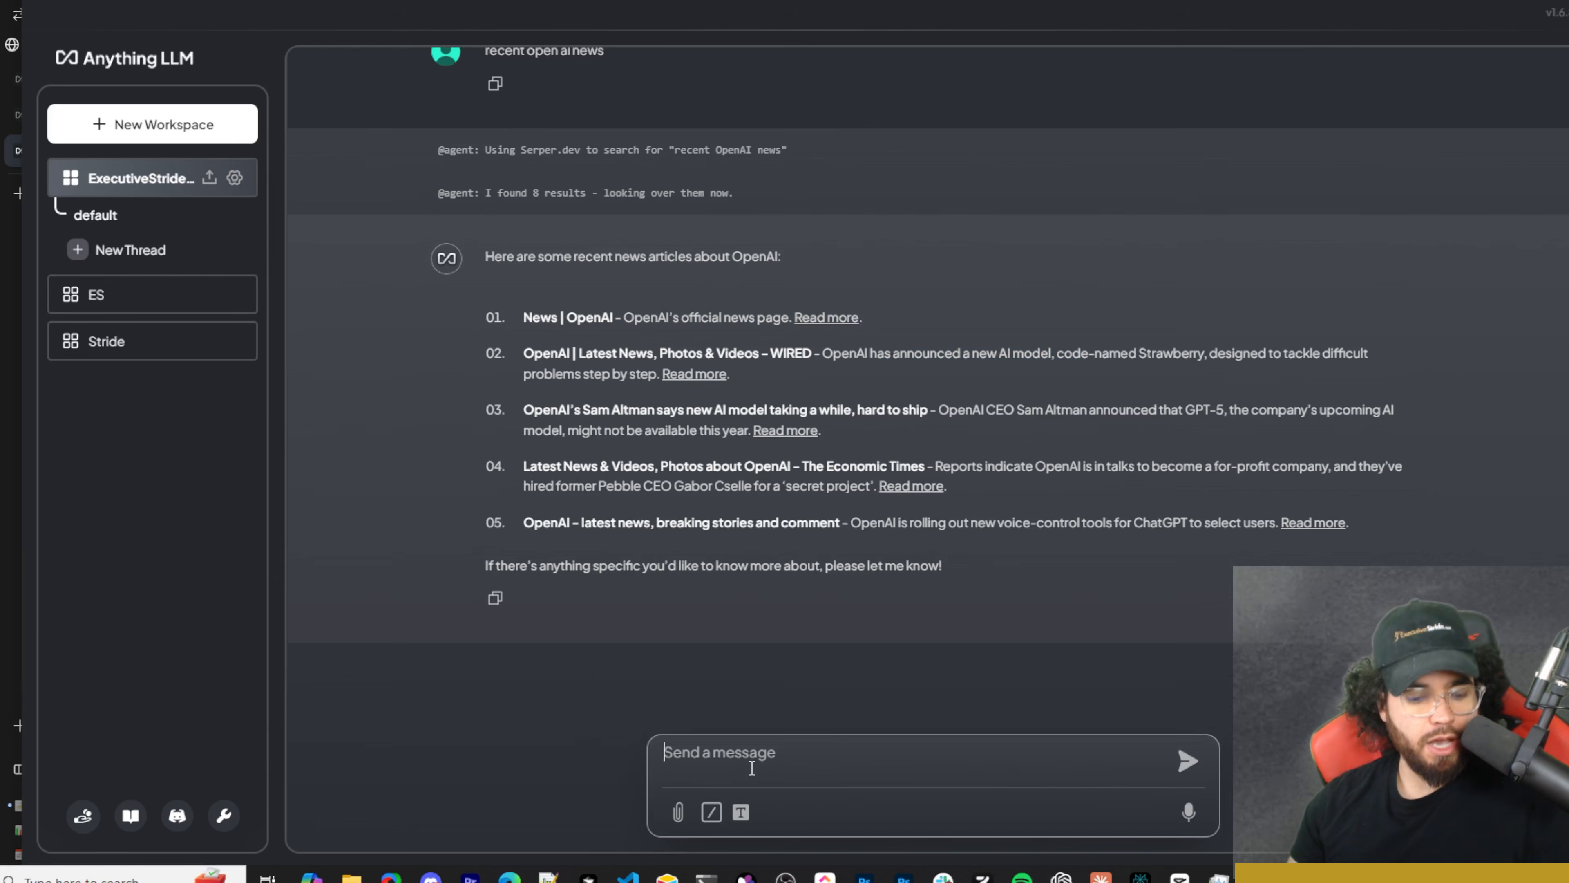
type("recent")
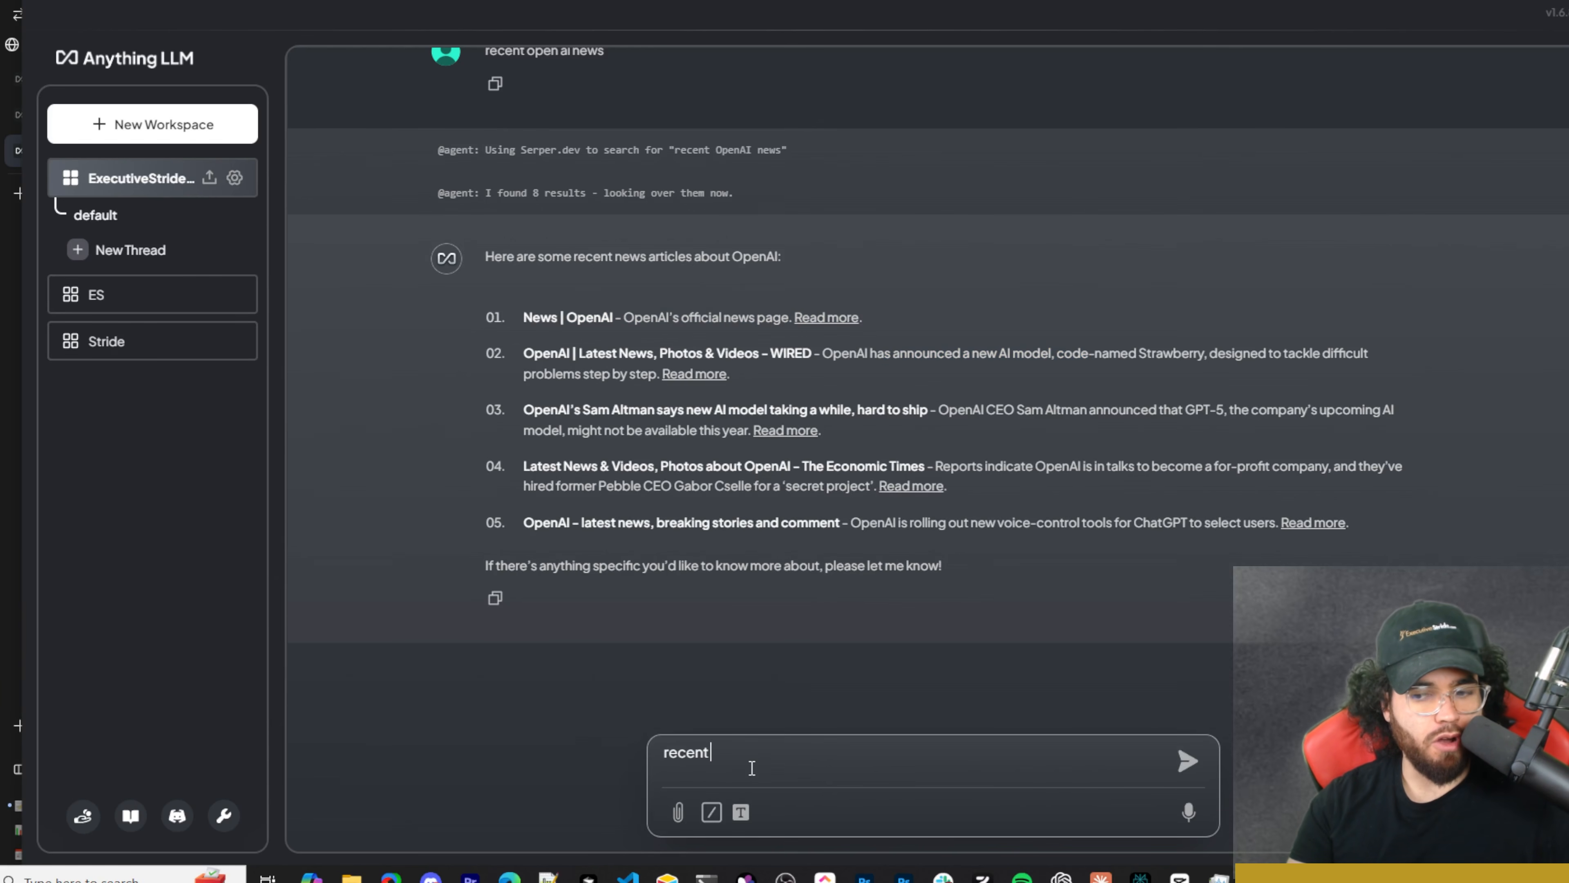
type(" openai")
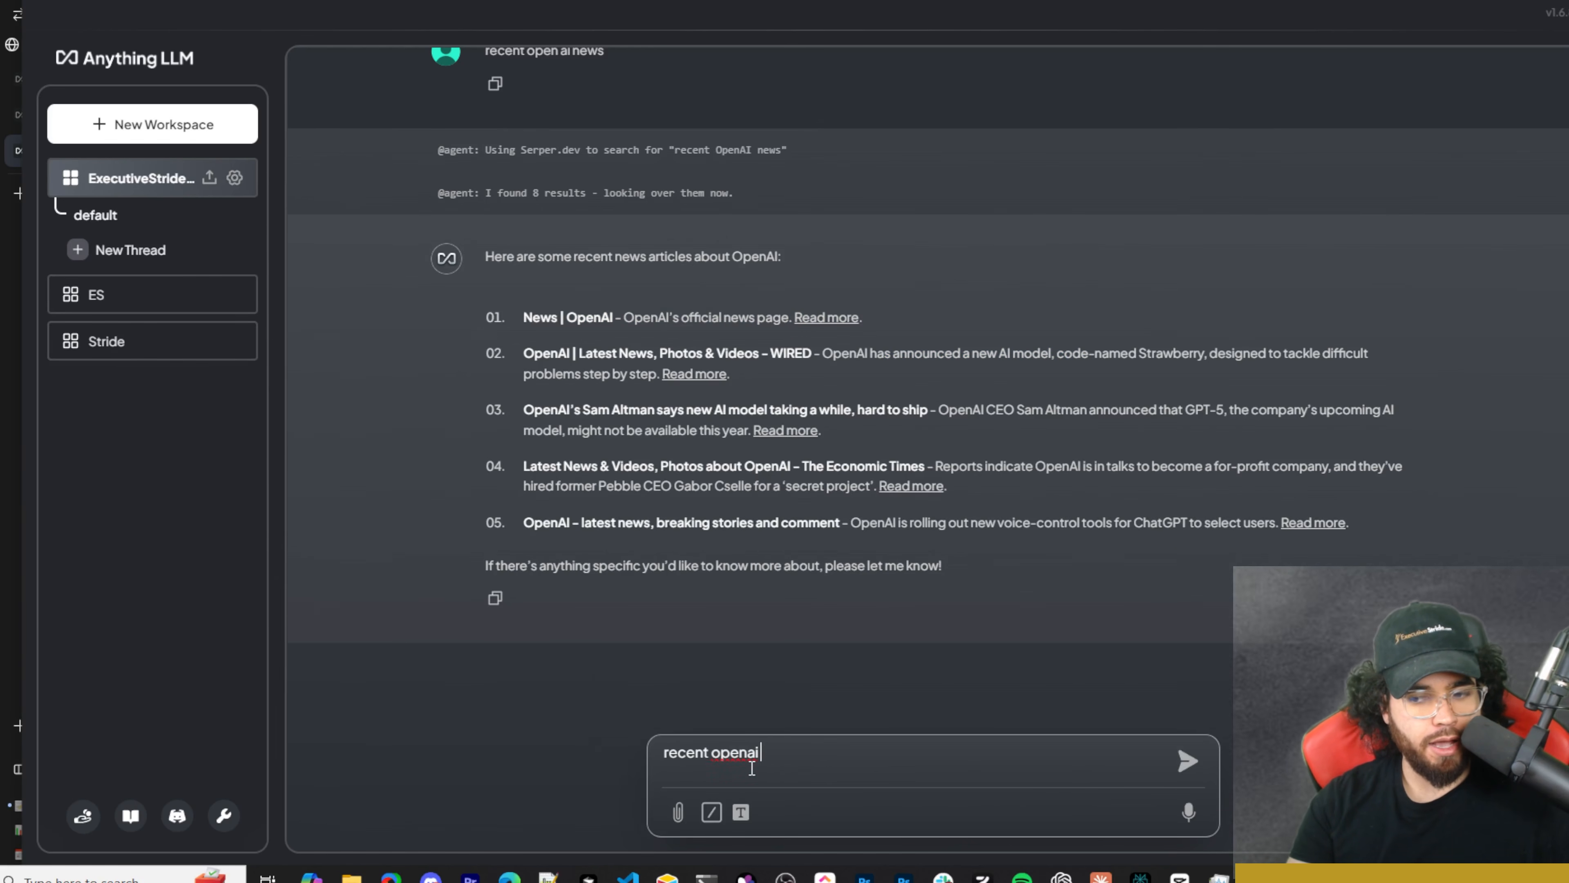
type(" news Novemeber 5th 2024")
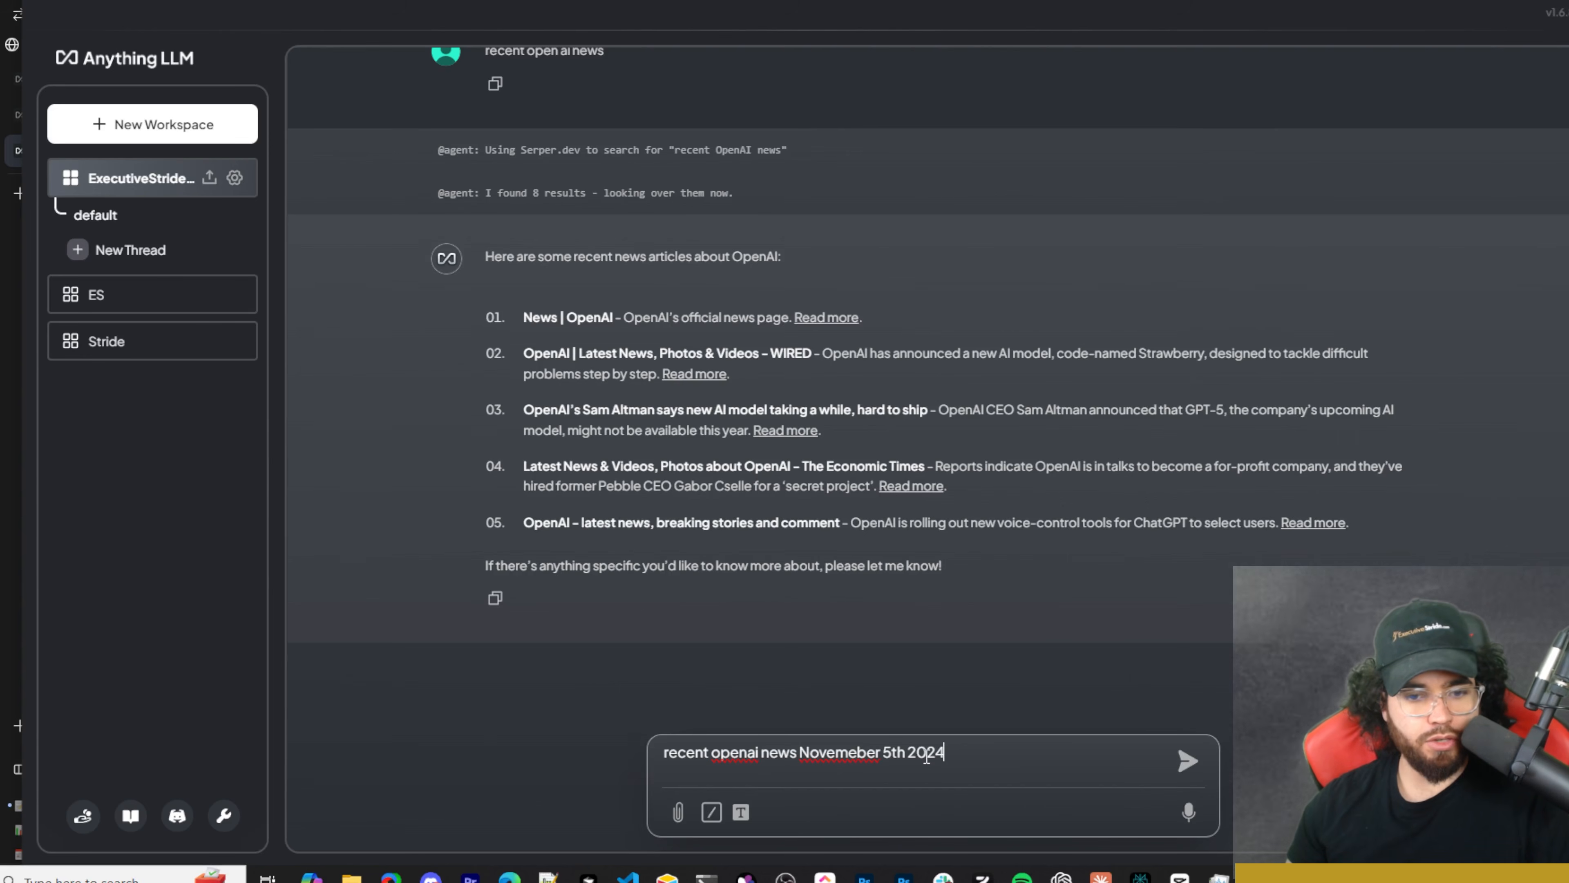
right_click(841, 754)
left_click(874, 585)
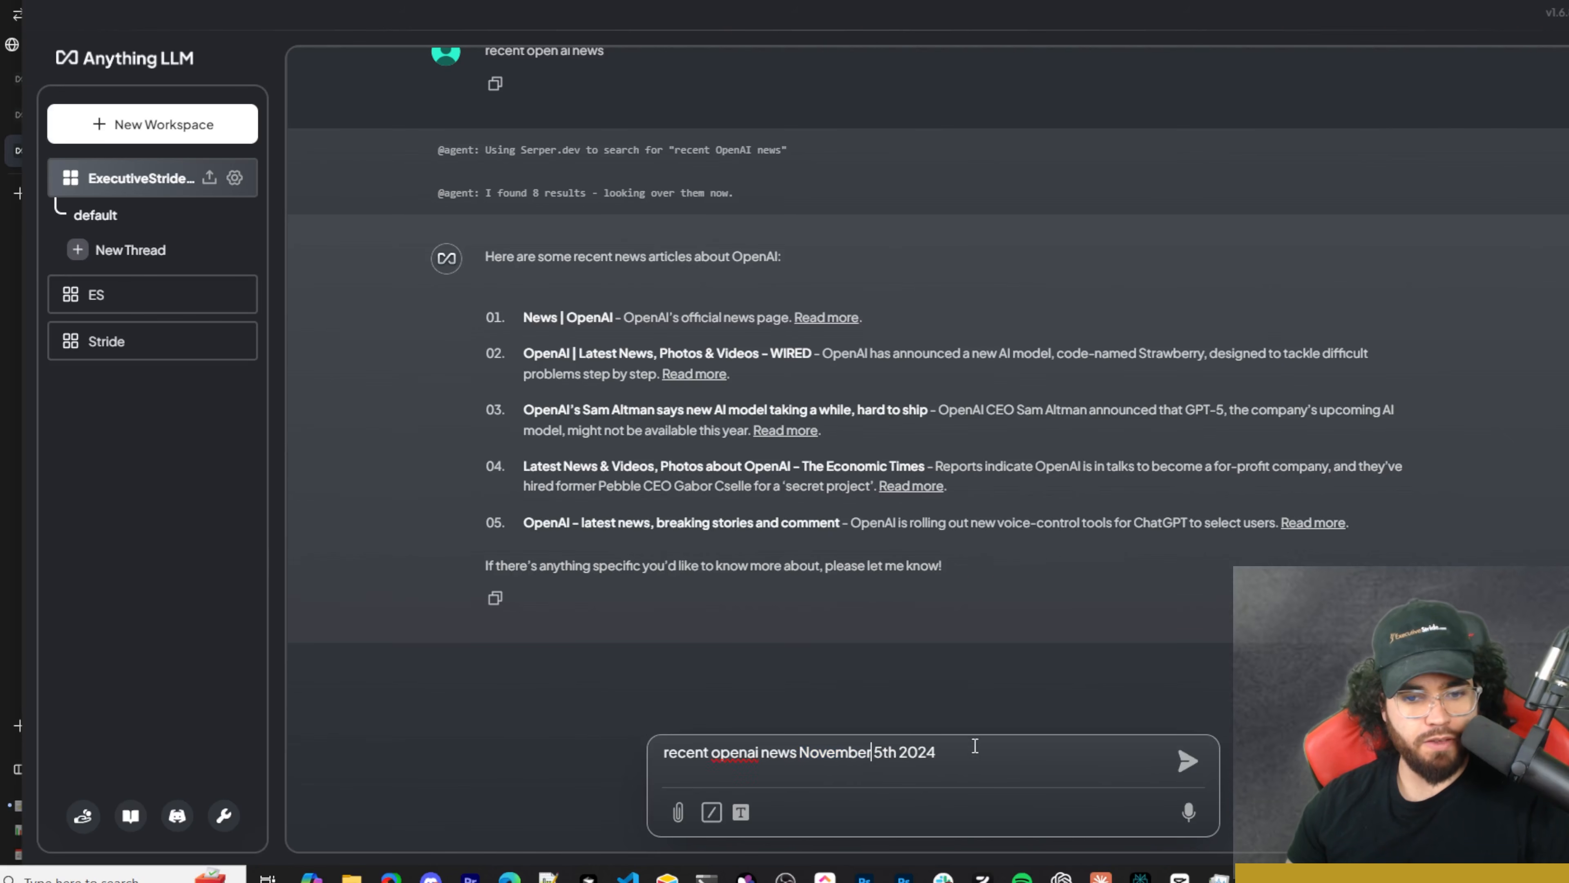
key("Return")
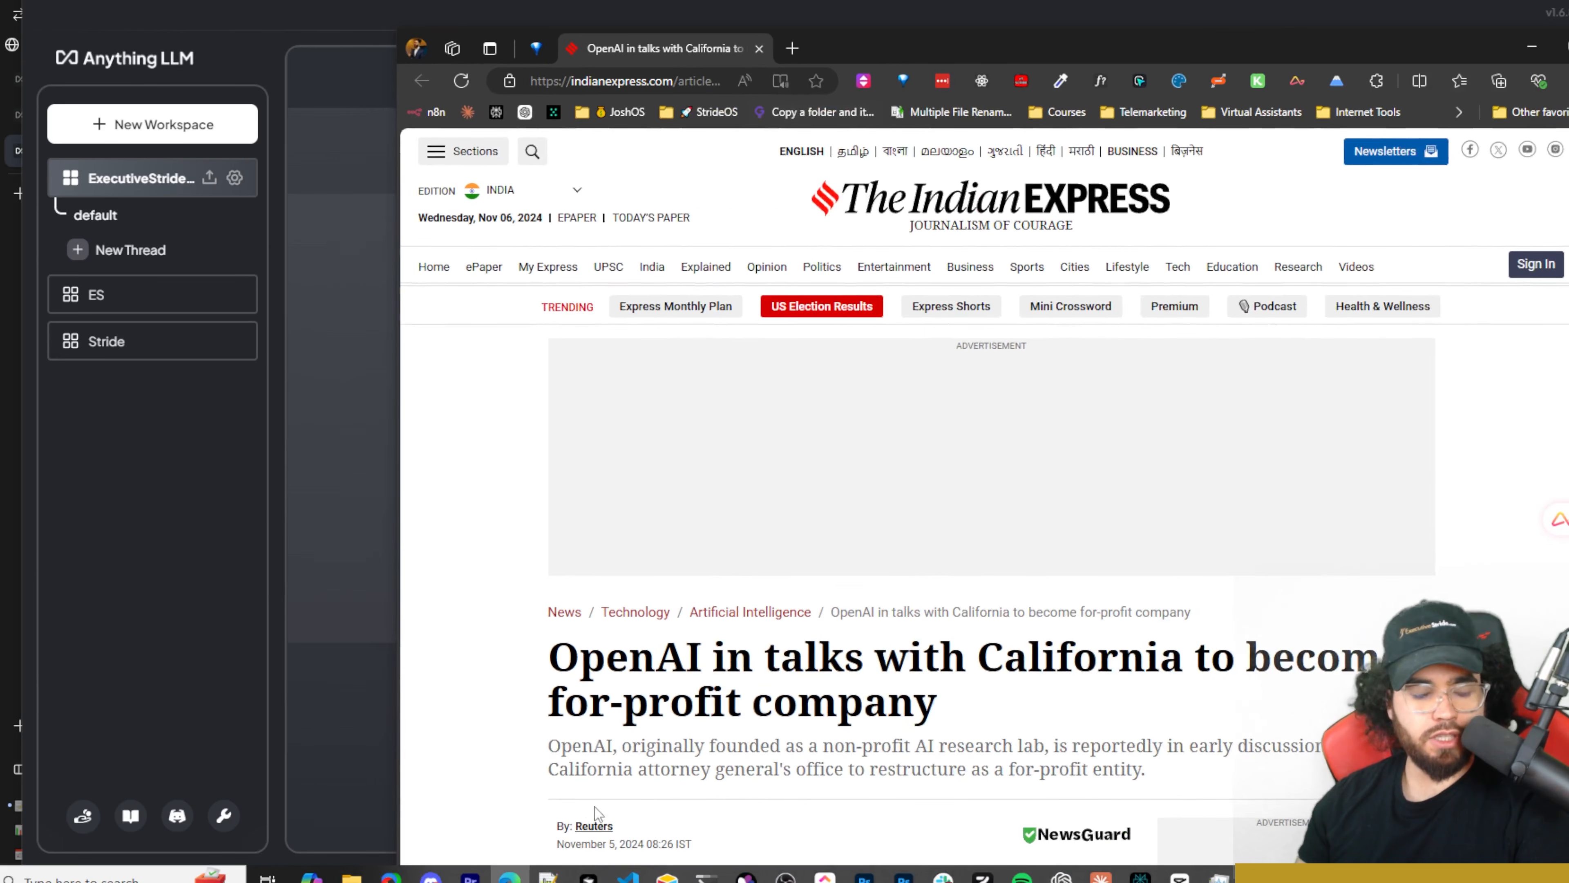
Check the publication date of the Indian Express article on OpenAI becoming a for-profit company, and return to AnythingLLM
scroll(595, 807, "down", 5)
left_click_drag(597, 450, 639, 458)
right_click(642, 461)
left_click(692, 395)
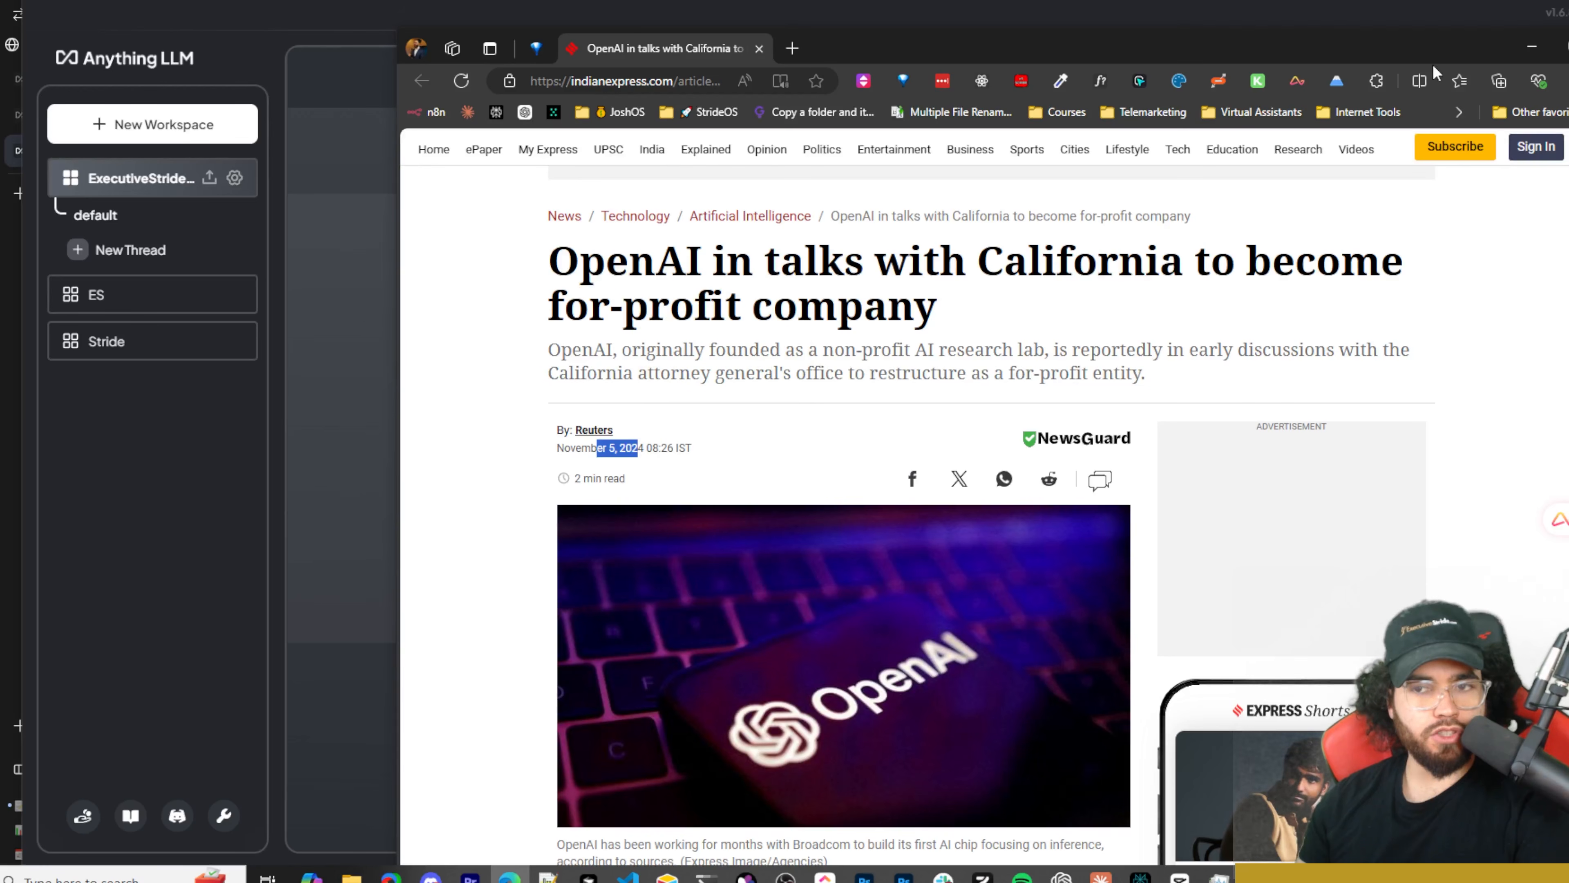
key("alt+Tab")
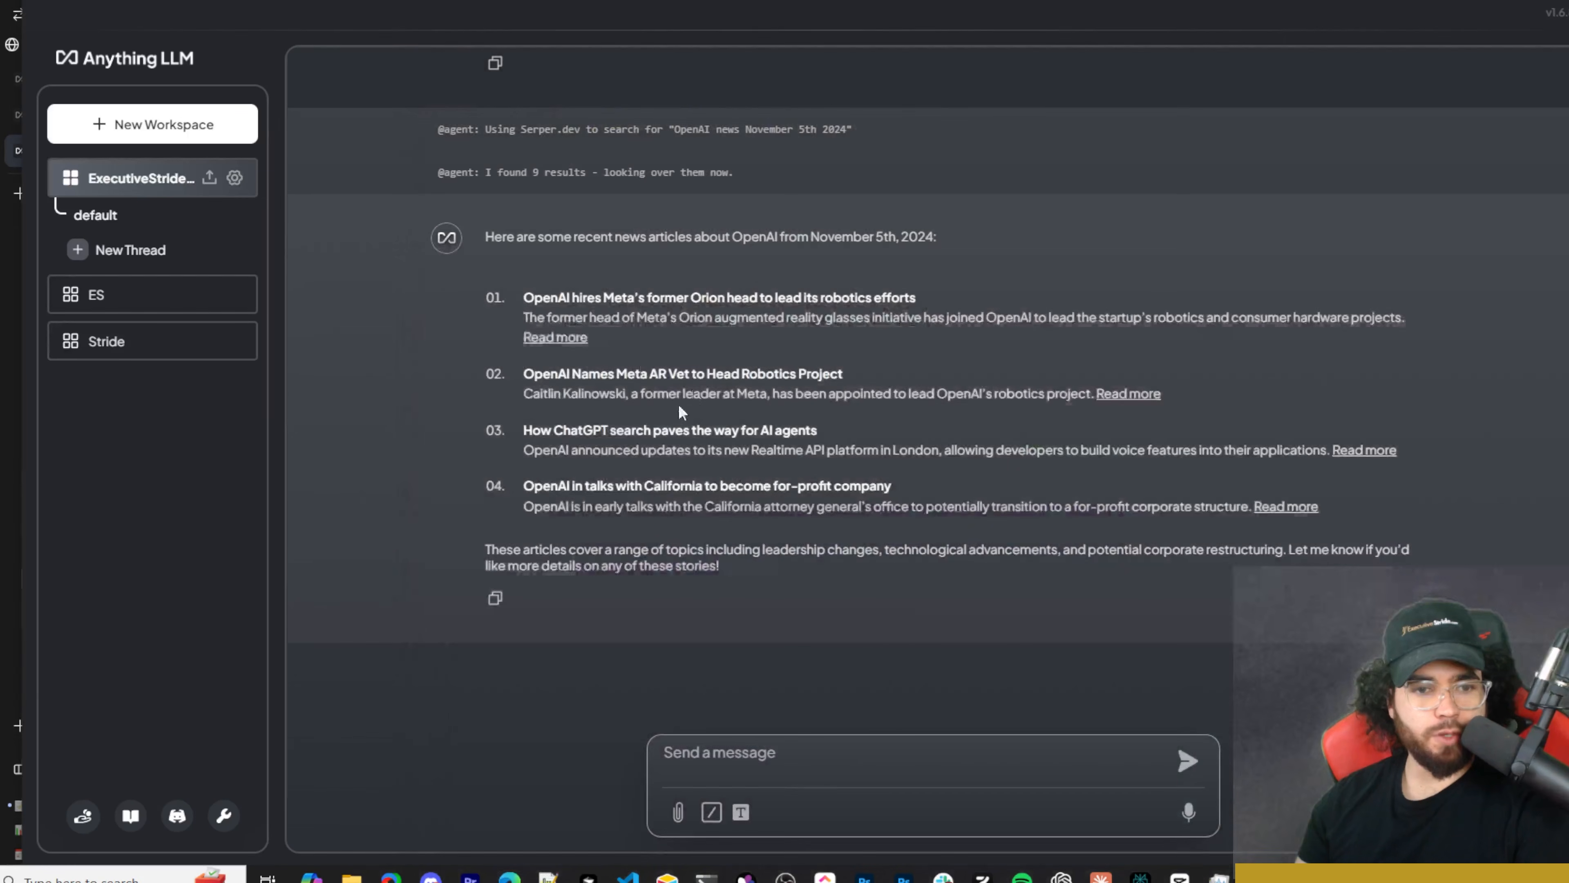
Compare the earlier general OpenAI news reply with the dated November 5th 2024 reply
scroll(642, 378, "up", 8)
scroll(624, 410, "up", 2)
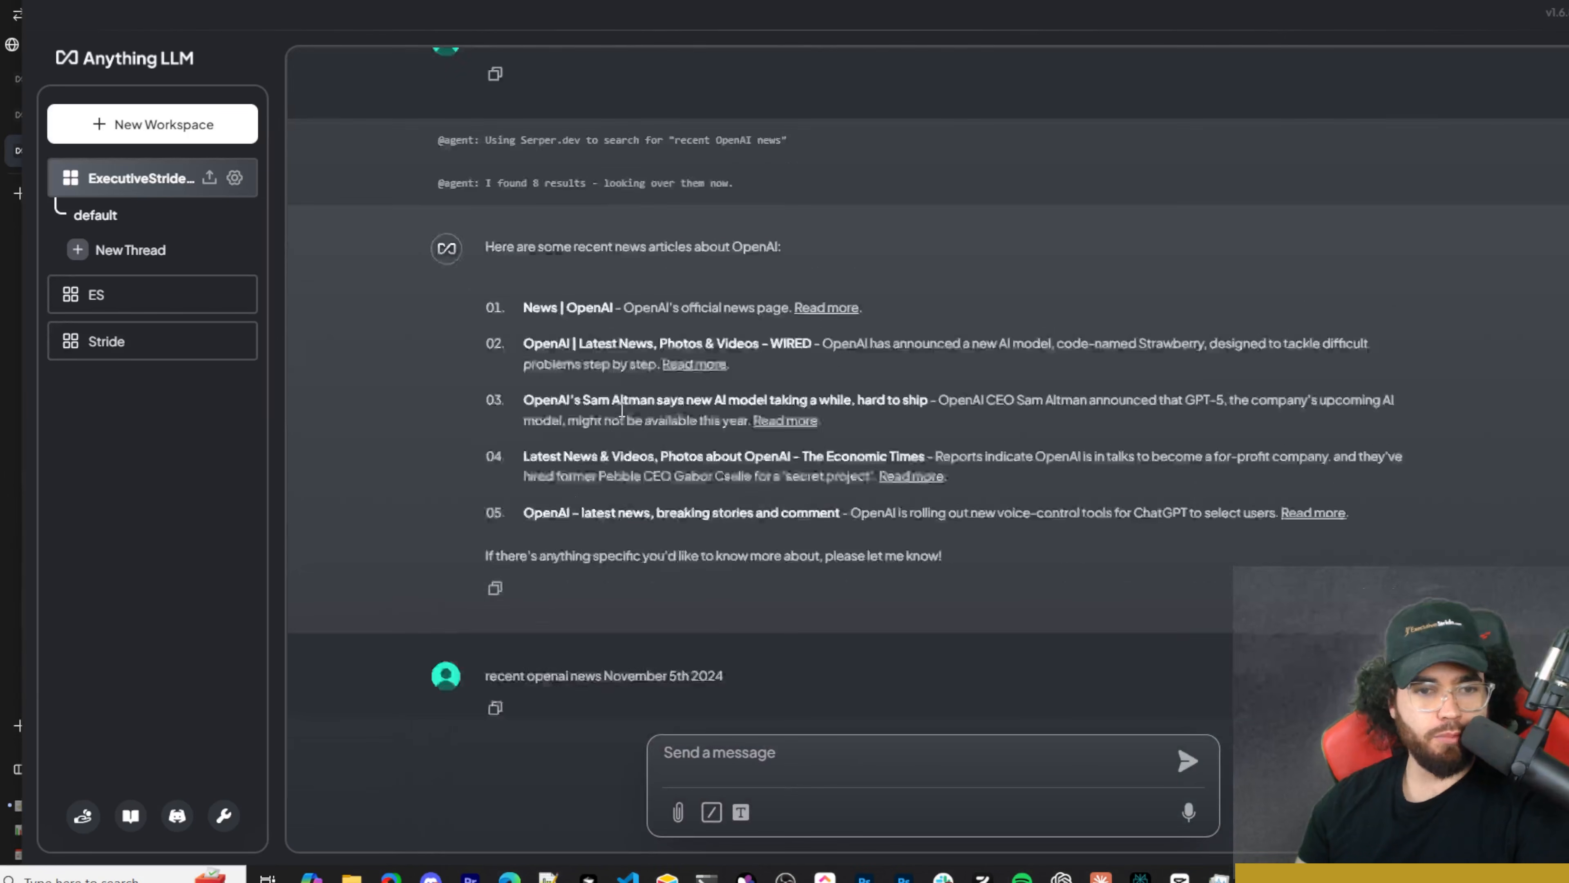
scroll(617, 410, "down", 10)
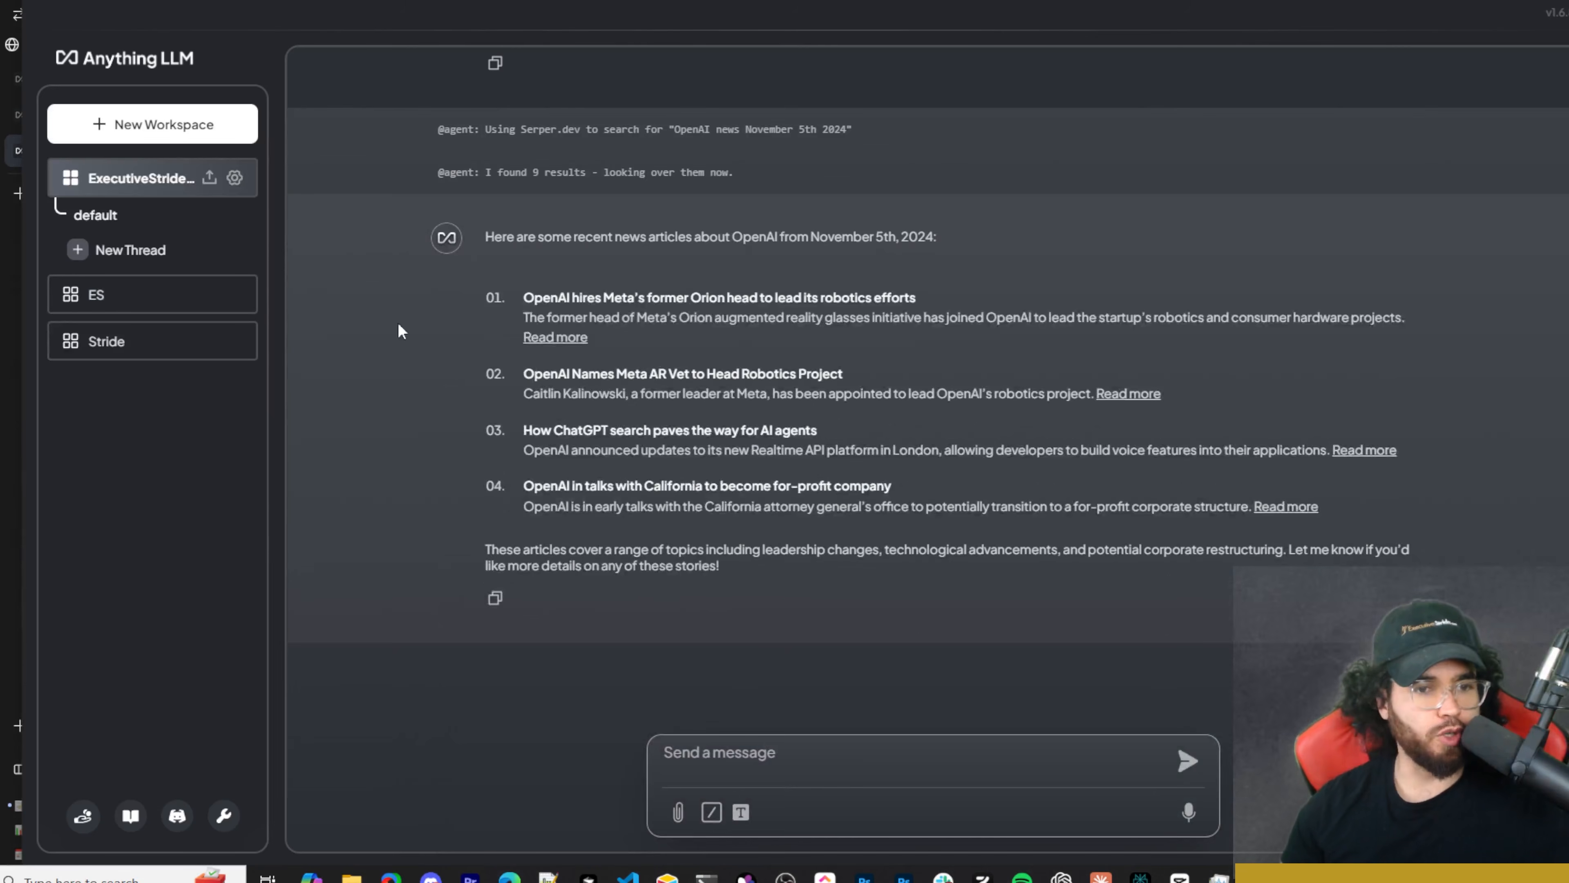
Examine the agent's pie chart of November 2024 OpenAI news, its description and its download dialog without saving, and look back over the chat
scroll(524, 534, "down", 12)
scroll(518, 612, "up", 3)
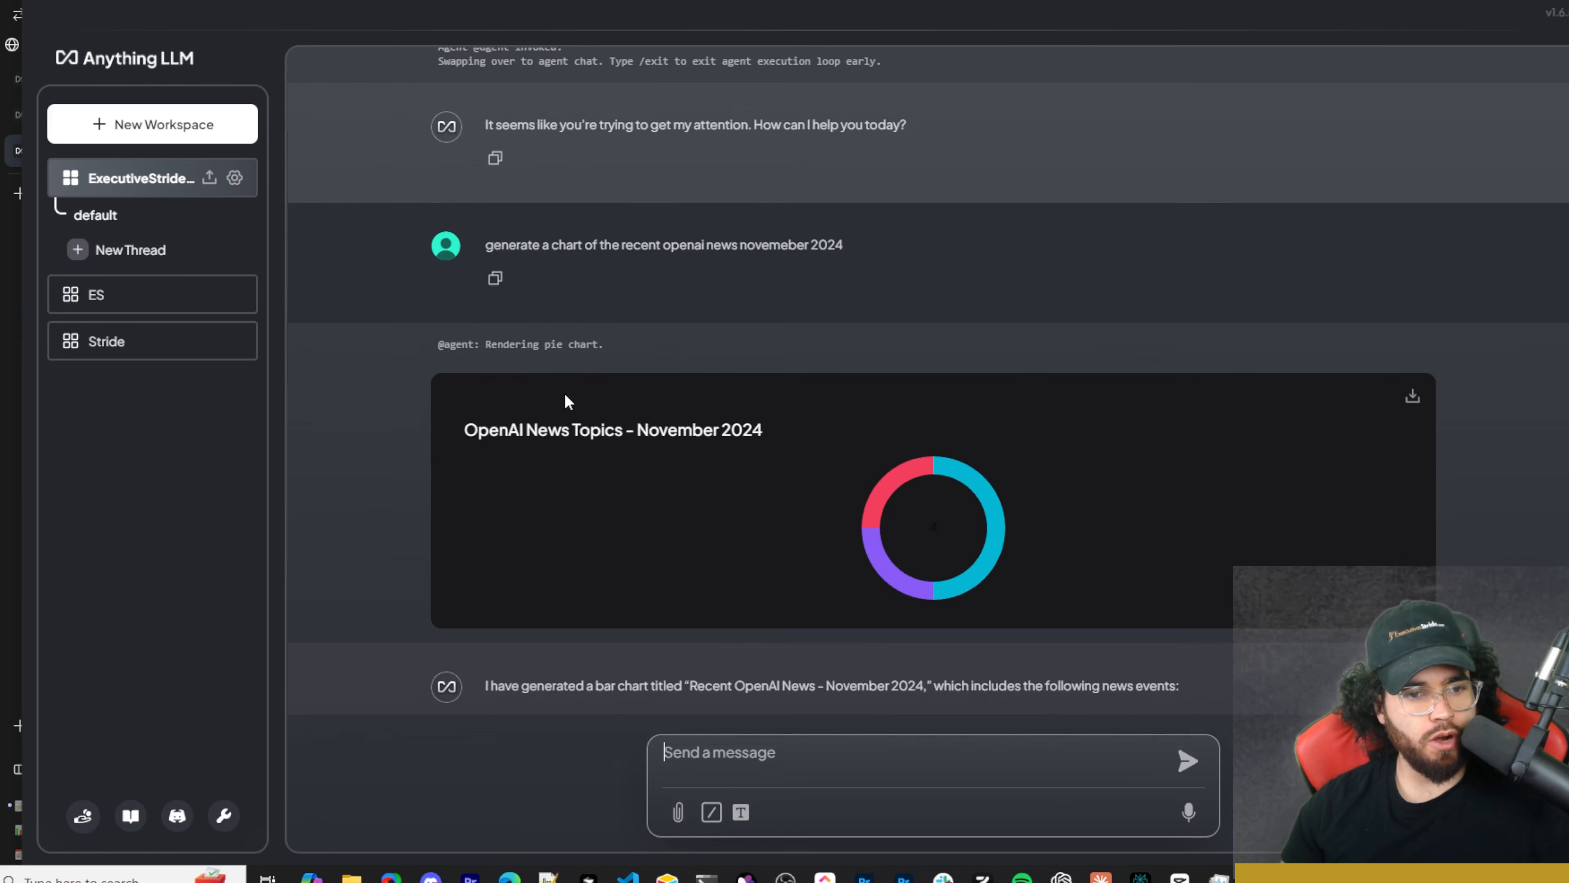
left_click_drag(486, 345, 595, 350)
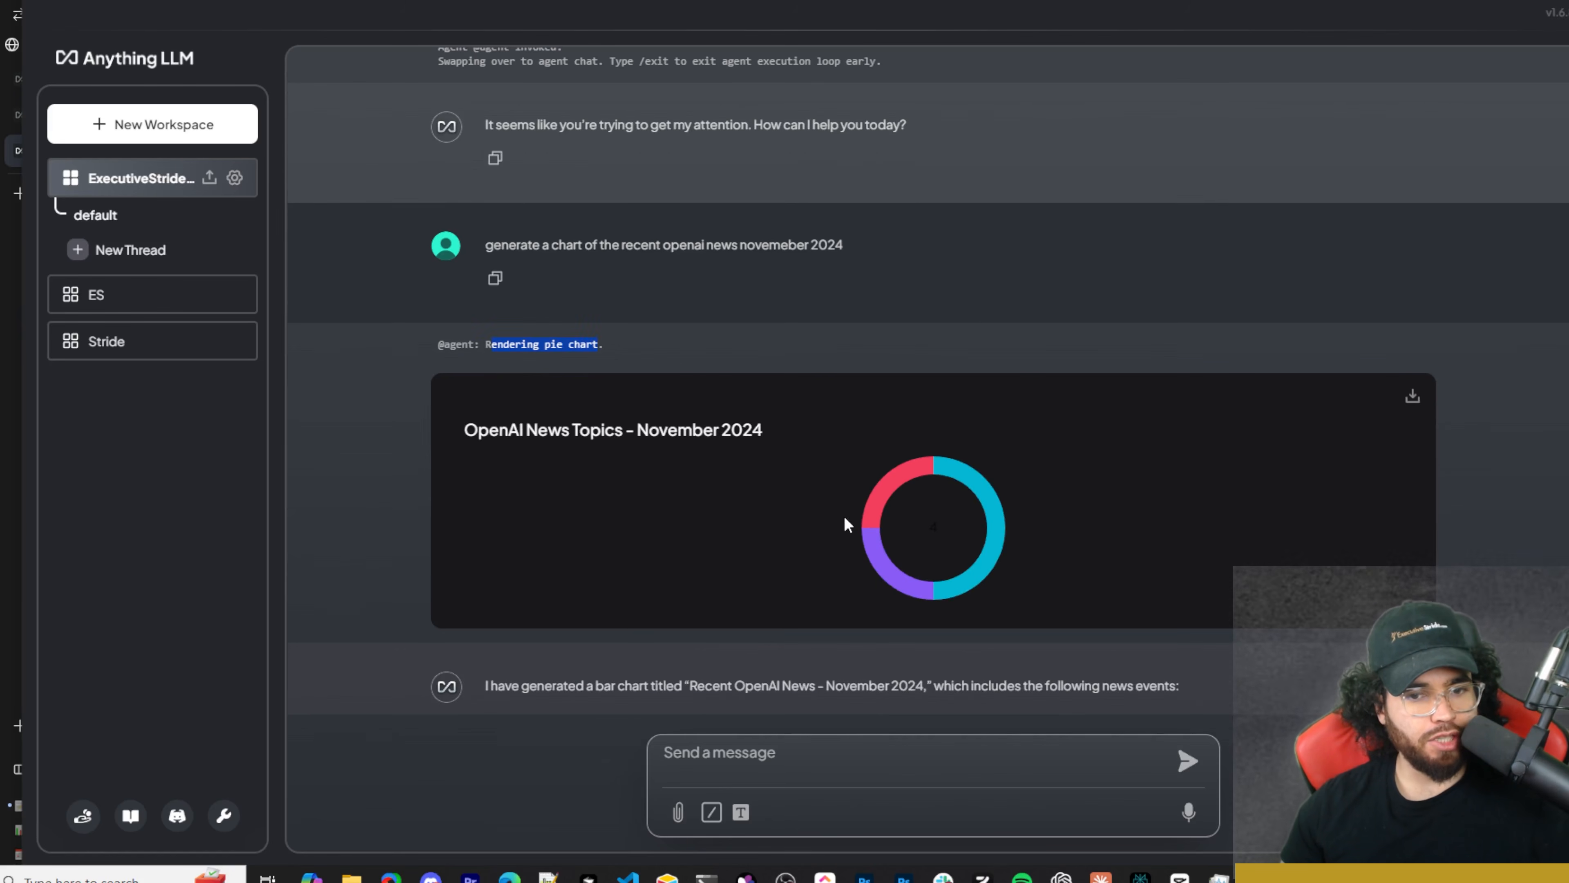
left_click(891, 497)
mouse_move(886, 491)
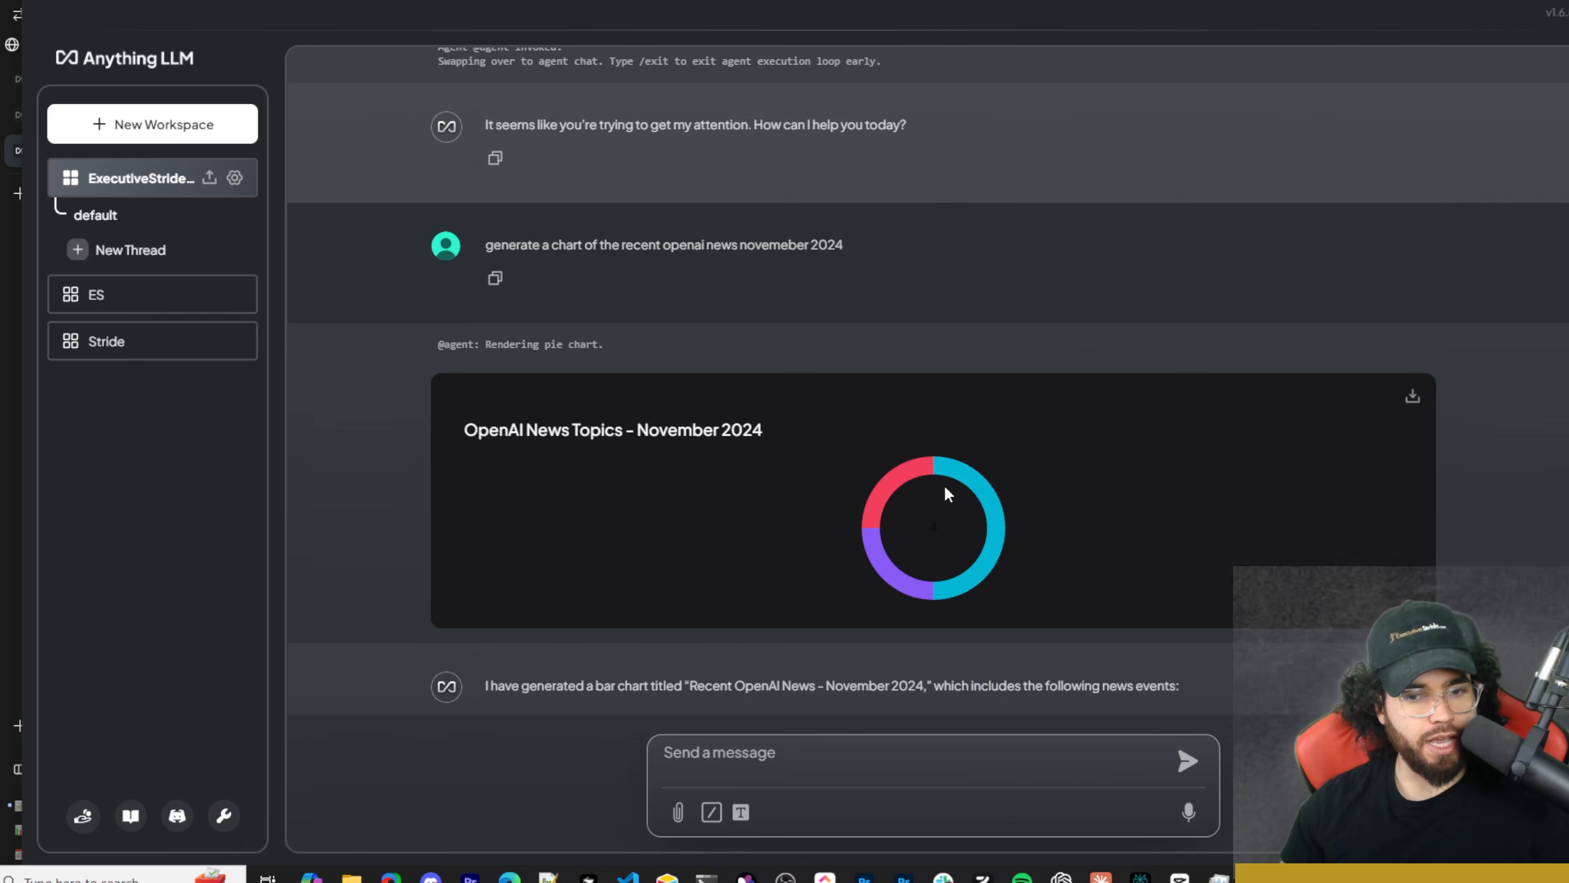
scroll(817, 592, "down", 3)
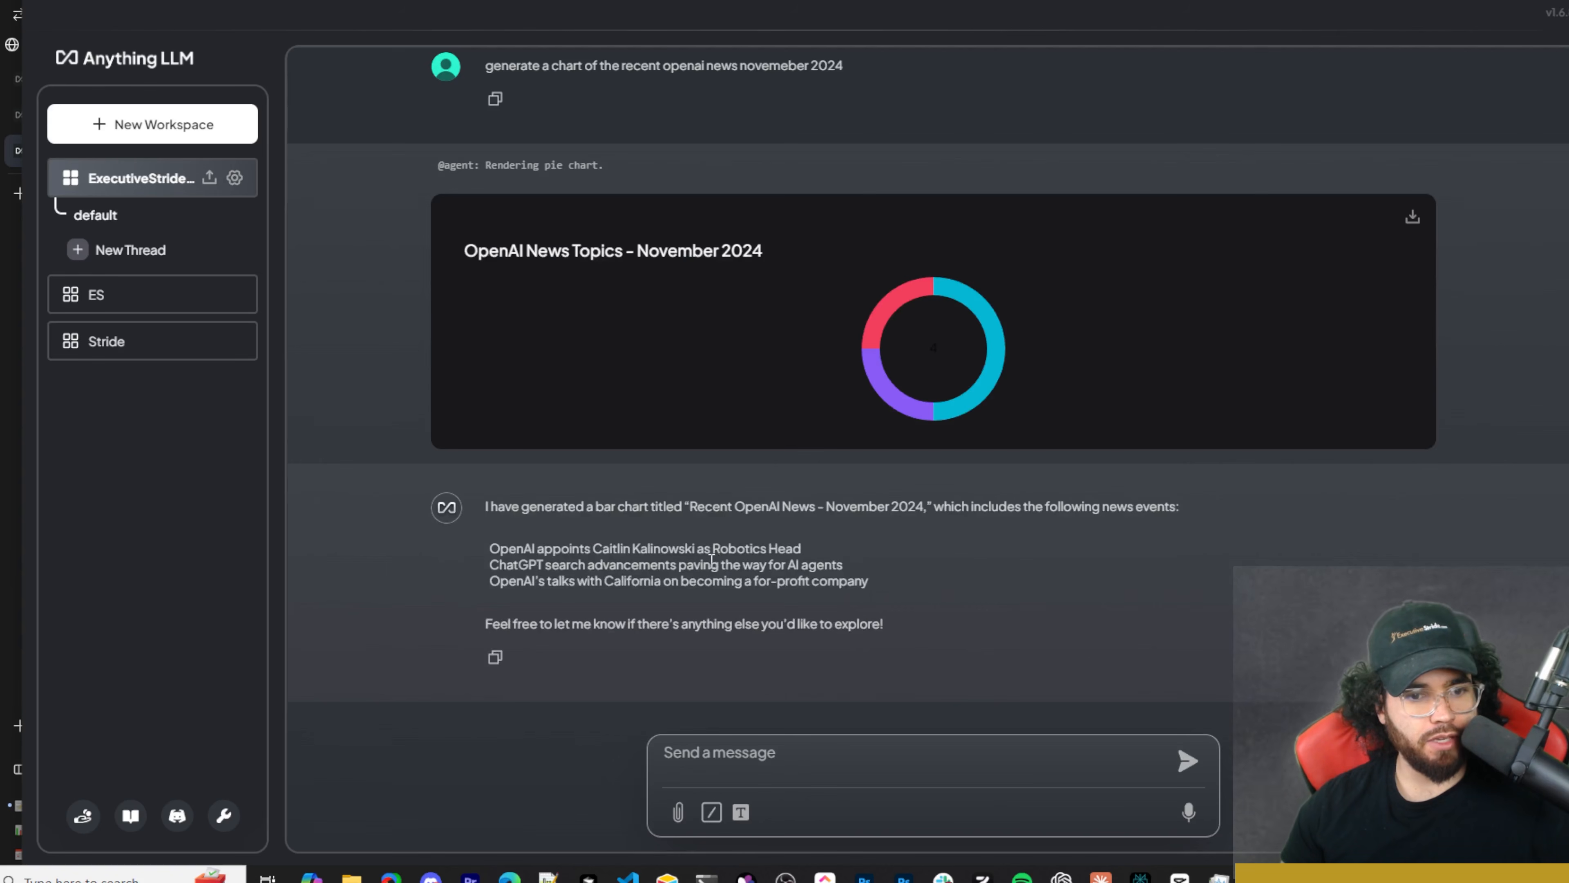
left_click(1414, 219)
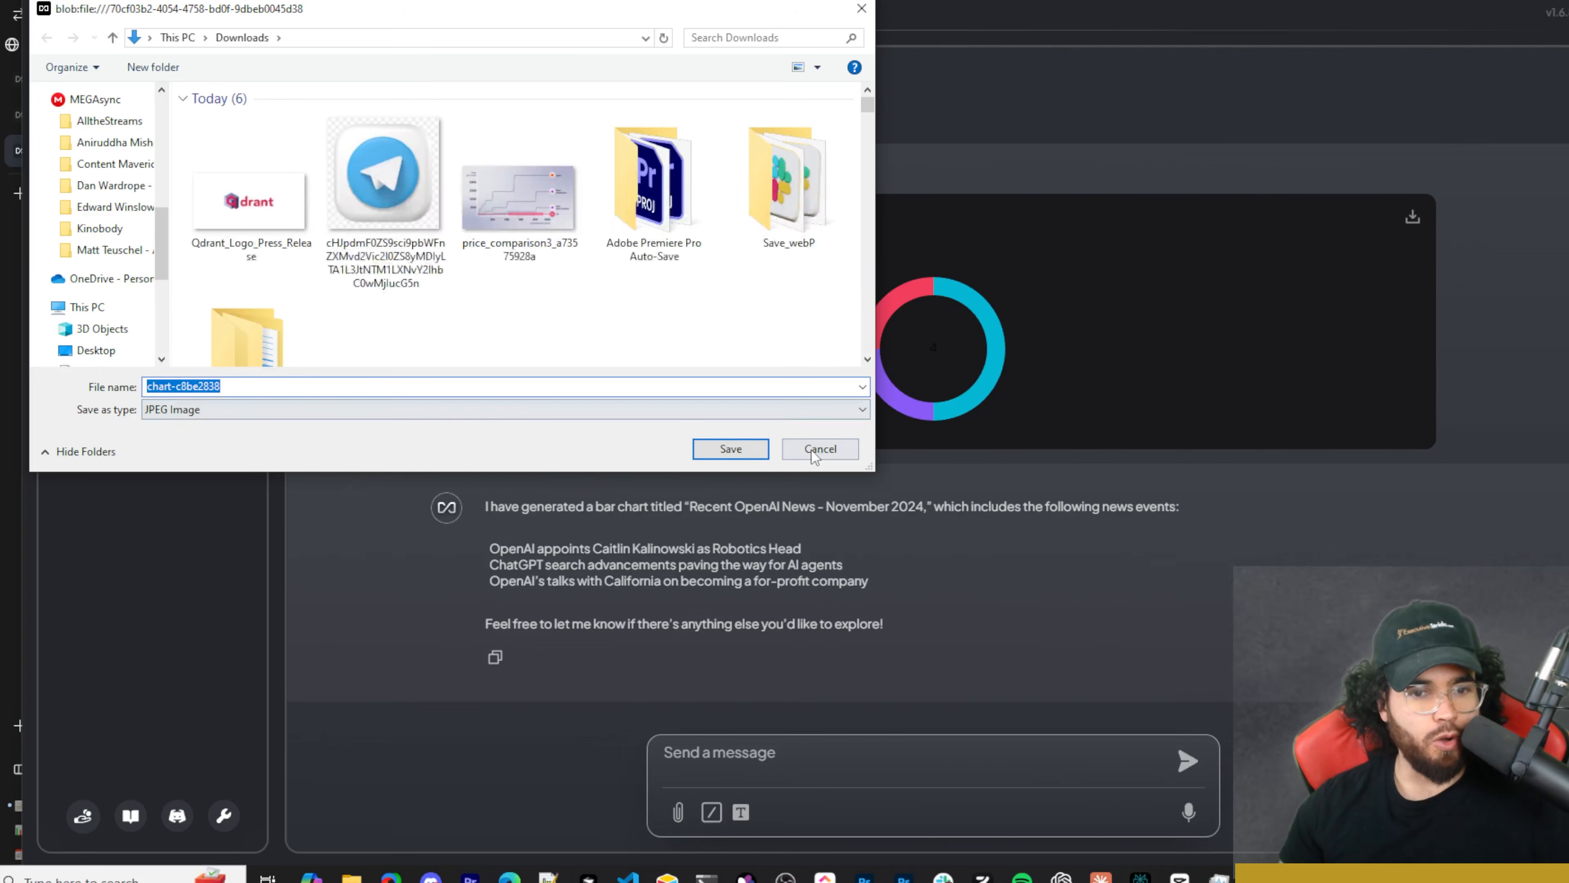
left_click(816, 449)
scroll(858, 384, "down", 1)
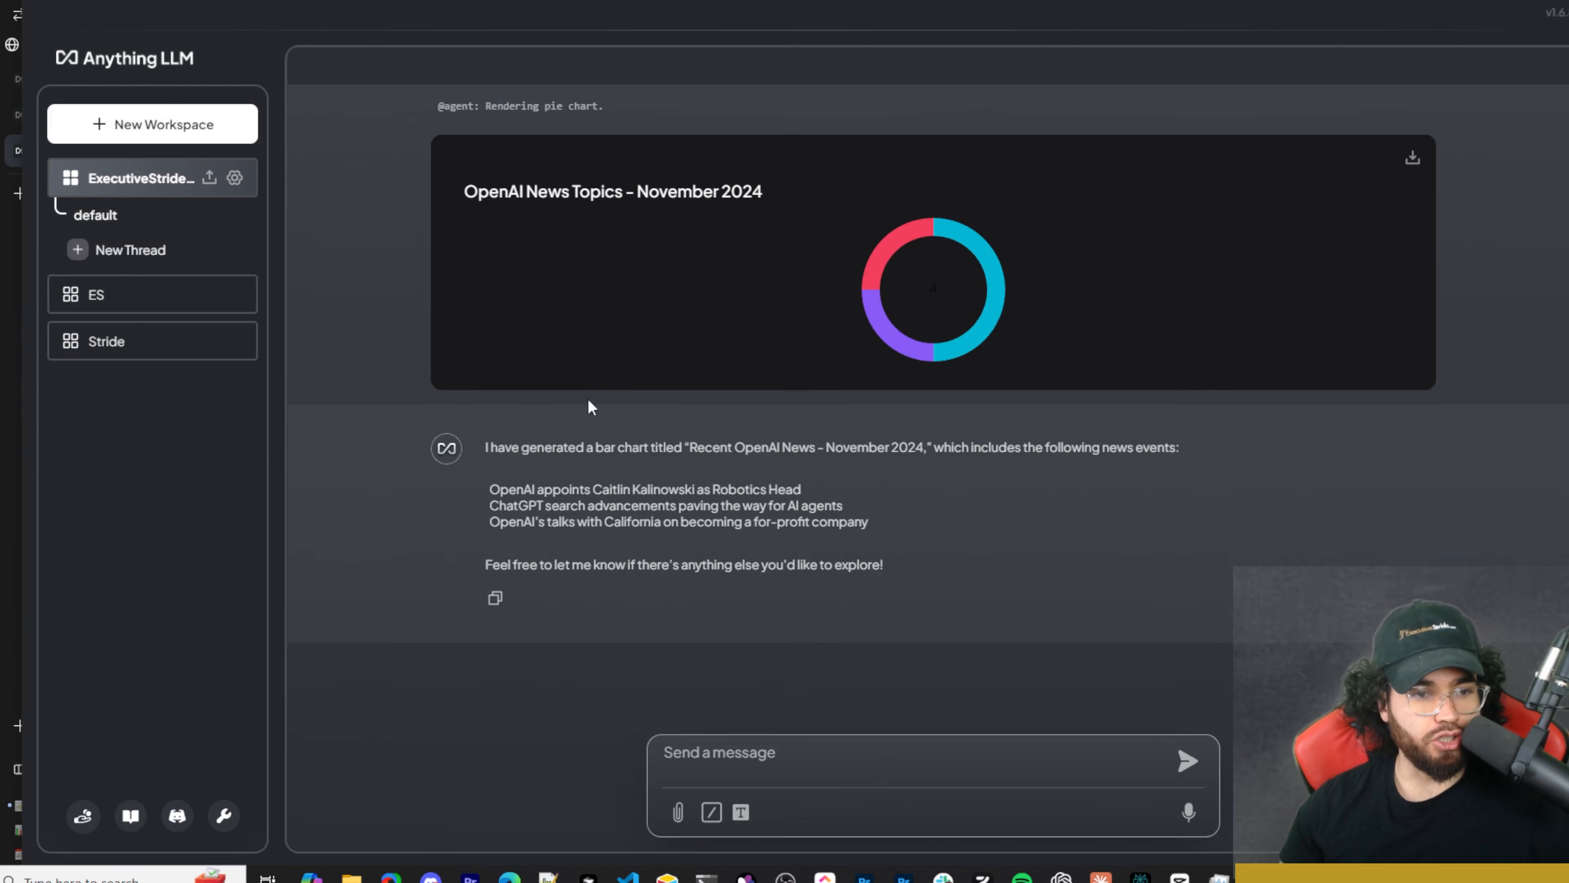
scroll(574, 400, "up", 15)
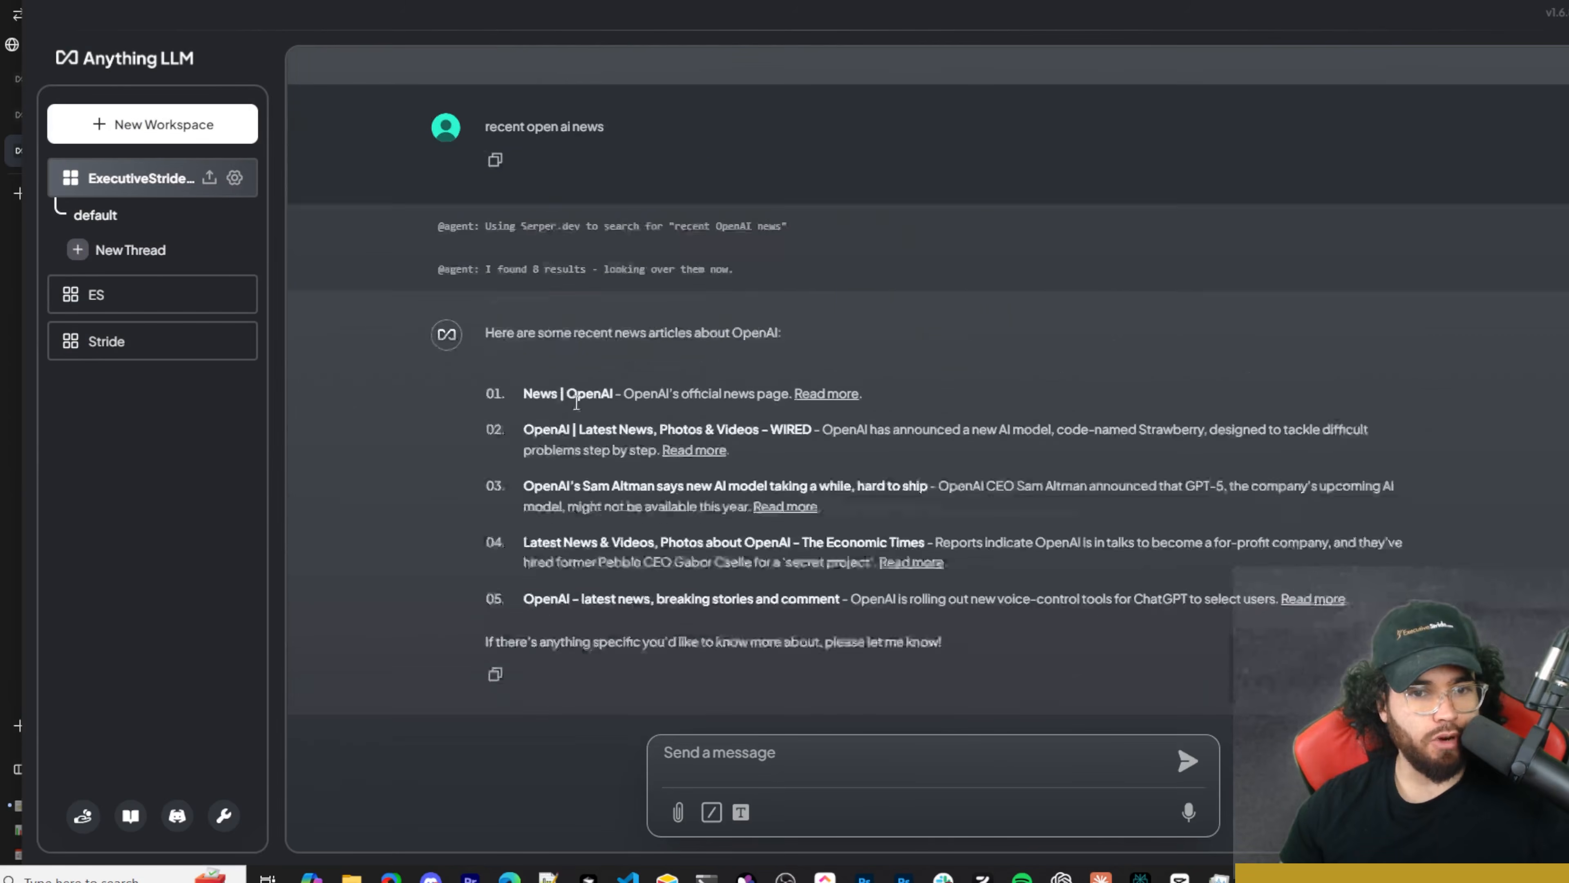
scroll(667, 602, "down", 20)
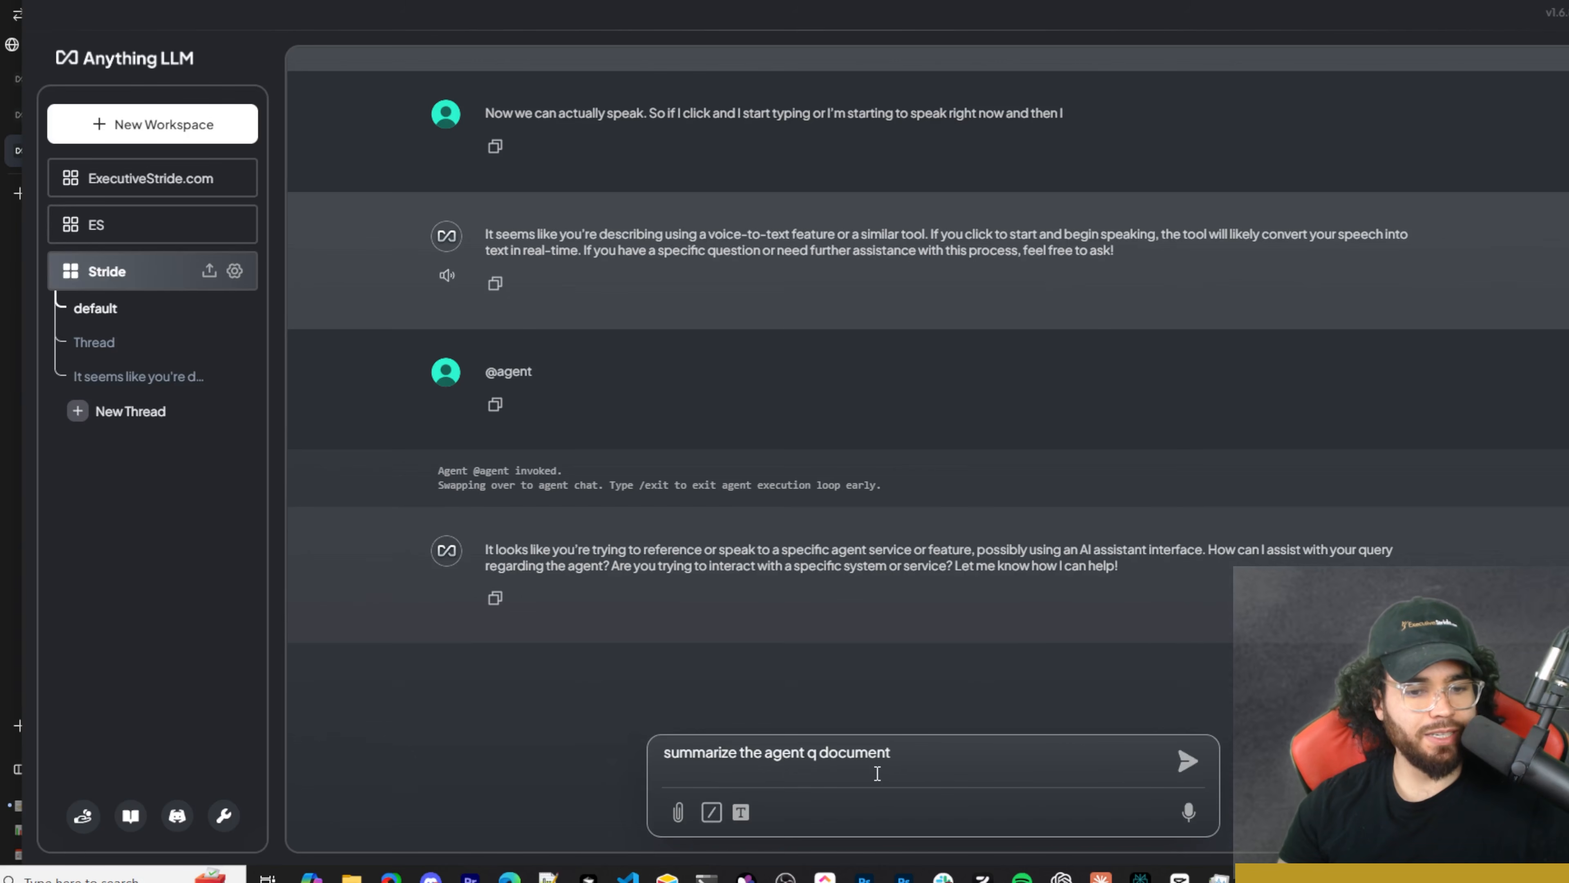
Send the agent the prompt "summarize the agent q document" in Stride's default thread and follow its document lookup messages
key("Return")
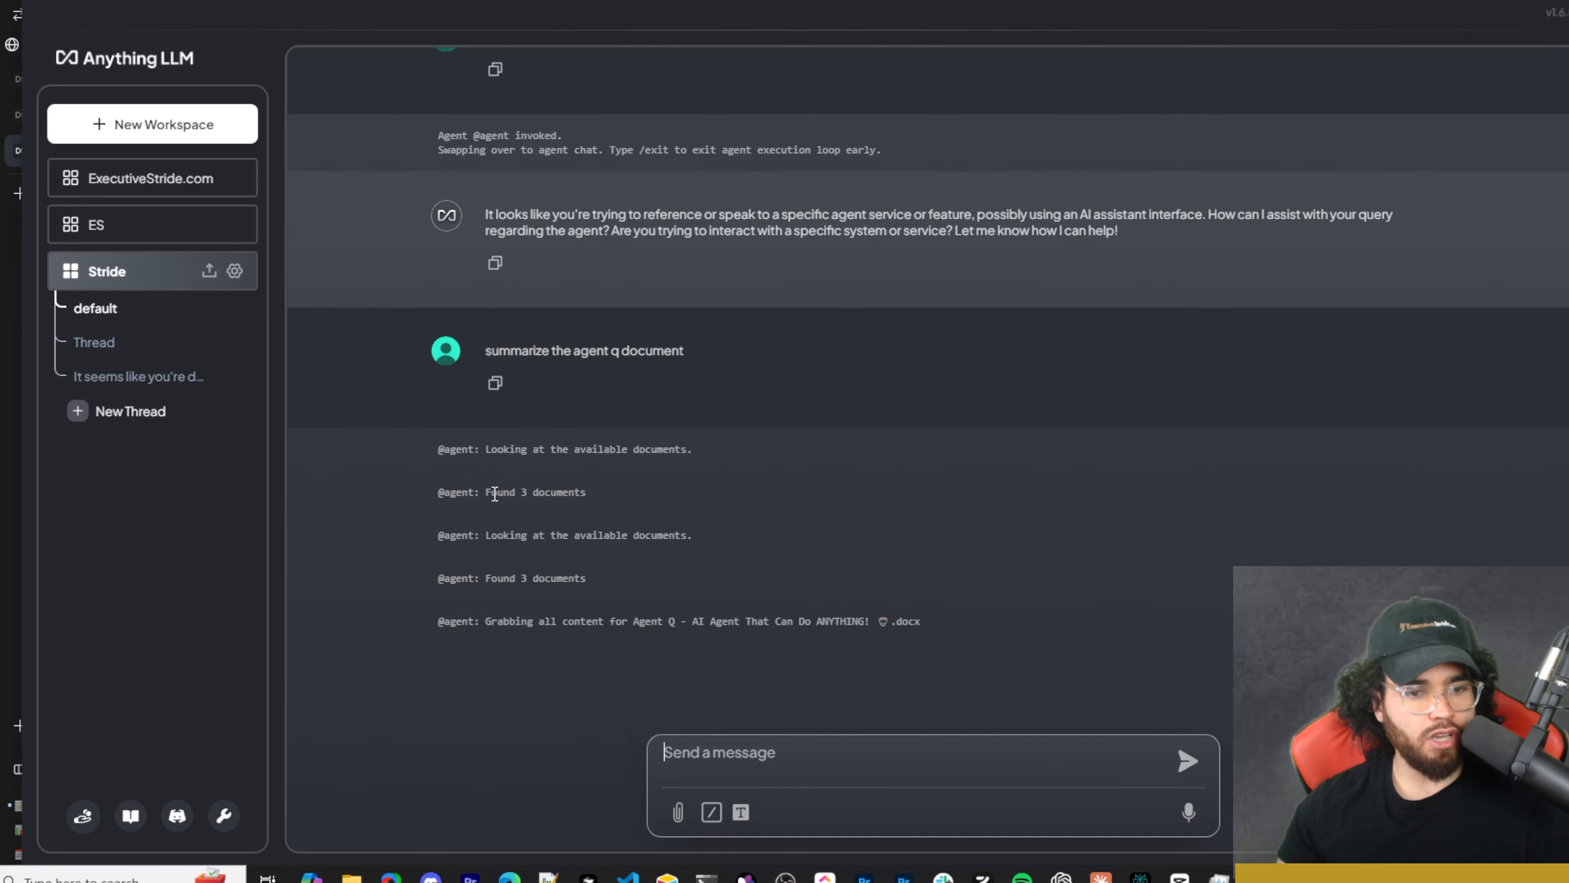
left_click_drag(487, 495, 588, 497)
left_click_drag(553, 547, 660, 553)
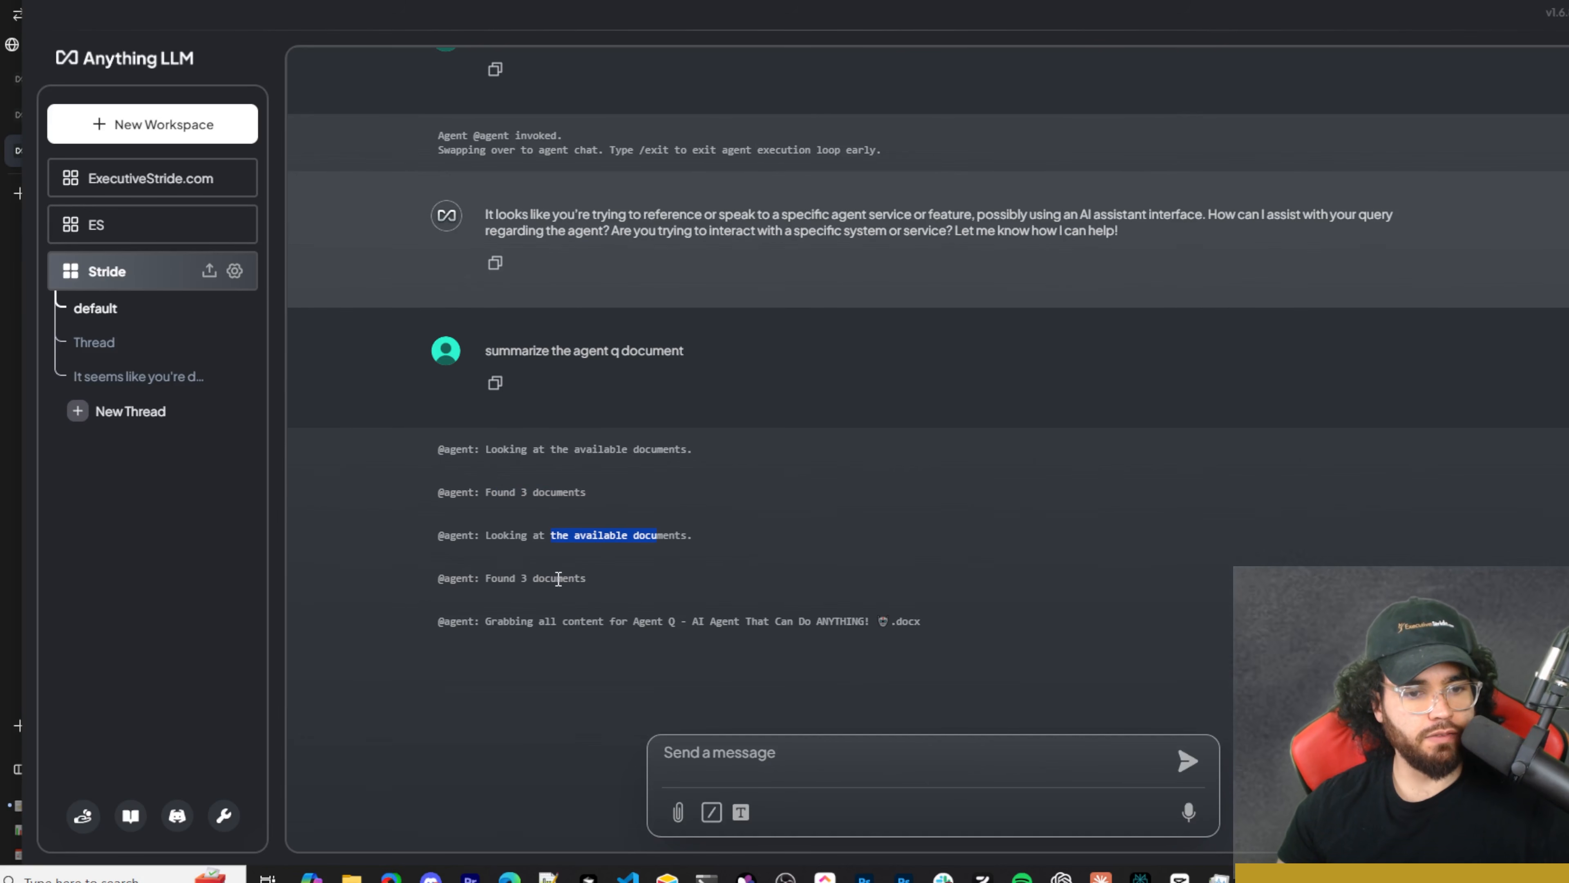
left_click_drag(538, 623, 870, 625)
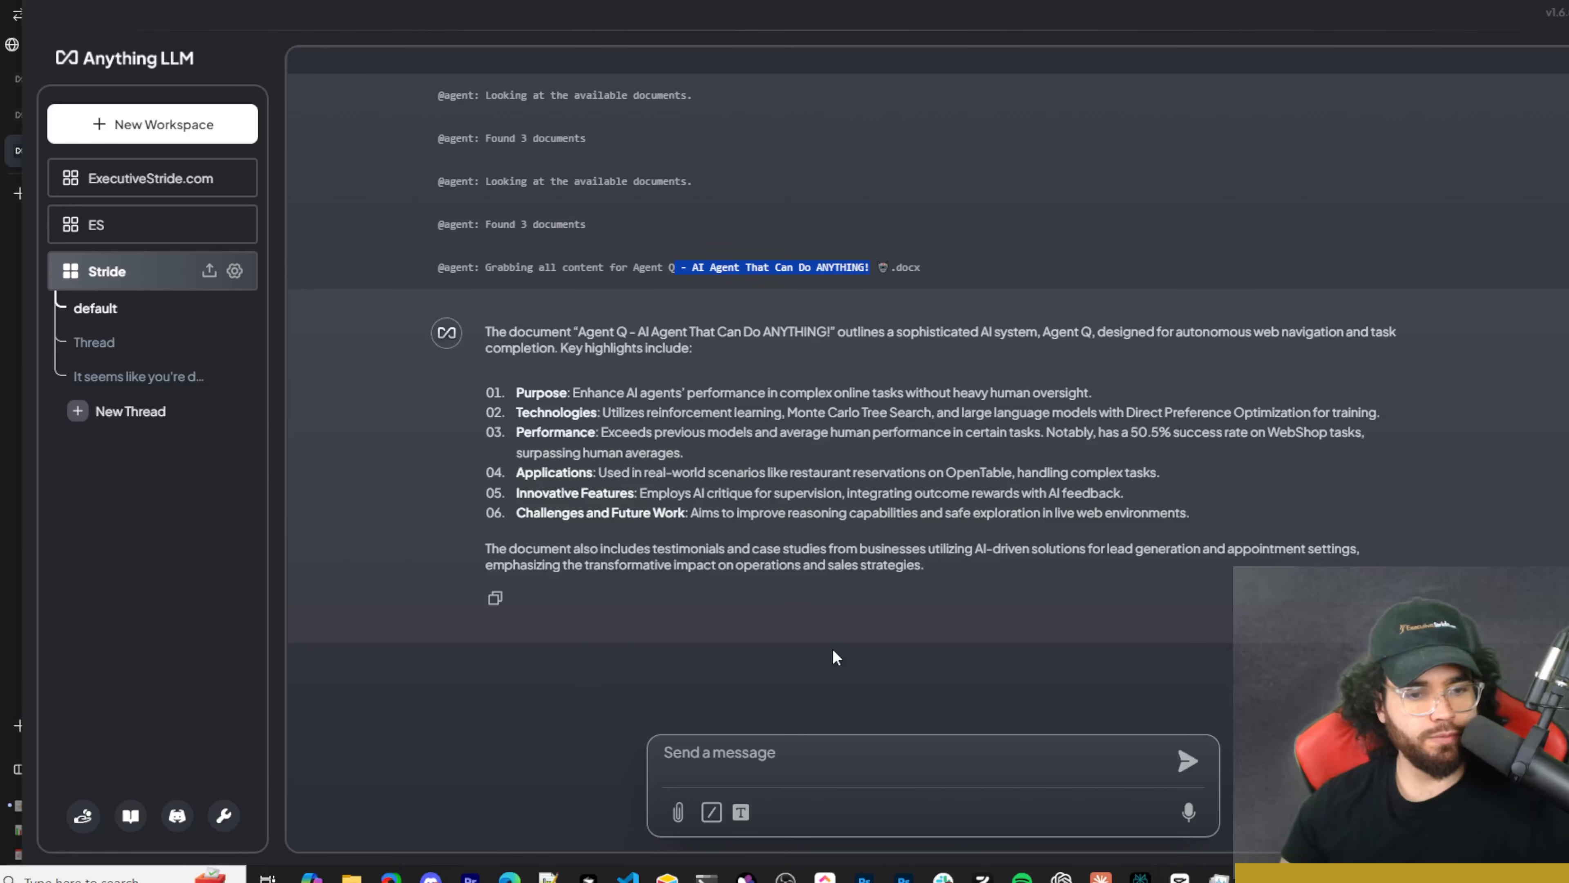
Read the agent's summary of the Agent Q document, including its purpose, performance, innovative features and future work points
triple_click(679, 345)
left_click(526, 386)
left_click_drag(526, 387, 594, 440)
left_click(555, 448)
left_click_drag(519, 493, 635, 492)
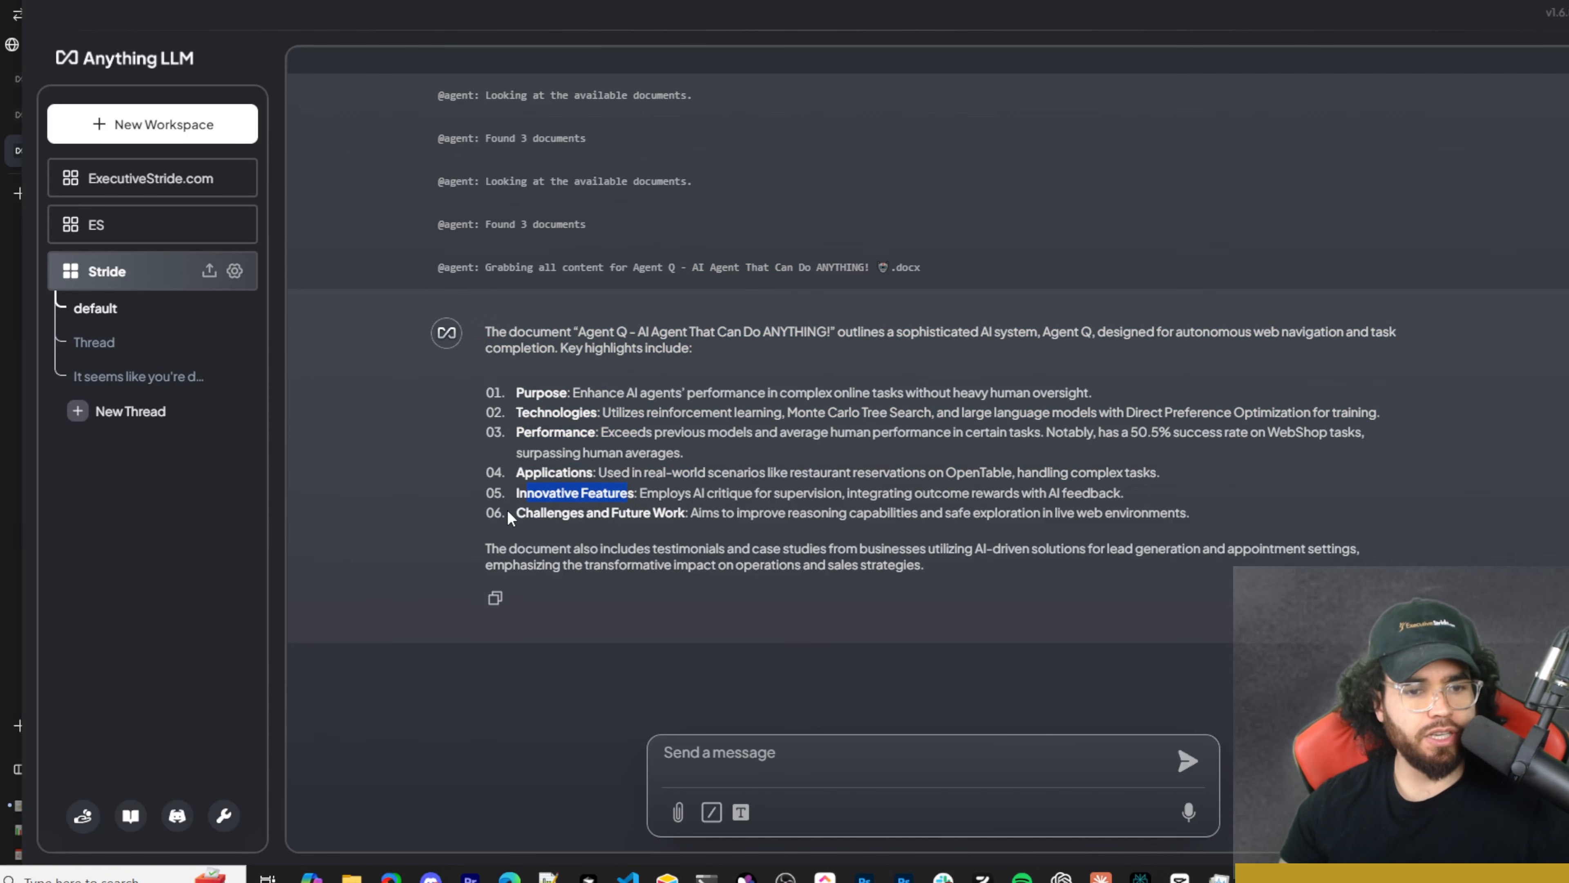
left_click_drag(532, 513, 674, 516)
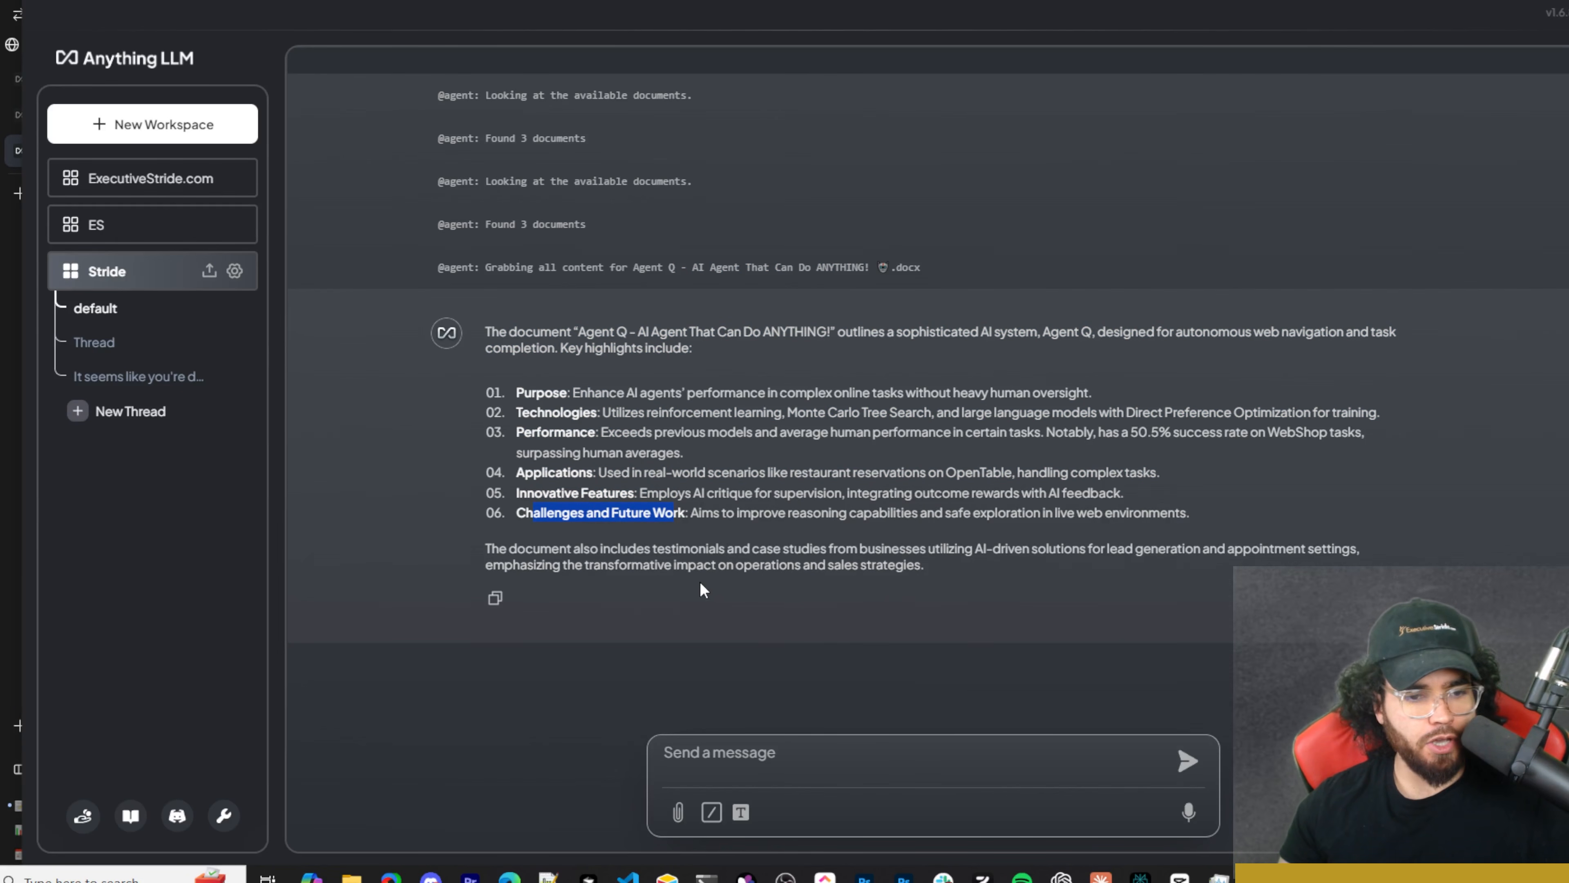
left_click(825, 702)
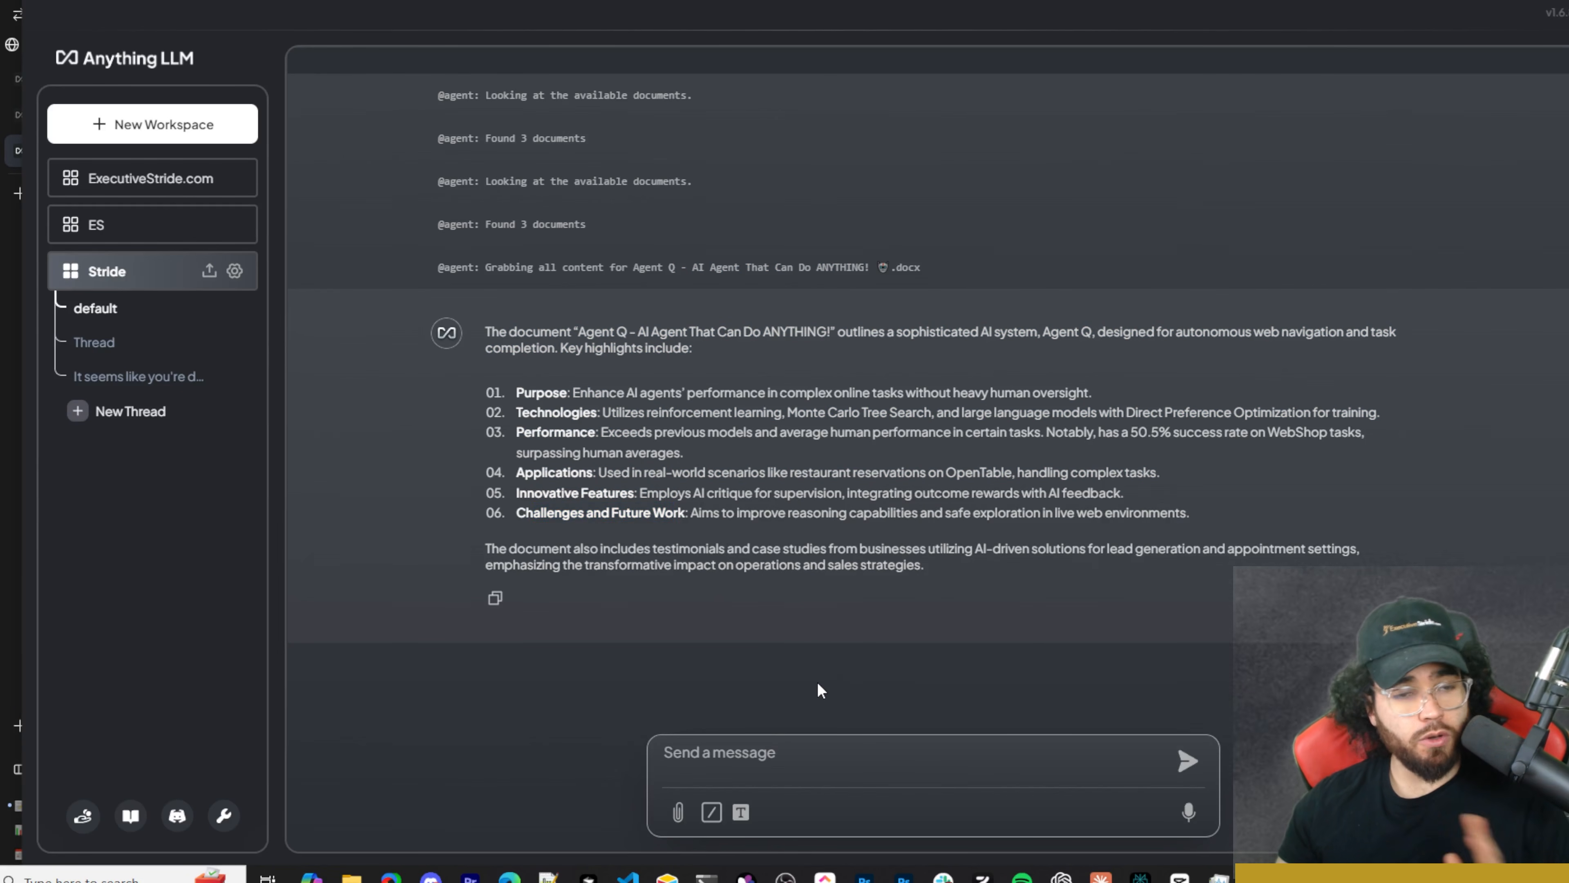